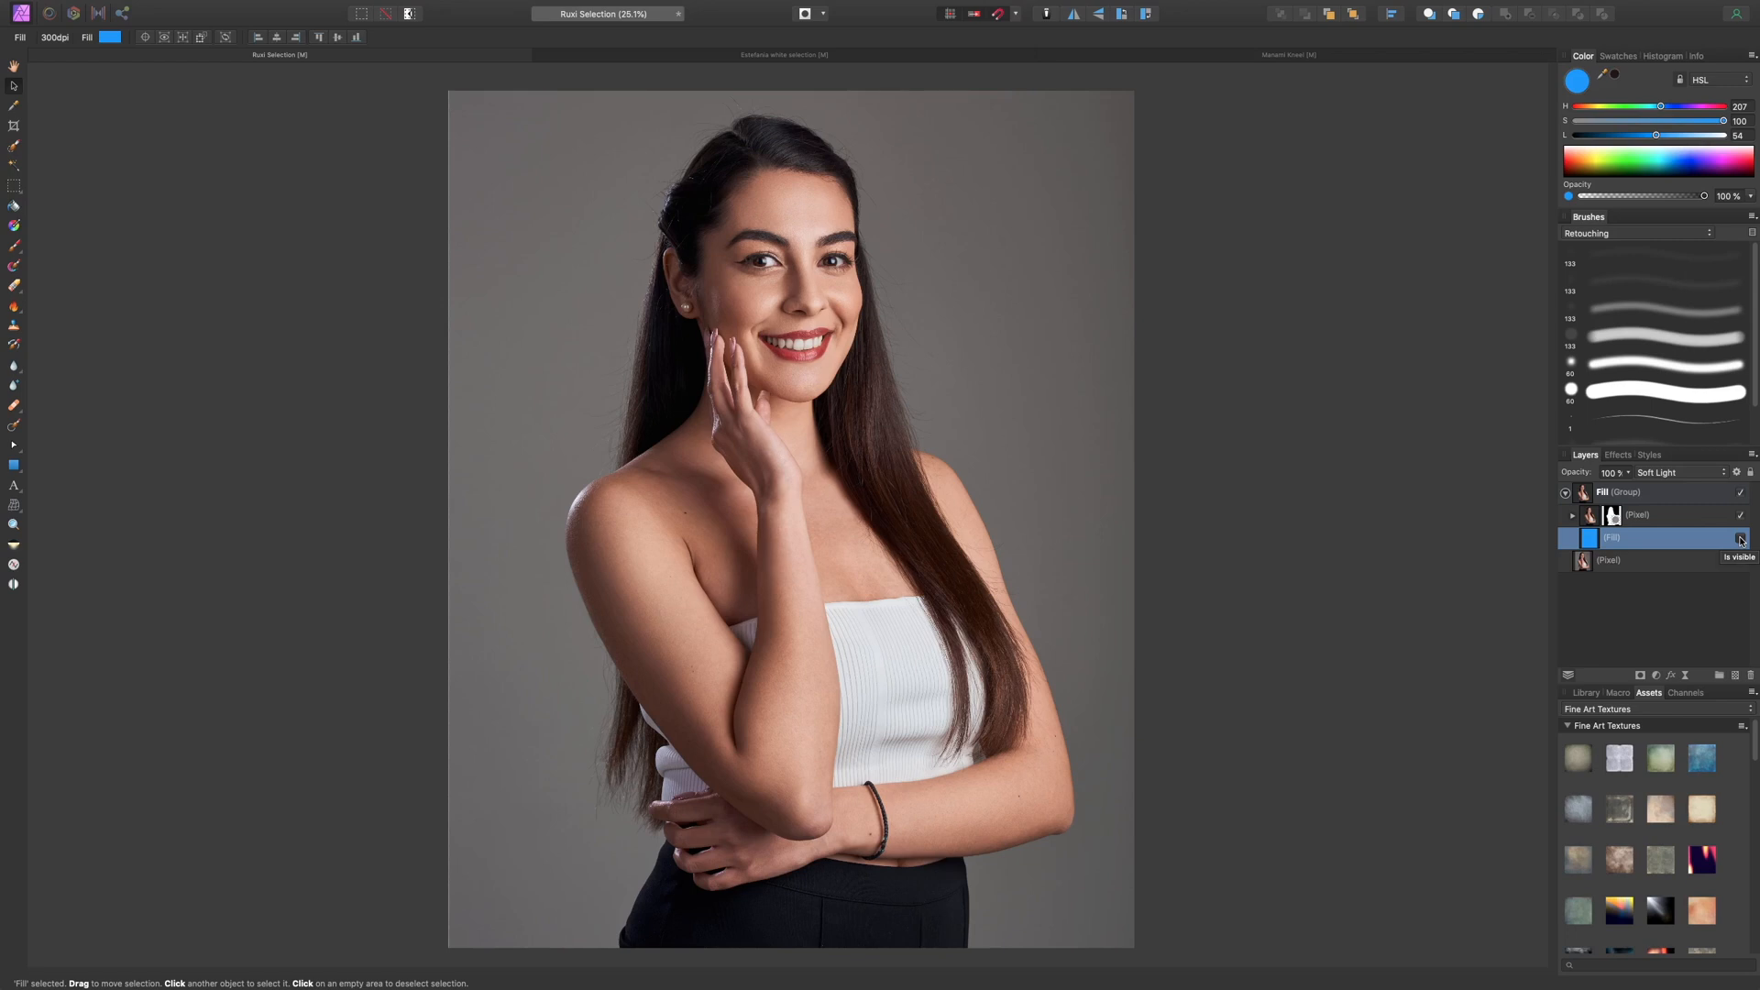
# - Show the blue fill layer and vary its hue to preview other background colours behind the woman
pyautogui.click(1741, 539)
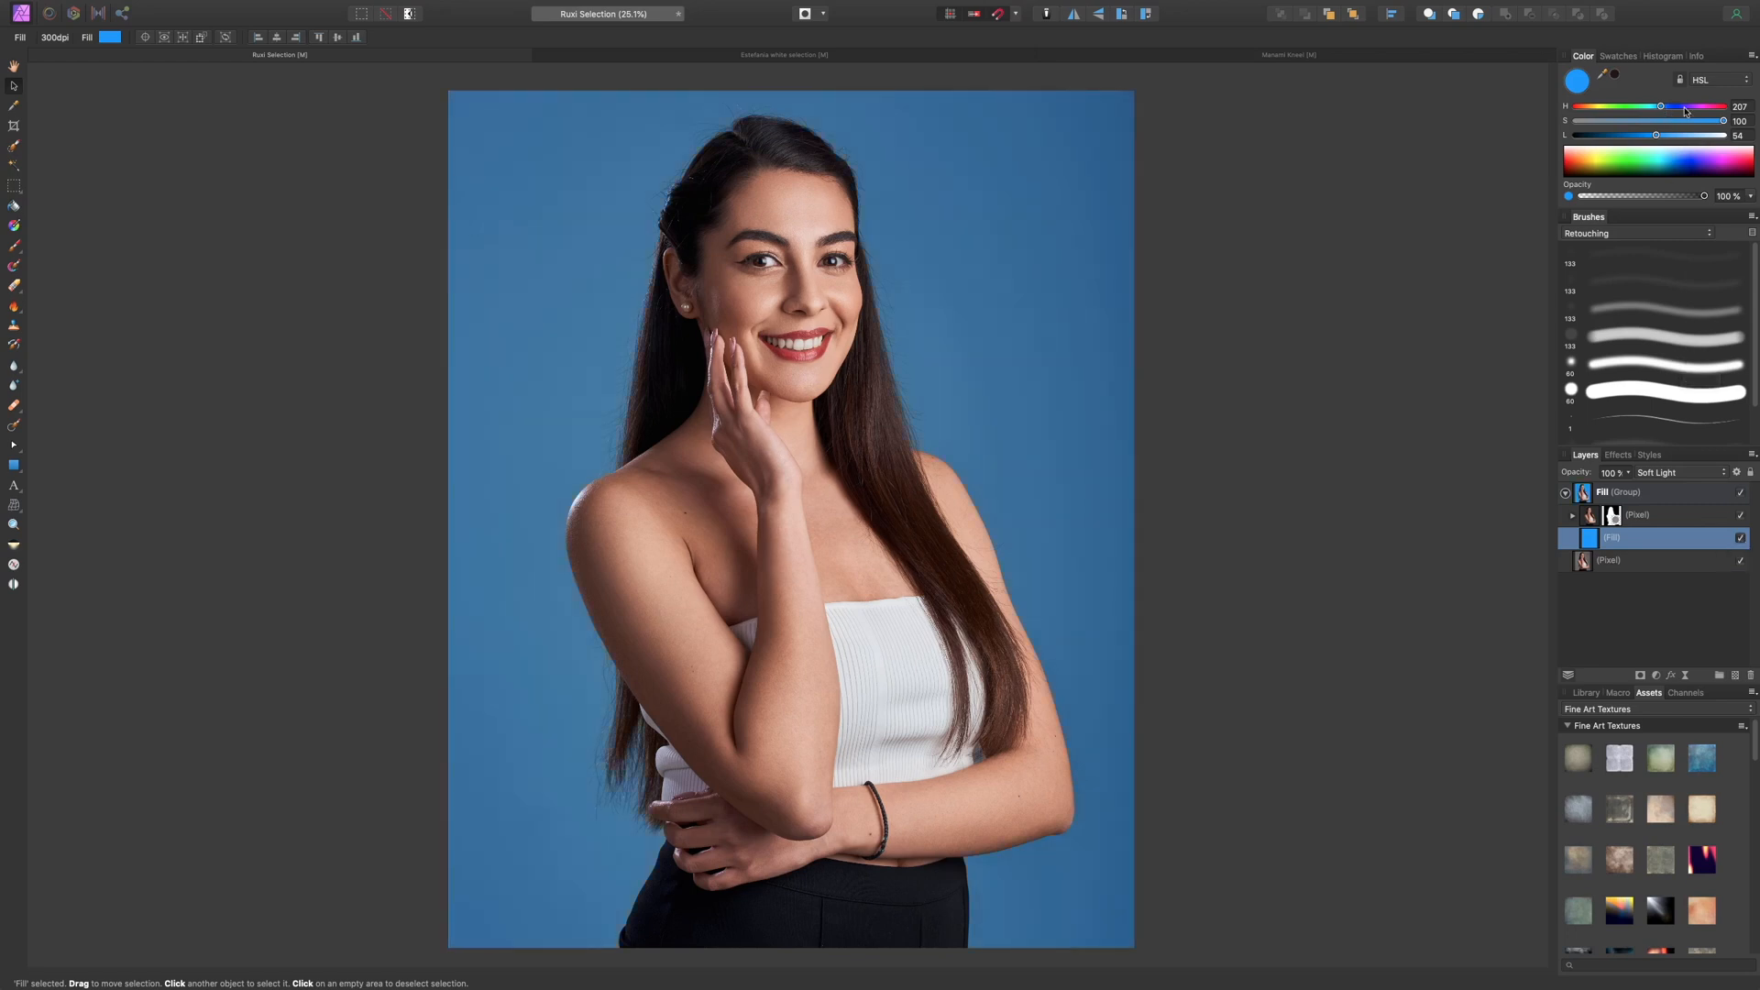
pyautogui.moveTo(1685, 110)
pyautogui.mouseDown()
pyautogui.moveTo(1723, 106)
pyautogui.moveTo(1639, 111)
pyautogui.moveTo(1659, 111)
pyautogui.mouseUp()
pyautogui.scroll(10, 1280, 382)
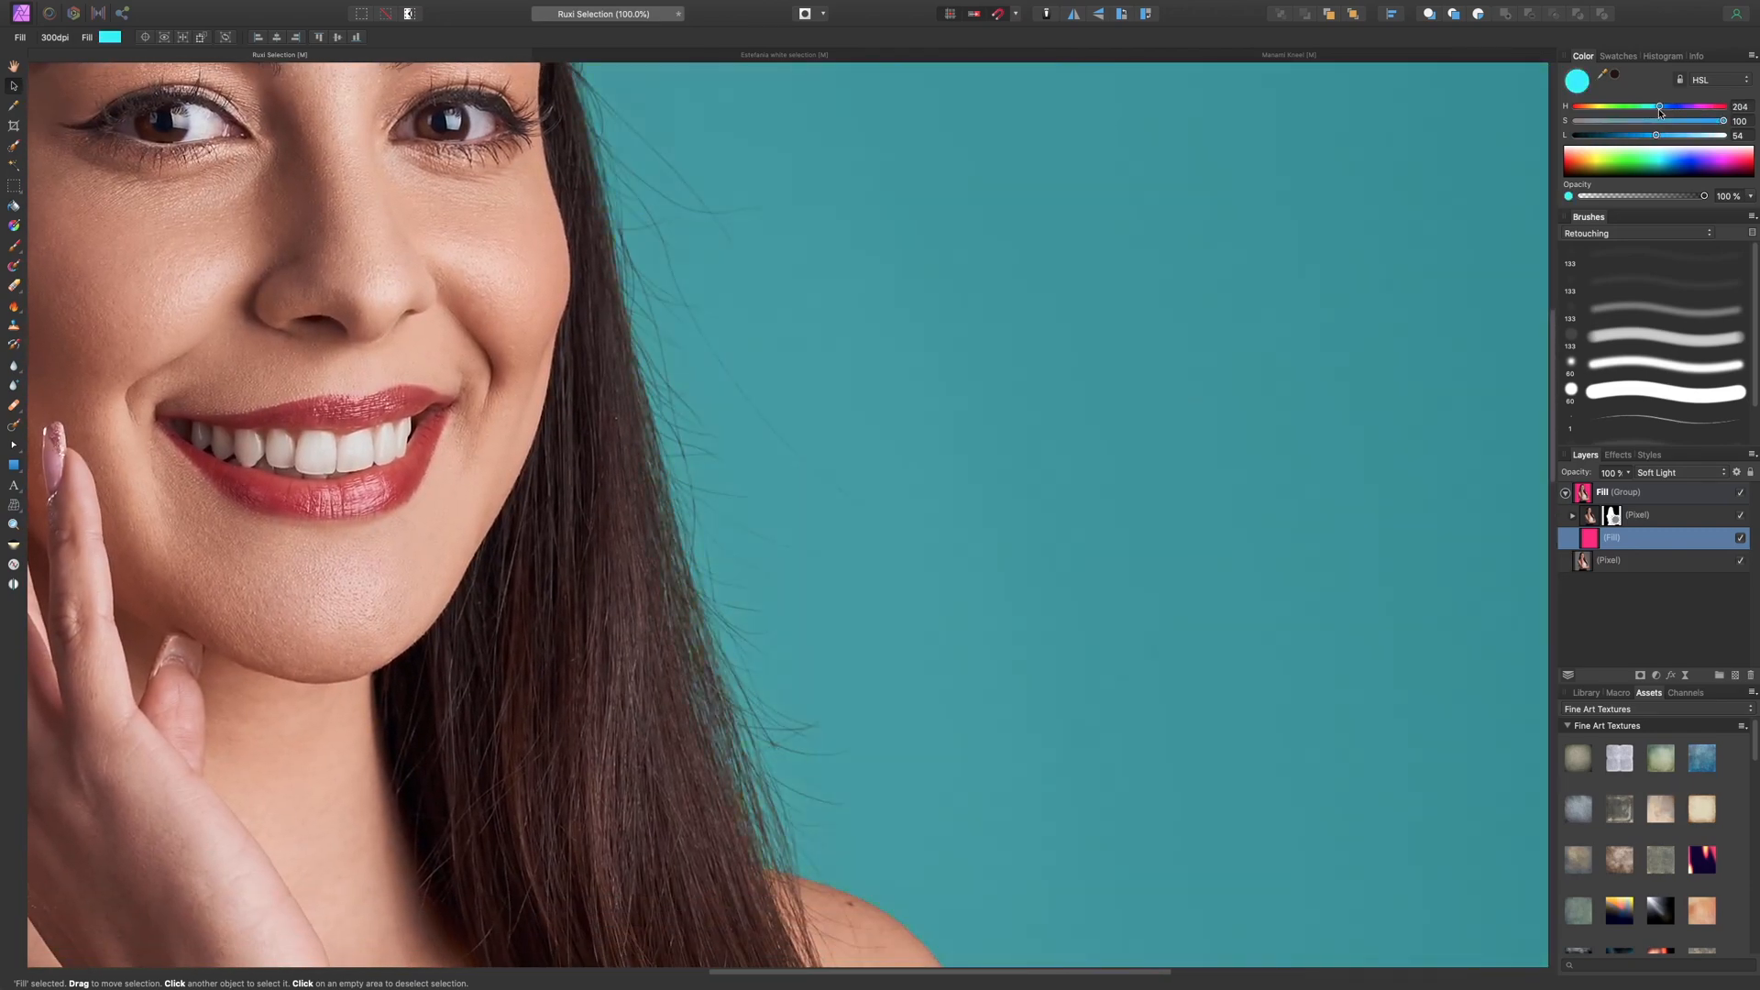
pyautogui.hotkey('ctrl', '0')
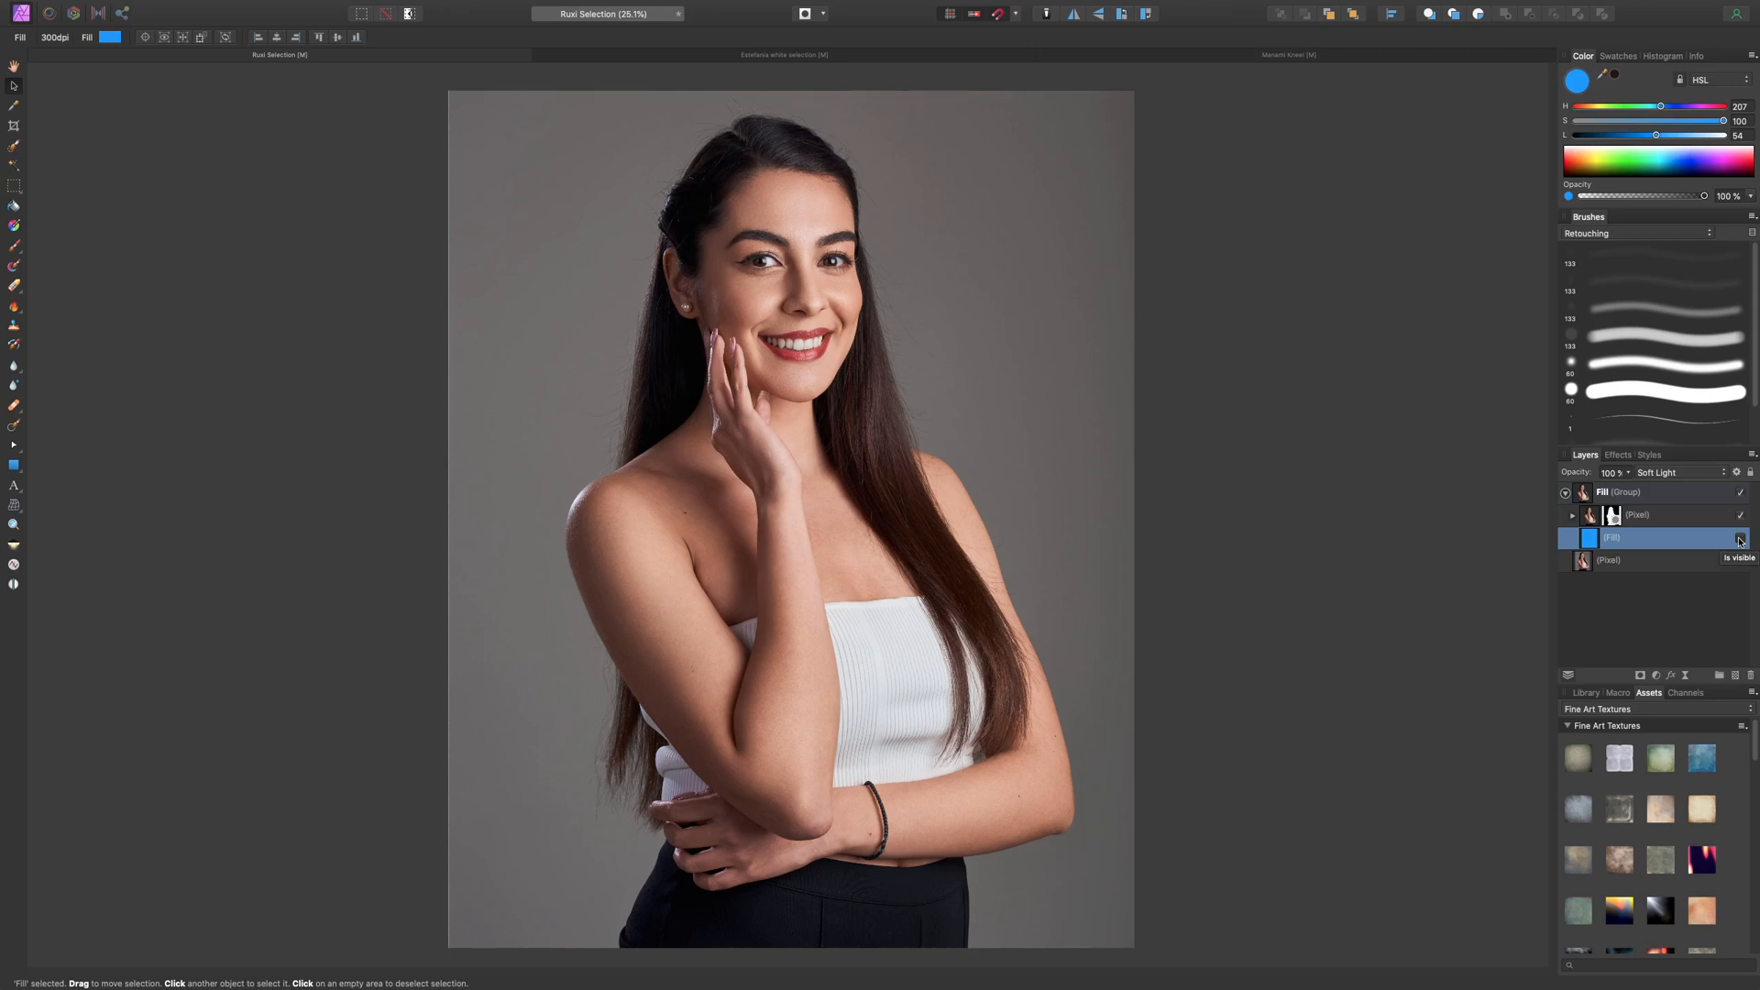
# - Show the fill layer and set its hue to 210 after checking the hair edges against the blue background
pyautogui.click(1741, 540)
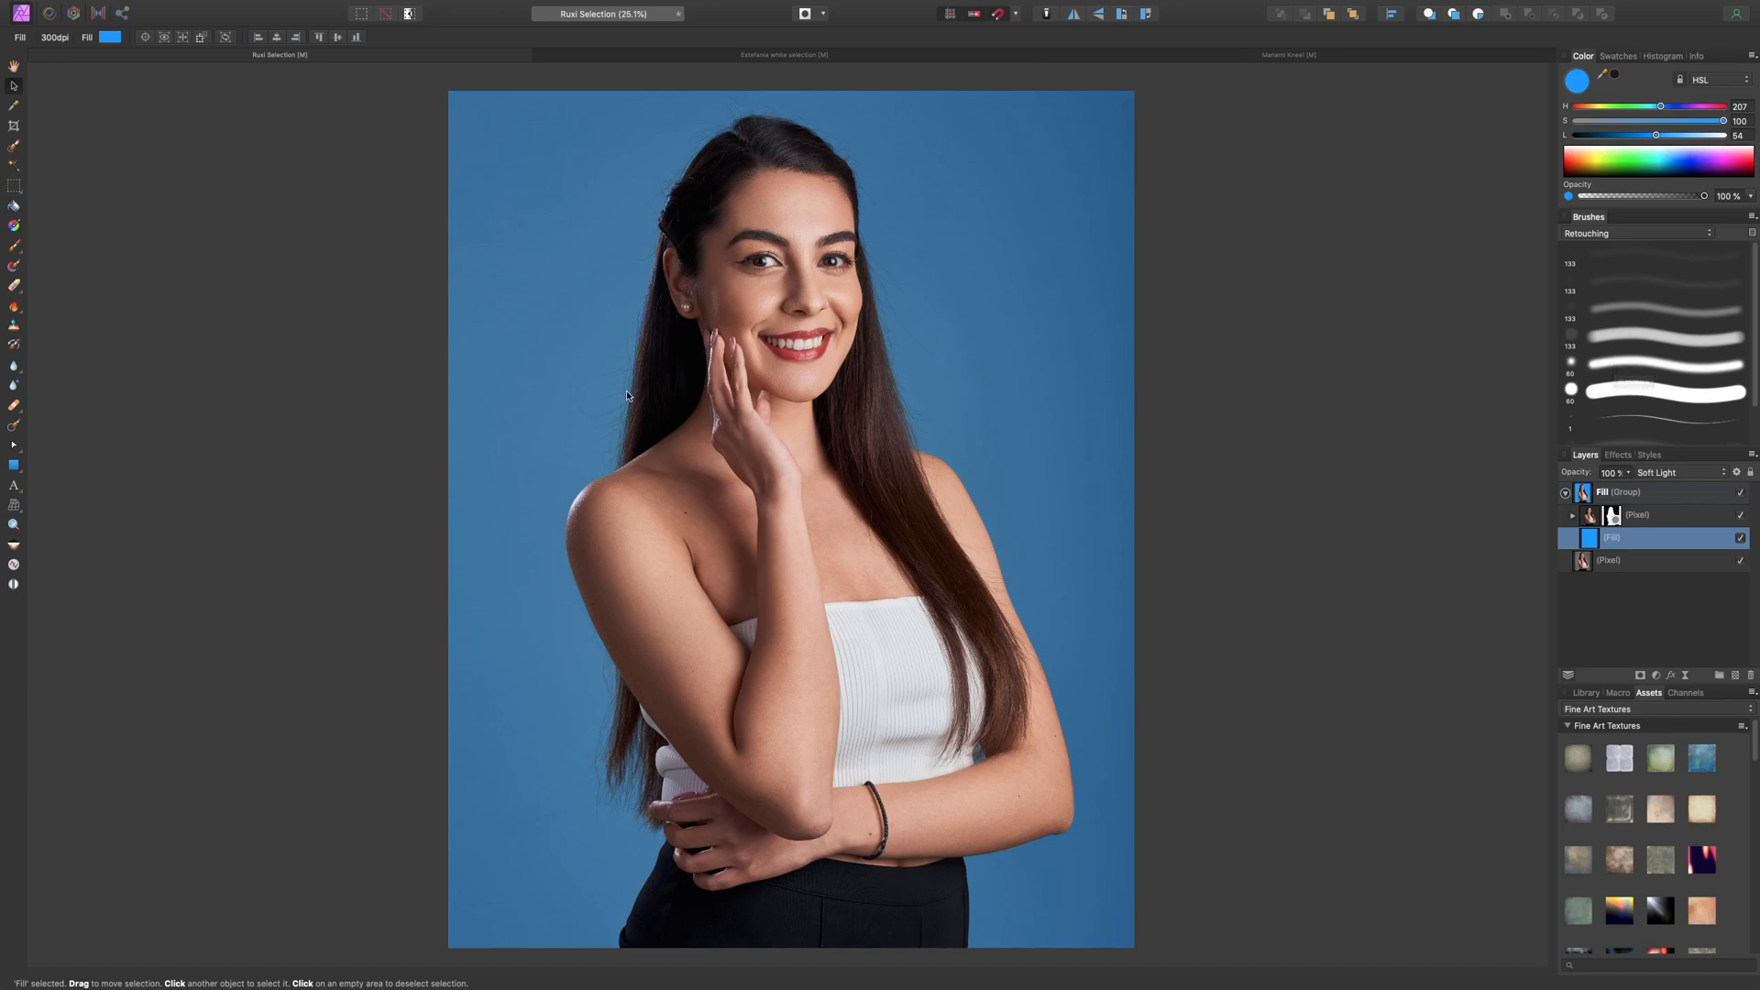
pyautogui.scroll(5, 658, 393)
pyautogui.scroll(-5, 658, 392)
pyautogui.scroll(2, 658, 396)
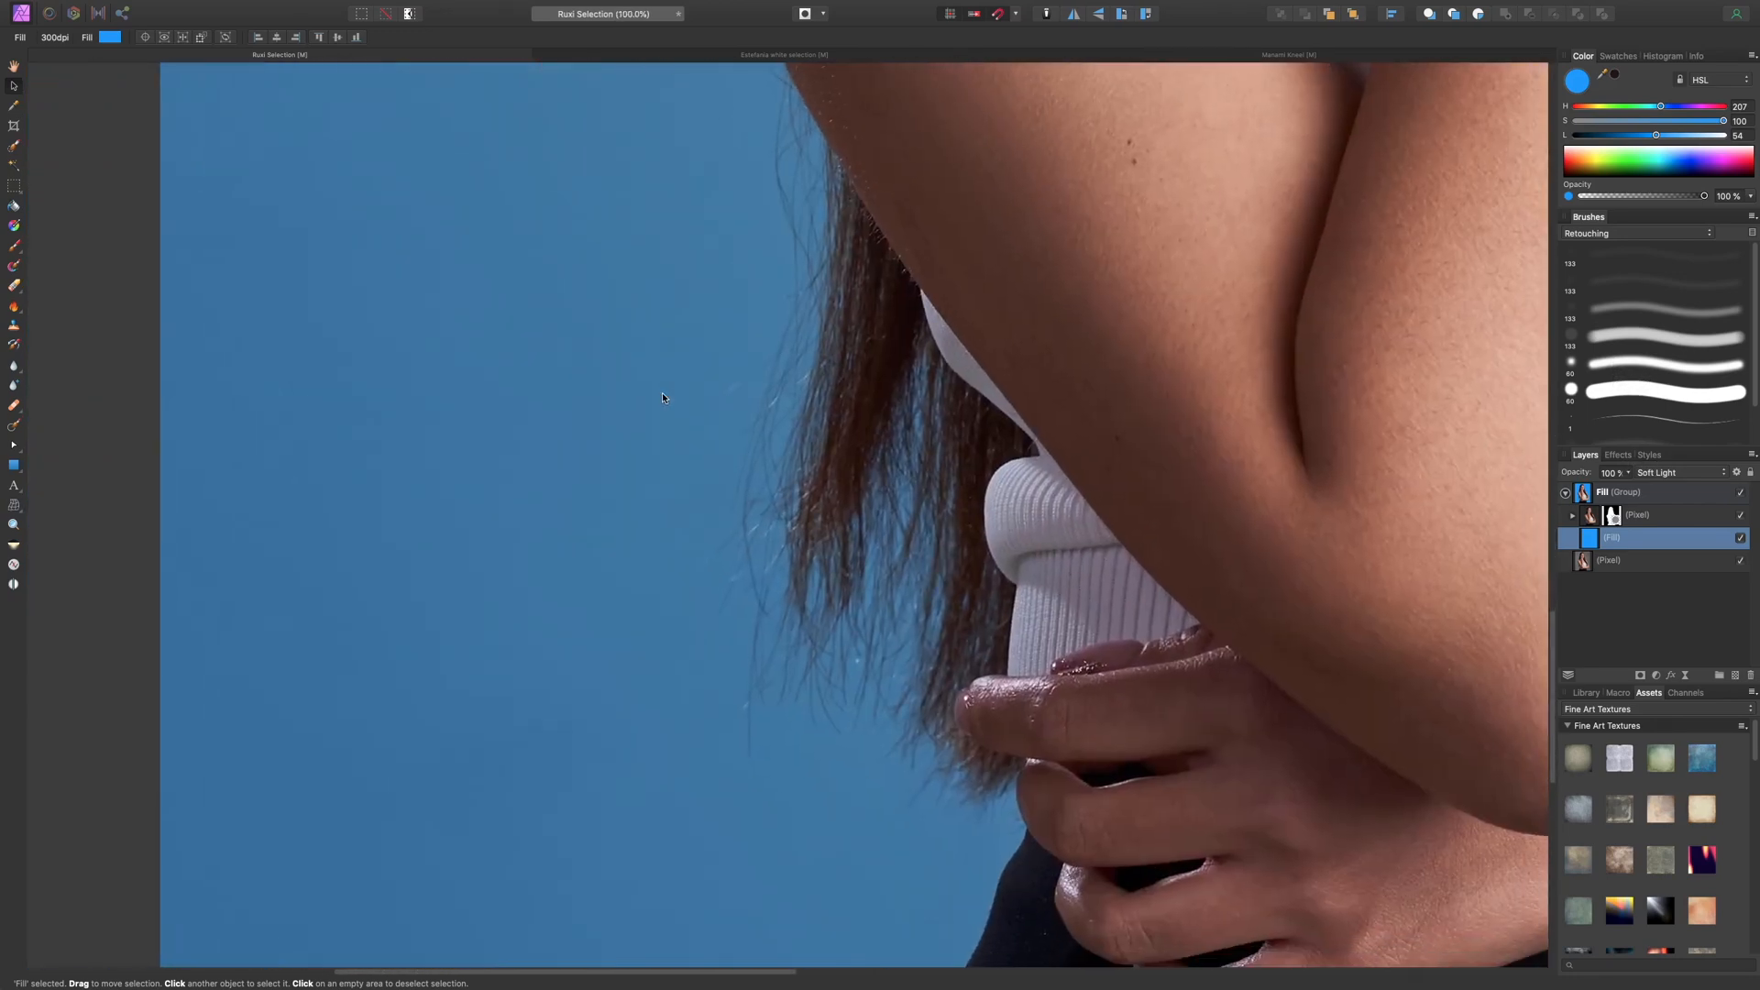
pyautogui.moveTo(1662, 108)
pyautogui.mouseDown()
pyautogui.moveTo(1709, 111)
pyautogui.moveTo(1580, 110)
pyautogui.moveTo(1664, 110)
pyautogui.mouseUp()
pyautogui.press('super+0')
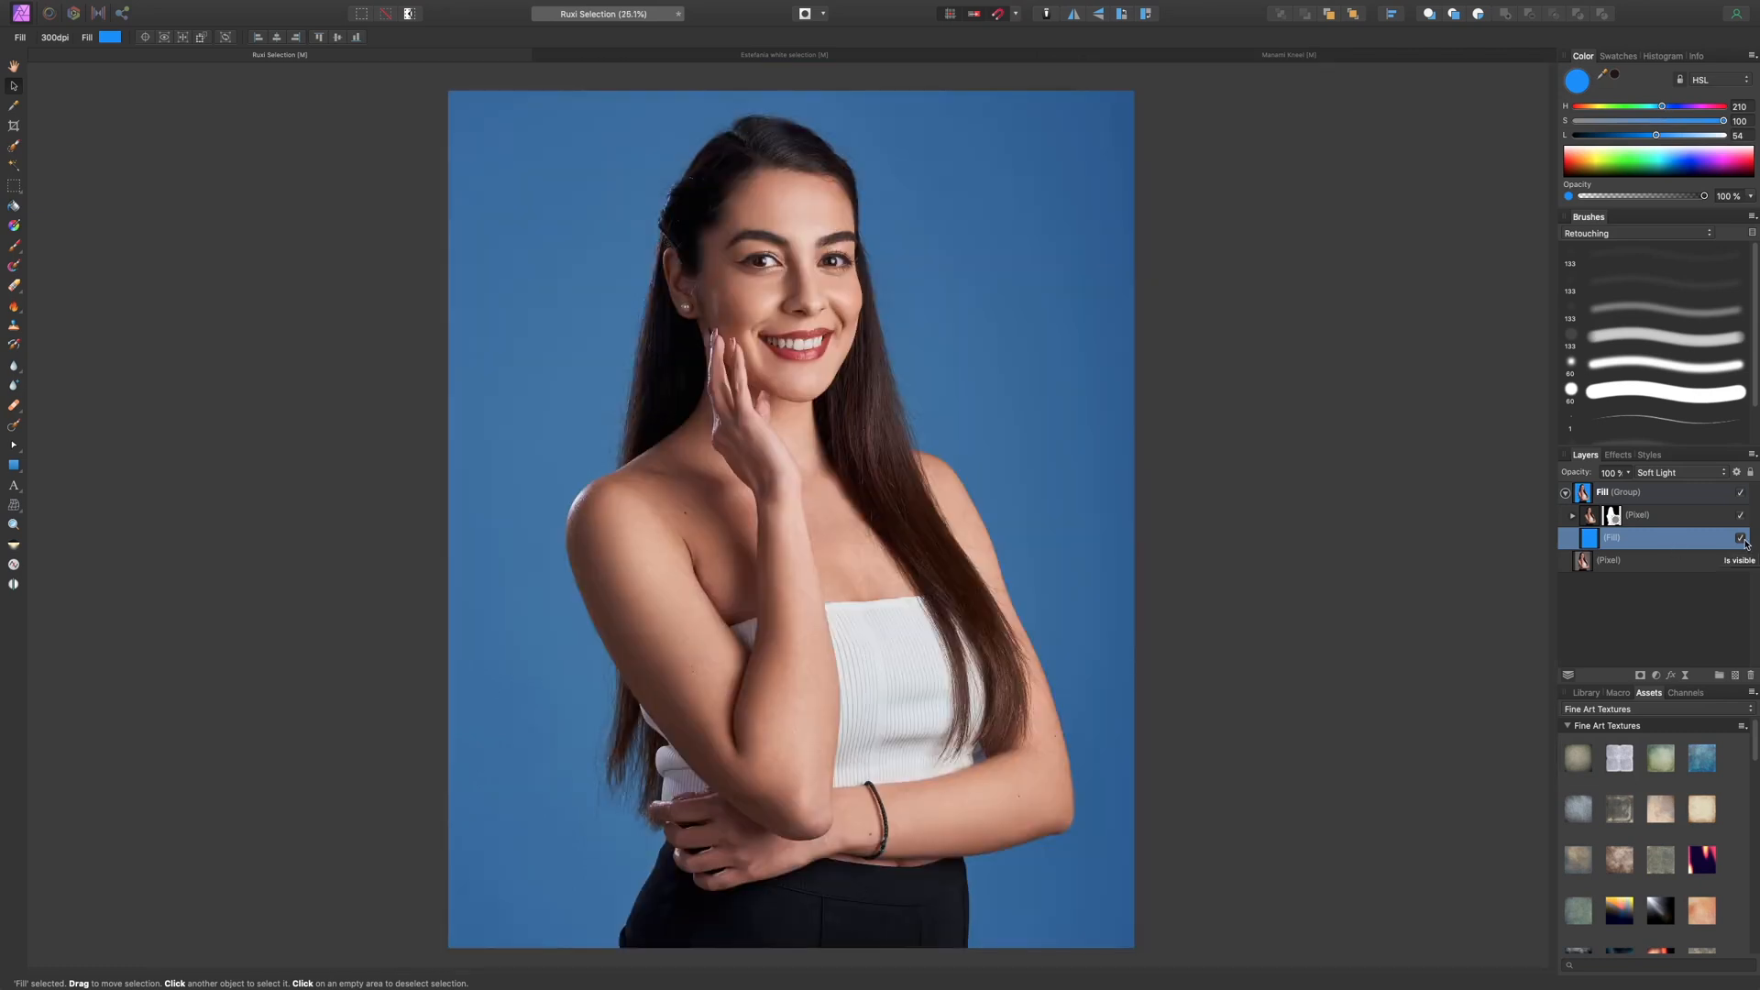
# - Remove the Fill group above the original portrait layer and activate the Selection Brush
pyautogui.press('w')
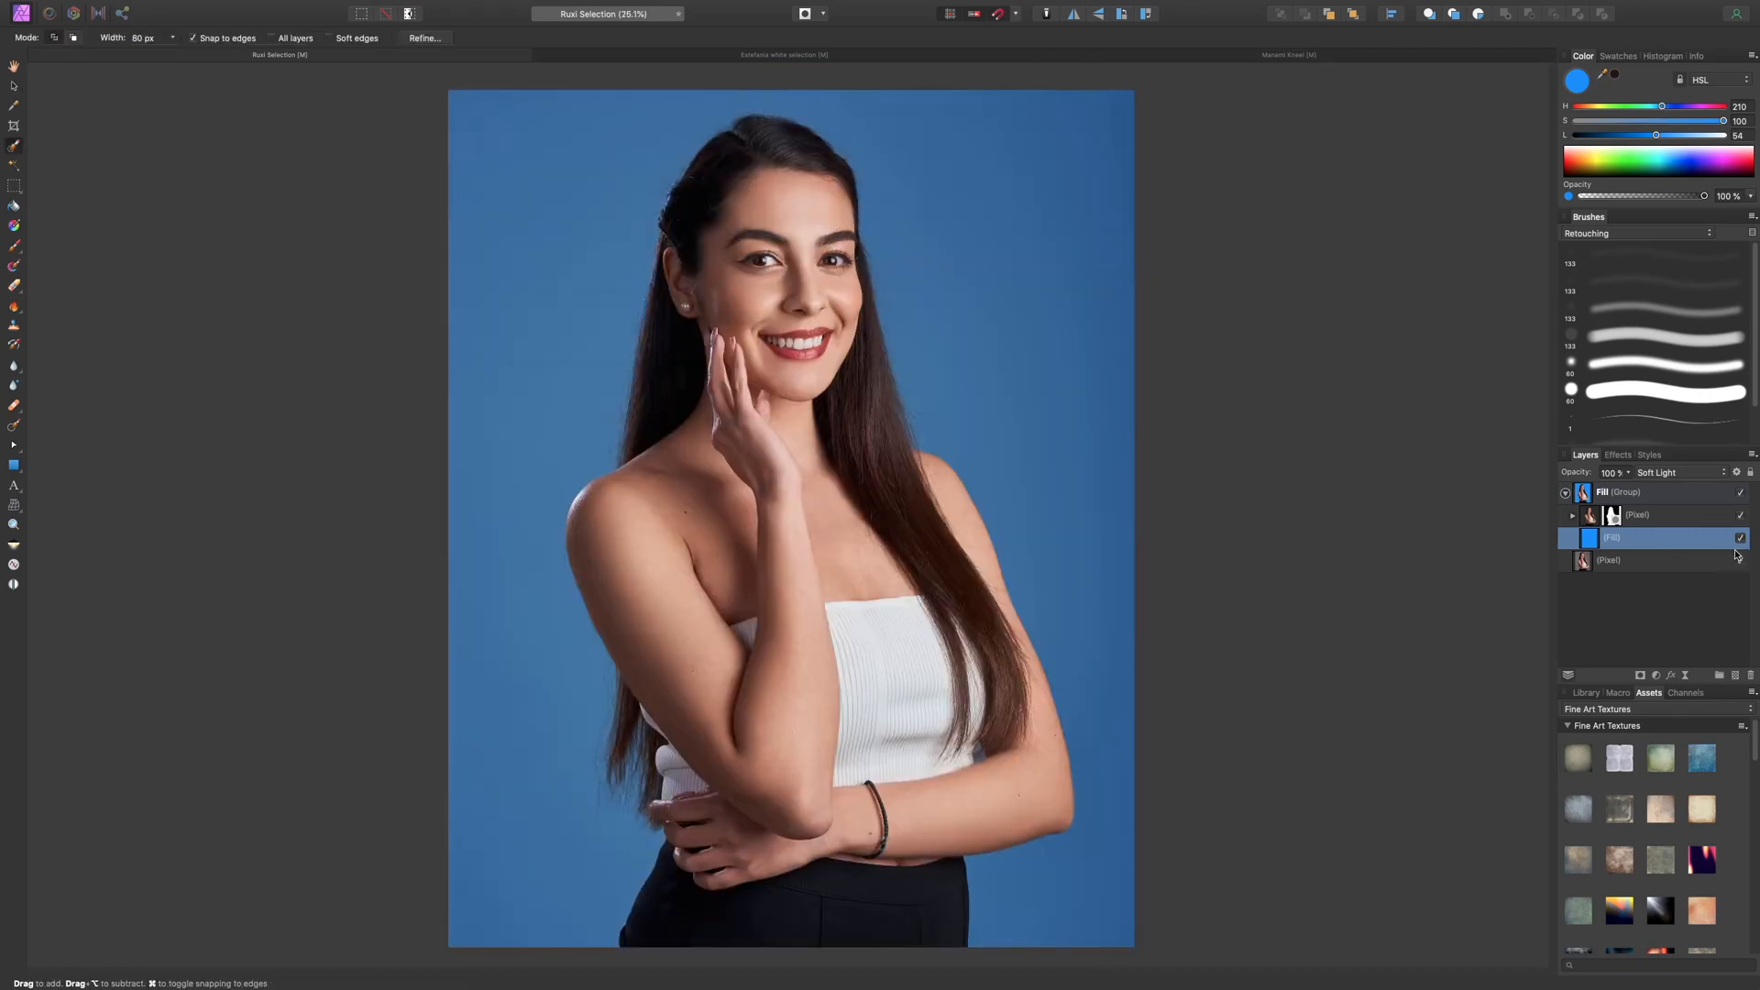
pyautogui.click(1716, 495)
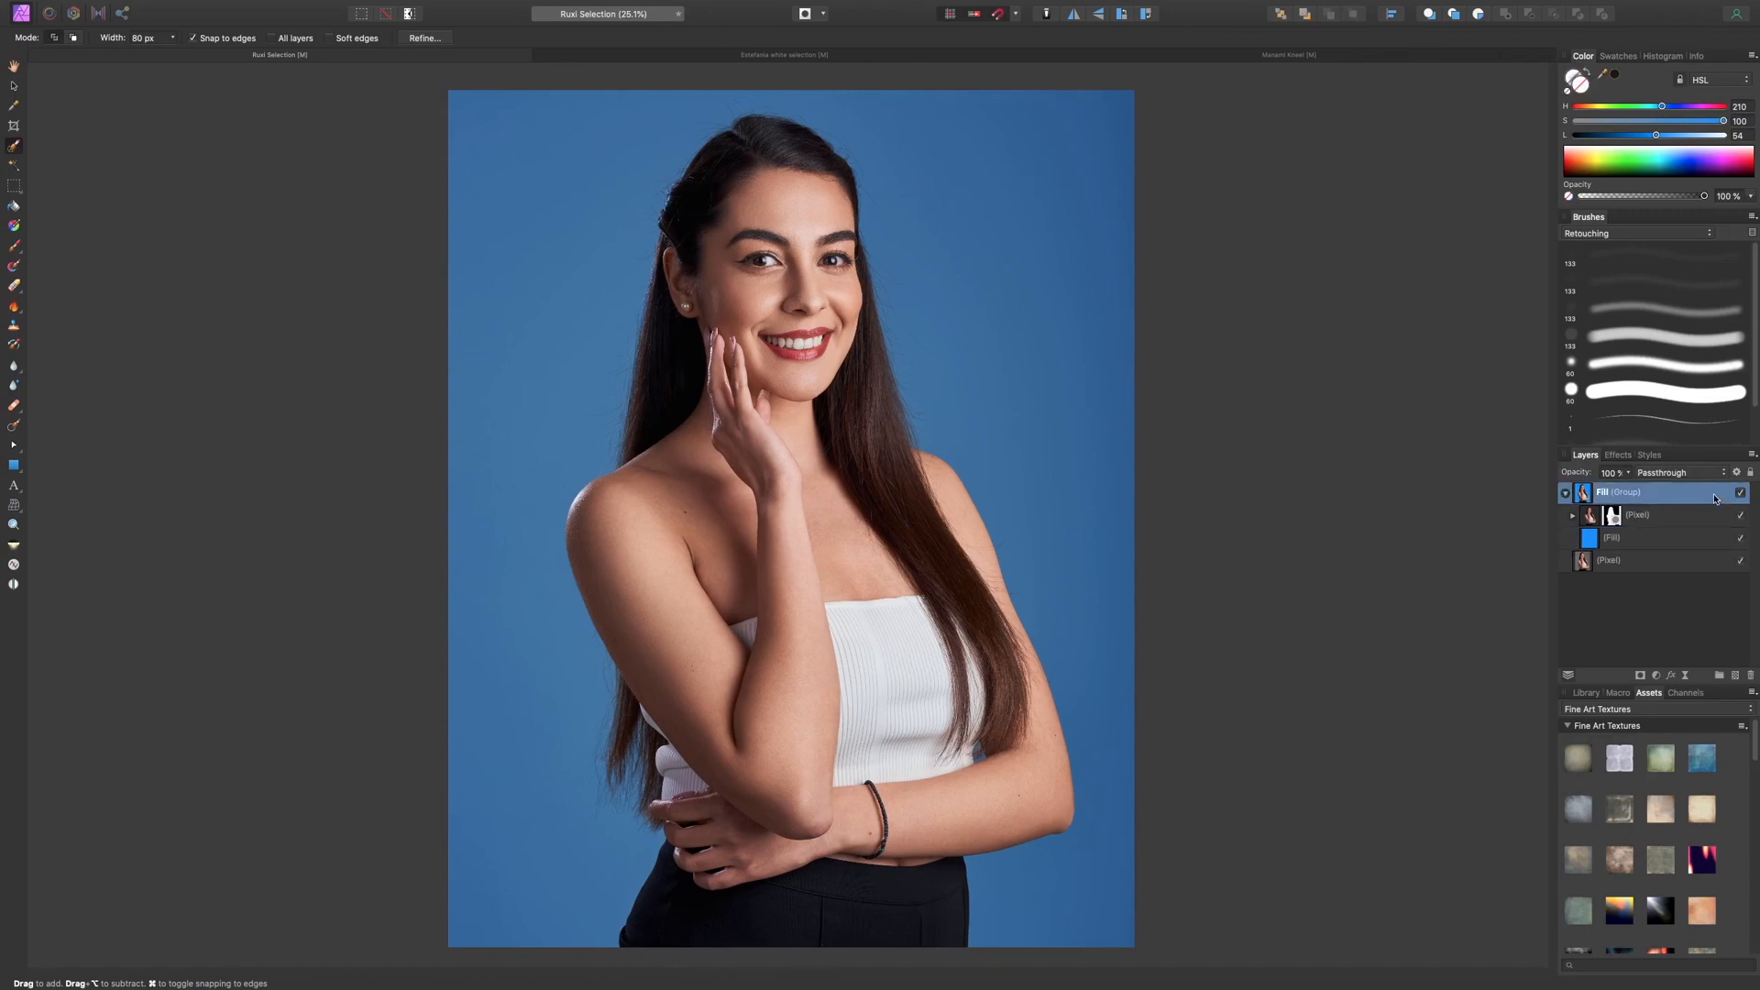
pyautogui.press('super+e')
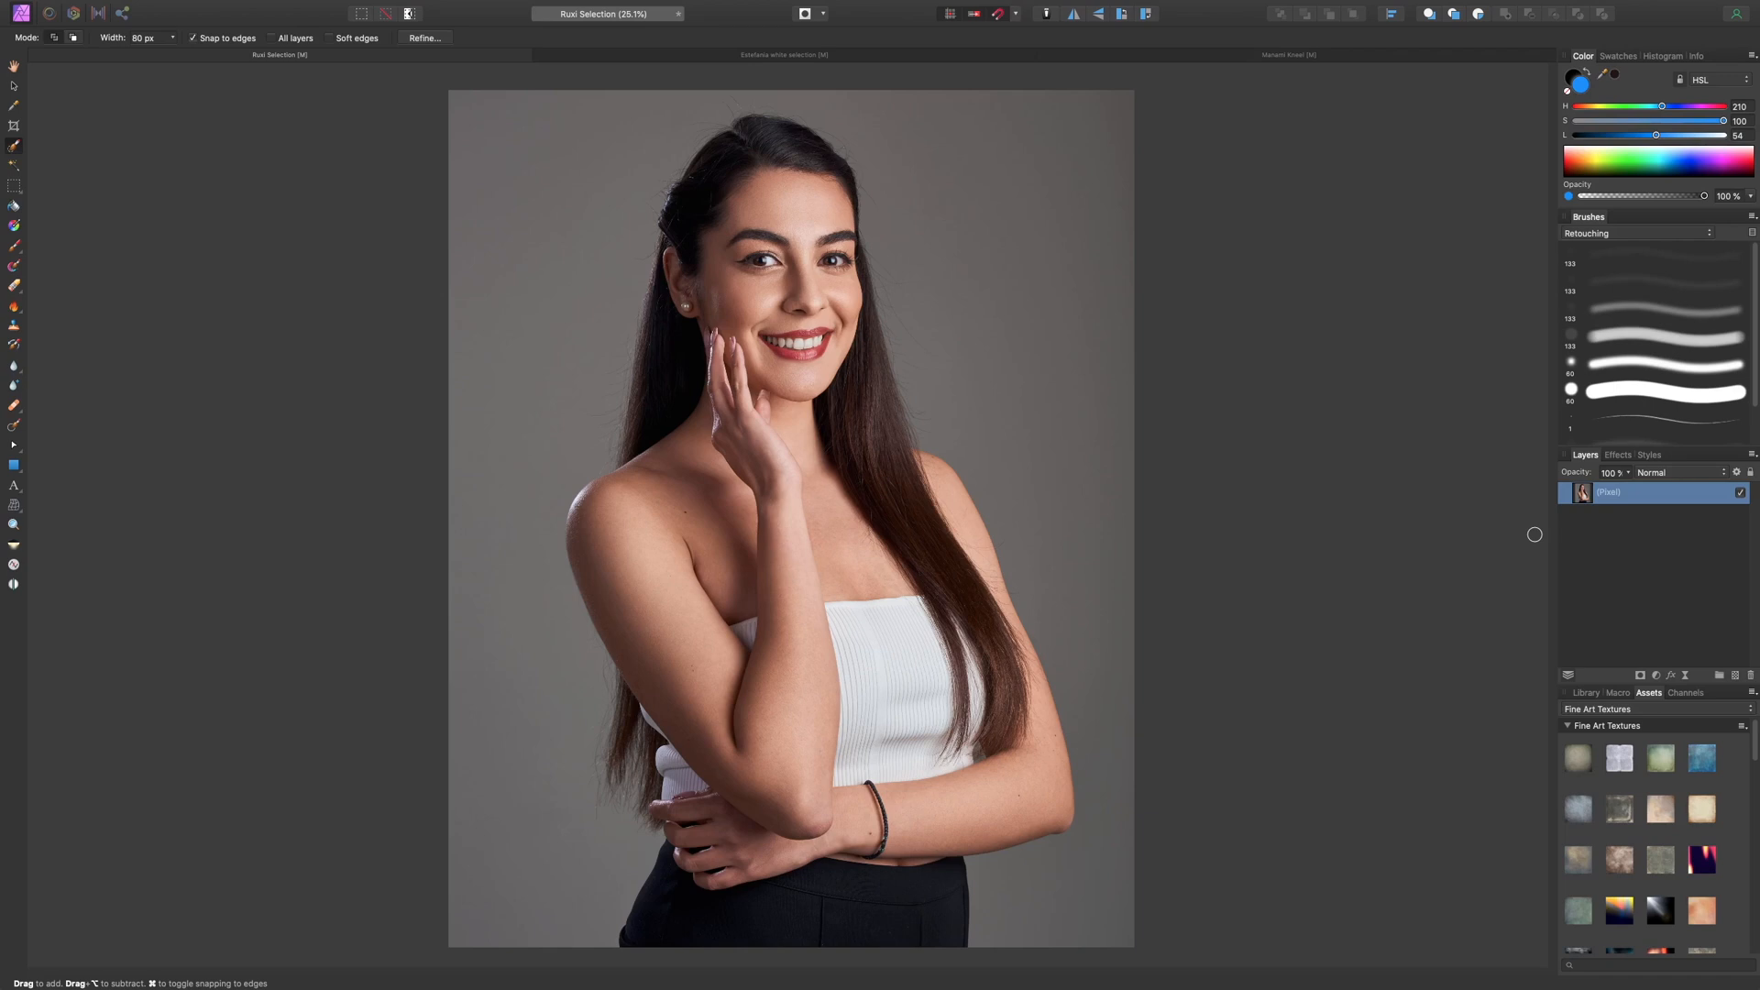
# - Examine the fine stray hairs around the crown, face and shoulder of the portrait at 100% zoom
pyautogui.press('super+1')
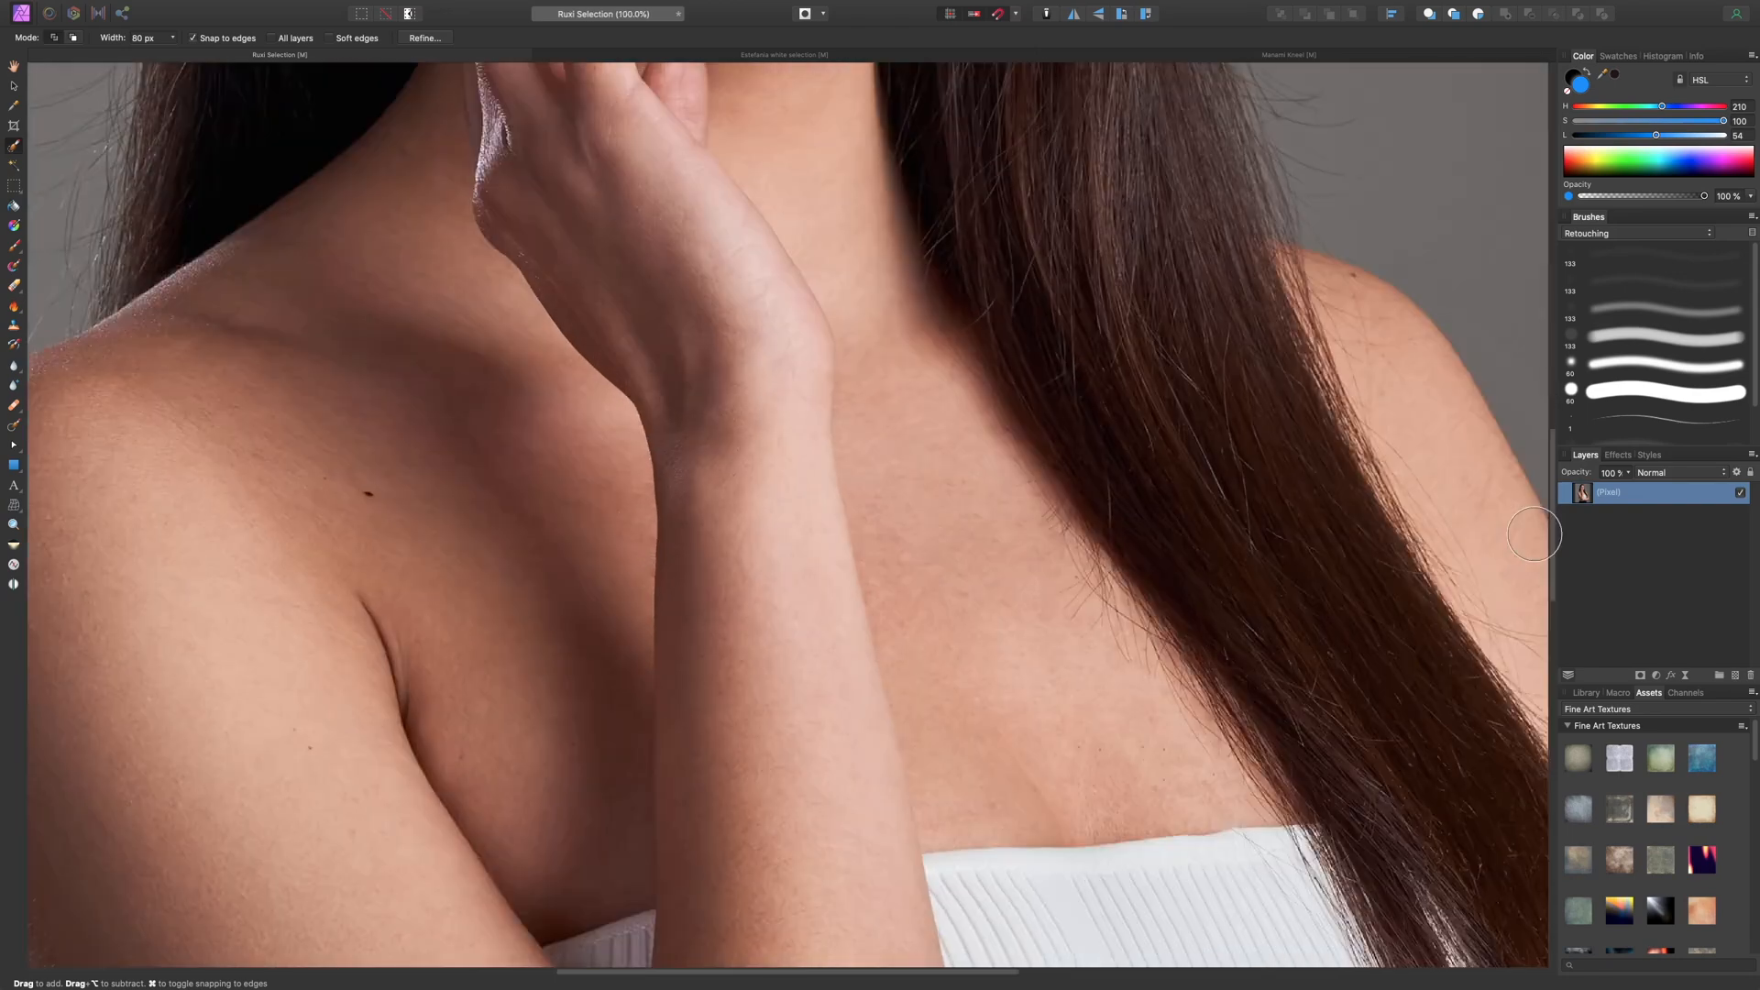
pyautogui.scroll(8, 1535, 534)
pyautogui.hscroll(3, 1535, 534)
pyautogui.scroll(10, 982, 440)
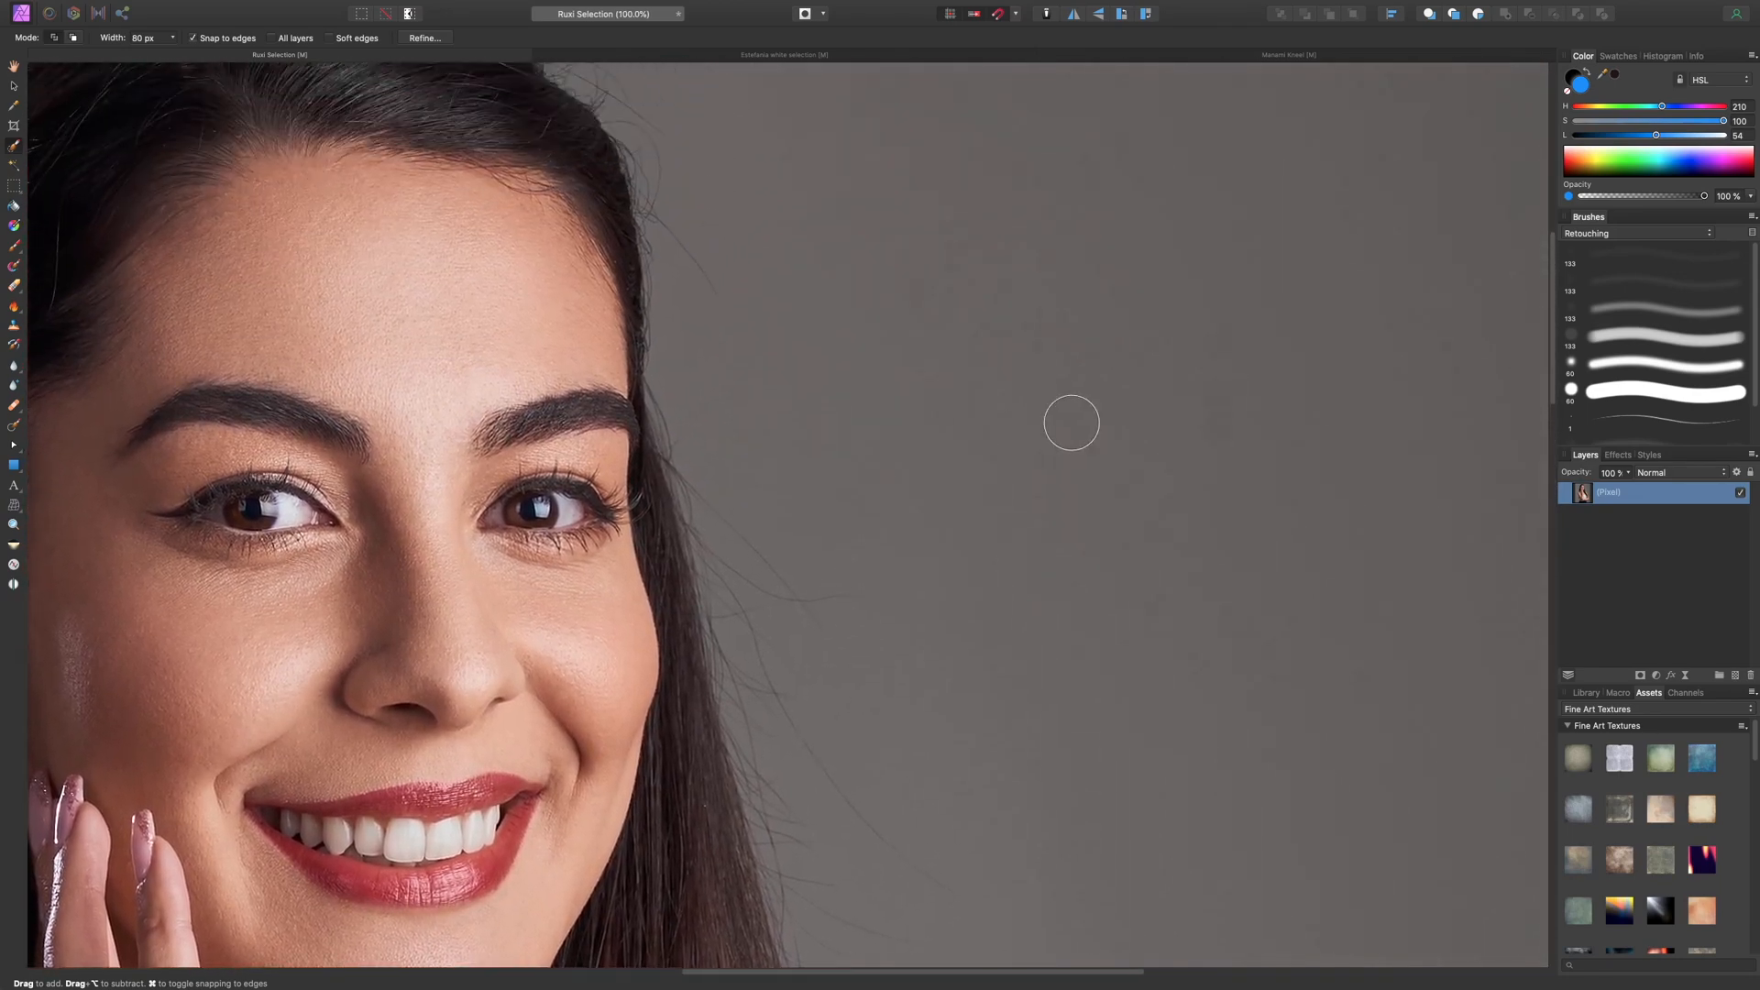
pyautogui.hscroll(-5, 1072, 423)
pyautogui.scroll(3, 1072, 423)
pyautogui.hscroll(-6, 1071, 422)
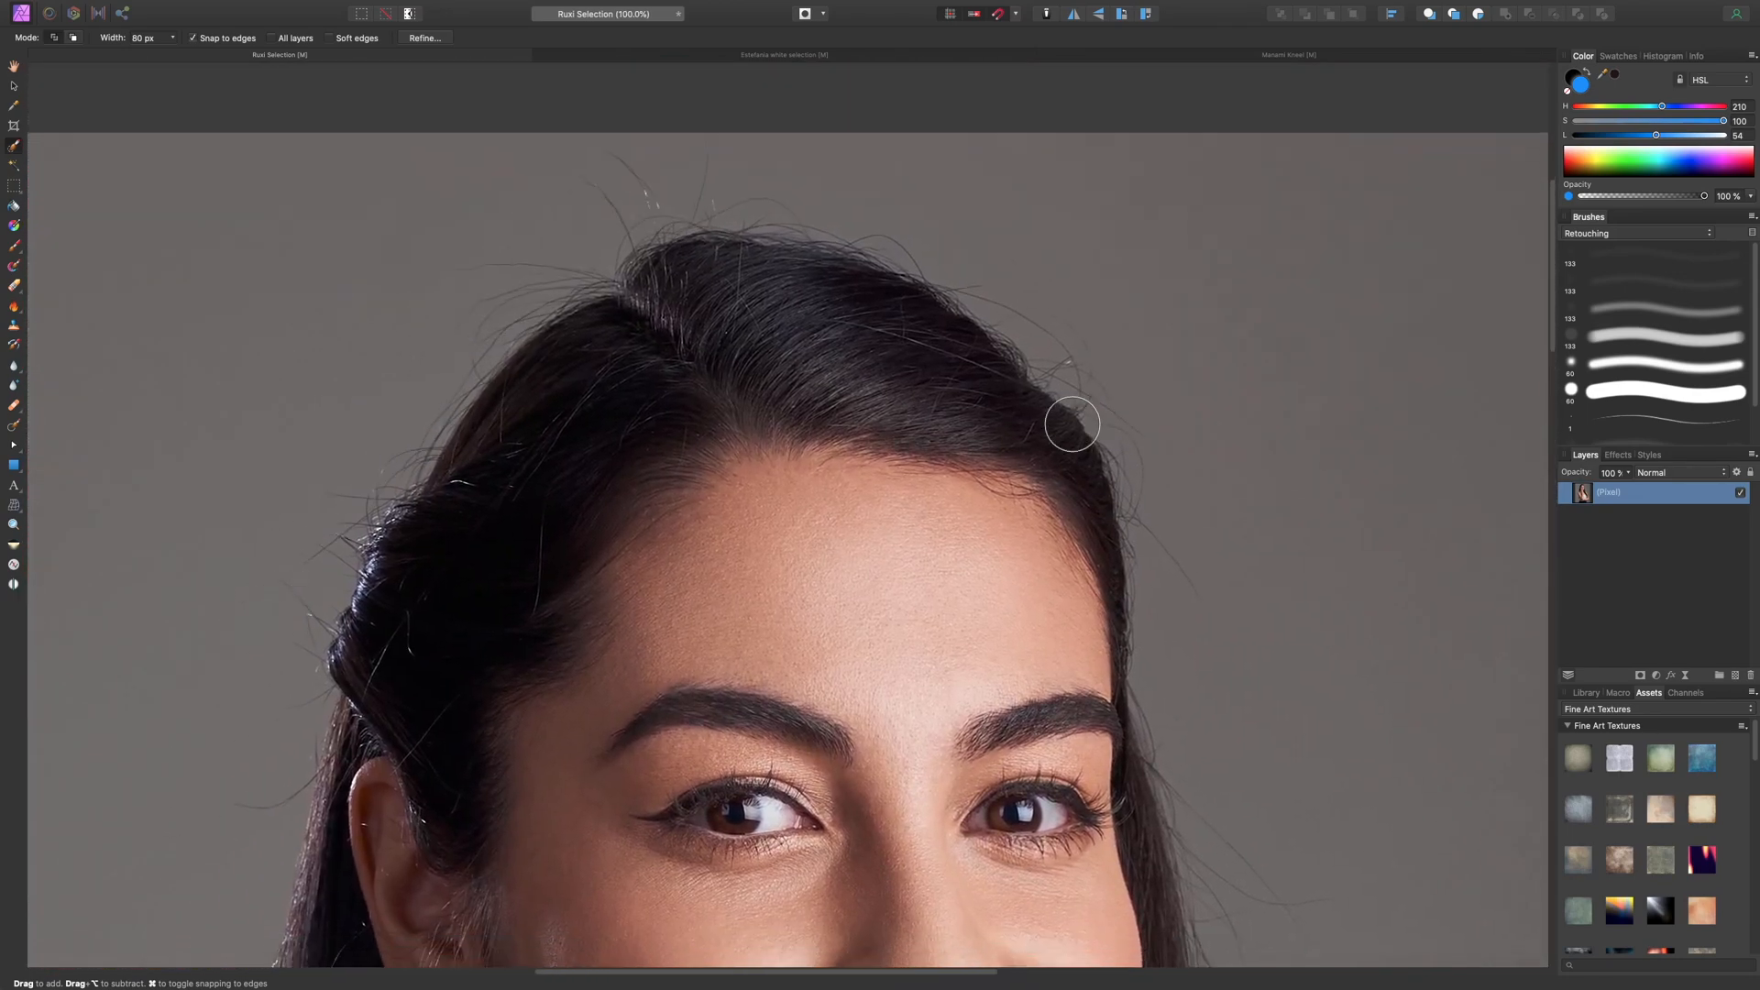
pyautogui.scroll(-3, 1072, 423)
pyautogui.scroll(-8, 1070, 422)
pyautogui.hscroll(-5, 1070, 423)
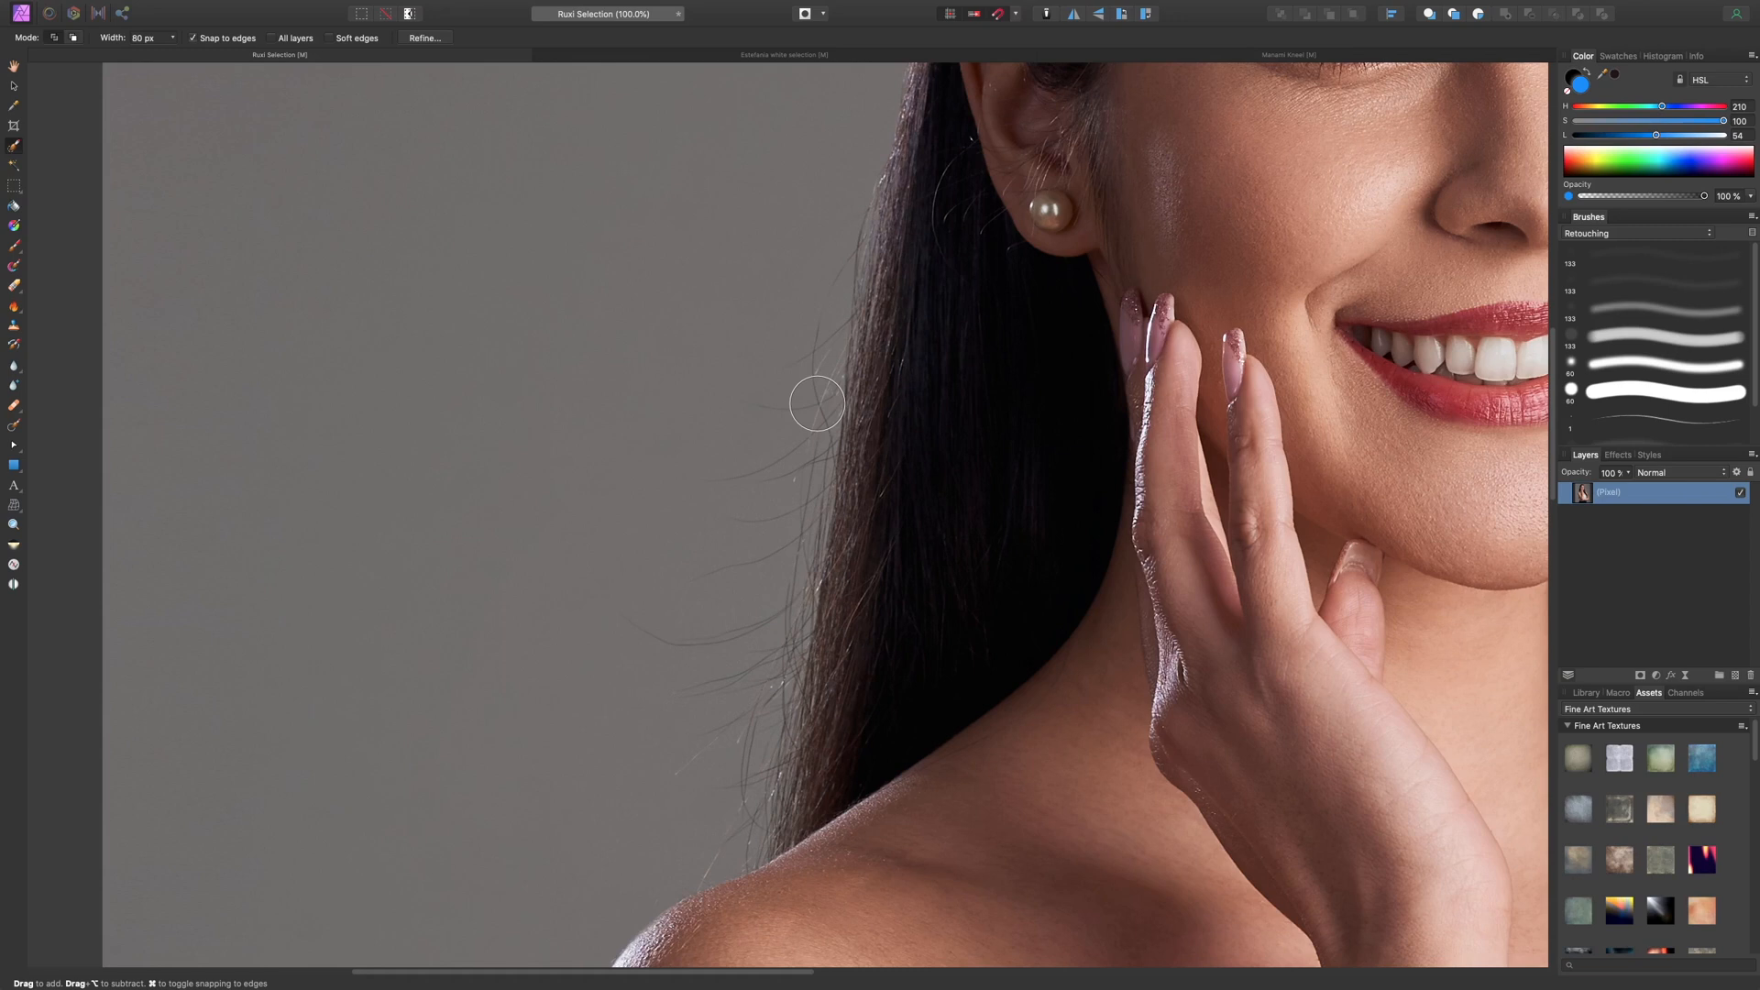
pyautogui.press('super+0')
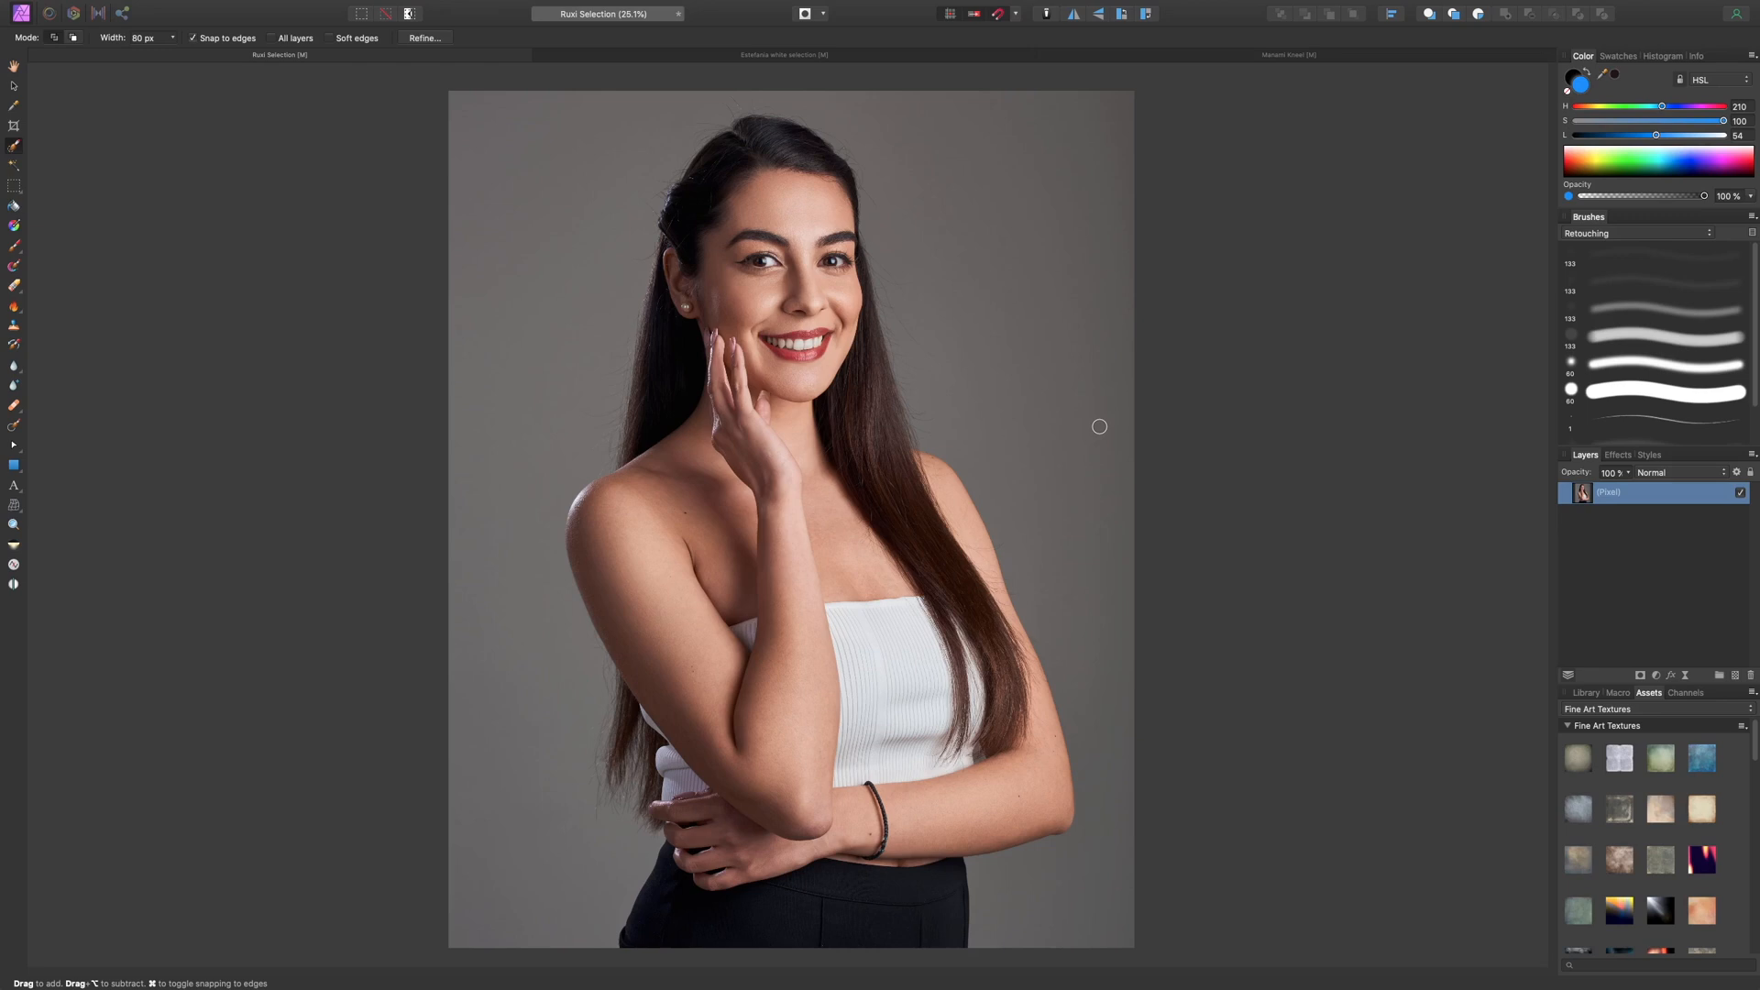
# - Add an empty pixel layer above the portrait and brush a trial selection over the head and torso
pyautogui.press('super+shift+n')
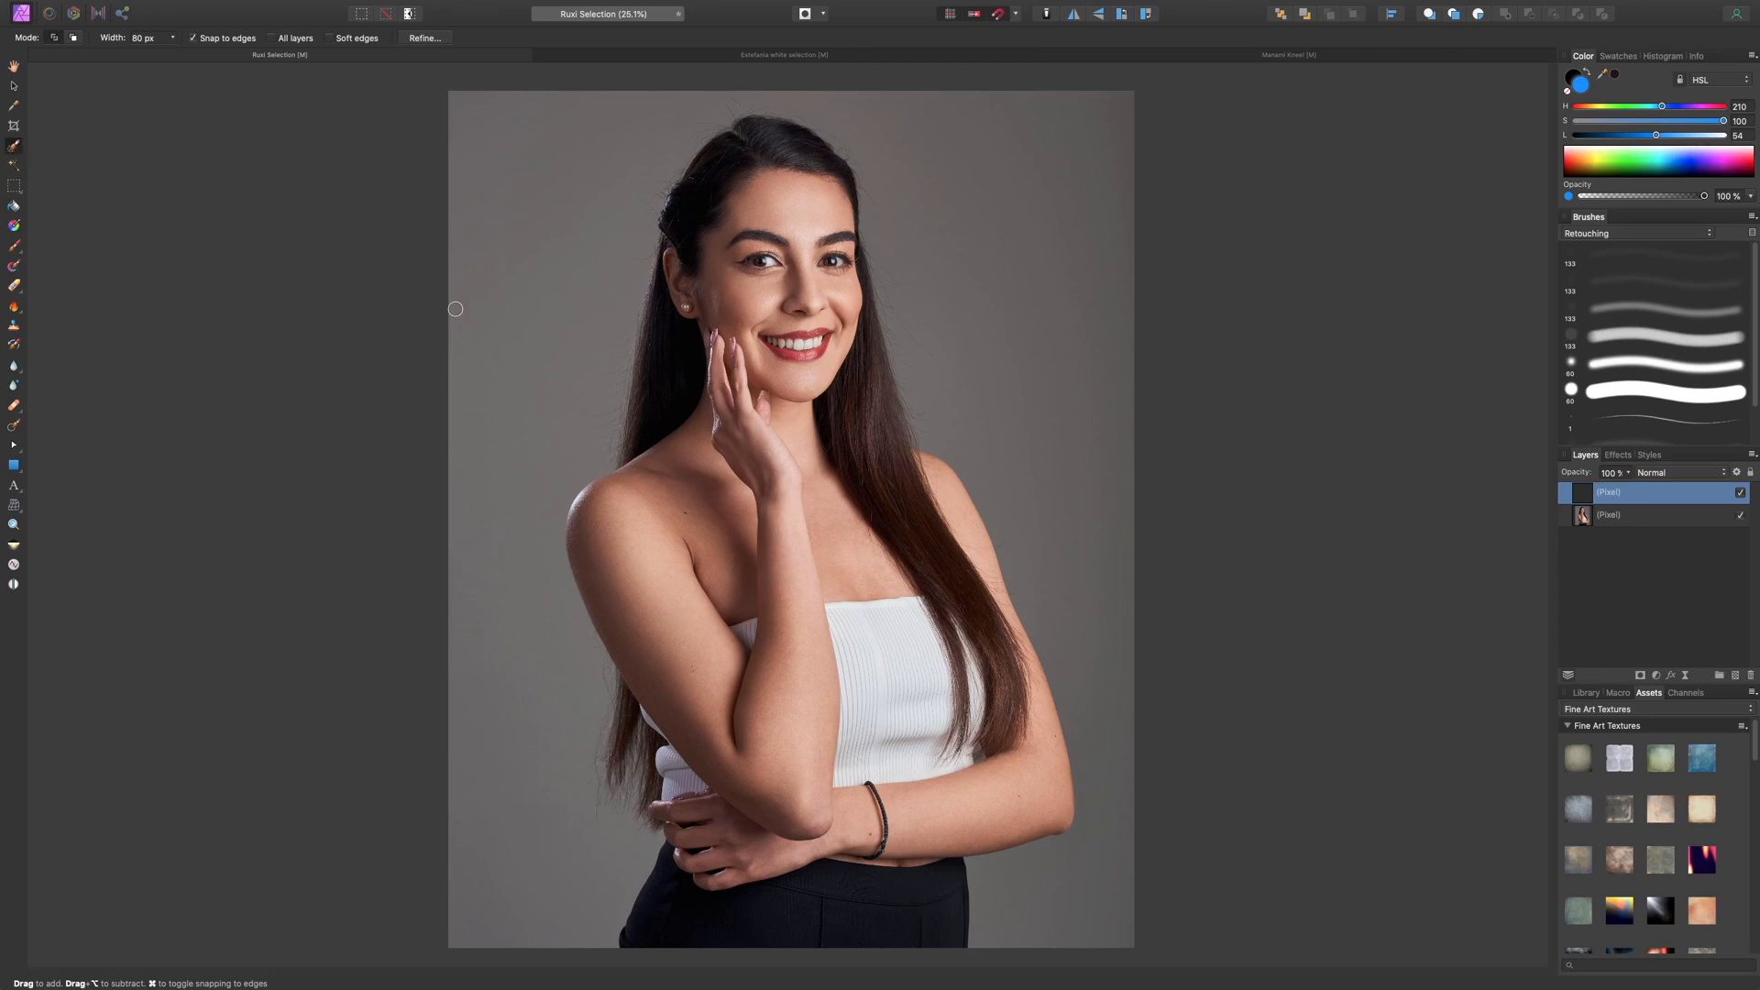
pyautogui.press(']')
pyautogui.press(']')
pyautogui.press(']')
pyautogui.press(']')
pyautogui.press(']')
pyautogui.moveTo(742, 169)
pyautogui.mouseDown()
pyautogui.moveTo(701, 279)
pyautogui.moveTo(683, 251)
pyautogui.moveTo(666, 381)
pyautogui.moveTo(665, 356)
pyautogui.moveTo(808, 300)
pyautogui.moveTo(823, 248)
pyautogui.moveTo(833, 457)
pyautogui.moveTo(893, 494)
pyautogui.moveTo(879, 441)
pyautogui.moveTo(926, 489)
pyautogui.moveTo(1042, 796)
pyautogui.moveTo(1003, 806)
pyautogui.moveTo(961, 739)
pyautogui.moveTo(929, 770)
pyautogui.moveTo(924, 604)
pyautogui.moveTo(783, 449)
pyautogui.moveTo(719, 443)
pyautogui.moveTo(598, 543)
pyautogui.moveTo(662, 583)
pyautogui.moveTo(797, 611)
pyautogui.moveTo(799, 596)
pyautogui.moveTo(788, 574)
pyautogui.moveTo(807, 788)
pyautogui.moveTo(801, 762)
pyautogui.moveTo(780, 841)
pyautogui.moveTo(733, 896)
pyautogui.moveTo(848, 861)
pyautogui.moveTo(930, 516)
pyautogui.mouseUp()
# - Try different selection brush sizes, paint small selections on the shoulder and arm, and clear the selection
pyautogui.press(']')
pyautogui.press(']')
pyautogui.press(']')
pyautogui.press(']')
pyautogui.press(']')
pyautogui.press('[')
pyautogui.press('[')
pyautogui.press('[')
pyautogui.press('[')
pyautogui.press('[')
pyautogui.press('[')
pyautogui.press('[')
pyautogui.press('[')
pyautogui.press('[')
pyautogui.press('[')
pyautogui.press('[')
pyautogui.press('[')
pyautogui.moveTo(596, 633)
pyautogui.mouseDown()
pyautogui.moveTo(651, 725)
pyautogui.moveTo(624, 697)
pyautogui.moveTo(642, 826)
pyautogui.moveTo(612, 780)
pyautogui.moveTo(616, 674)
pyautogui.mouseUp()
pyautogui.moveTo(596, 483)
pyautogui.mouseDown()
pyautogui.moveTo(580, 508)
pyautogui.moveTo(612, 566)
pyautogui.mouseUp()
pyautogui.press('super+d')
# - Add another empty pixel layer and brush a trial selection over the head with a 373 px selection brush
pyautogui.press('super+shift+n')
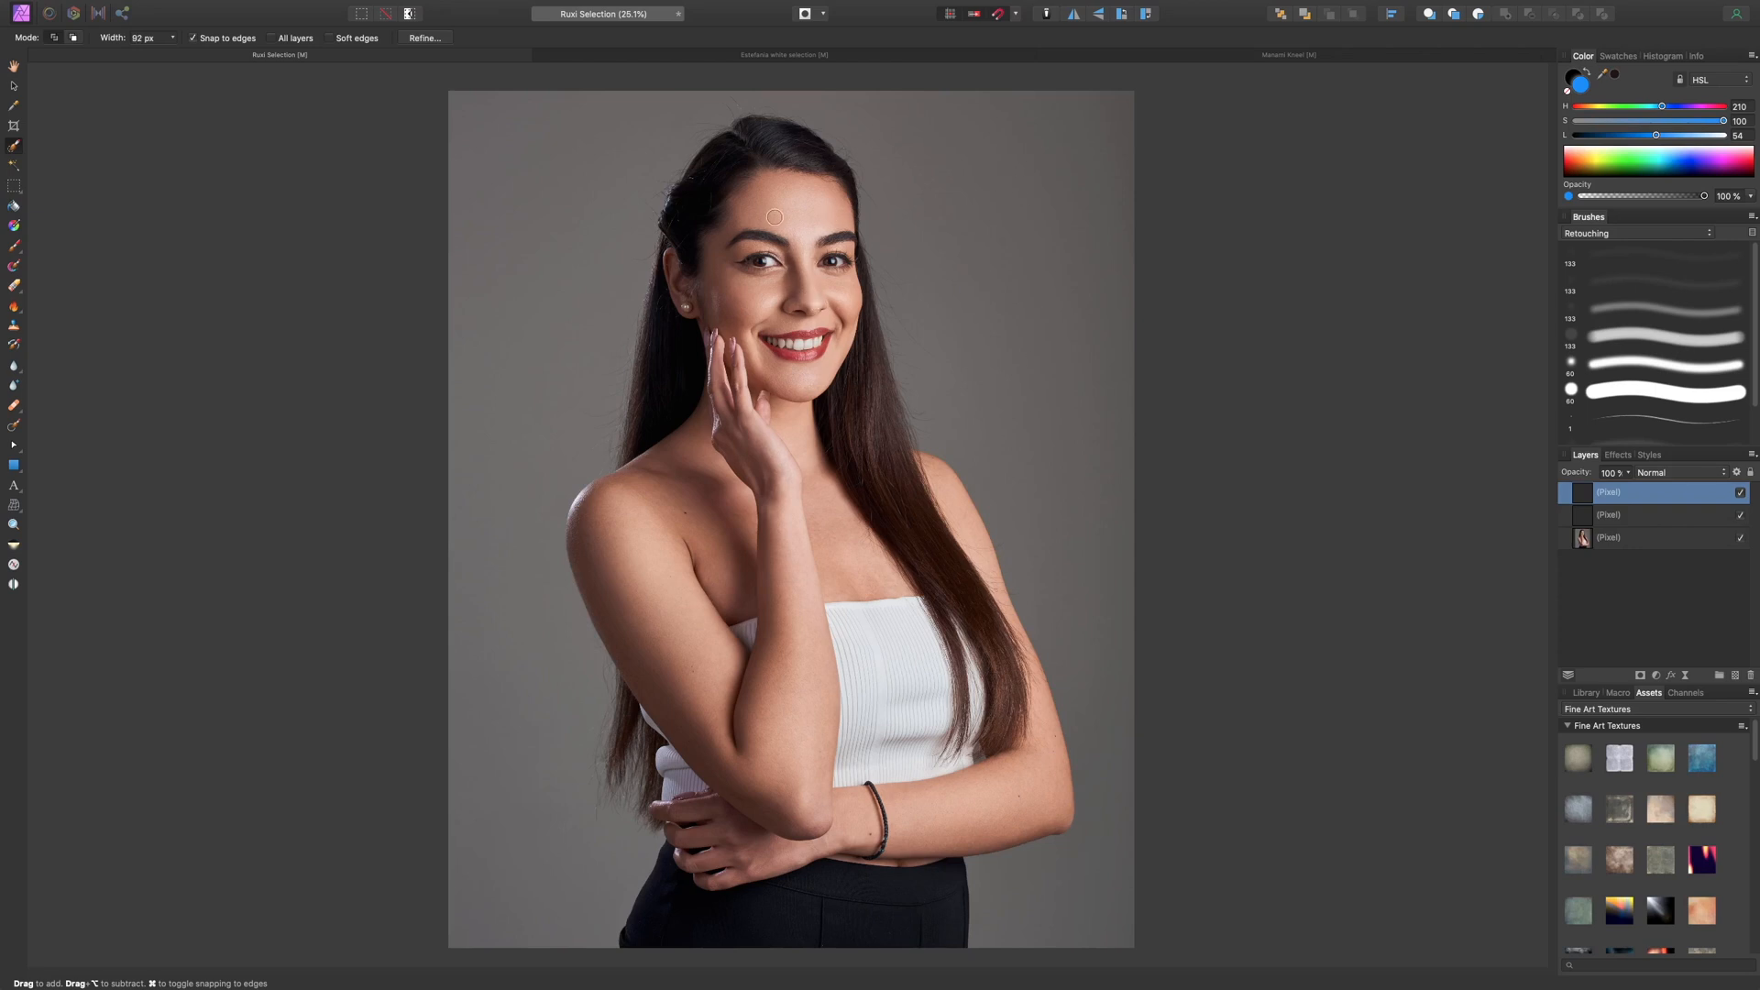
pyautogui.press(']')
pyautogui.press(']')
pyautogui.press(']')
pyautogui.press(']')
pyautogui.press(']')
pyautogui.press(']')
pyautogui.press(']')
pyautogui.press(']')
pyautogui.press(']')
pyautogui.press(']')
pyautogui.moveTo(830, 211)
pyautogui.mouseDown()
pyautogui.moveTo(836, 160)
pyautogui.moveTo(793, 137)
pyautogui.moveTo(726, 149)
pyautogui.moveTo(688, 174)
pyautogui.moveTo(676, 248)
pyautogui.mouseUp()
pyautogui.moveTo(886, 360)
pyautogui.mouseDown()
pyautogui.moveTo(825, 286)
pyautogui.moveTo(723, 288)
pyautogui.moveTo(650, 325)
pyautogui.moveTo(651, 294)
pyautogui.moveTo(662, 333)
pyautogui.moveTo(781, 423)
pyautogui.mouseUp()
# - Clear the trial selection, delete the extra pixel layer and activate the remaining empty layer
pyautogui.press('super+d')
pyautogui.press('Delete')
pyautogui.click(1648, 514)
pyautogui.click(1617, 500)
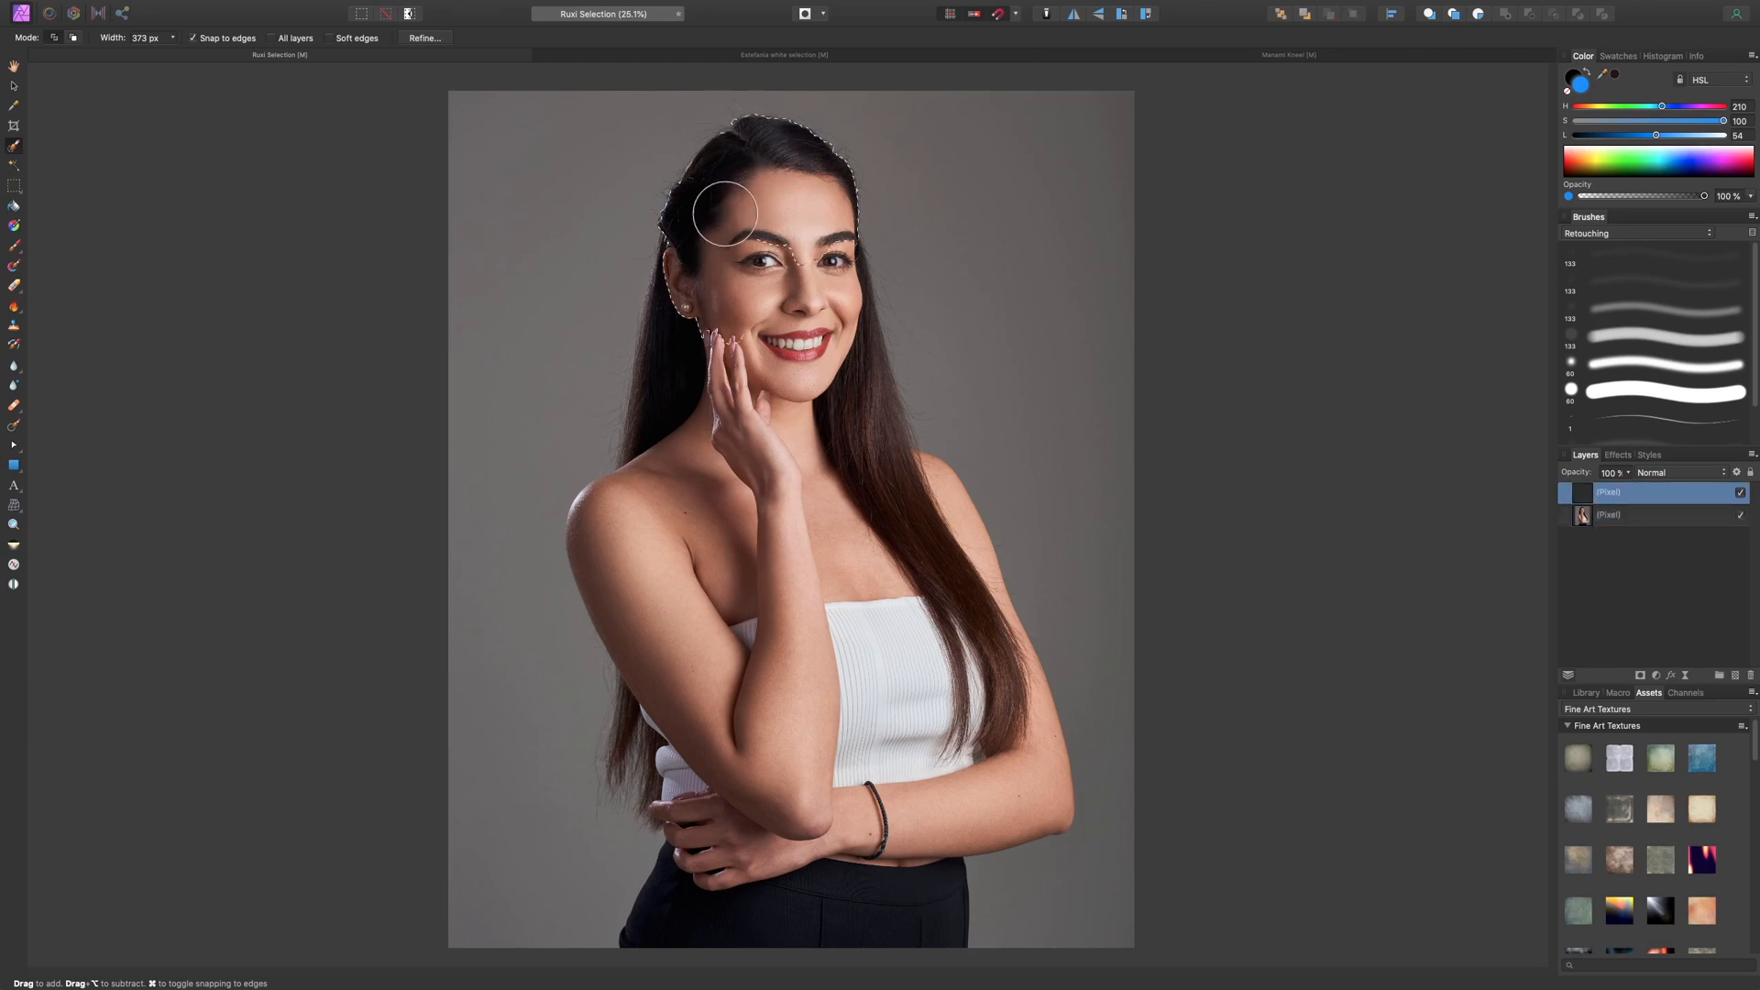
# - Select the whole woman from hair to trousers with the 373 px Selection Brush
pyautogui.moveTo(724, 213)
pyautogui.mouseDown()
pyautogui.moveTo(680, 366)
pyautogui.moveTo(675, 339)
pyautogui.moveTo(834, 367)
pyautogui.moveTo(830, 431)
pyautogui.moveTo(927, 511)
pyautogui.moveTo(1055, 807)
pyautogui.moveTo(908, 761)
pyautogui.mouseUp()
pyautogui.moveTo(585, 636)
pyautogui.mouseDown()
pyautogui.moveTo(677, 681)
pyautogui.moveTo(618, 640)
pyautogui.moveTo(653, 656)
pyautogui.moveTo(776, 751)
pyautogui.moveTo(723, 763)
pyautogui.moveTo(770, 699)
pyautogui.mouseUp()
pyautogui.moveTo(554, 660)
pyautogui.mouseDown()
pyautogui.moveTo(519, 562)
pyautogui.moveTo(527, 500)
pyautogui.moveTo(572, 442)
pyautogui.mouseUp()
pyautogui.moveTo(665, 639)
pyautogui.mouseDown()
pyautogui.moveTo(645, 756)
pyautogui.moveTo(723, 750)
pyautogui.moveTo(666, 697)
pyautogui.moveTo(697, 836)
pyautogui.moveTo(684, 916)
pyautogui.mouseUp()
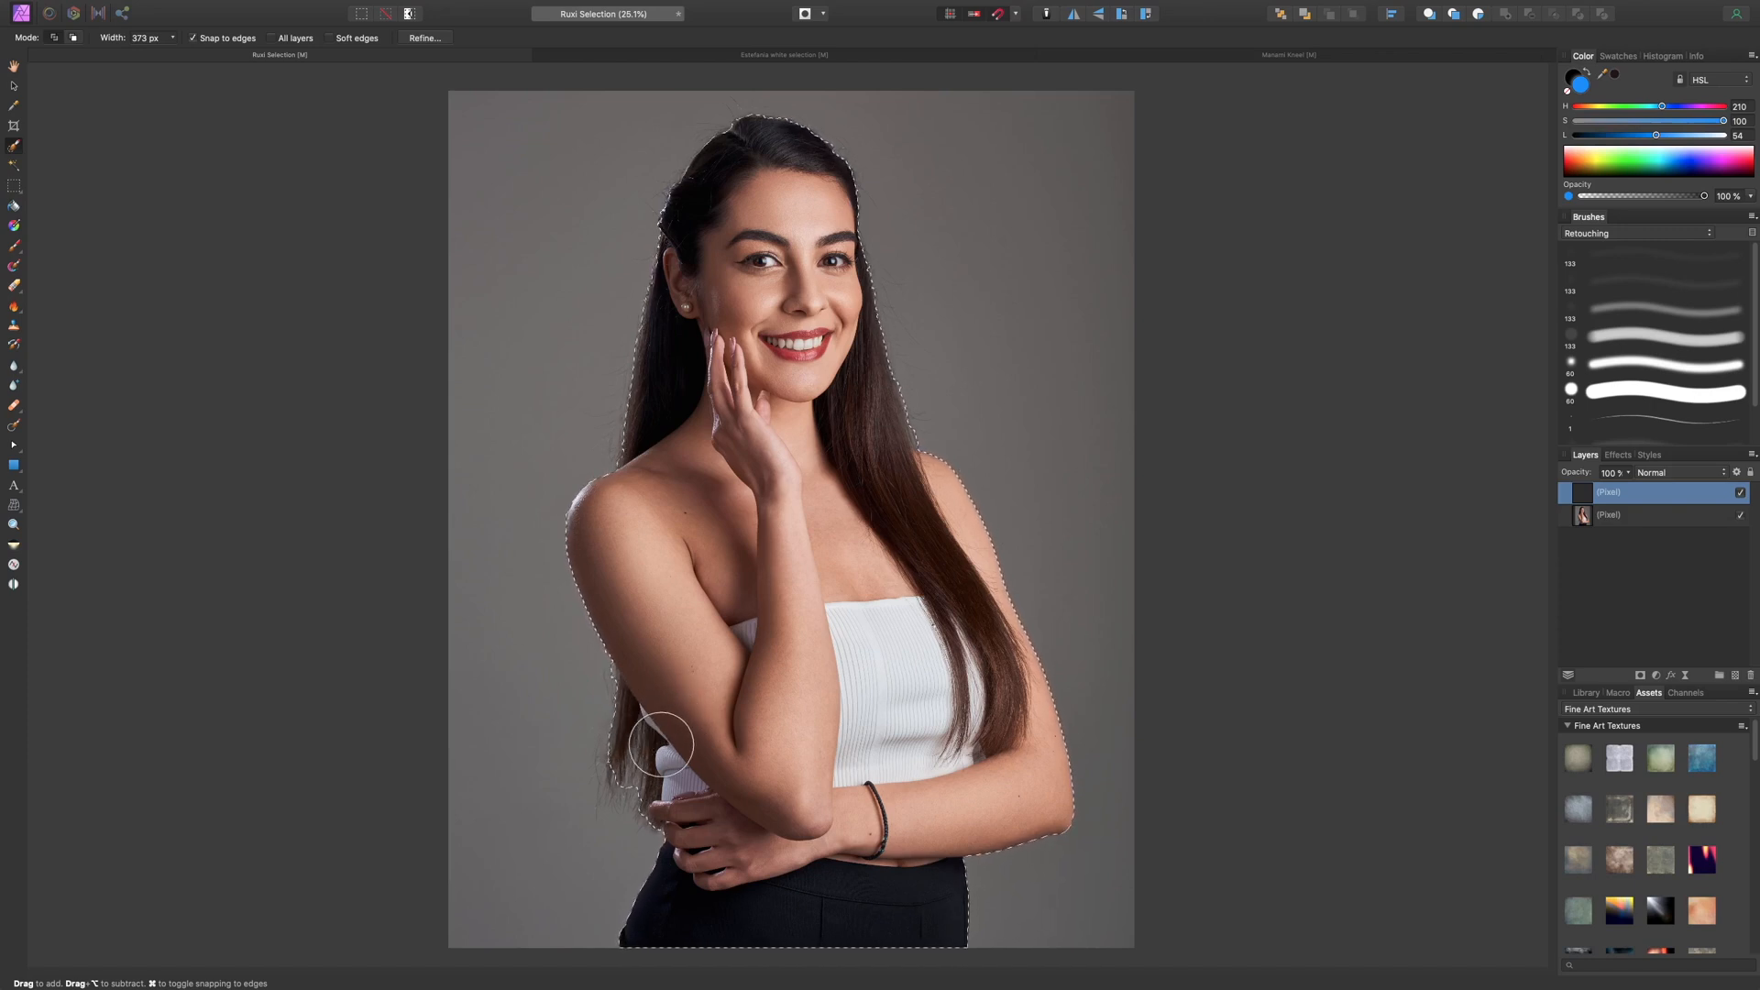
# - Reduce the selection brush to 195 px and add the loose hair ends behind the bent elbow to the selection
pyautogui.press('[')
pyautogui.press('[')
pyautogui.press('[')
pyautogui.press('super+1')
pyautogui.moveTo(1100, 902); pyautogui.dragTo(547, 229)
pyautogui.moveTo(1013, 744); pyautogui.dragTo(767, 503)
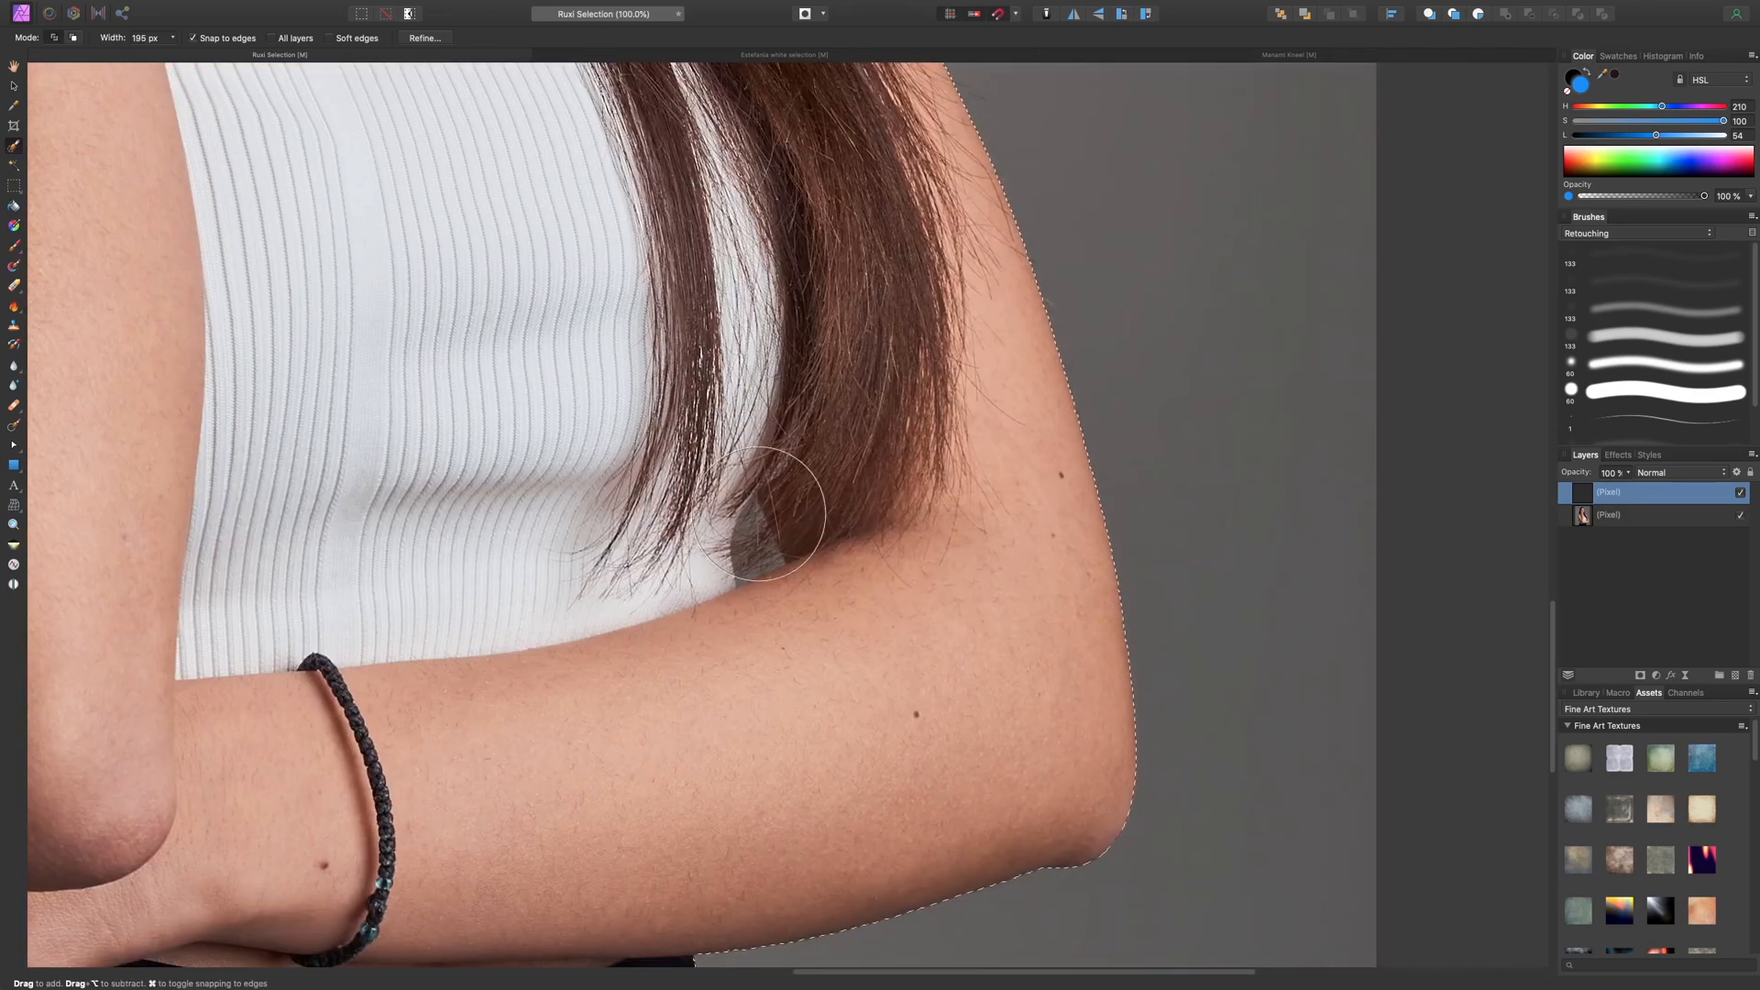
pyautogui.press('super+0')
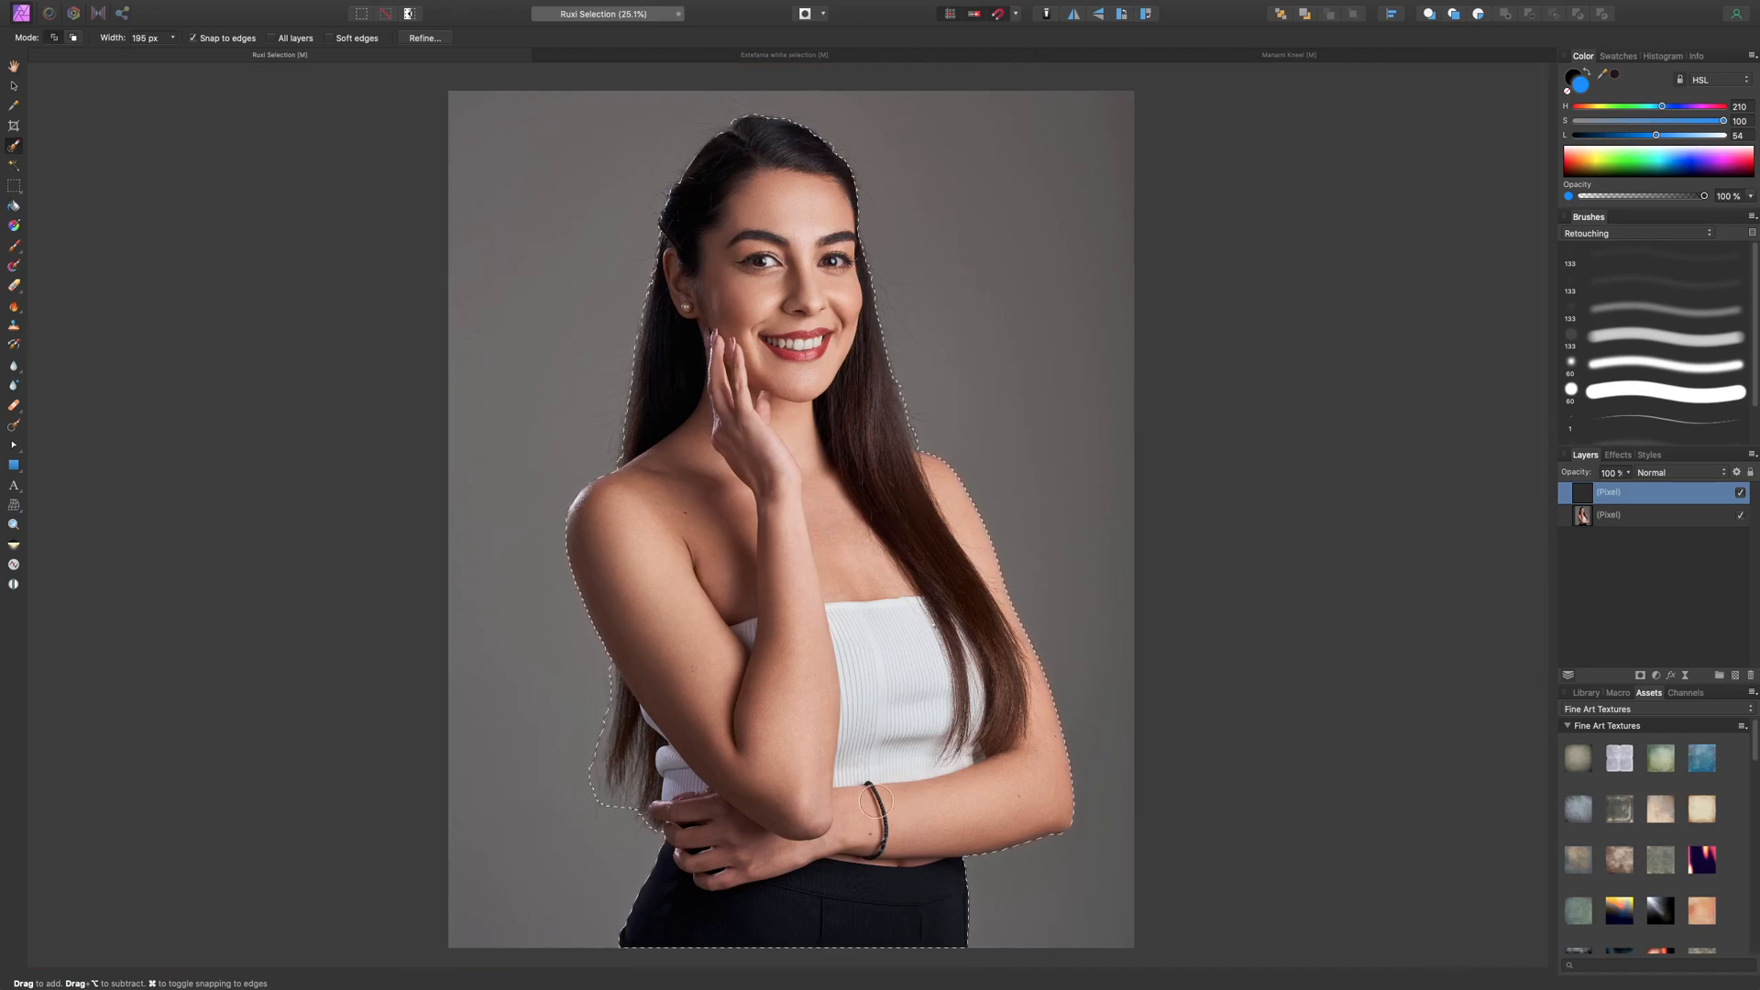
# - Open Refine Selection for the woman's selection and move its dialog clear of the portrait
pyautogui.click(435, 40)
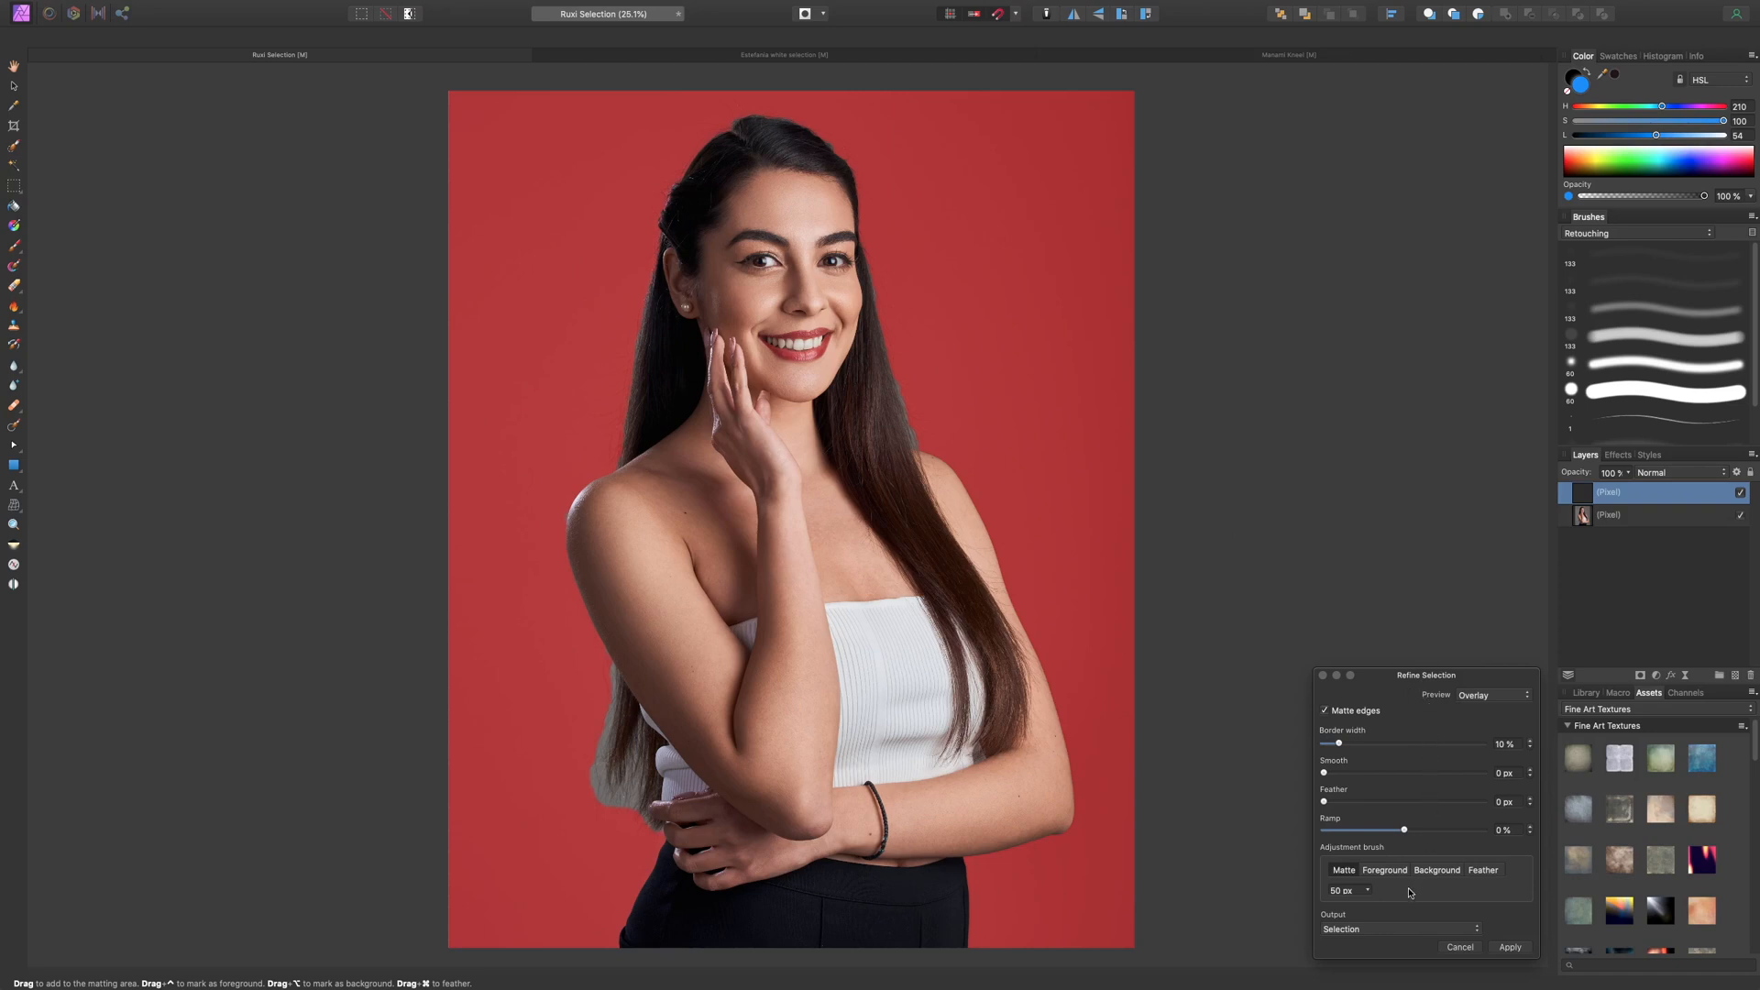
pyautogui.moveTo(1471, 676); pyautogui.dragTo(1442, 563)
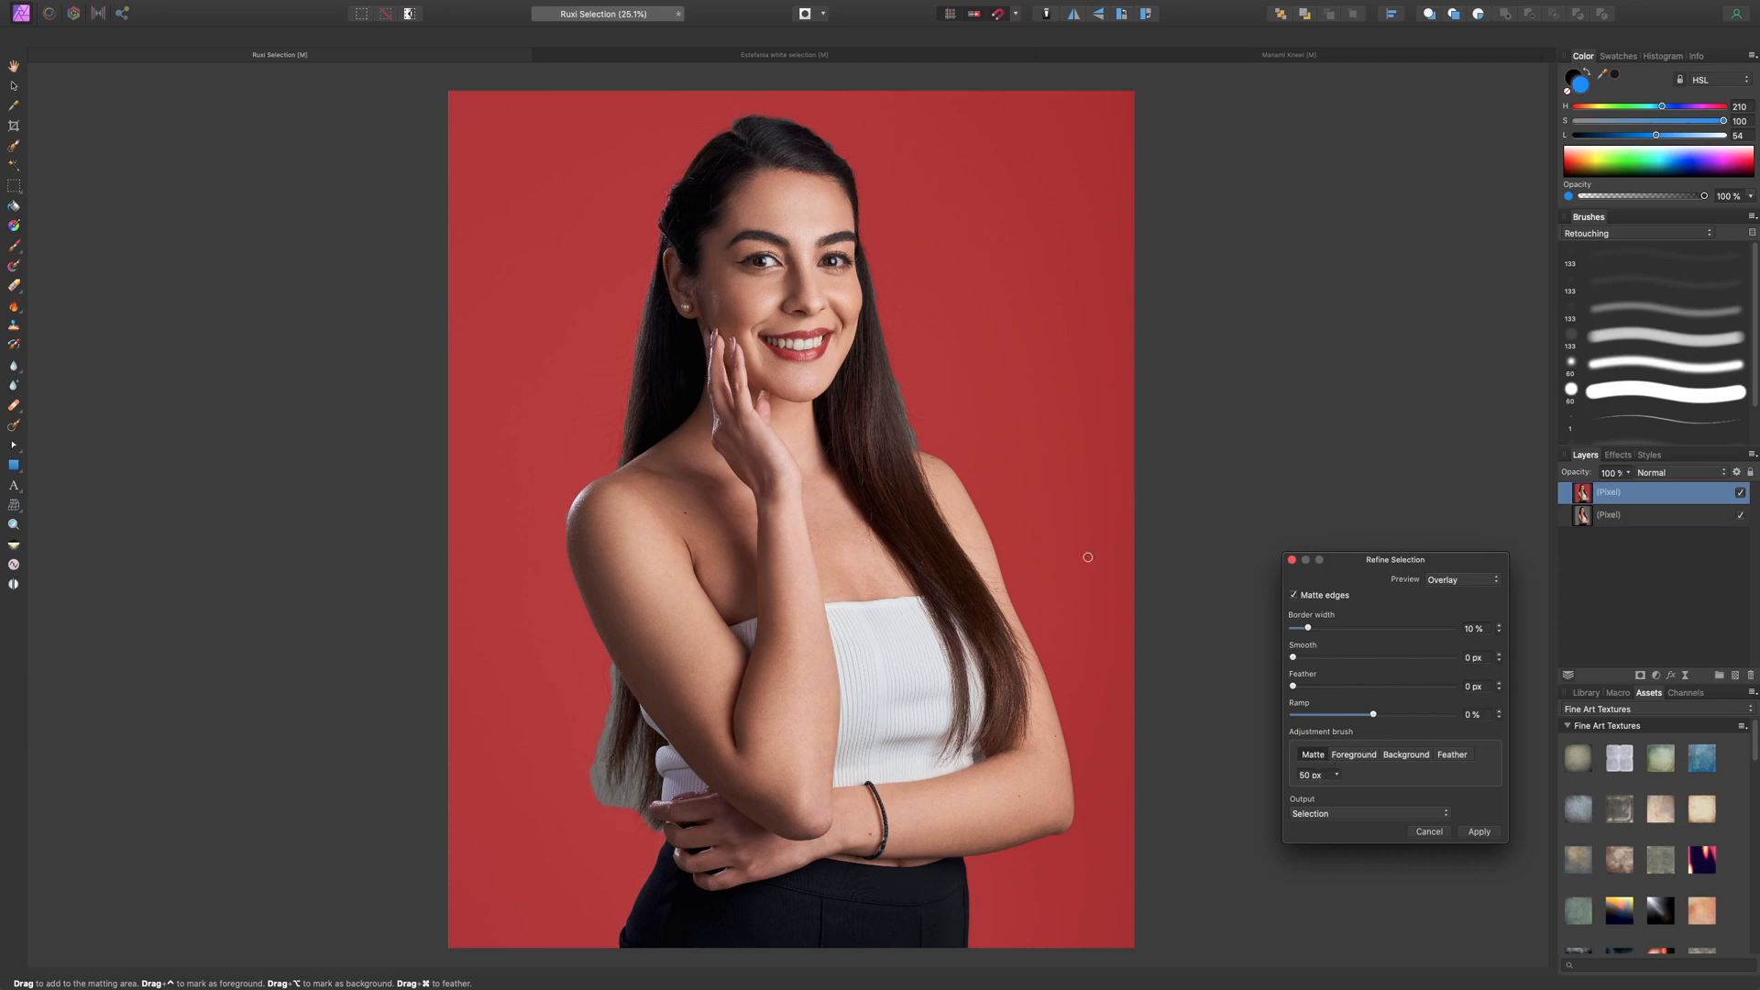
pyautogui.scroll(5, 1036, 464)
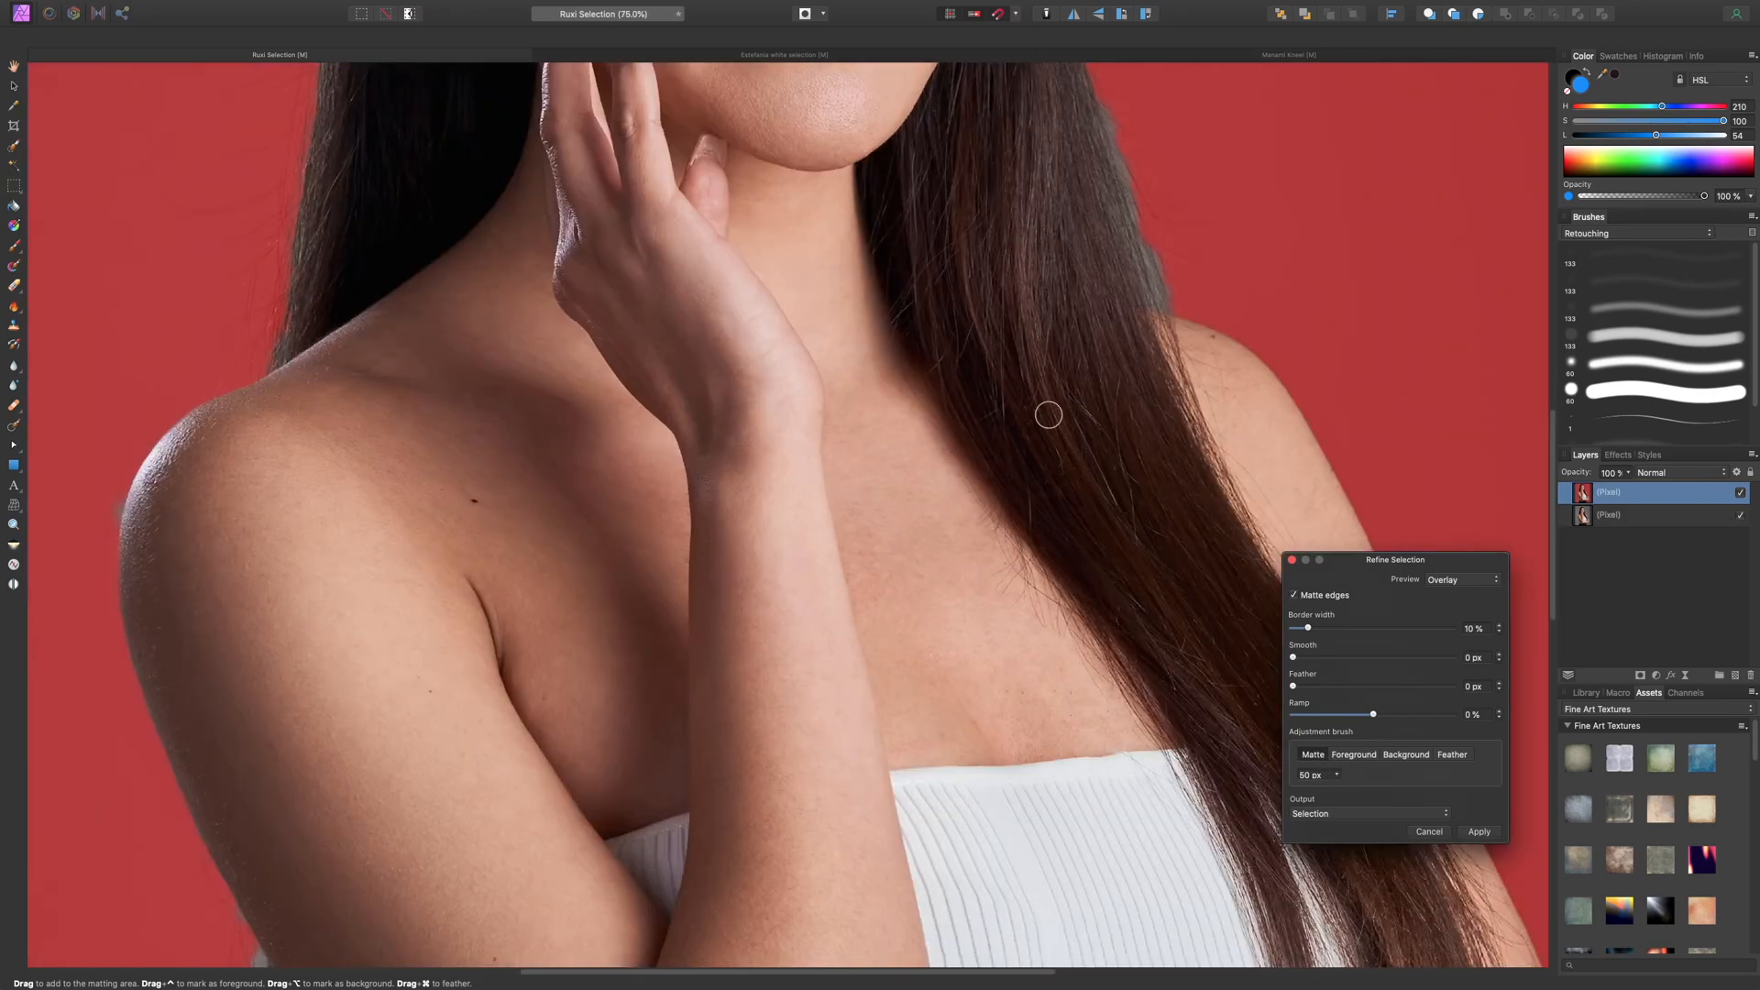
pyautogui.hscroll(2, 865, 503)
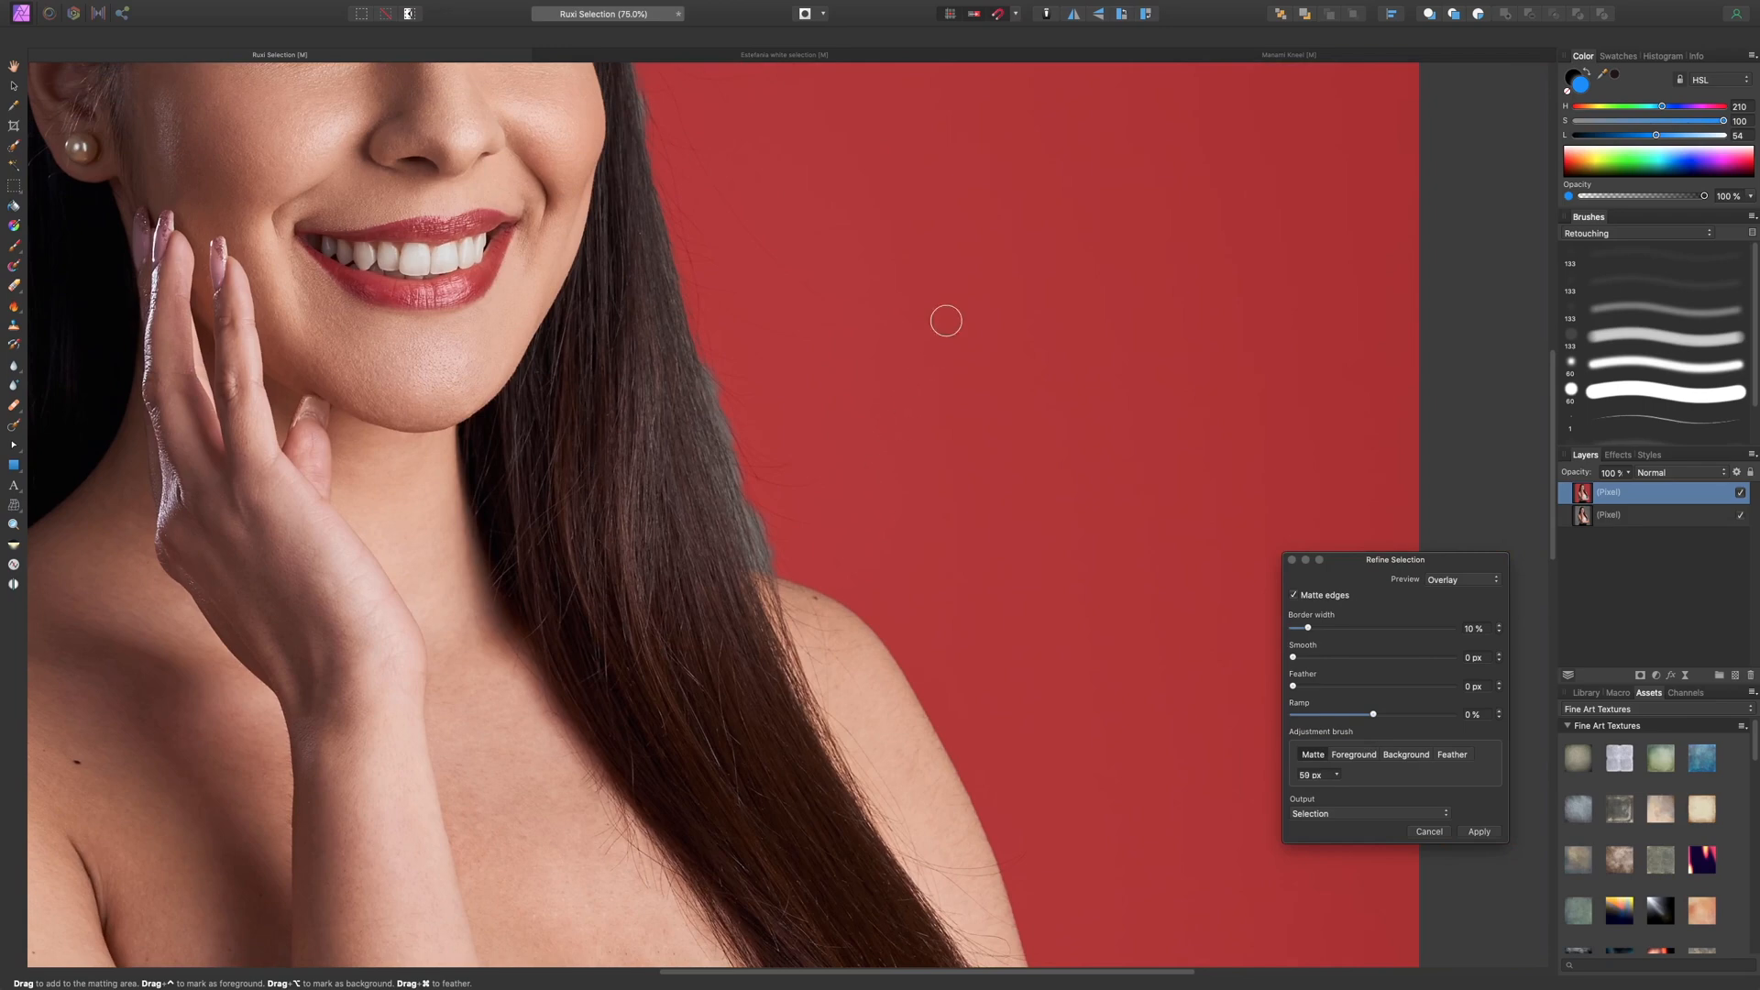
# - Enlarge the Matte adjustment brush to 90 px and paint over the loose hair ends behind the bent elbow
pyautogui.press(']')
pyautogui.press(']')
pyautogui.press(']')
pyautogui.press(']')
pyautogui.scroll(-8, 738, 580)
pyautogui.hscroll(-6, 738, 580)
pyautogui.scroll(-10, 738, 581)
pyautogui.hscroll(-3, 738, 580)
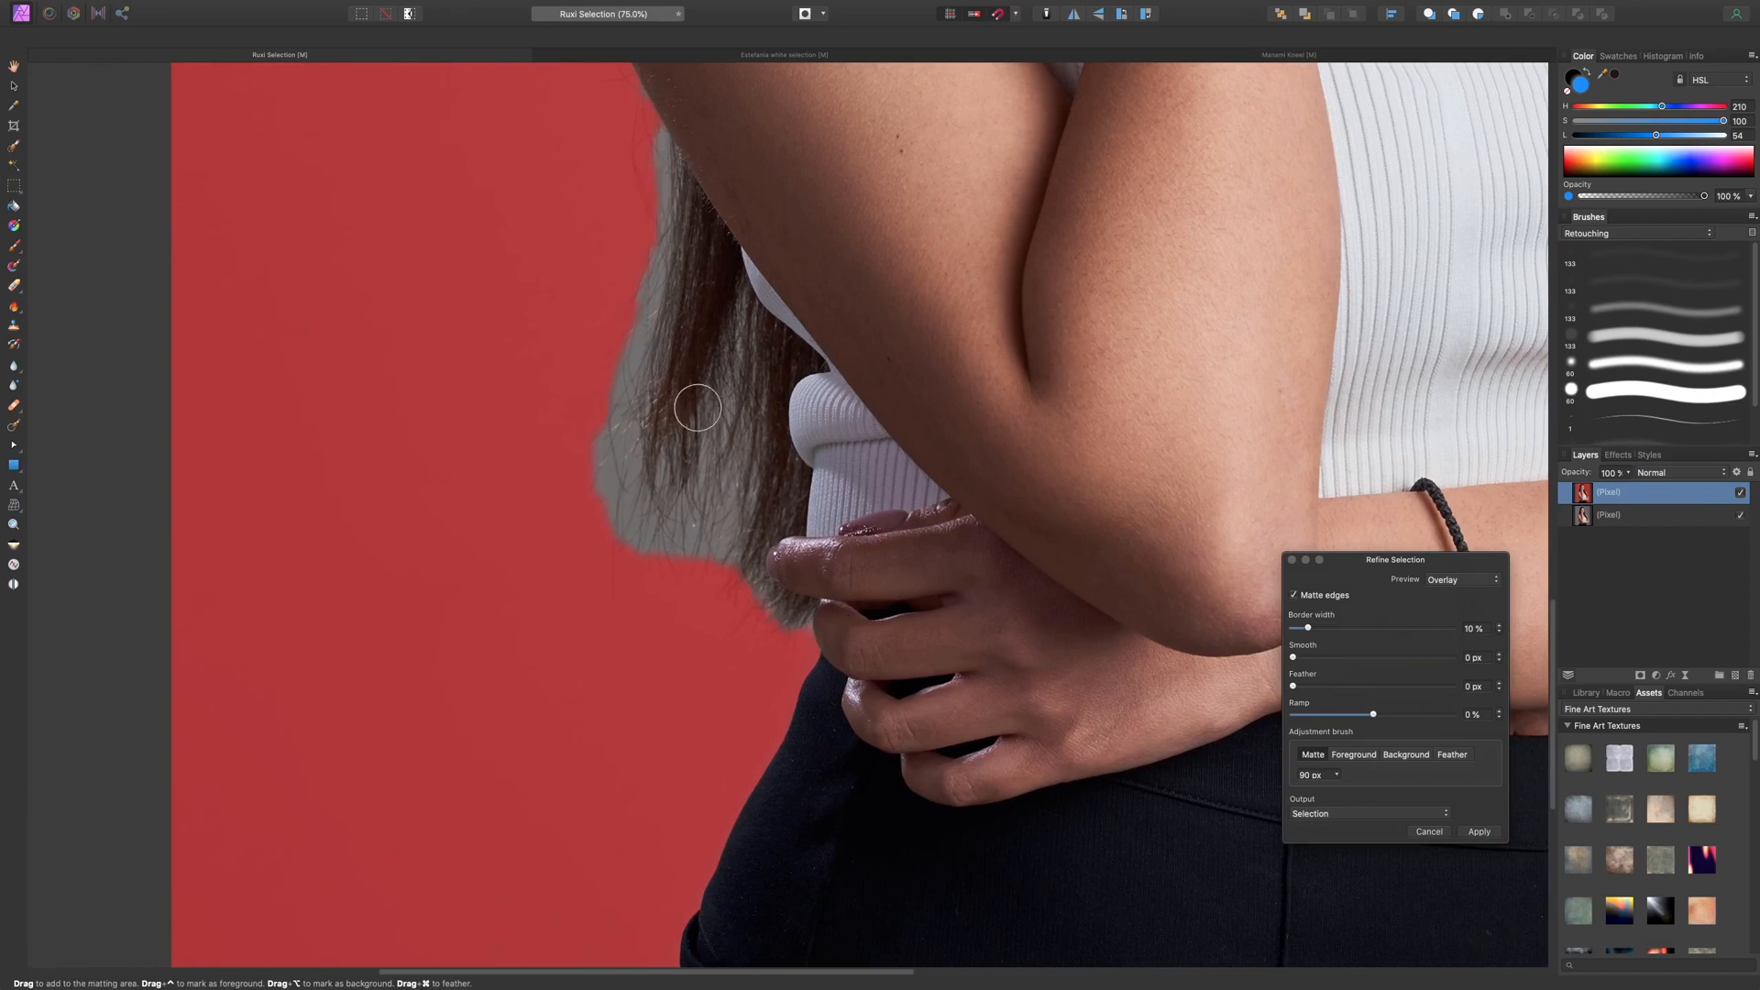
pyautogui.scroll(2, 690, 404)
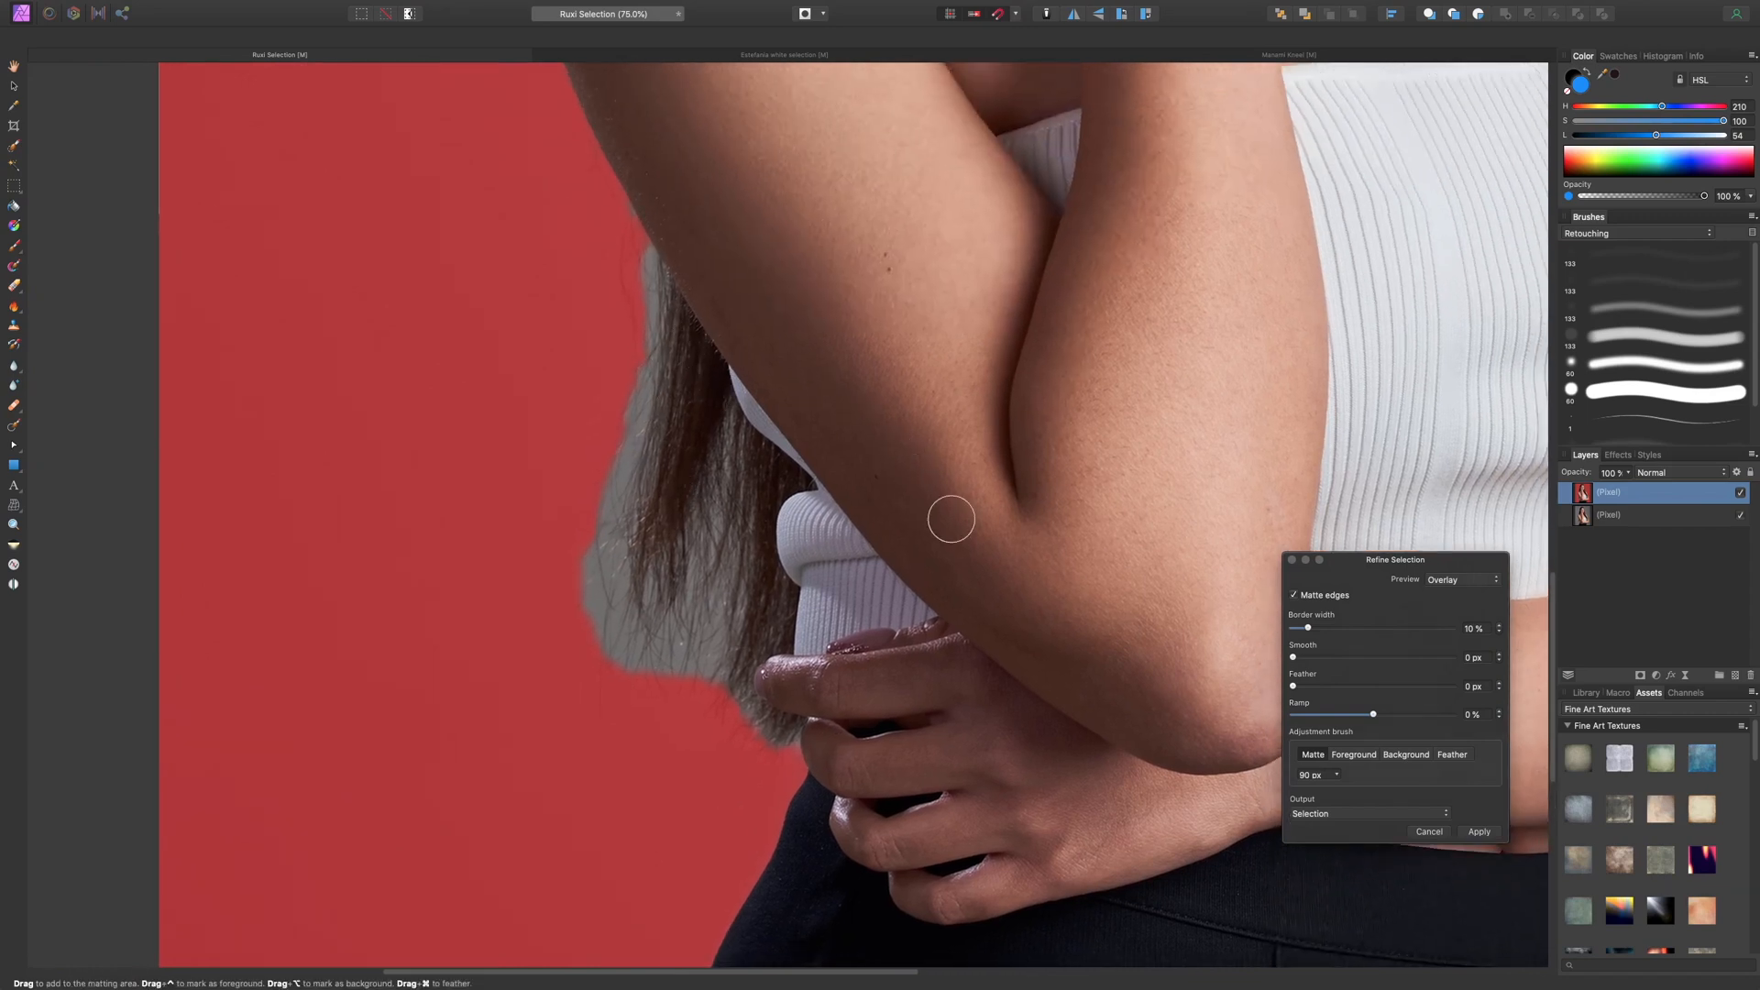
pyautogui.moveTo(665, 292)
pyautogui.mouseDown()
pyautogui.moveTo(601, 602)
pyautogui.moveTo(611, 528)
pyautogui.moveTo(612, 634)
pyautogui.moveTo(705, 623)
pyautogui.moveTo(736, 708)
pyautogui.moveTo(779, 731)
pyautogui.moveTo(738, 613)
pyautogui.moveTo(740, 525)
pyautogui.moveTo(686, 585)
pyautogui.moveTo(736, 424)
pyautogui.moveTo(763, 694)
pyautogui.mouseUp()
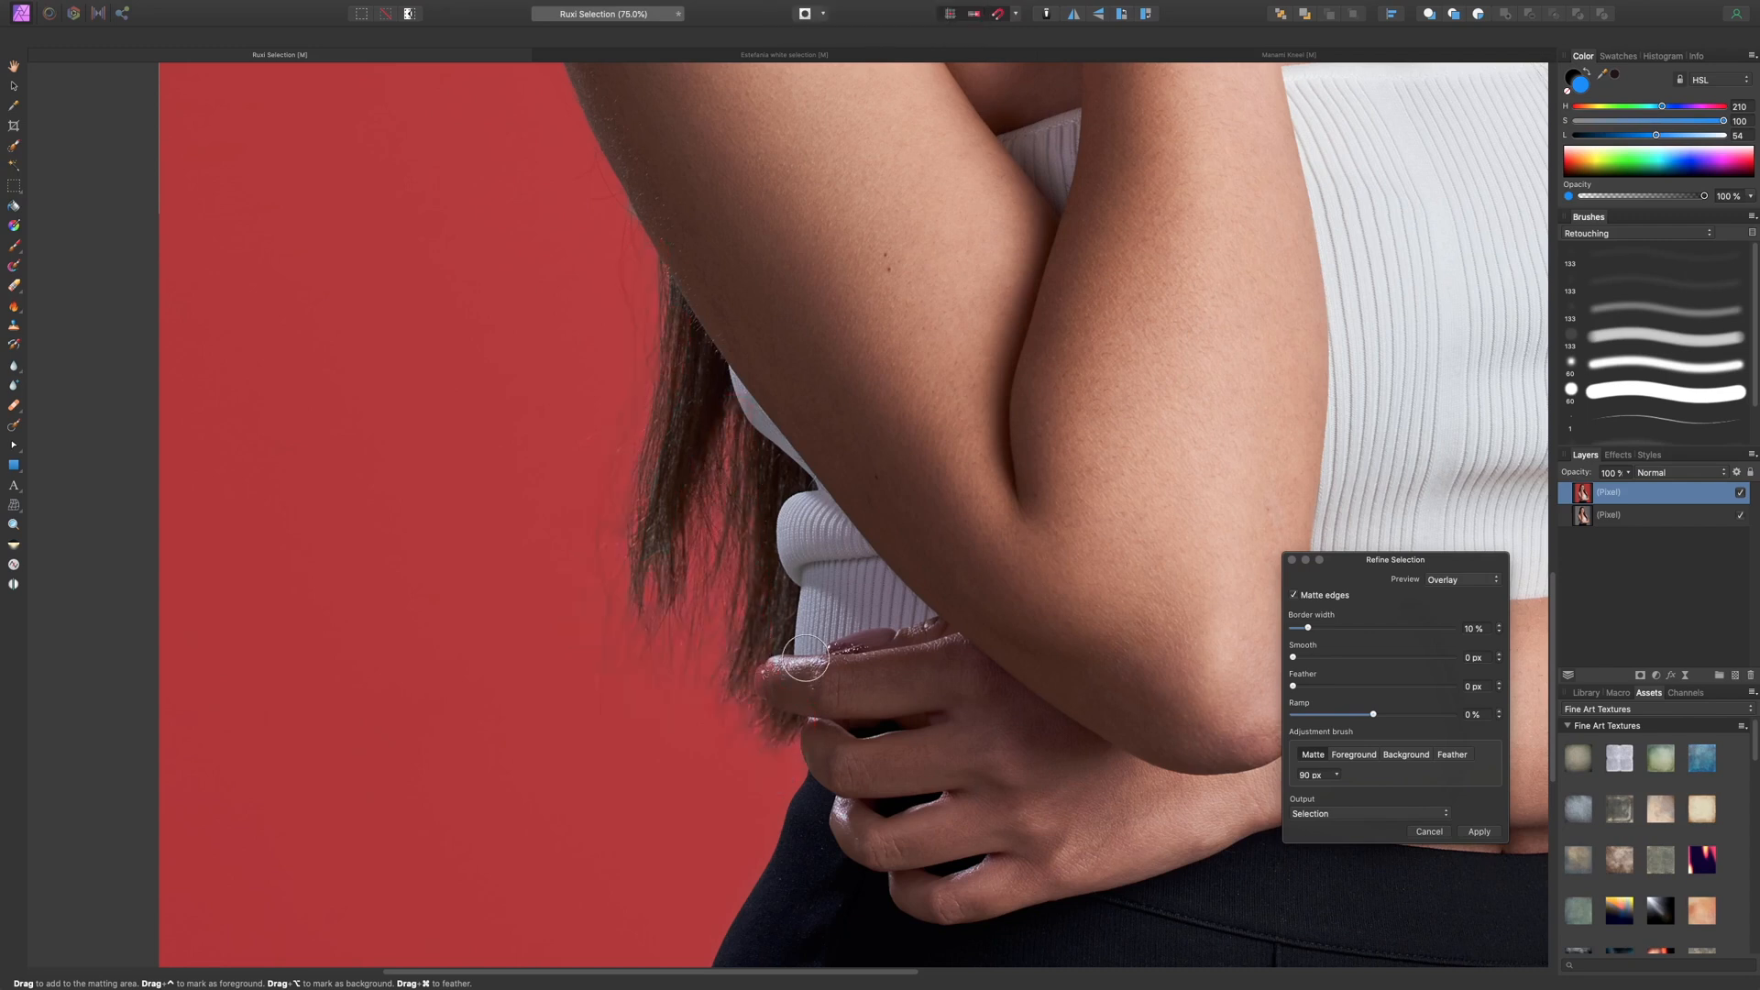
# - Reduce the Matte brush to 44 px and repaint the outer edge and tips of the hair behind the elbow
pyautogui.press('[')
pyautogui.press('[')
pyautogui.press('[')
pyautogui.press('[')
pyautogui.press('[')
pyautogui.press(']')
pyautogui.moveTo(642, 359)
pyautogui.mouseDown()
pyautogui.moveTo(615, 454)
pyautogui.moveTo(601, 652)
pyautogui.moveTo(666, 645)
pyautogui.moveTo(686, 669)
pyautogui.moveTo(717, 638)
pyautogui.moveTo(698, 586)
pyautogui.moveTo(670, 649)
pyautogui.moveTo(729, 601)
pyautogui.moveTo(737, 718)
pyautogui.moveTo(775, 774)
pyautogui.mouseUp()
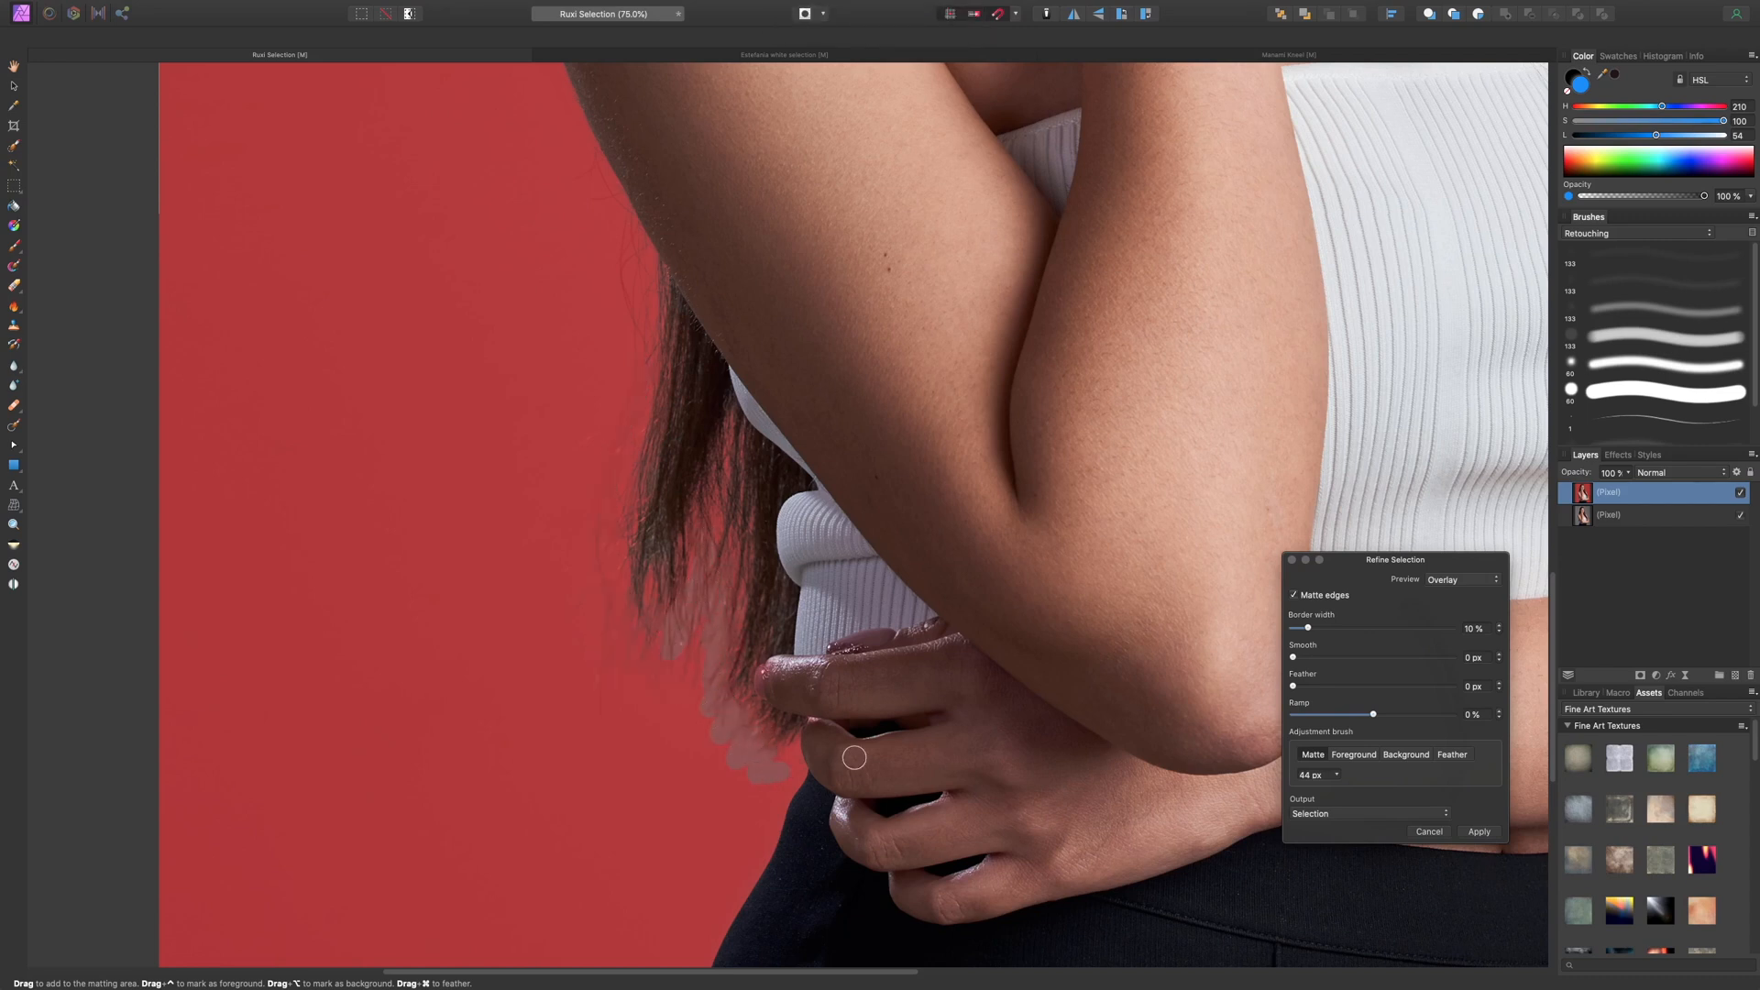
# - Paint the Matte brush along the outer edge of the shoulder above the raised arm
pyautogui.moveTo(856, 294); pyautogui.dragTo(889, 726)
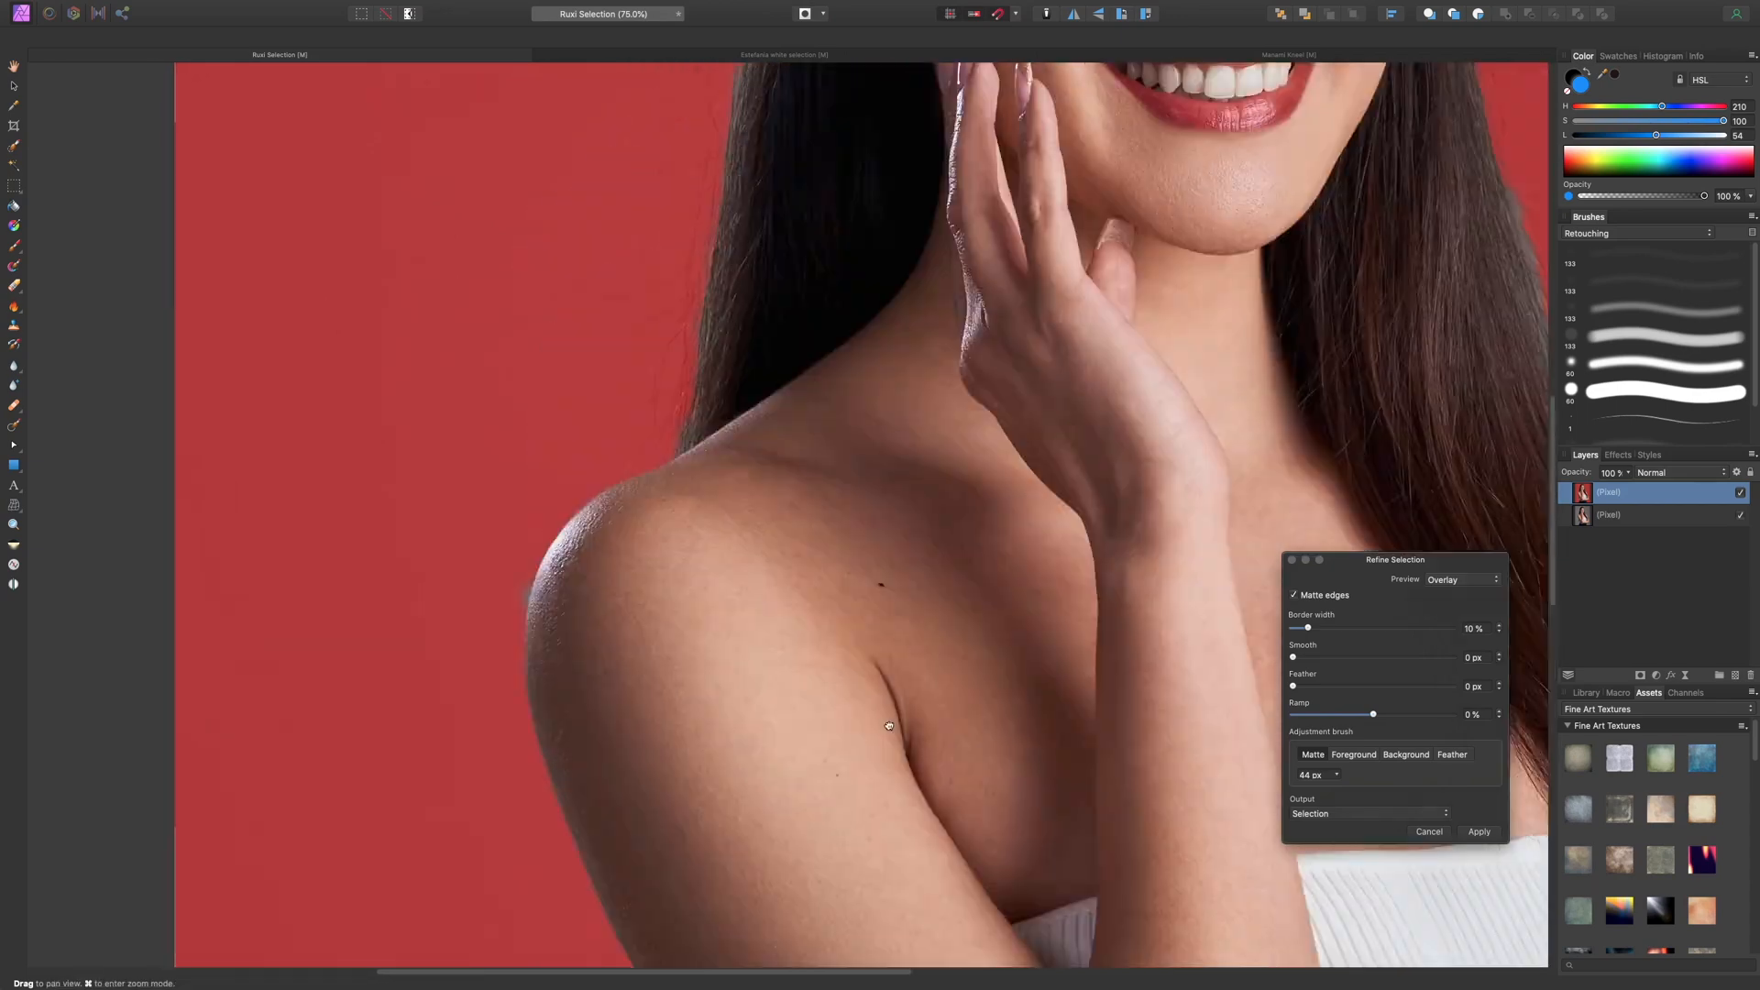
pyautogui.scroll(3, 889, 726)
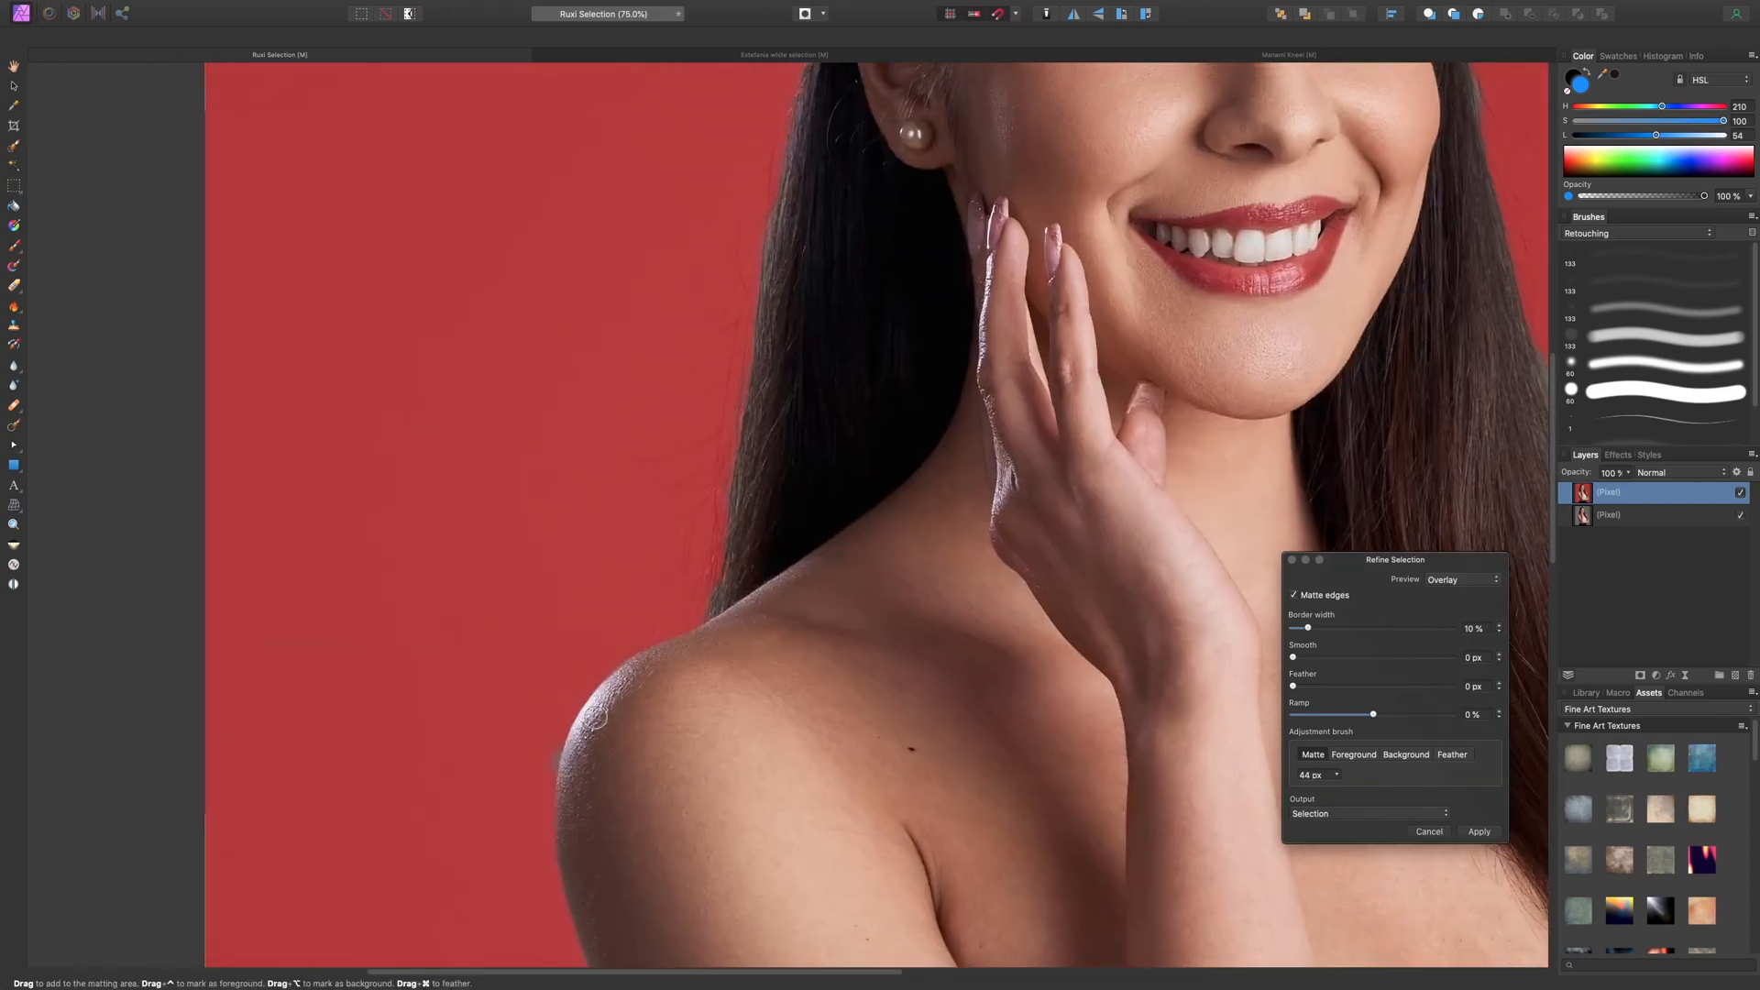
pyautogui.moveTo(552, 748); pyautogui.dragTo(551, 921)
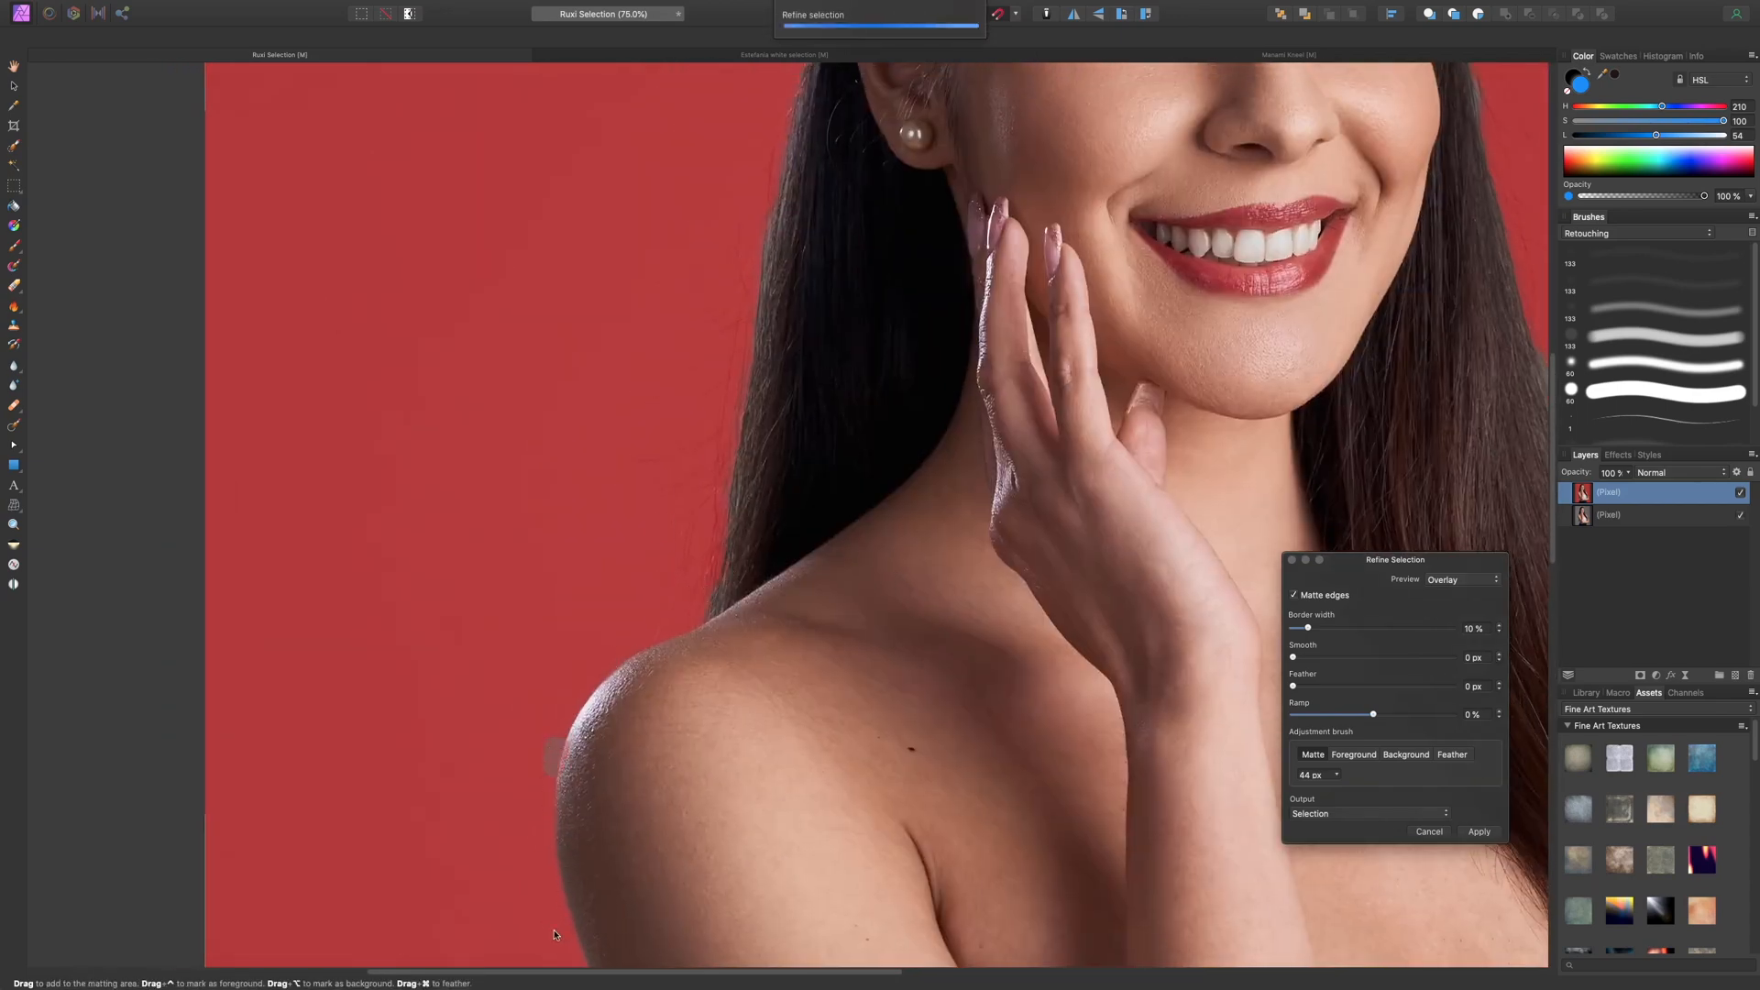
# - Refine the outer edge of the long hair from the shoulder up to the earring side of the head with the Matte brush
pyautogui.moveTo(716, 605)
pyautogui.mouseDown()
pyautogui.moveTo(741, 488)
pyautogui.moveTo(731, 379)
pyautogui.moveTo(758, 229)
pyautogui.mouseUp()
pyautogui.scroll(3, 825, 498)
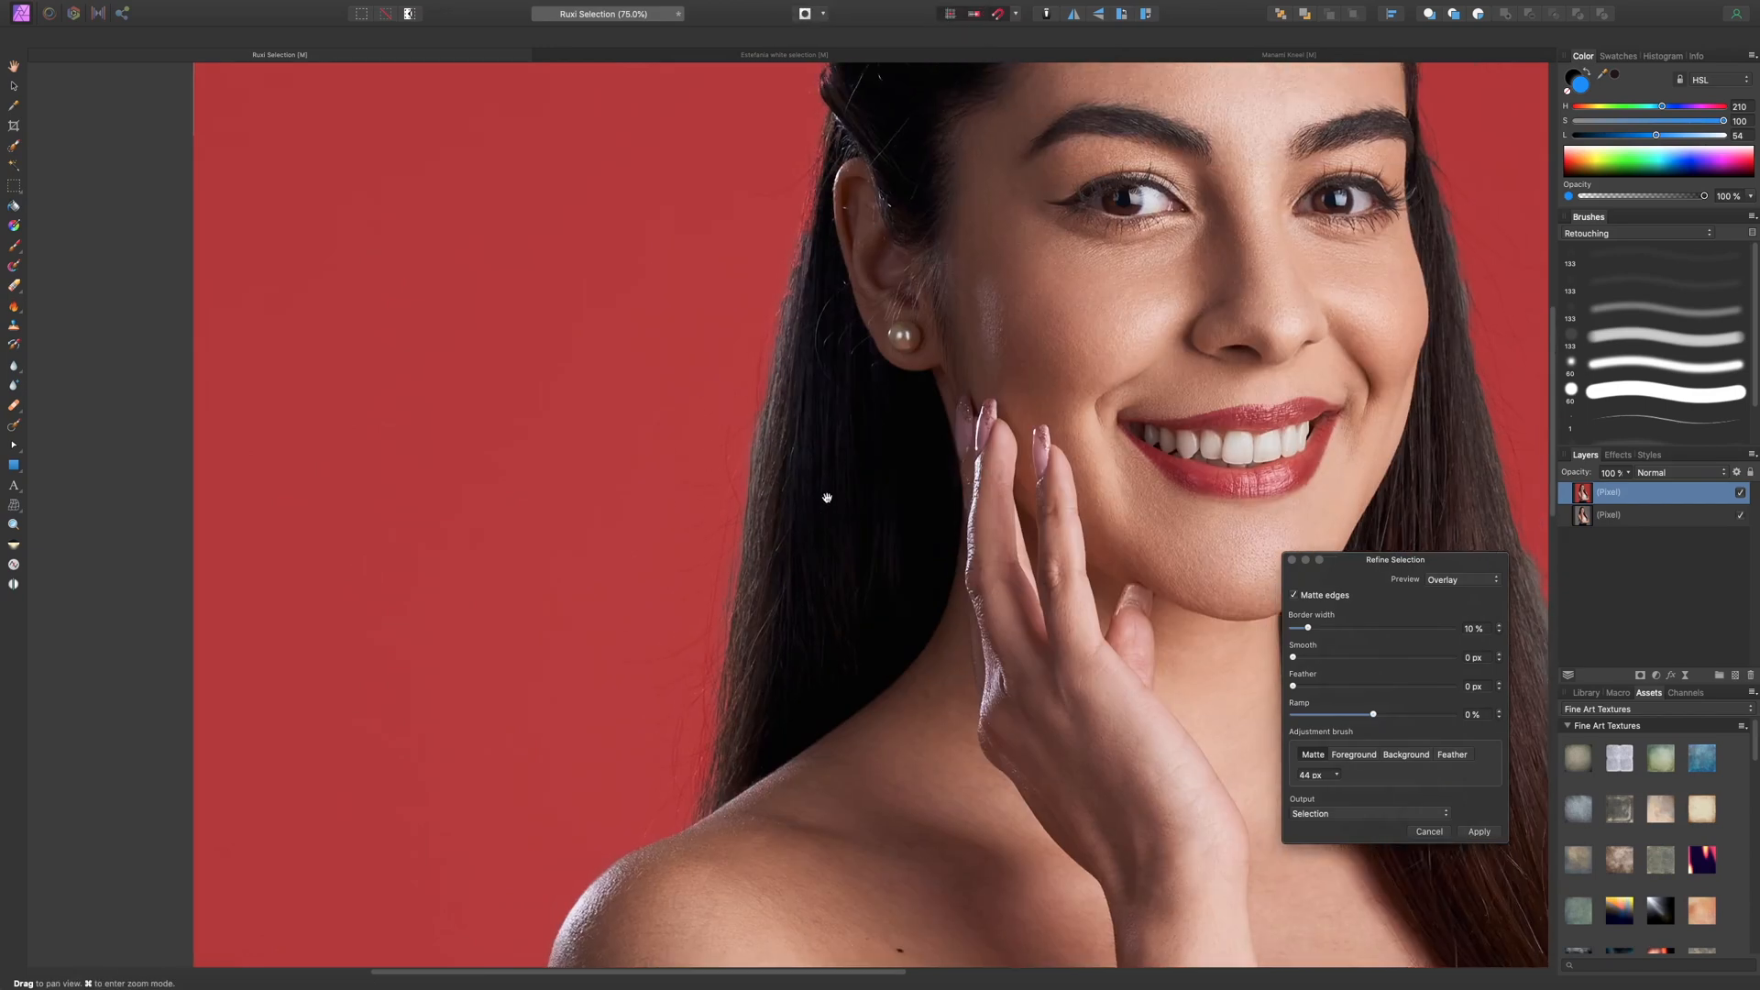
pyautogui.moveTo(750, 446); pyautogui.dragTo(801, 234)
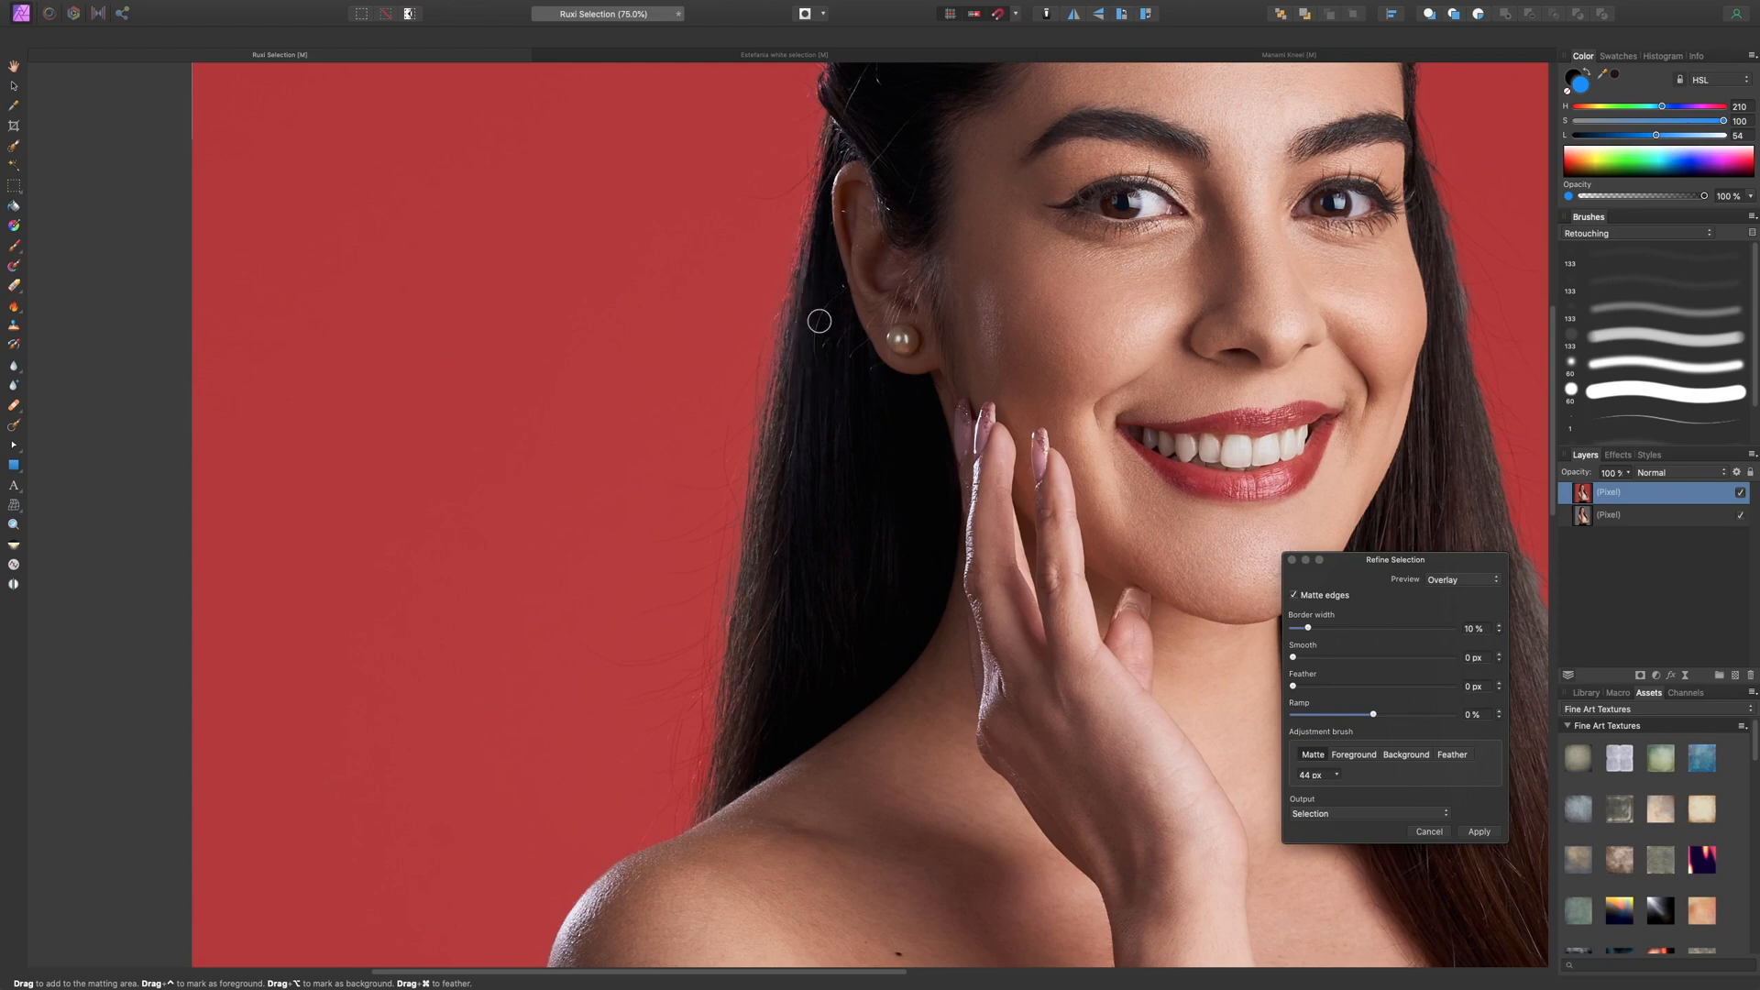
# - Paint the Matte brush along the hair outline over the top of the head
pyautogui.press('space')
pyautogui.moveTo(823, 246); pyautogui.dragTo(806, 393)
pyautogui.moveTo(819, 322); pyautogui.dragTo(820, 408)
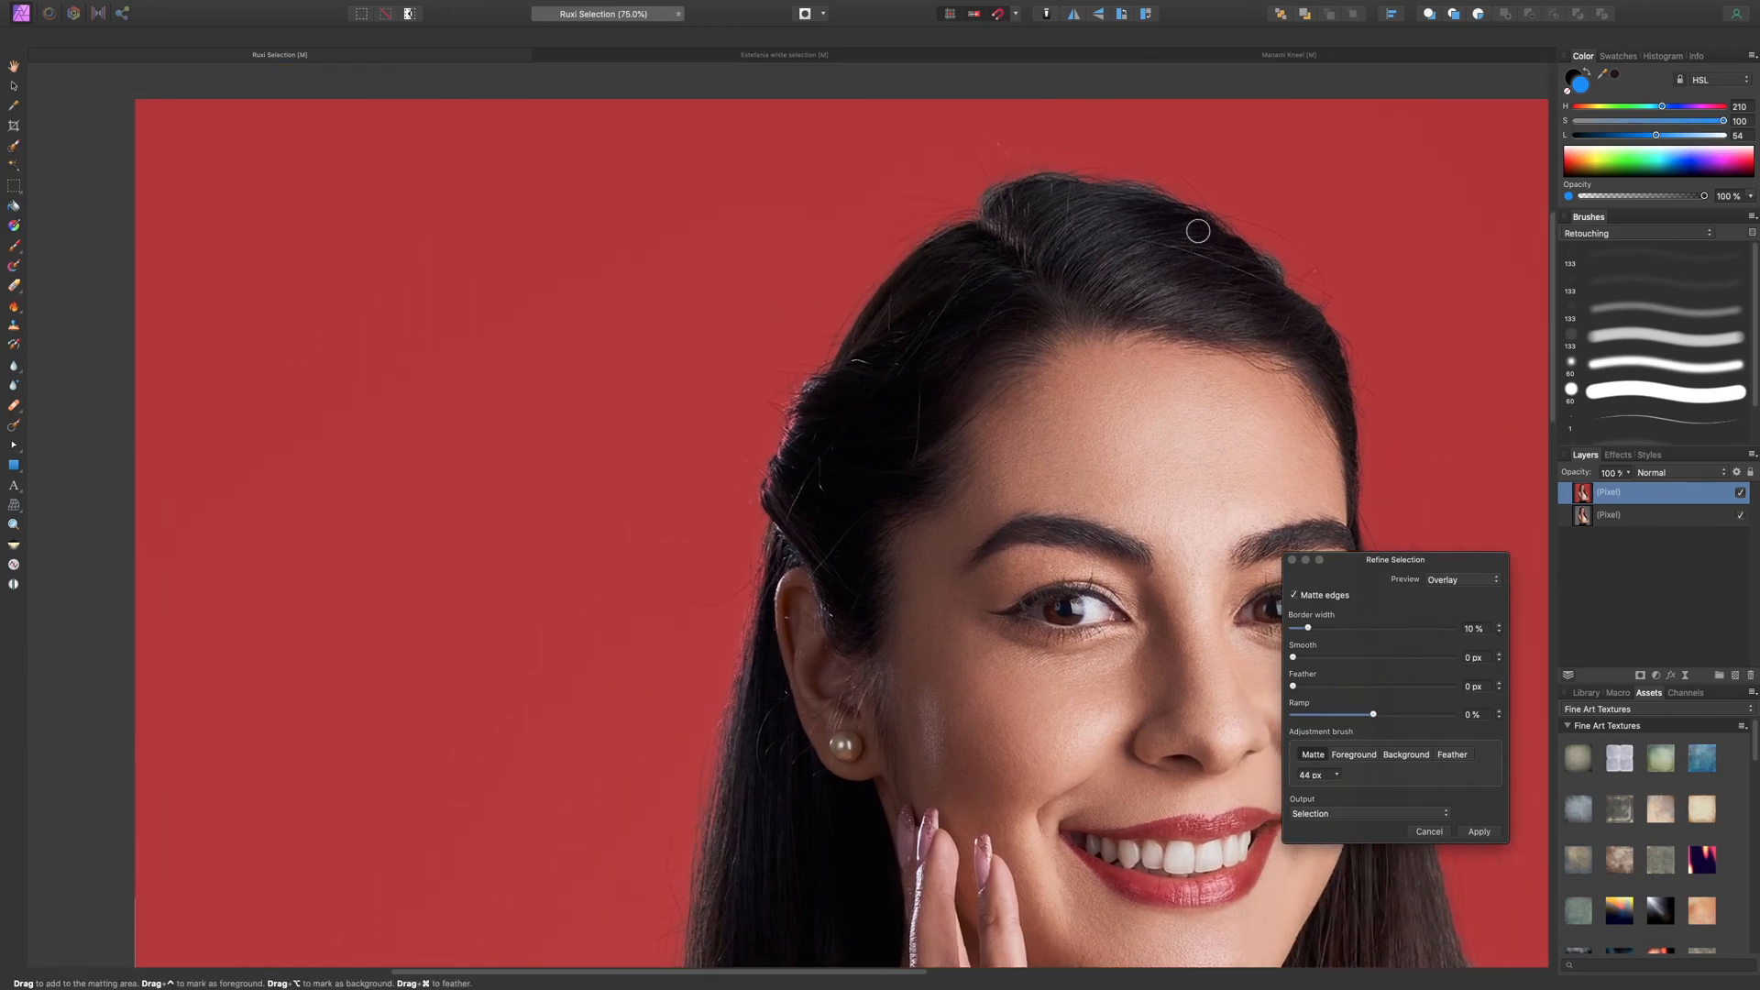
pyautogui.moveTo(1270, 249); pyautogui.dragTo(1282, 274)
pyautogui.moveTo(1159, 186); pyautogui.dragTo(1021, 177)
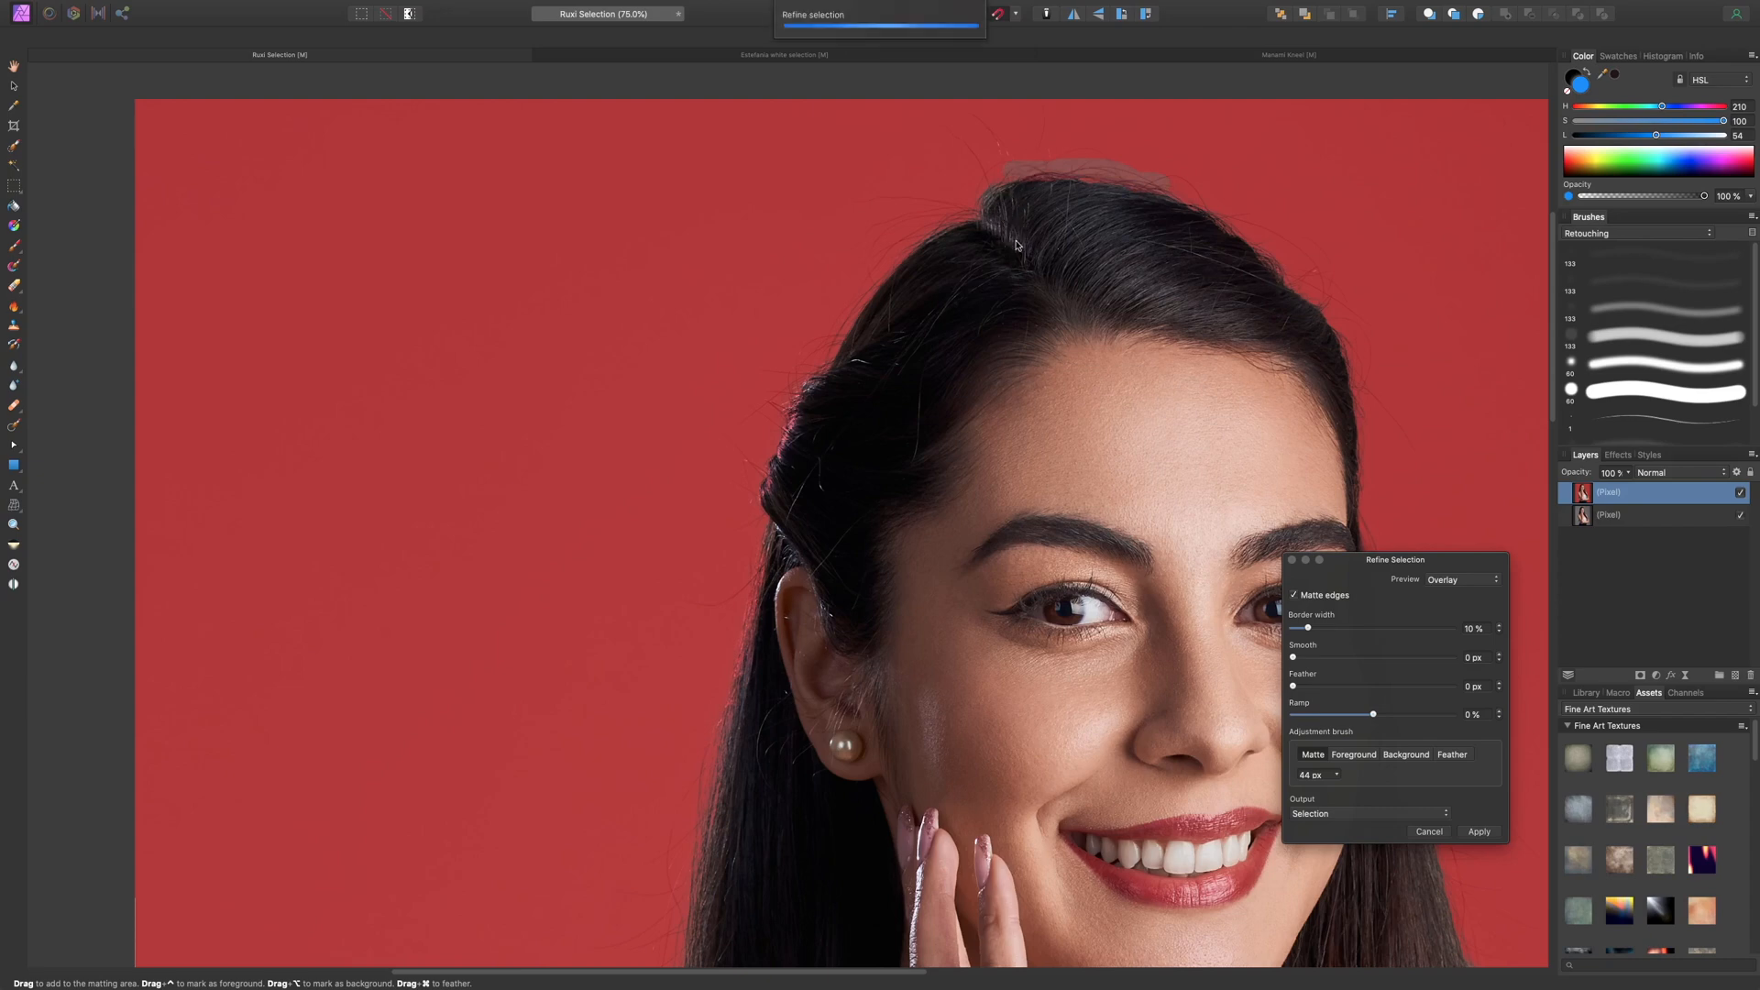
# - Refine the outer hair edge on the side of the face opposite the earring, down to the shoulder, with the Matte brush
pyautogui.scroll(-5, 836, 343)
pyautogui.hscroll(8, 836, 343)
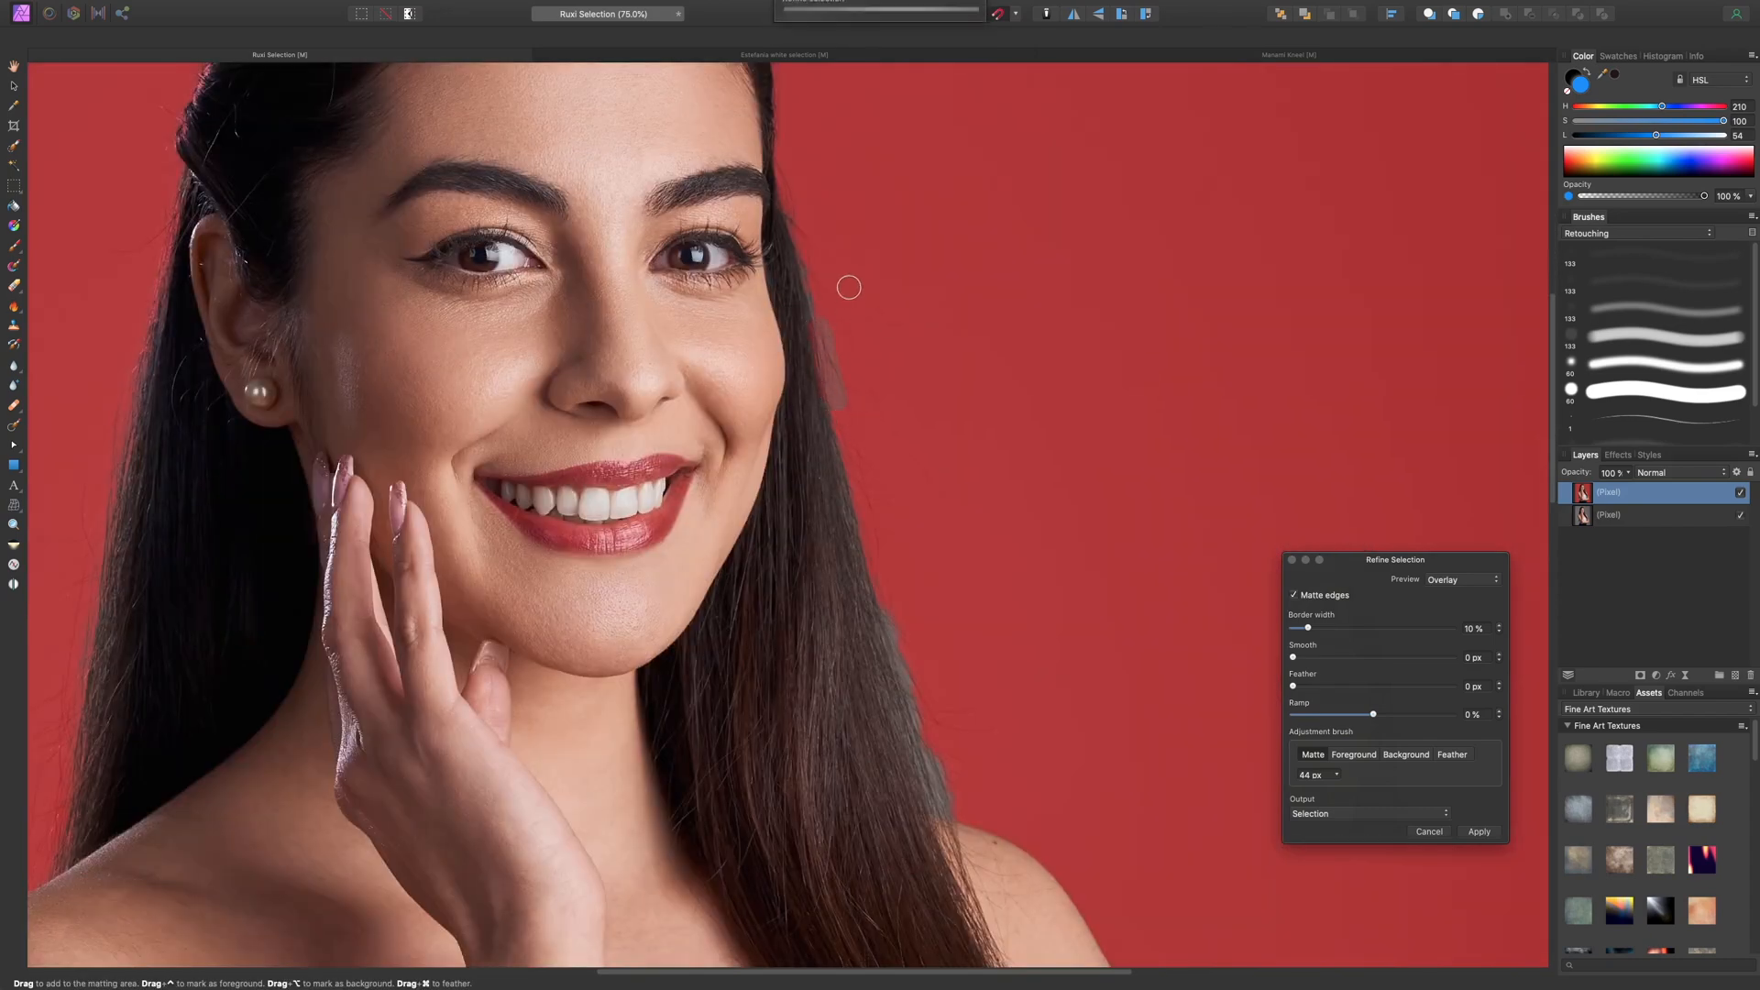
pyautogui.scroll(-4, 917, 413)
pyautogui.hscroll(2, 917, 412)
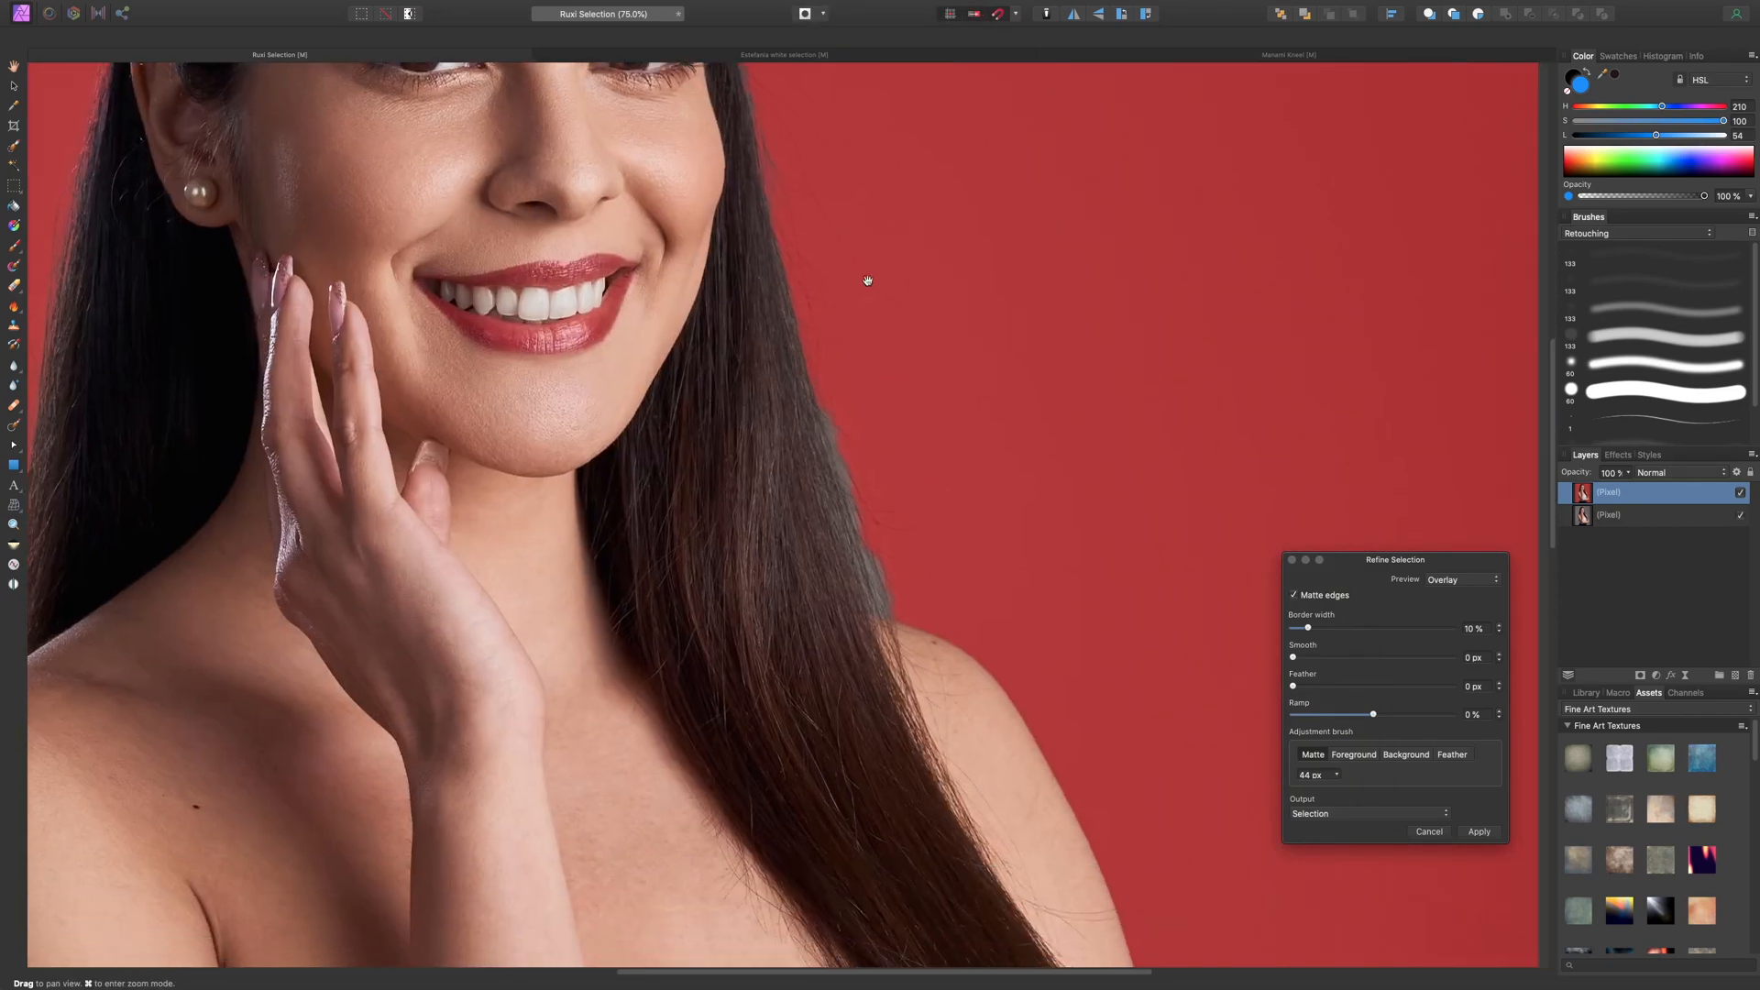
pyautogui.moveTo(826, 411); pyautogui.dragTo(882, 613)
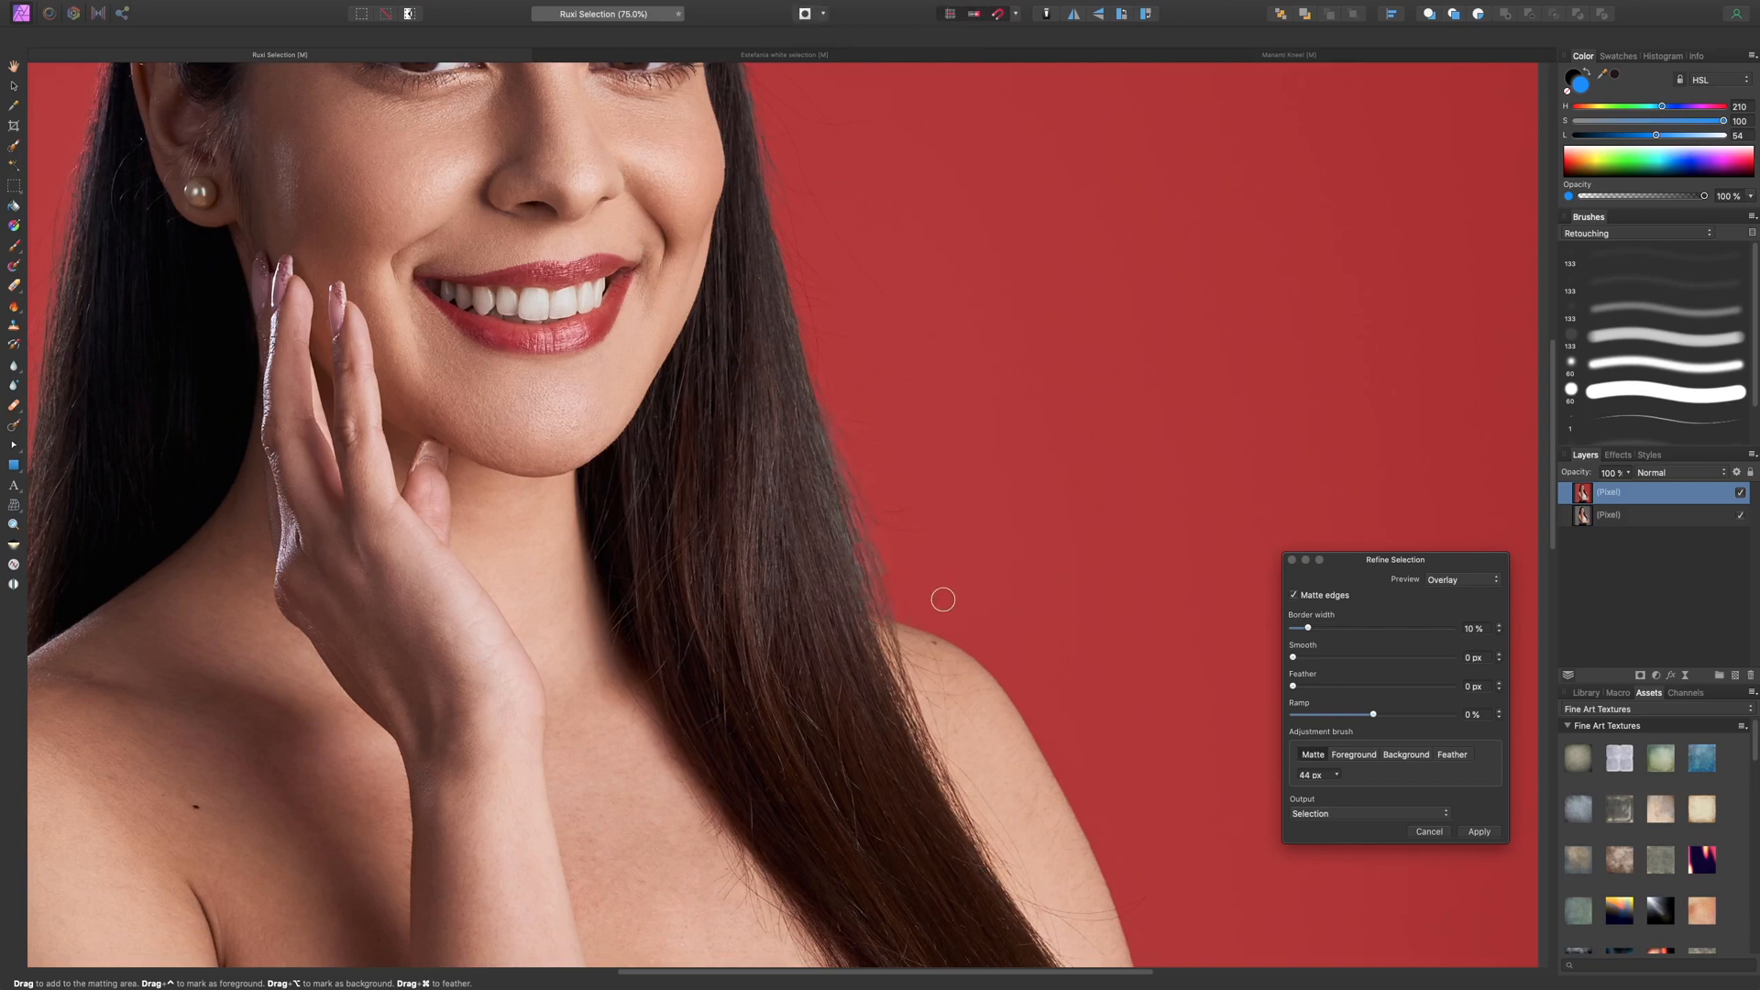
# - Paint the Matte brush over the small background gap between the hair ends, the white top and the folded forearm
pyautogui.moveTo(1037, 641); pyautogui.dragTo(892, 337)
pyautogui.scroll(-10, 893, 337)
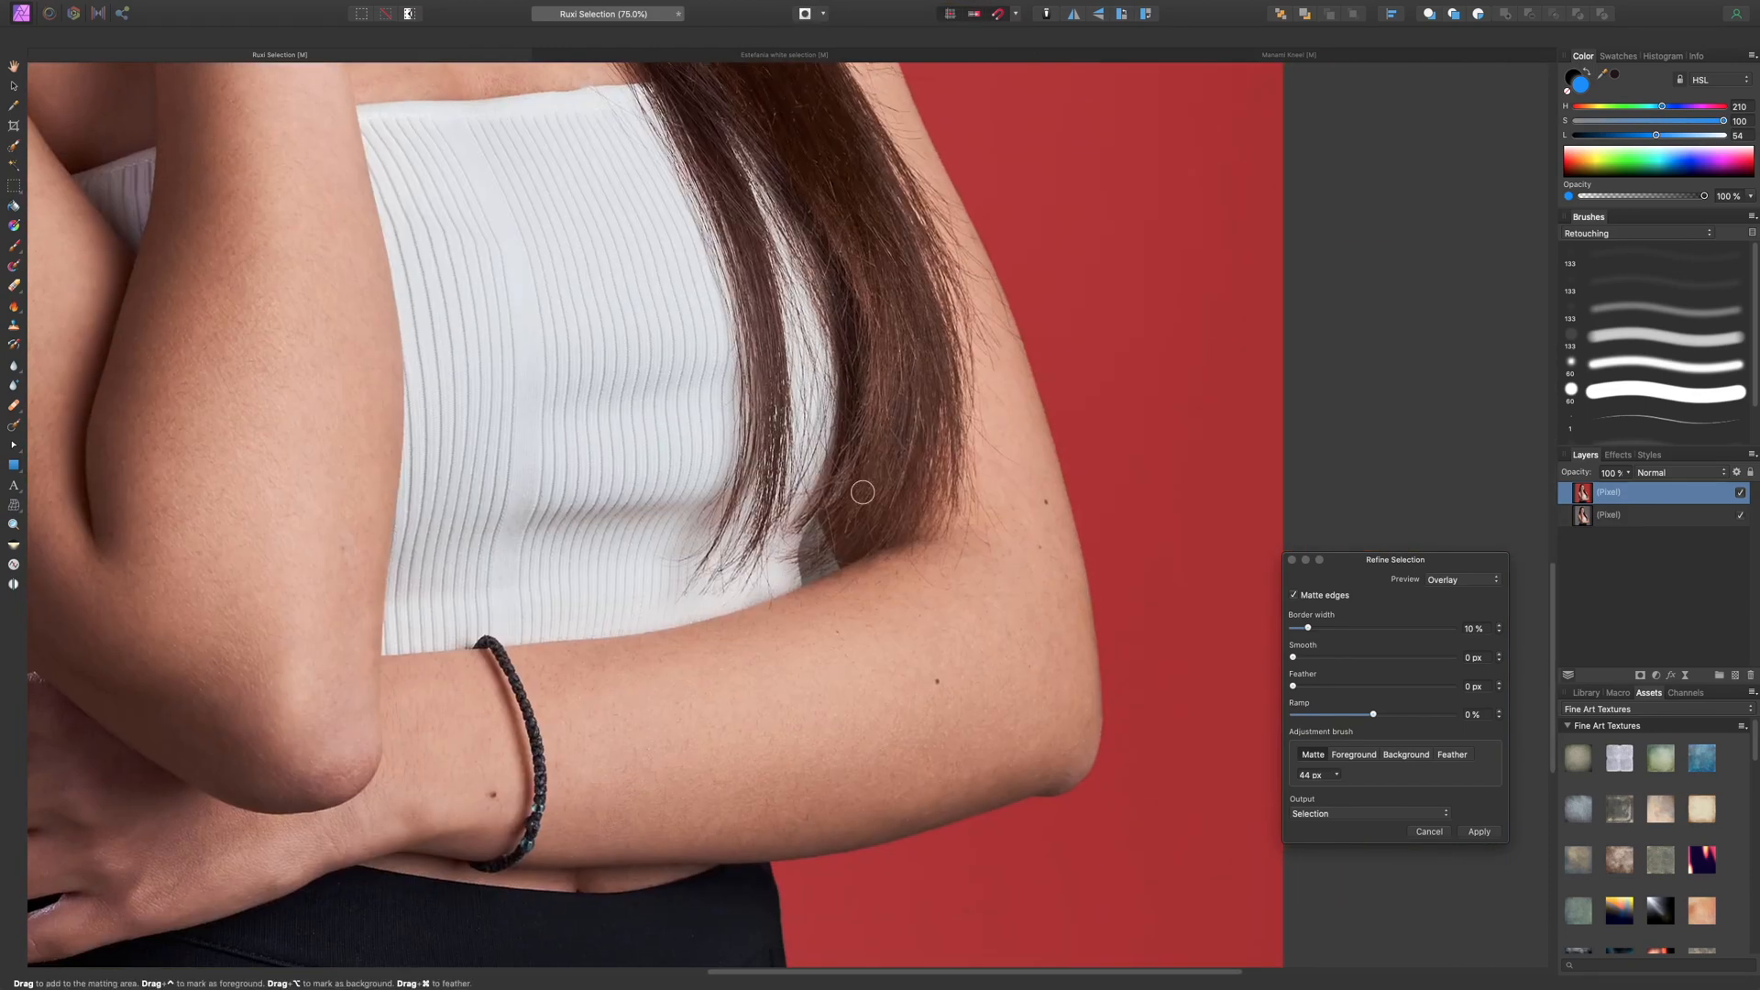
pyautogui.moveTo(825, 513); pyautogui.dragTo(798, 575)
pyautogui.press('super+0')
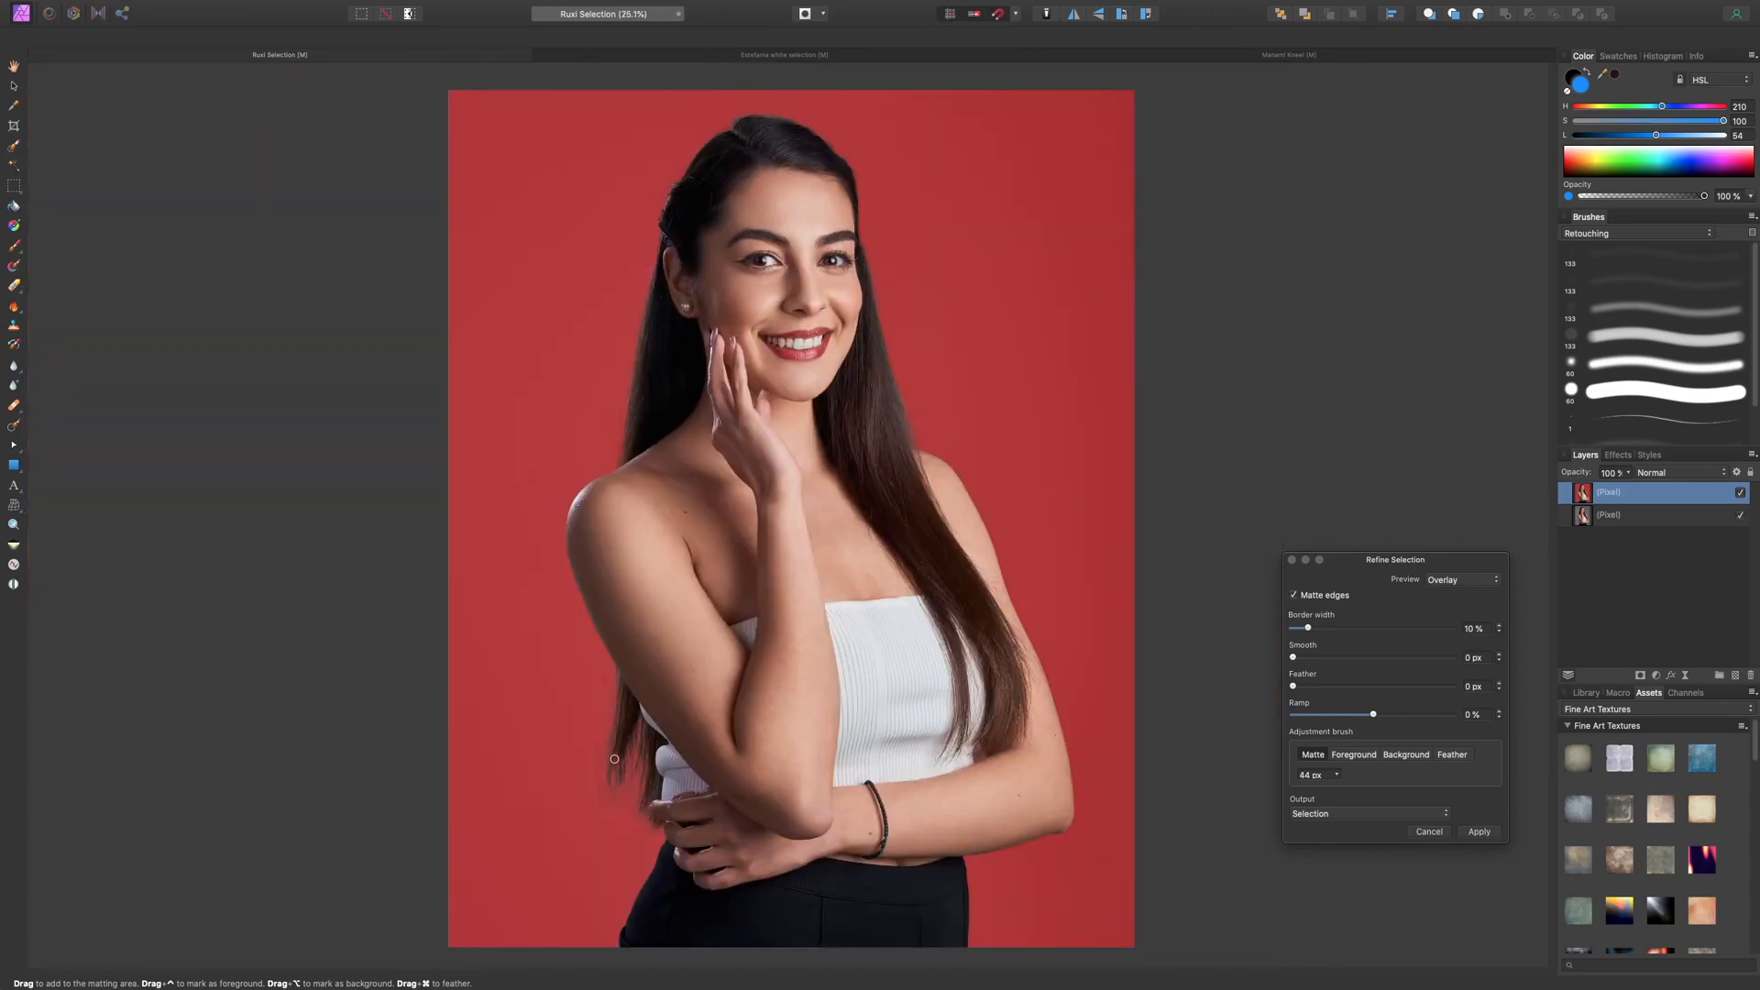
pyautogui.click(648, 823)
# - Check the selection in the Black and white preview and compare the hair over the white top with the Overlay preview
pyautogui.click(1478, 583)
pyautogui.click(1467, 613)
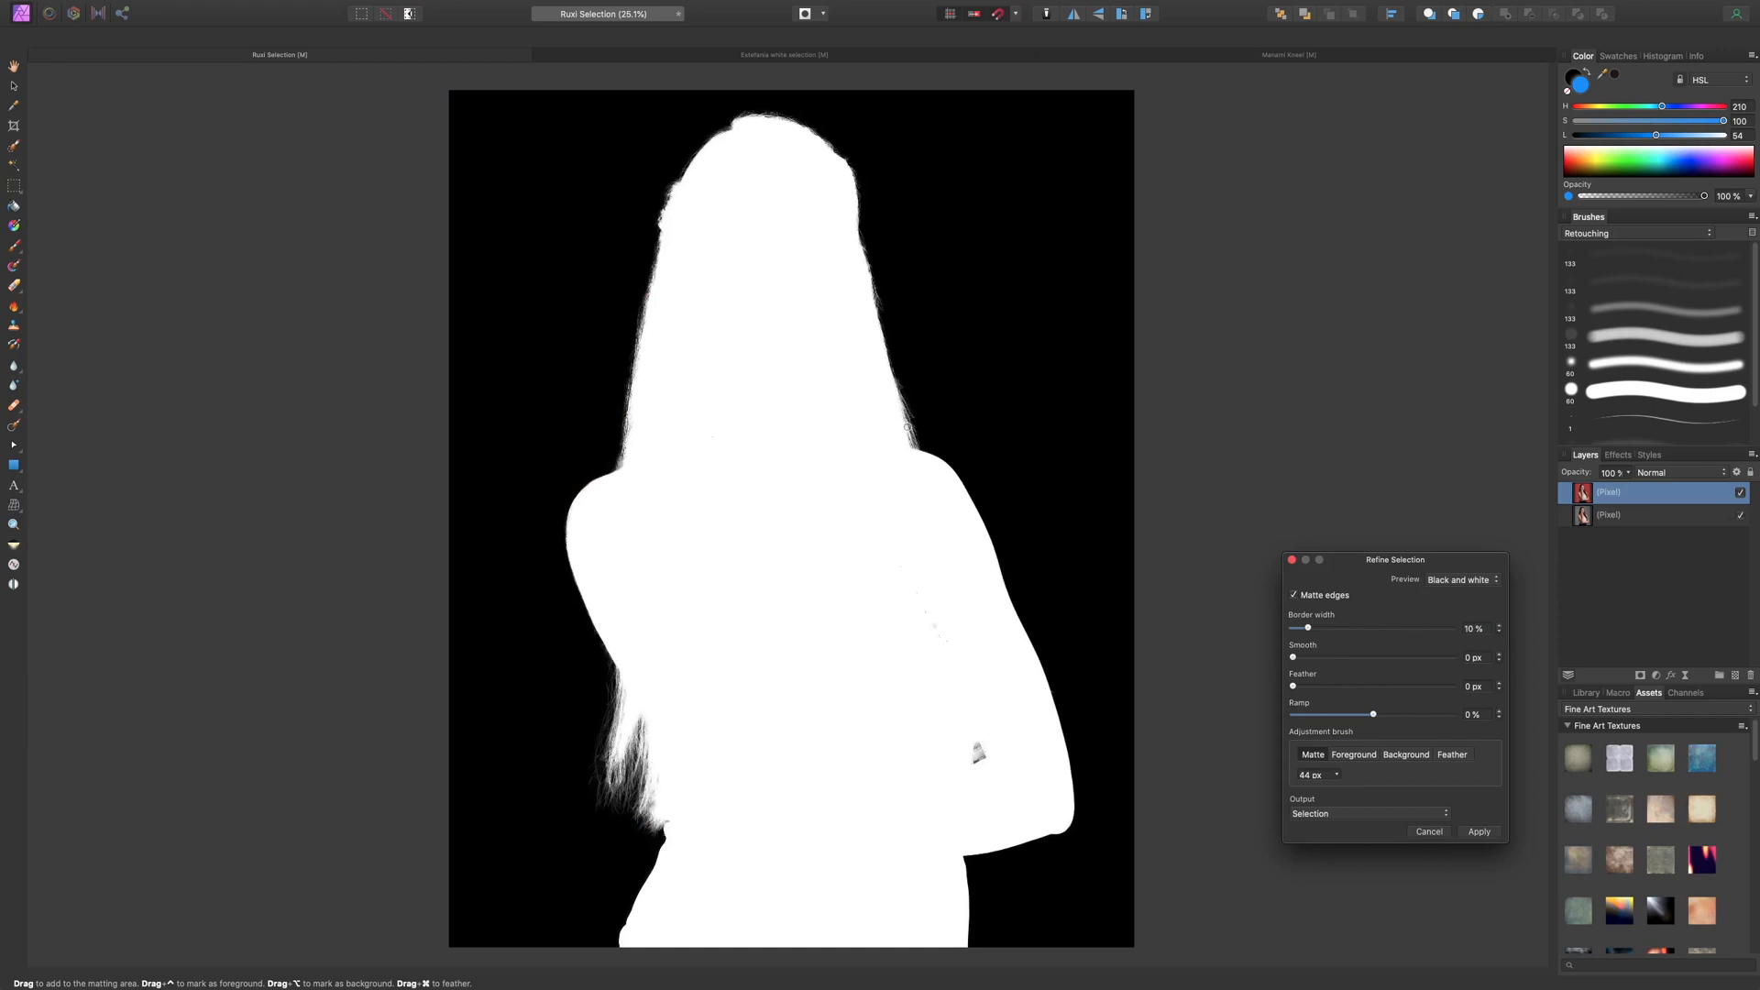
pyautogui.scroll(4, 908, 427)
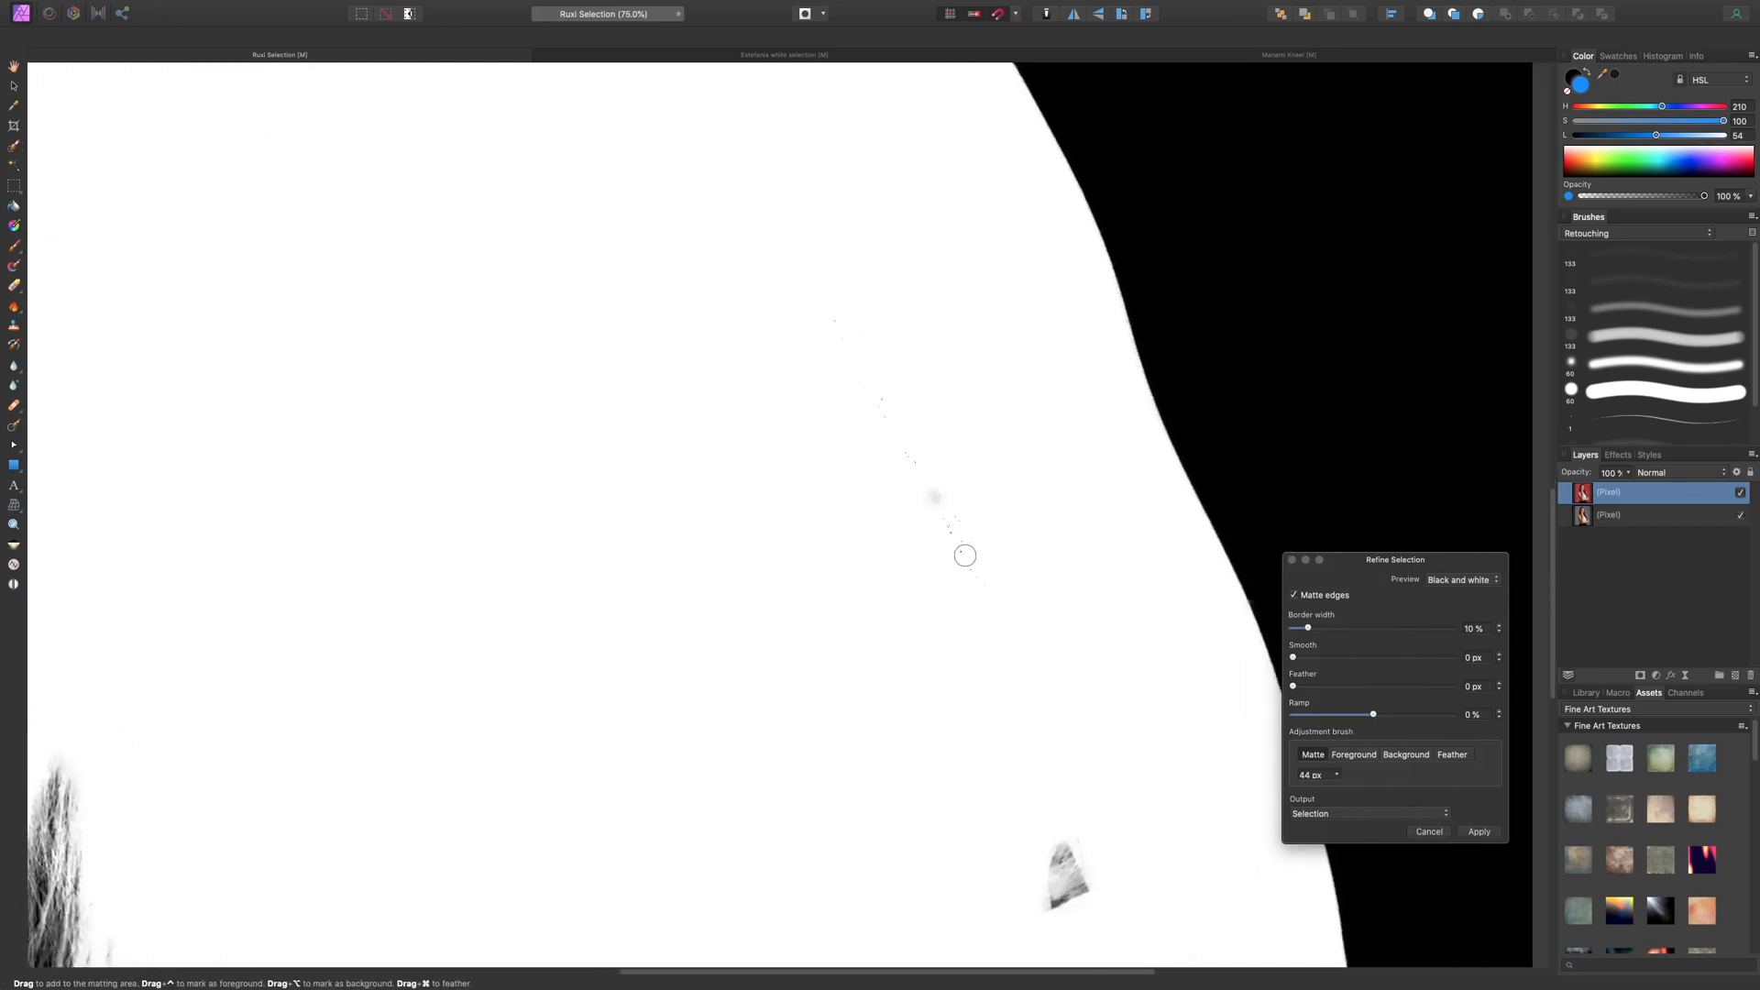
pyautogui.click(1475, 581)
pyautogui.click(1463, 543)
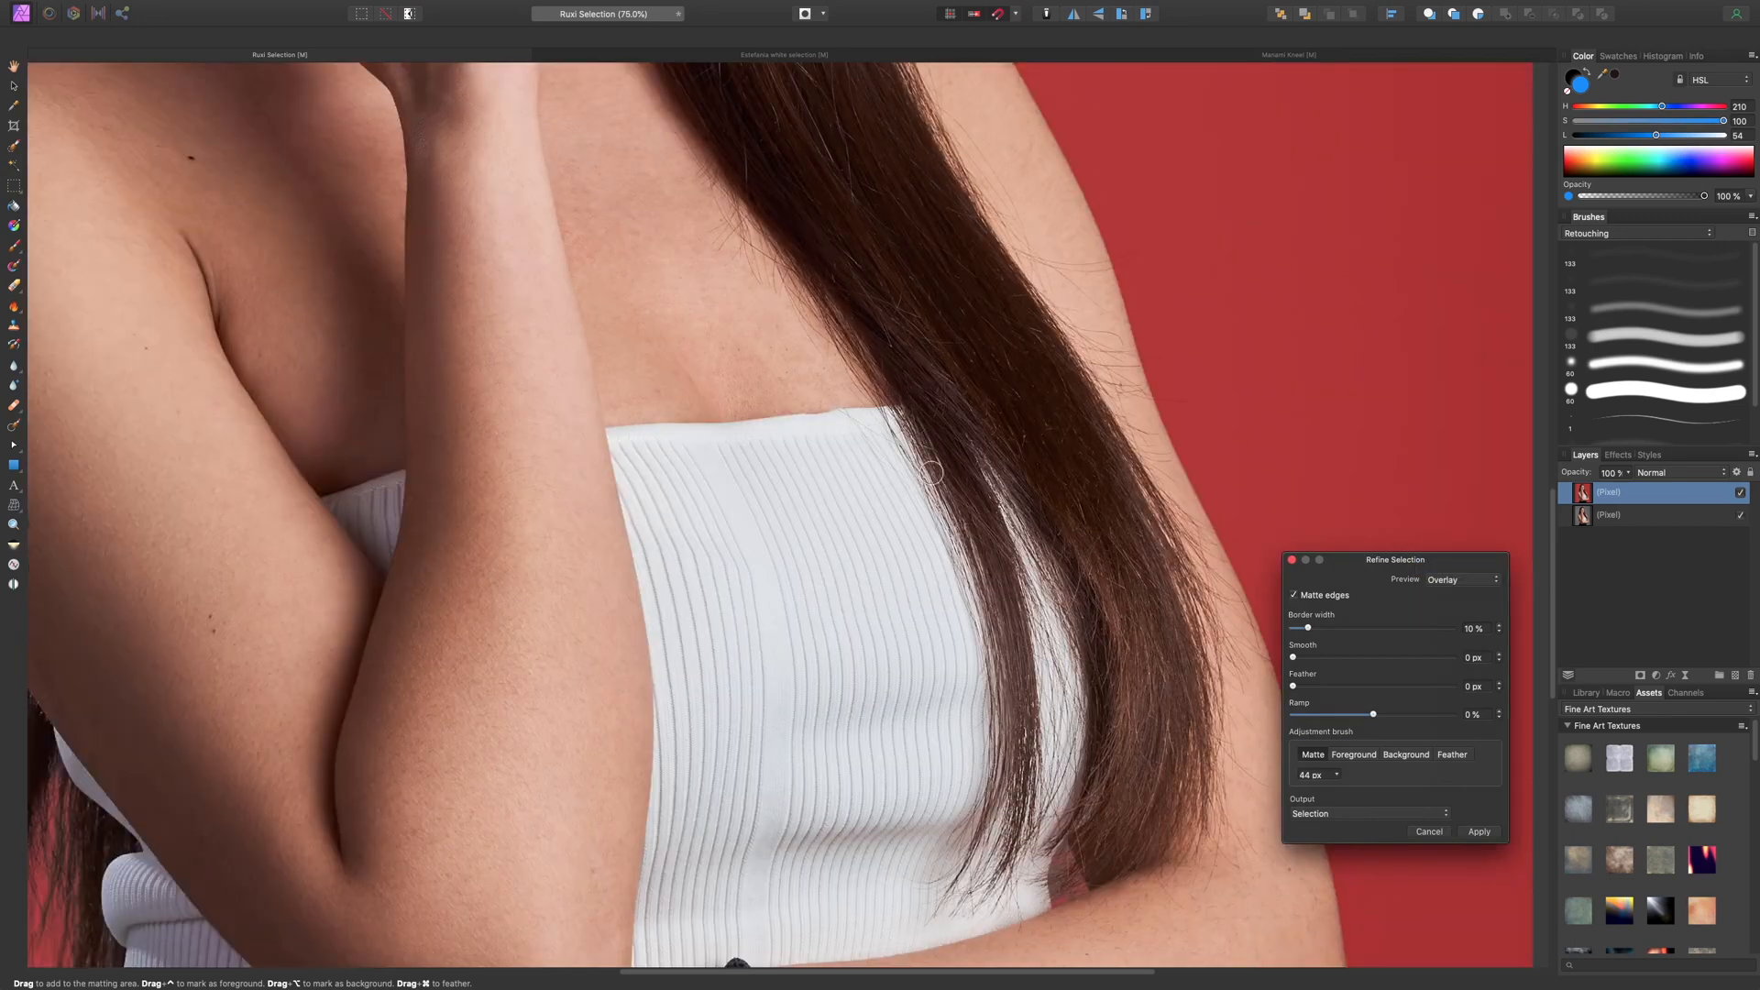
# - In the Black and white preview, paint out the stray grey specks above the gap inside the figure with the Foreground brush
pyautogui.click(1446, 590)
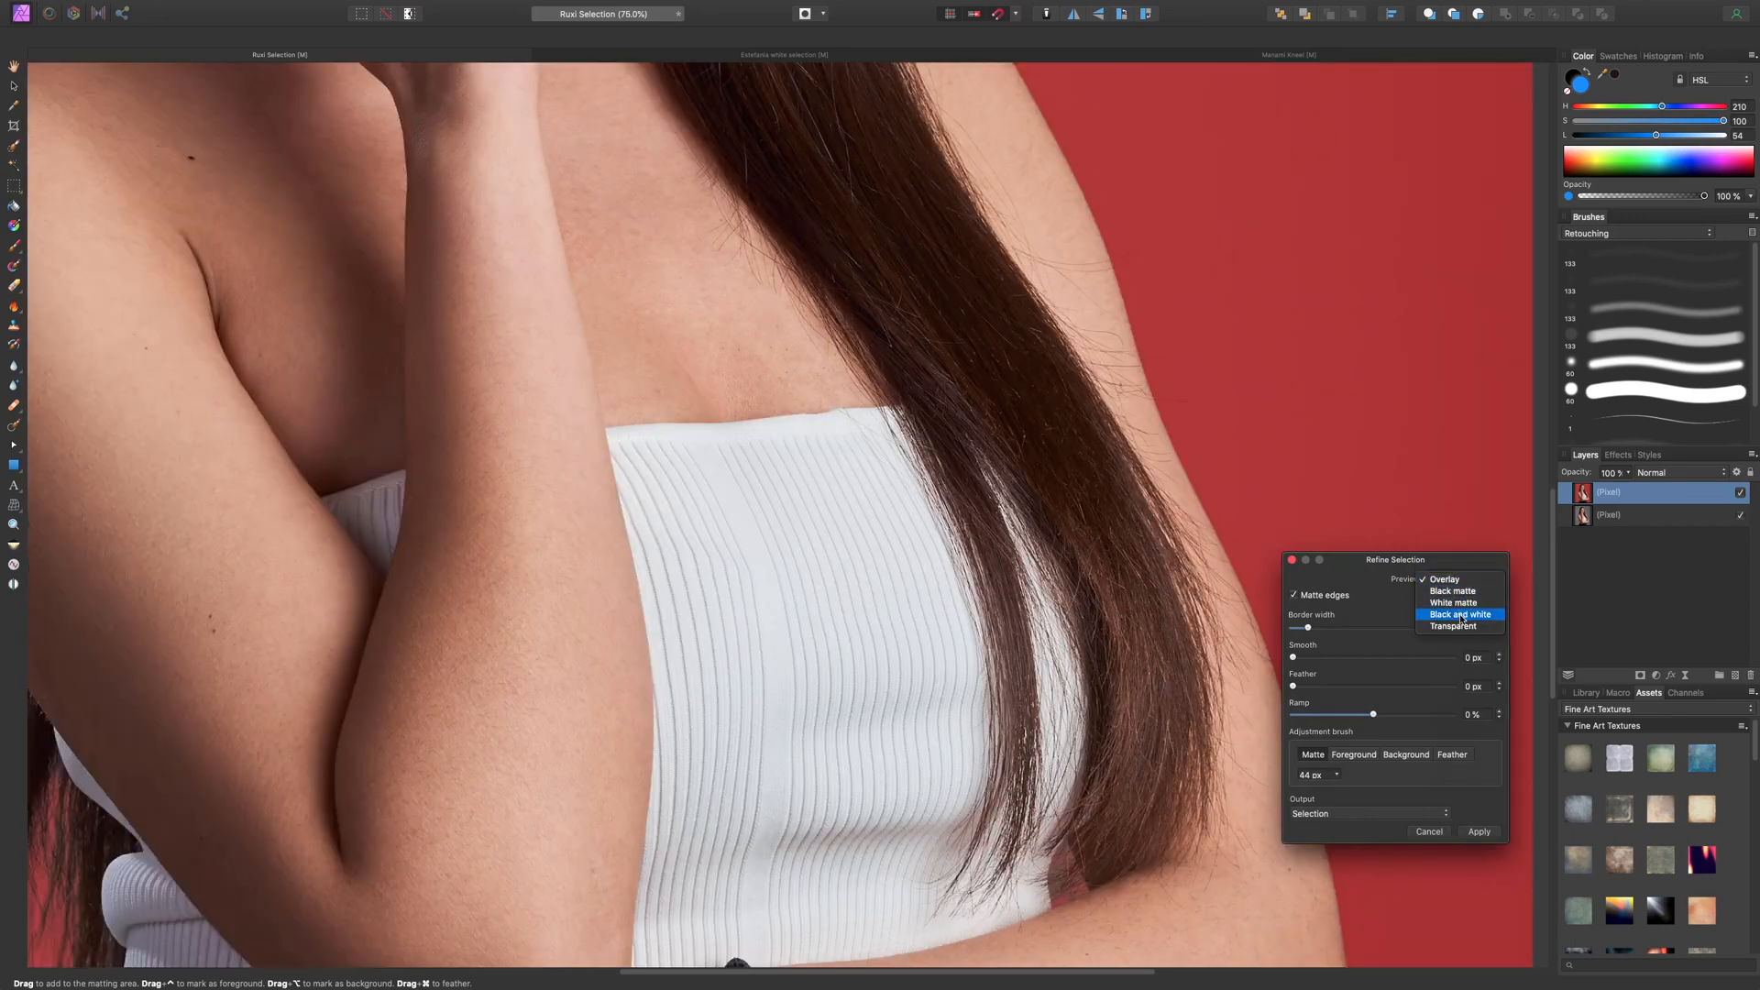
pyautogui.click(1463, 619)
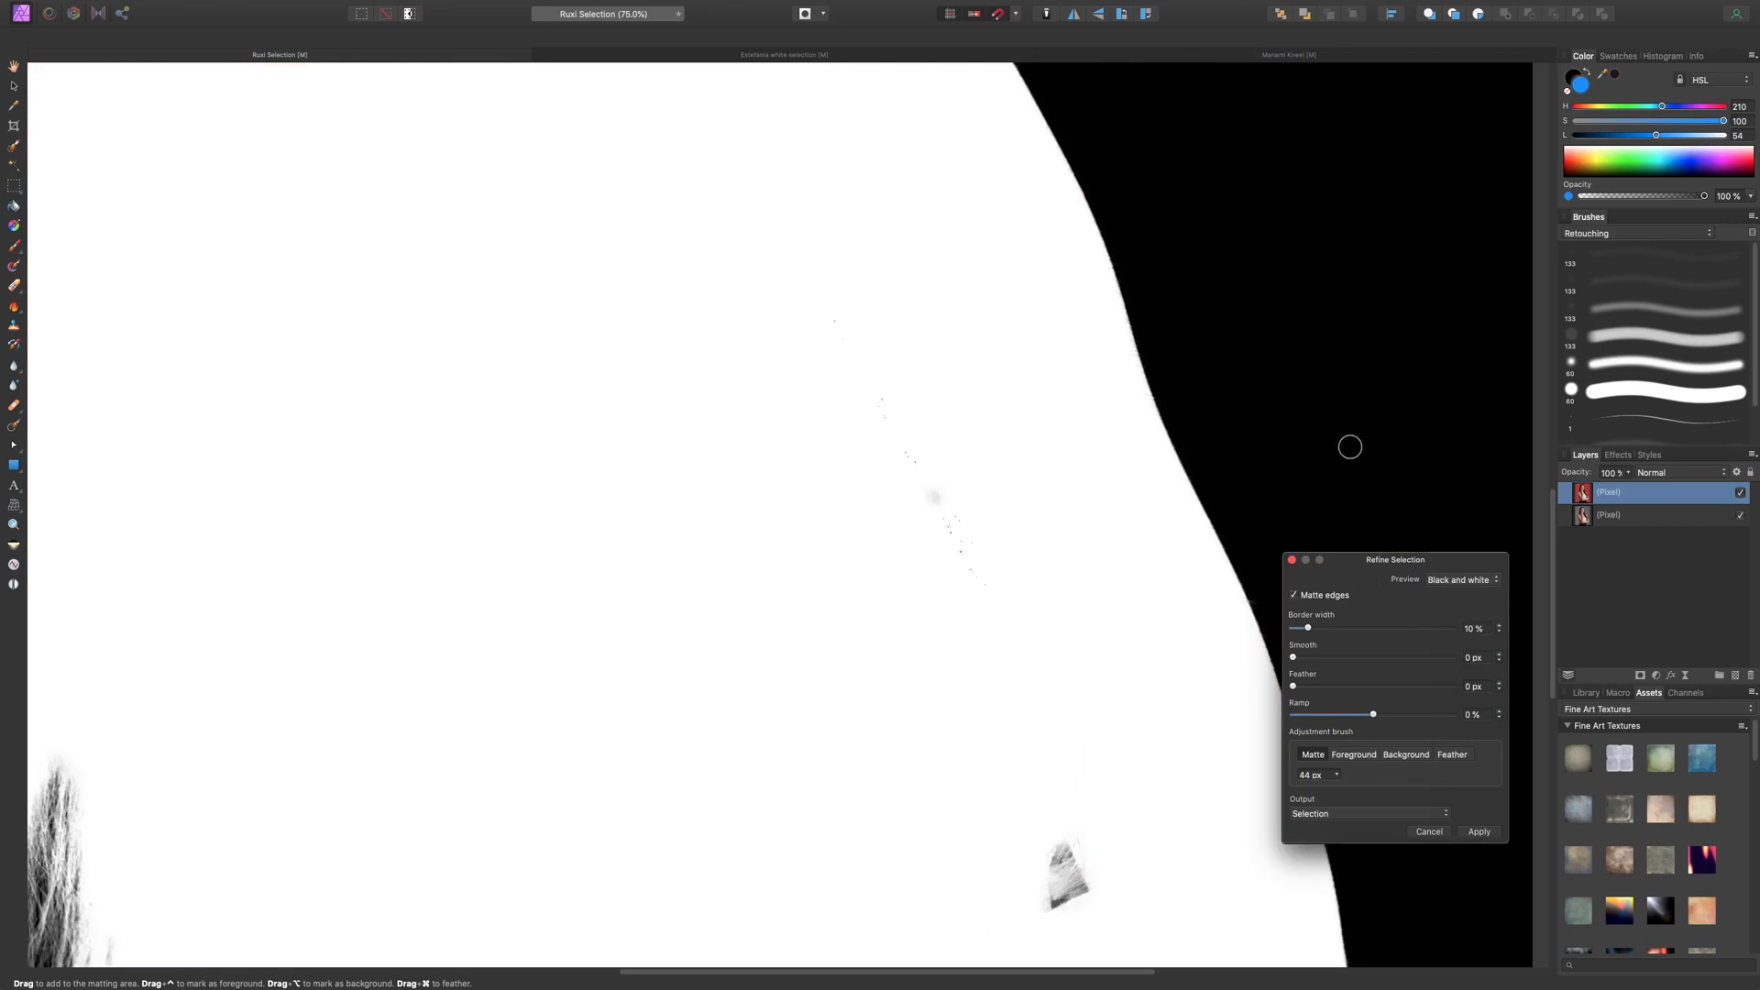
pyautogui.click(1360, 756)
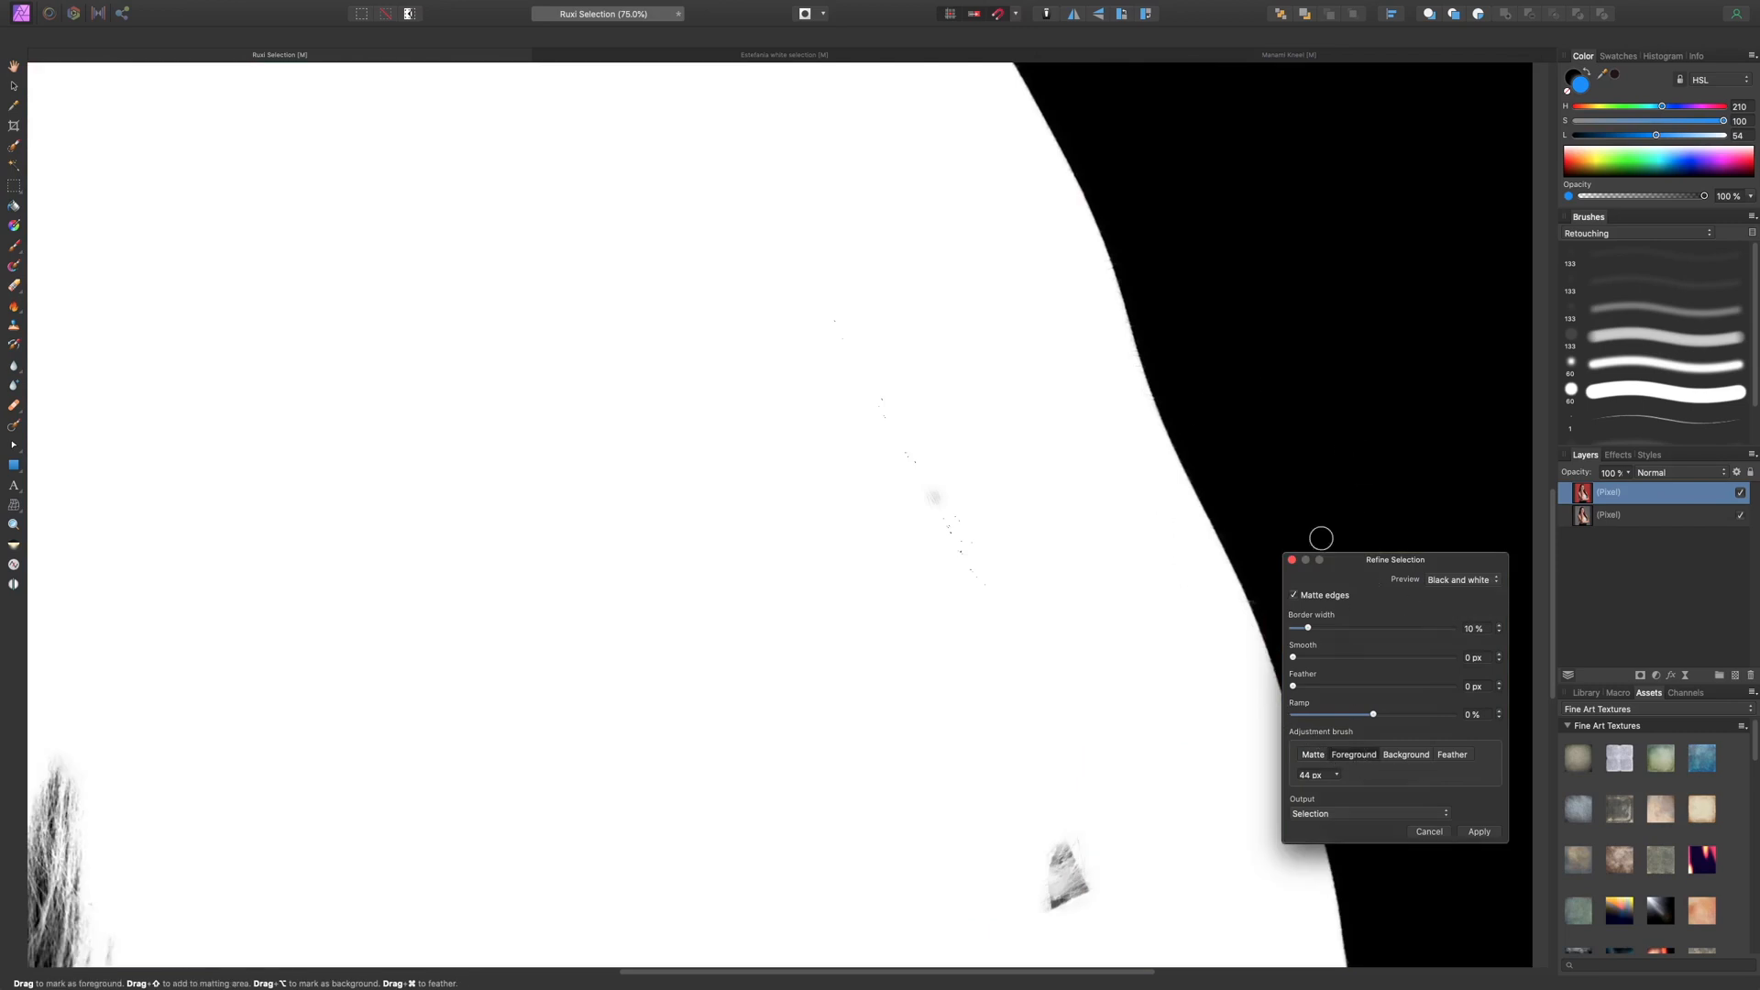
pyautogui.moveTo(890, 401)
pyautogui.mouseDown()
pyautogui.moveTo(910, 484)
pyautogui.moveTo(939, 485)
pyautogui.moveTo(975, 535)
pyautogui.mouseUp()
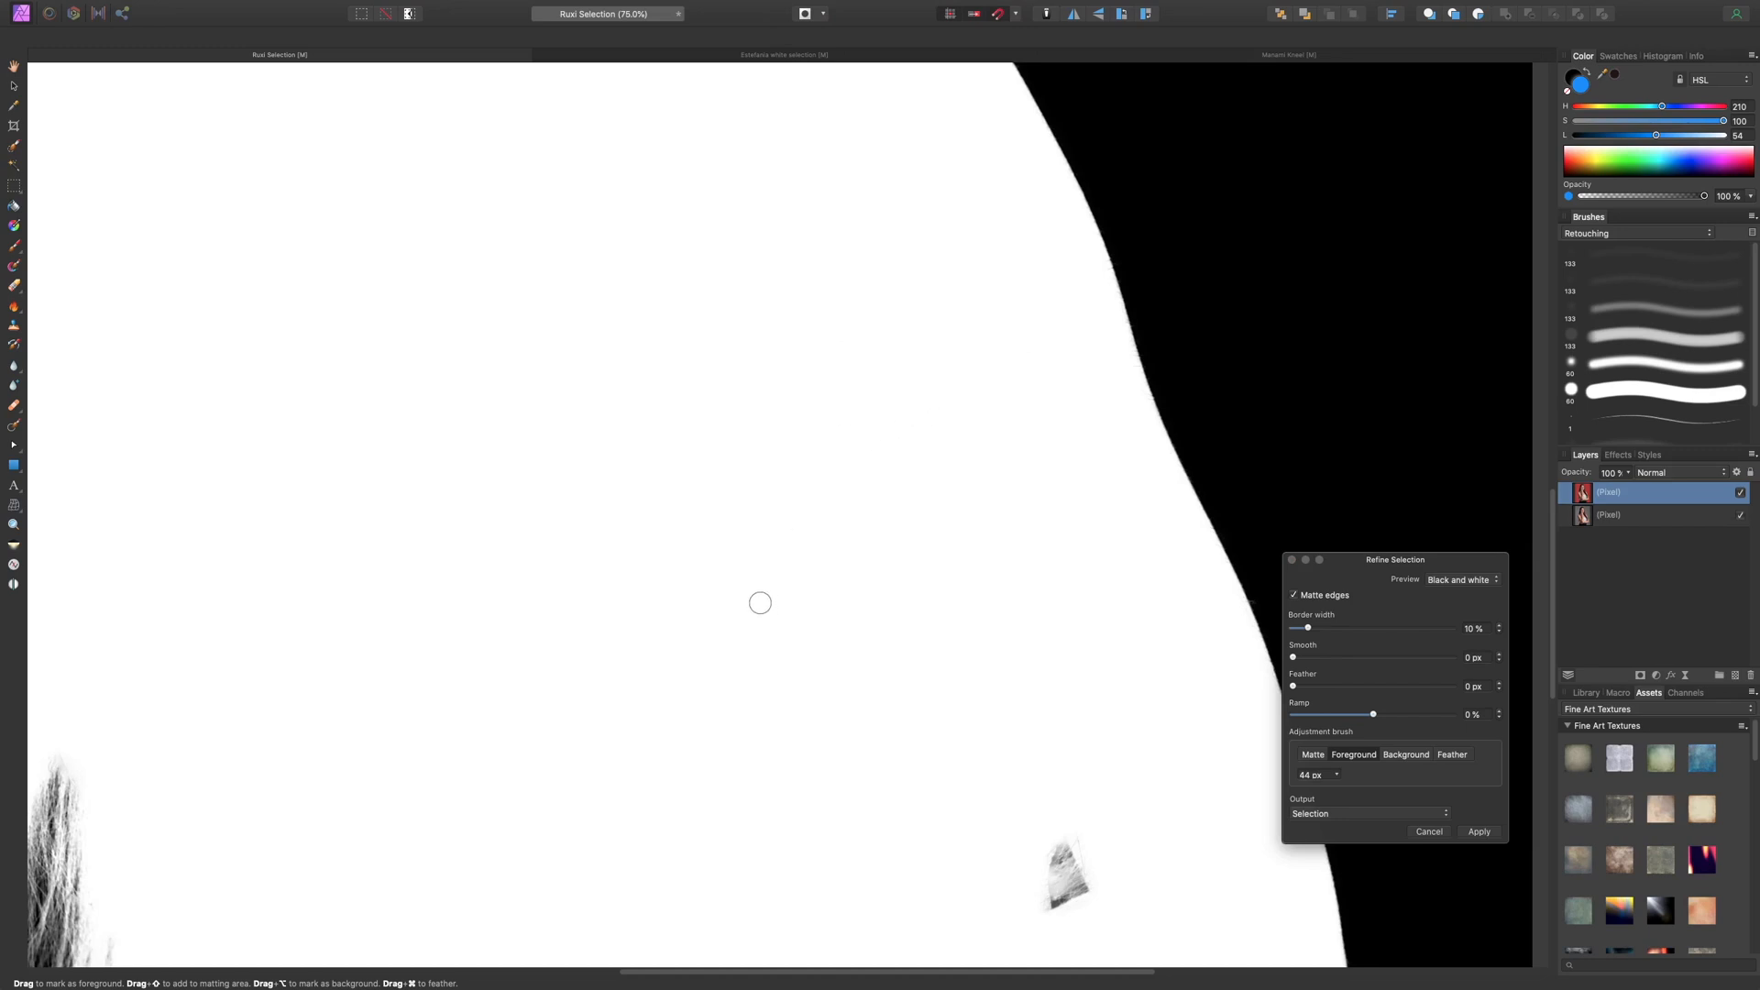
# - Switch to the Overlay preview and paint the Foreground brush over the fingertips and fingers beside the loose hair ends
pyautogui.moveTo(722, 604); pyautogui.dragTo(953, 390)
pyautogui.moveTo(805, 507); pyautogui.dragTo(956, 288)
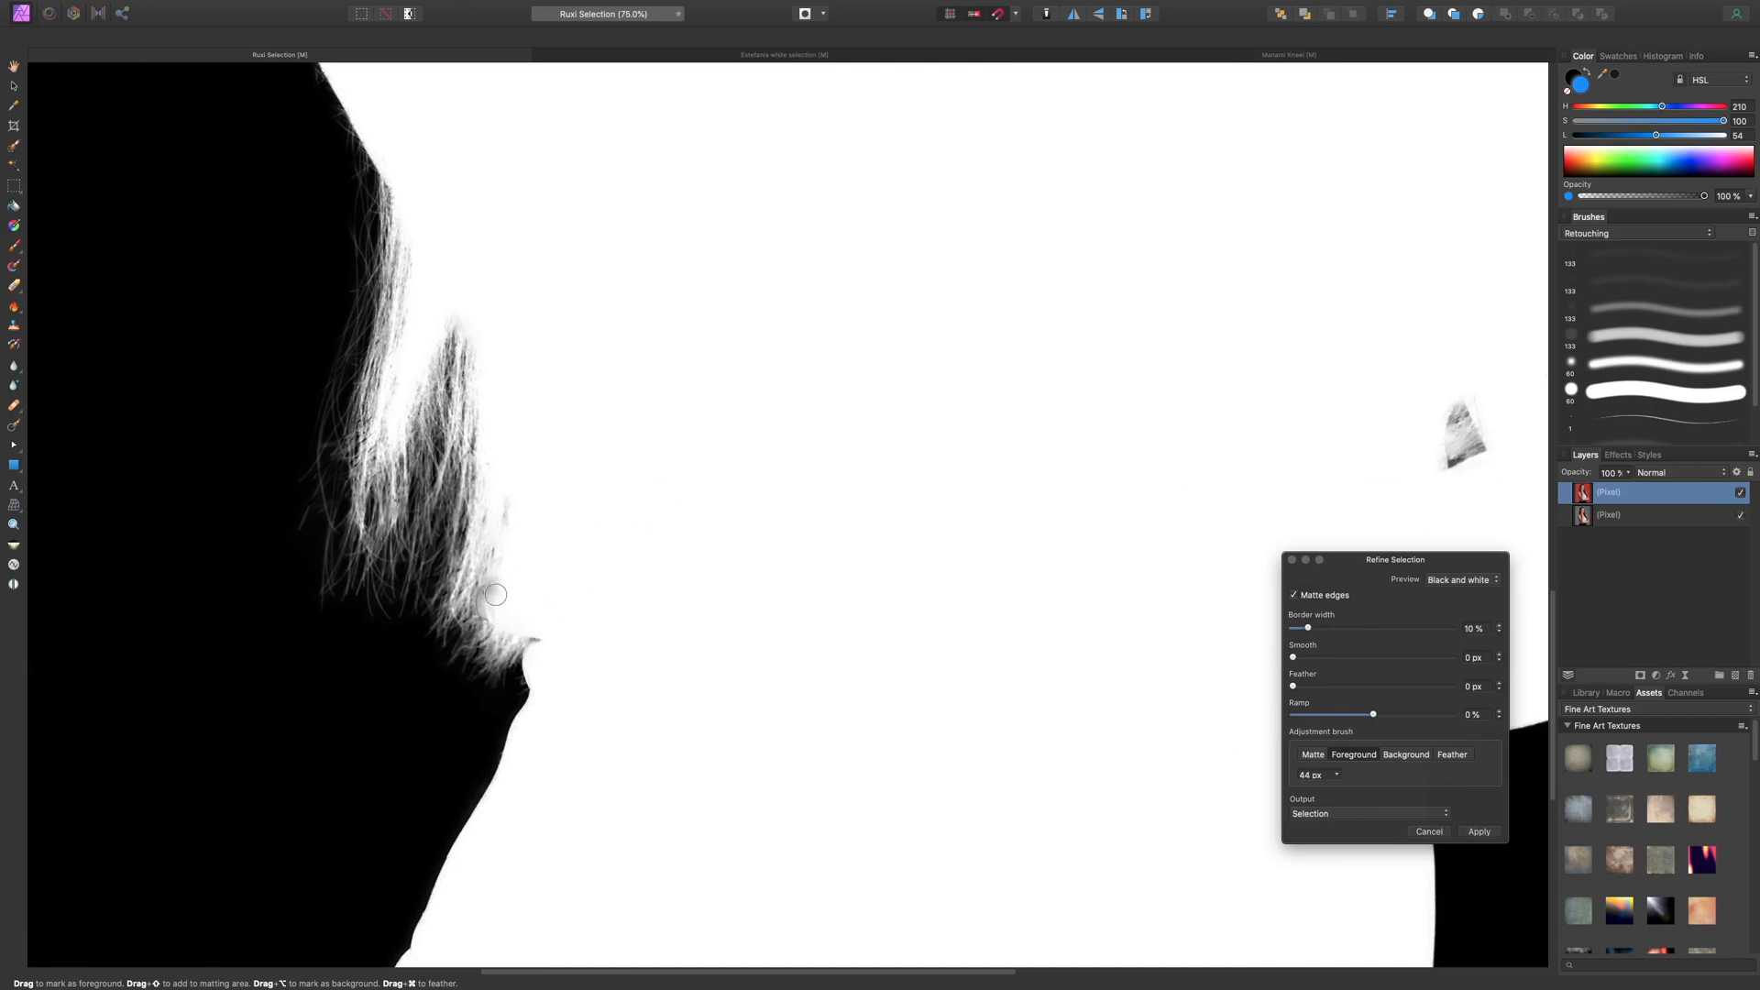
pyautogui.click(1458, 579)
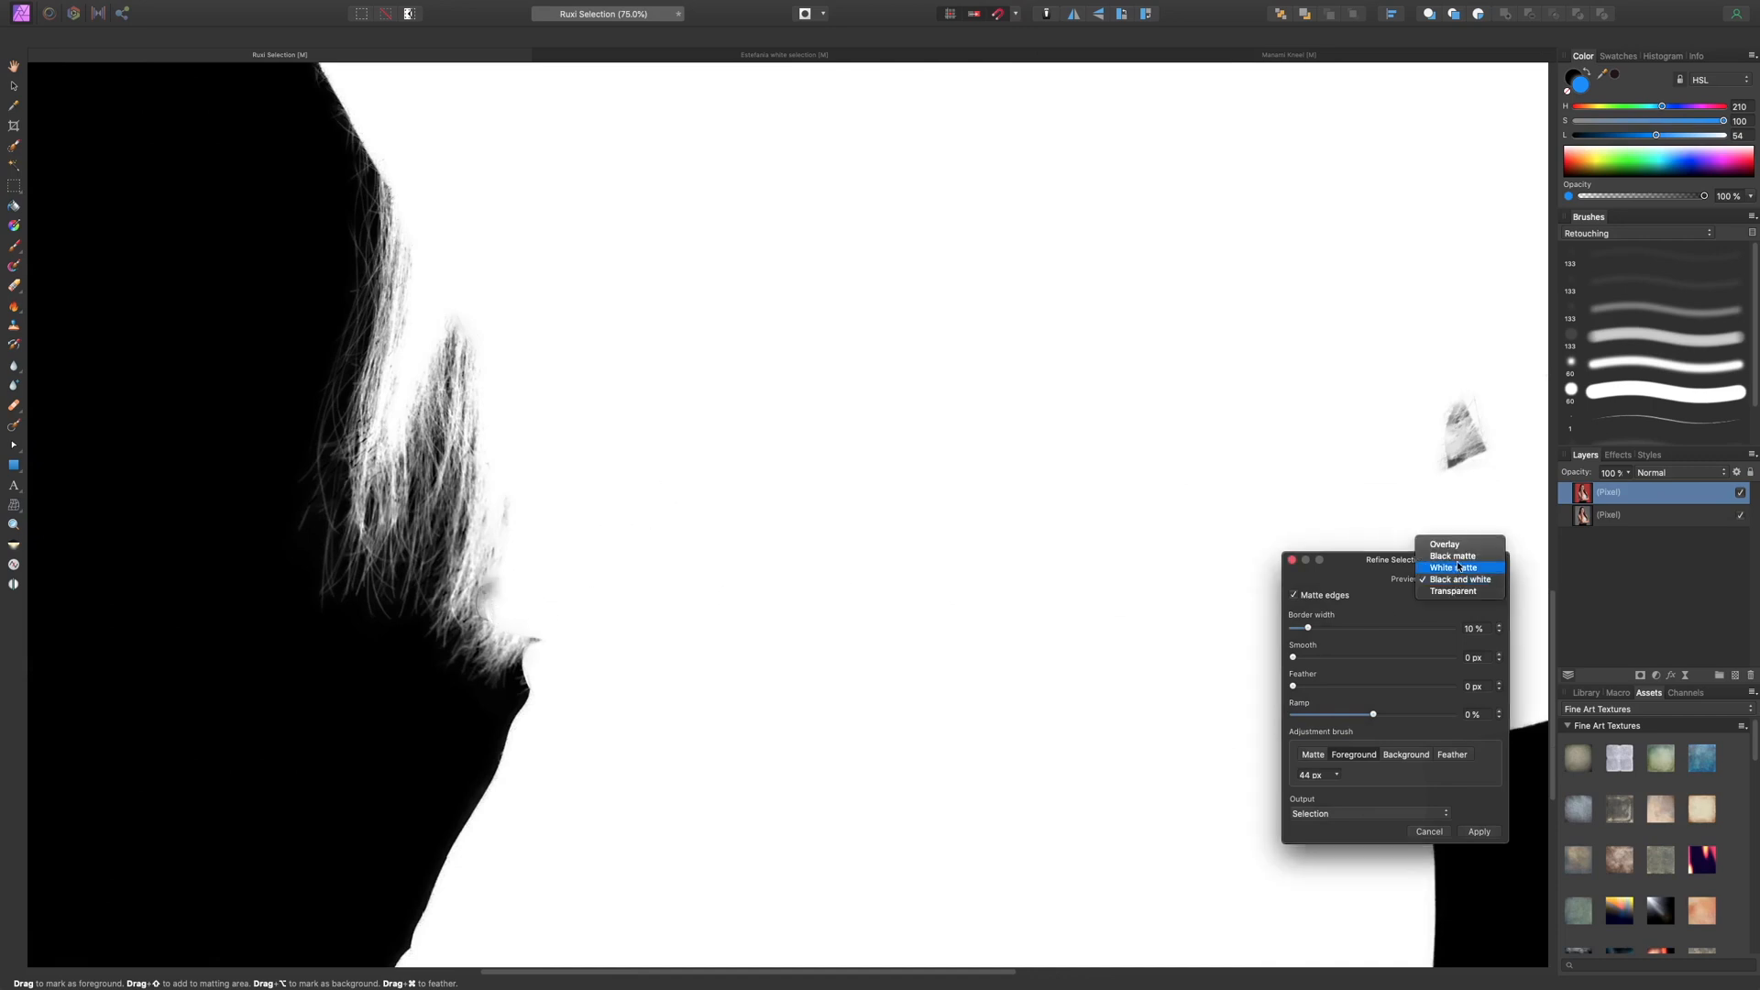
pyautogui.click(1454, 550)
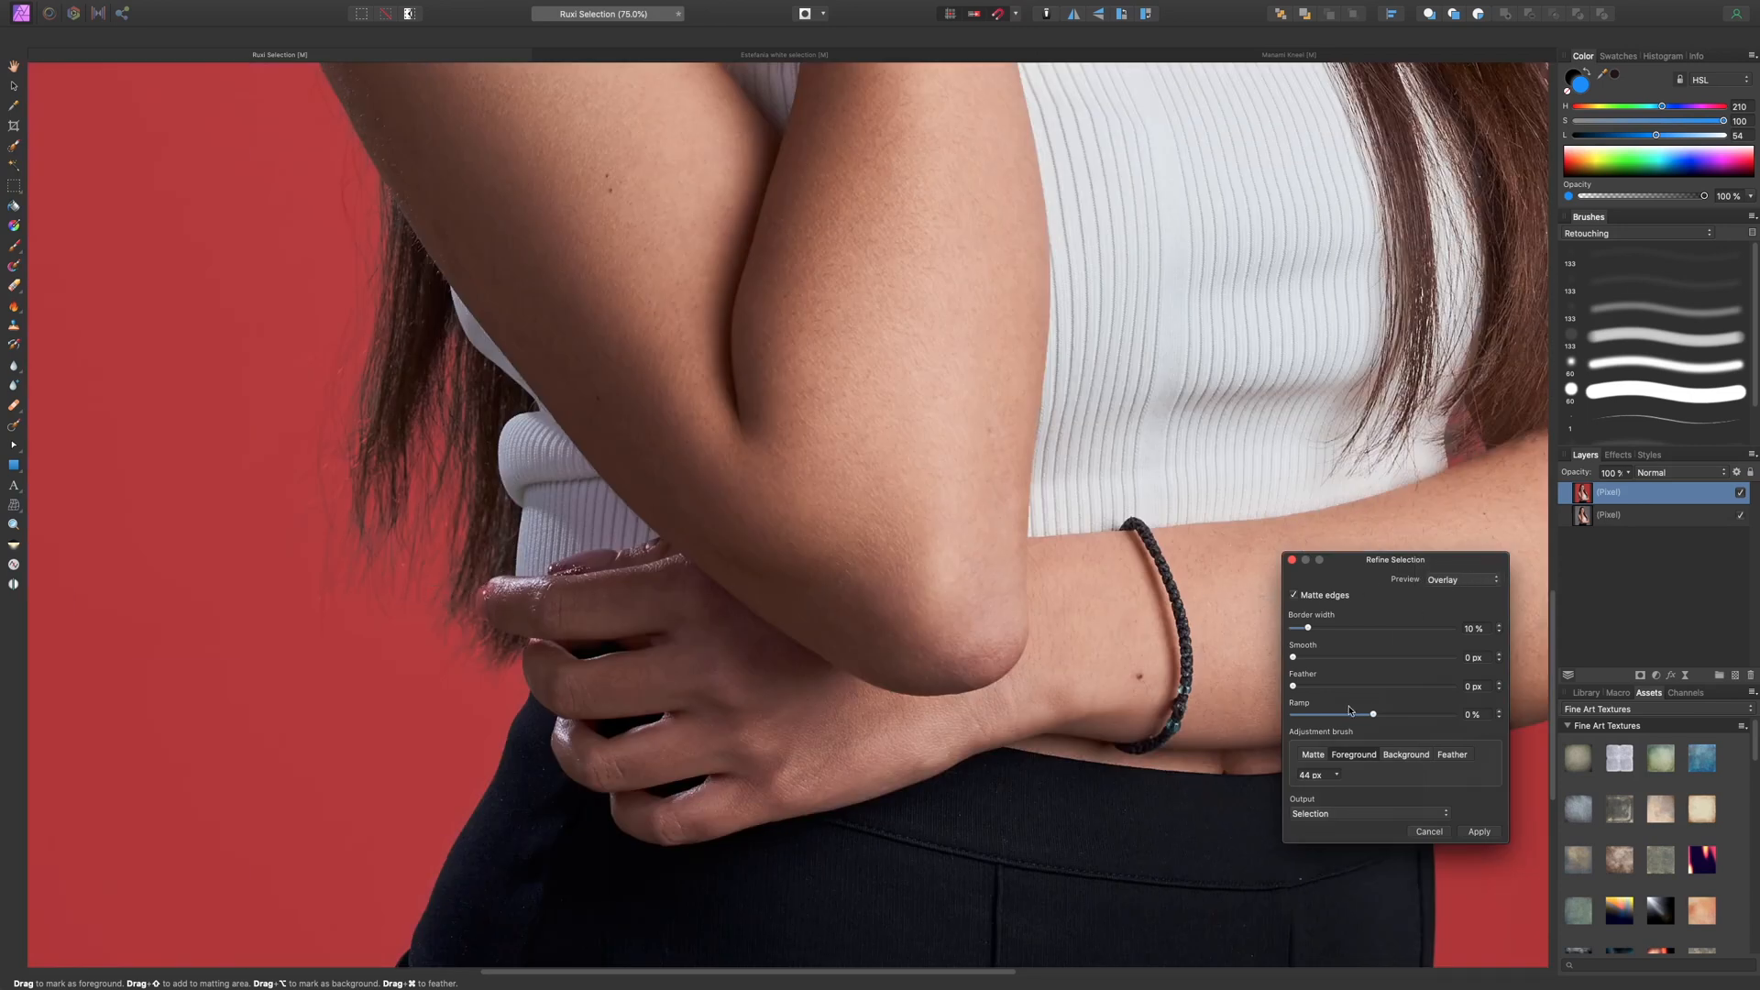
pyautogui.click(500, 592)
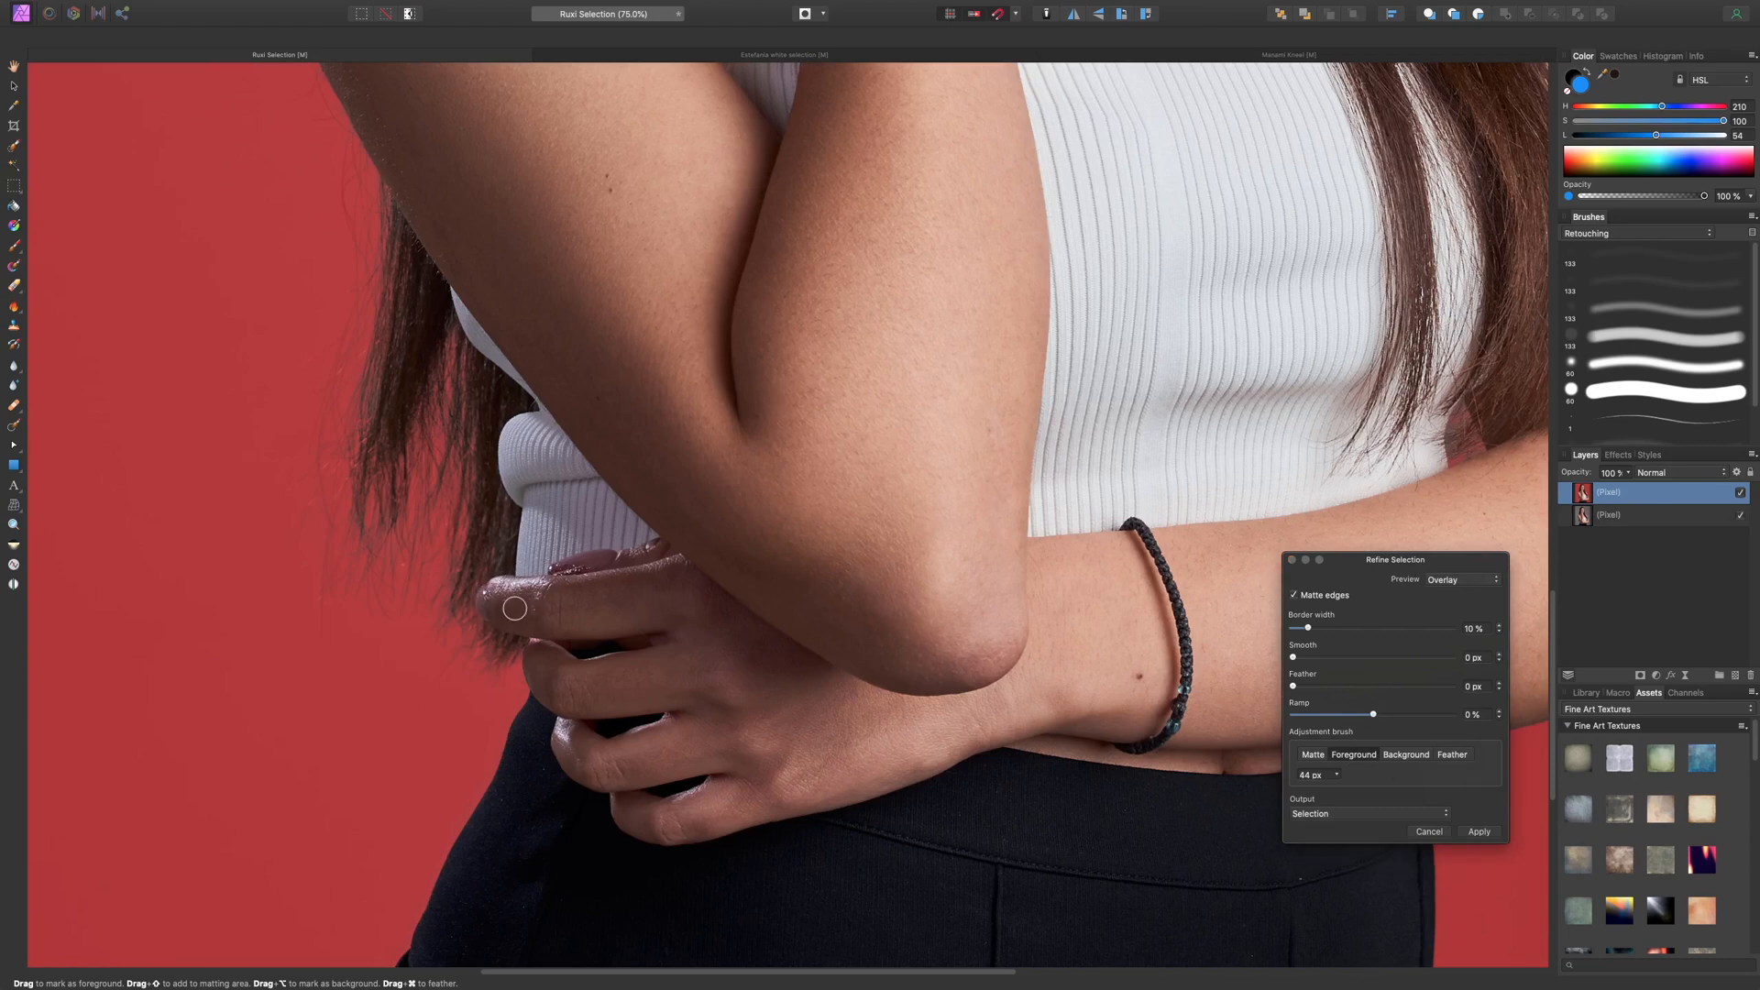
pyautogui.moveTo(524, 600); pyautogui.dragTo(578, 660)
# - Inspect the arm, shoulder and long hair edges of the selection in the Black and white preview
pyautogui.click(1464, 580)
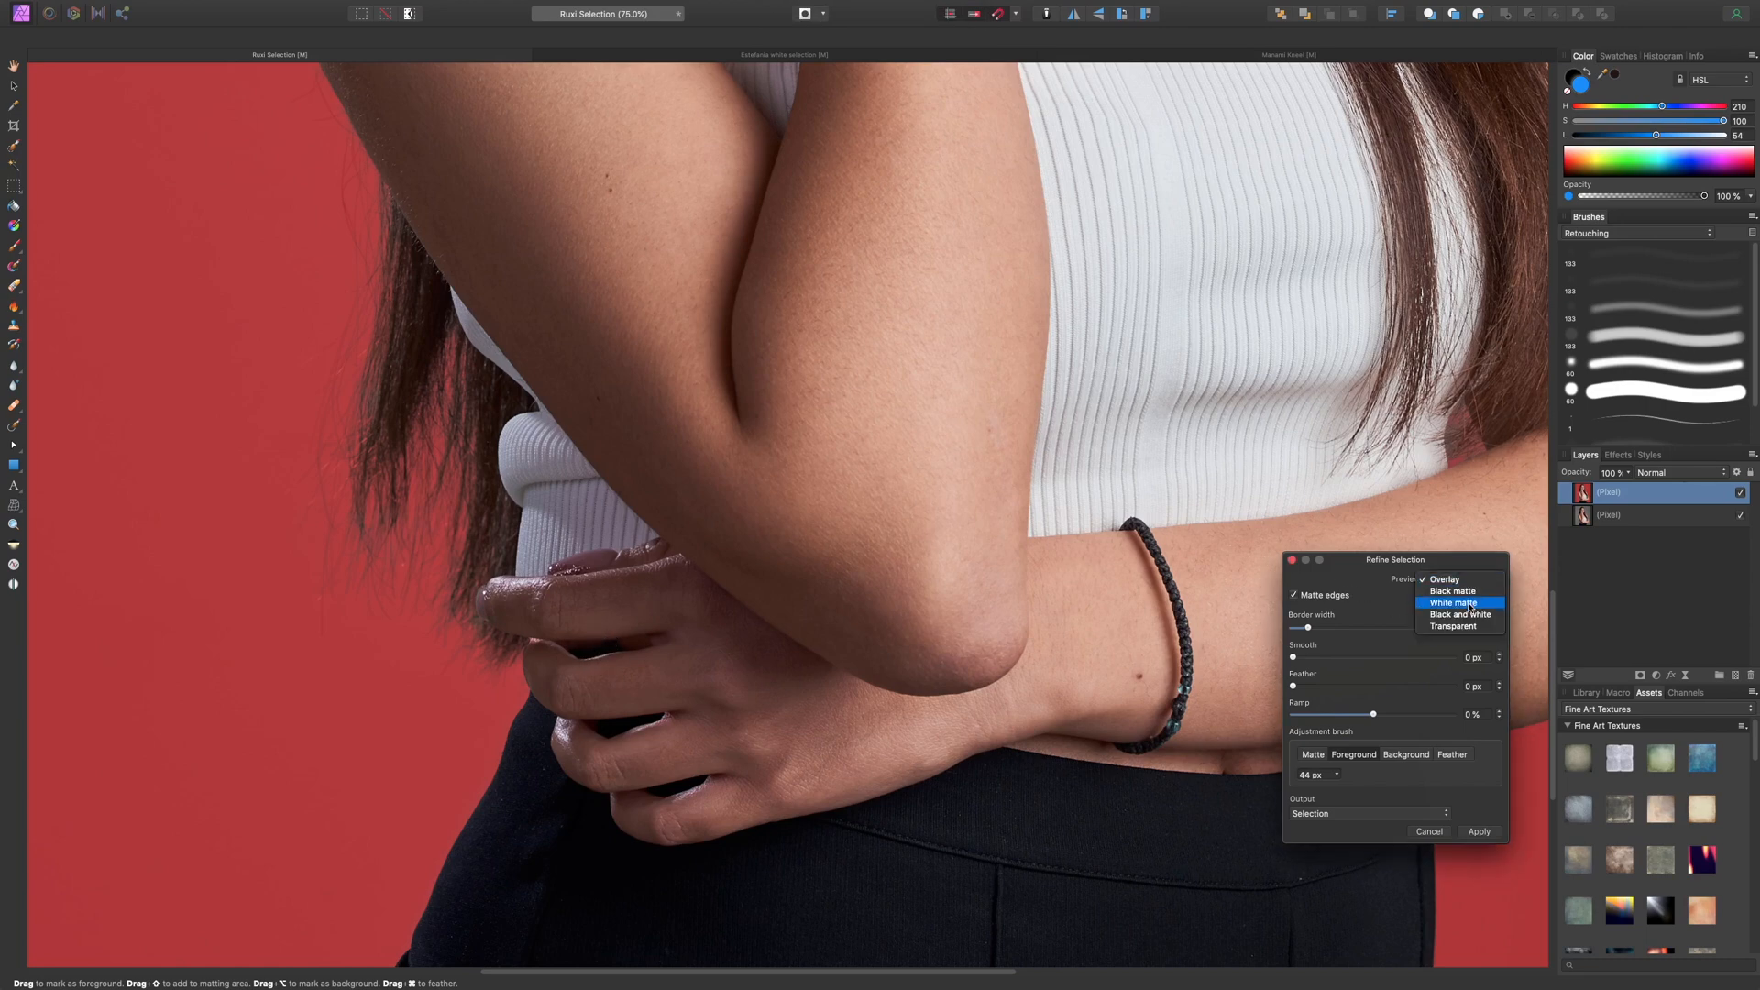
pyautogui.click(1467, 615)
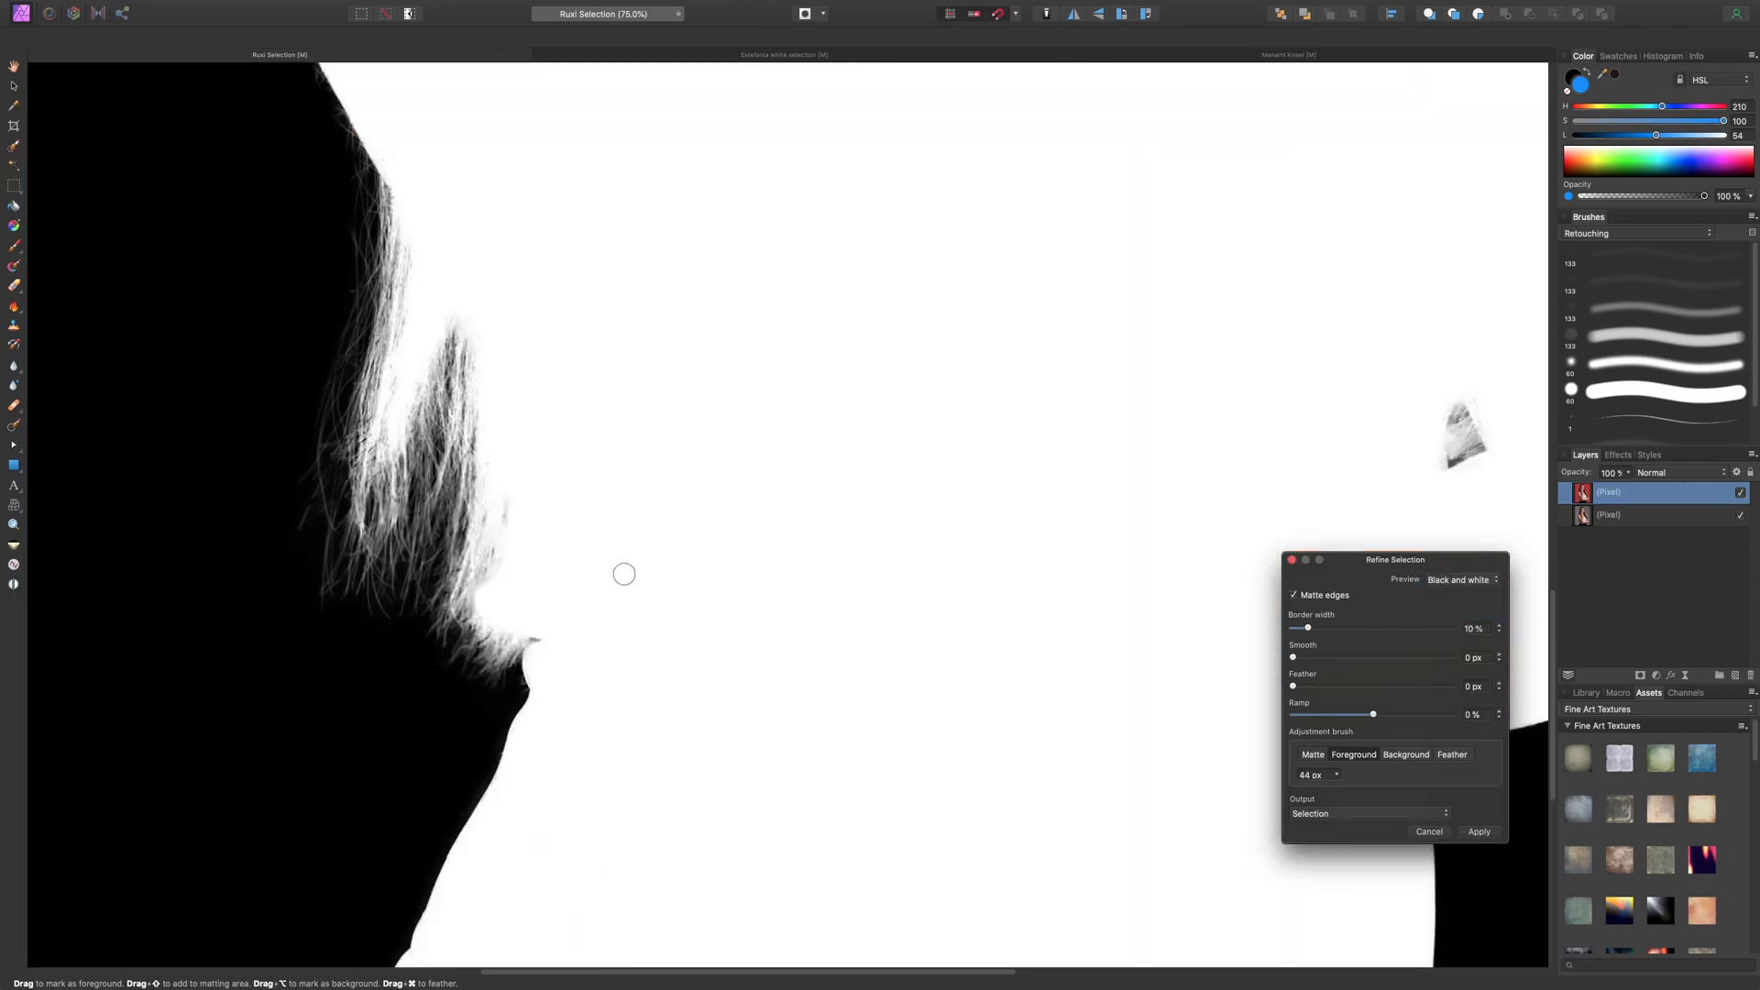
pyautogui.press('space')
pyautogui.moveTo(742, 694); pyautogui.dragTo(782, 255)
pyautogui.moveTo(1027, 447); pyautogui.dragTo(372, 427)
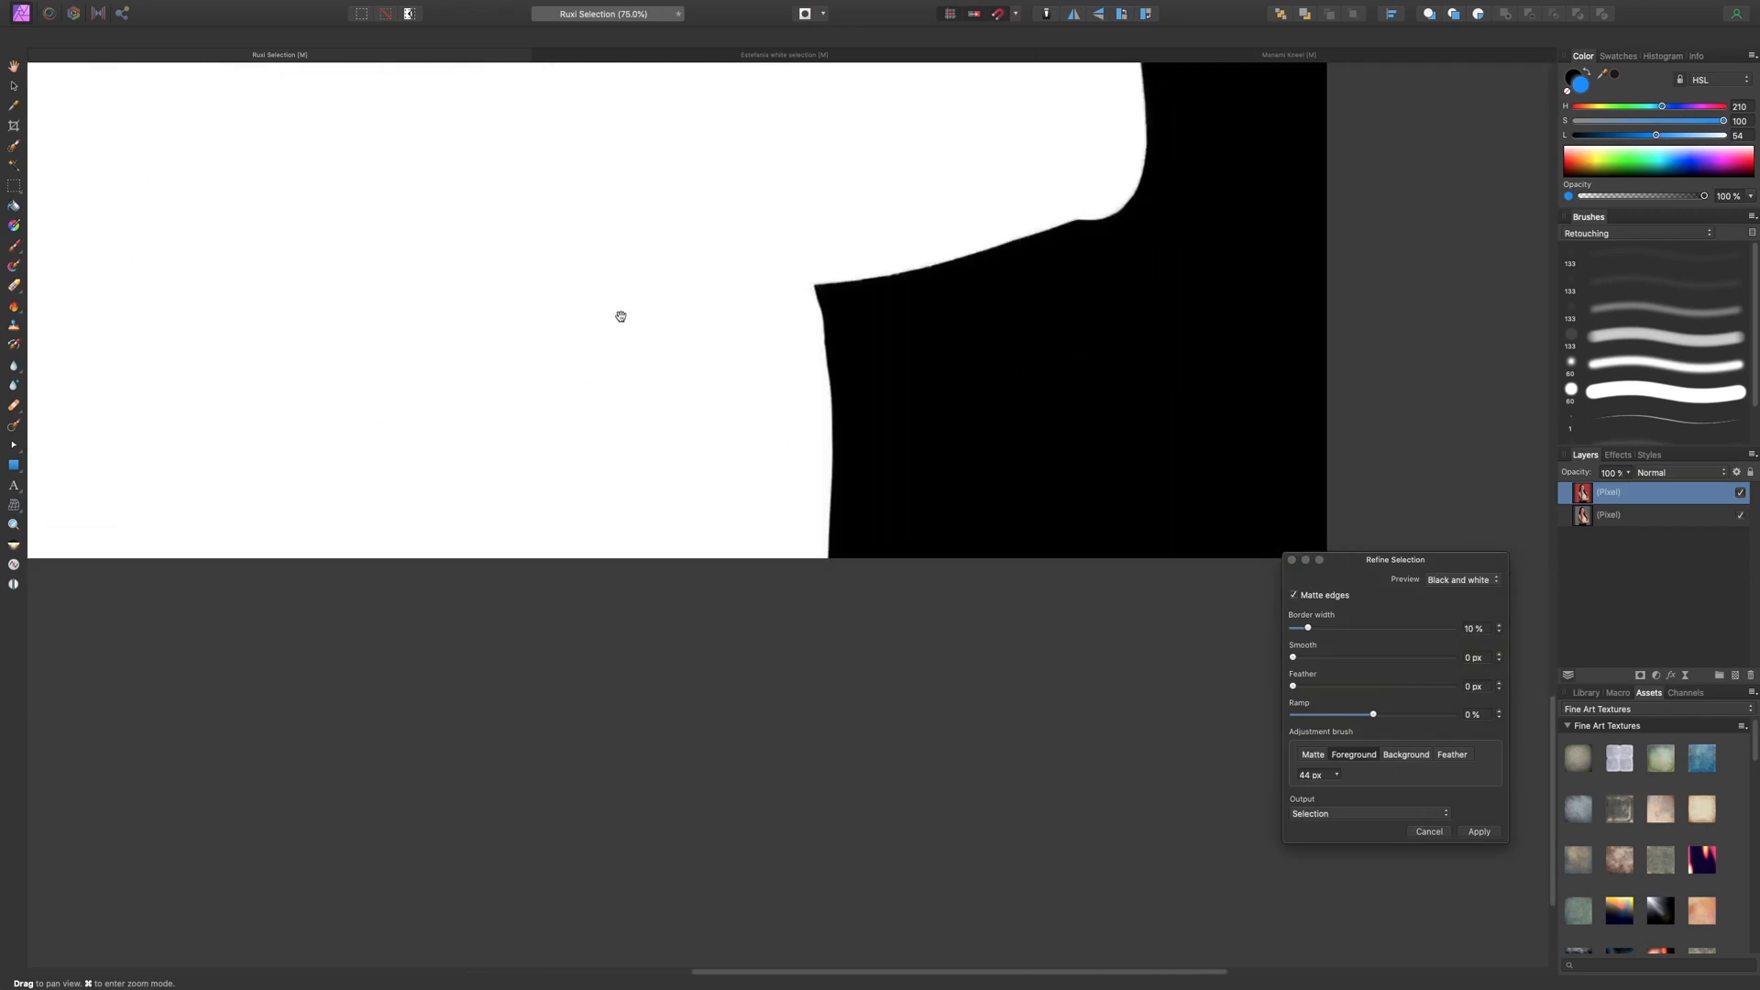
pyautogui.moveTo(621, 316); pyautogui.dragTo(718, 583)
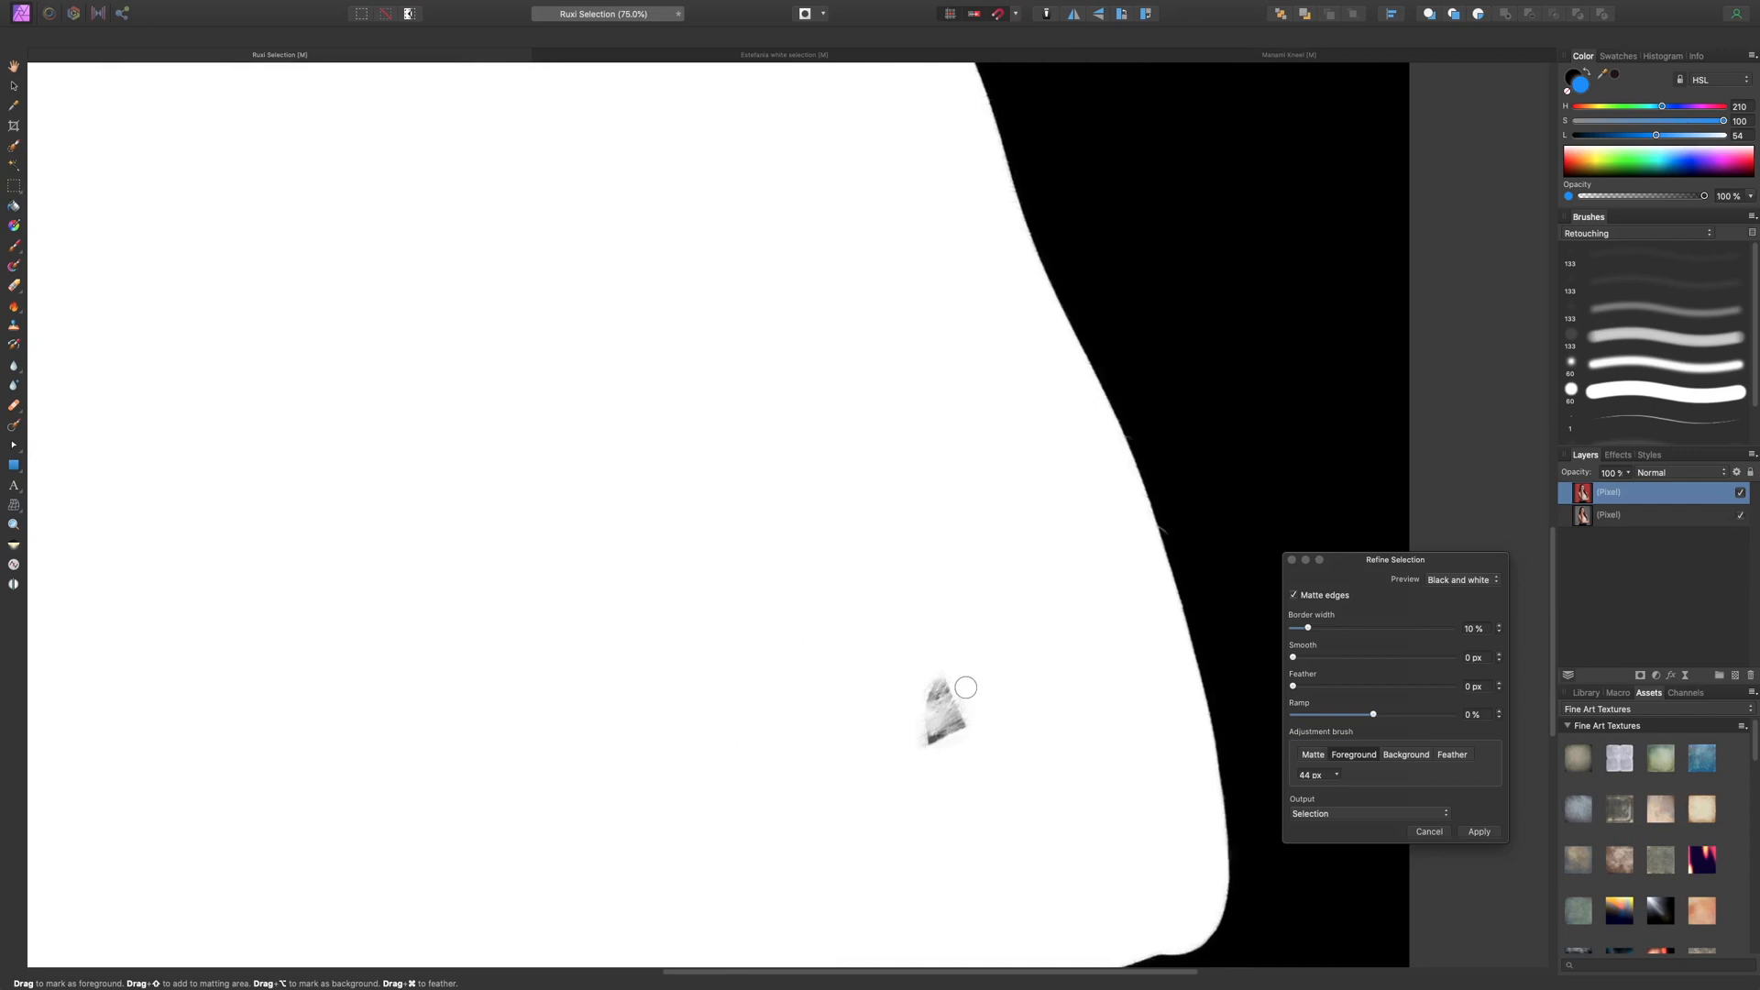
pyautogui.press('space')
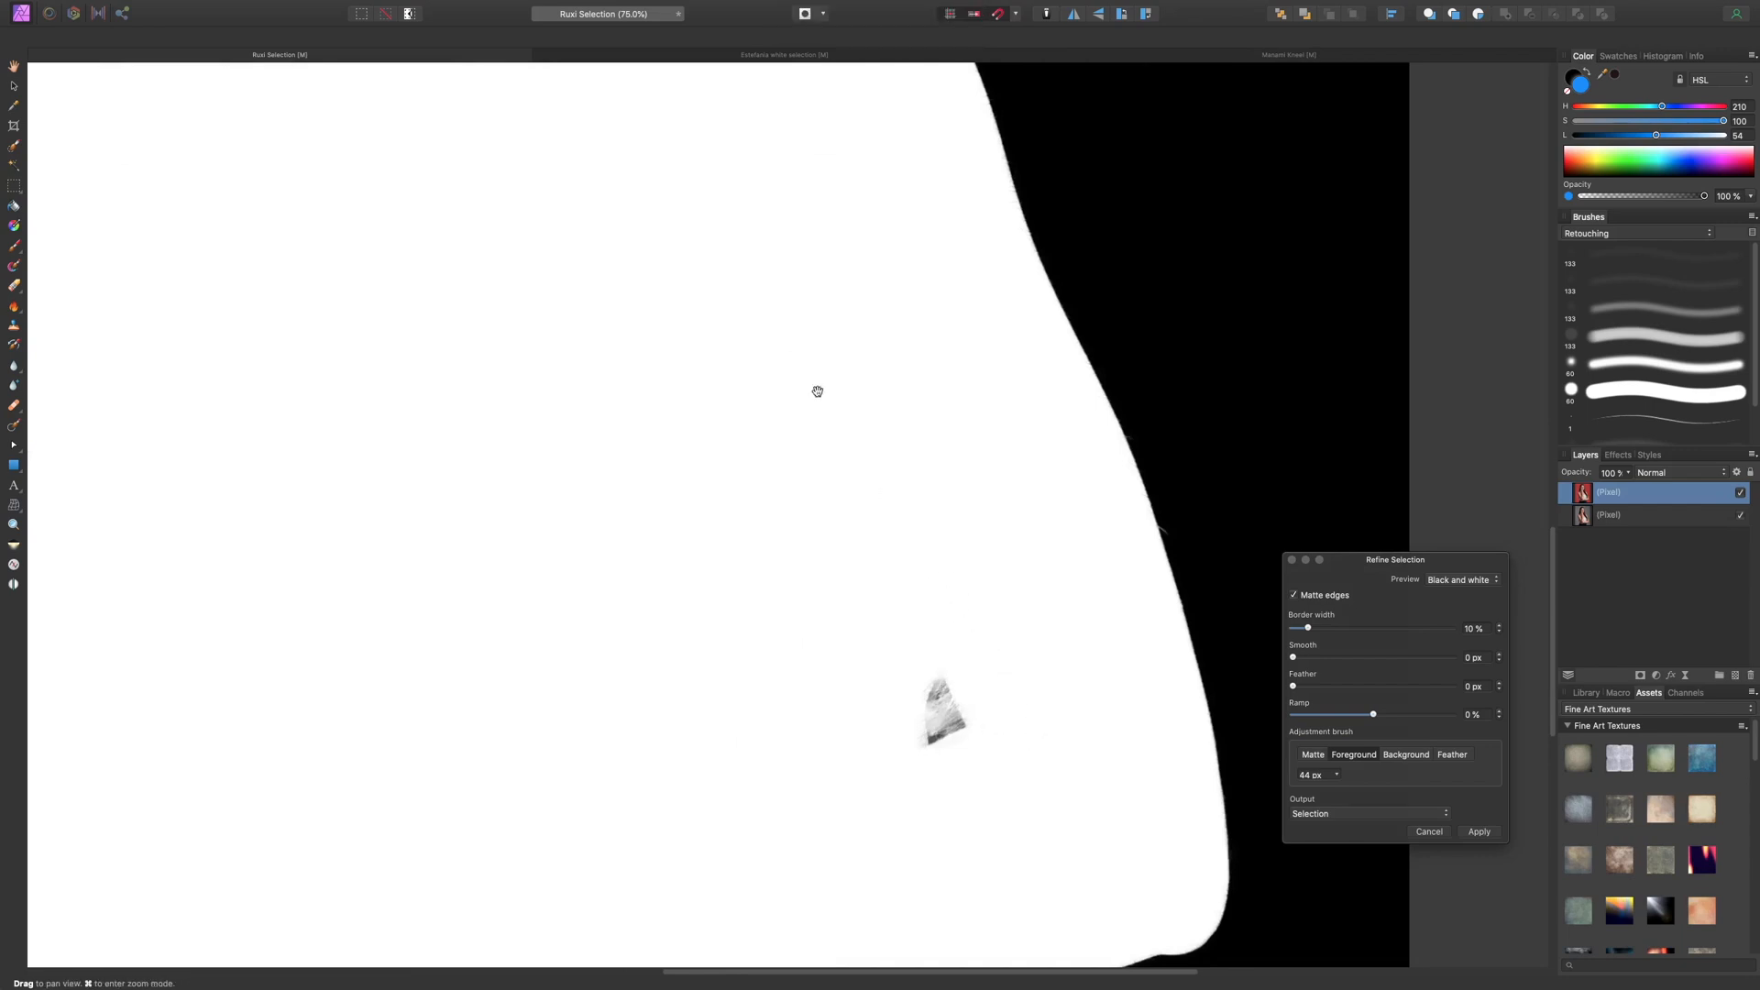
pyautogui.moveTo(817, 389)
pyautogui.mouseDown()
pyautogui.moveTo(826, 509)
pyautogui.moveTo(1018, 711)
pyautogui.moveTo(856, 766)
pyautogui.moveTo(943, 346)
pyautogui.mouseUp()
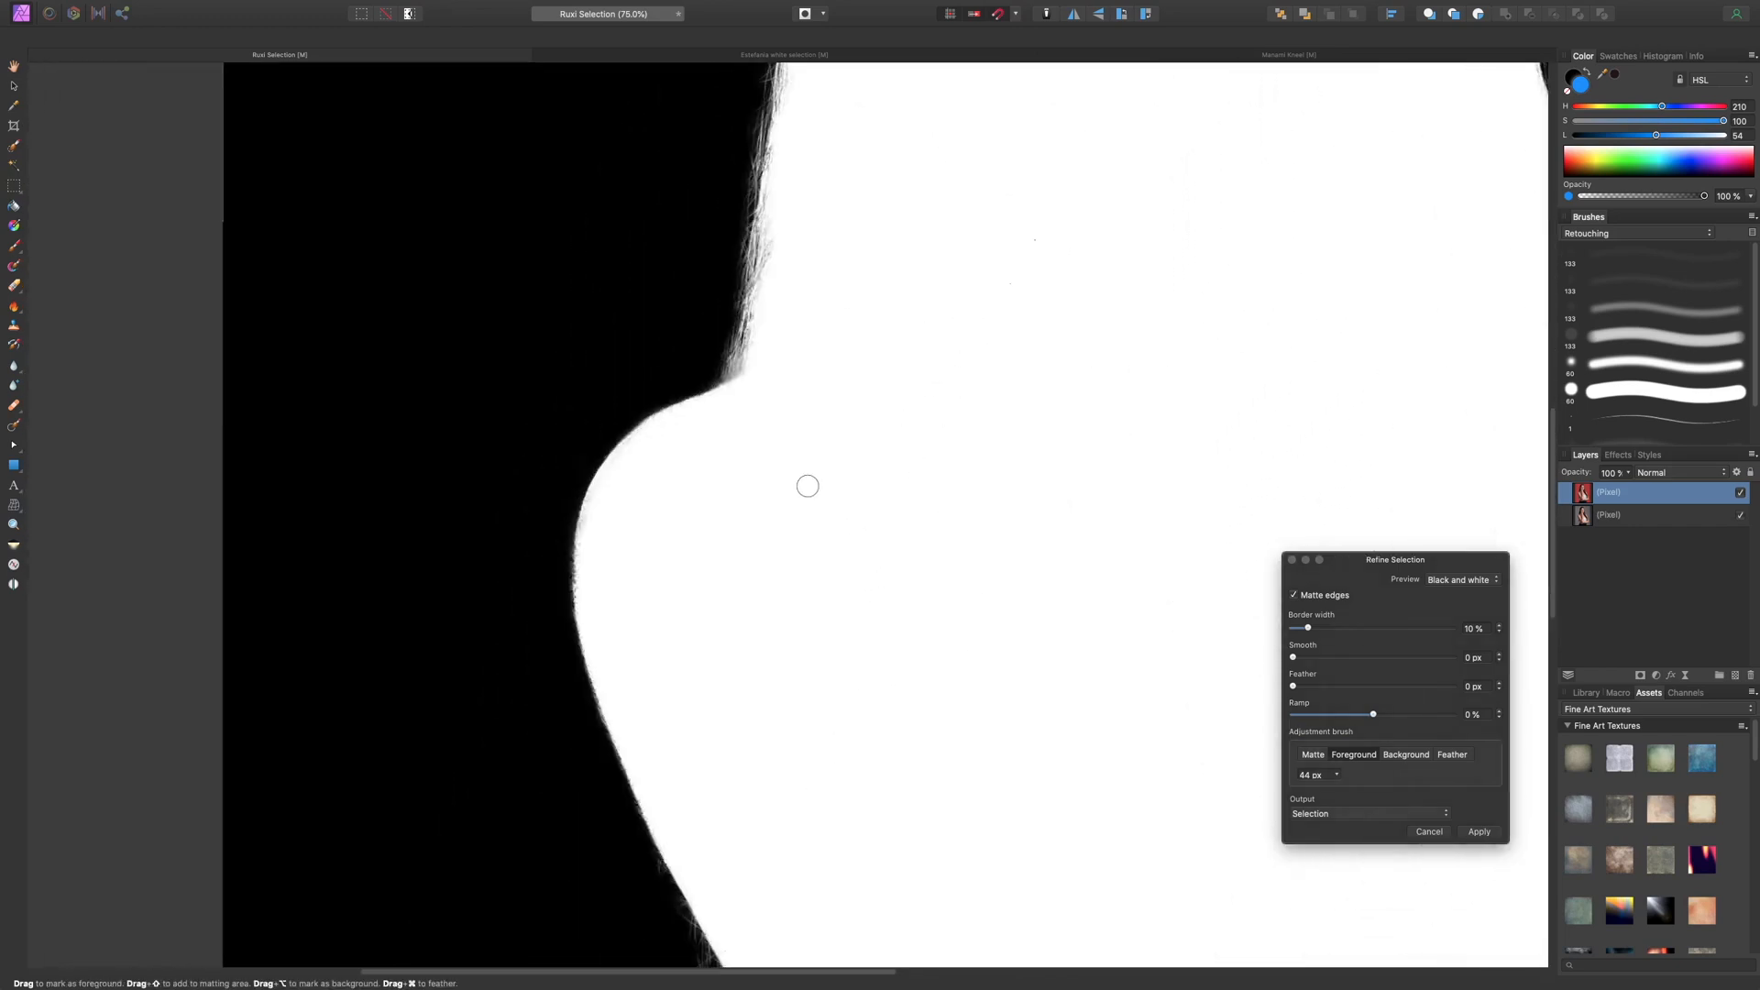
pyautogui.press('space')
pyautogui.moveTo(808, 486); pyautogui.dragTo(911, 624)
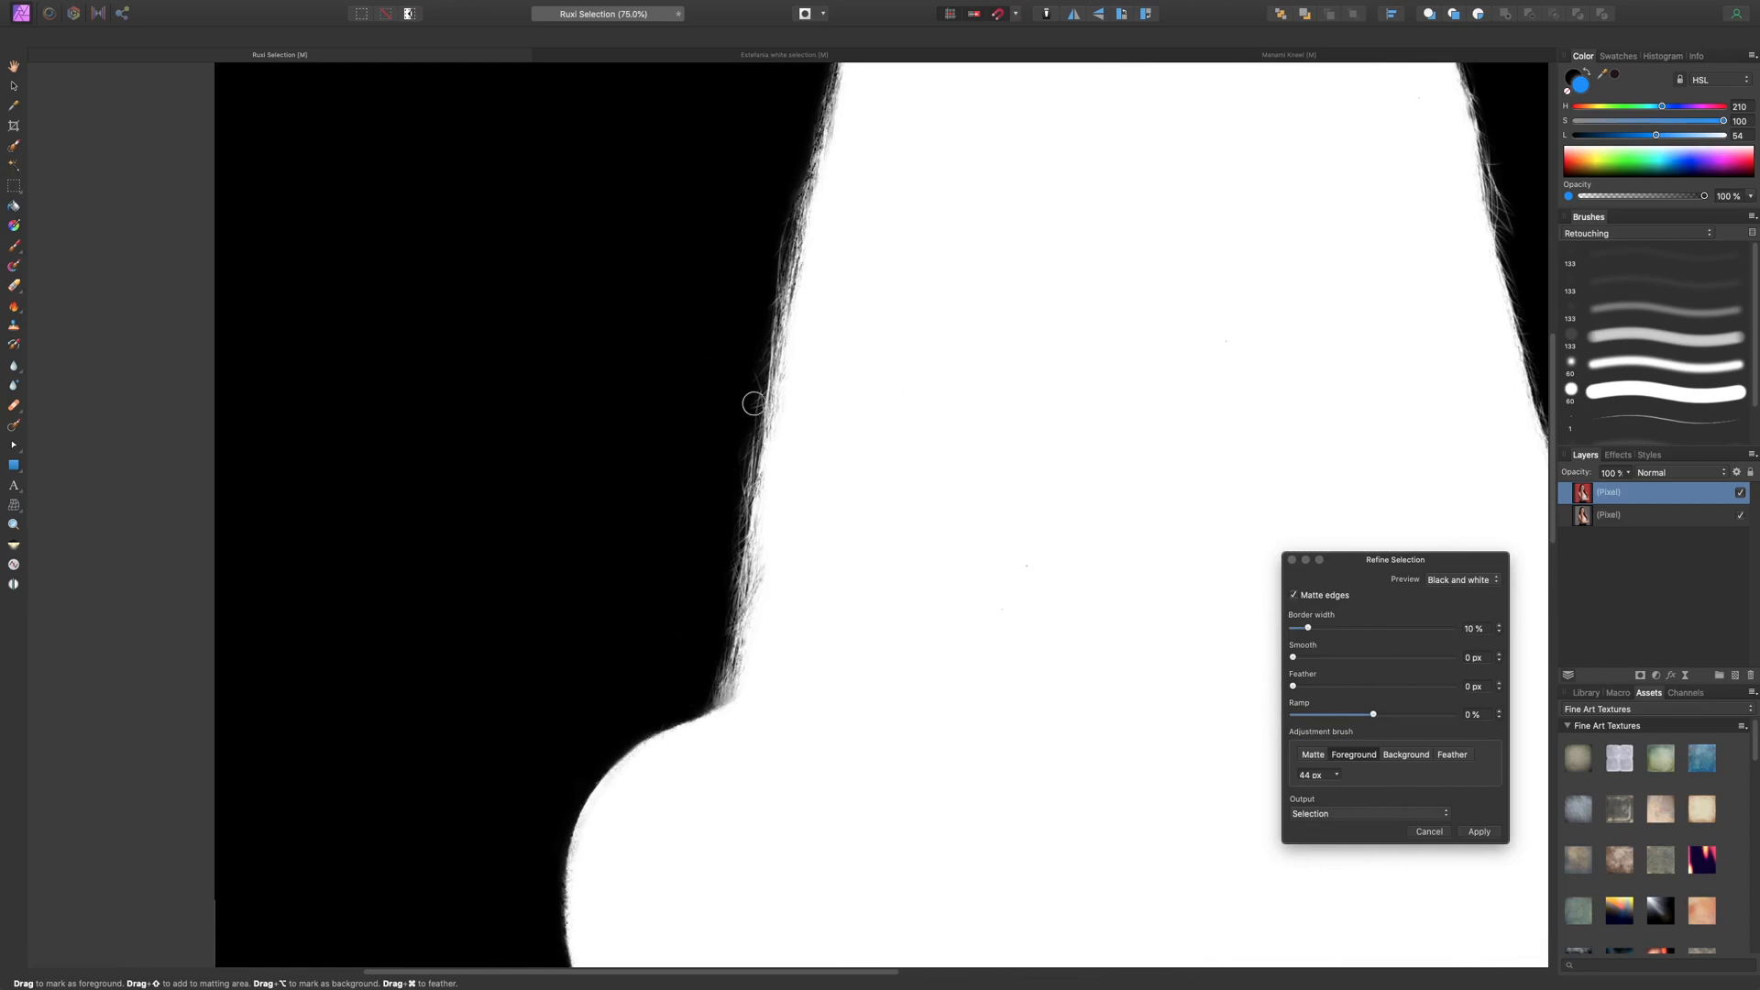
# - In the Overlay preview, paint the Matte brush over the fine flyaway hairs outside the long hair above the shoulder
pyautogui.click(1314, 757)
pyautogui.click(1485, 578)
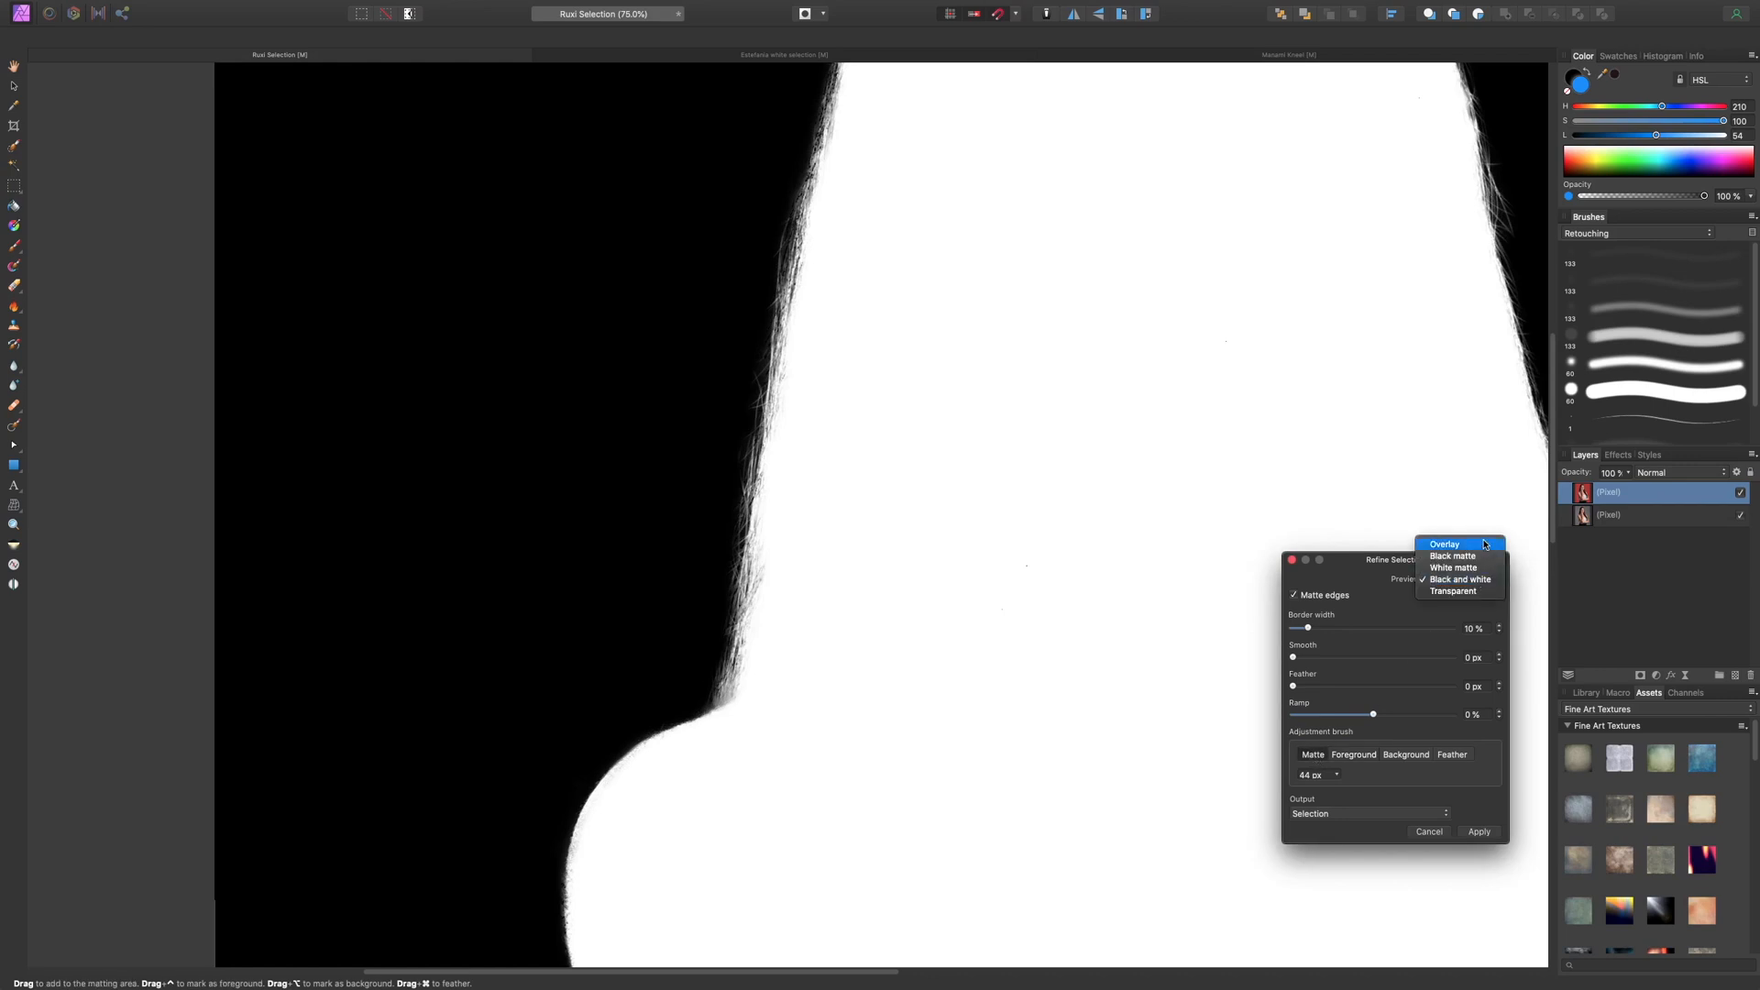
pyautogui.click(1472, 545)
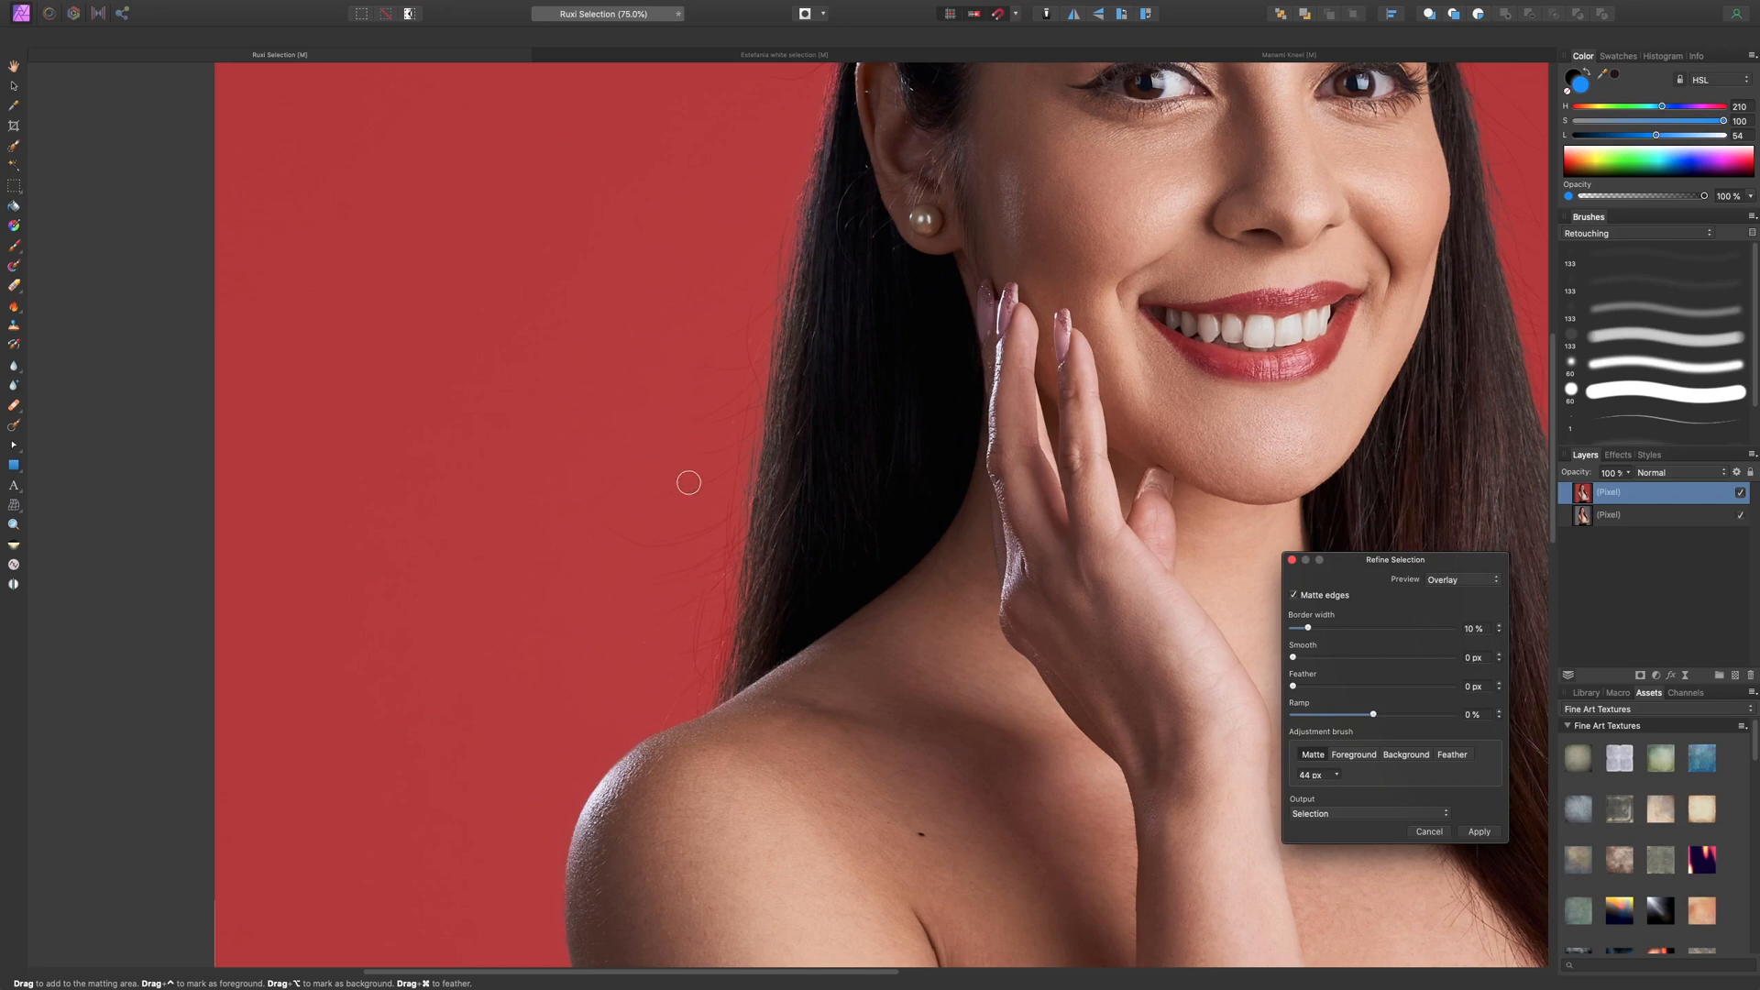
pyautogui.moveTo(740, 507)
pyautogui.mouseDown()
pyautogui.moveTo(597, 521)
pyautogui.moveTo(642, 515)
pyautogui.mouseUp()
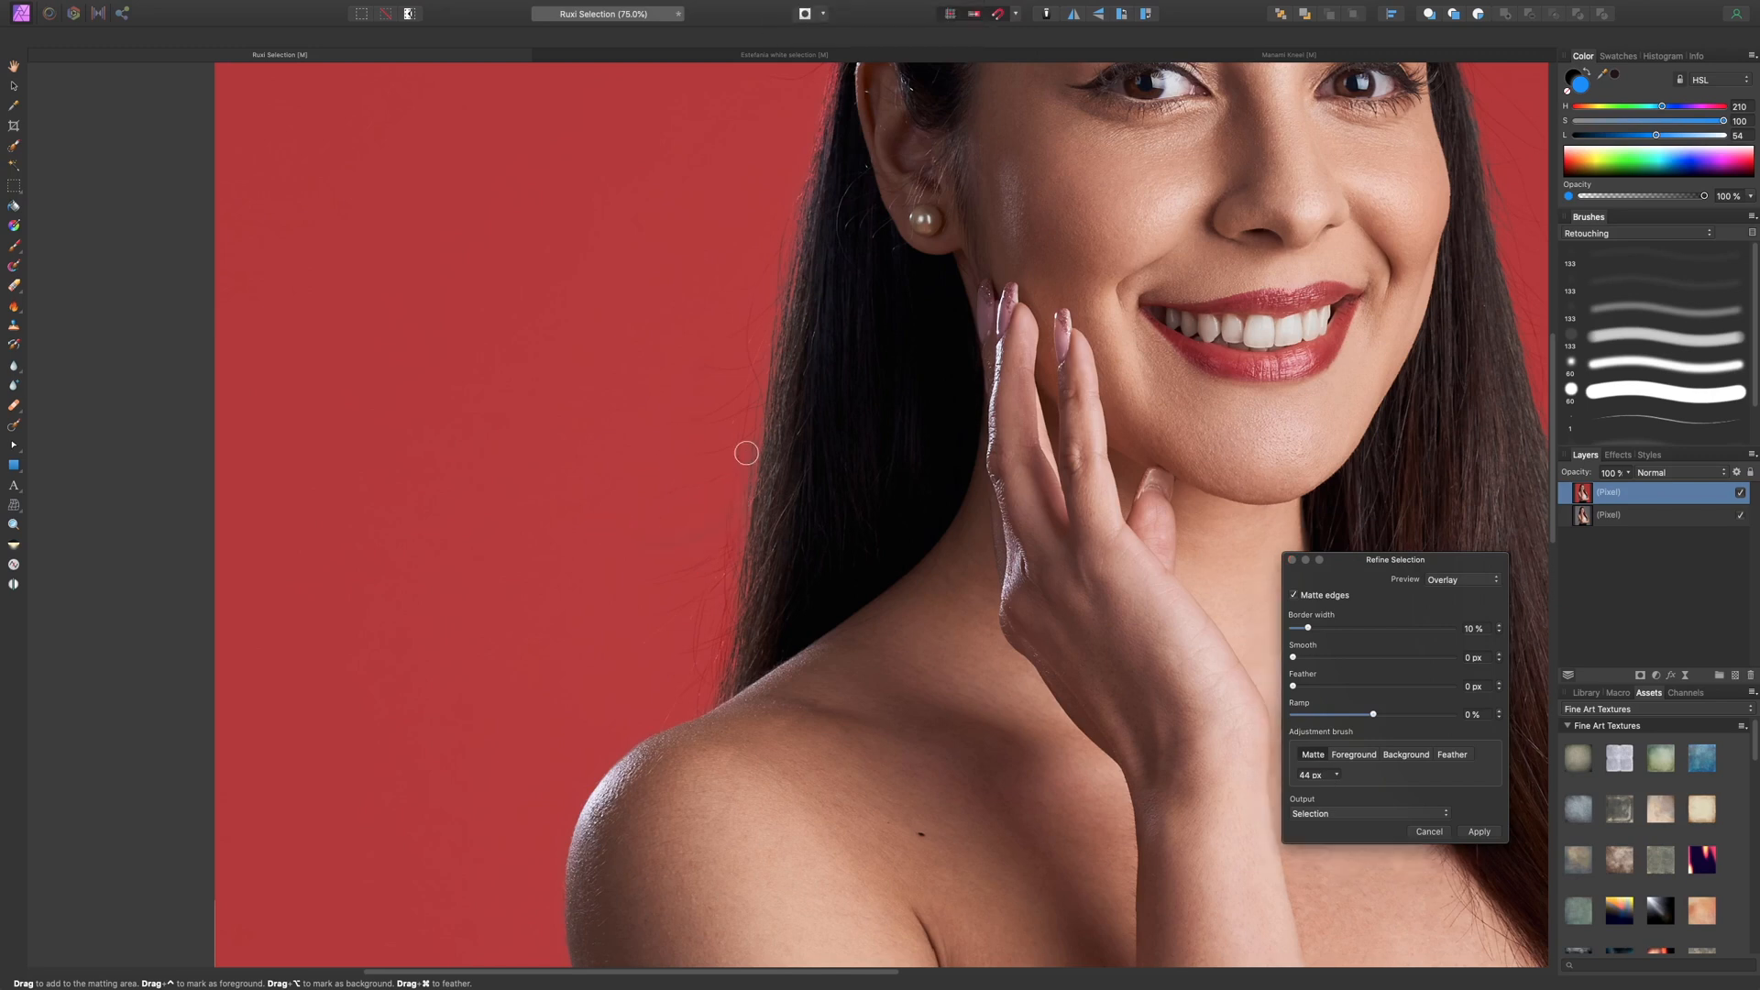
pyautogui.moveTo(747, 452)
pyautogui.mouseDown()
pyautogui.moveTo(696, 419)
pyautogui.moveTo(741, 376)
pyautogui.moveTo(722, 337)
pyautogui.moveTo(757, 321)
pyautogui.mouseUp()
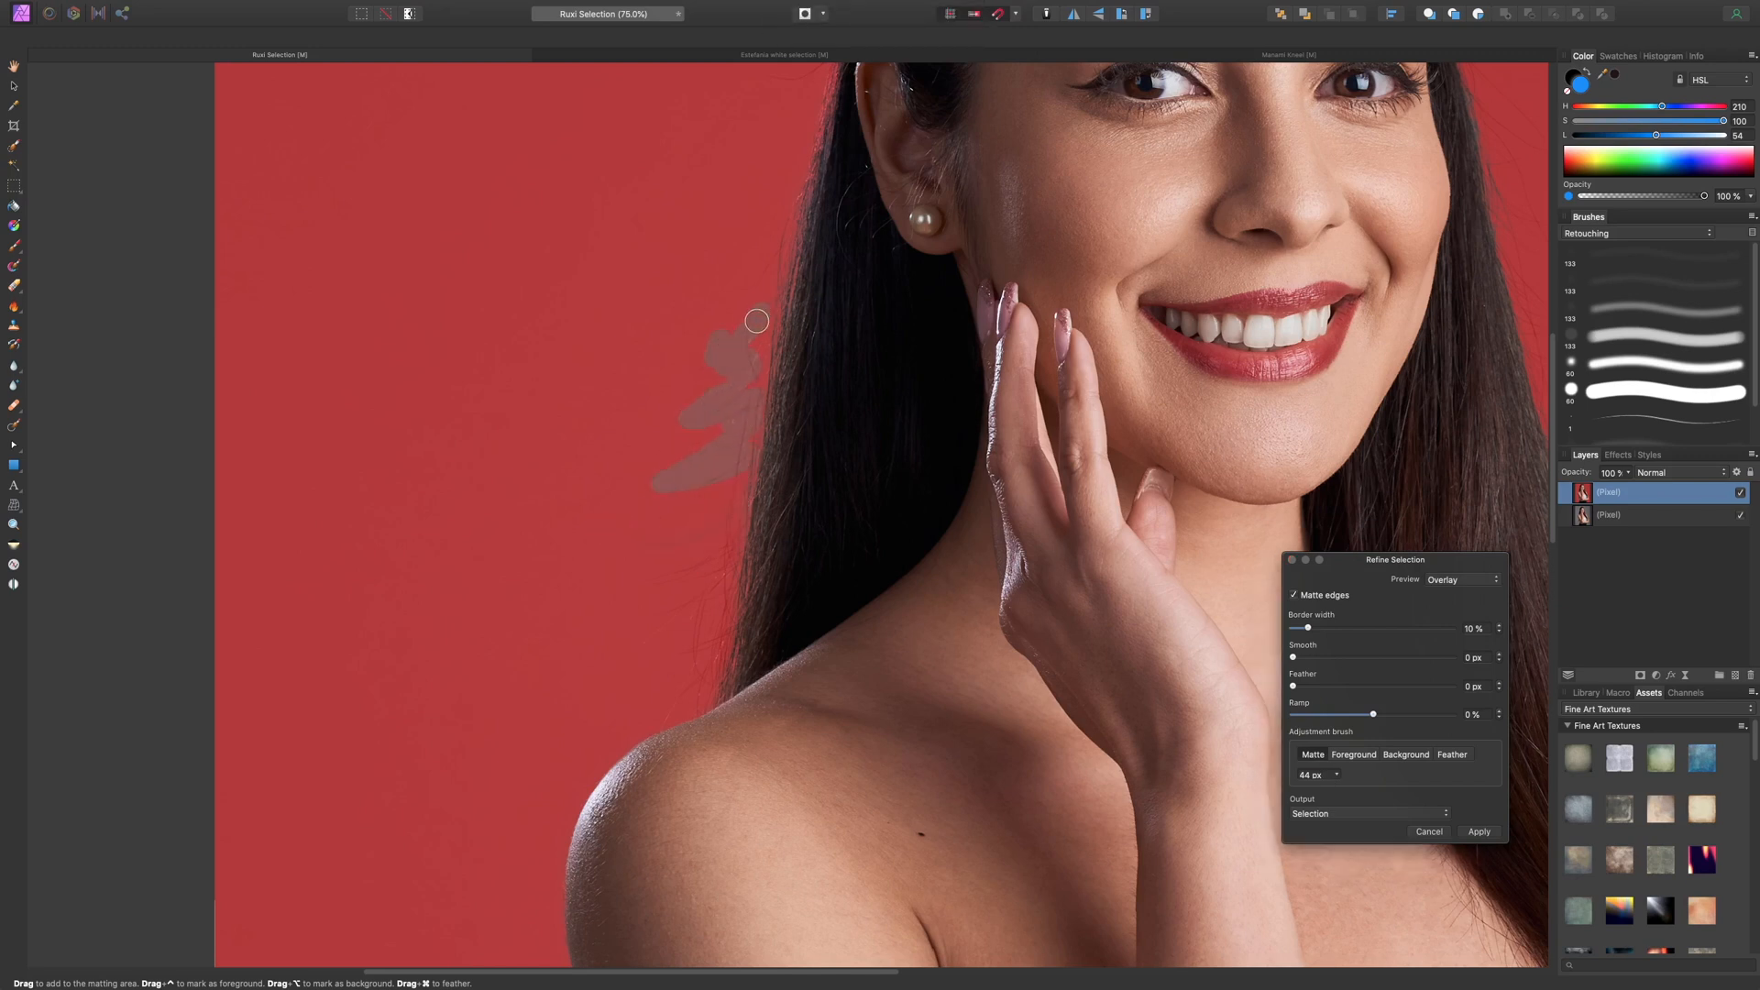
pyautogui.moveTo(738, 525)
pyautogui.mouseDown()
pyautogui.moveTo(659, 586)
pyautogui.moveTo(702, 575)
pyautogui.moveTo(691, 697)
pyautogui.mouseUp()
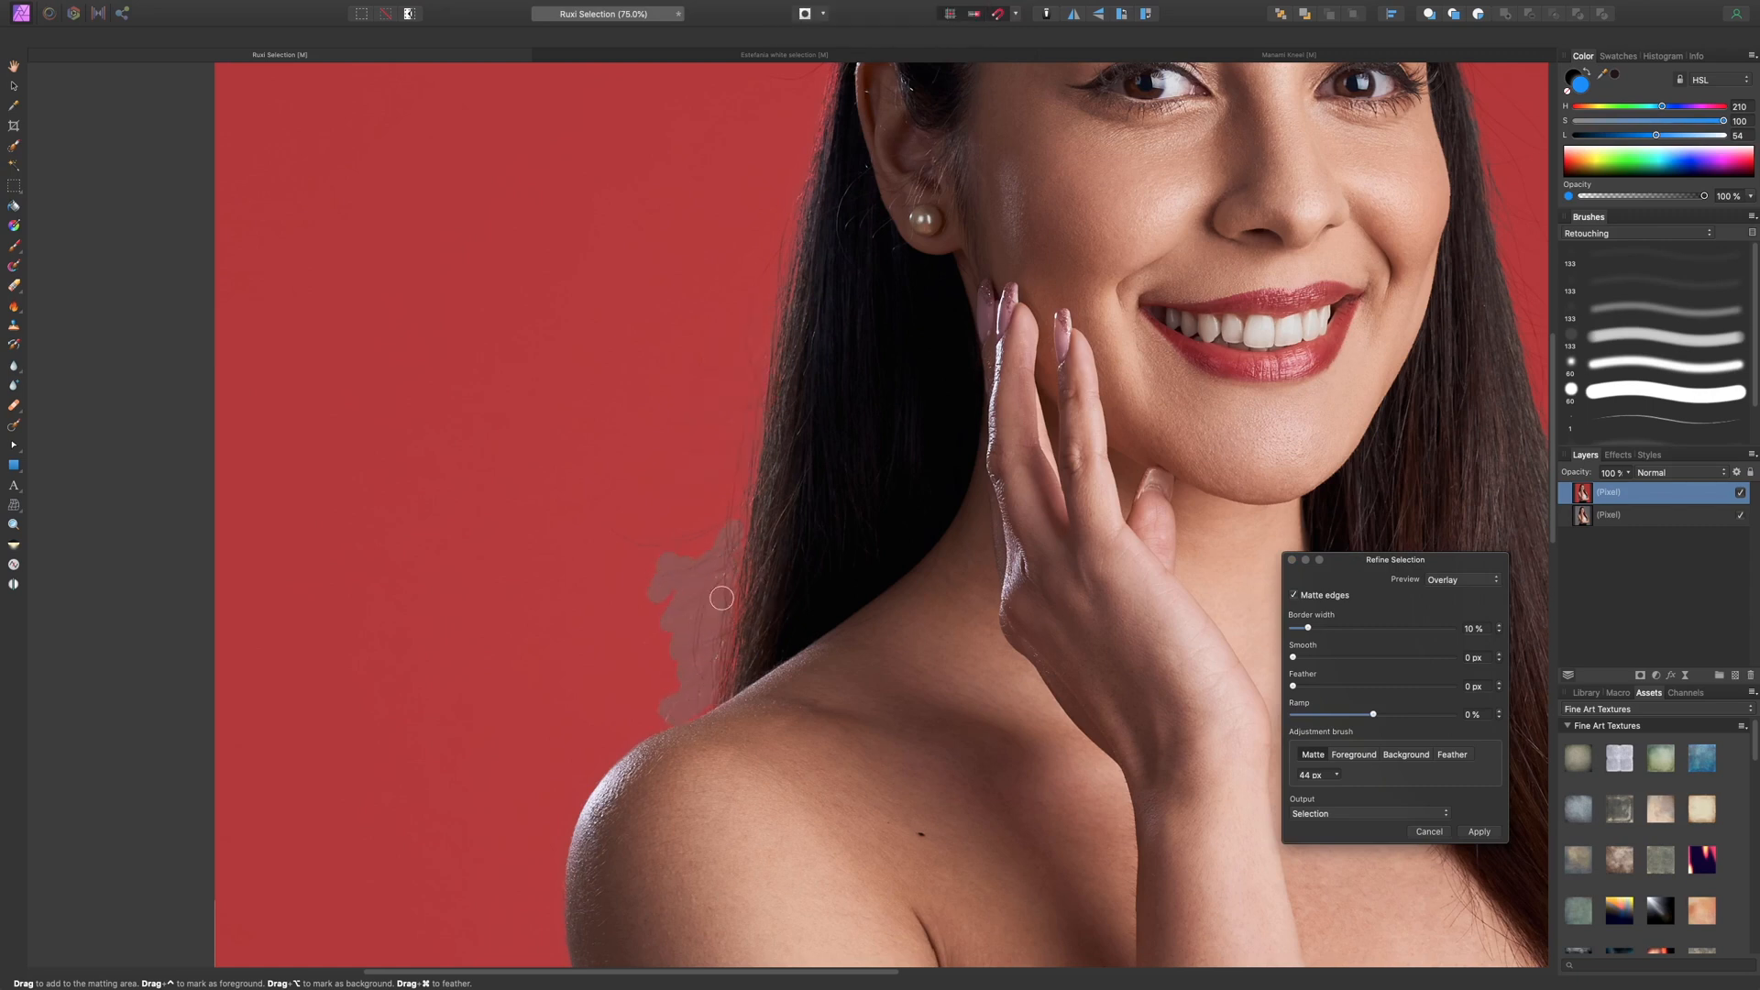
pyautogui.moveTo(677, 627); pyautogui.dragTo(722, 604)
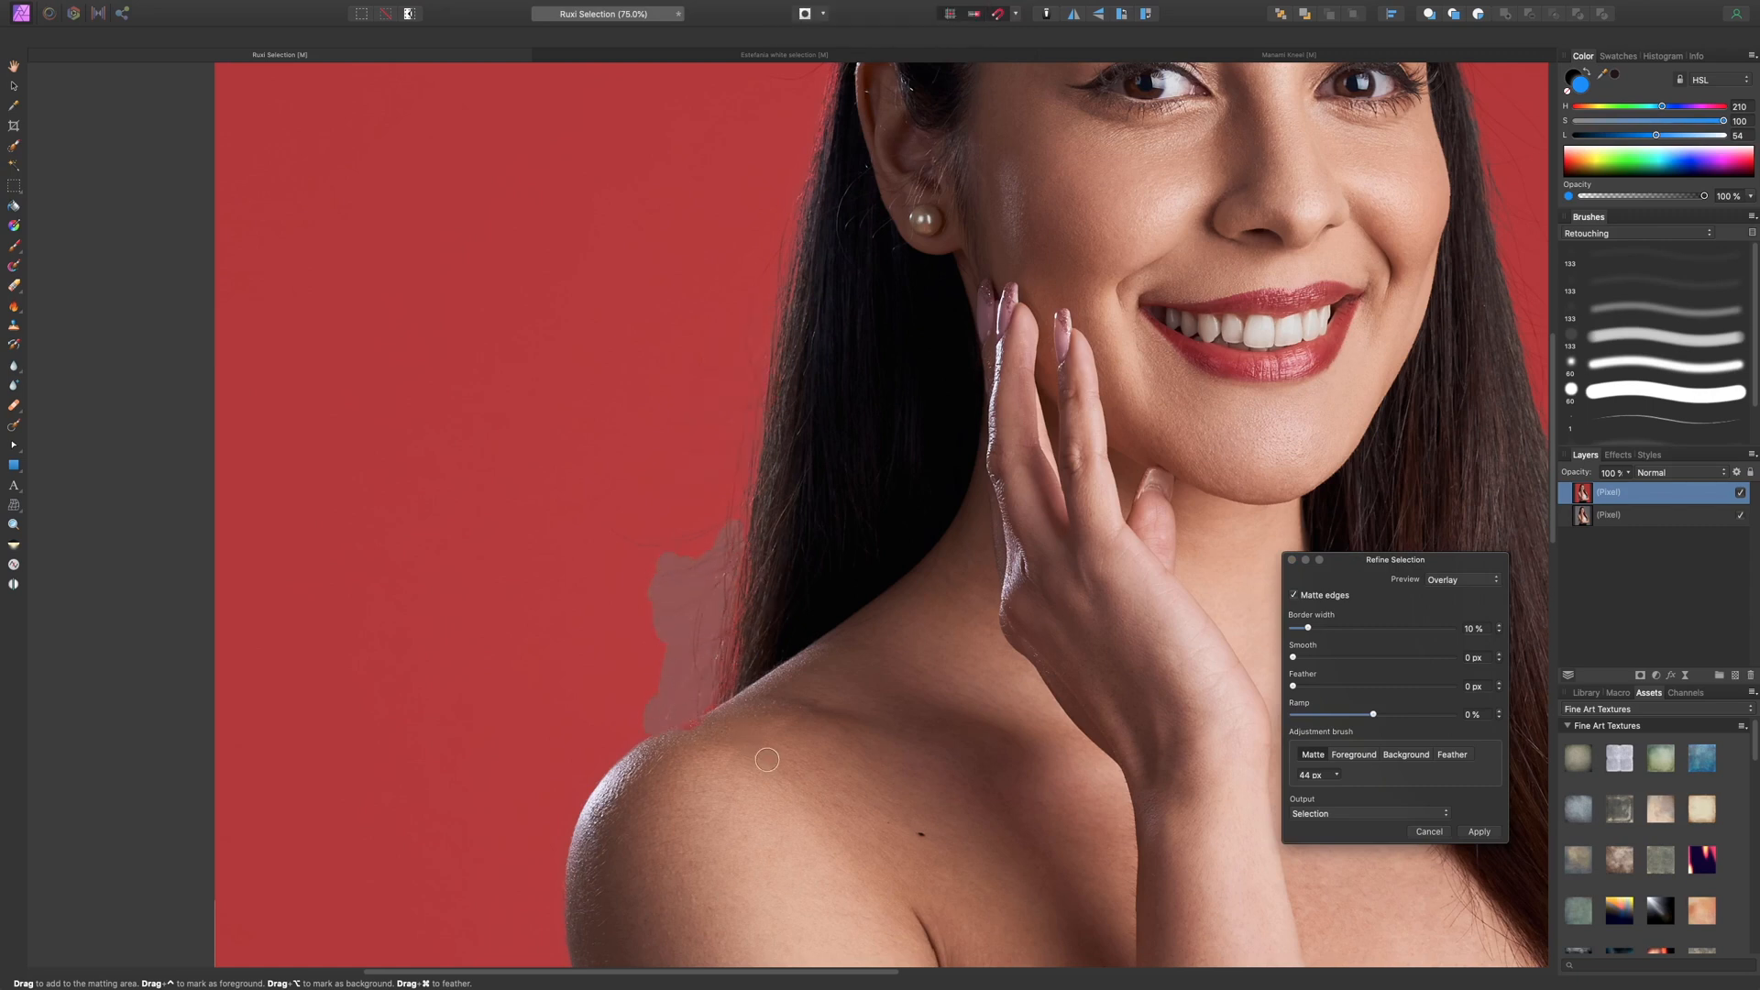
pyautogui.moveTo(743, 506); pyautogui.dragTo(662, 541)
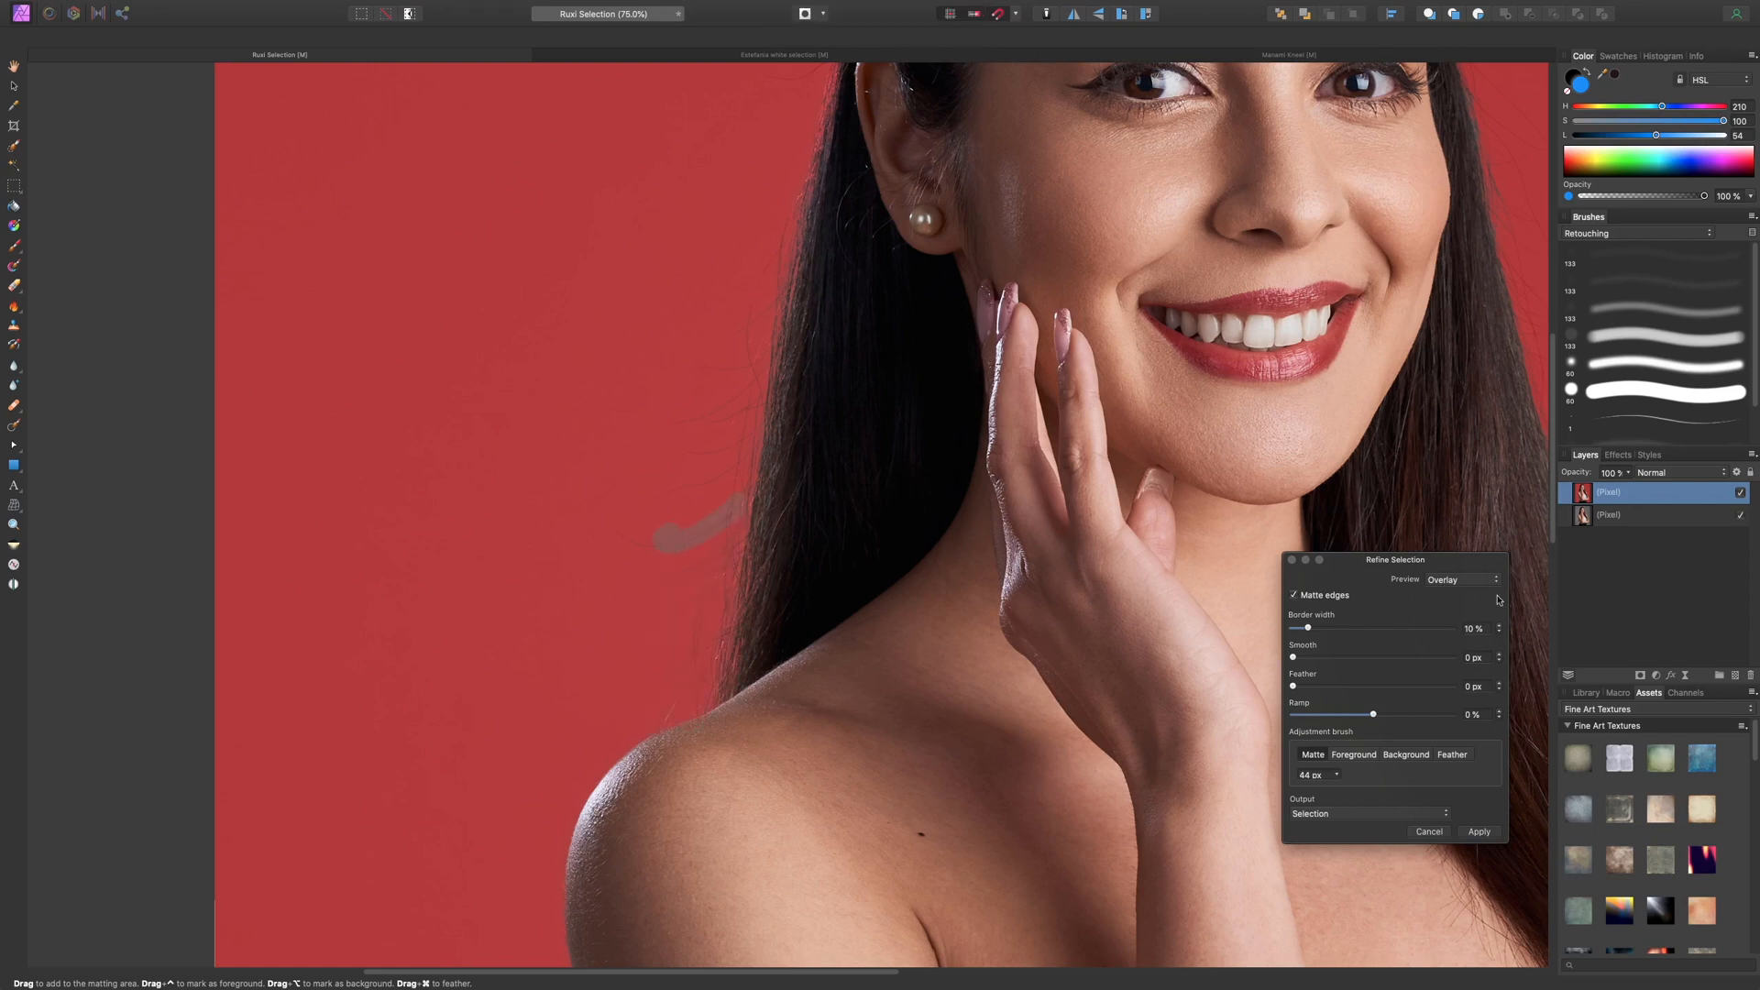
# - Check the flyaway hairs and the hair edge up to the head in the Black and white preview
pyautogui.click(1465, 579)
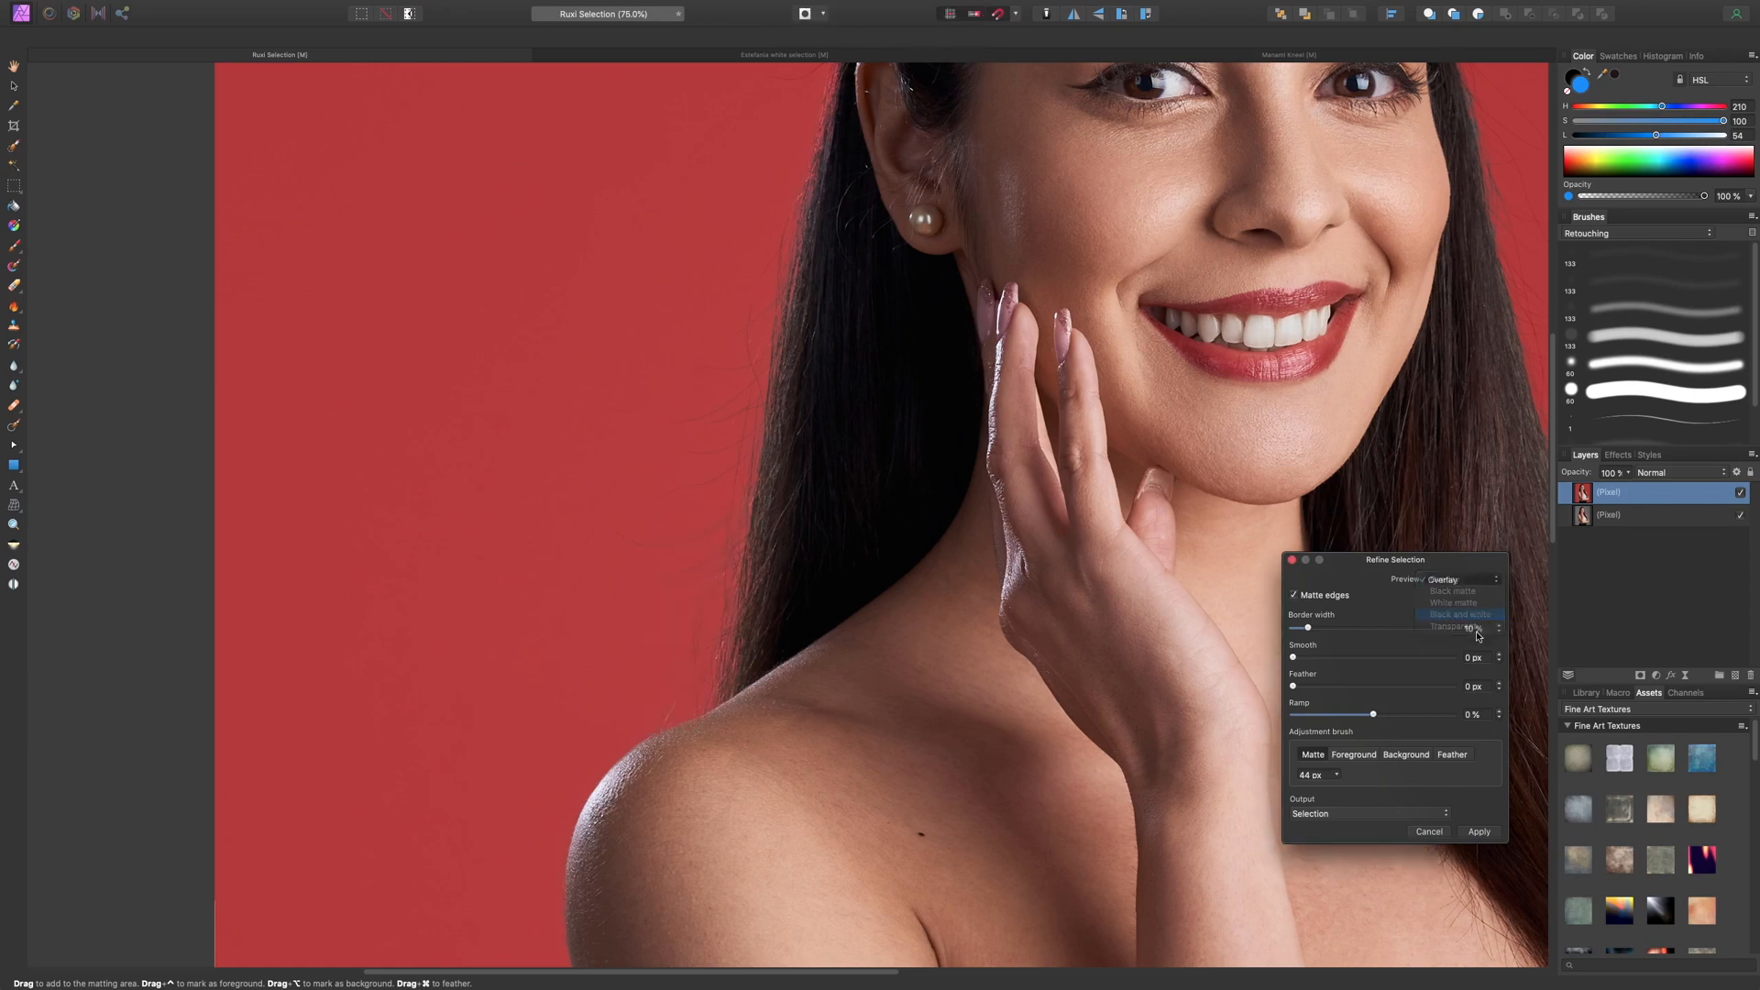
pyautogui.click(1465, 615)
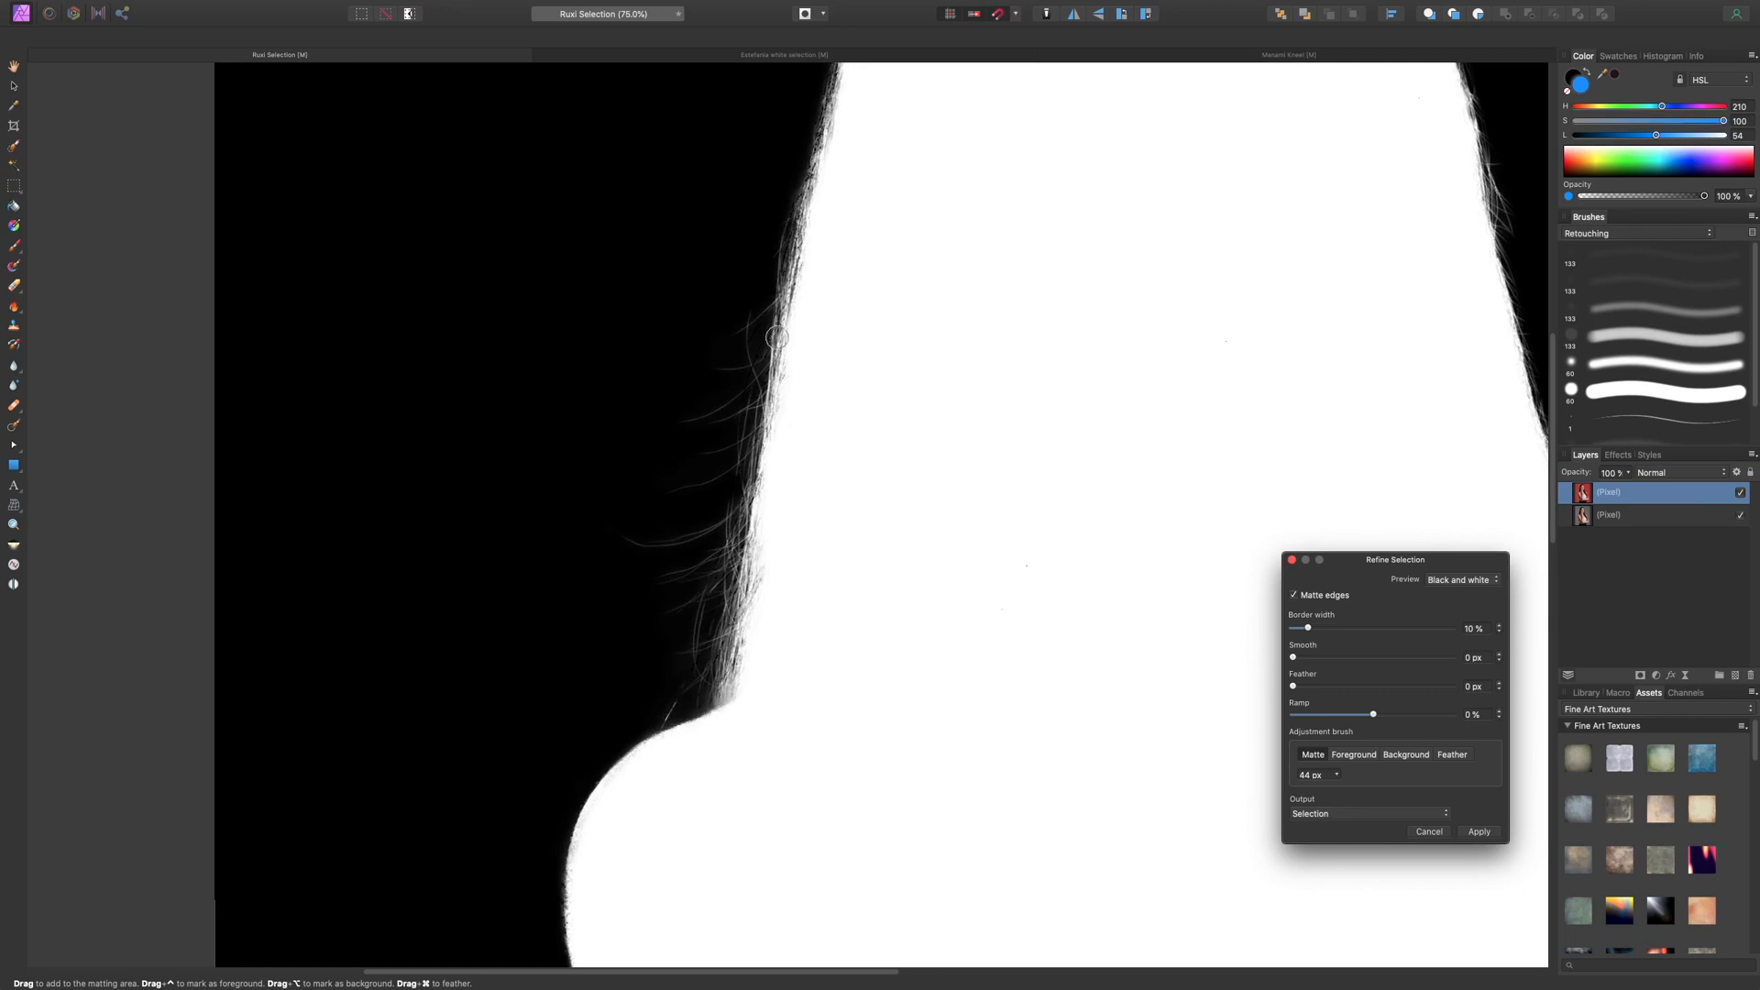
pyautogui.moveTo(708, 631); pyautogui.dragTo(787, 321)
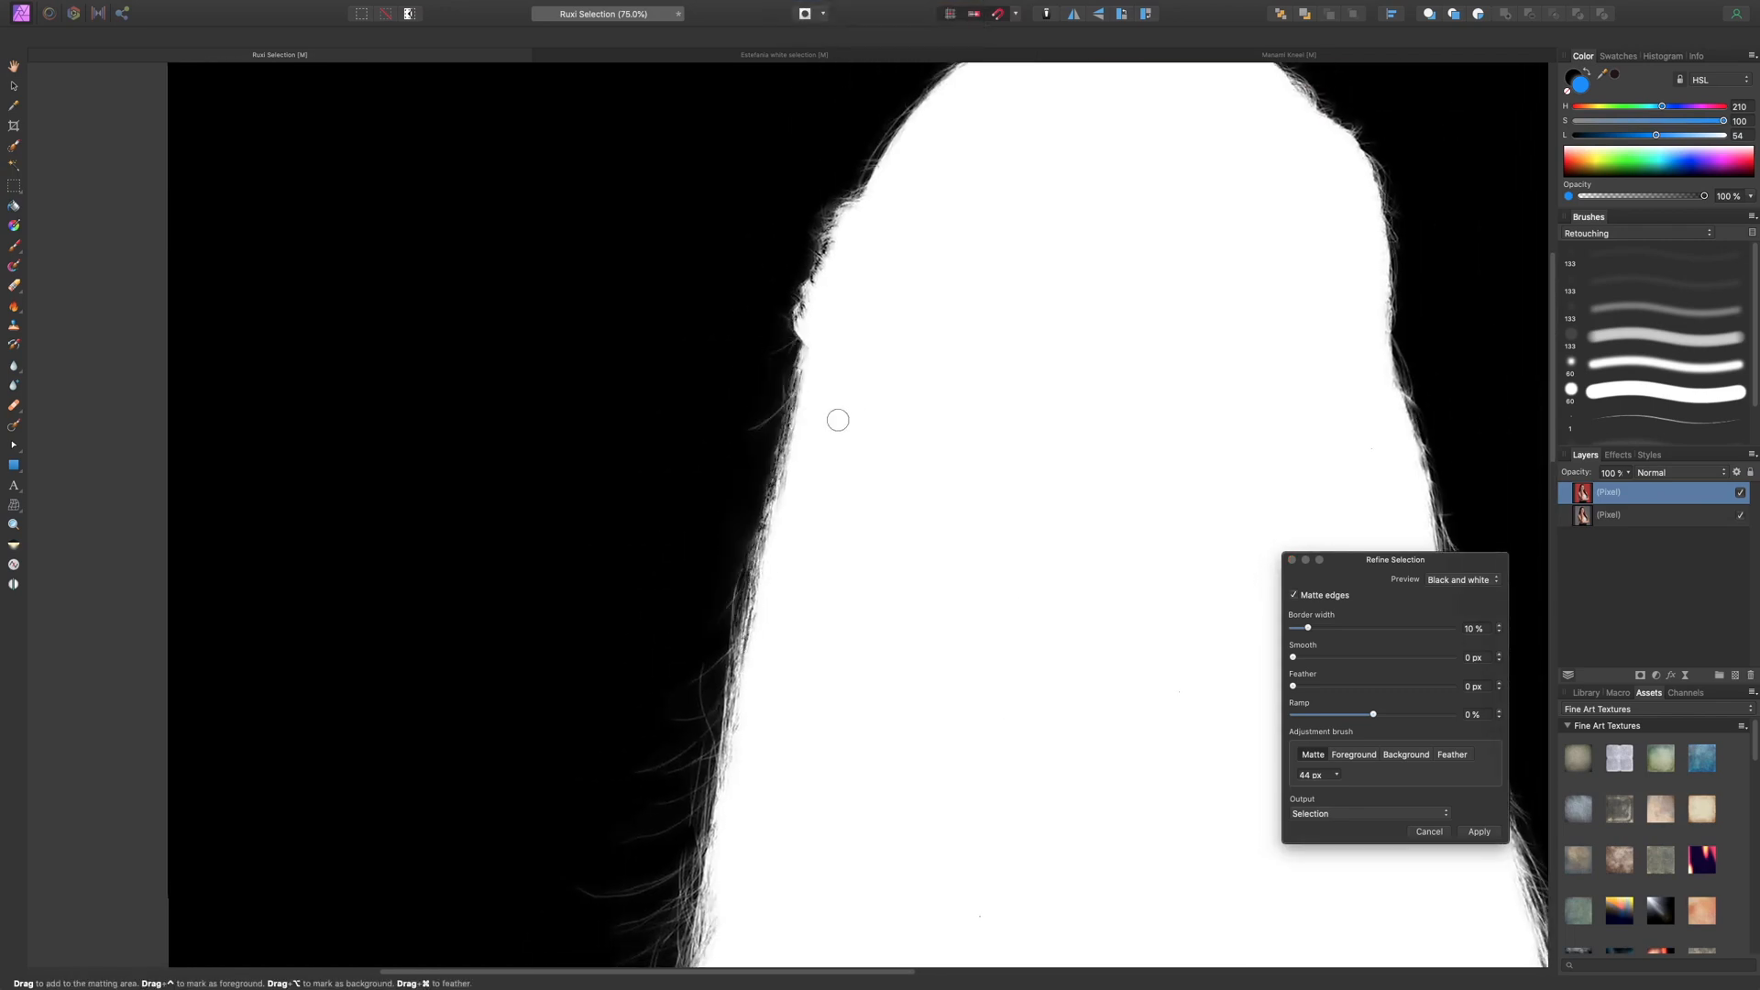
# - Switch to the Overlay preview and paint the Matte brush over the flyaway hairs beside the pinned-back hair and above the visible ear
pyautogui.click(1476, 579)
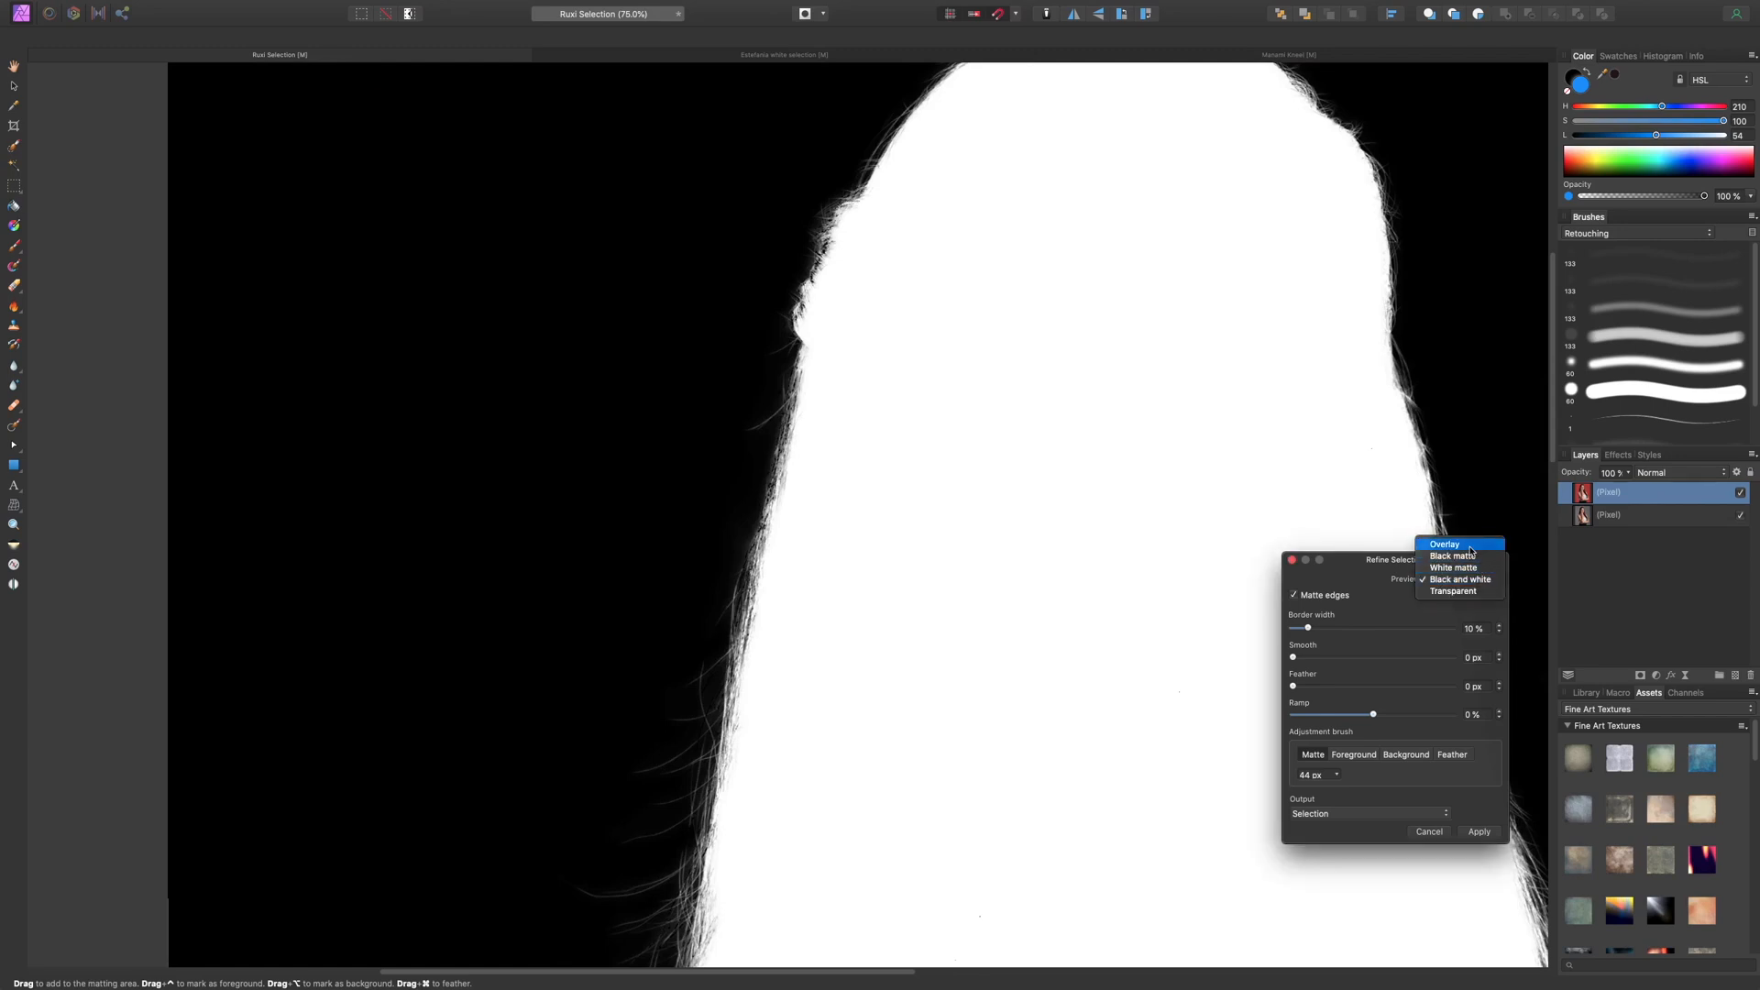
pyautogui.click(1453, 543)
pyautogui.scroll(5, 890, 482)
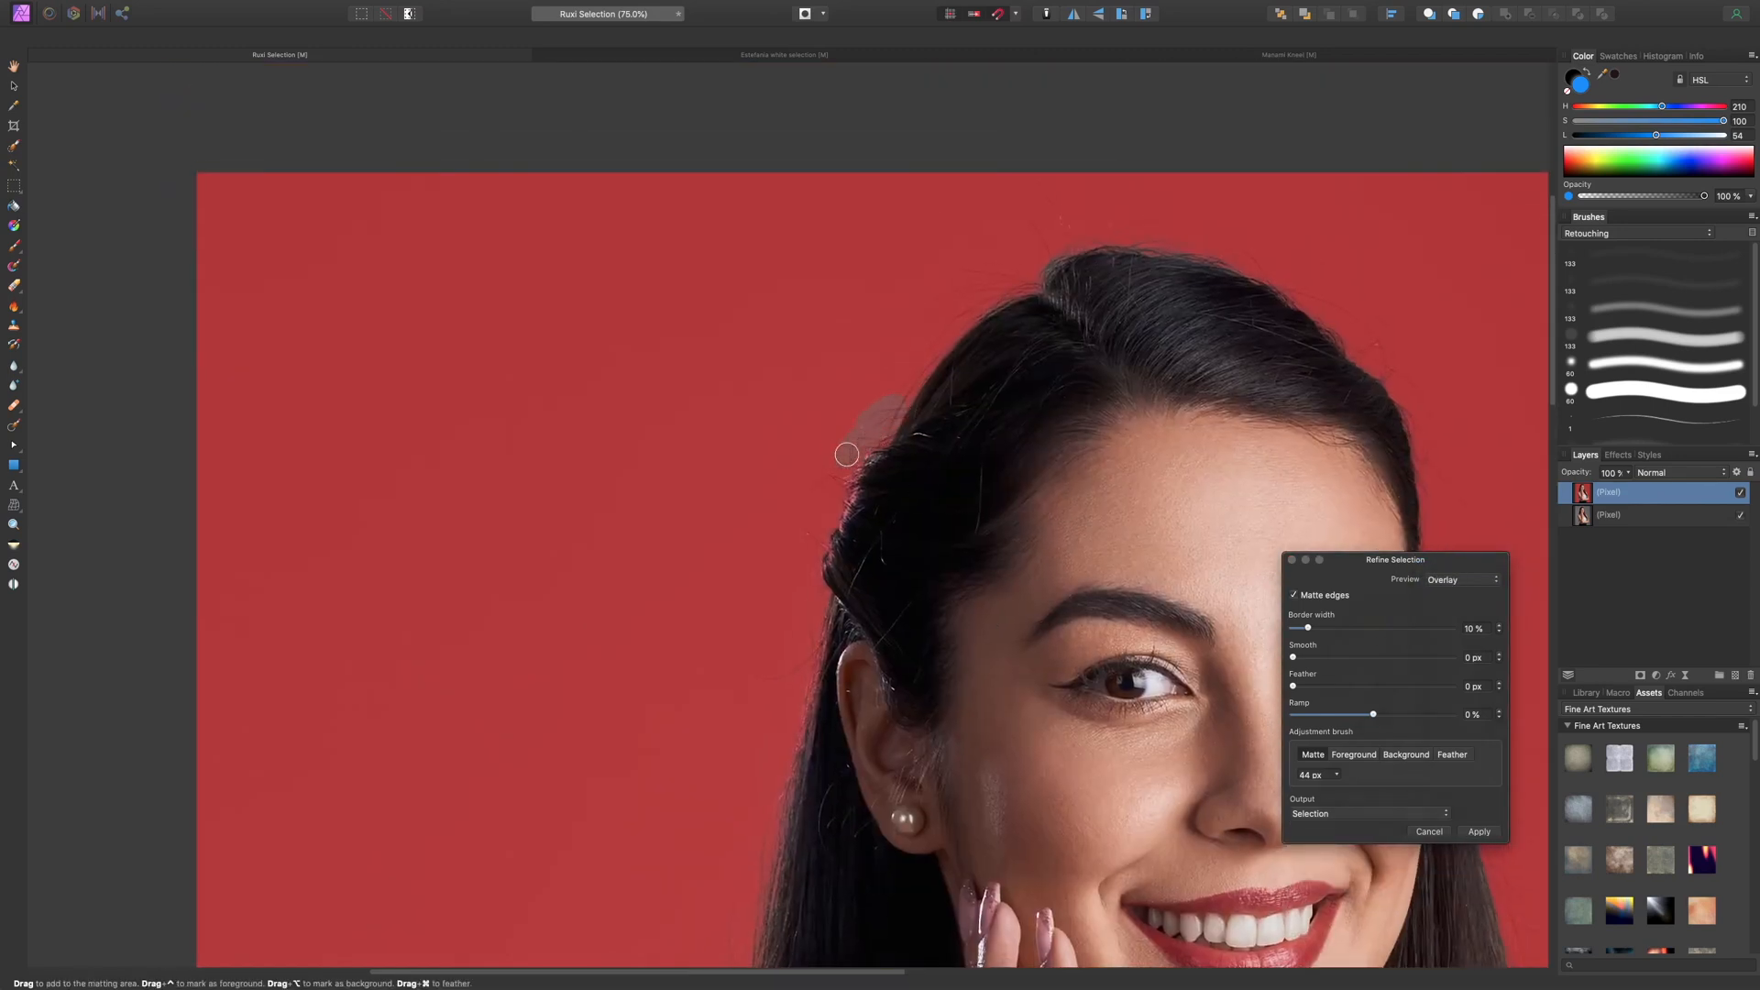
pyautogui.moveTo(846, 454)
pyautogui.mouseDown()
pyautogui.moveTo(775, 535)
pyautogui.moveTo(849, 499)
pyautogui.mouseUp()
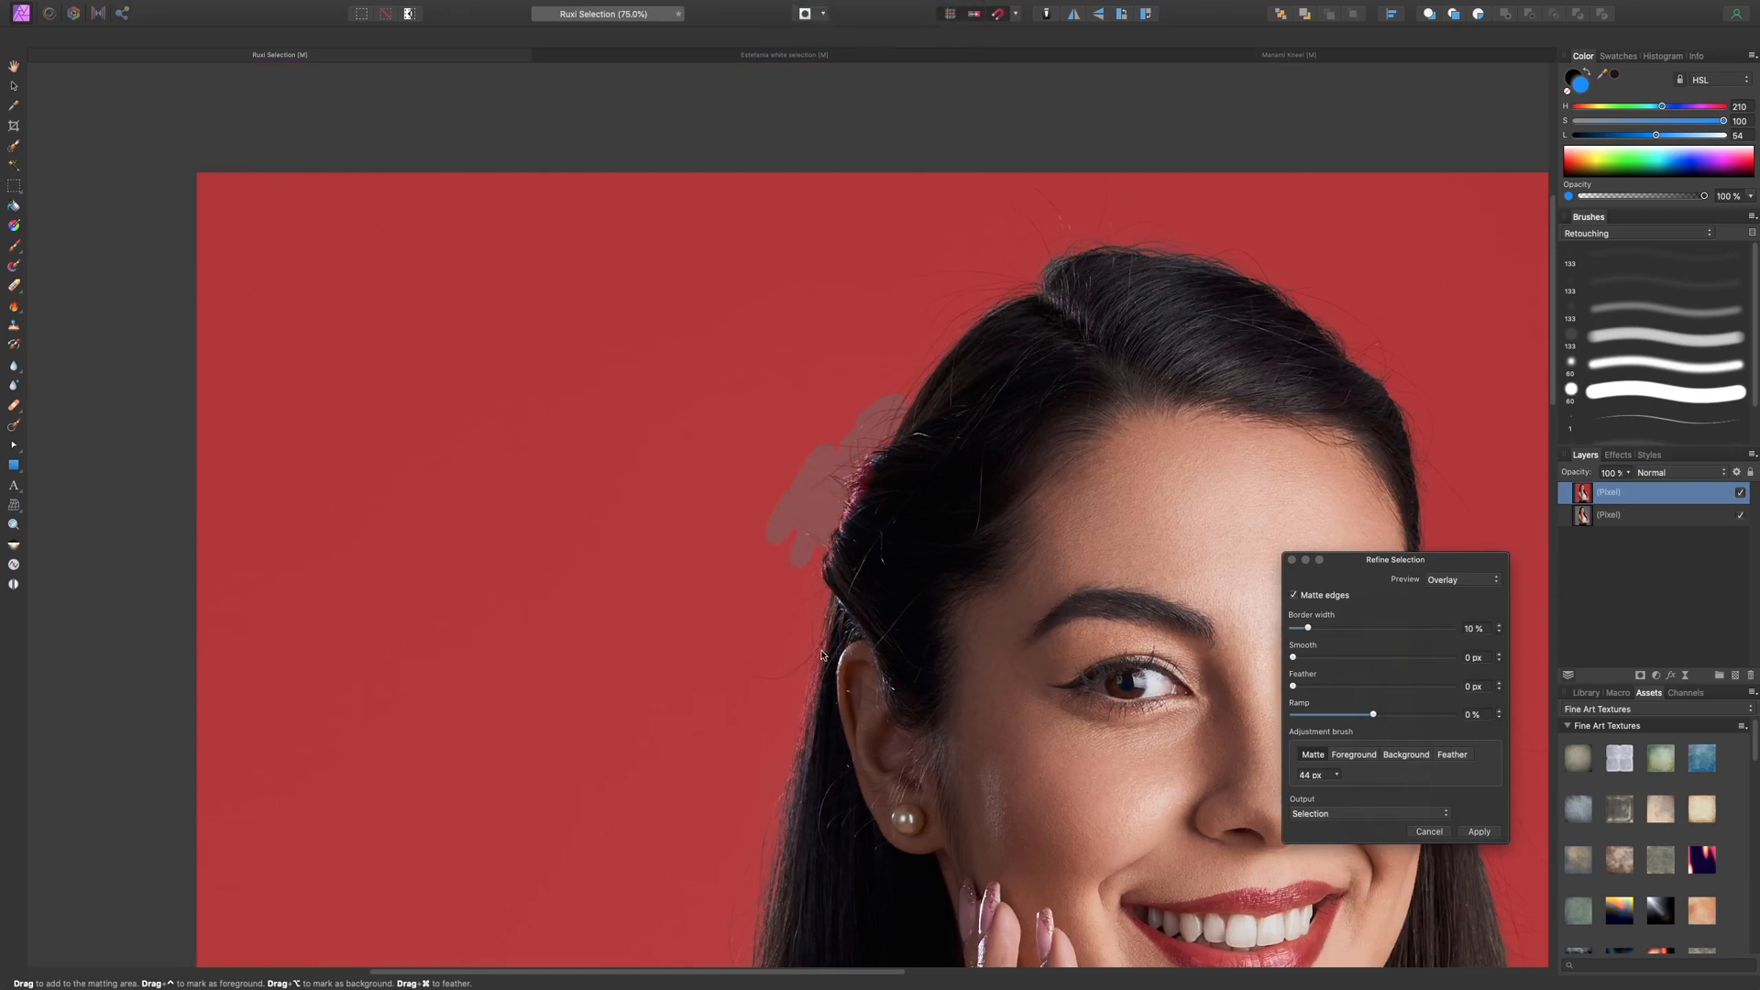
pyautogui.moveTo(820, 646)
pyautogui.mouseDown()
pyautogui.moveTo(759, 682)
pyautogui.moveTo(795, 607)
pyautogui.moveTo(833, 596)
pyautogui.moveTo(1007, 434)
pyautogui.moveTo(932, 545)
pyautogui.moveTo(834, 489)
pyautogui.moveTo(834, 458)
pyautogui.moveTo(795, 448)
pyautogui.moveTo(892, 447)
pyautogui.moveTo(867, 479)
pyautogui.moveTo(878, 359)
pyautogui.moveTo(925, 412)
pyautogui.moveTo(928, 351)
pyautogui.mouseUp()
# - Paint the Matte brush over the flyaway hairs outside the crown and forehead, on the side of the head opposite the visible ear
pyautogui.scroll(5, 972, 496)
pyautogui.hscroll(3, 972, 495)
pyautogui.moveTo(1026, 403)
pyautogui.mouseDown()
pyautogui.moveTo(1030, 378)
pyautogui.moveTo(1045, 428)
pyautogui.mouseUp()
pyautogui.moveTo(1199, 452)
pyautogui.mouseDown()
pyautogui.moveTo(896, 376)
pyautogui.moveTo(1057, 491)
pyautogui.moveTo(1079, 531)
pyautogui.moveTo(1031, 495)
pyautogui.moveTo(1102, 613)
pyautogui.mouseUp()
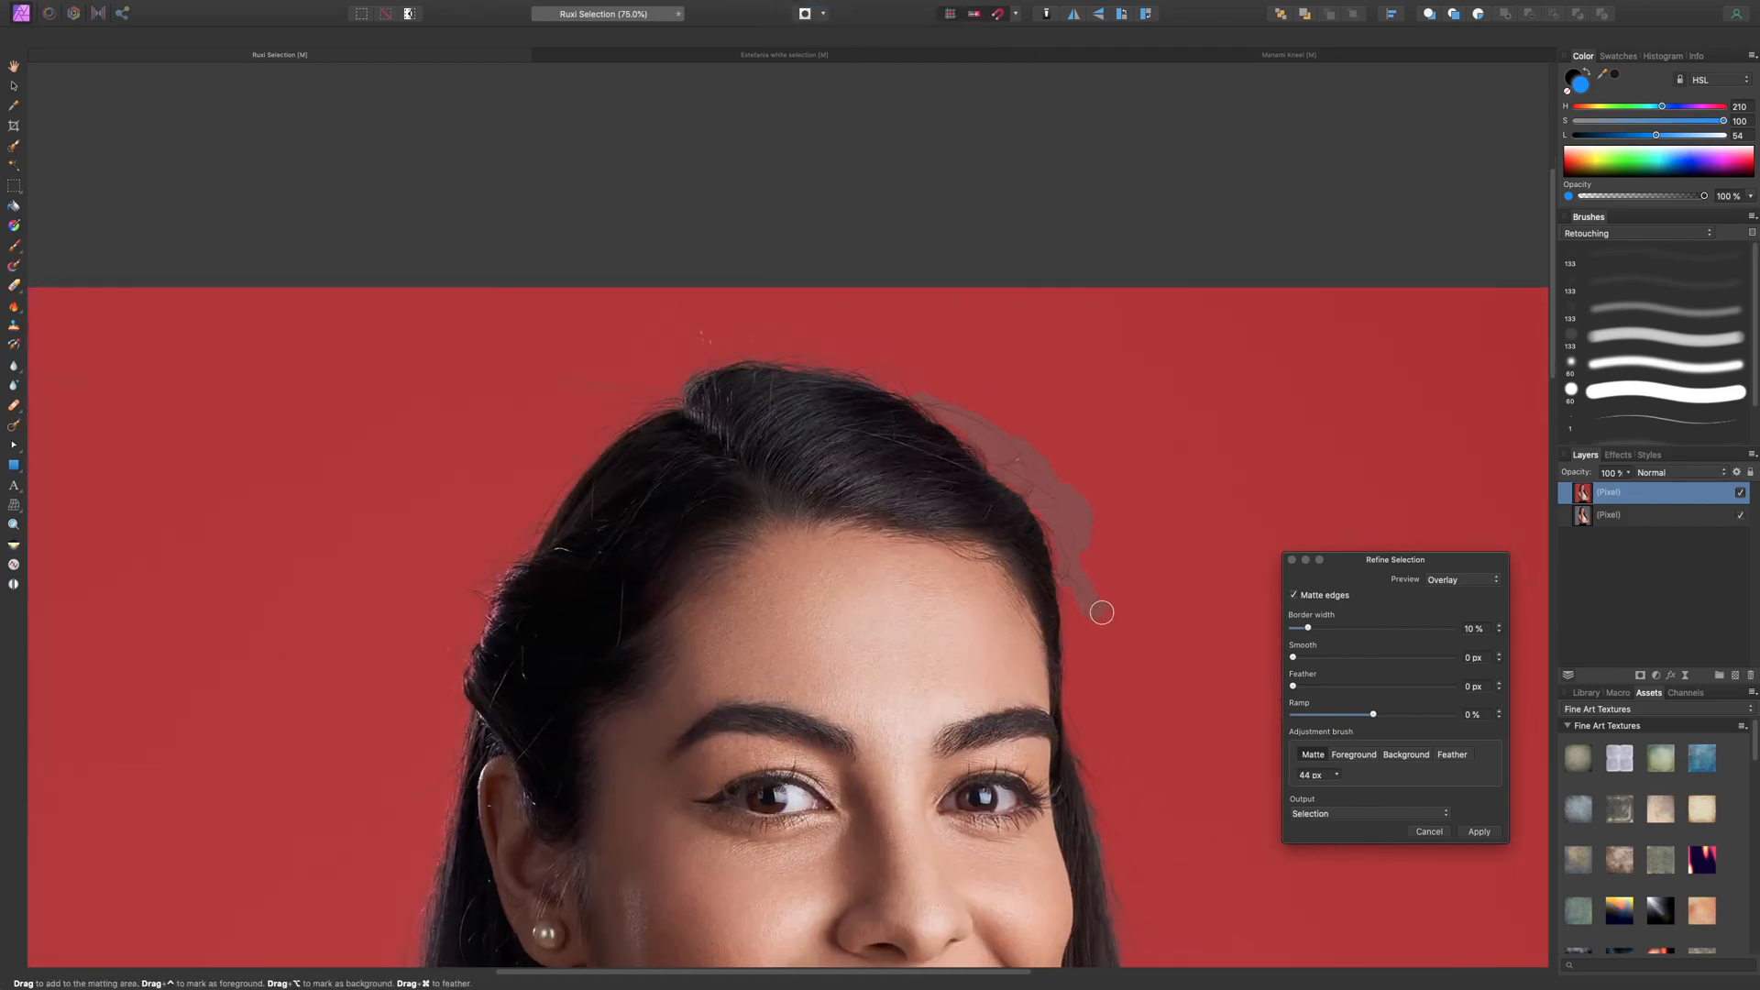
pyautogui.moveTo(1079, 511); pyautogui.dragTo(1079, 511)
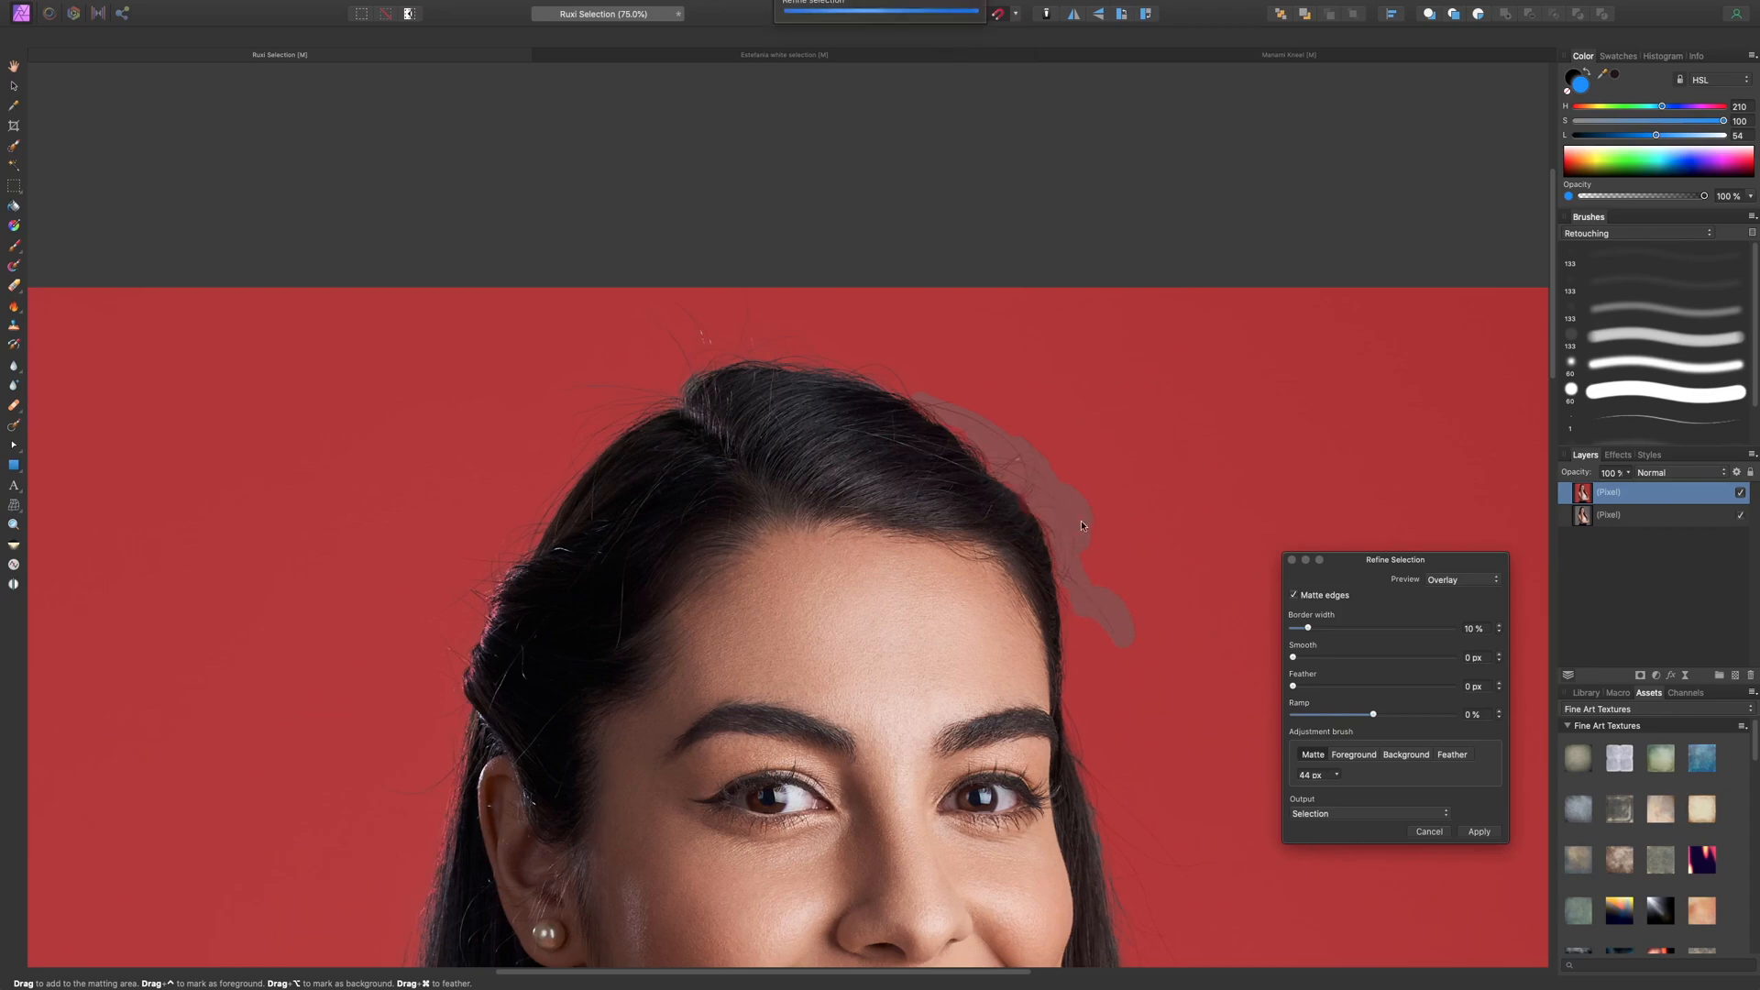
# - Paint the Matte brush over the stray hairs beside the cheek and down the long hair to the shoulder opposite the raised hand
pyautogui.scroll(-5, 1055, 546)
pyautogui.hscroll(4, 1055, 547)
pyautogui.moveTo(796, 432)
pyautogui.mouseDown()
pyautogui.moveTo(916, 549)
pyautogui.moveTo(837, 512)
pyautogui.mouseUp()
pyautogui.moveTo(957, 560); pyautogui.dragTo(957, 555)
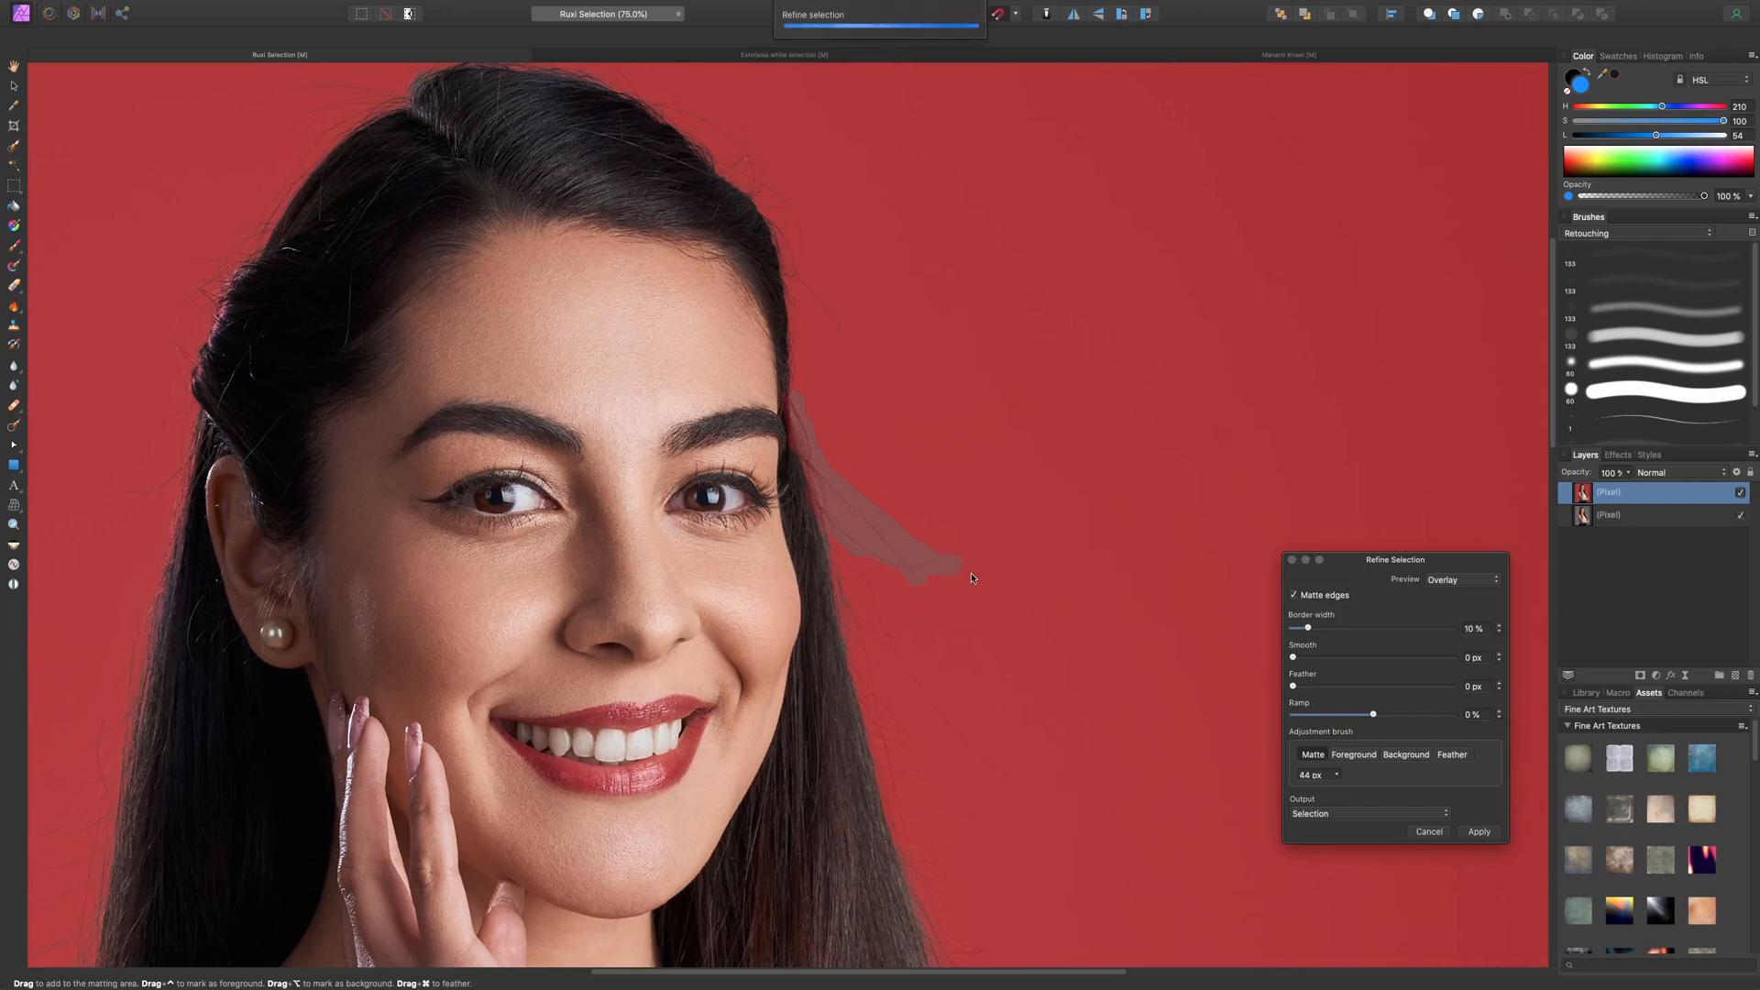
pyautogui.scroll(-5, 862, 390)
pyautogui.hscroll(2, 862, 390)
pyautogui.moveTo(759, 365)
pyautogui.mouseDown()
pyautogui.moveTo(752, 400)
pyautogui.moveTo(773, 399)
pyautogui.moveTo(800, 465)
pyautogui.moveTo(944, 601)
pyautogui.mouseUp()
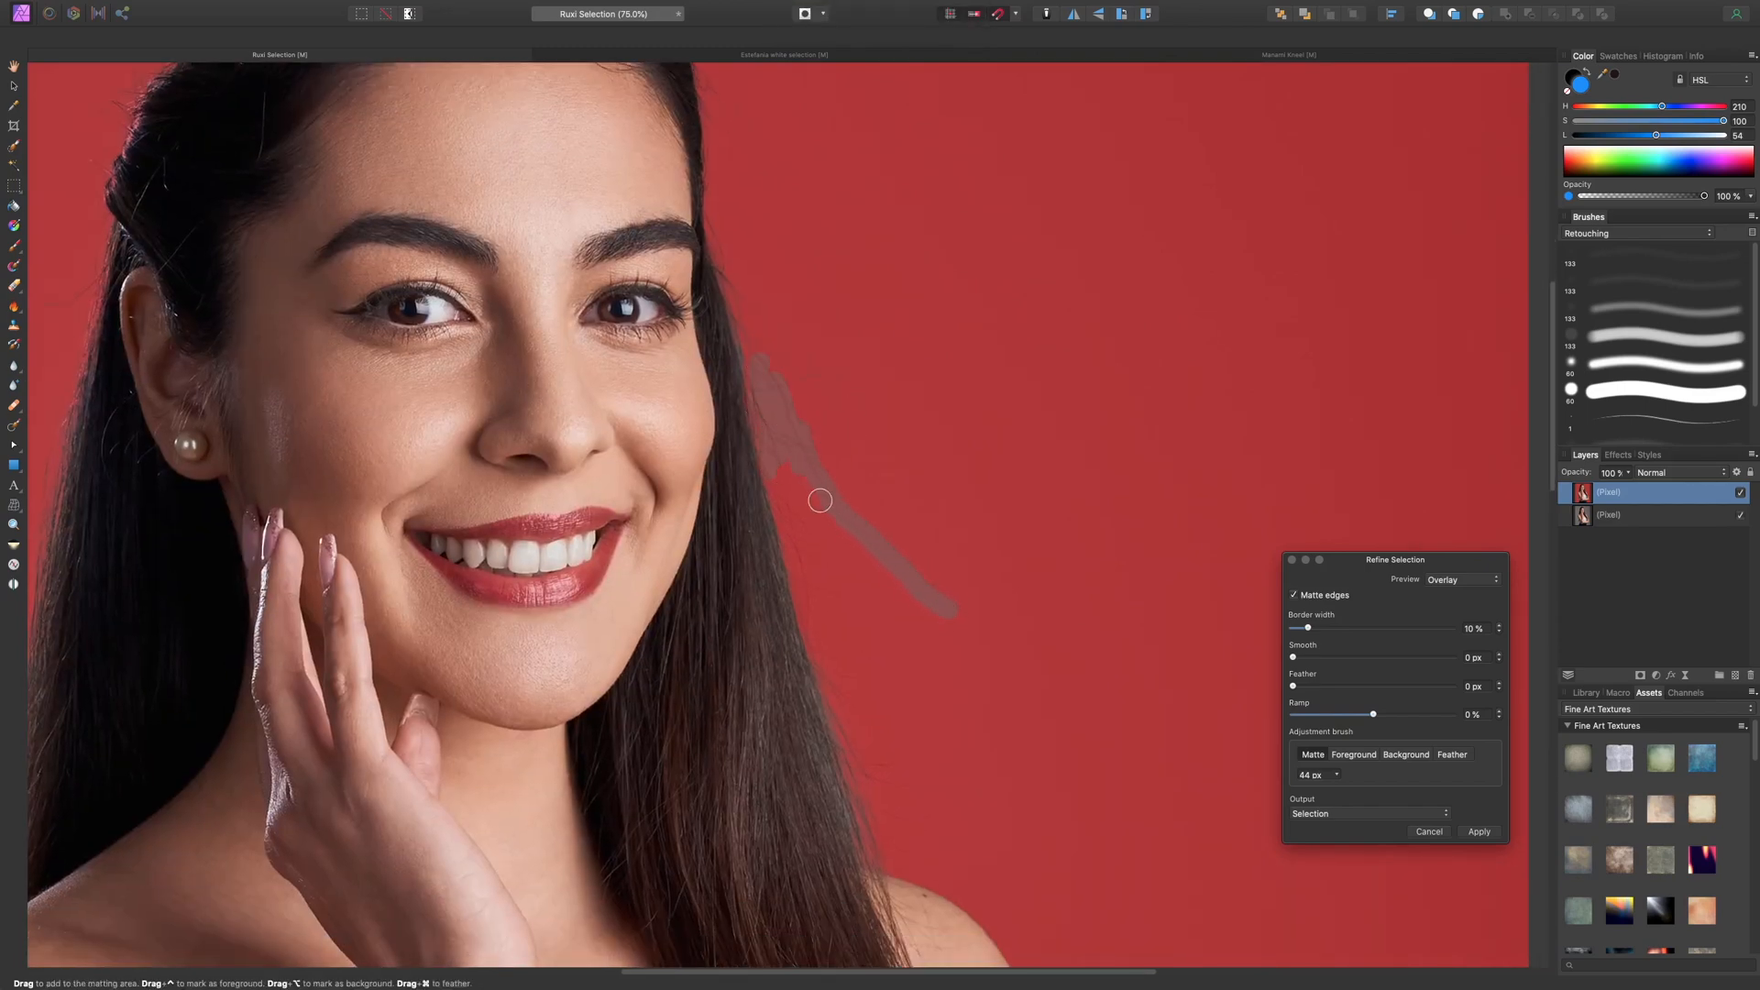
pyautogui.moveTo(766, 452)
pyautogui.mouseDown()
pyautogui.moveTo(811, 624)
pyautogui.moveTo(920, 656)
pyautogui.mouseUp()
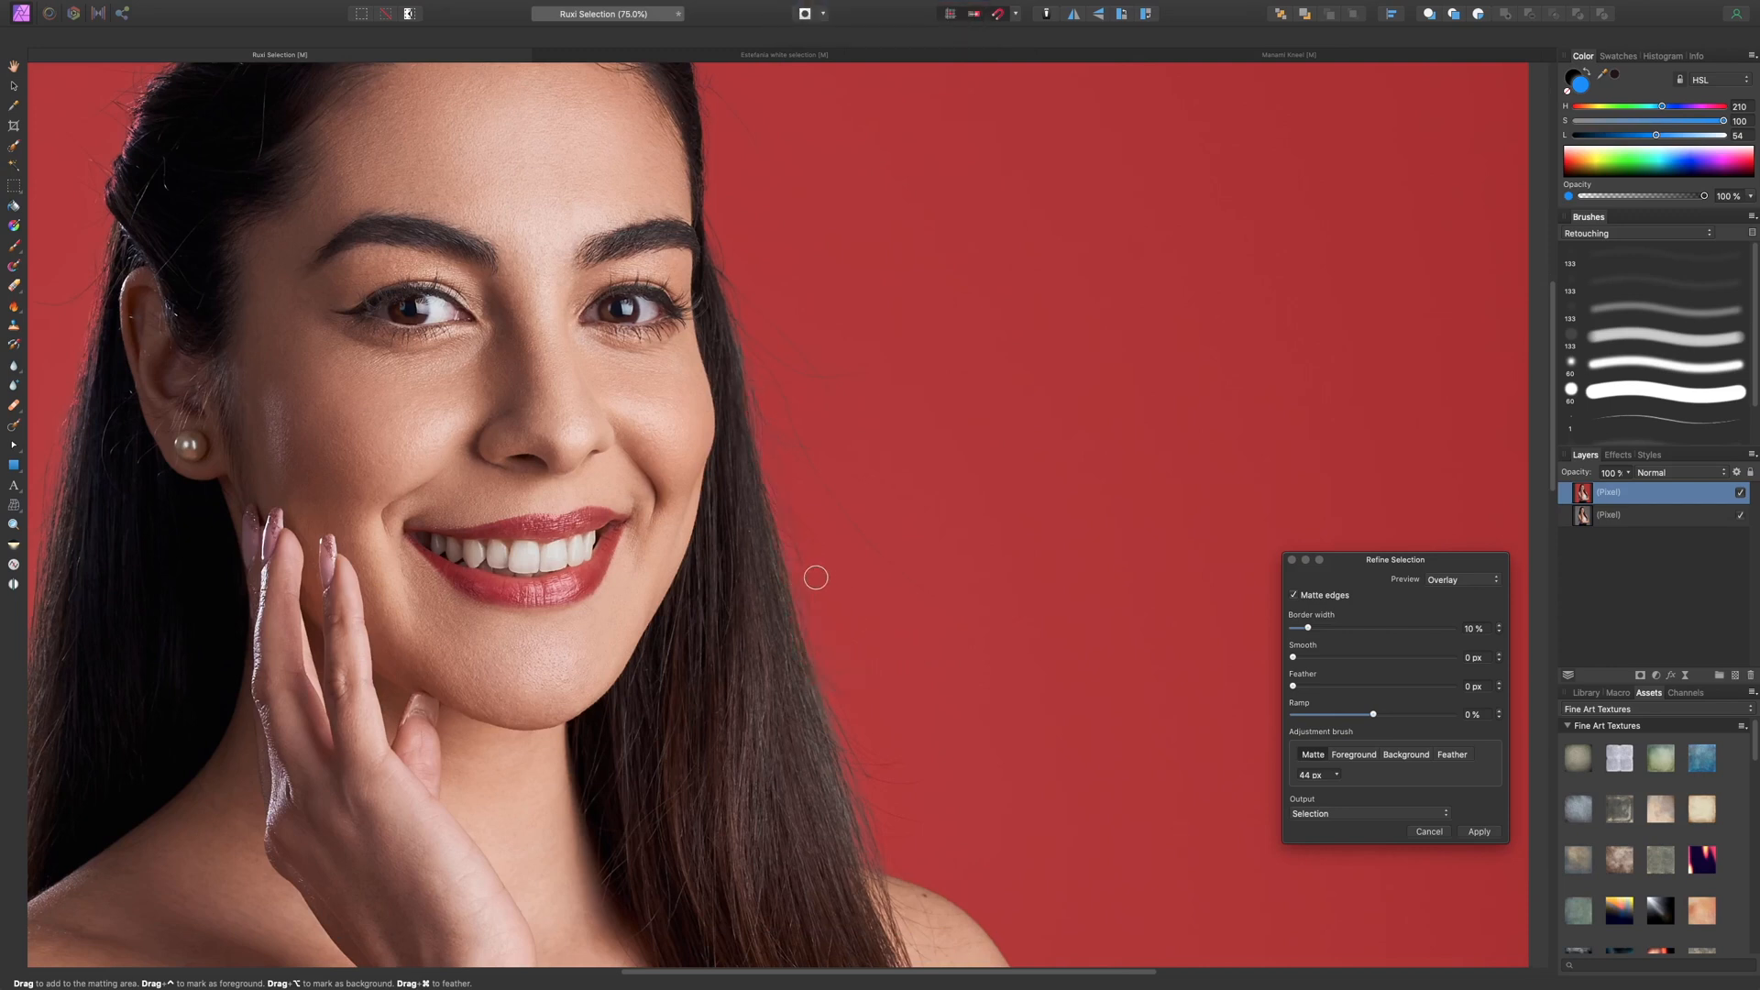
pyautogui.moveTo(813, 577)
pyautogui.mouseDown()
pyautogui.moveTo(906, 629)
pyautogui.moveTo(819, 652)
pyautogui.moveTo(890, 803)
pyautogui.moveTo(845, 747)
pyautogui.moveTo(887, 866)
pyautogui.mouseUp()
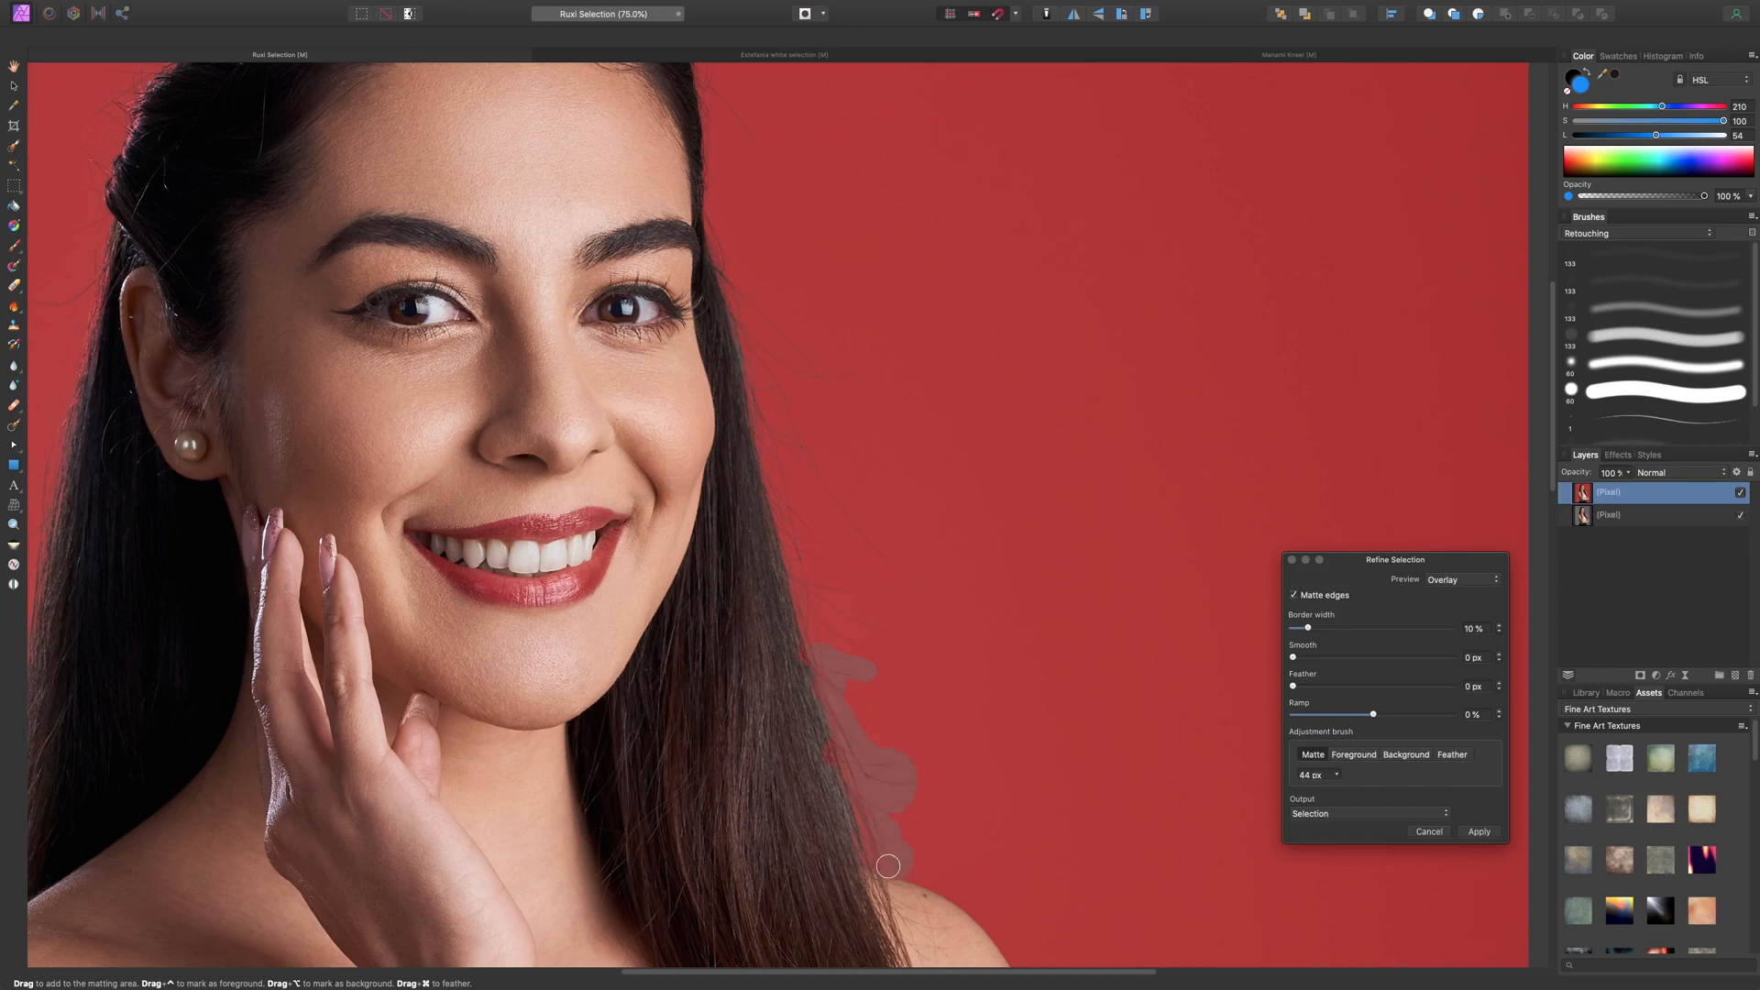
# - Check the flyaway hairs around the head and both long hair edges in the Black and white preview
pyautogui.click(1472, 584)
pyautogui.click(1478, 614)
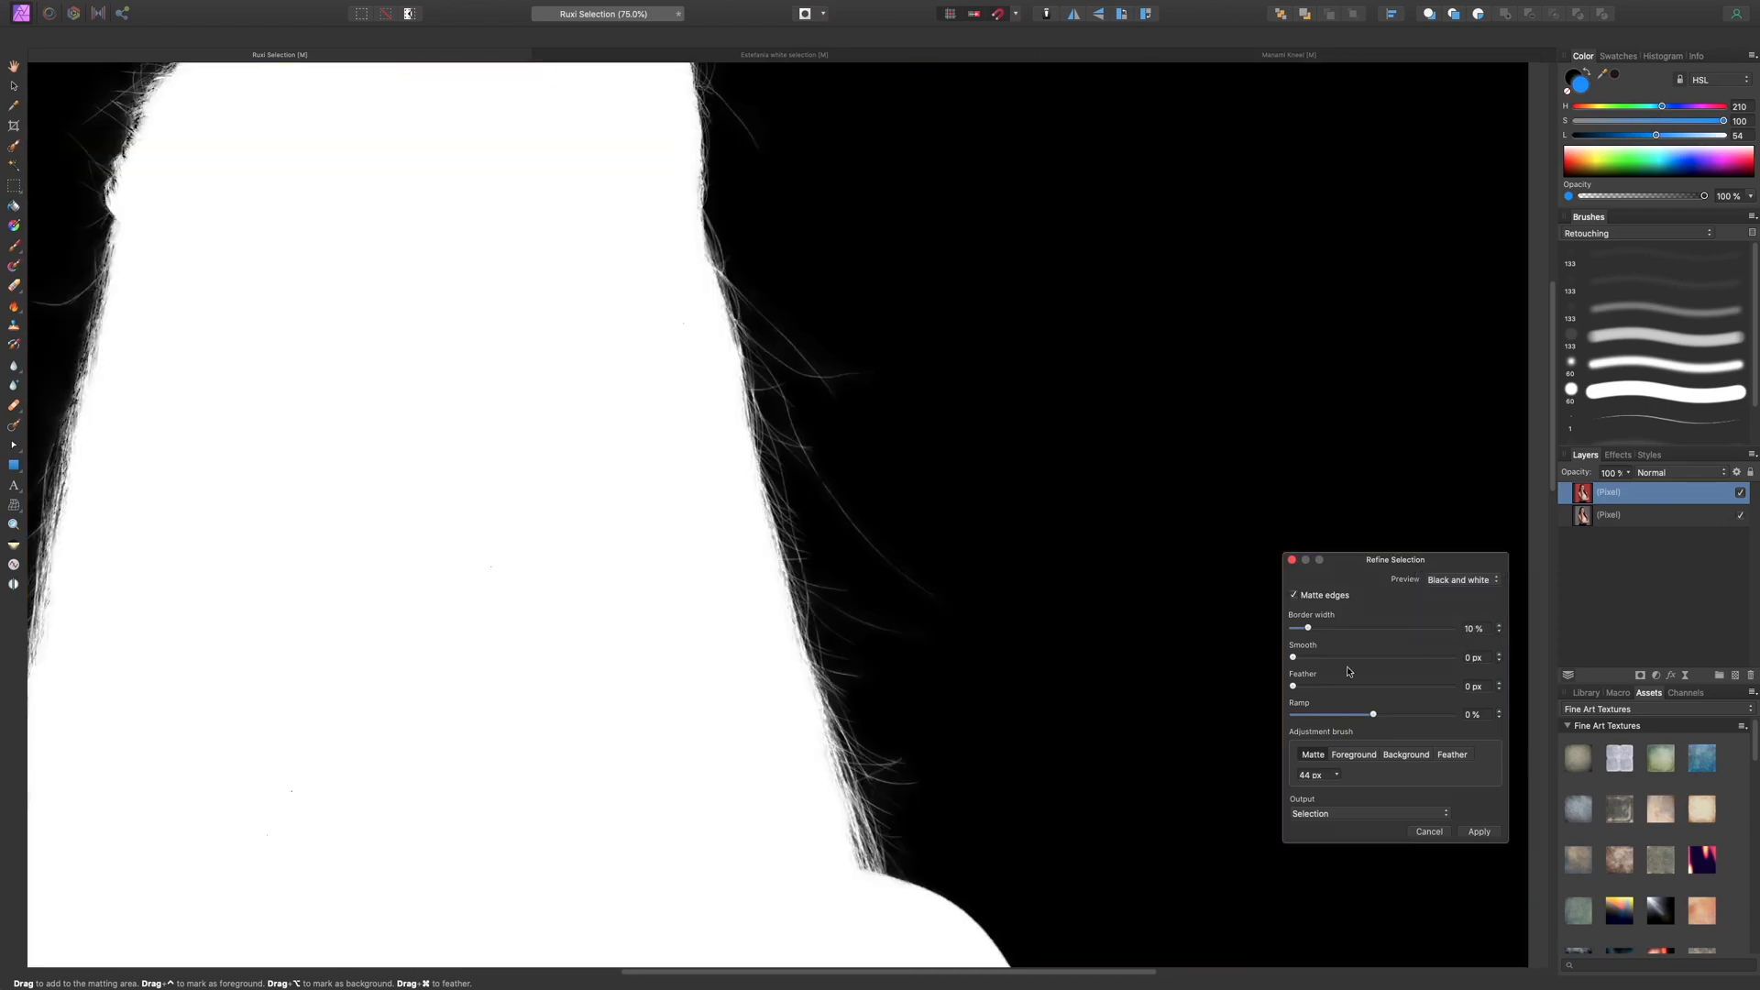
pyautogui.scroll(-3, 866, 375)
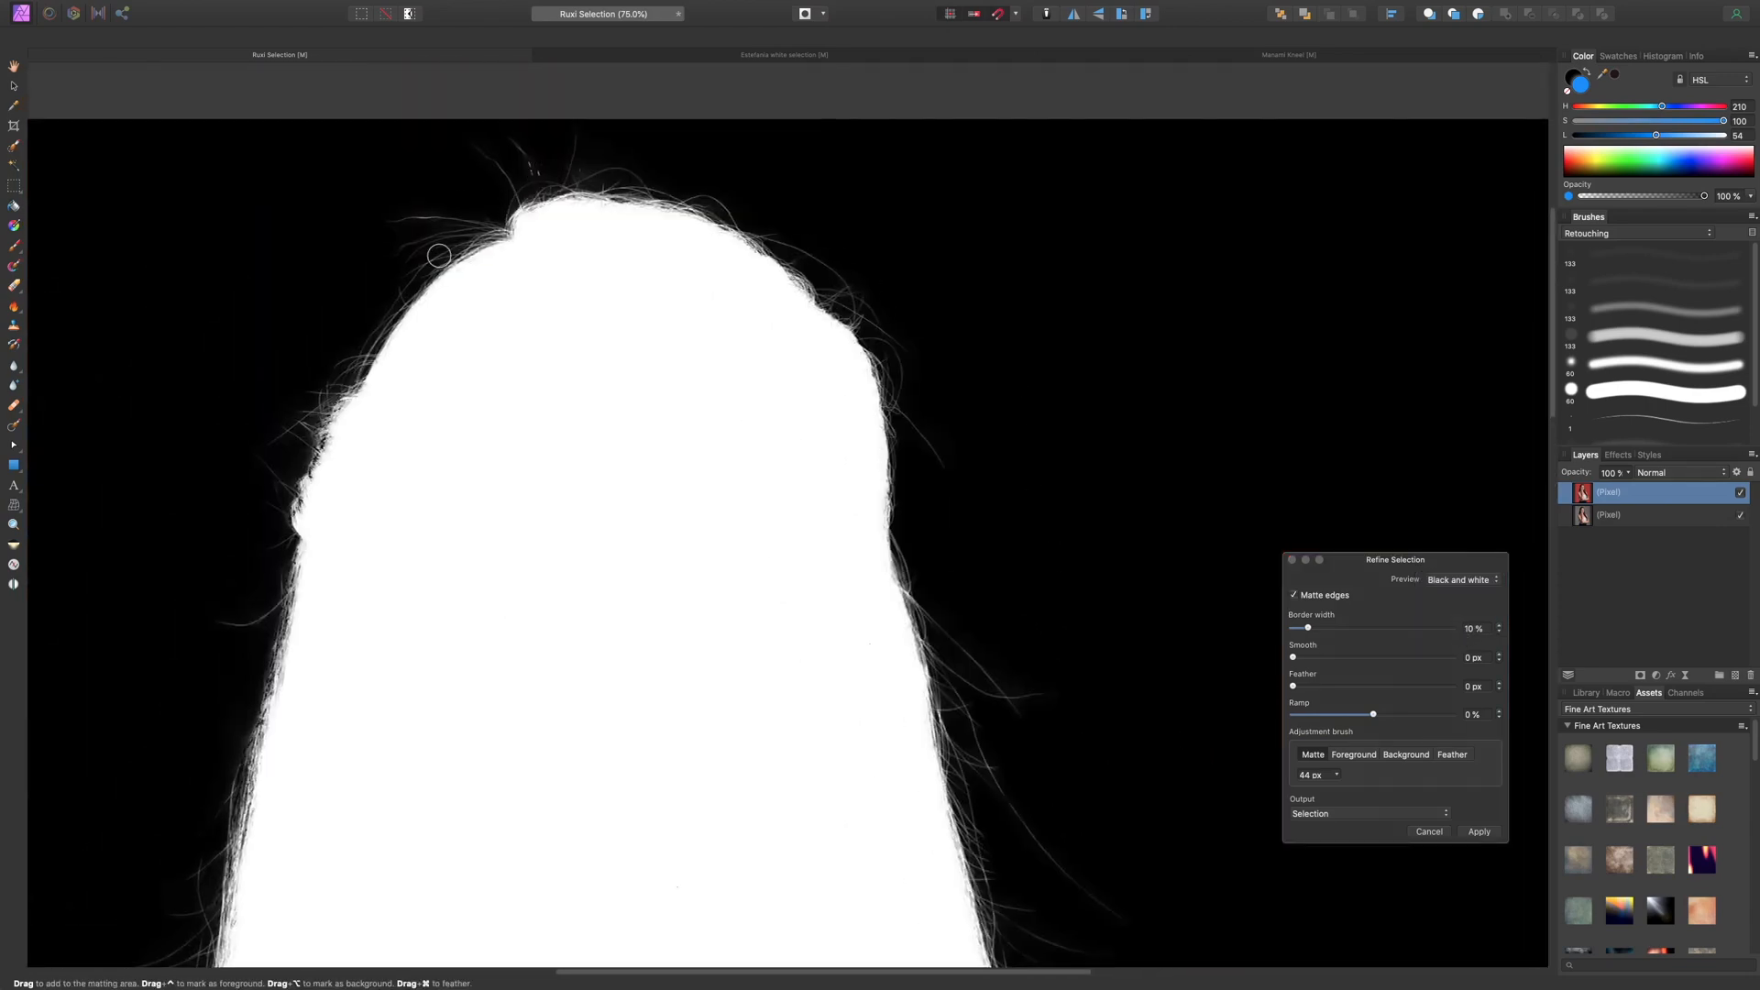
pyautogui.scroll(4, 653, 342)
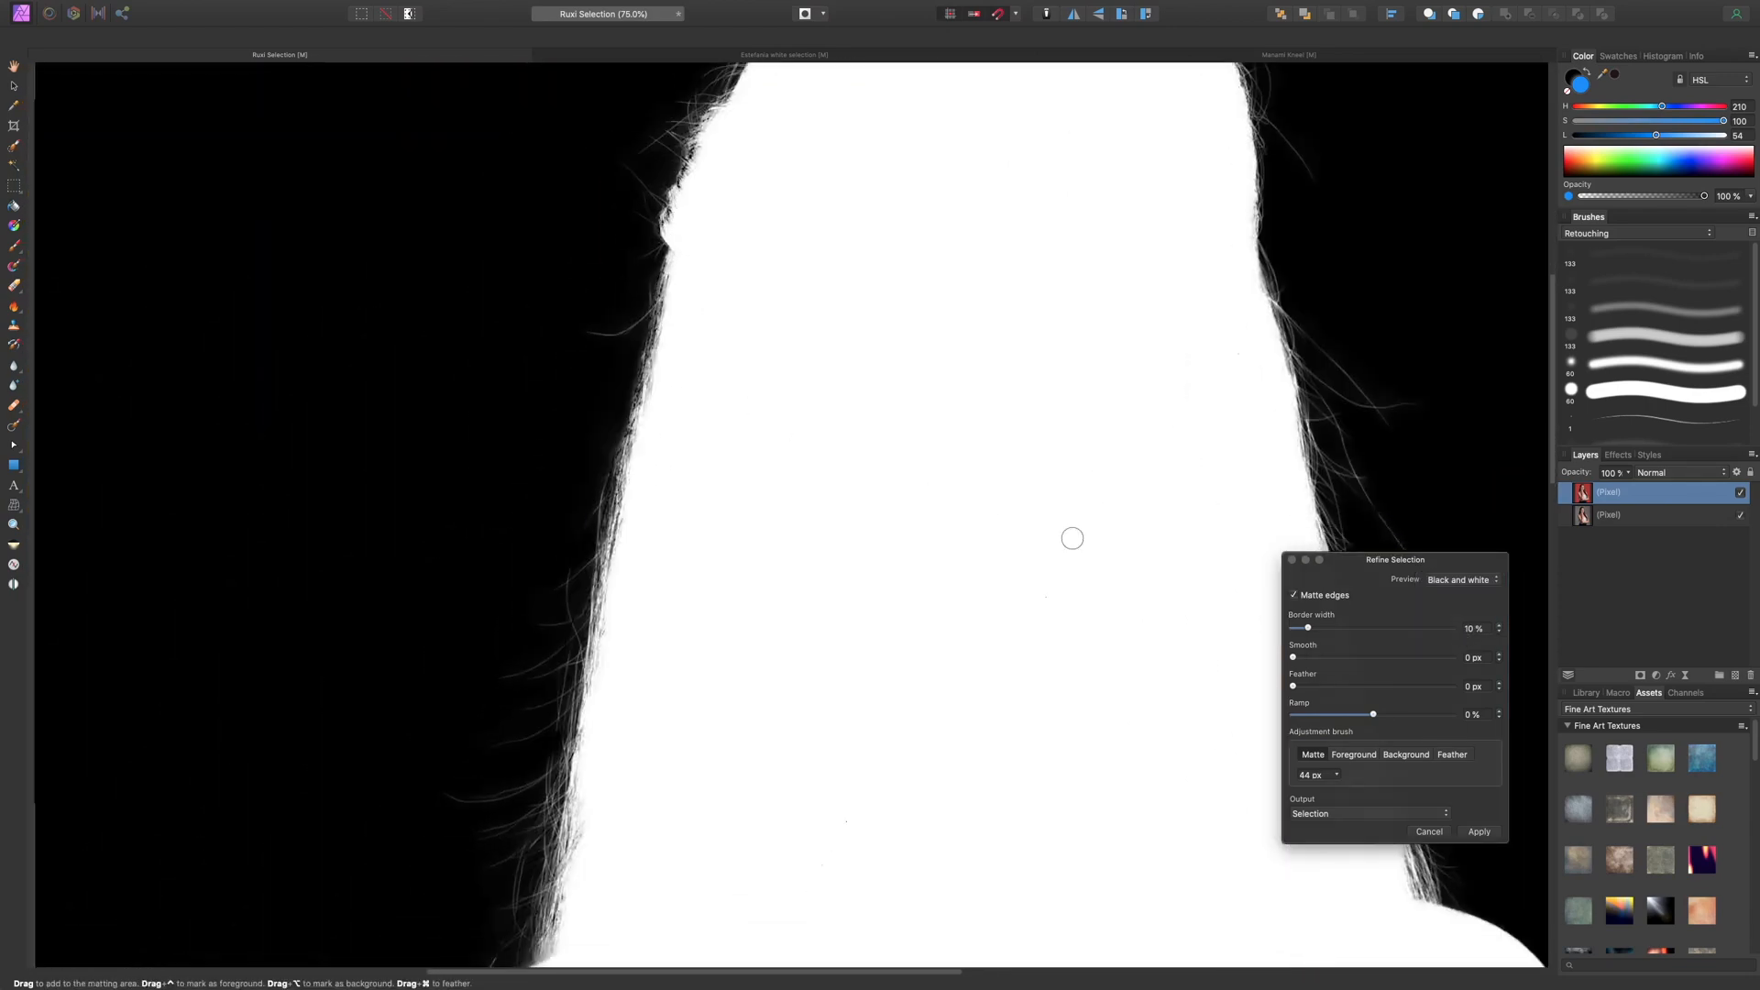
# - Return to the Overlay preview and paint the Matte brush along the outer hair edge beside and below the pearl-earring ear
pyautogui.click(1467, 581)
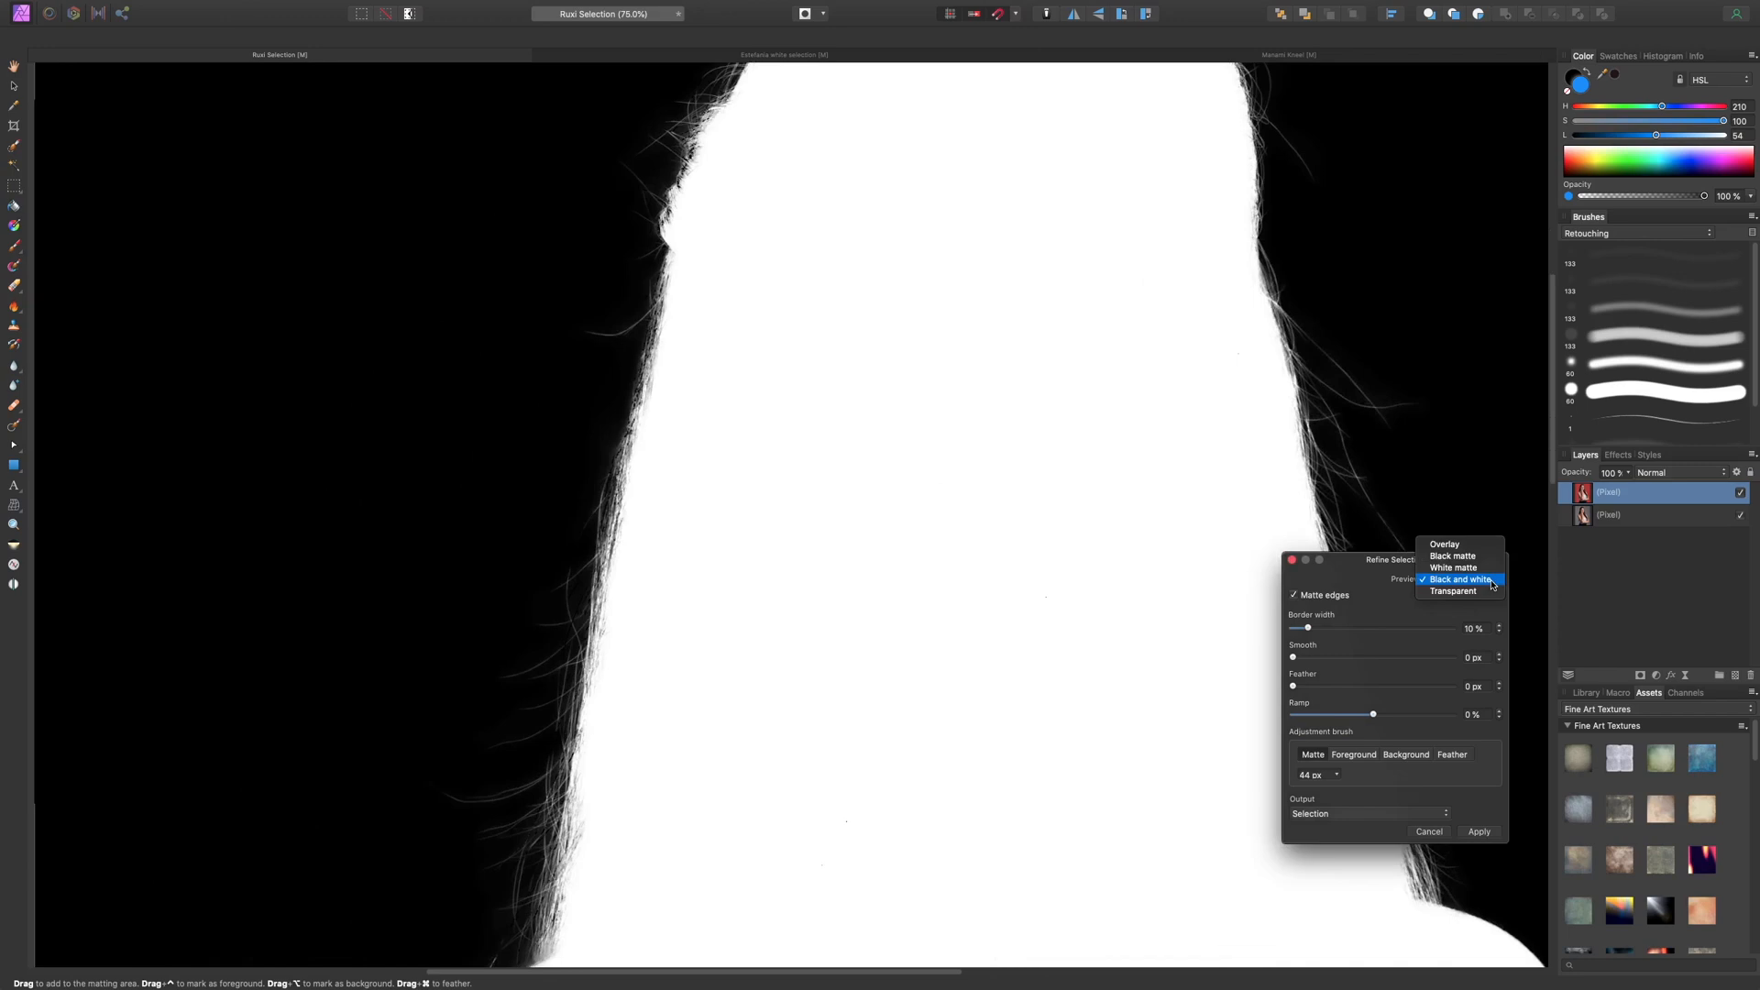
pyautogui.click(1458, 541)
pyautogui.moveTo(625, 411); pyautogui.dragTo(600, 550)
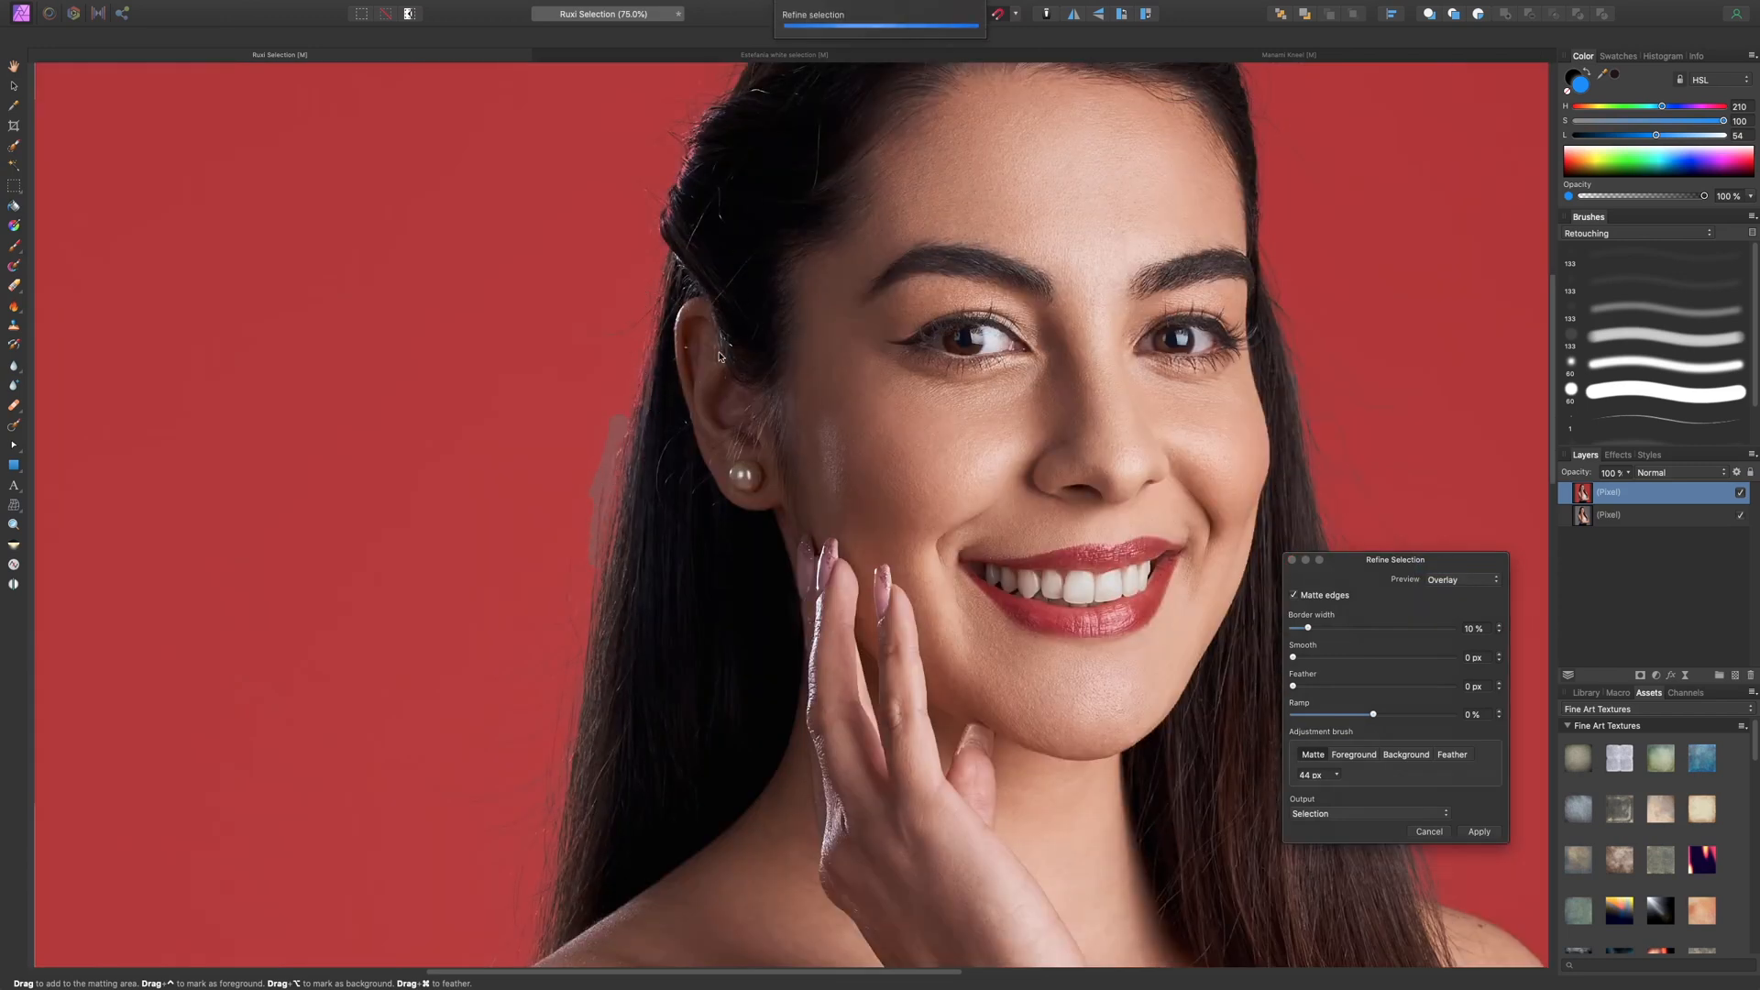
pyautogui.scroll(5, 726, 376)
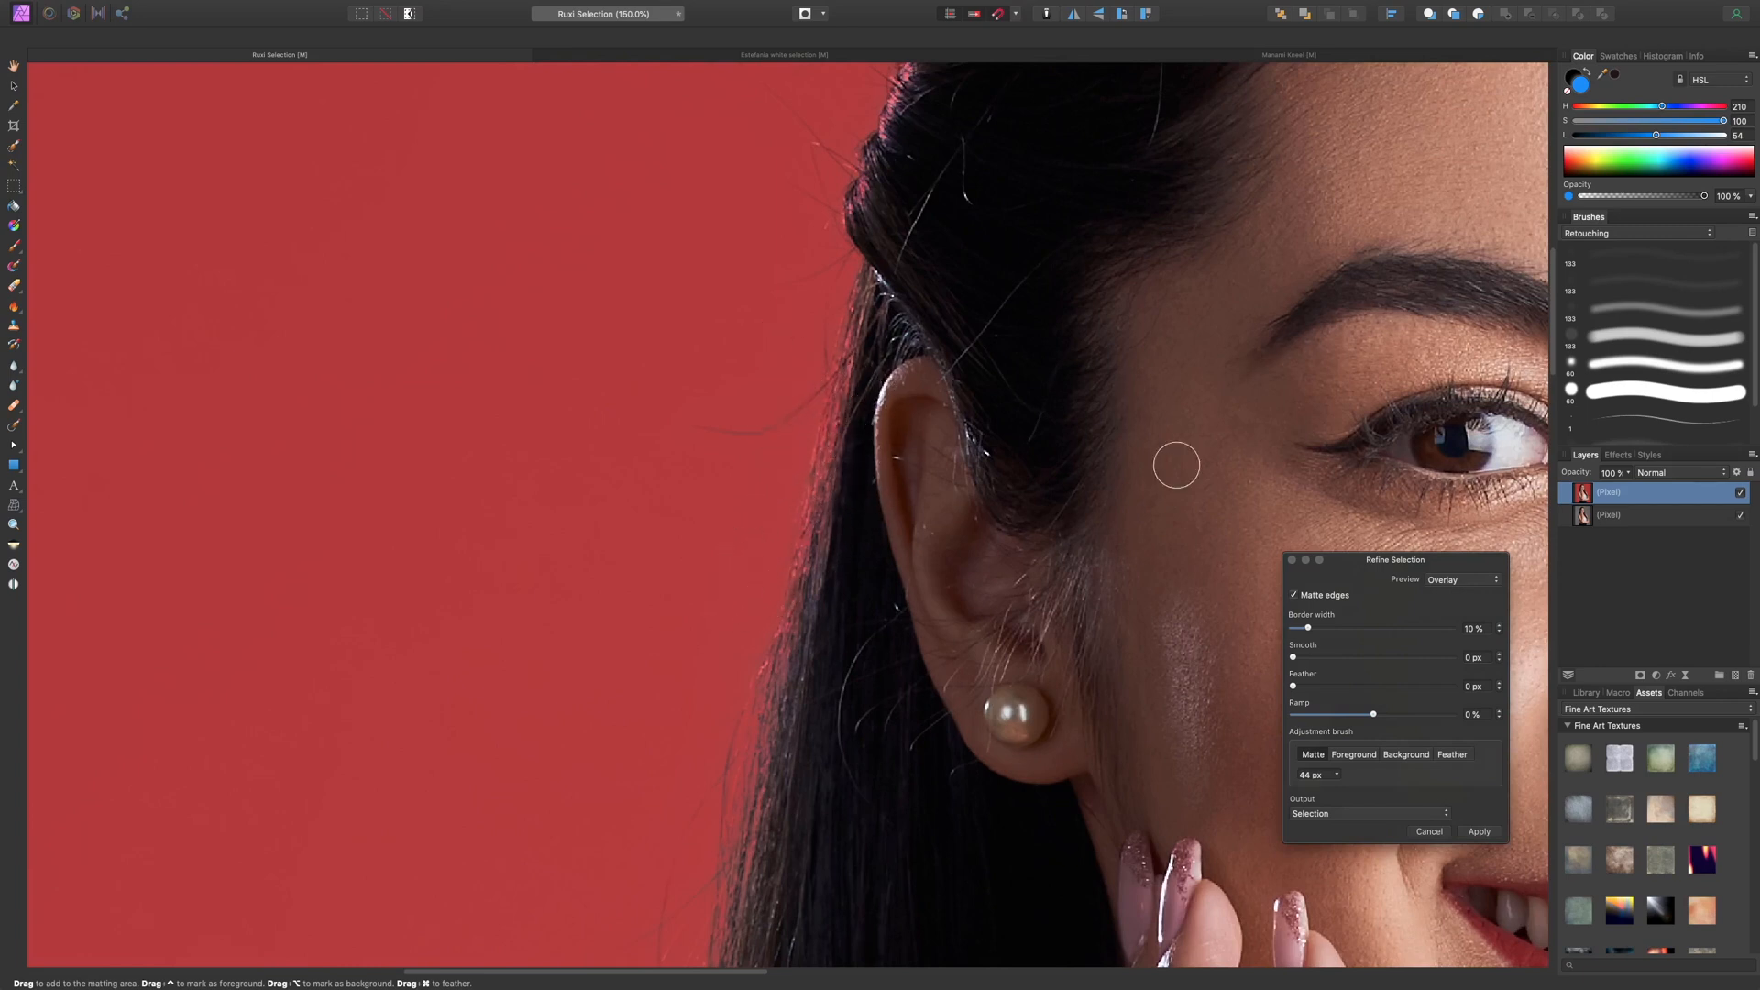
pyautogui.click(1362, 759)
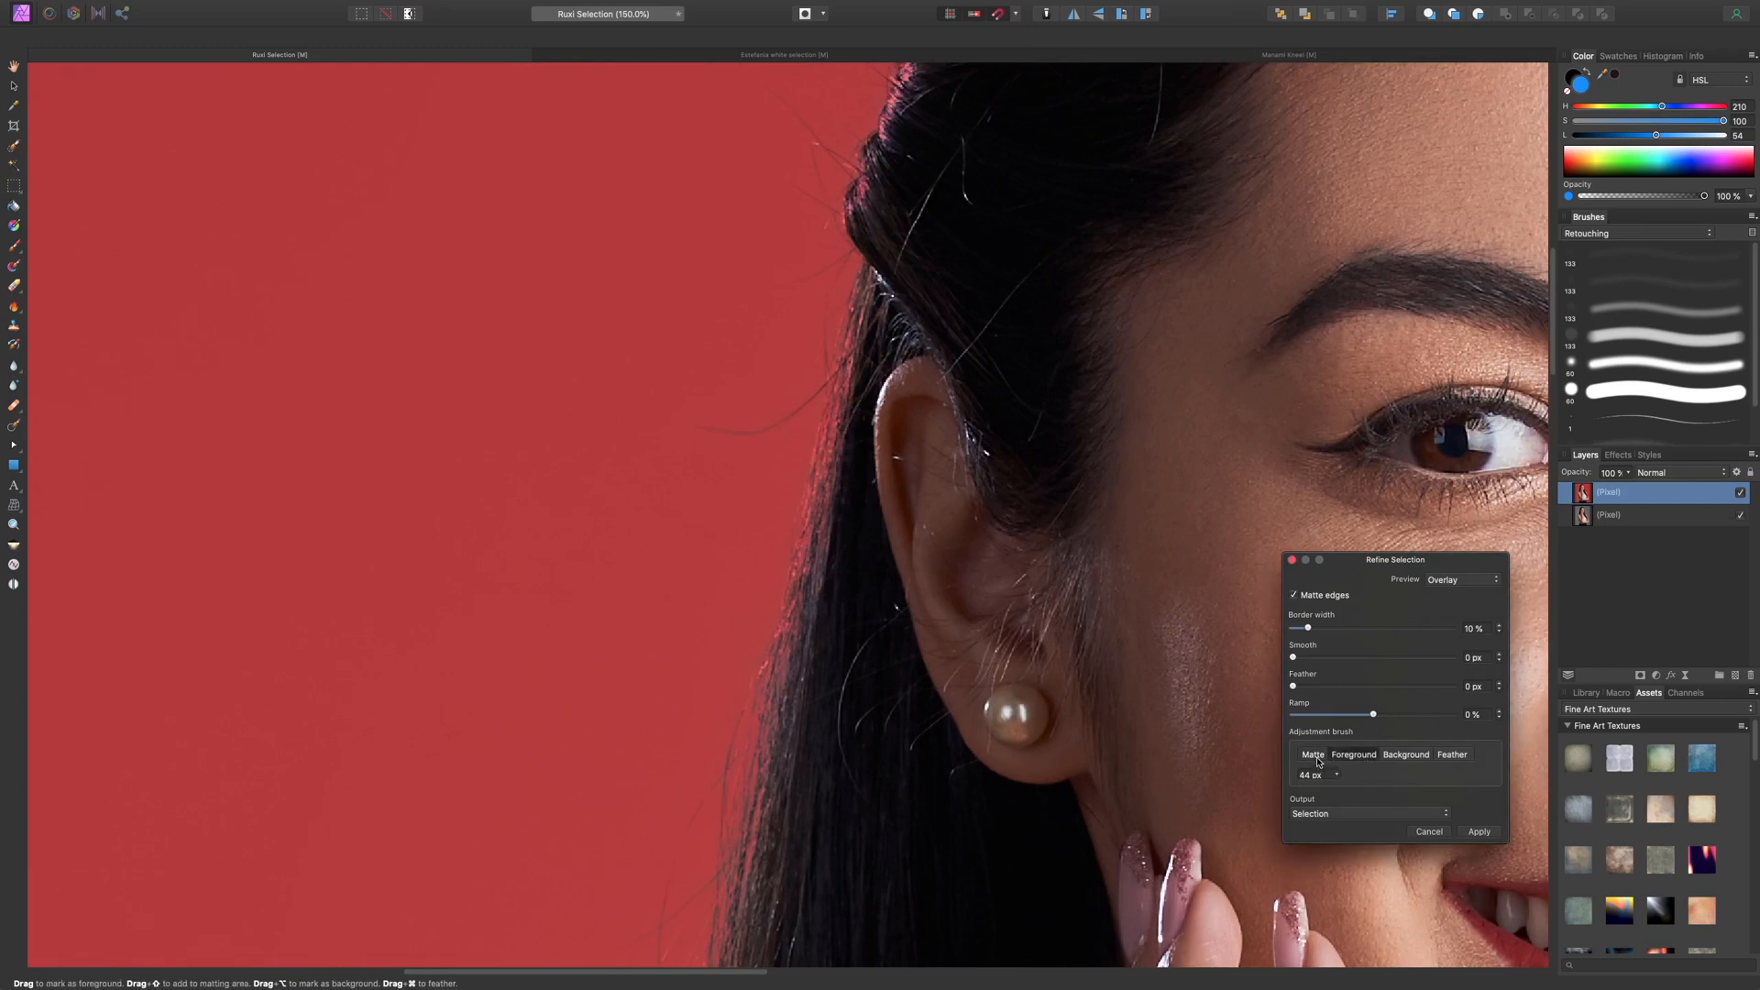
pyautogui.click(1314, 755)
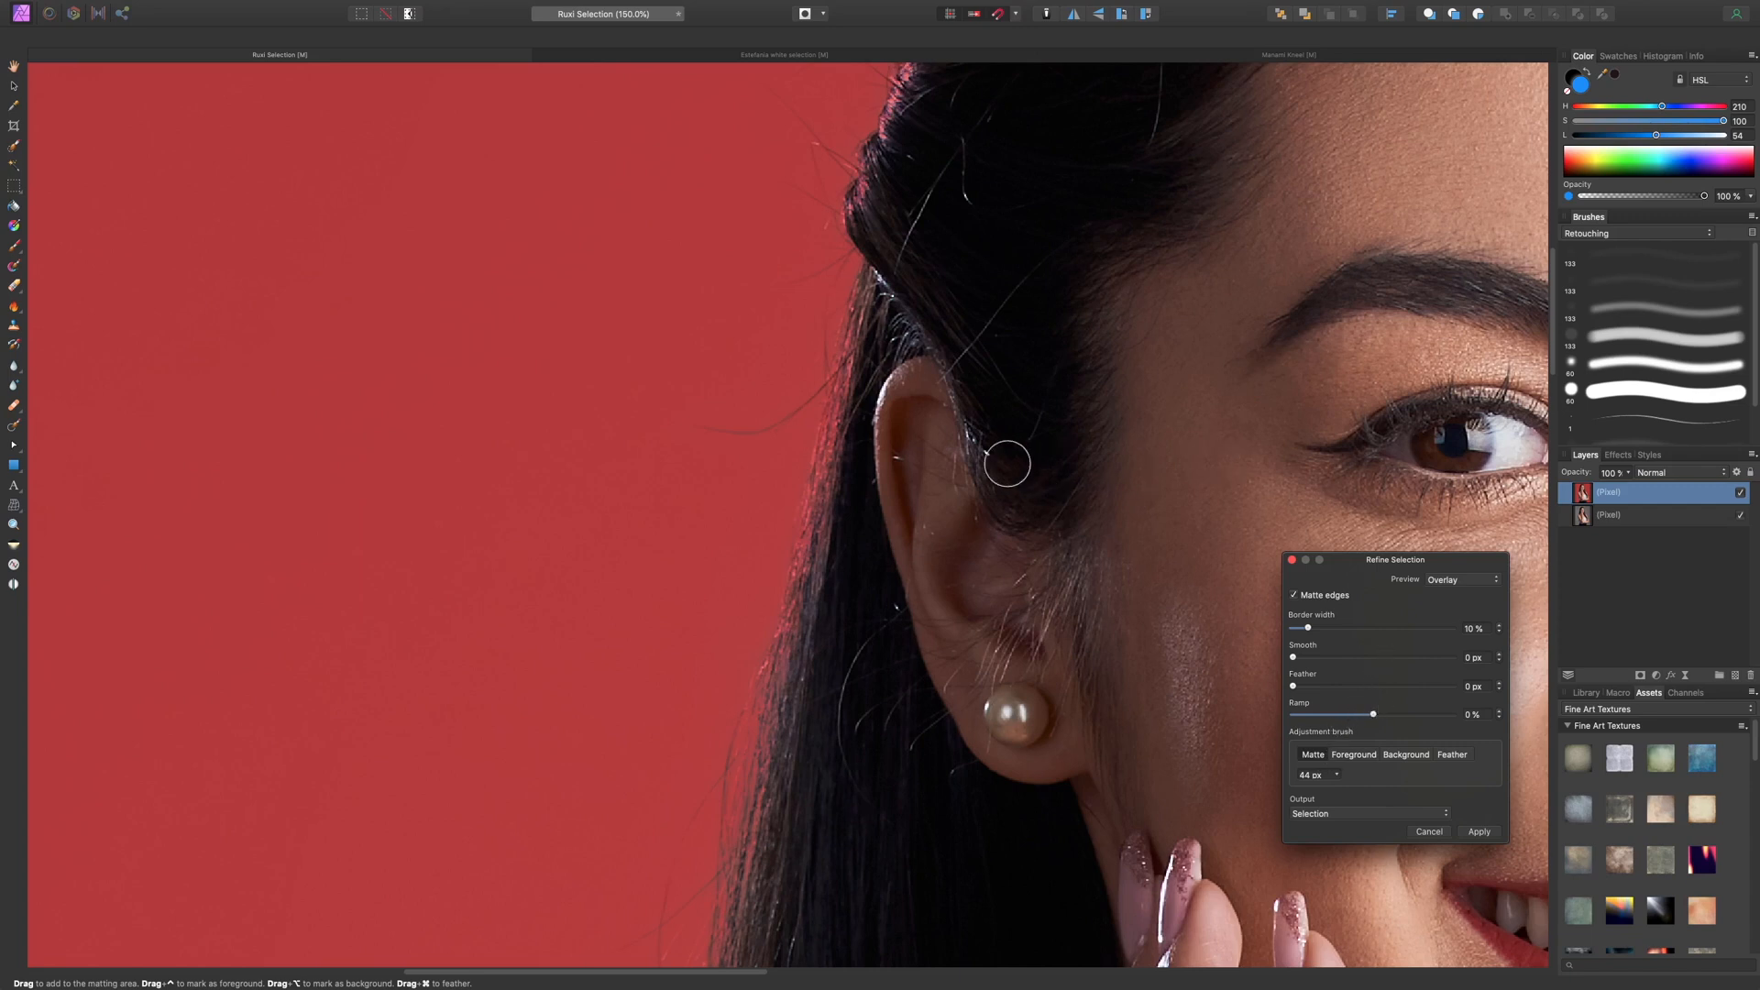
pyautogui.moveTo(872, 363)
pyautogui.mouseDown()
pyautogui.moveTo(876, 335)
pyautogui.moveTo(856, 396)
pyautogui.moveTo(883, 289)
pyautogui.moveTo(780, 755)
pyautogui.moveTo(1000, 215)
pyautogui.mouseUp()
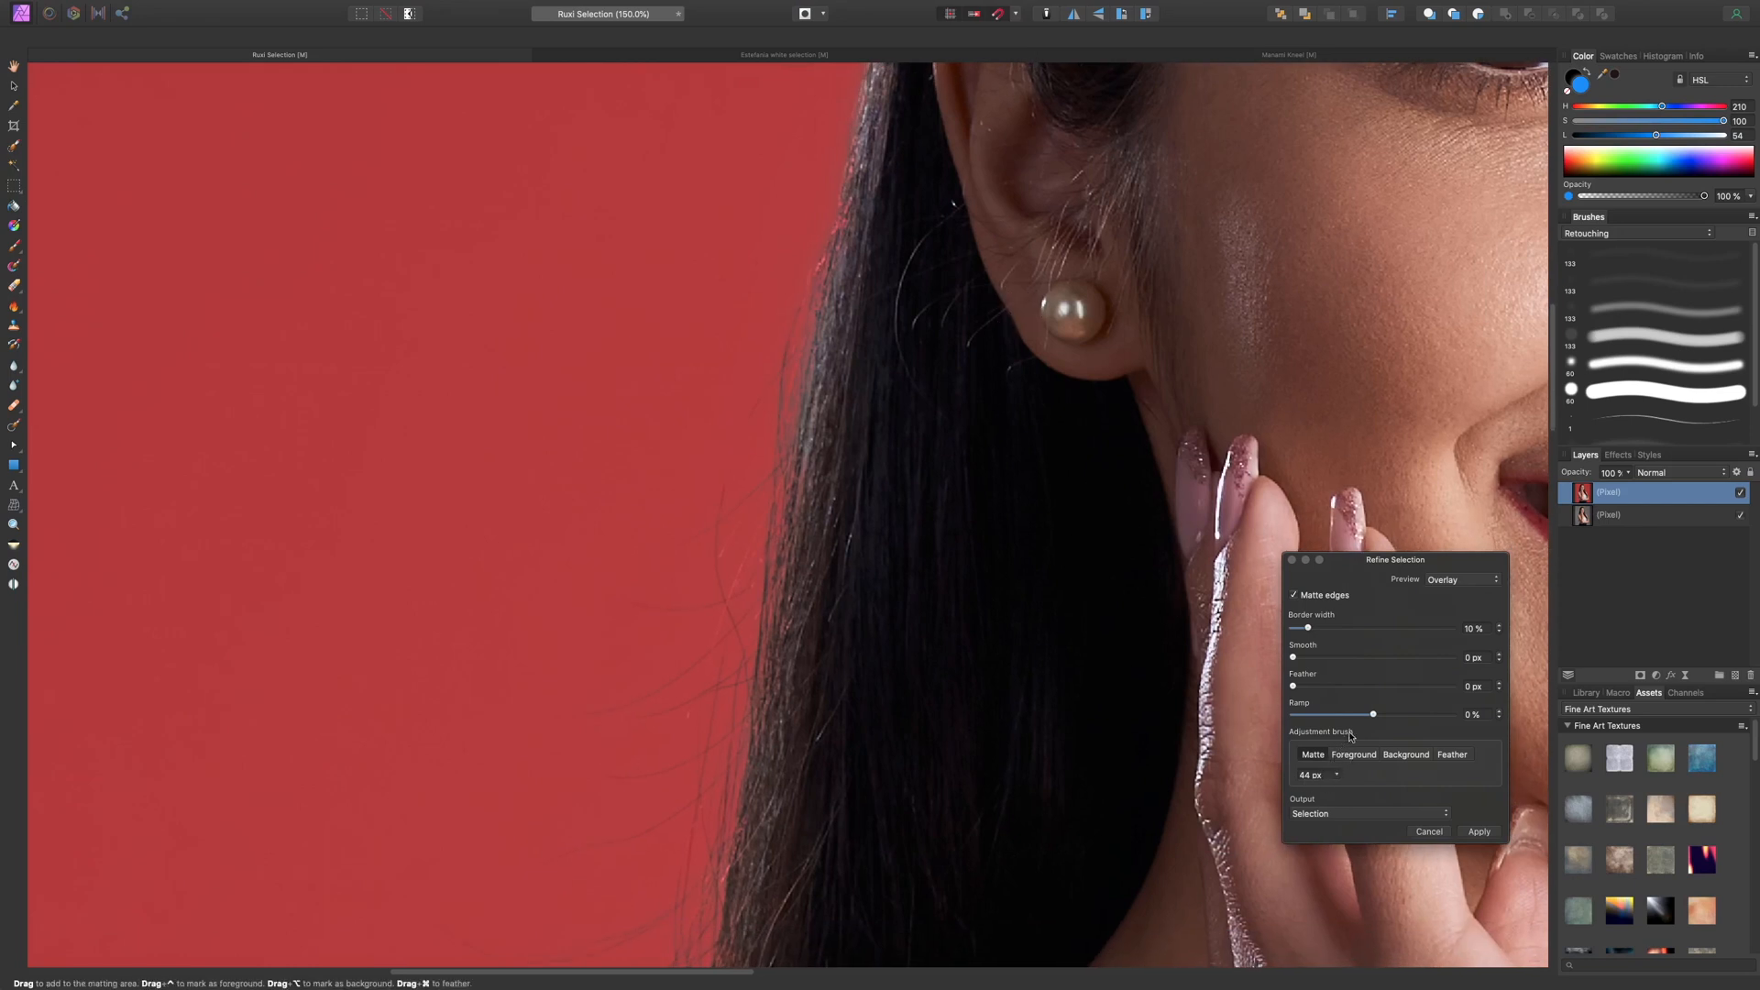
pyautogui.moveTo(775, 442)
pyautogui.mouseDown()
pyautogui.moveTo(887, 436)
pyautogui.moveTo(807, 337)
pyautogui.mouseUp()
# - Switch to the Black and white preview and paint the Matte brush up the blurred hair edge below the ear
pyautogui.click(1477, 580)
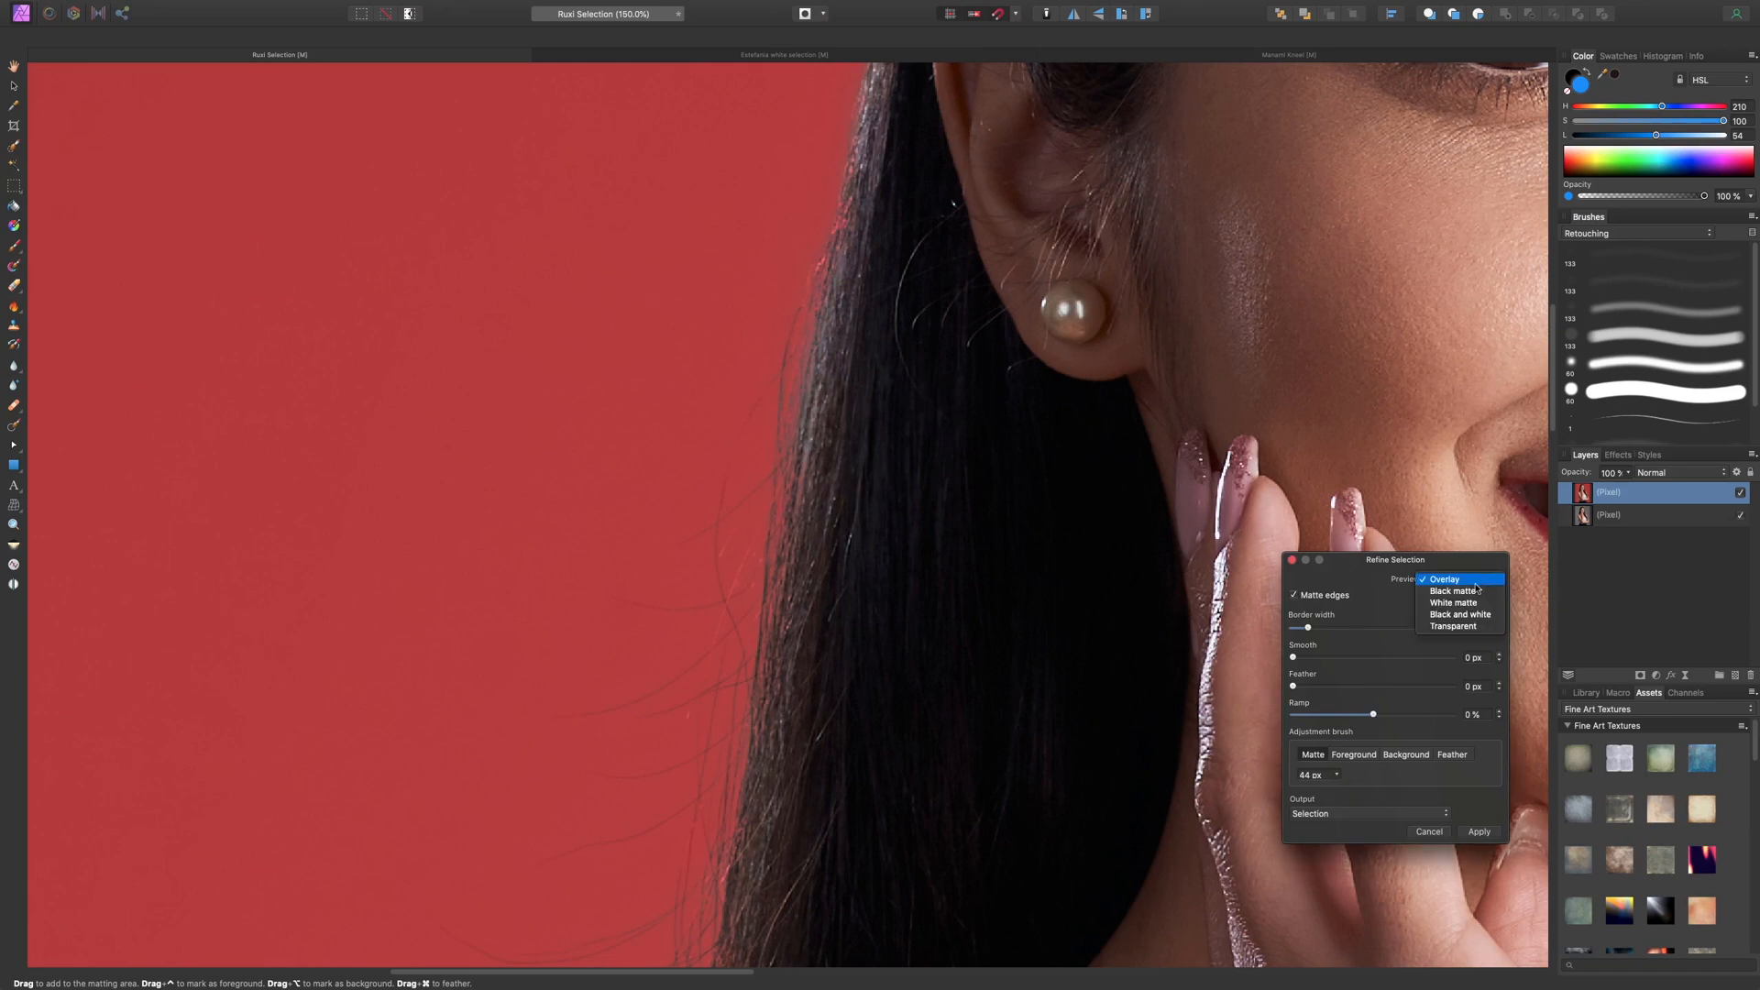
pyautogui.click(1467, 613)
pyautogui.moveTo(770, 502); pyautogui.dragTo(845, 130)
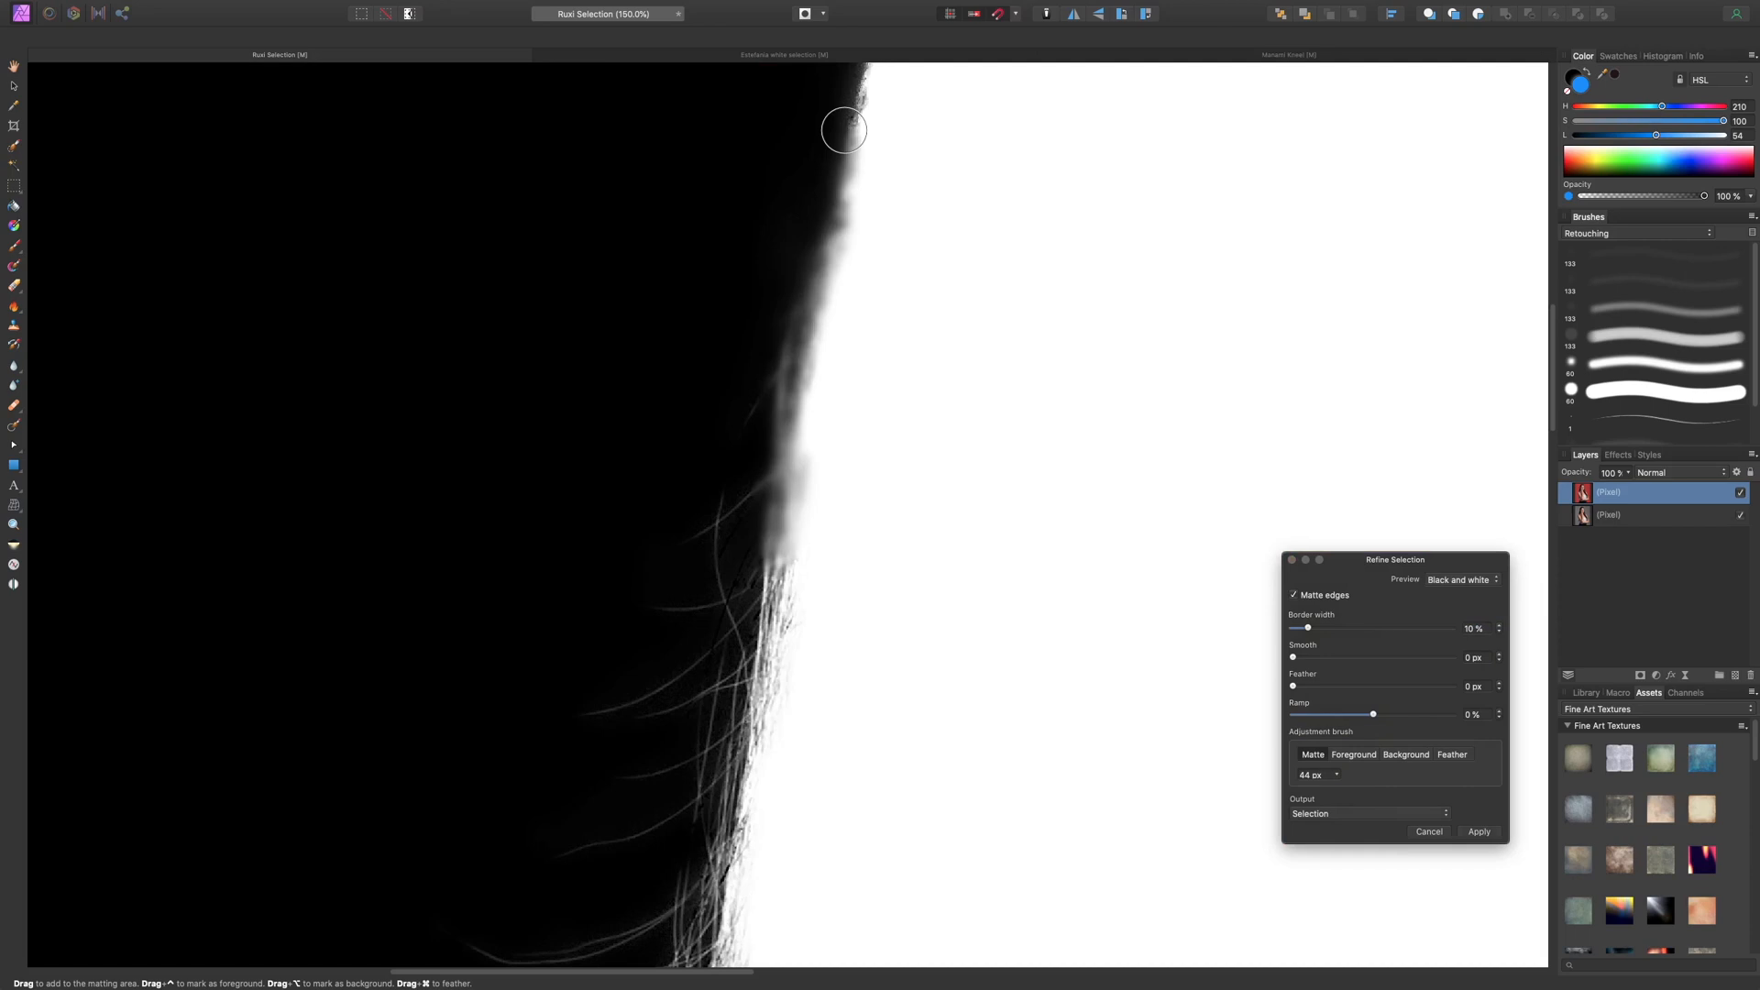
pyautogui.moveTo(1216, 479)
pyautogui.mouseDown()
pyautogui.moveTo(1140, 514)
pyautogui.moveTo(1117, 595)
pyautogui.mouseUp()
# - In the Overlay preview, paint the Matte brush along the hair edge beside the ear and over the loose hair ends above the shoulder
pyautogui.click(1463, 579)
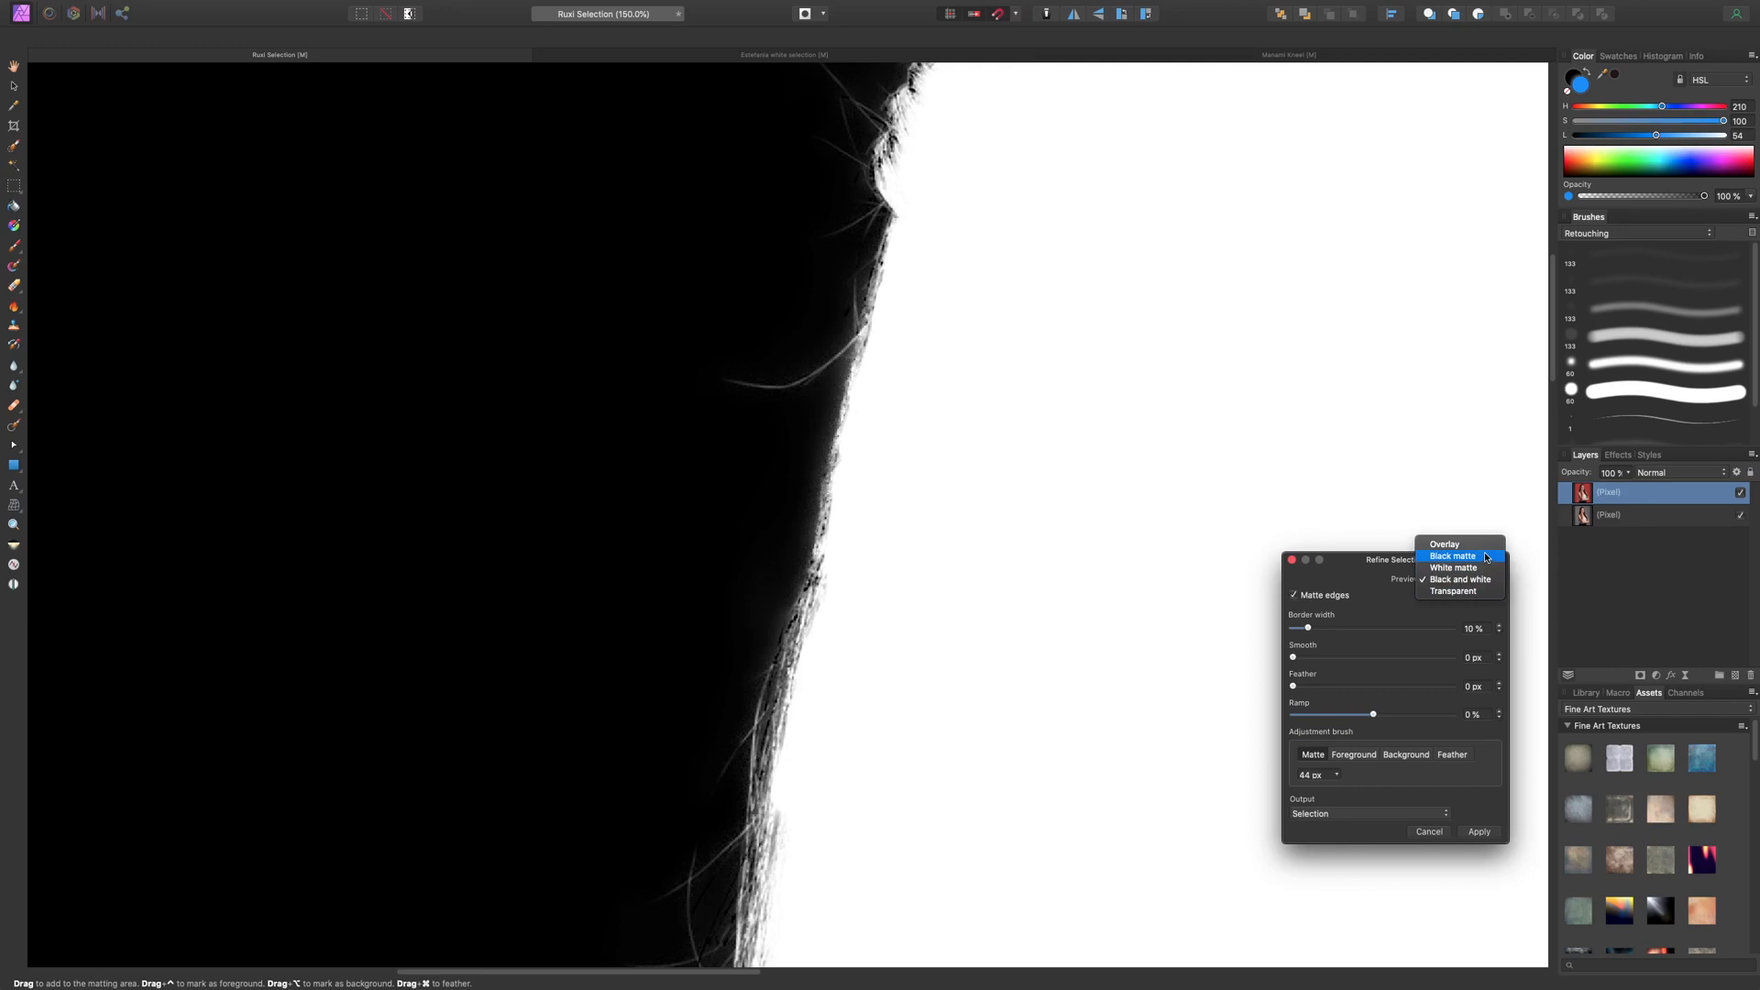
pyautogui.click(1458, 544)
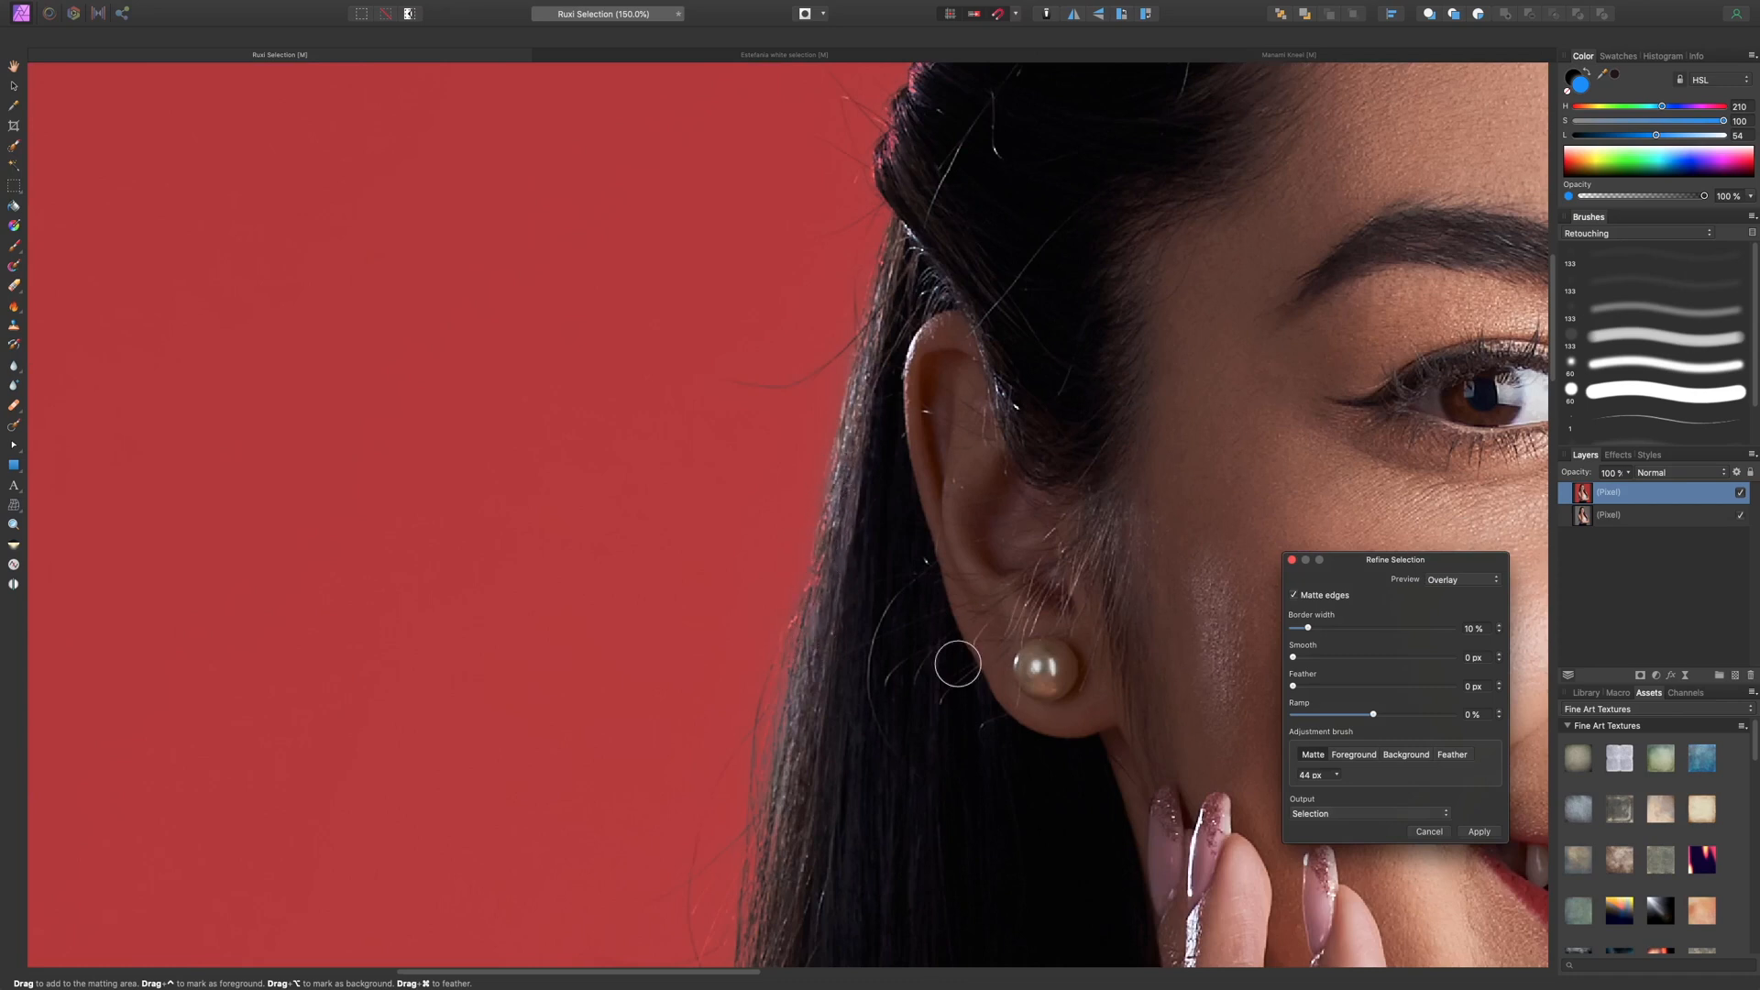
pyautogui.moveTo(797, 621); pyautogui.dragTo(771, 746)
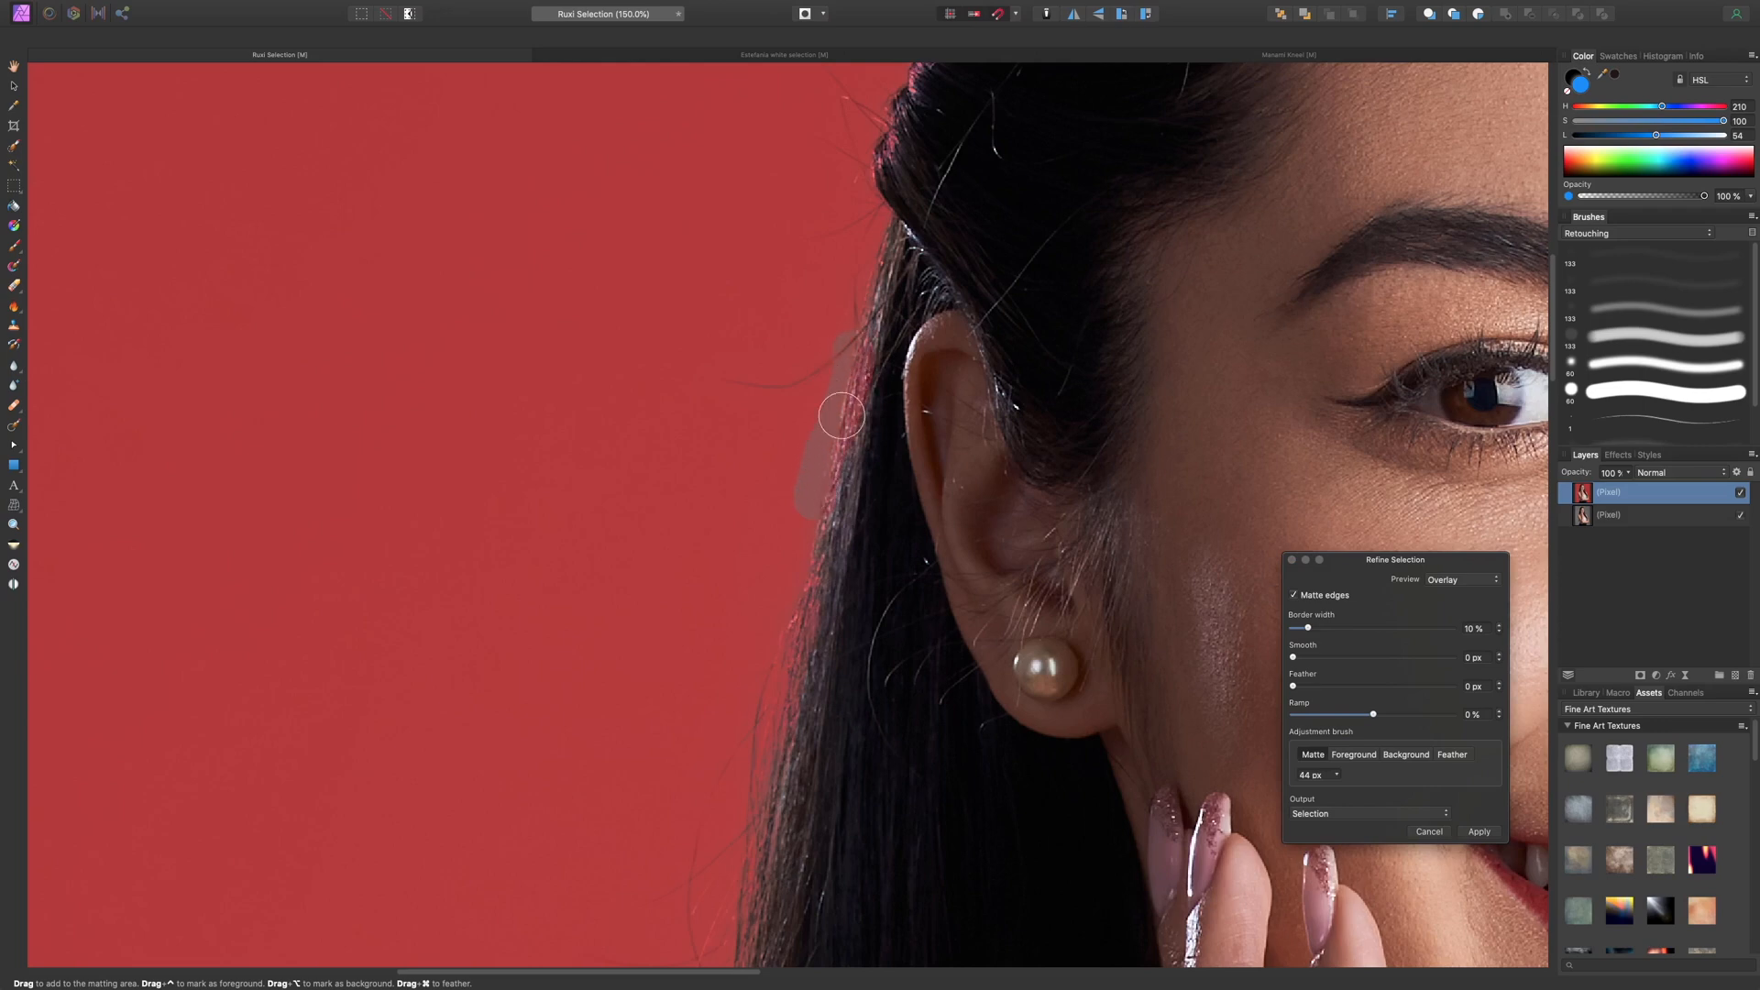
pyautogui.moveTo(868, 597); pyautogui.dragTo(862, 293)
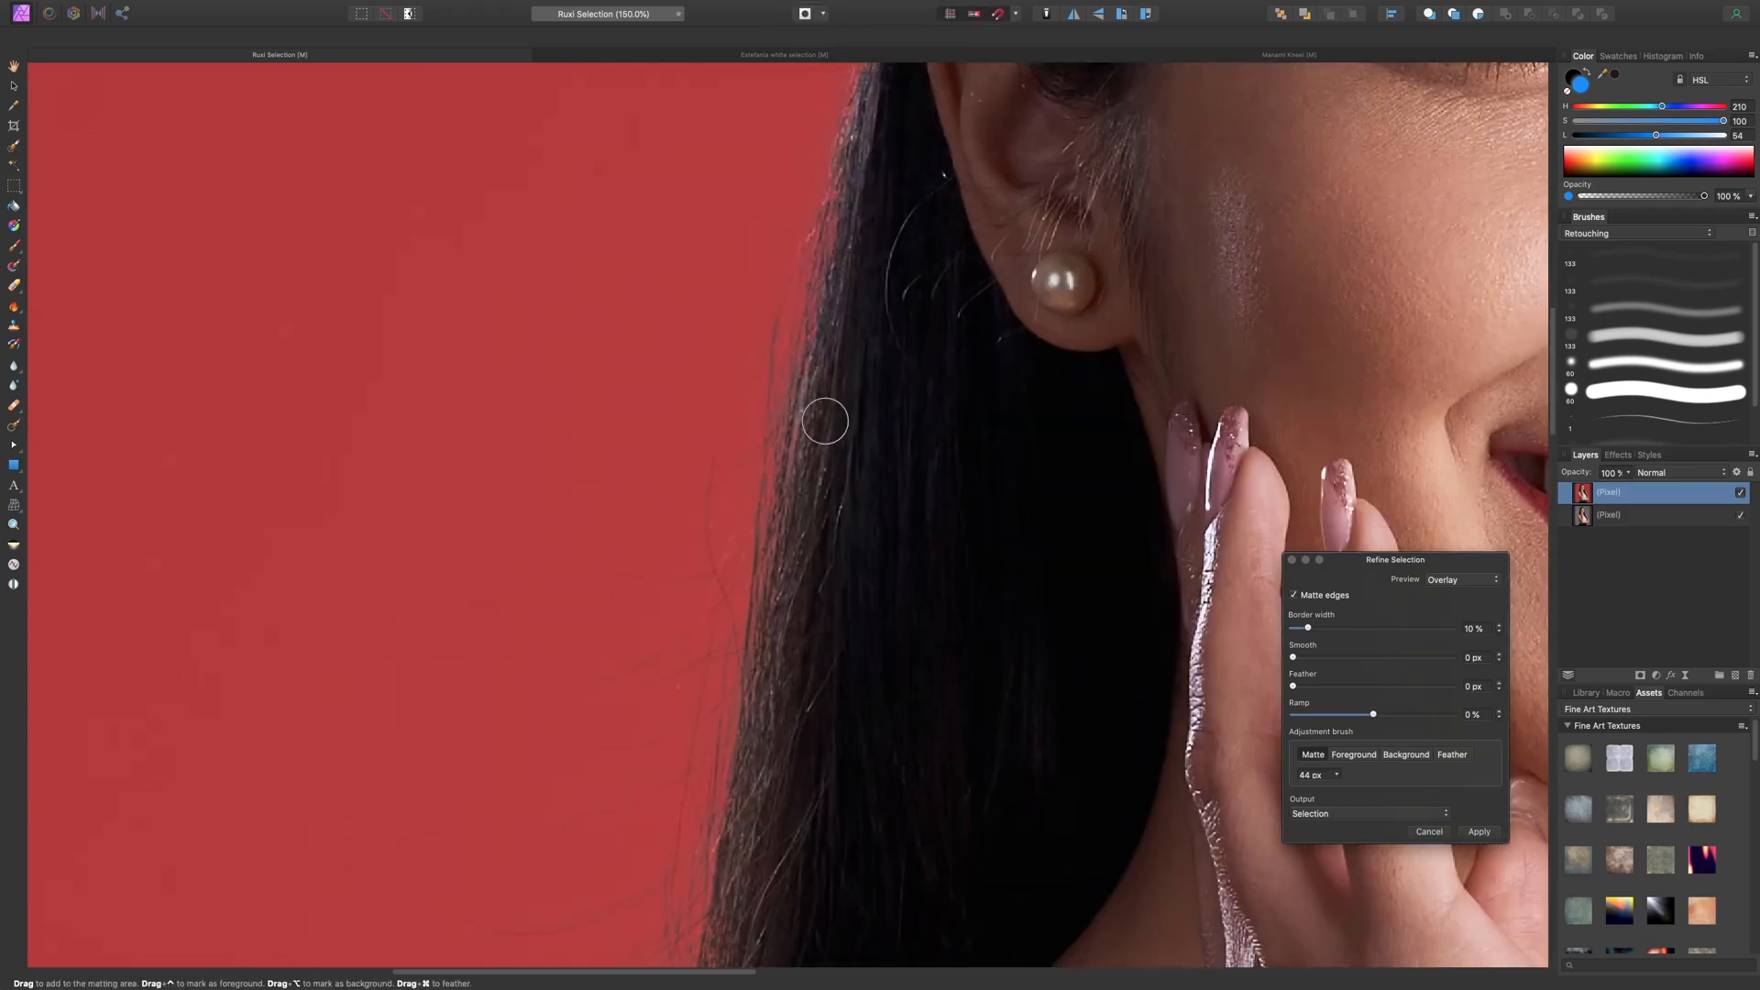
pyautogui.moveTo(893, 652); pyautogui.dragTo(886, 438)
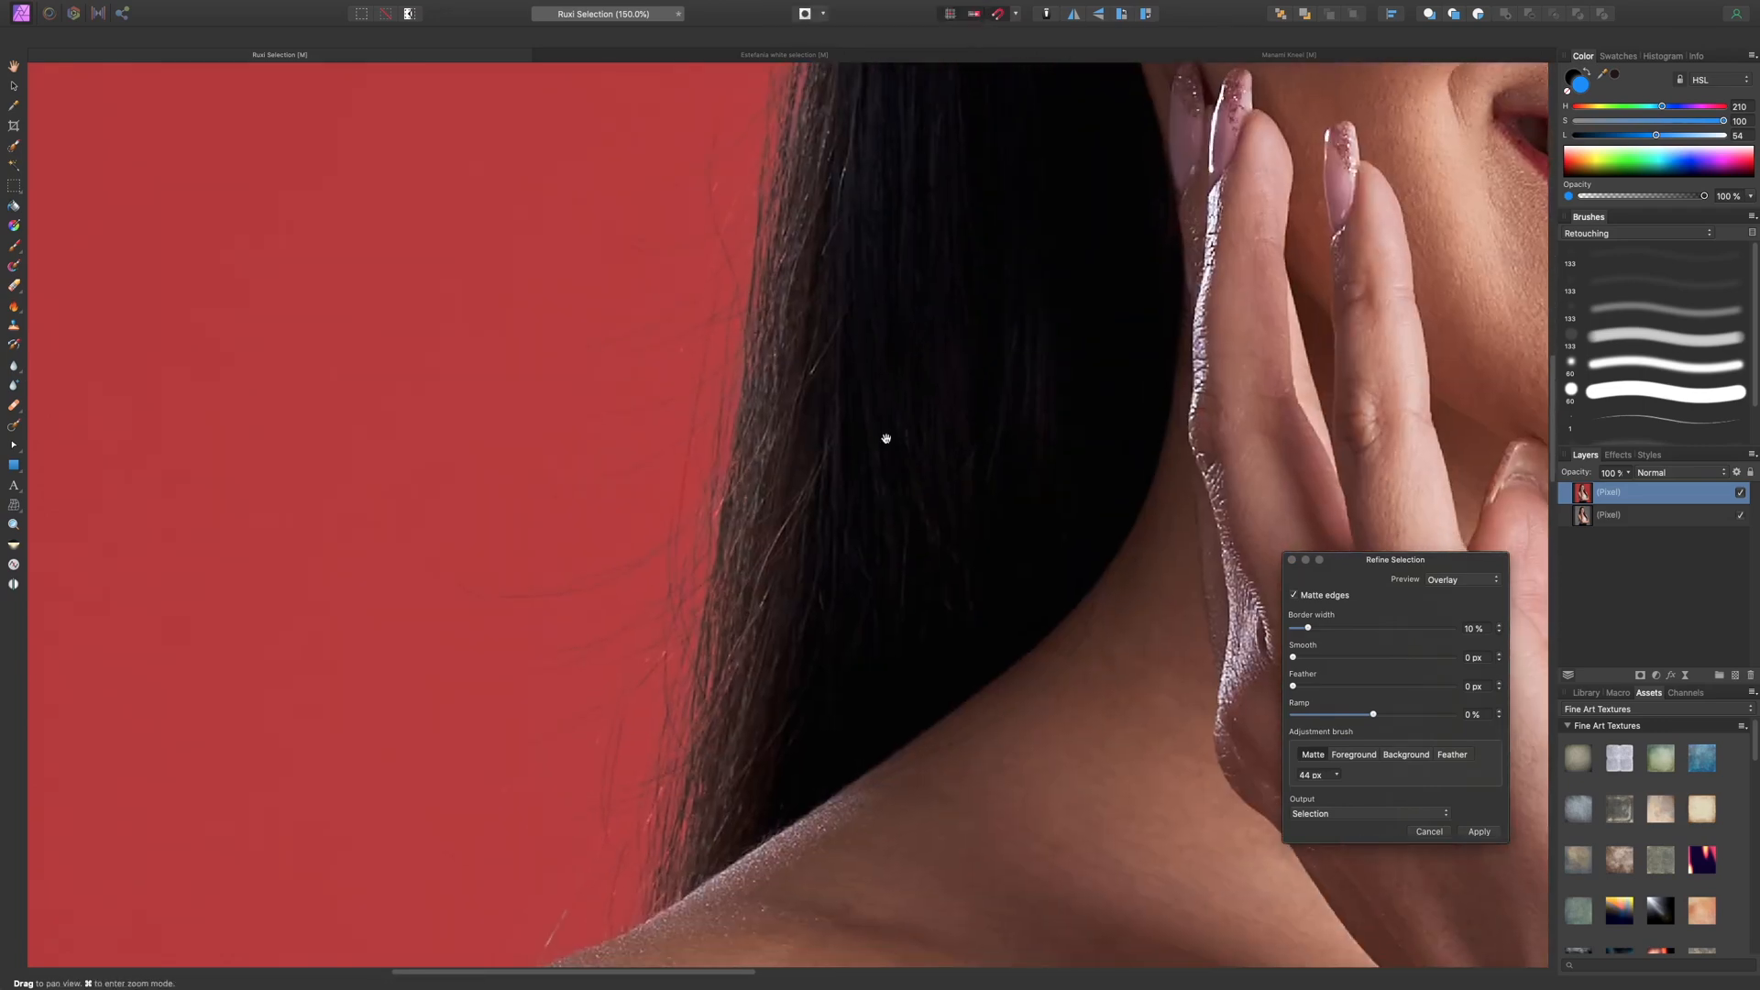
pyautogui.moveTo(899, 636); pyautogui.dragTo(905, 519)
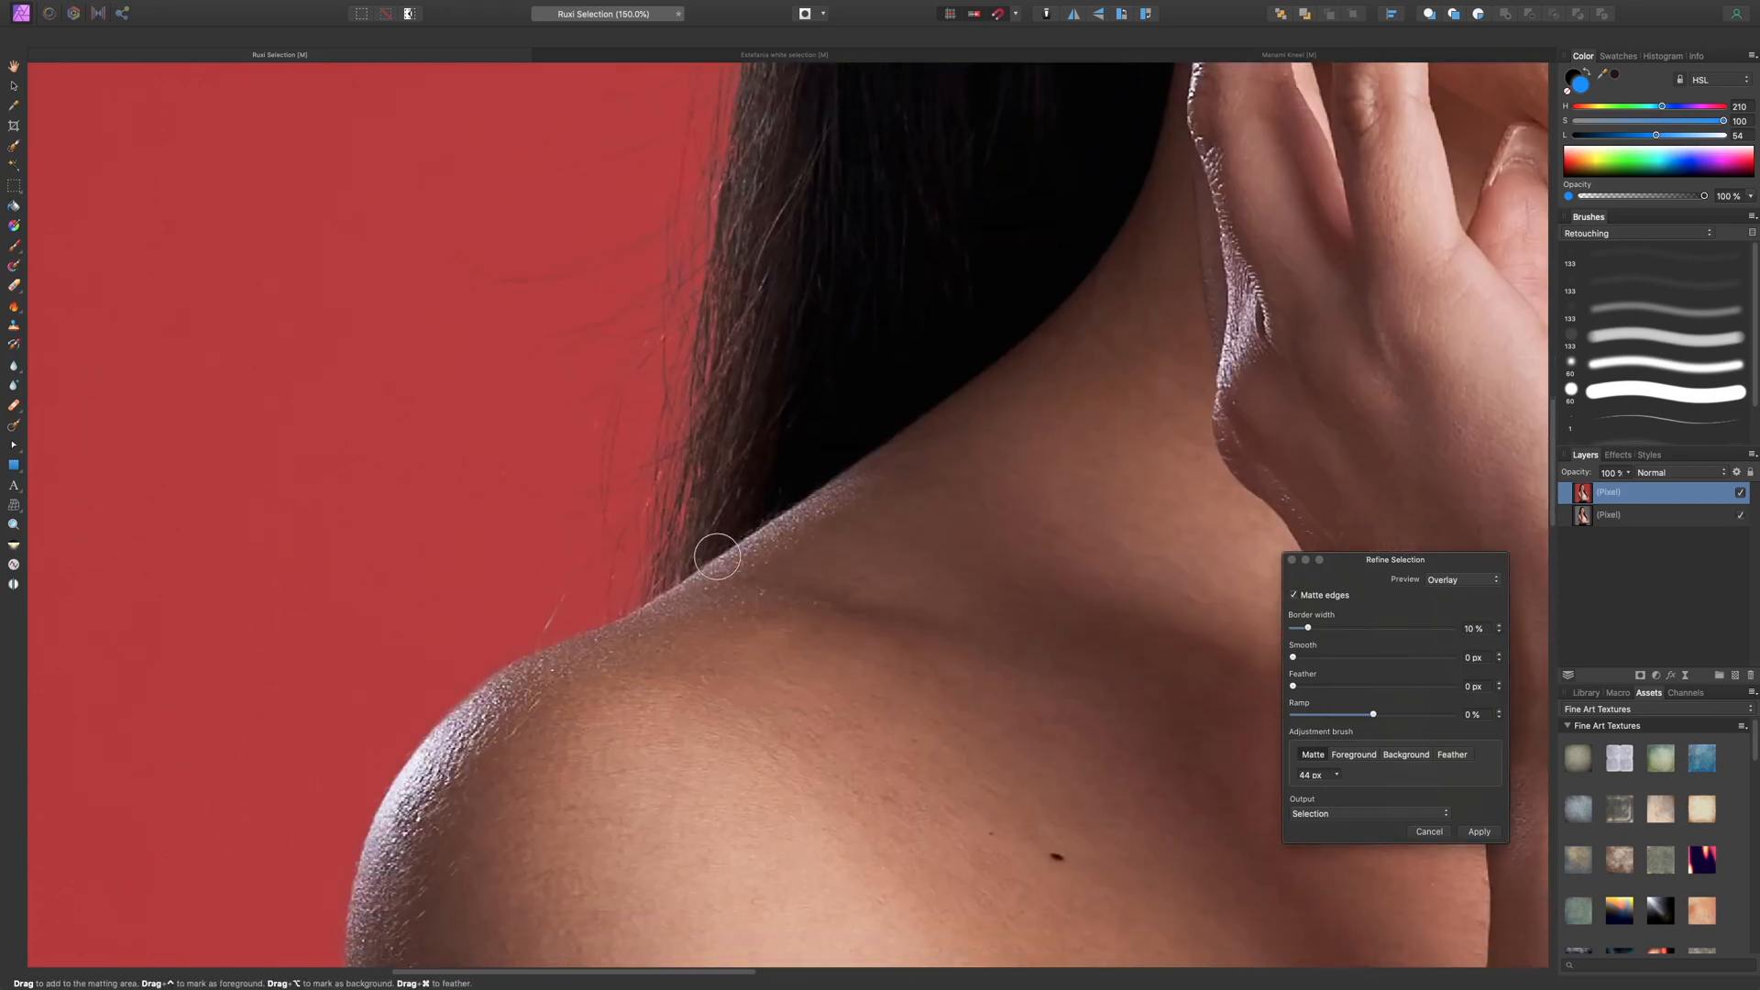
pyautogui.moveTo(676, 560)
pyautogui.mouseDown()
pyautogui.moveTo(547, 618)
pyautogui.moveTo(681, 457)
pyautogui.moveTo(672, 531)
pyautogui.mouseUp()
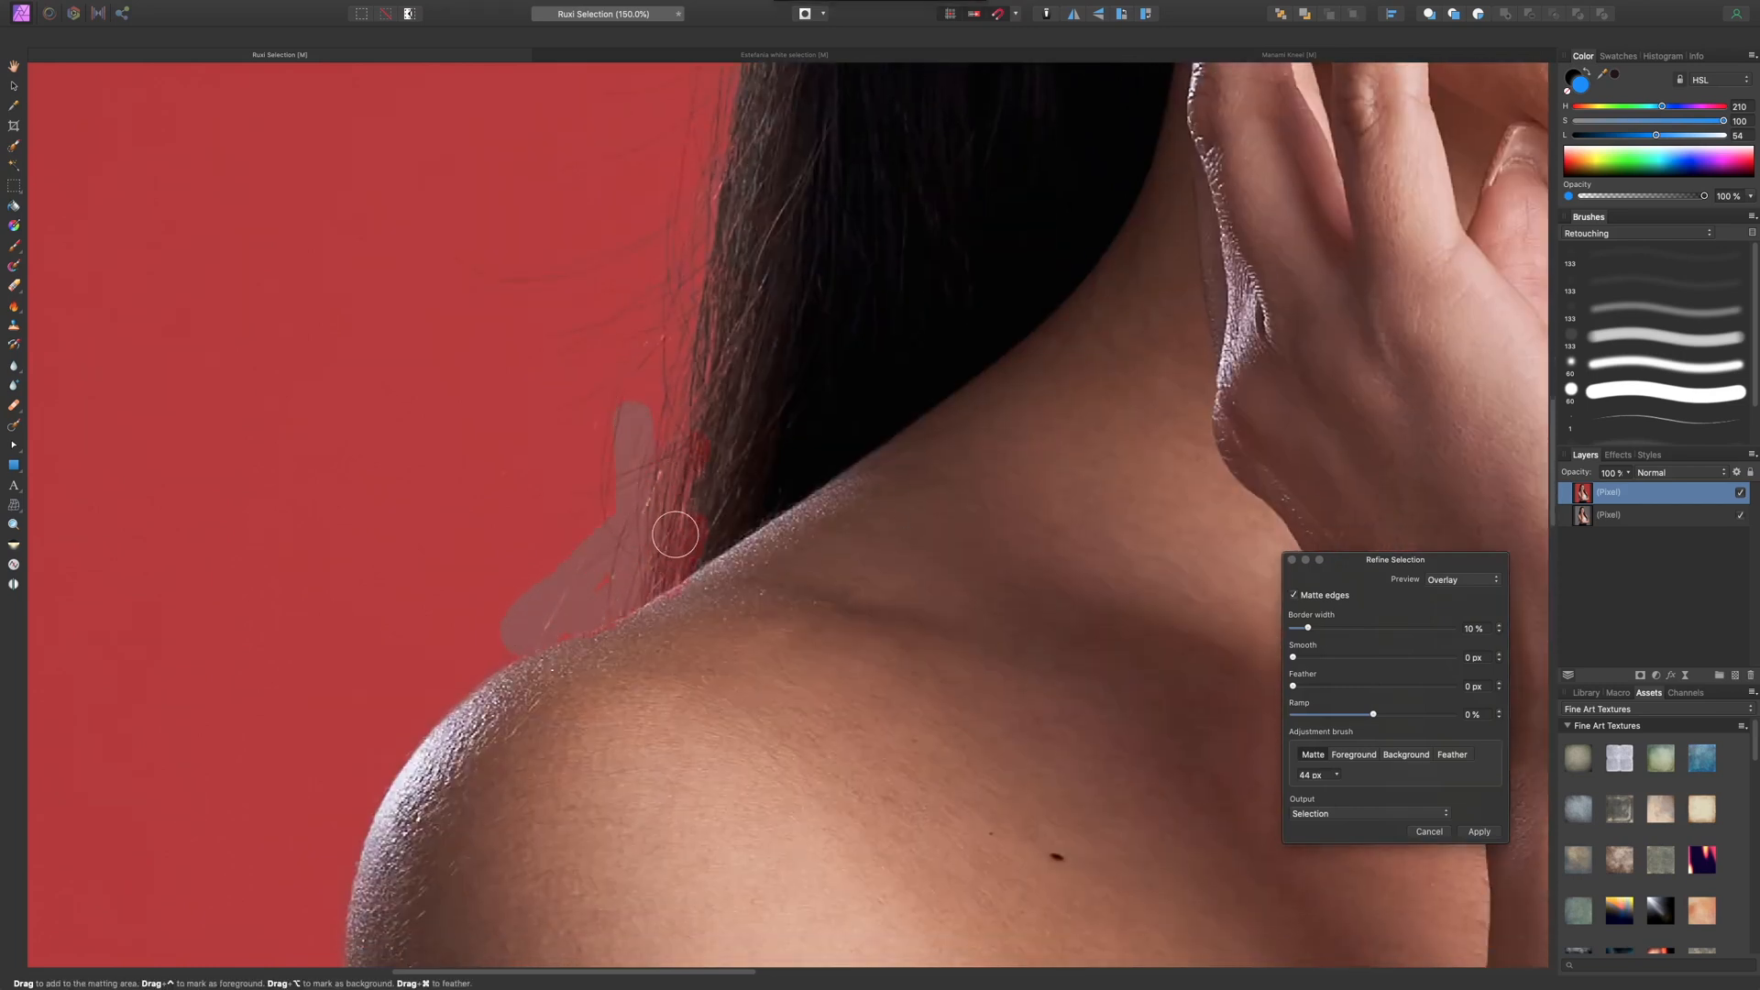
# - Check the whole figure in the Black and white preview and move the Refine Selection dialog higher up
pyautogui.click(1447, 582)
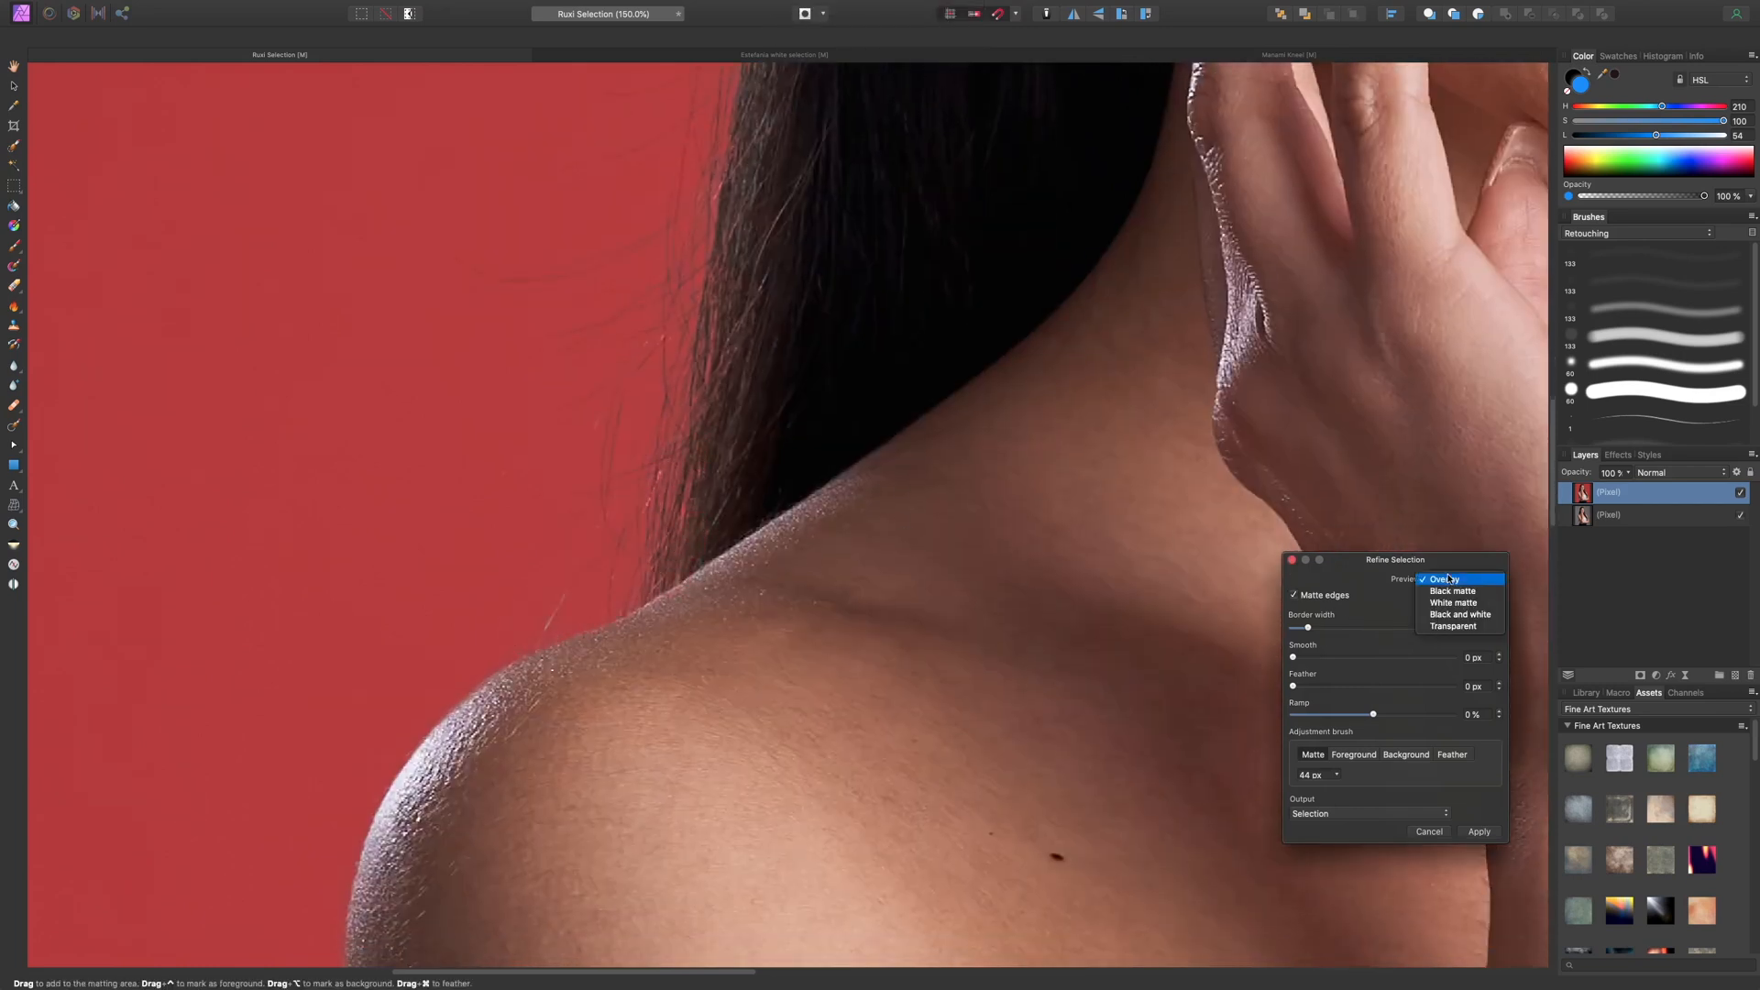
pyautogui.click(1427, 629)
pyautogui.press('super+0')
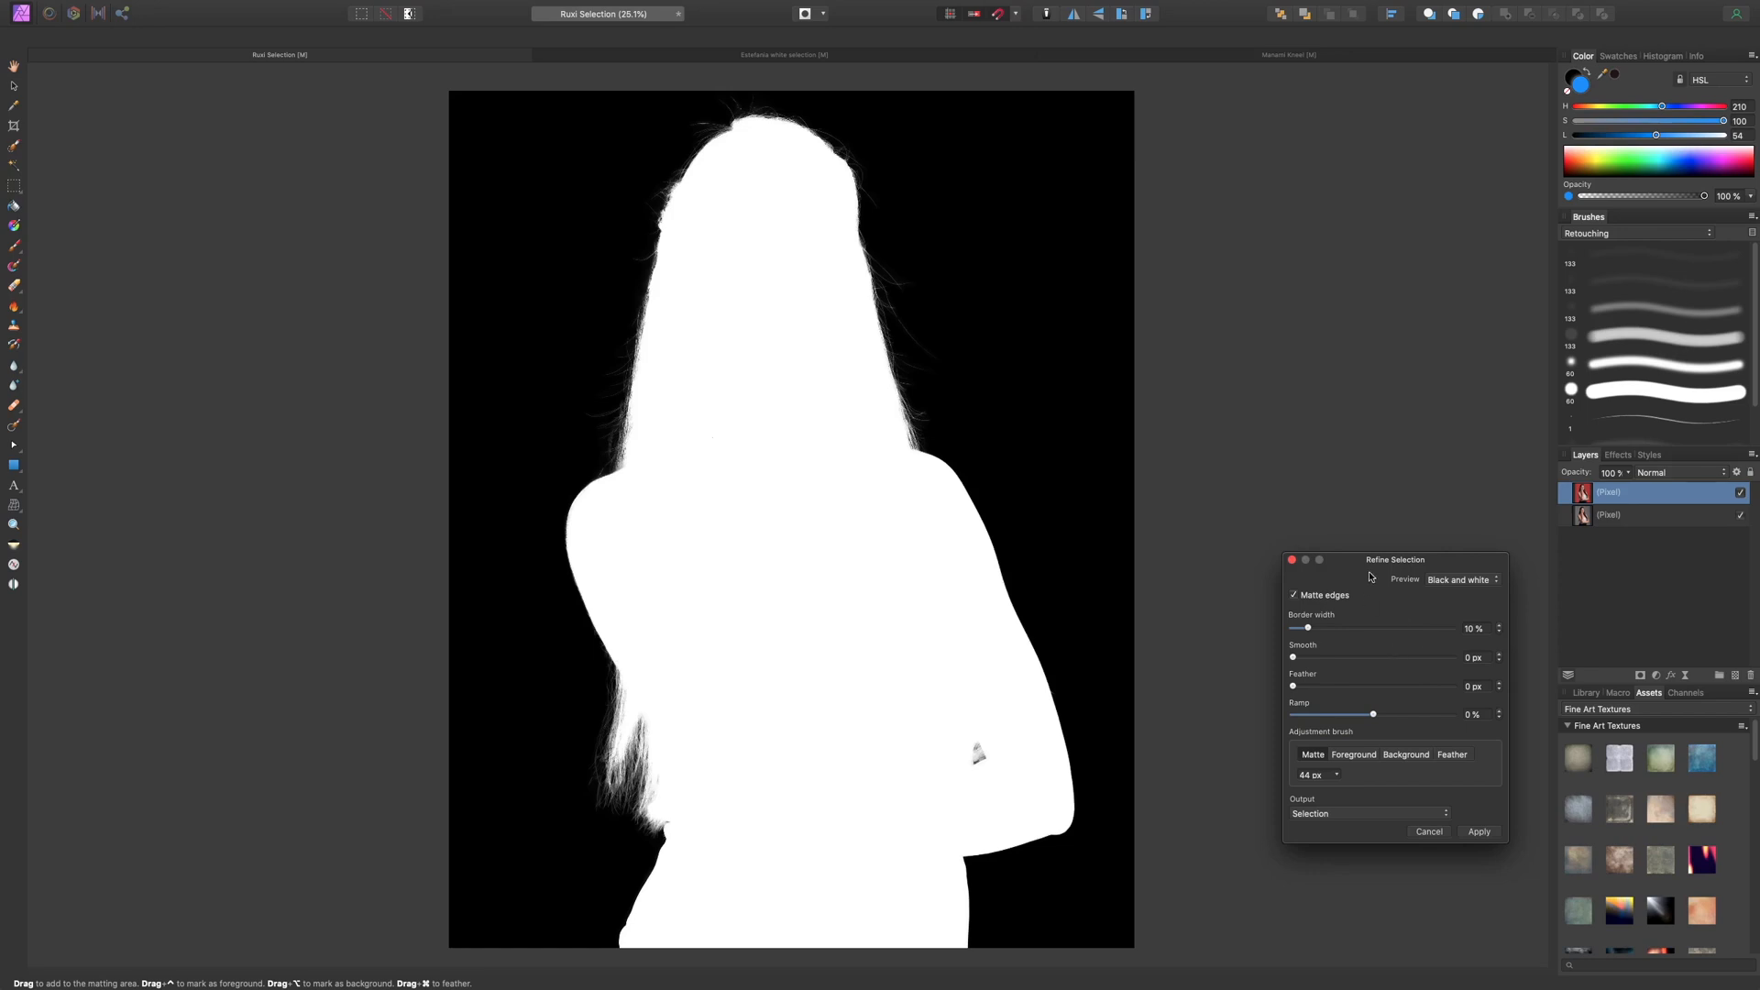
pyautogui.moveTo(1370, 577); pyautogui.dragTo(1332, 414)
# - Examine the fine hairs above the opposite shoulder up close, checking the effect of the Matte edges option
pyautogui.press('super+equal')
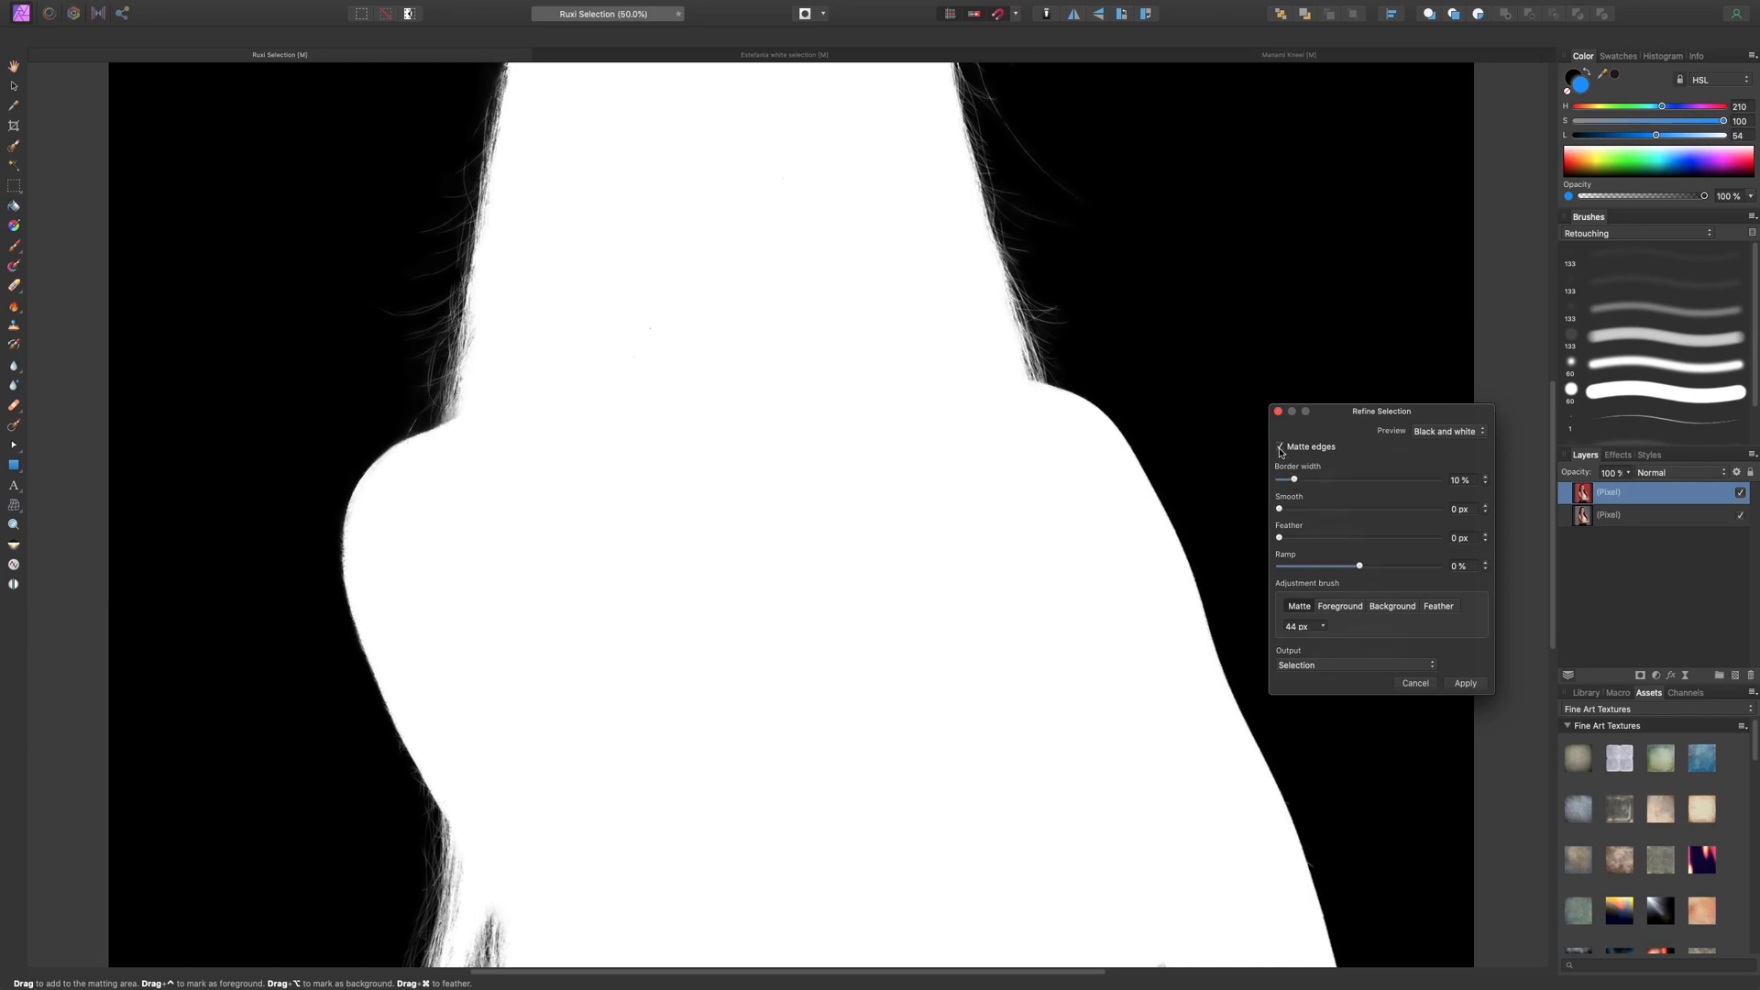
pyautogui.scroll(5, 1147, 425)
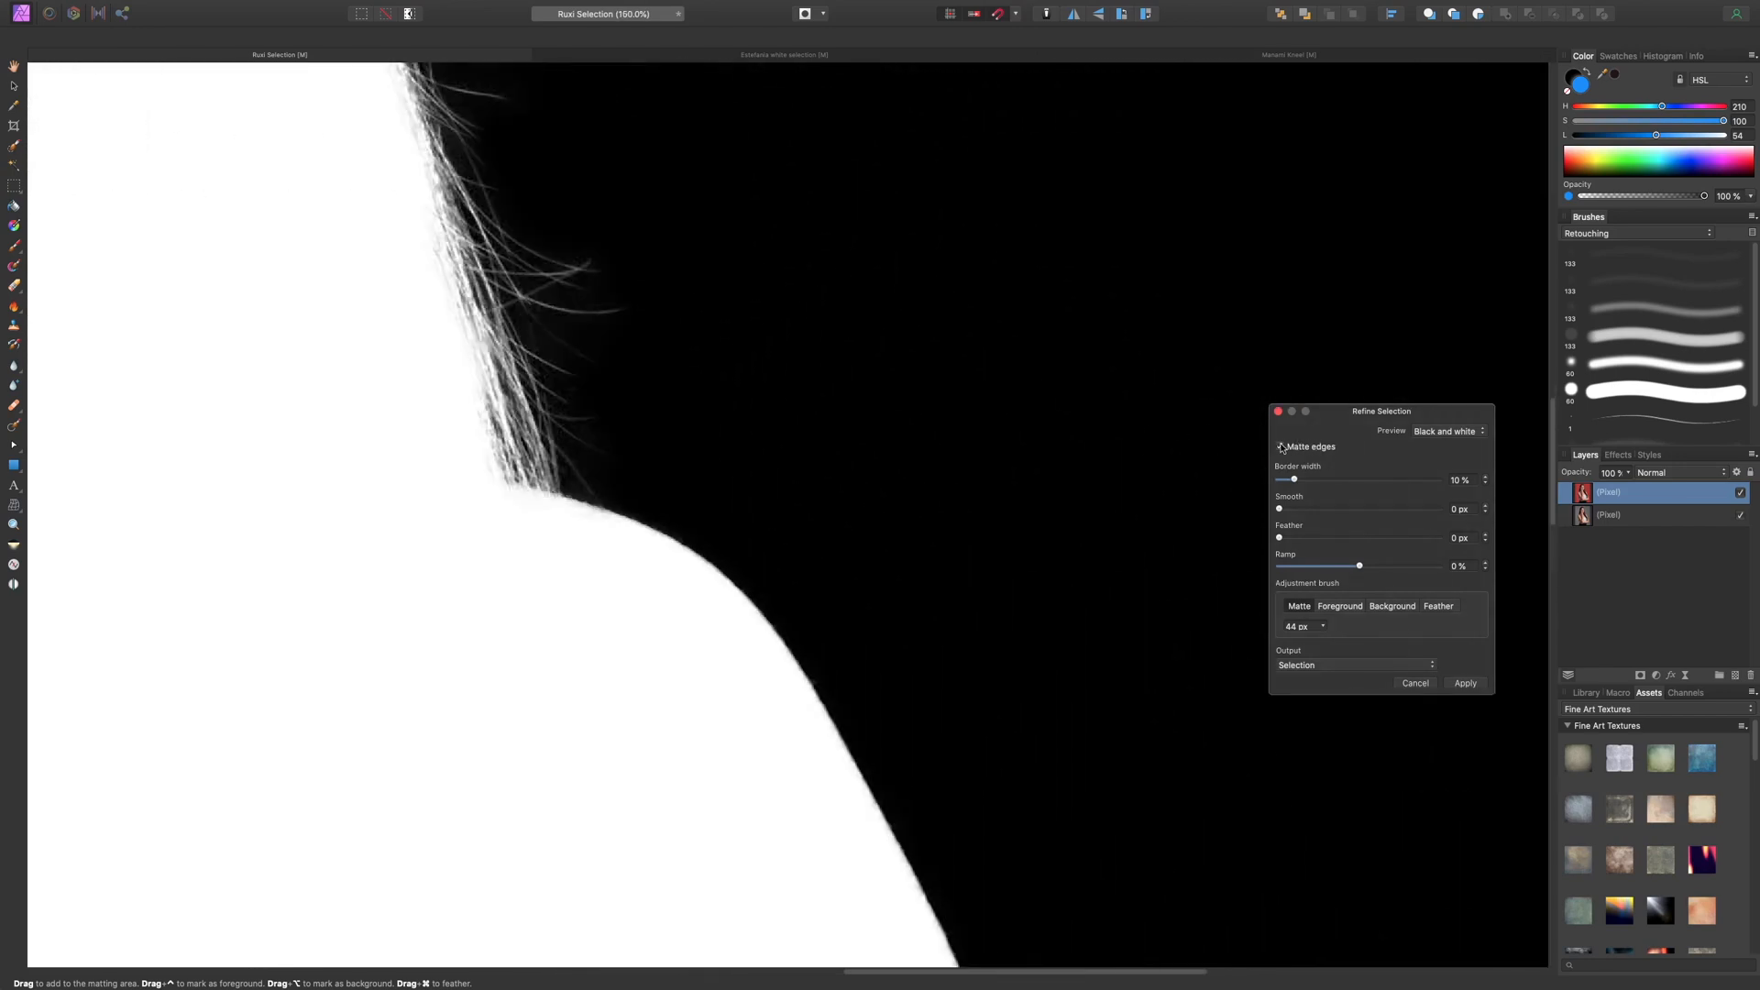
pyautogui.click(1281, 447)
pyautogui.scroll(8, 1083, 448)
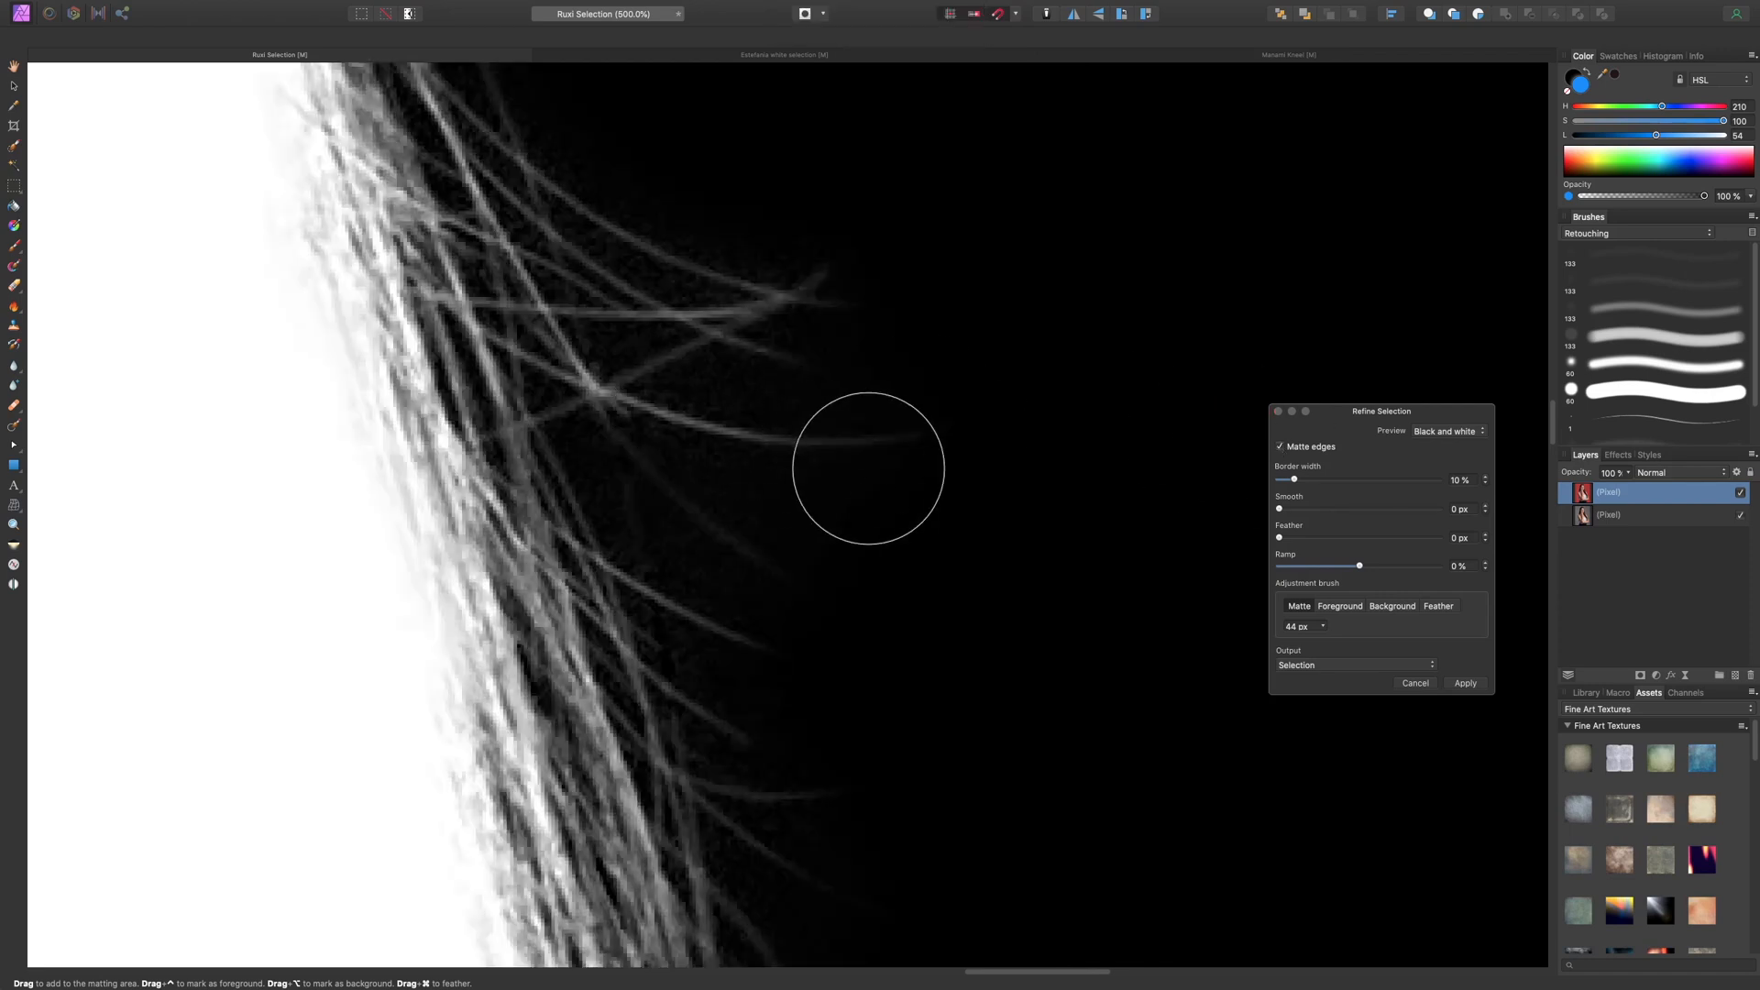
pyautogui.scroll(-5, 871, 463)
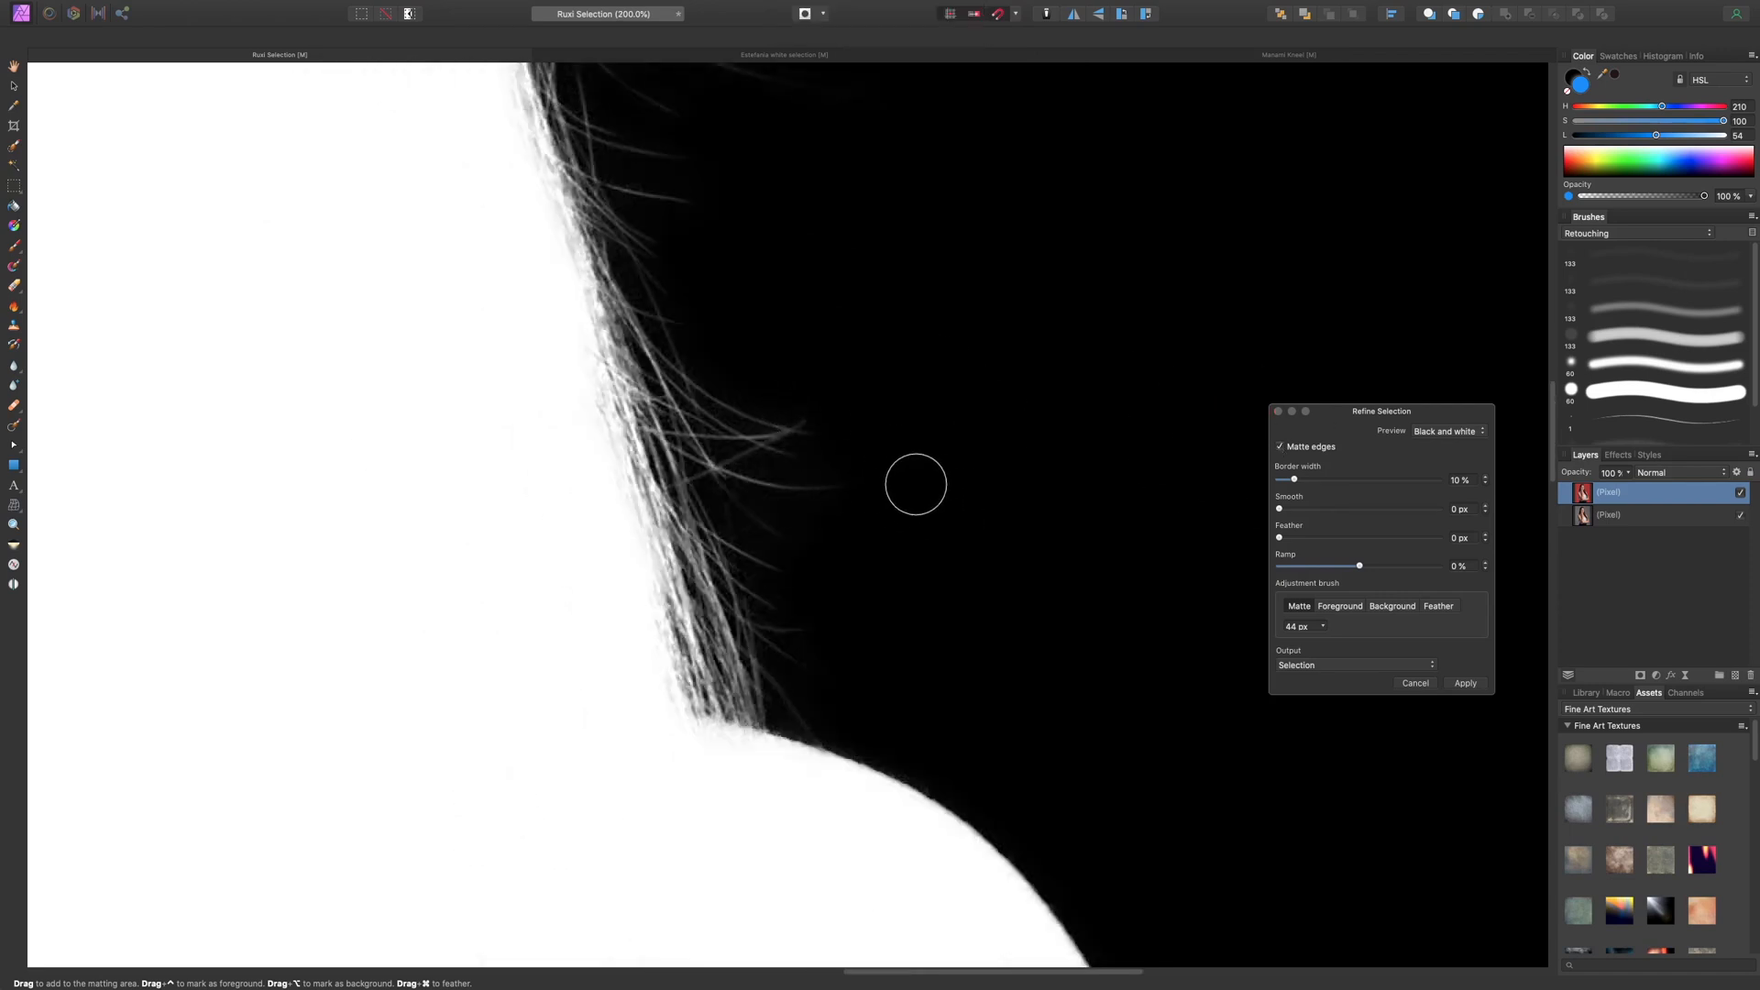
# - Set the selection refinement's border width to 100%, with the hair and shoulder edge in view at actual size
pyautogui.scroll(1, 917, 484)
pyautogui.scroll(1, 924, 482)
pyautogui.scroll(-2, 924, 483)
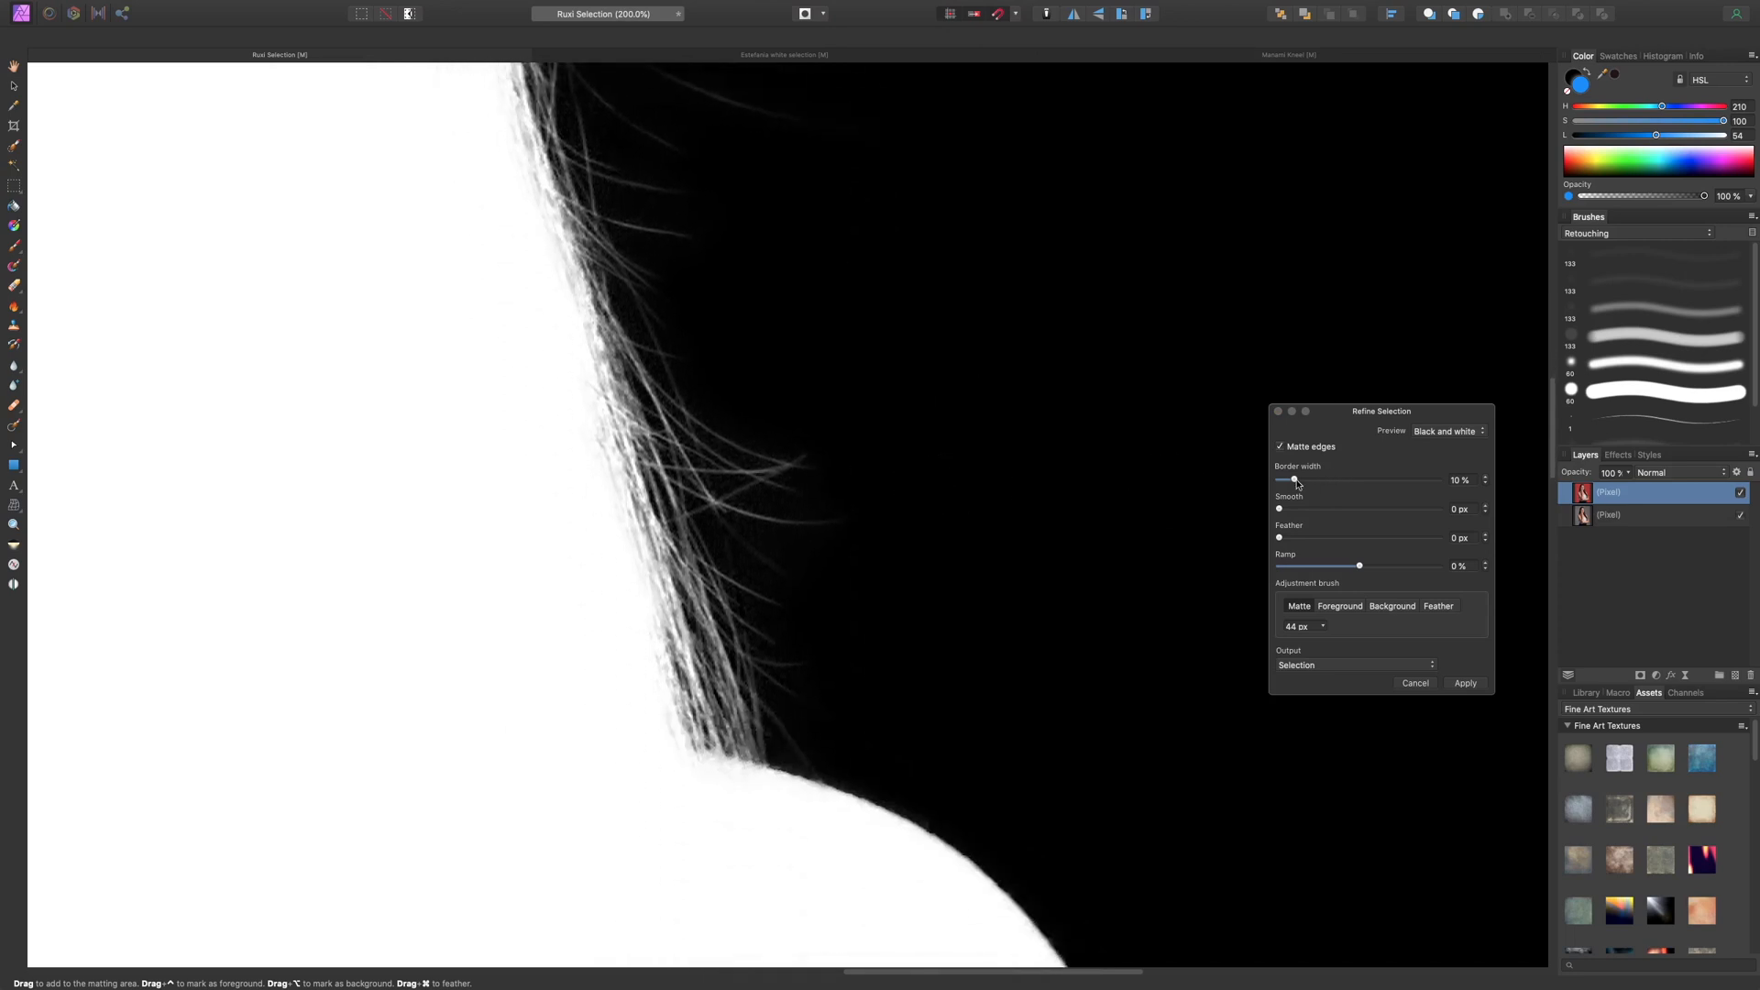
pyautogui.press('super+1')
pyautogui.moveTo(1294, 481); pyautogui.dragTo(1439, 480)
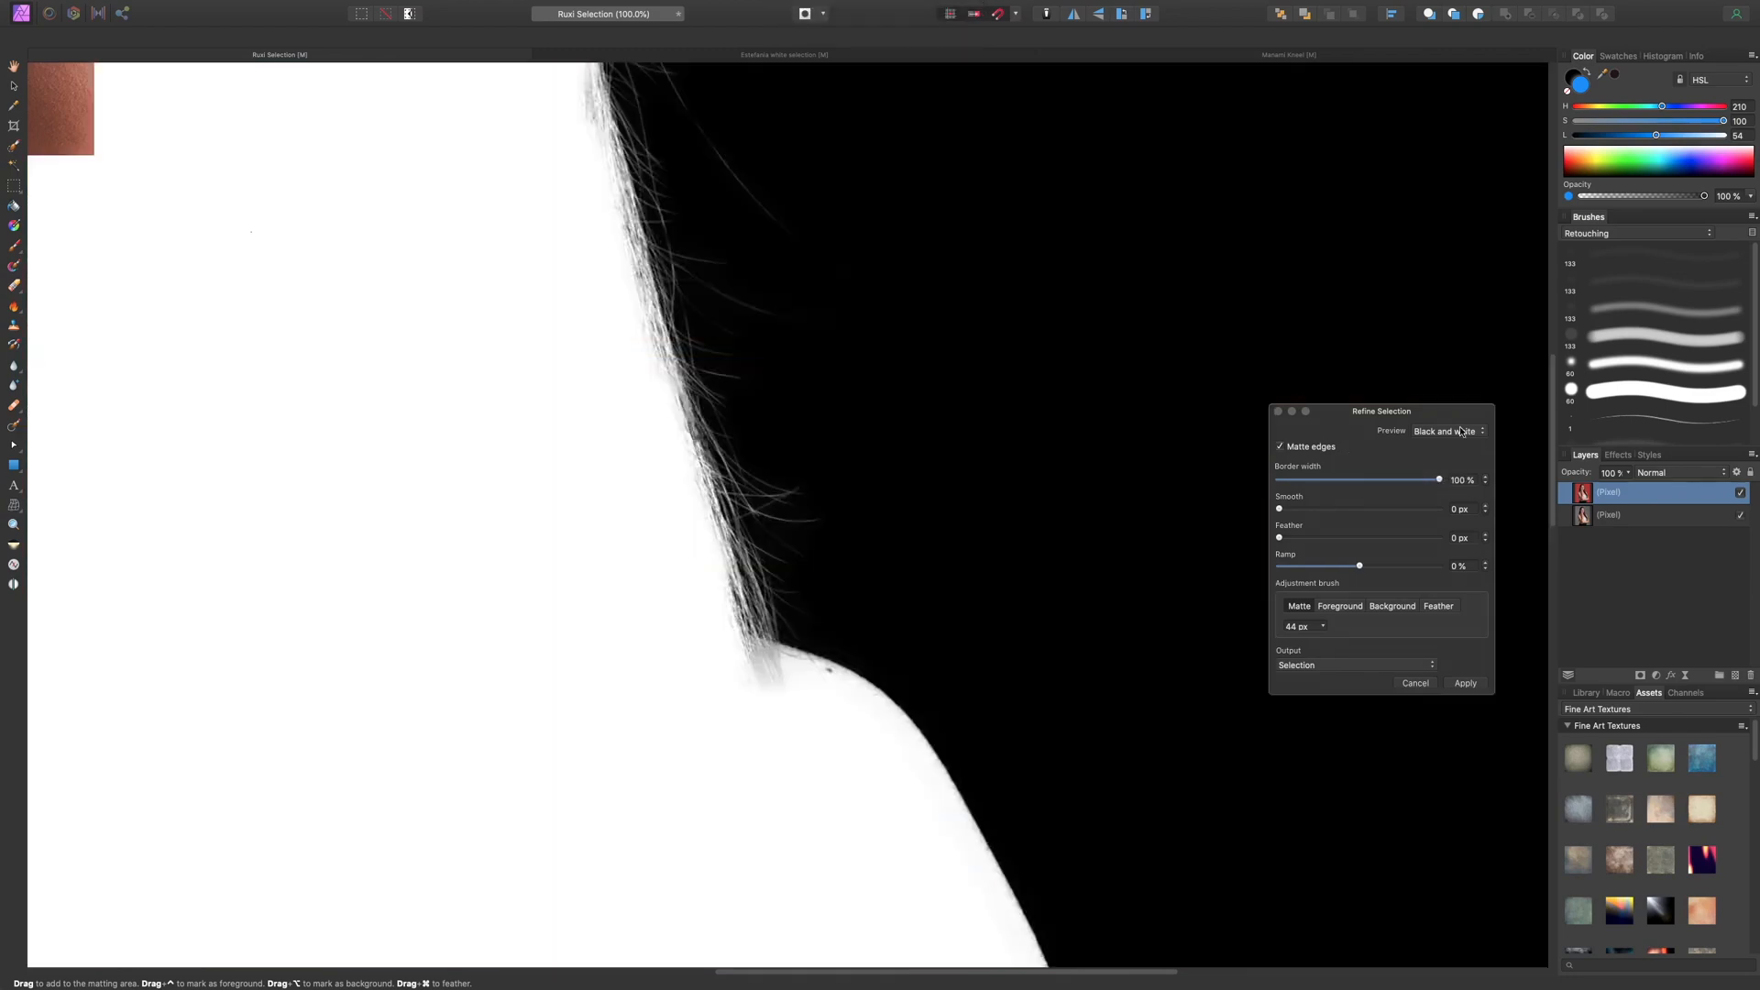
# - Inspect the hair edges around the head and ear at actual size, and reduce the border width to 0%
pyautogui.press('super+0')
pyautogui.press('super+1')
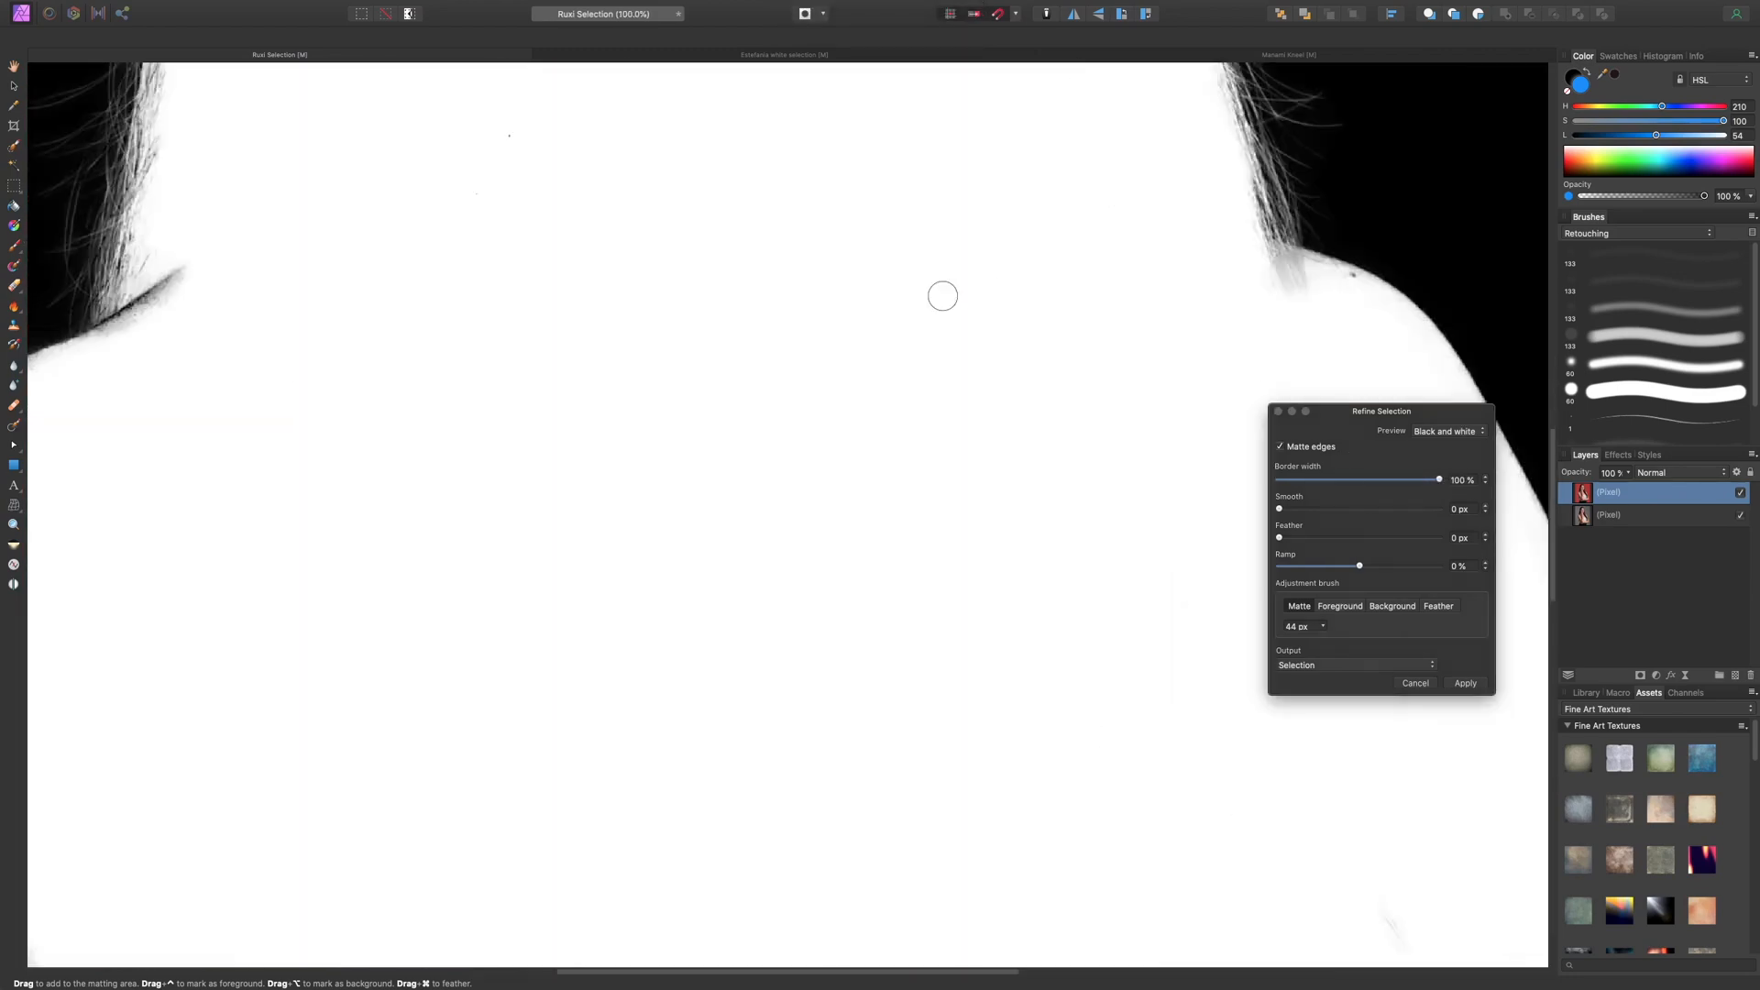
pyautogui.scroll(10, 941, 300)
pyautogui.hscroll(4, 940, 301)
pyautogui.scroll(-3, 927, 334)
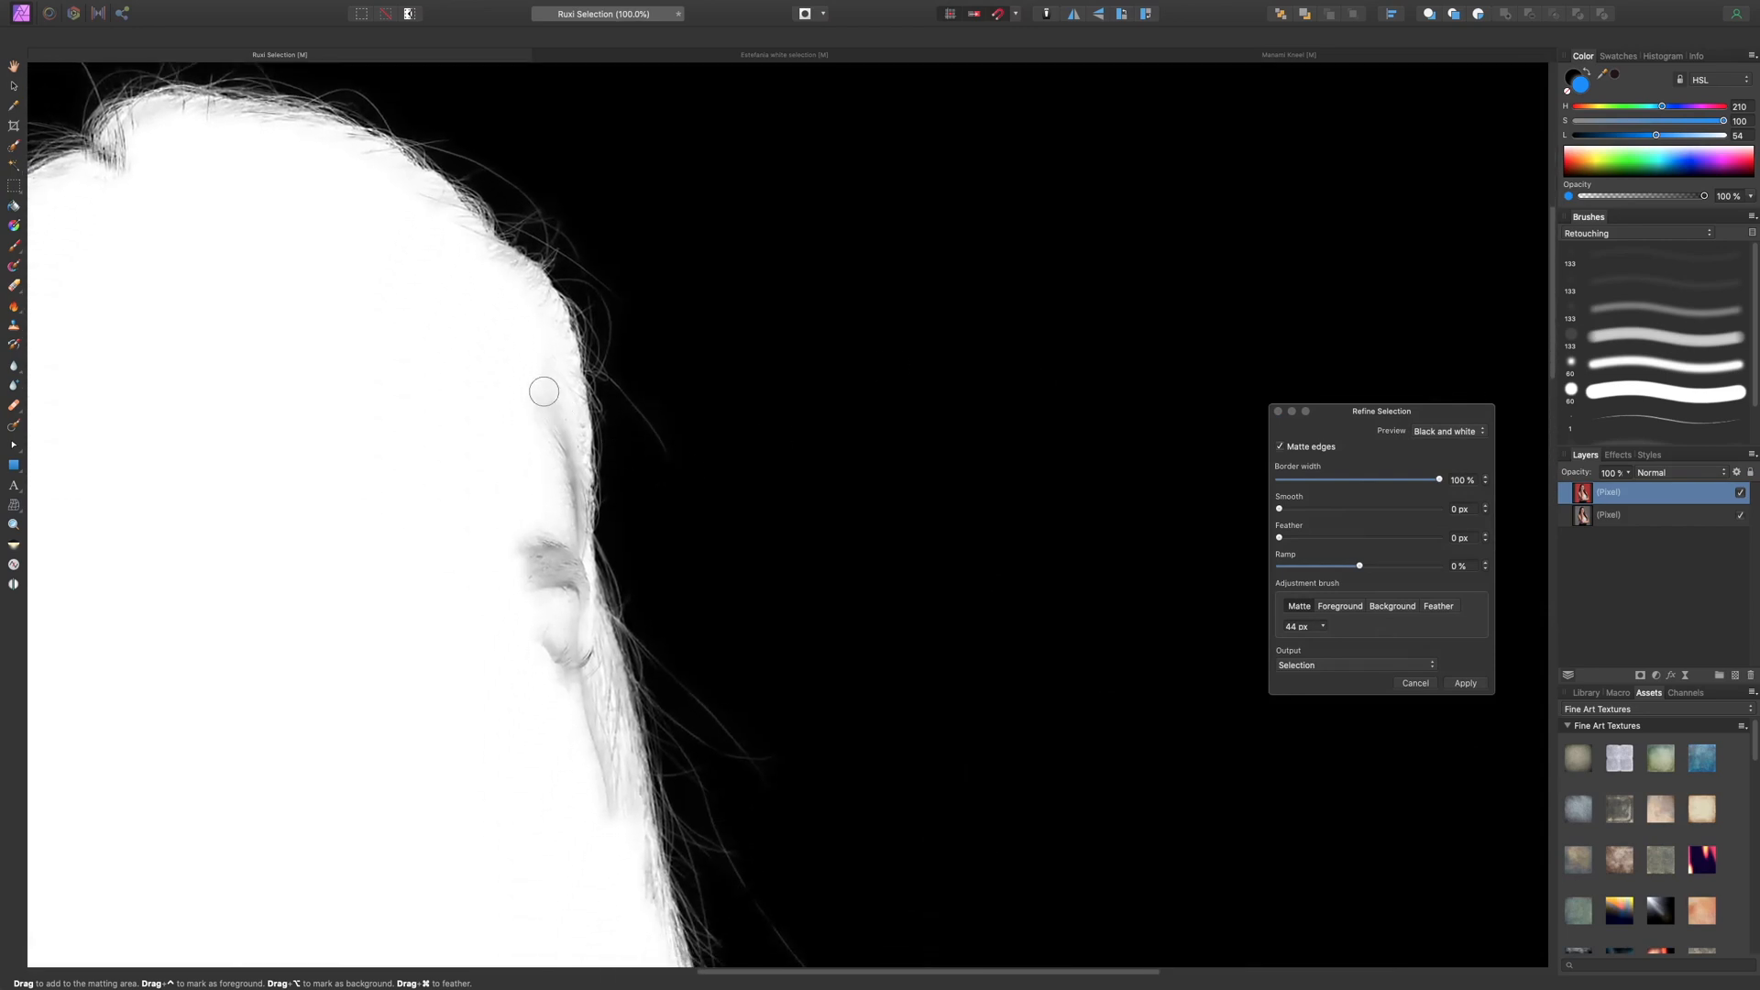
pyautogui.hscroll(-4, 668, 708)
pyautogui.scroll(-2, 669, 708)
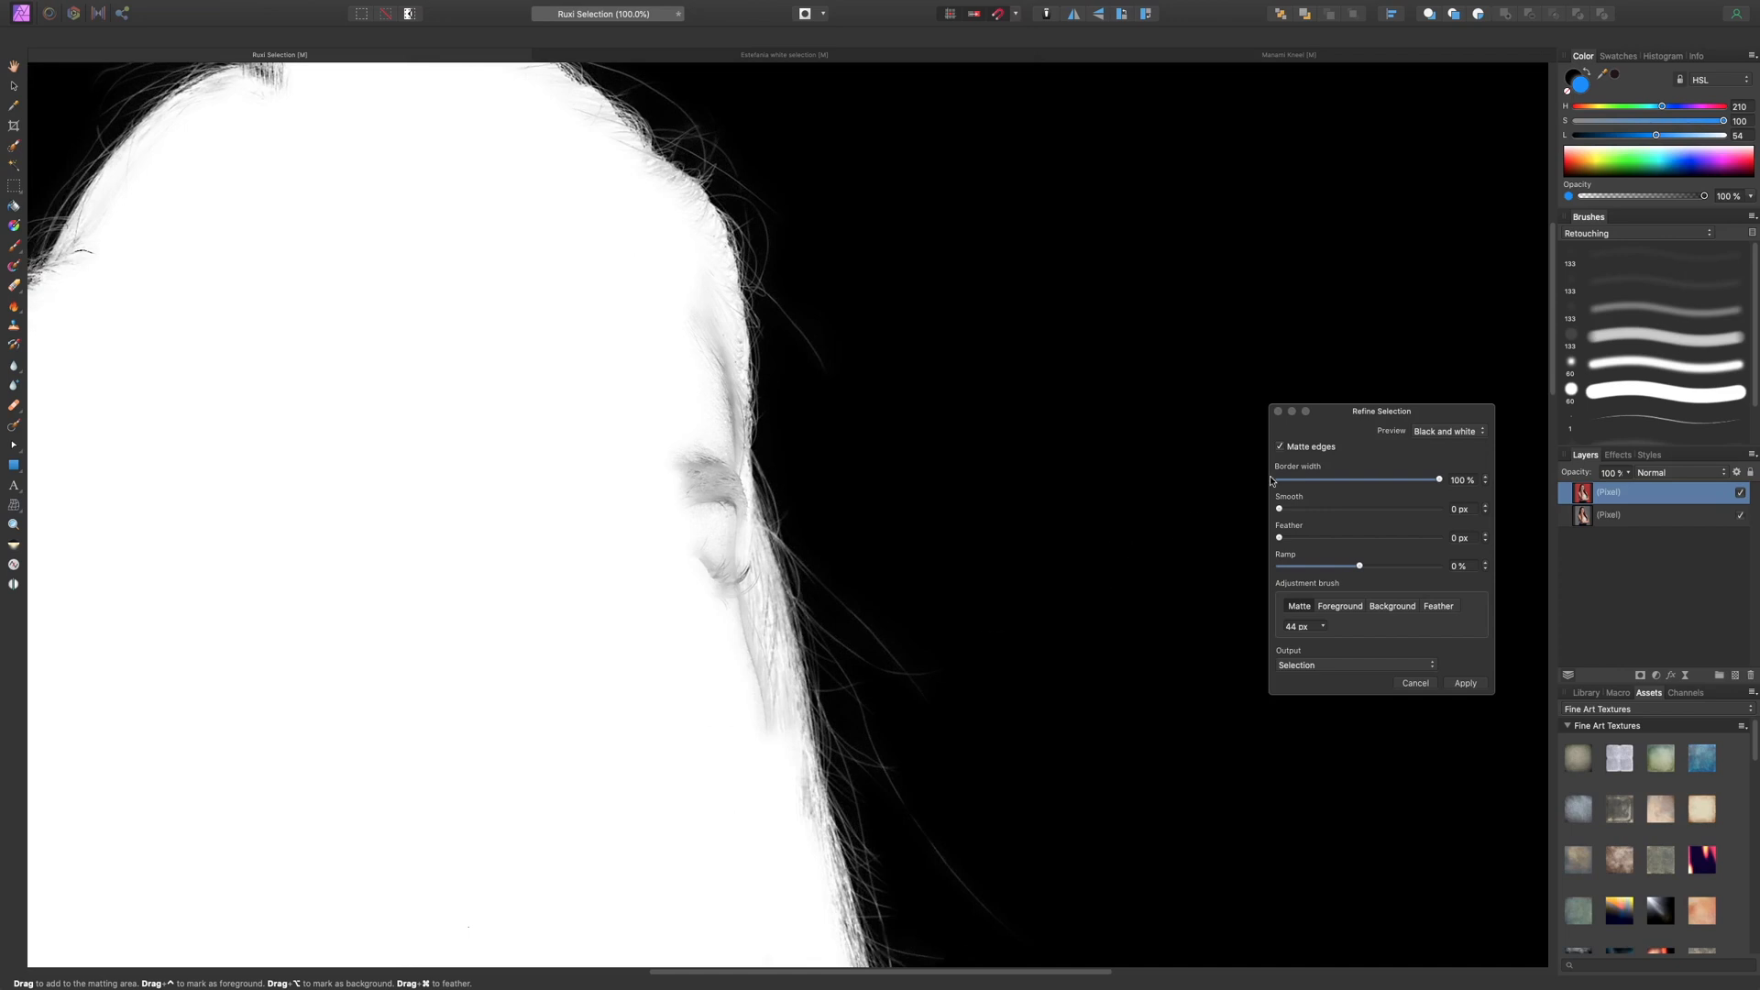
pyautogui.moveTo(1445, 487); pyautogui.dragTo(1268, 492)
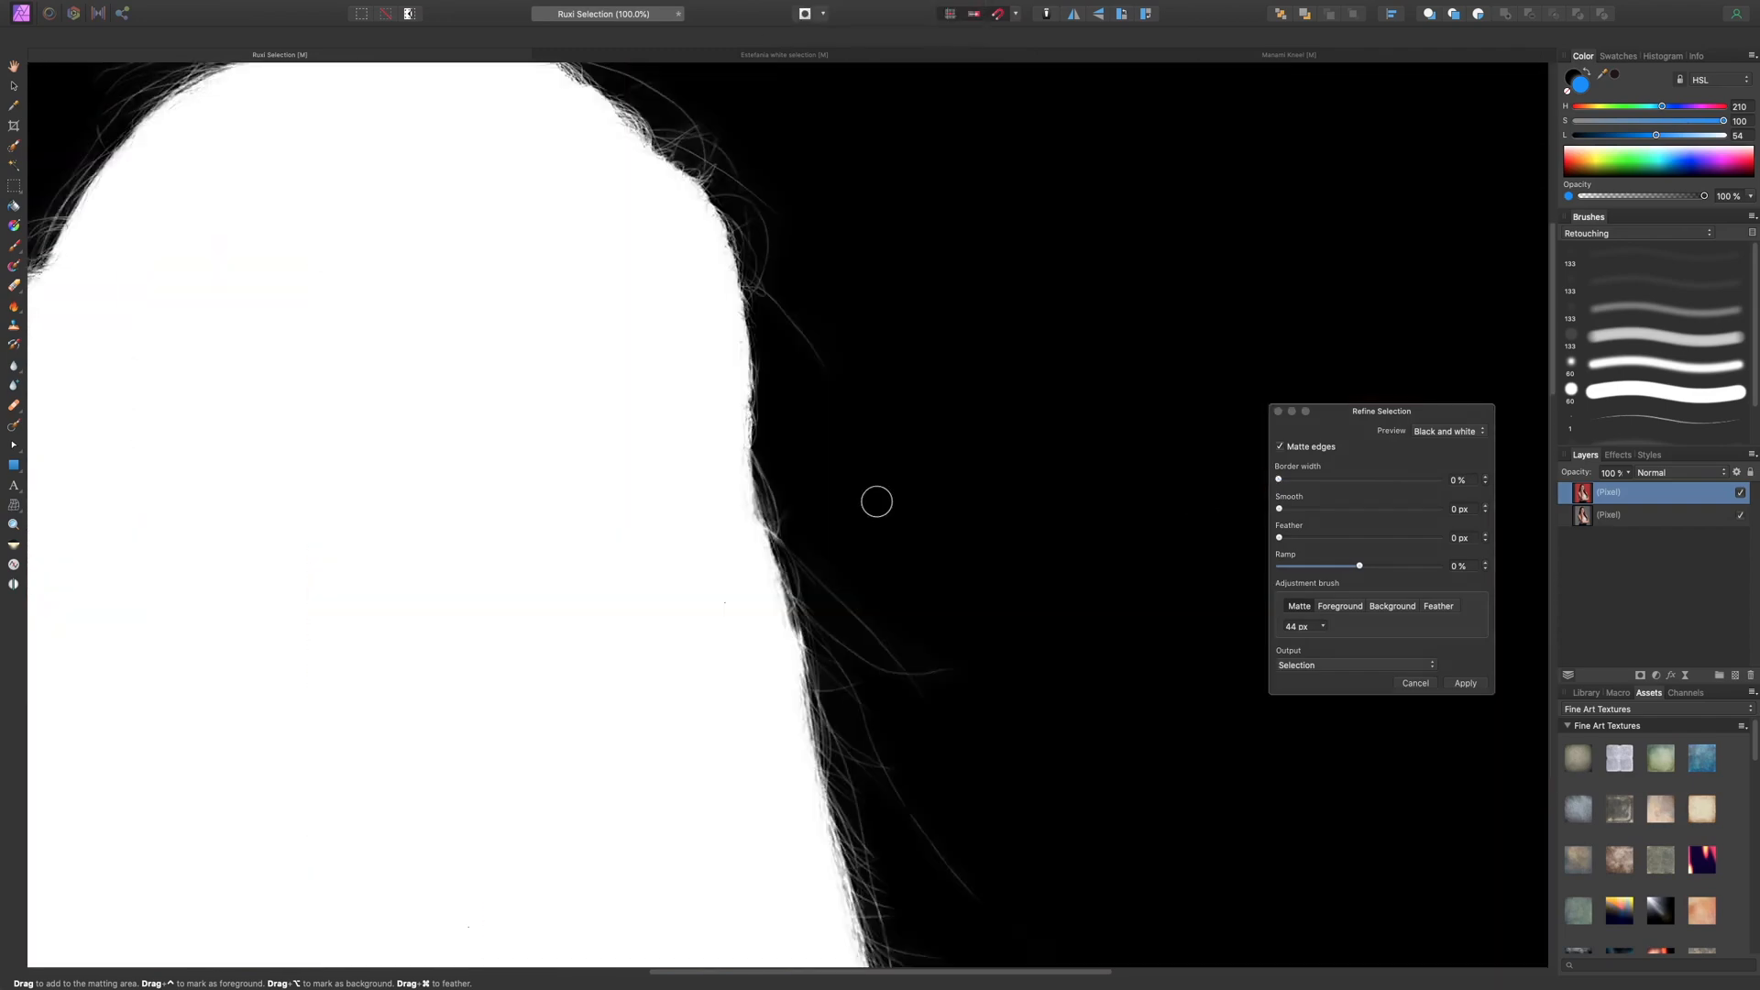
# - Set the border width to 10%, with the long hair edge above the shoulder in view
pyautogui.hscroll(-10, 880, 501)
pyautogui.scroll(-3, 894, 504)
pyautogui.scroll(-3, 729, 281)
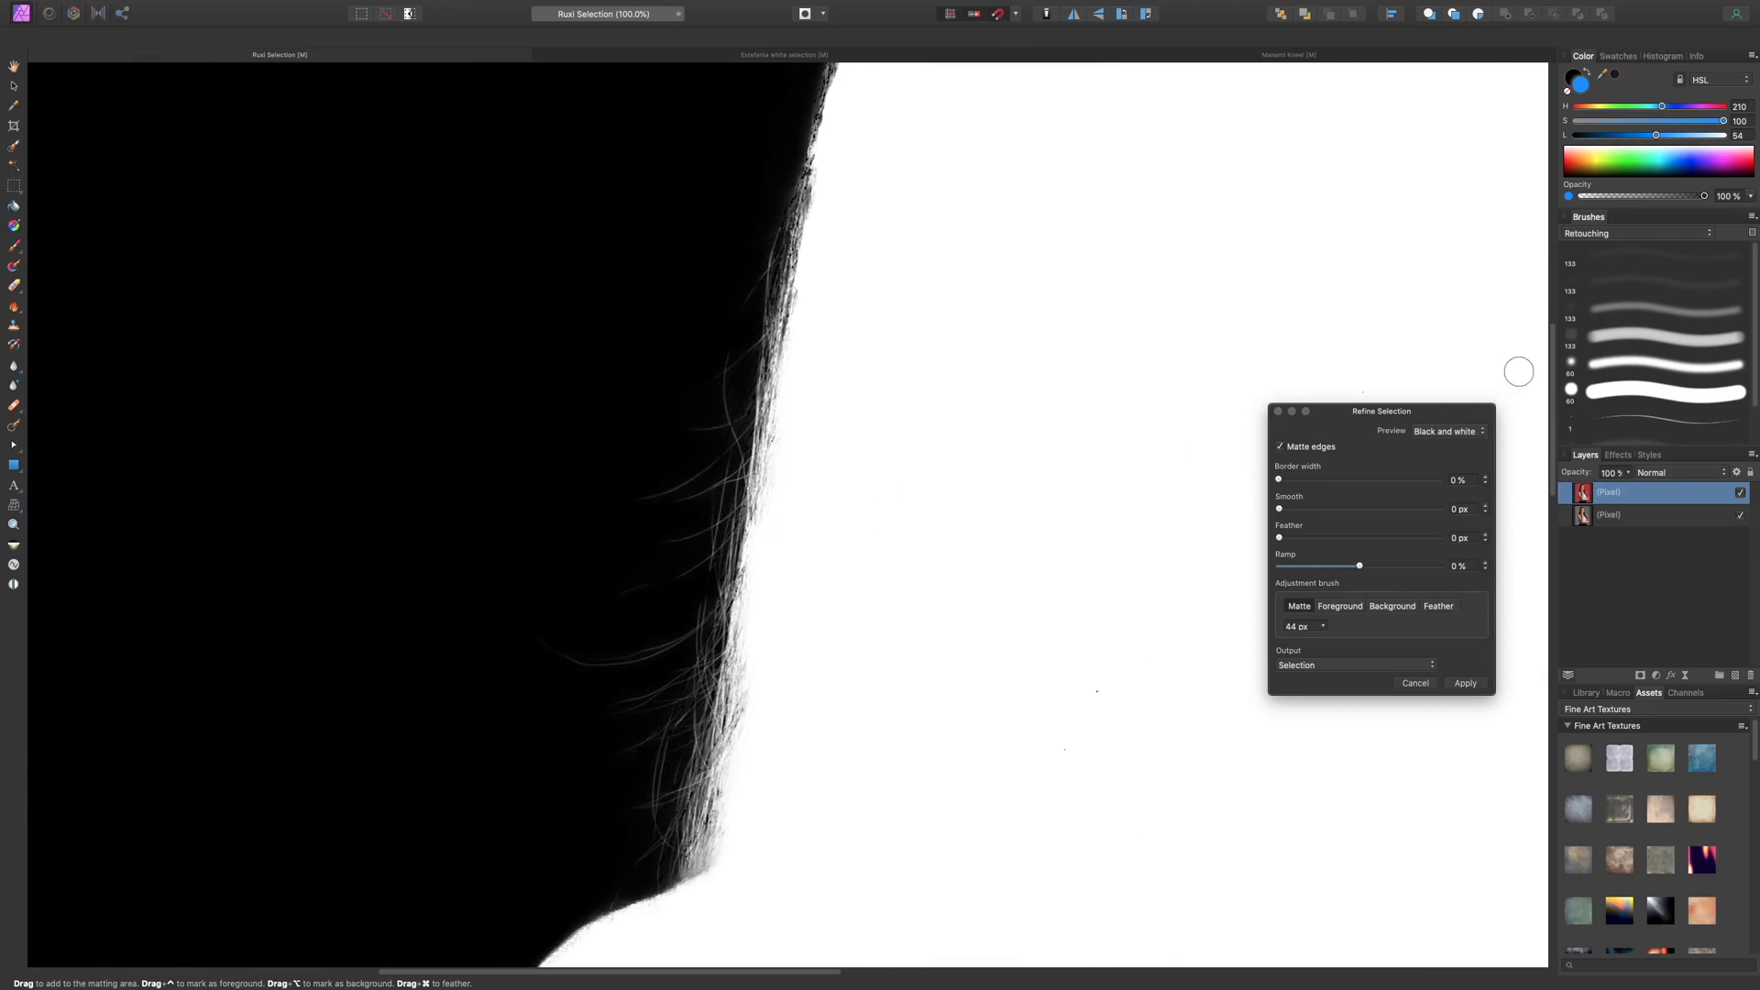
pyautogui.moveTo(1298, 483); pyautogui.dragTo(1298, 482)
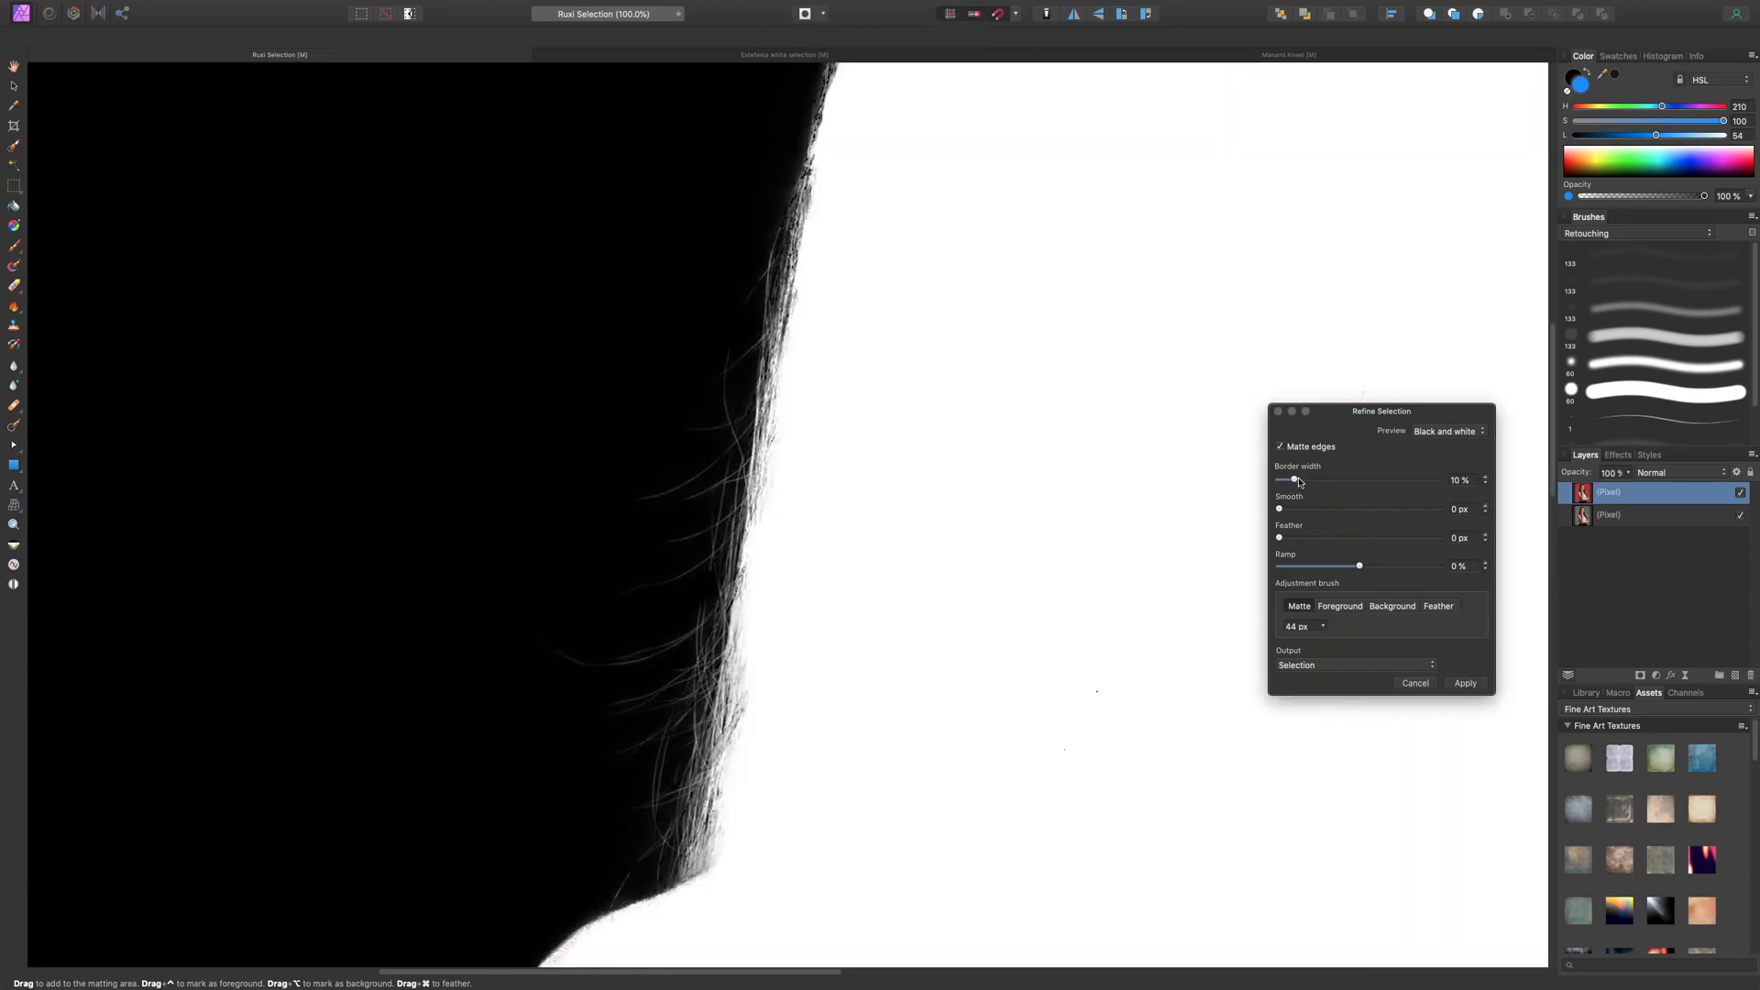
# - Examine the hair and shoulder edges on both sides of the figure in the Black and white preview
pyautogui.scroll(-5, 978, 472)
pyautogui.scroll(8, 990, 472)
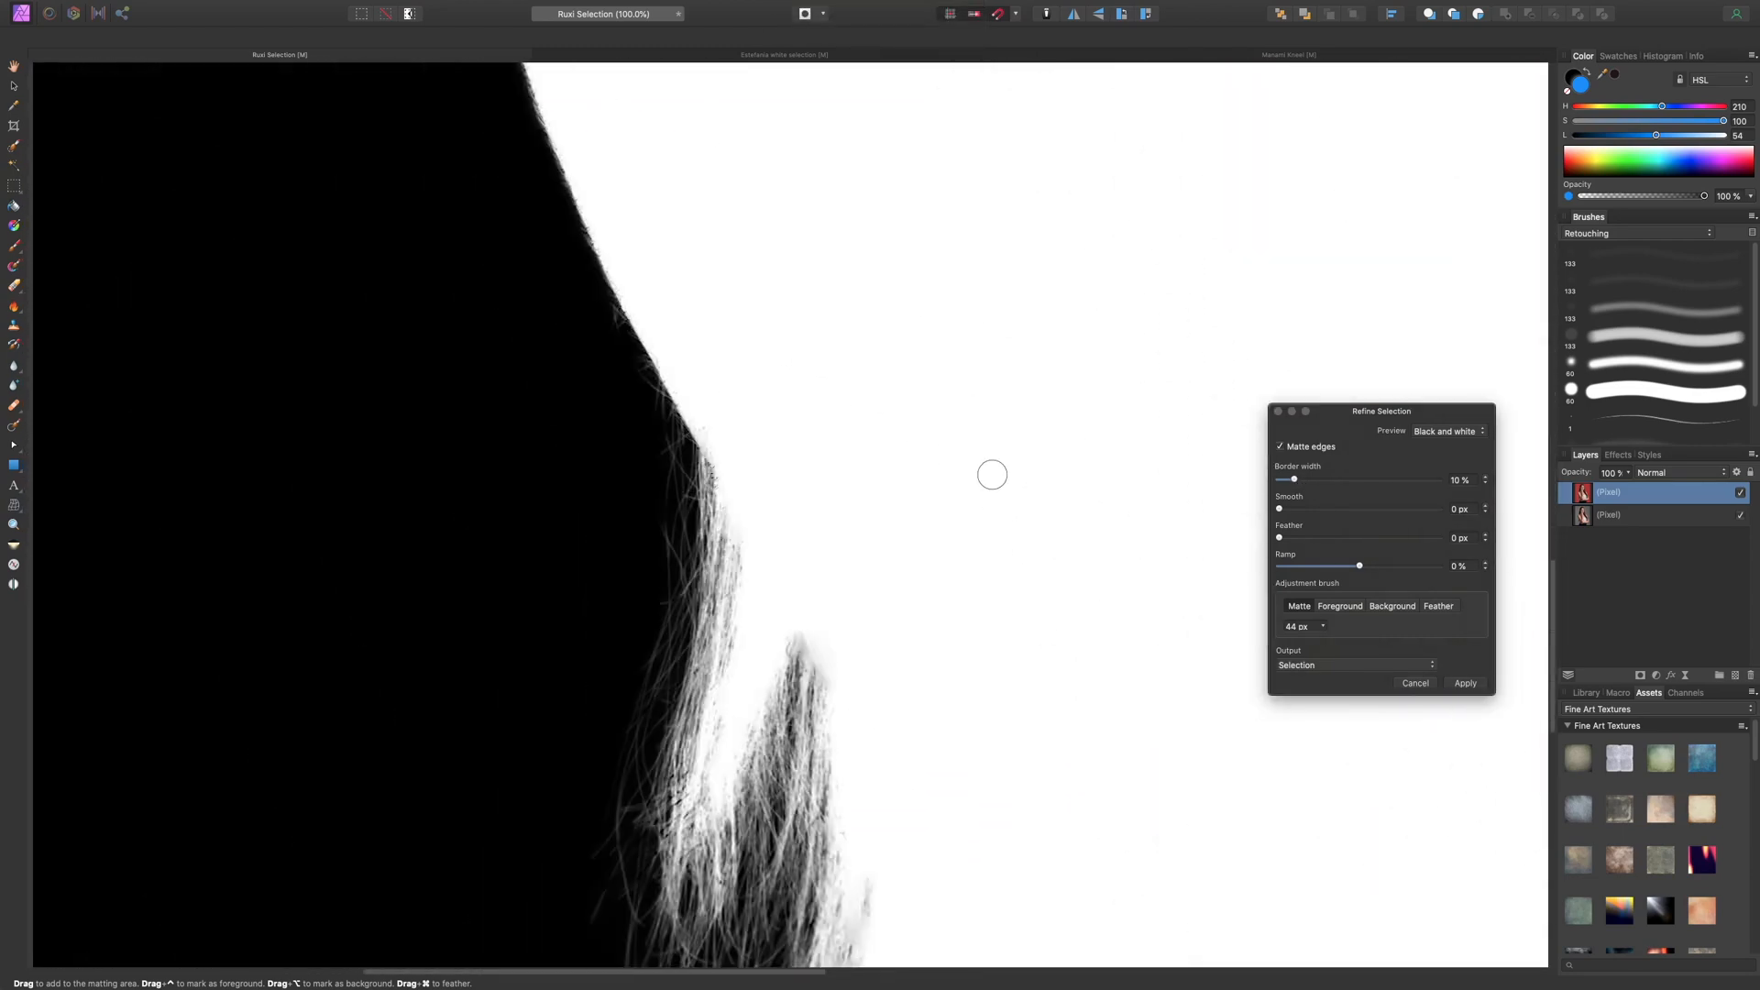
pyautogui.hscroll(-2, 992, 475)
pyautogui.hscroll(10, 992, 475)
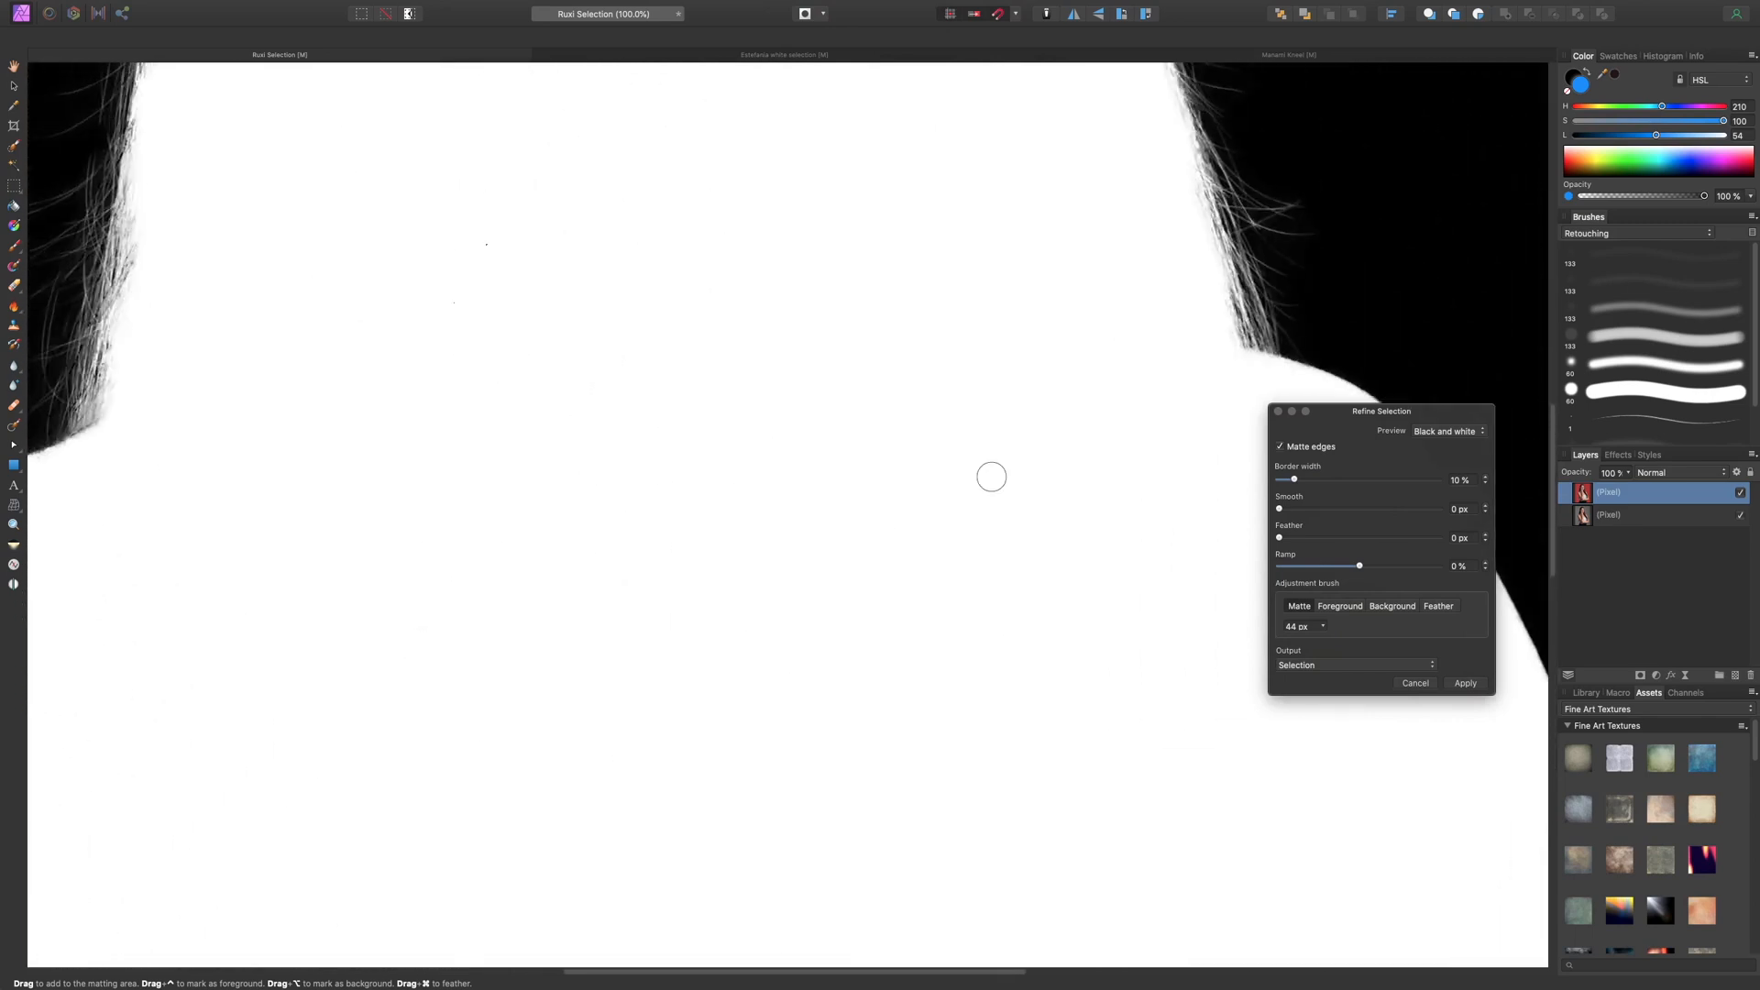
pyautogui.scroll(8, 992, 476)
pyautogui.scroll(-5, 992, 477)
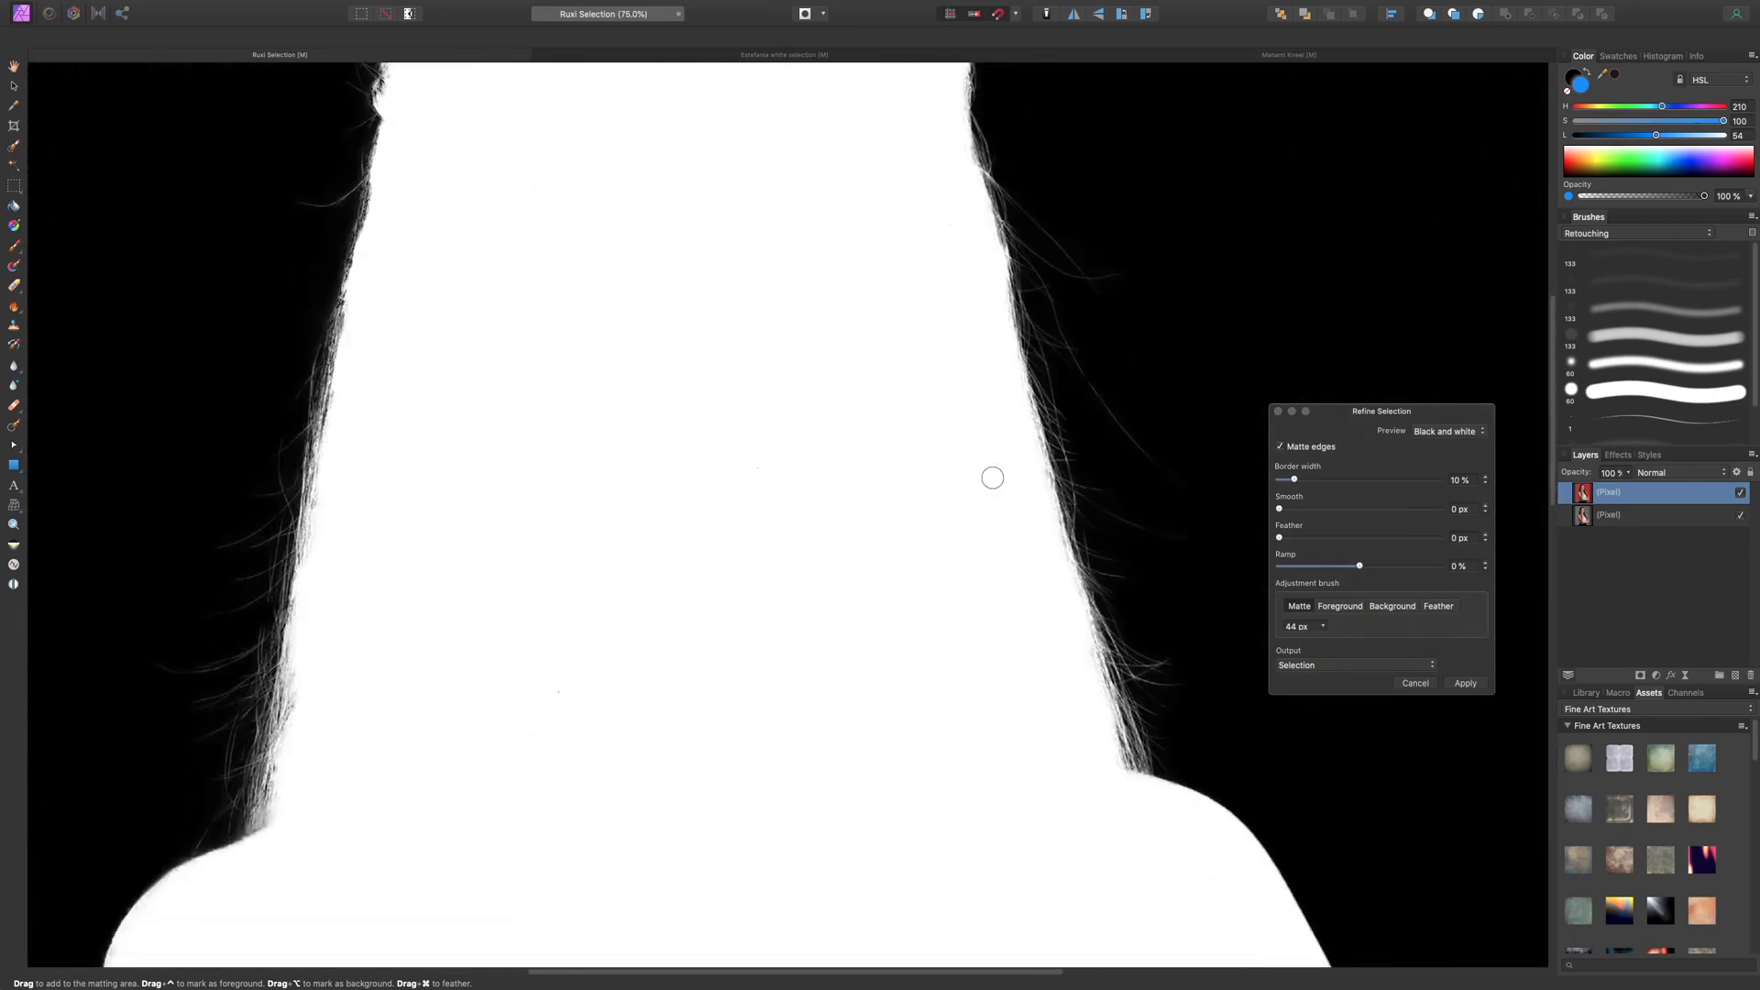
pyautogui.scroll(4, 991, 476)
pyautogui.scroll(-3, 992, 477)
pyautogui.scroll(-2, 910, 571)
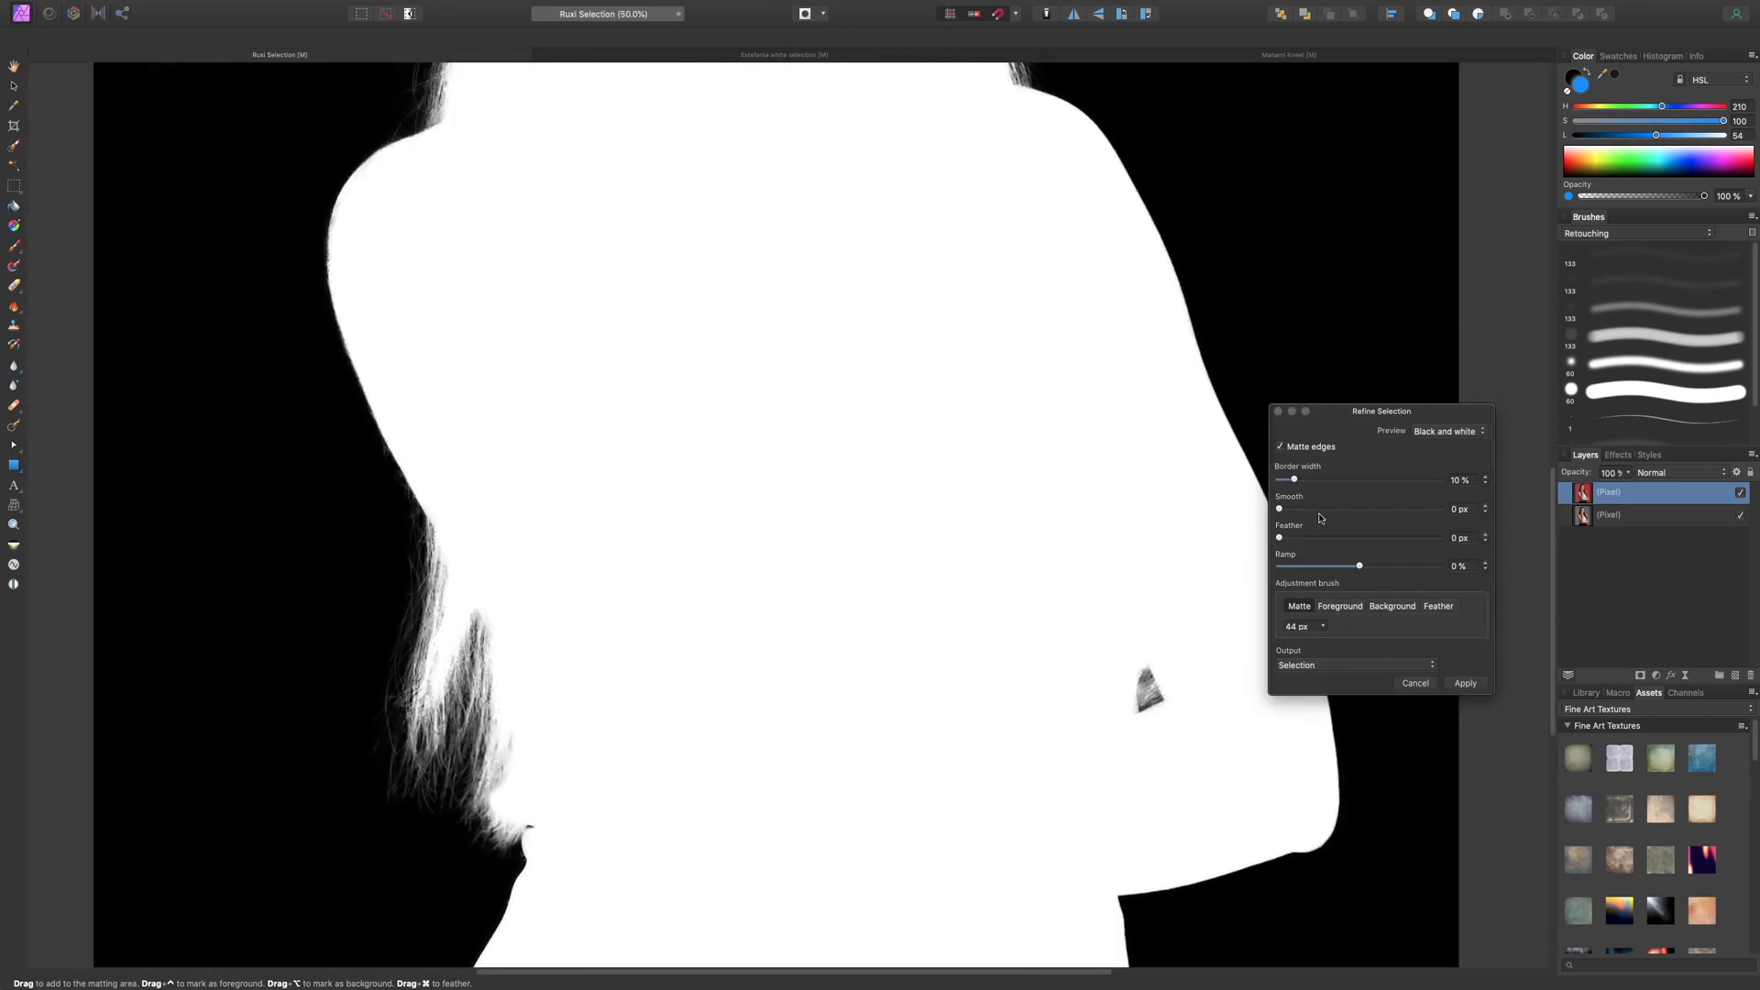
# - Try the Smooth and Feather settings one after the other at 100 px, resetting each to 0 px
pyautogui.moveTo(1280, 509); pyautogui.dragTo(1467, 532)
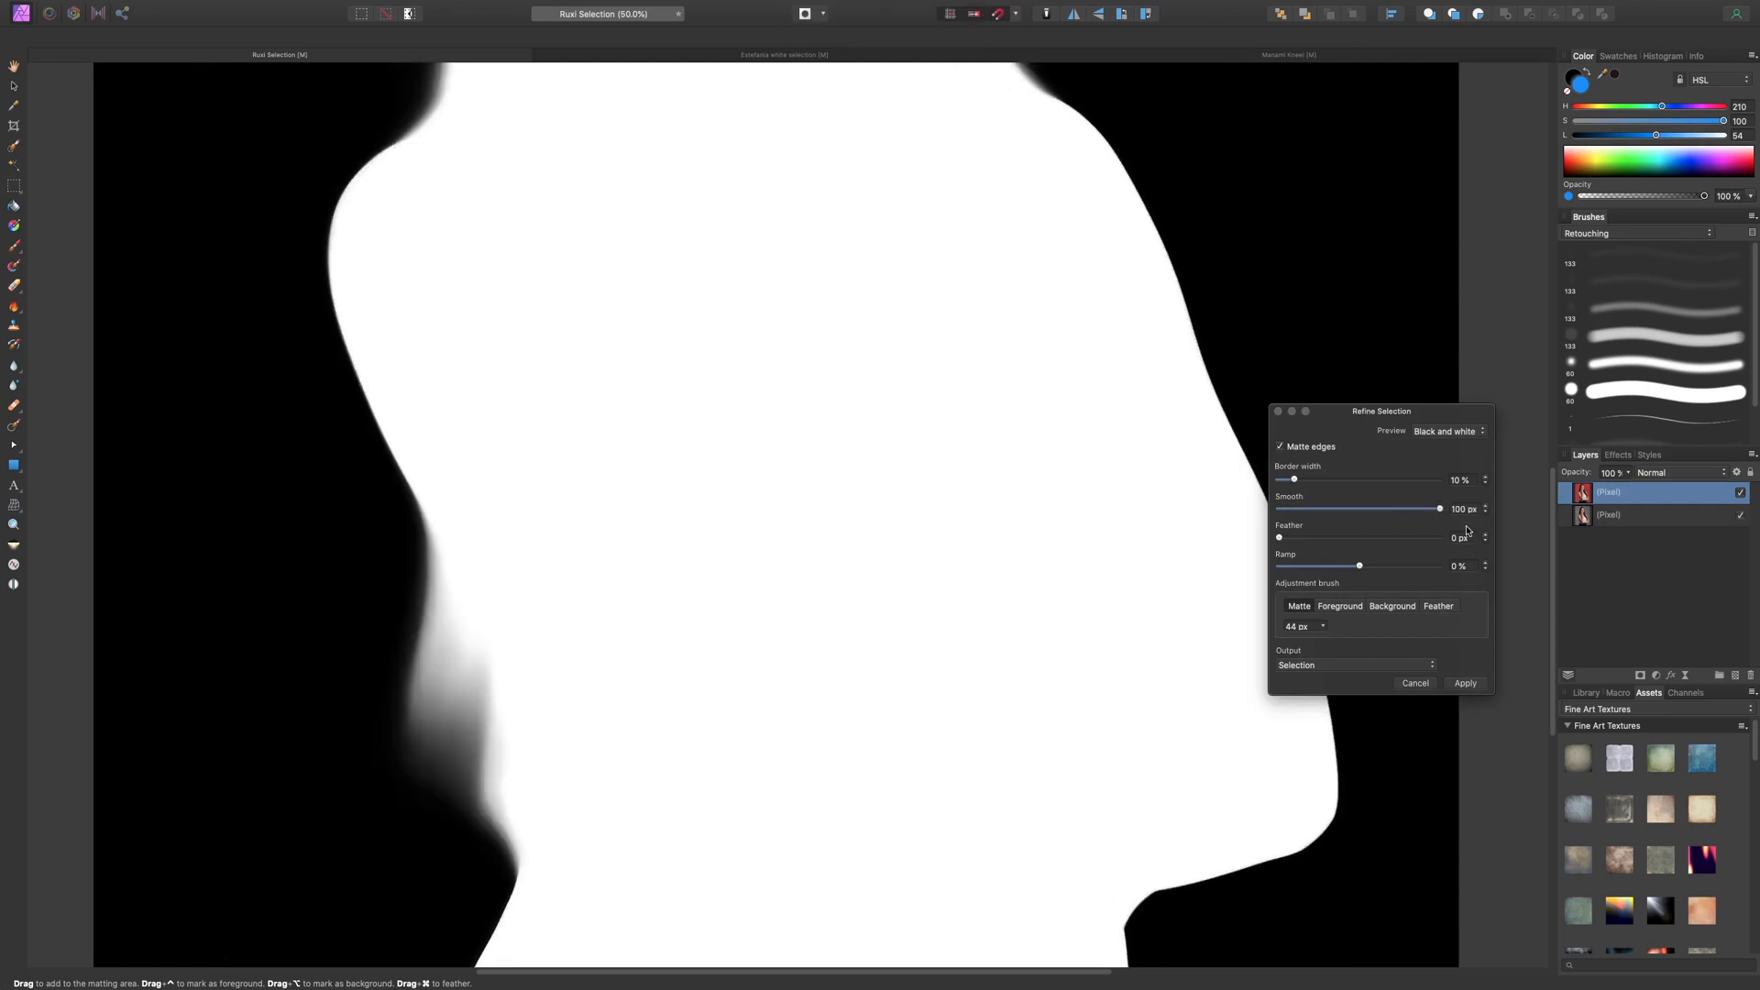
pyautogui.press('super+0')
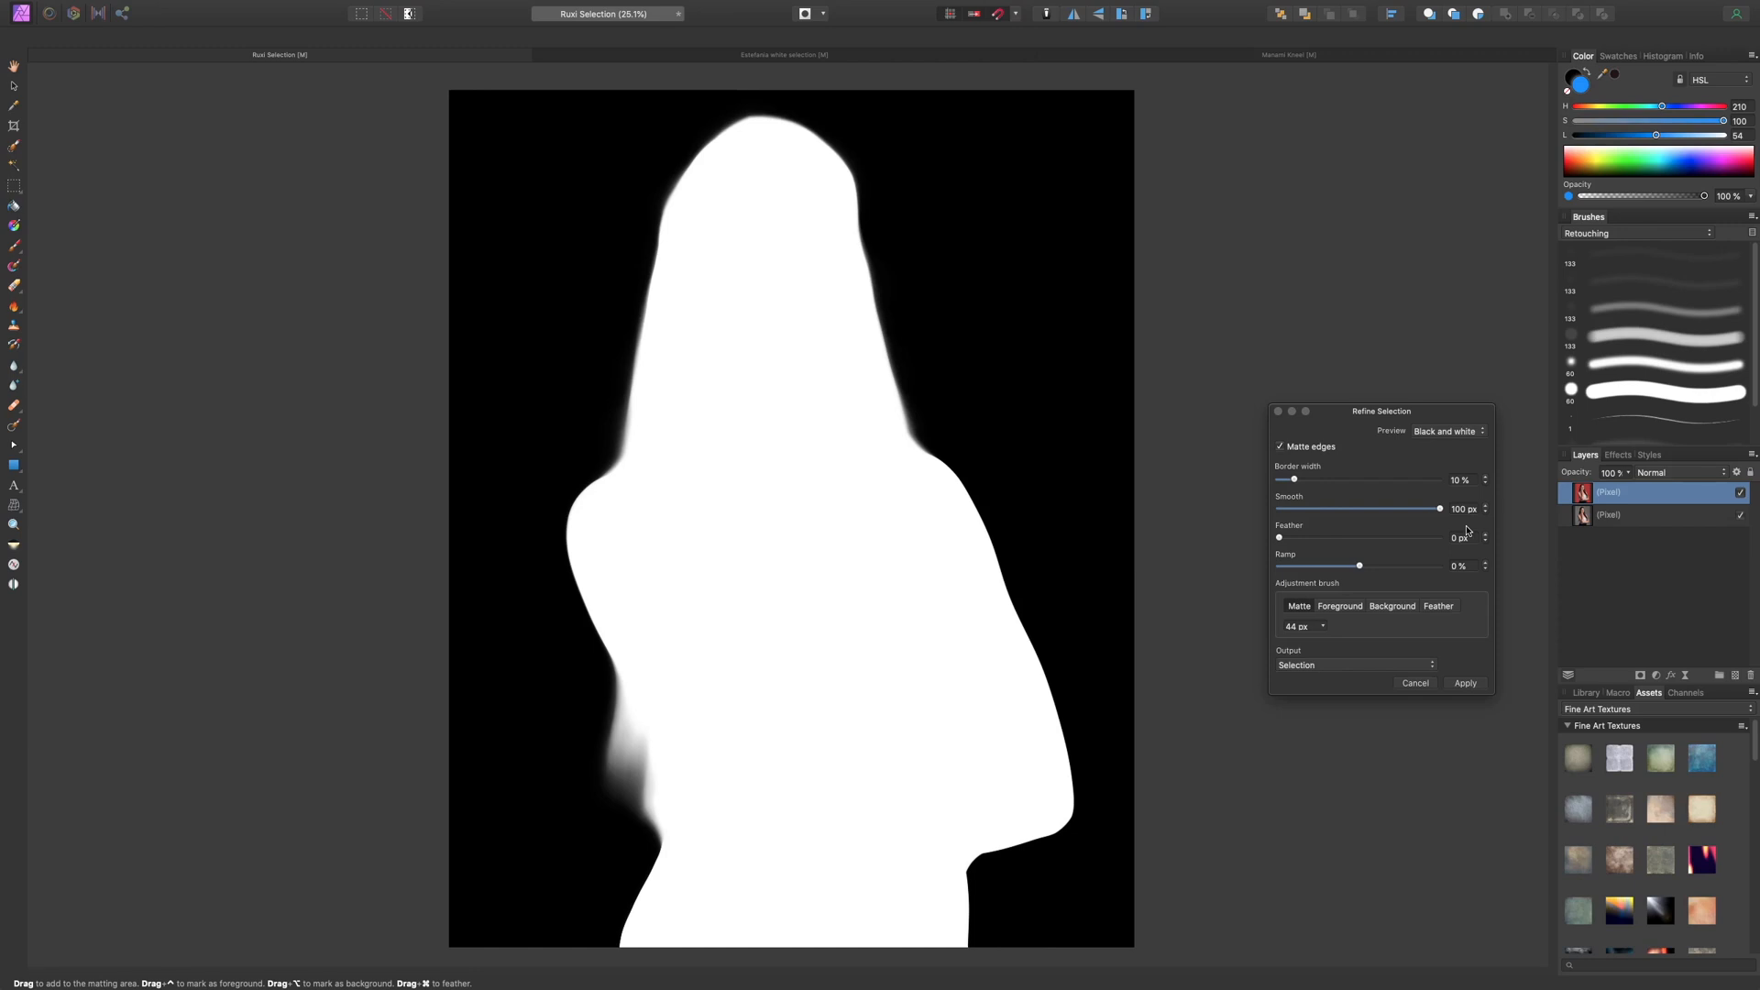
pyautogui.moveTo(1309, 511); pyautogui.dragTo(1257, 512)
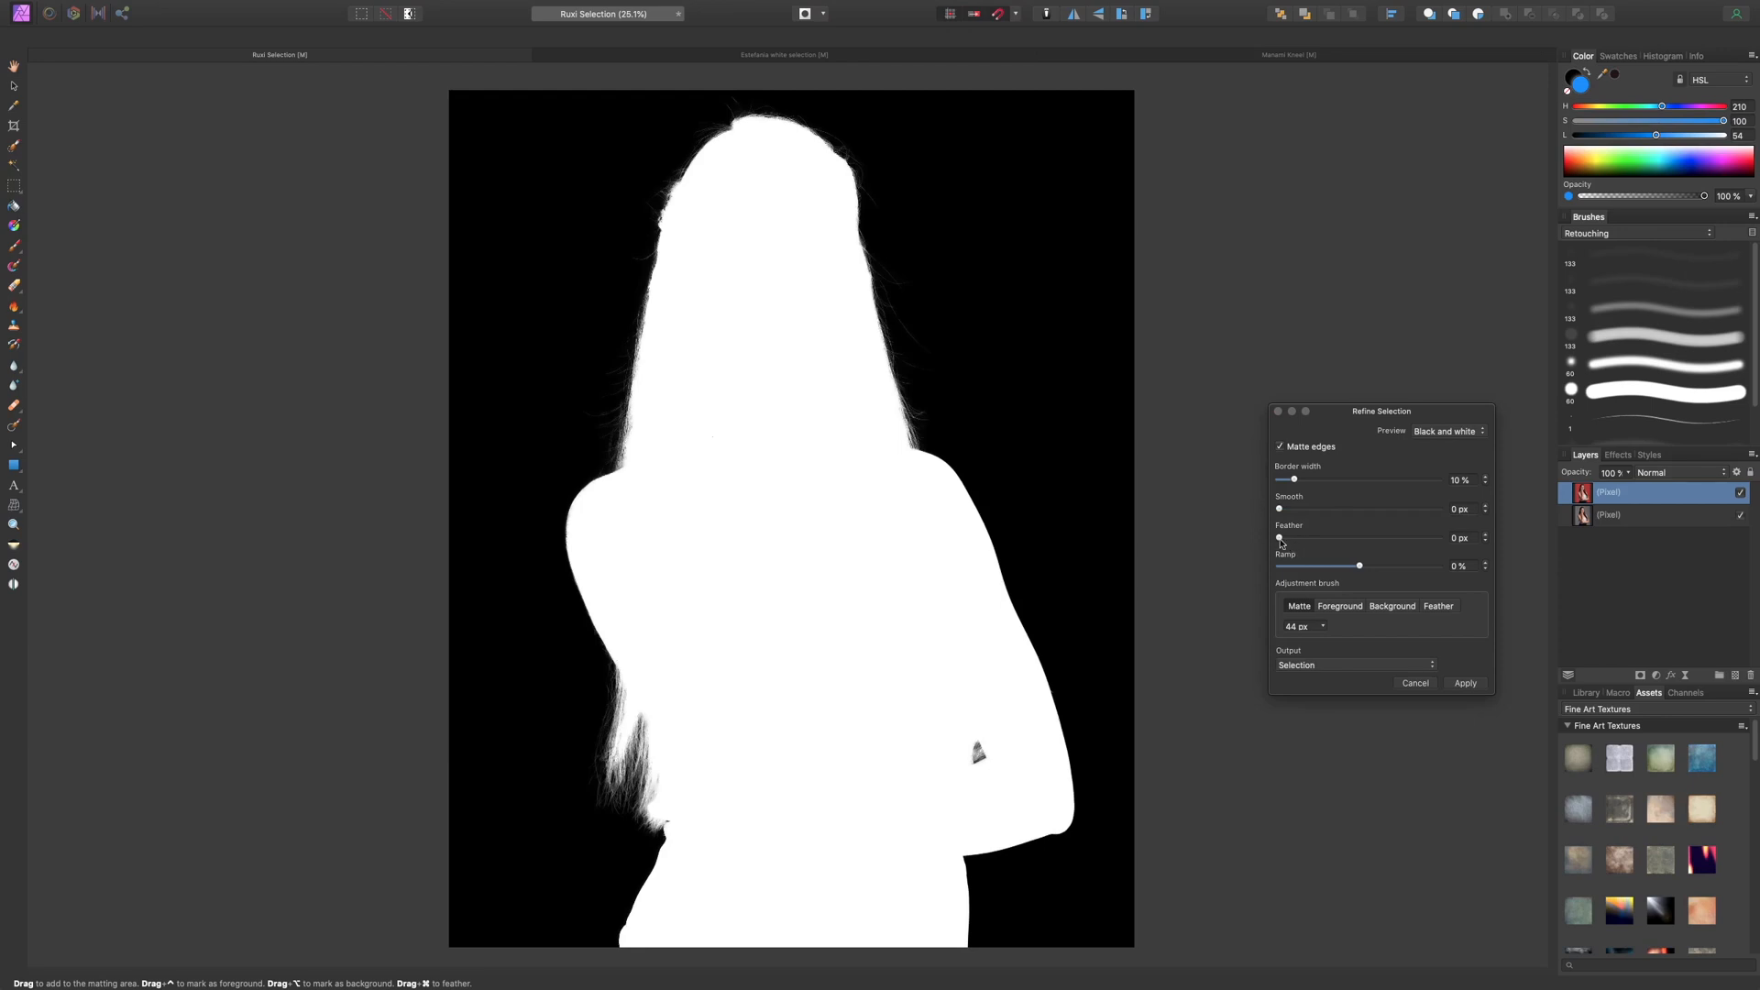
pyautogui.moveTo(1280, 541); pyautogui.dragTo(1462, 547)
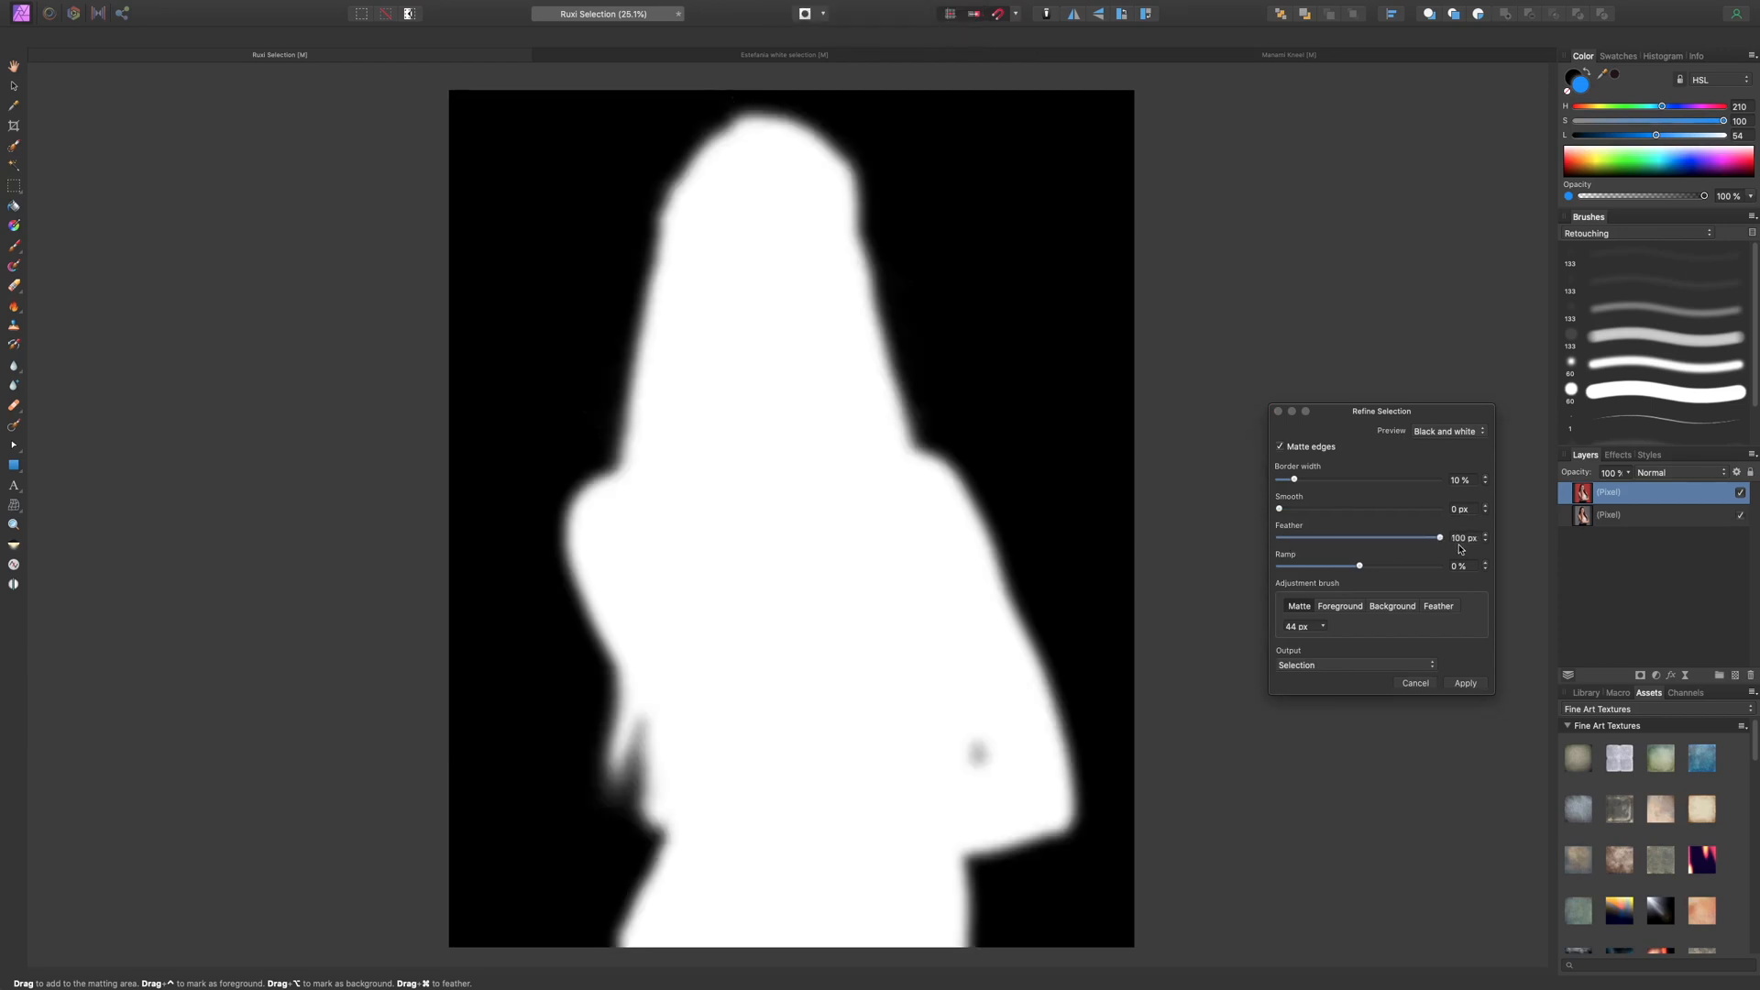
pyautogui.moveTo(1440, 538); pyautogui.dragTo(1249, 547)
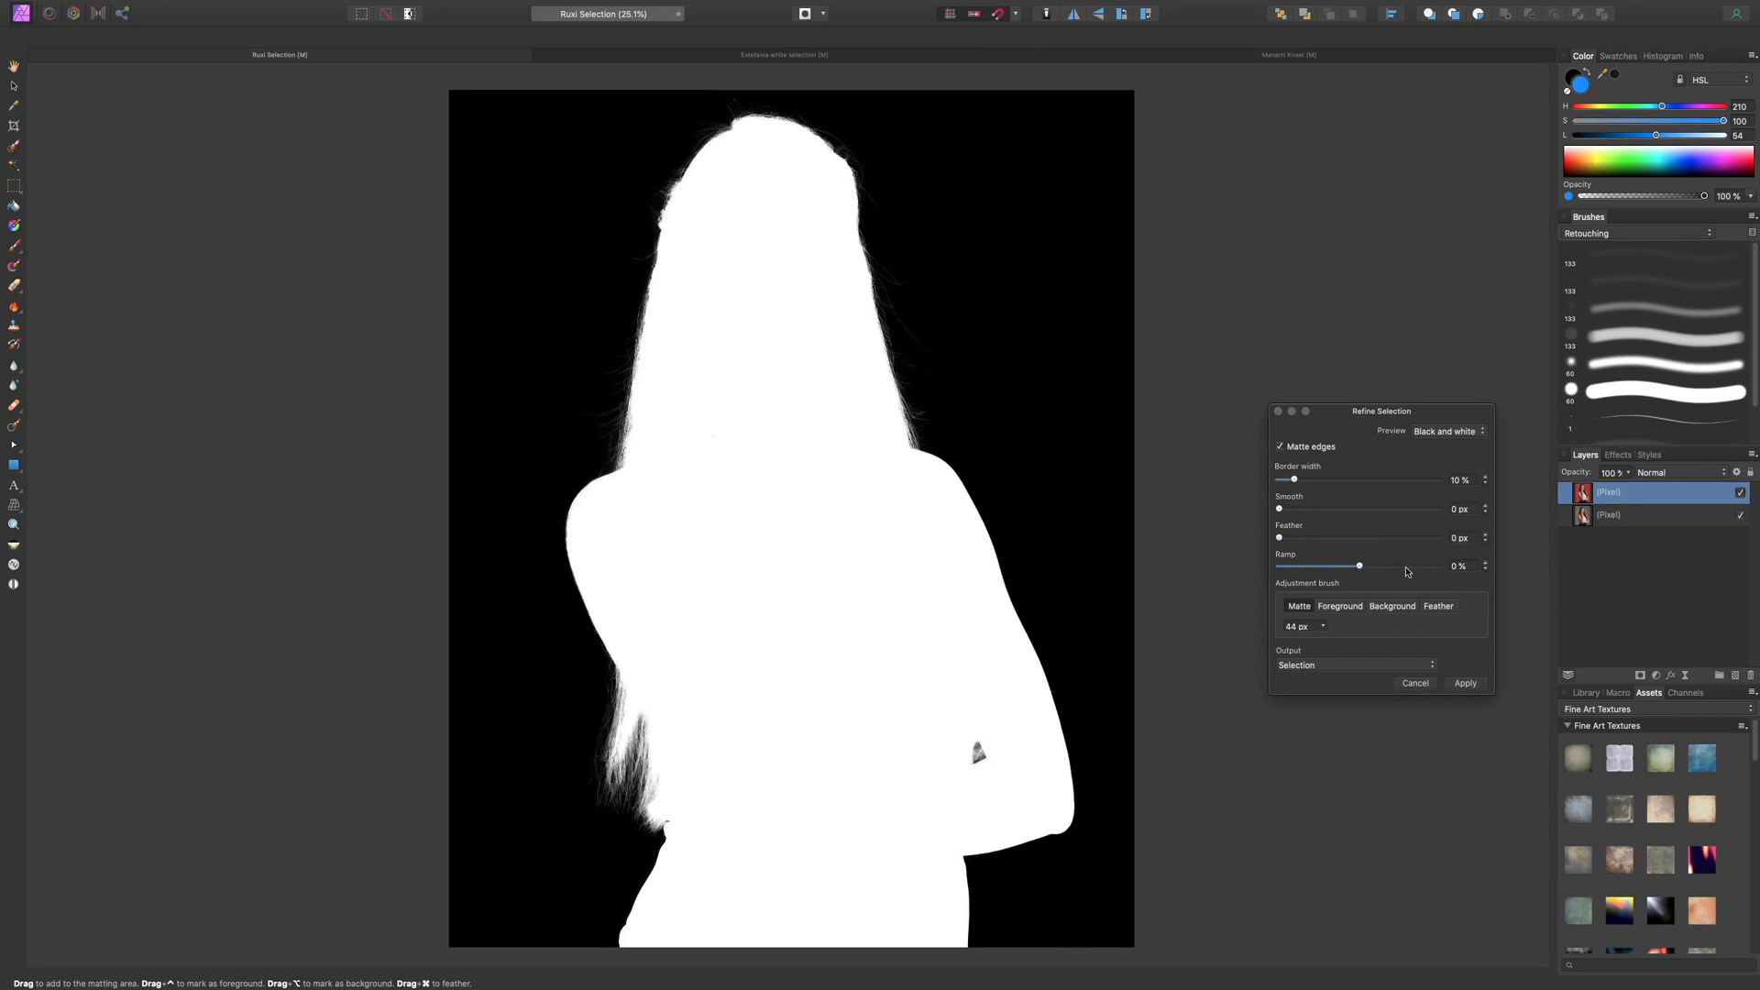
# - Try a Ramp of -100% and inspect its effect on the hair and shoulder edges up close
pyautogui.moveTo(1360, 566); pyautogui.dragTo(1268, 573)
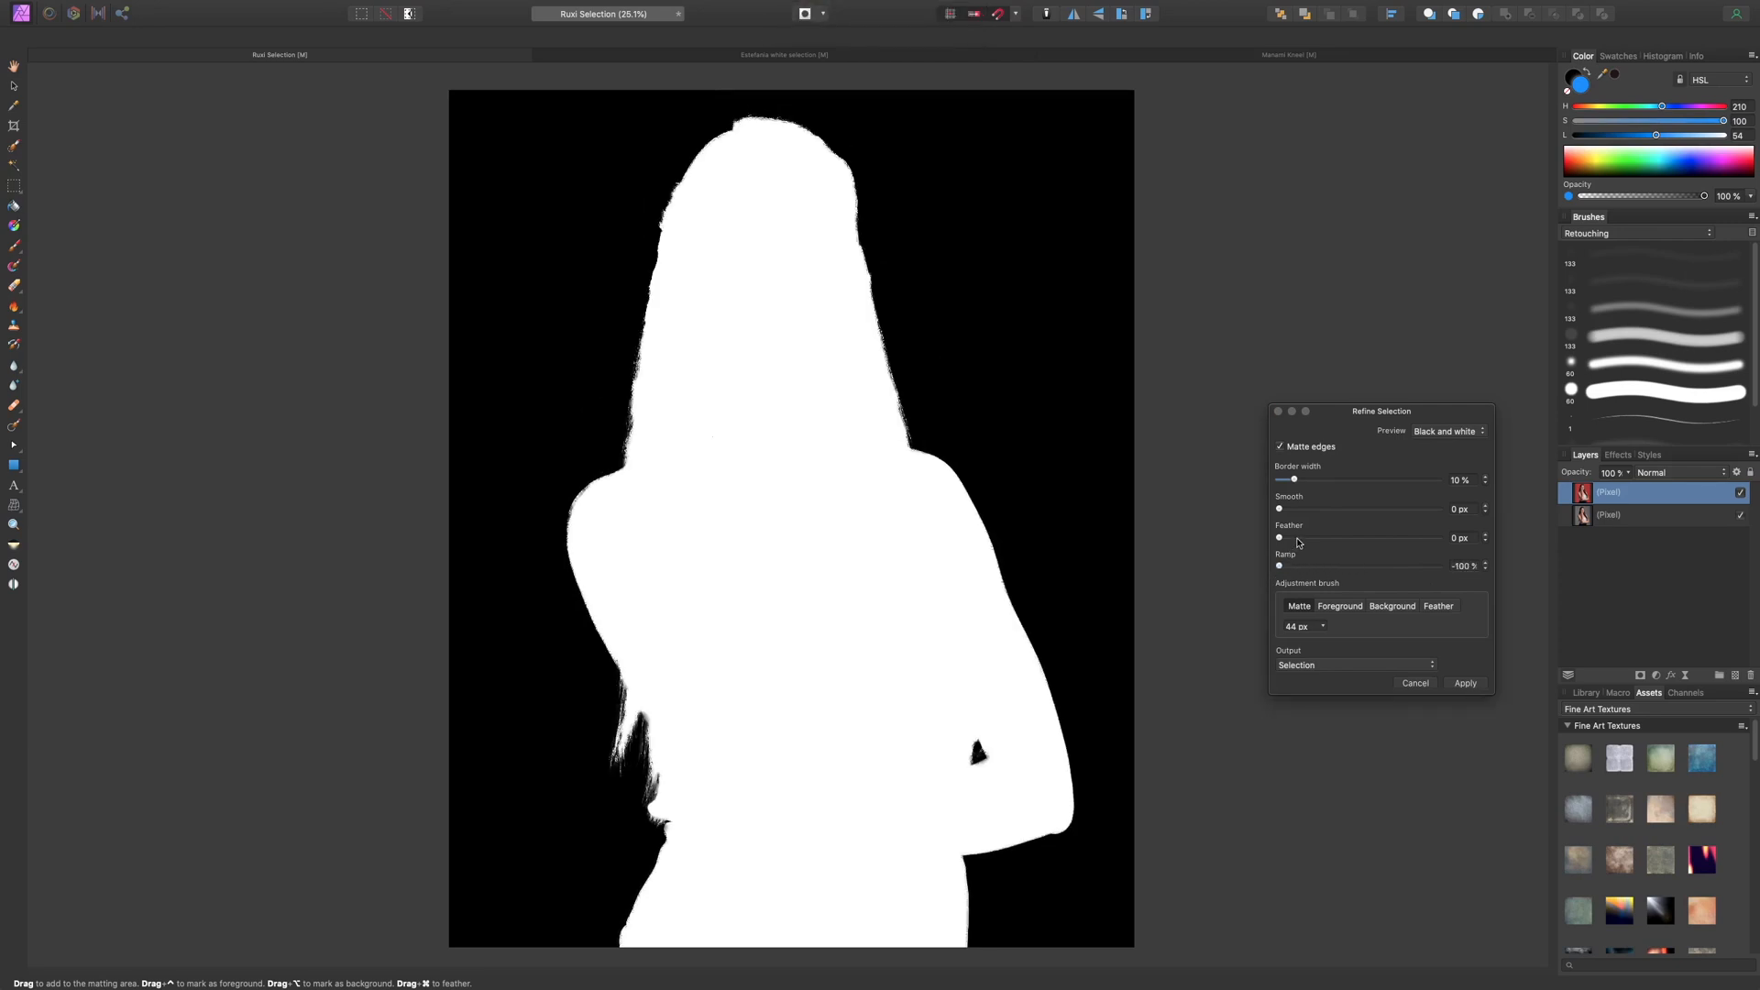
pyautogui.scroll(6, 767, 519)
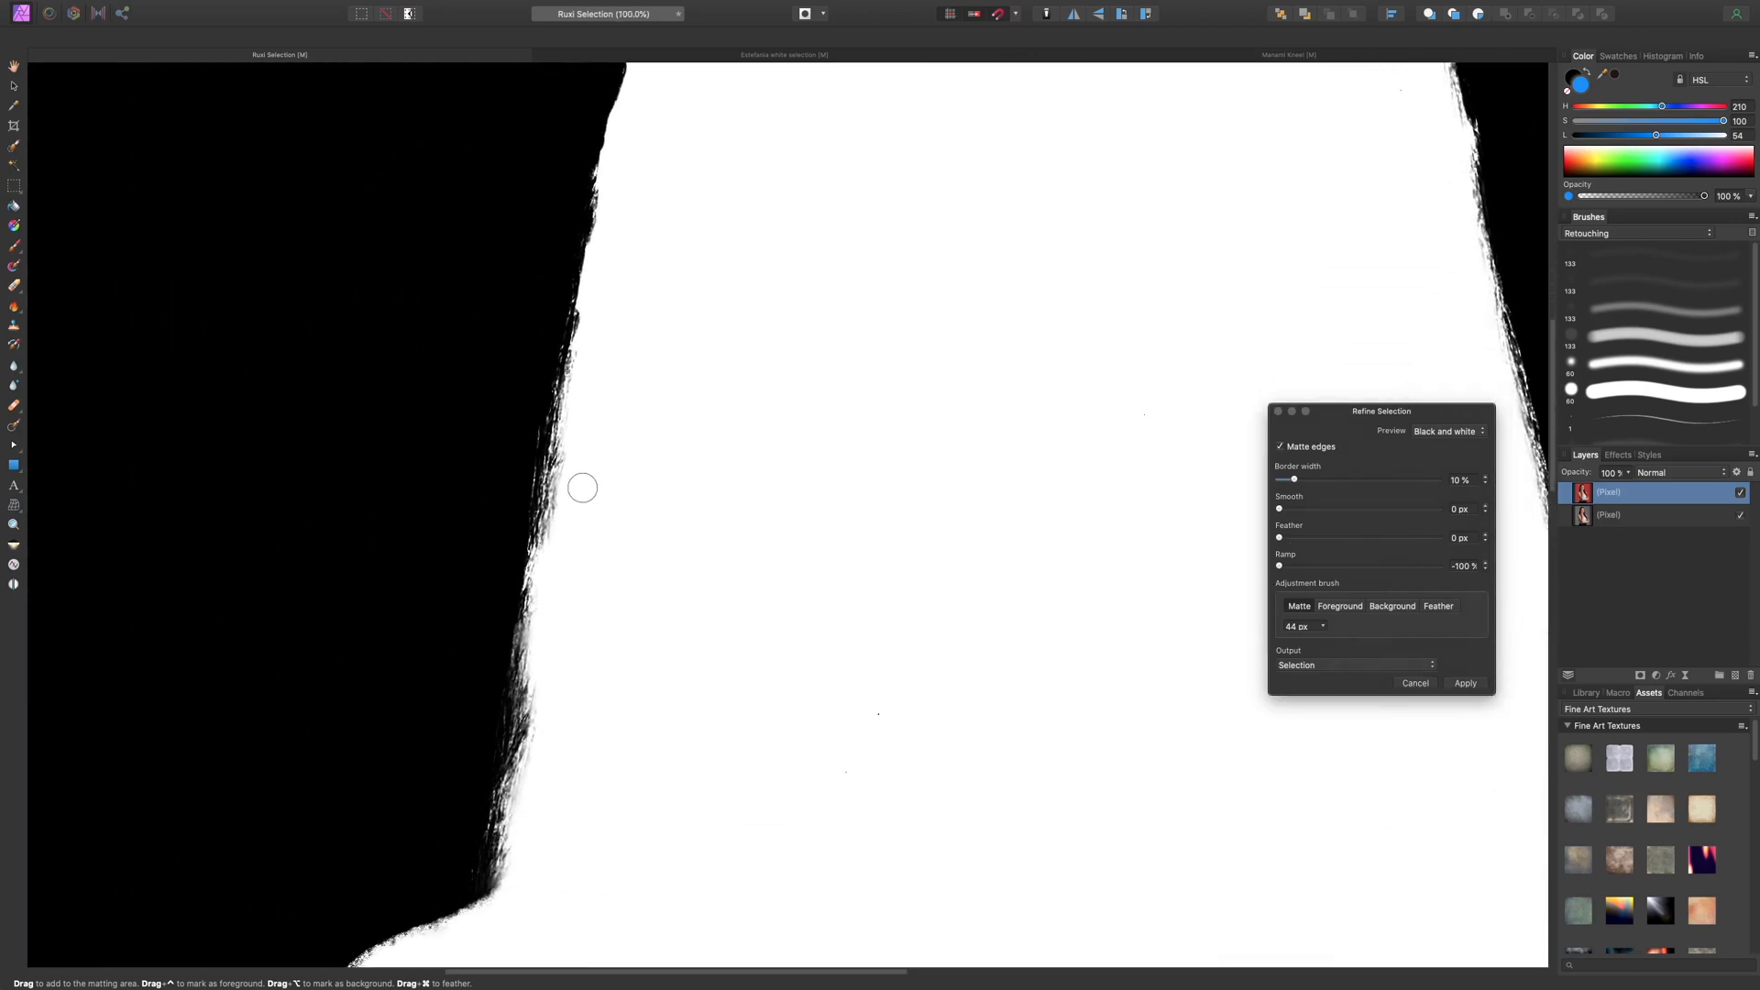
pyautogui.scroll(10, 662, 513)
pyautogui.scroll(-5, 665, 514)
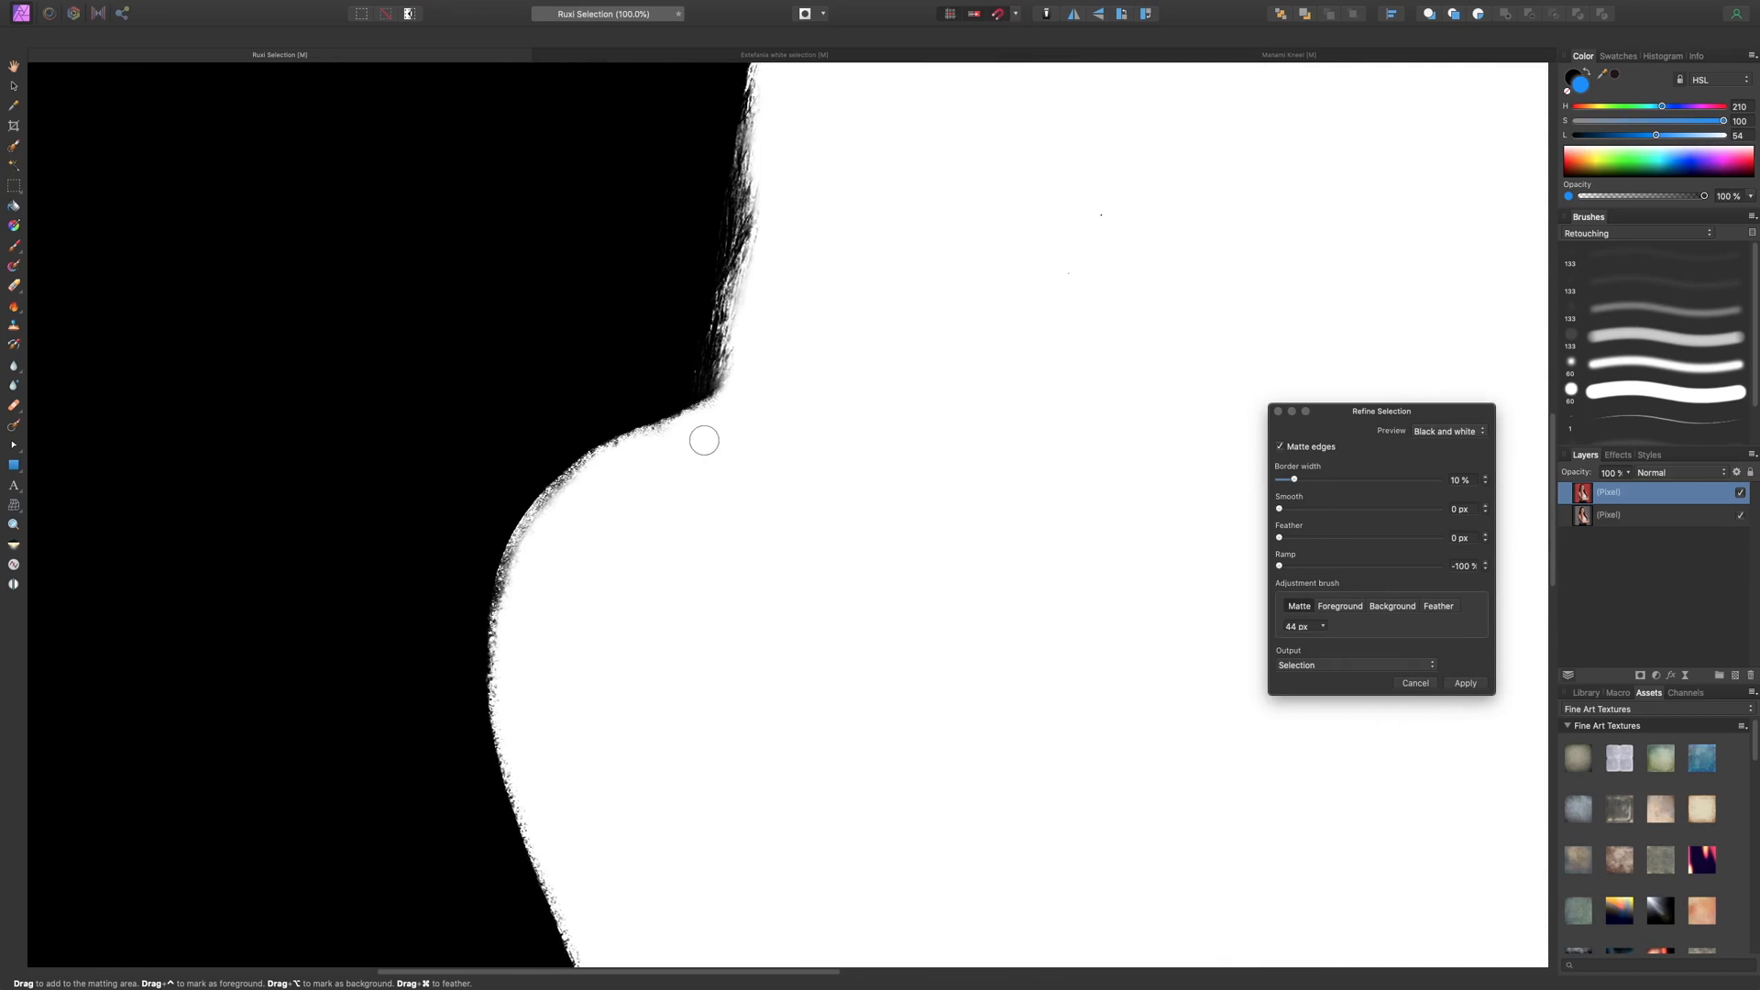
pyautogui.scroll(-2, 704, 440)
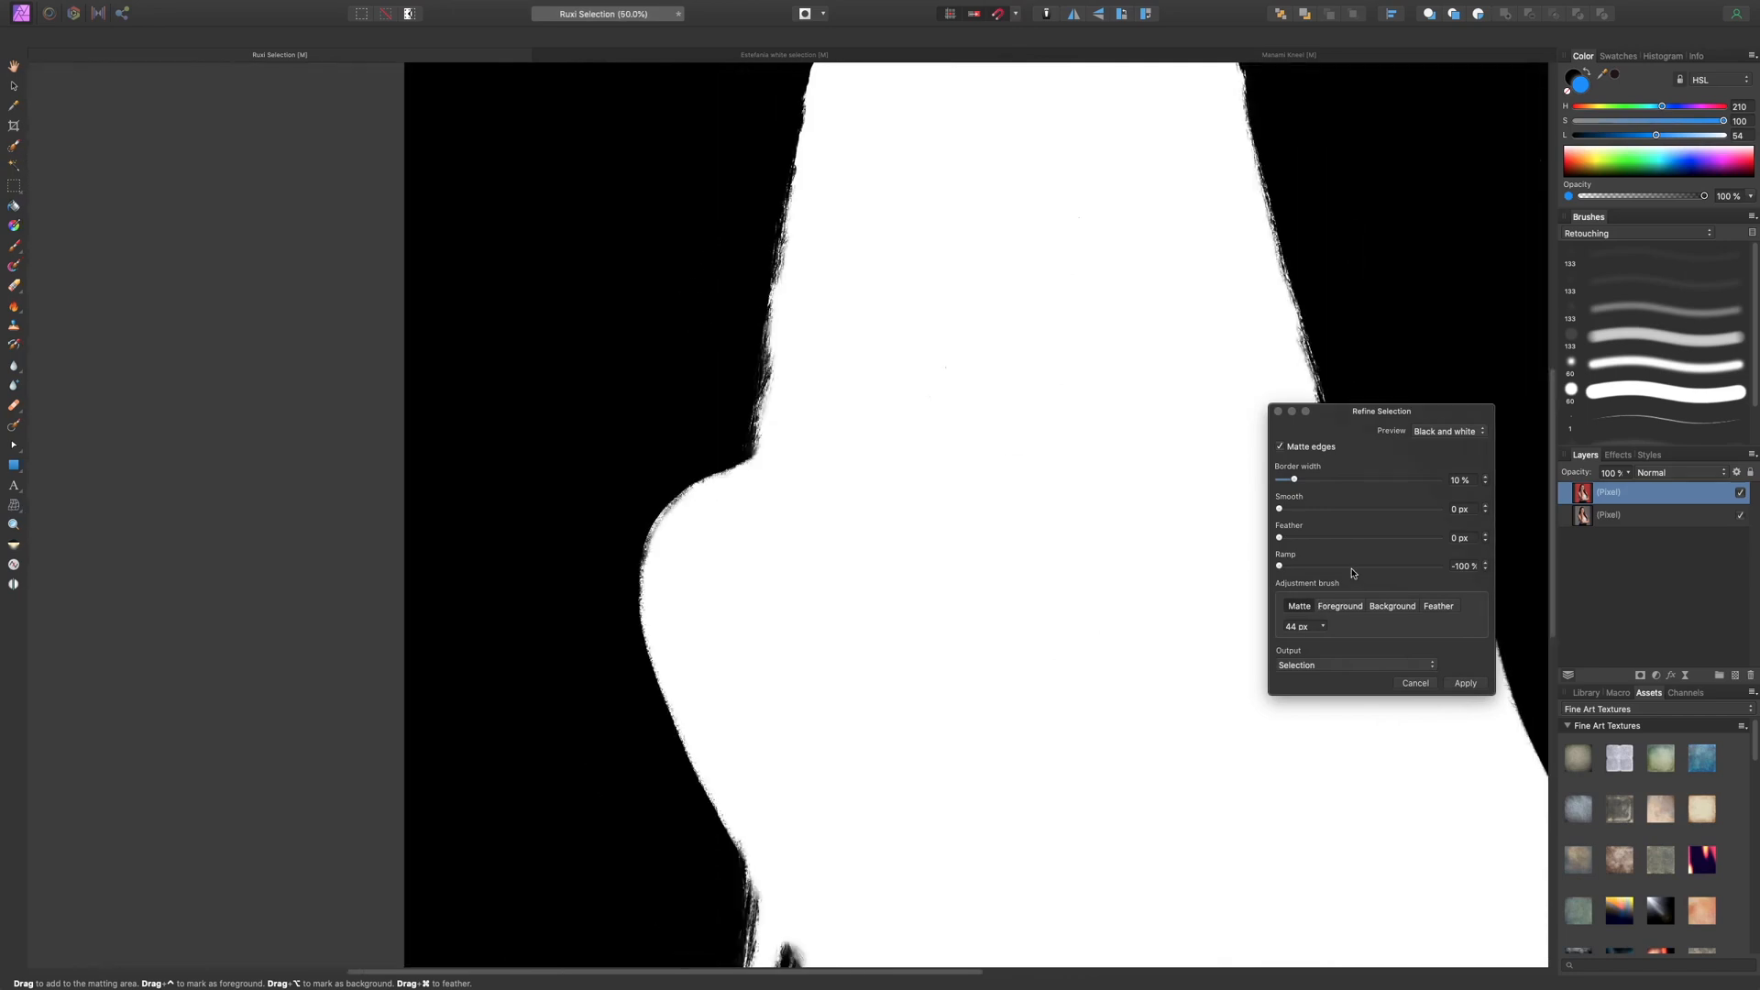
# - Try a Ramp of 100% and inspect the hair edge above the shoulder at high magnification
pyautogui.moveTo(1353, 569); pyautogui.dragTo(1444, 568)
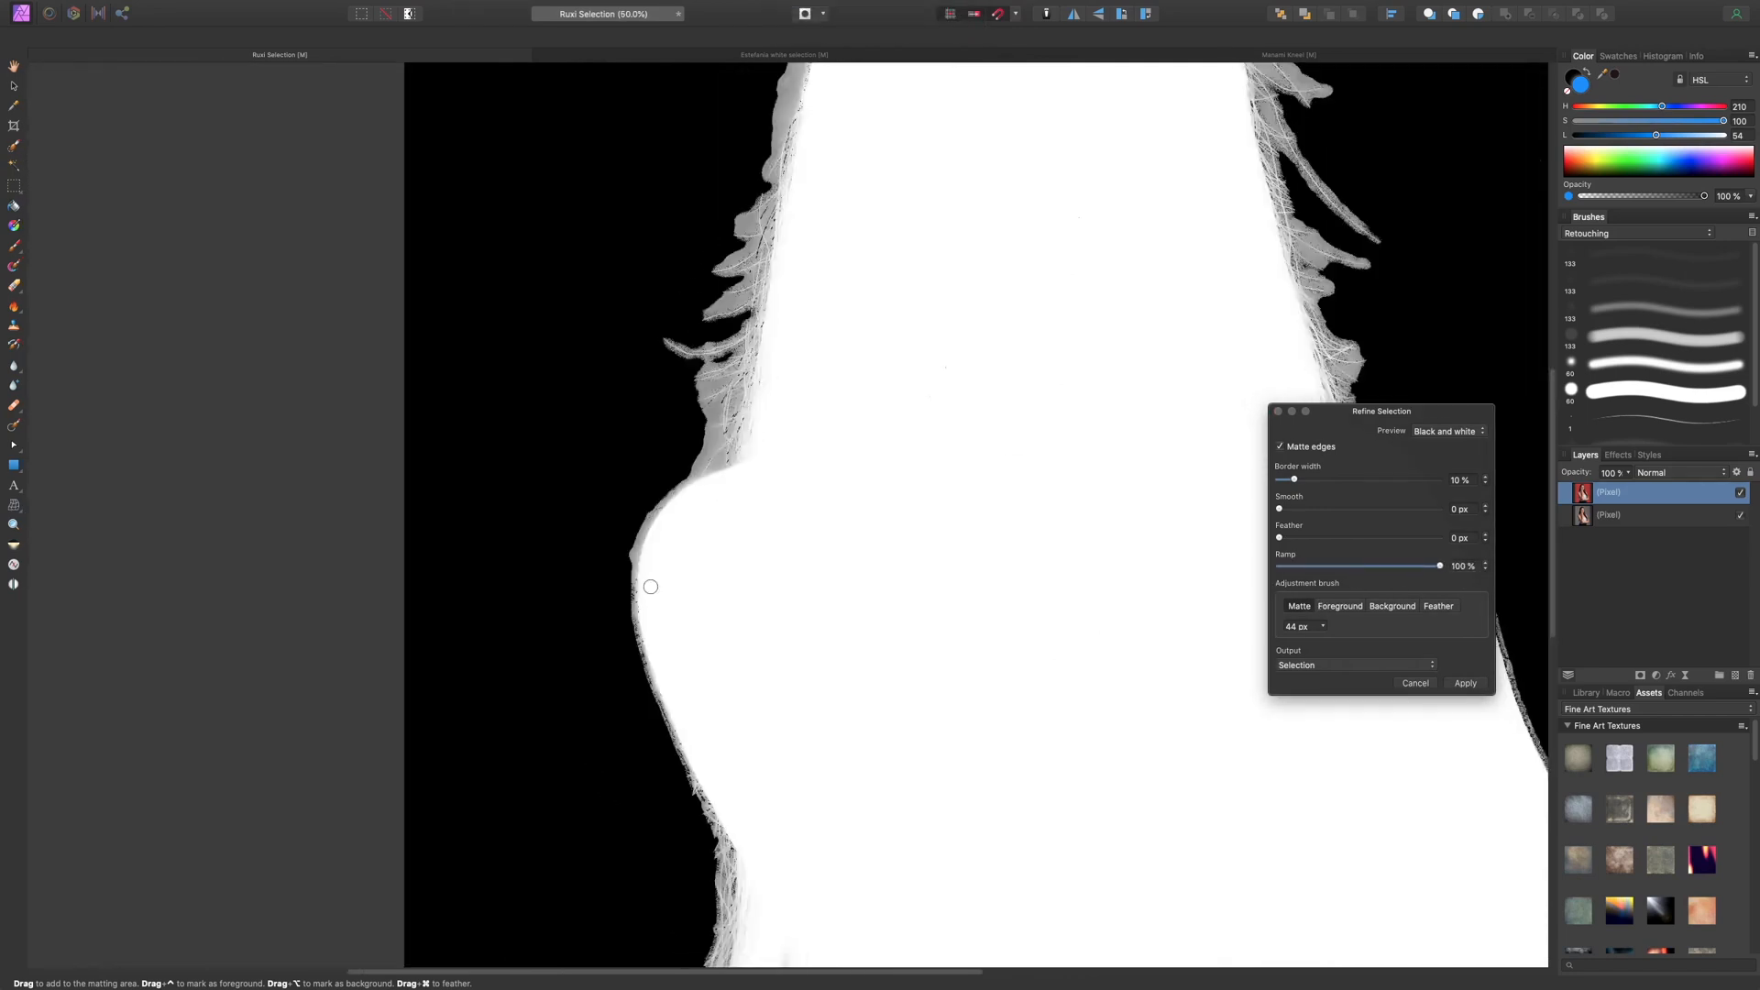
pyautogui.scroll(-2, 722, 587)
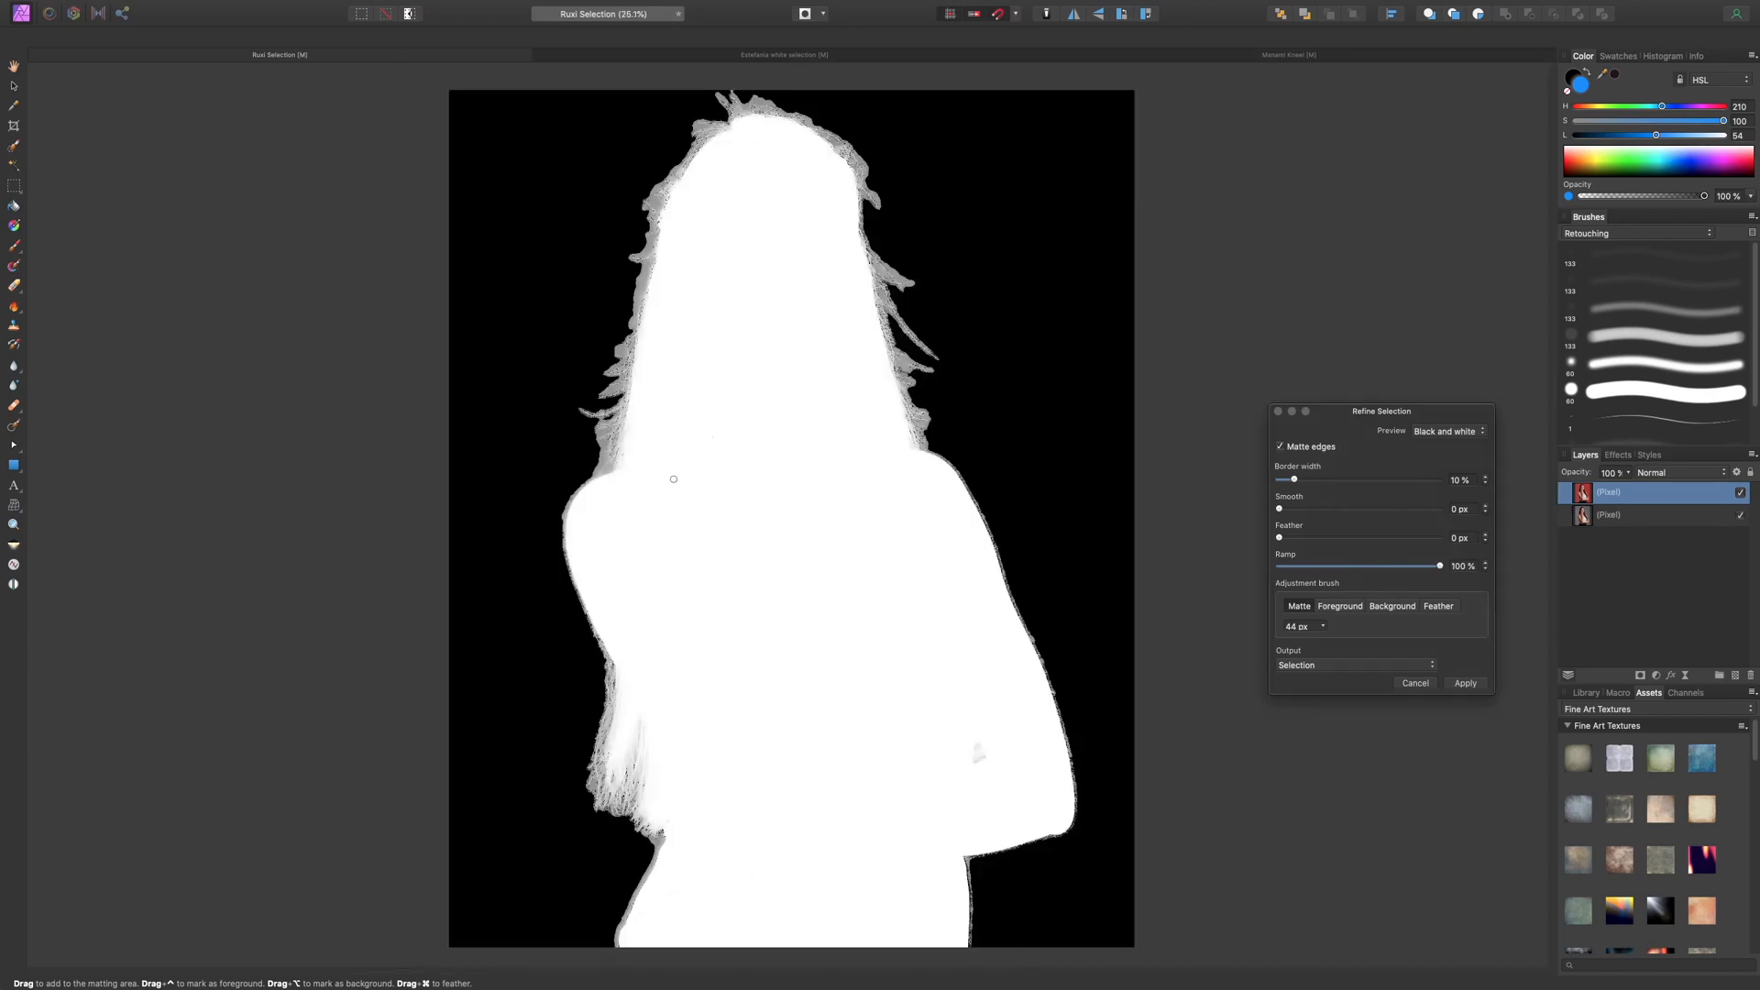
pyautogui.scroll(5, 668, 480)
pyautogui.scroll(4, 710, 447)
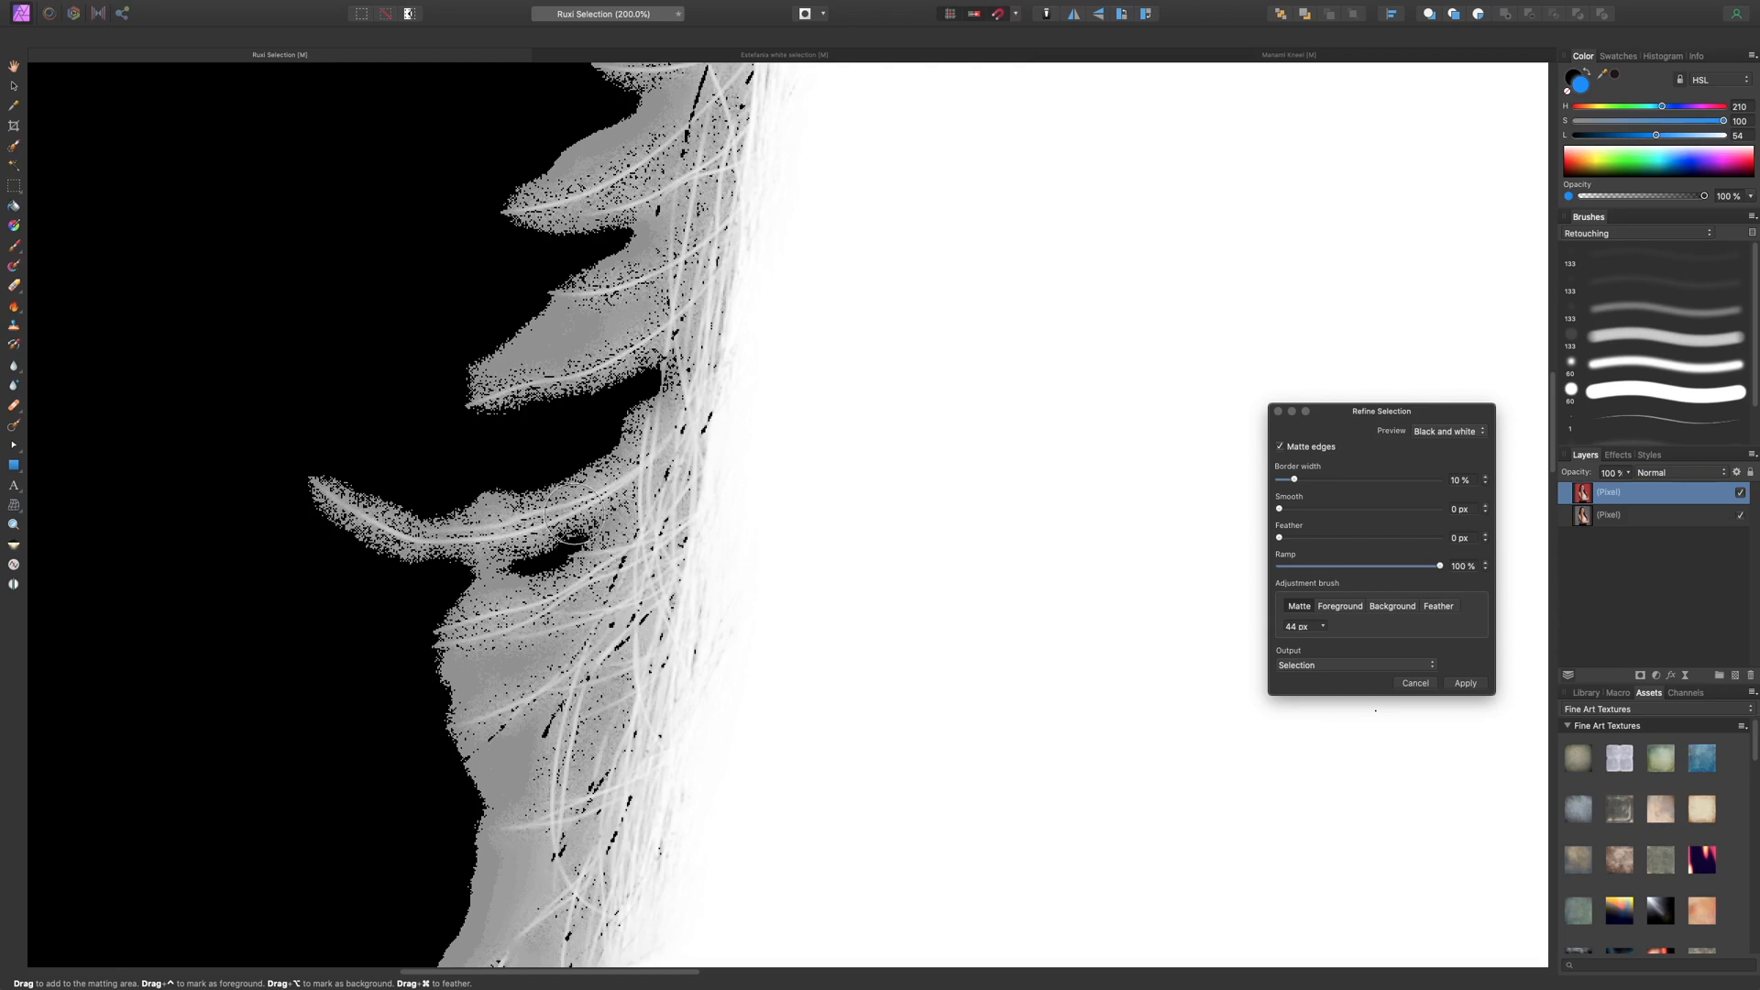
# - Set the Ramp to -3% and check the hair edges on both sides of the figure
pyautogui.click(1403, 565)
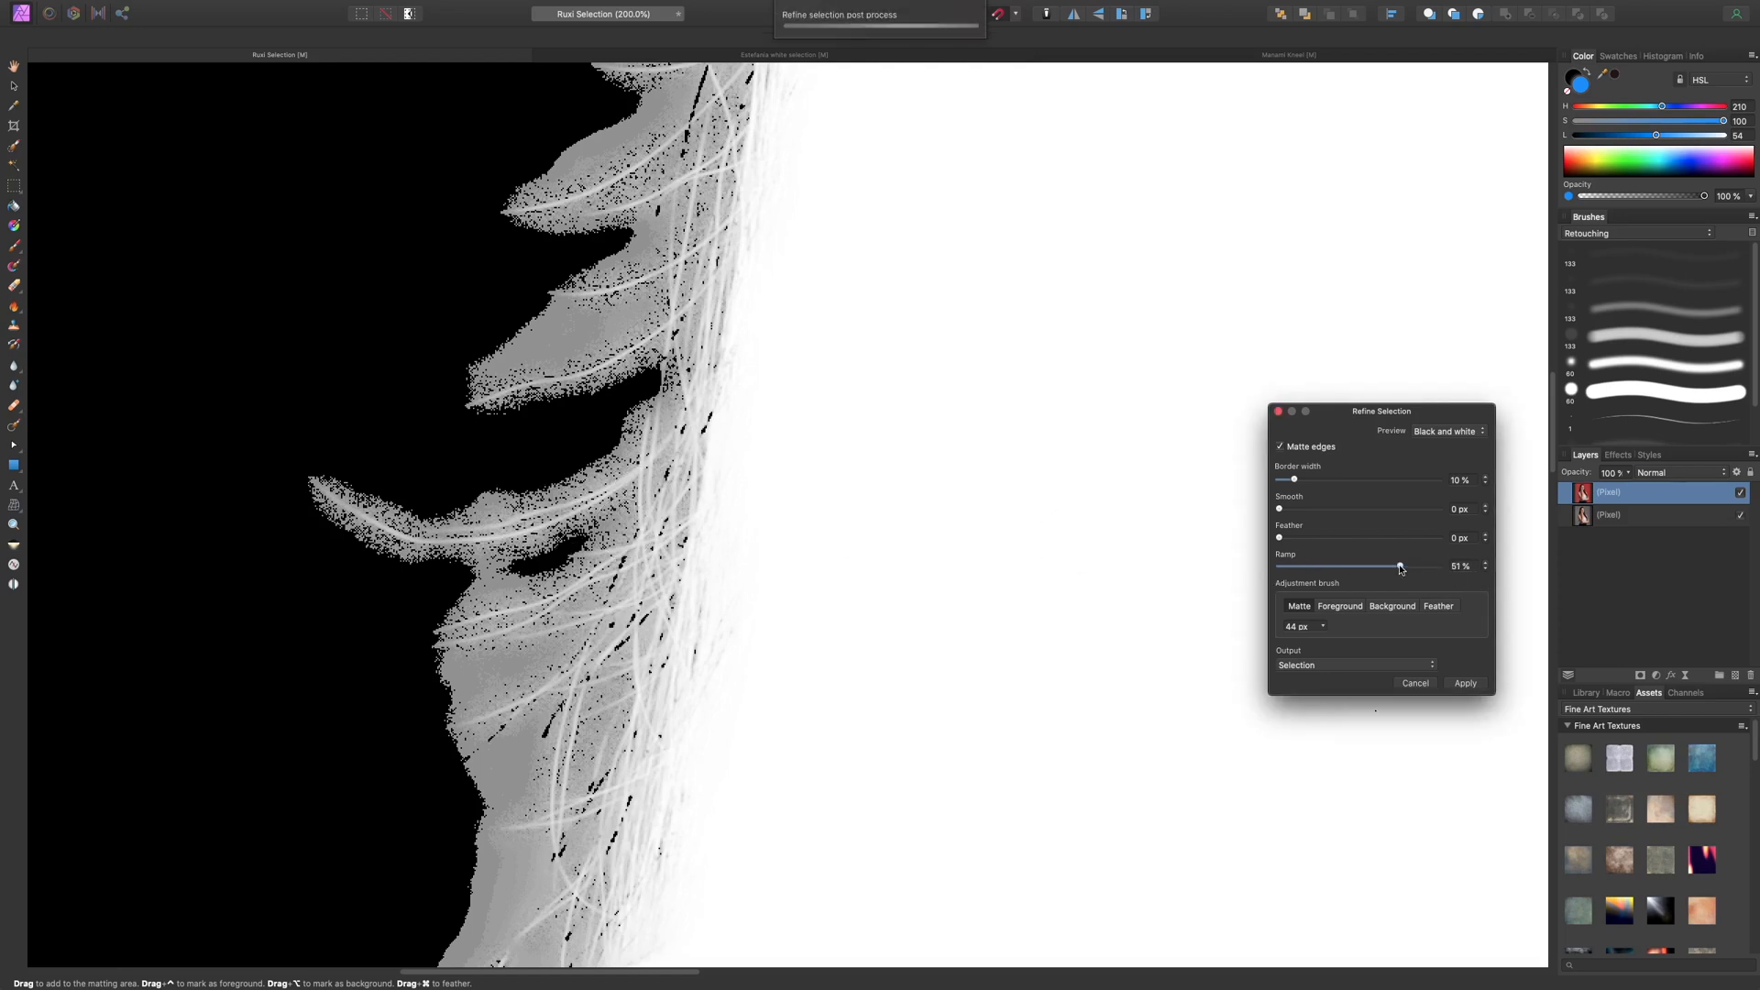
pyautogui.moveTo(1387, 570); pyautogui.dragTo(1356, 569)
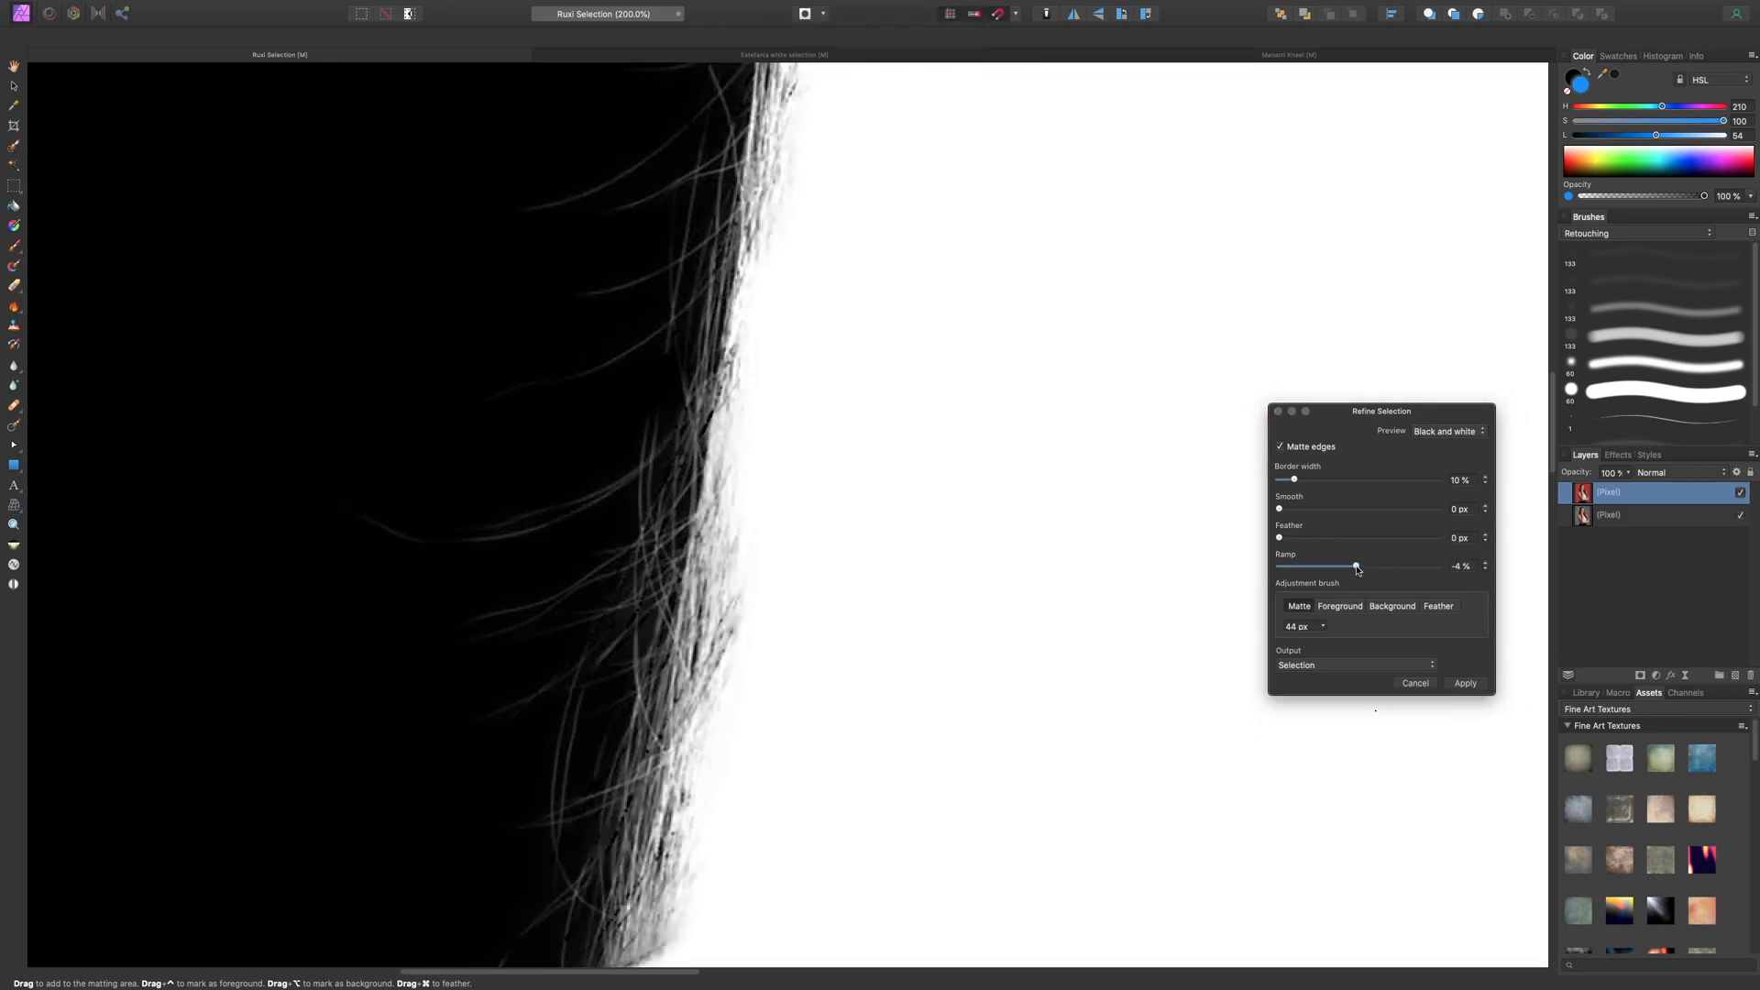
pyautogui.moveTo(1358, 569); pyautogui.dragTo(1357, 570)
pyautogui.hscroll(15, 1094, 550)
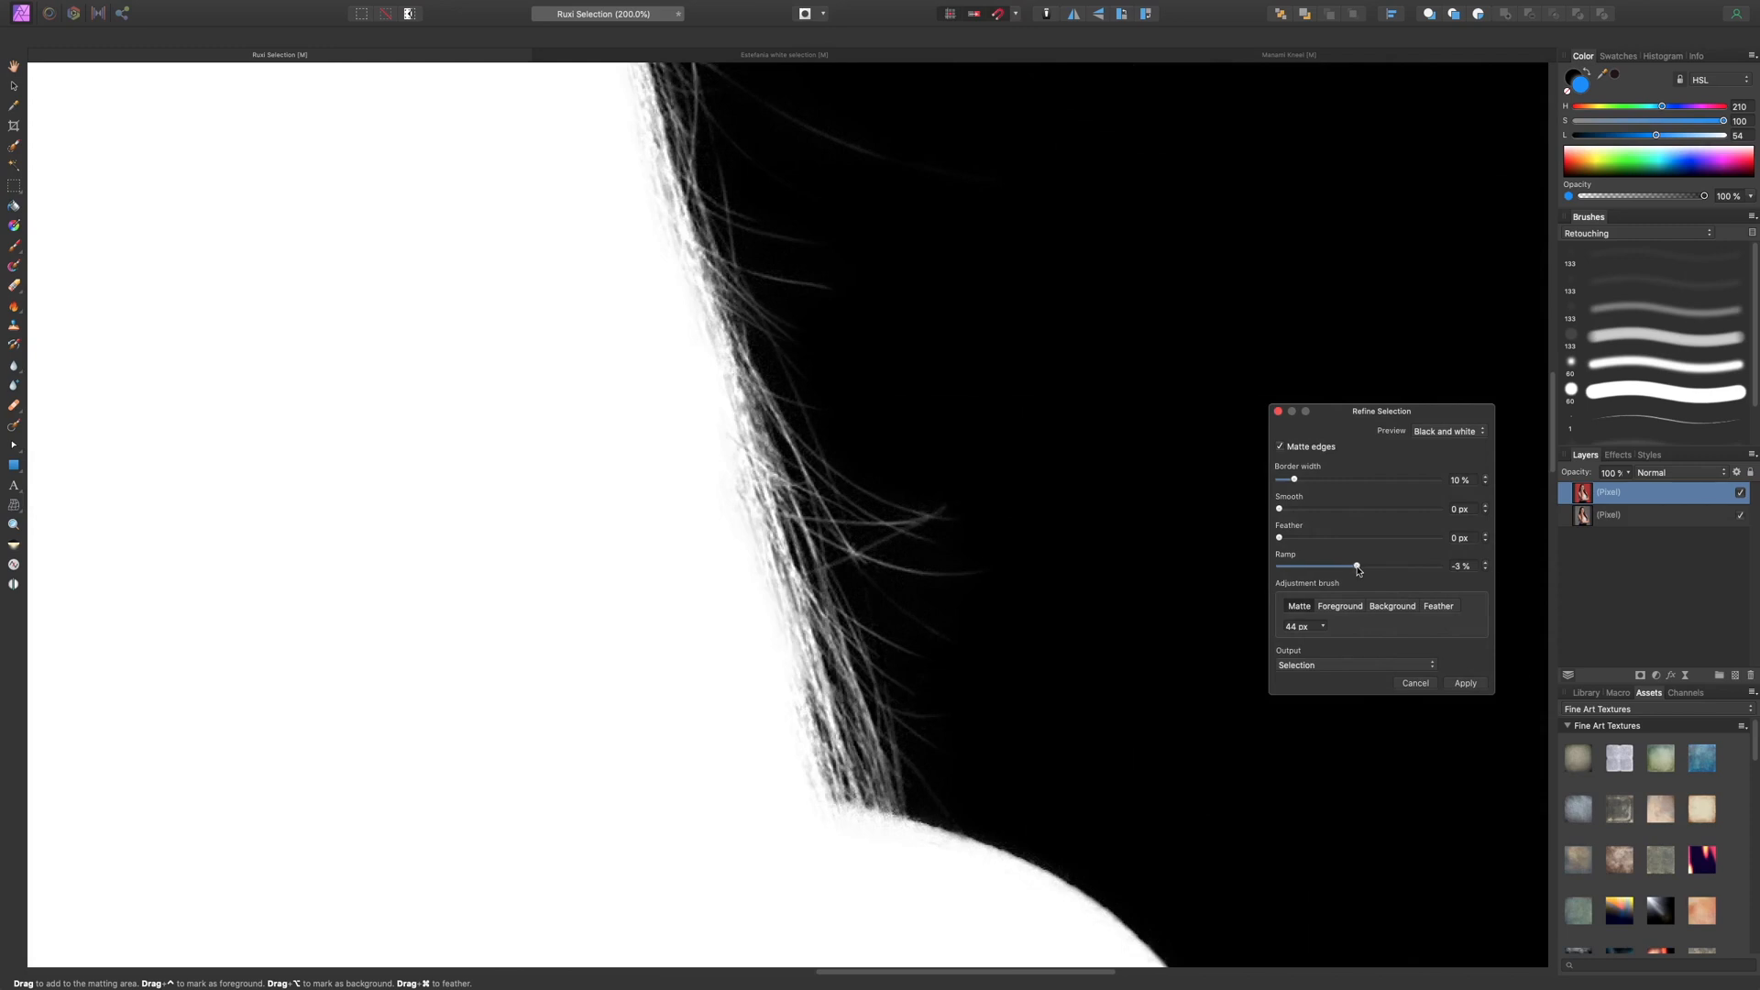
pyautogui.press('super+minus')
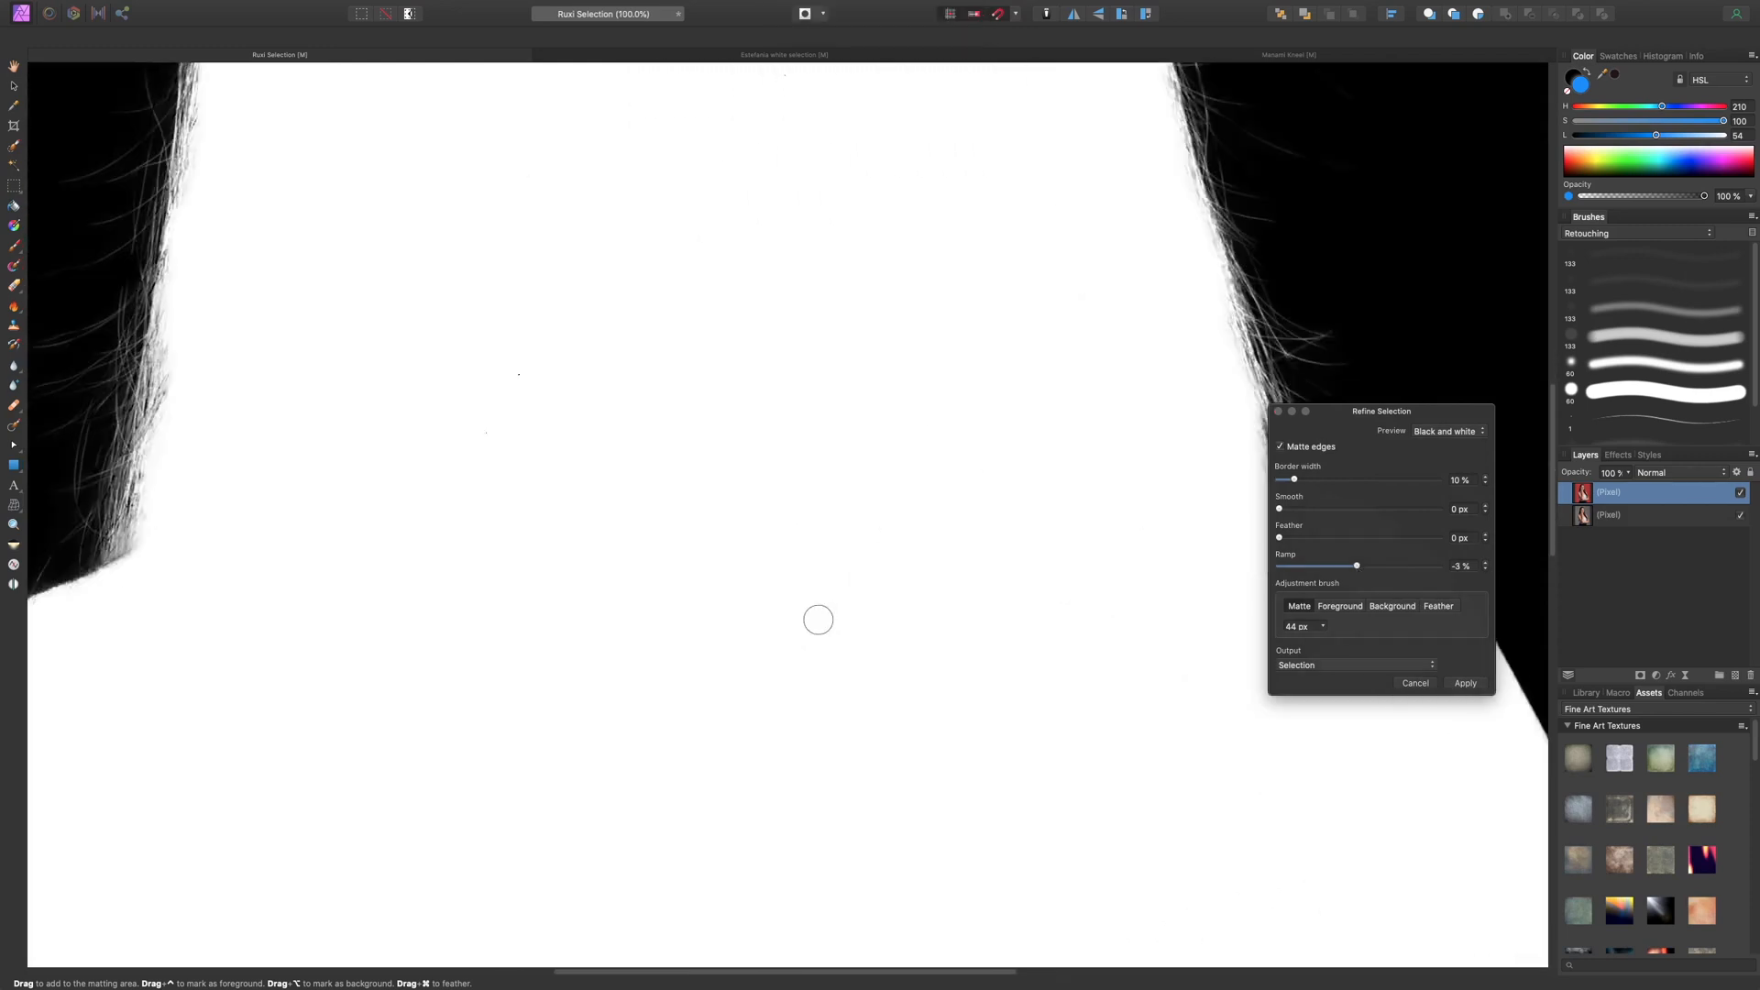
pyautogui.hscroll(-5, 818, 620)
pyautogui.press('super+minus')
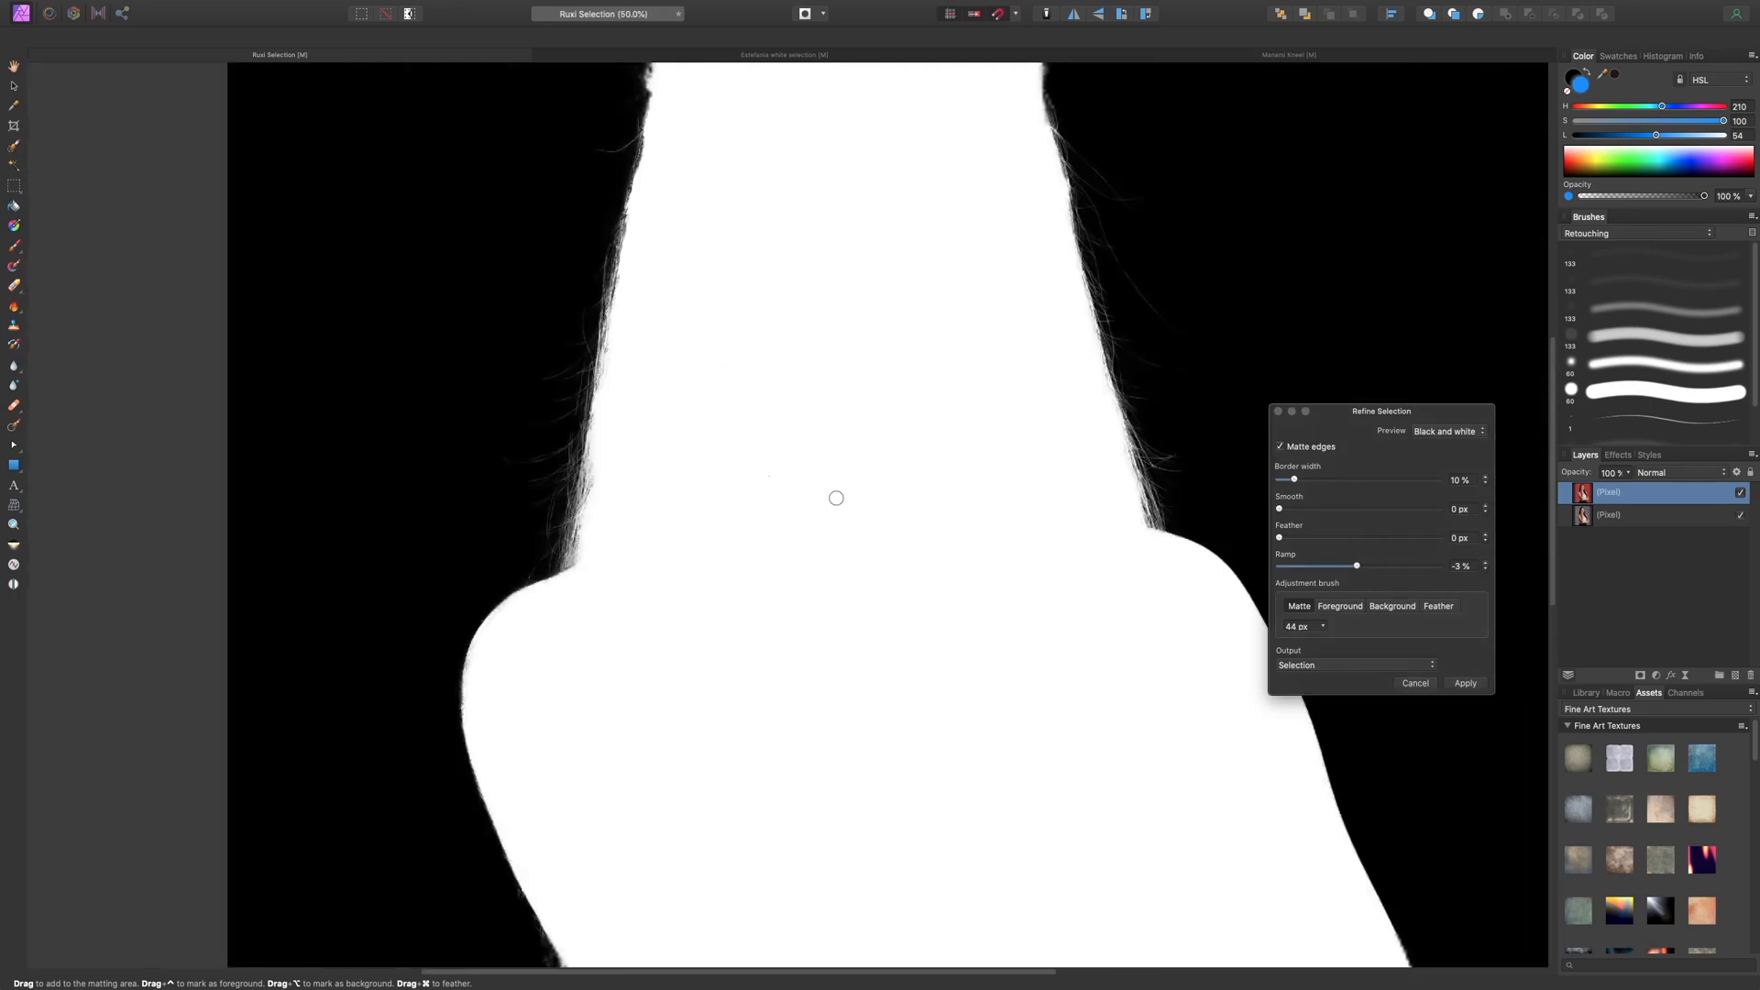
# - Paint over the small black specks inside the white figure with the Foreground adjustment brush and check the whole figure
pyautogui.press('super+plus')
pyautogui.press('super+plus')
pyautogui.press('super+plus')
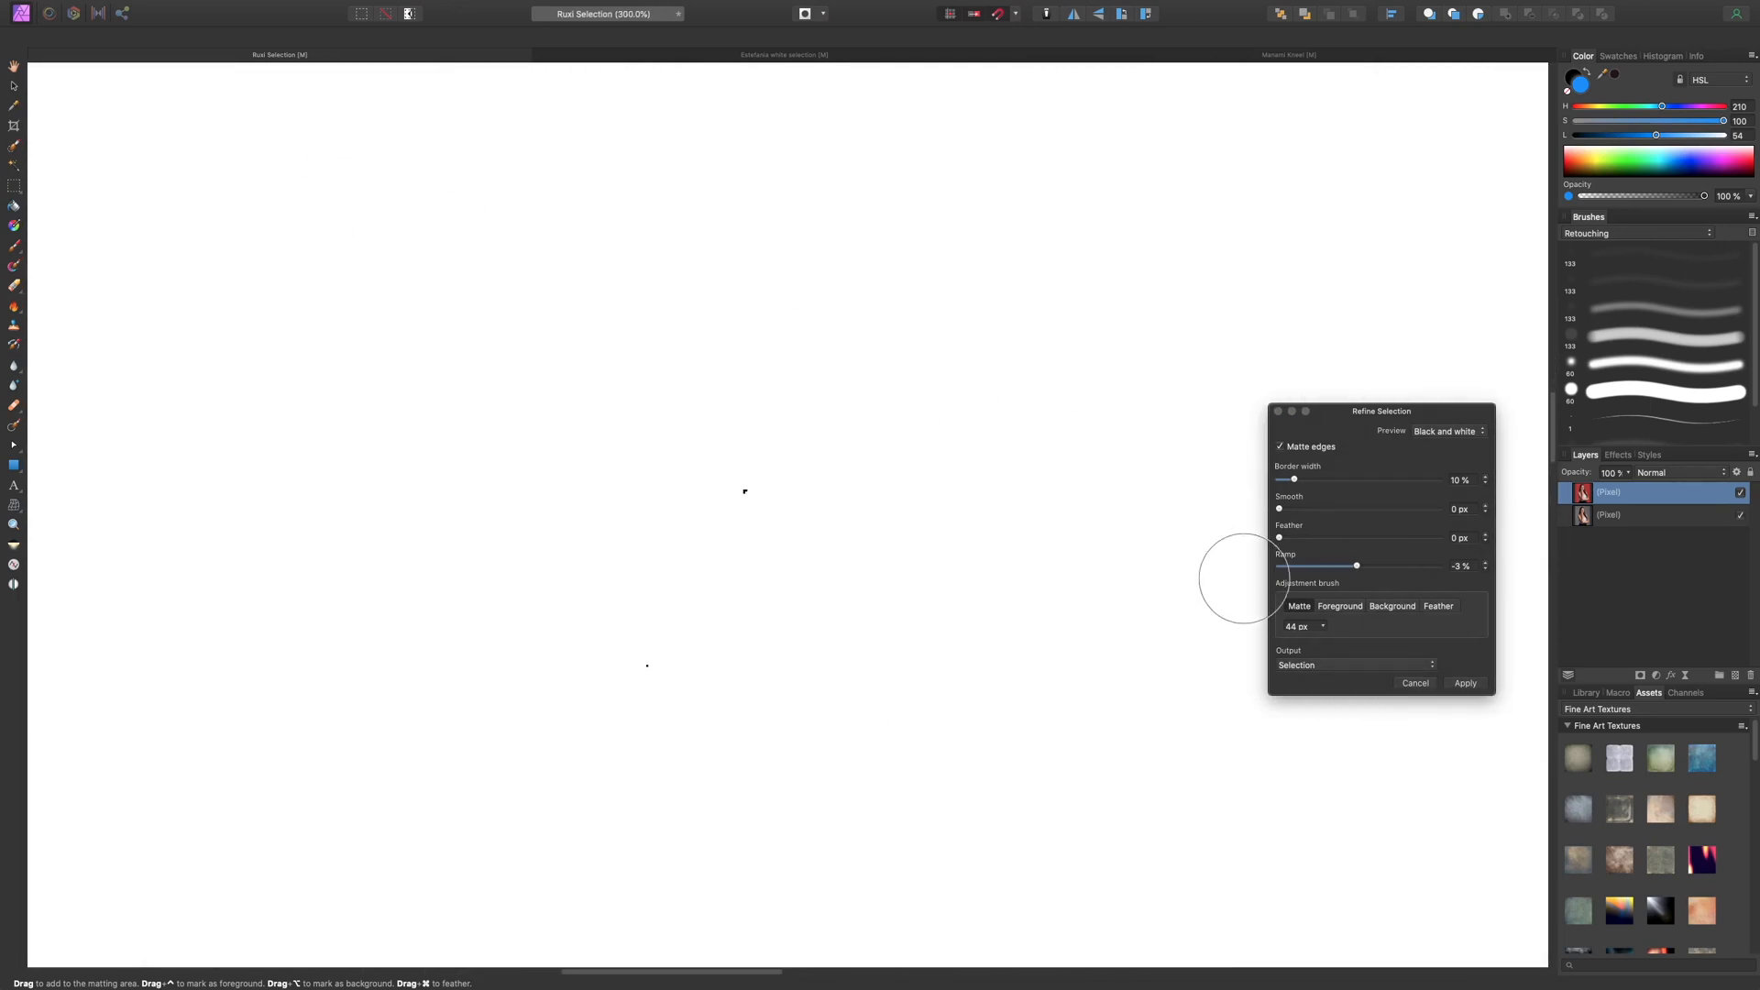
pyautogui.click(1348, 615)
pyautogui.moveTo(676, 563)
pyautogui.mouseDown()
pyautogui.moveTo(629, 691)
pyautogui.moveTo(700, 521)
pyautogui.mouseUp()
pyautogui.press('super+minus')
pyautogui.press('super+minus')
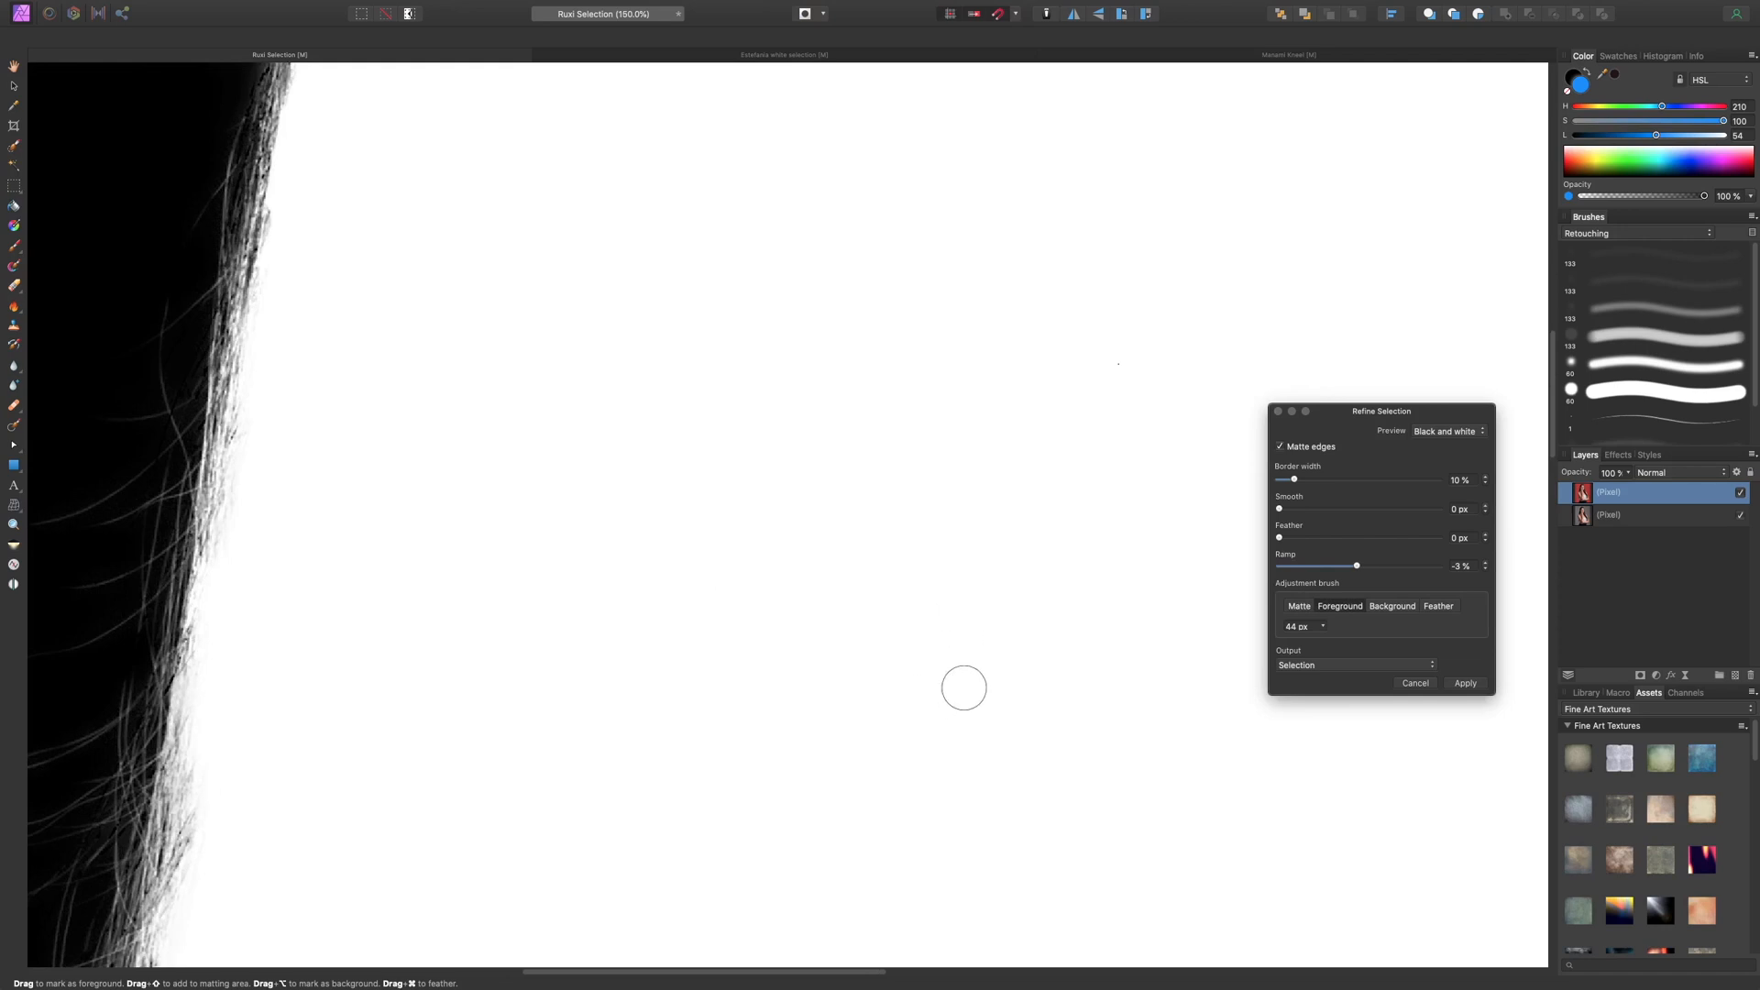
pyautogui.press('super+plus')
pyautogui.press('super+0')
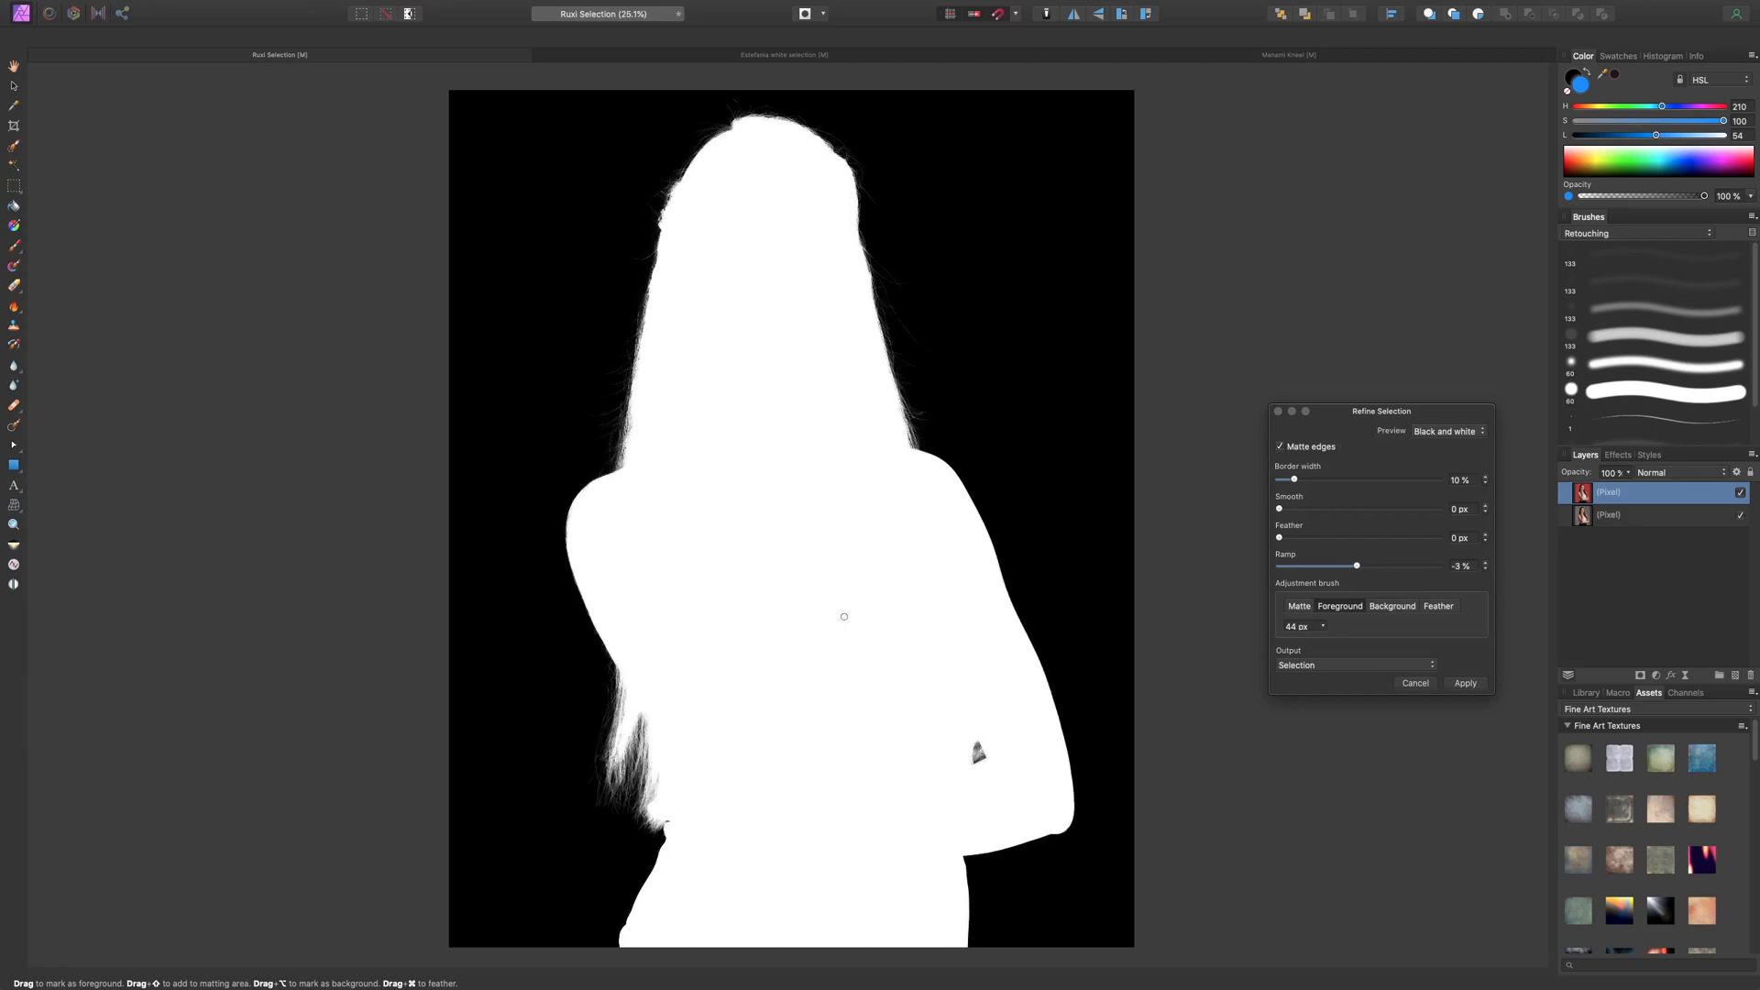
# - Set the refinement's output to Mask and apply it to the selected pixel layer
pyautogui.click(1431, 668)
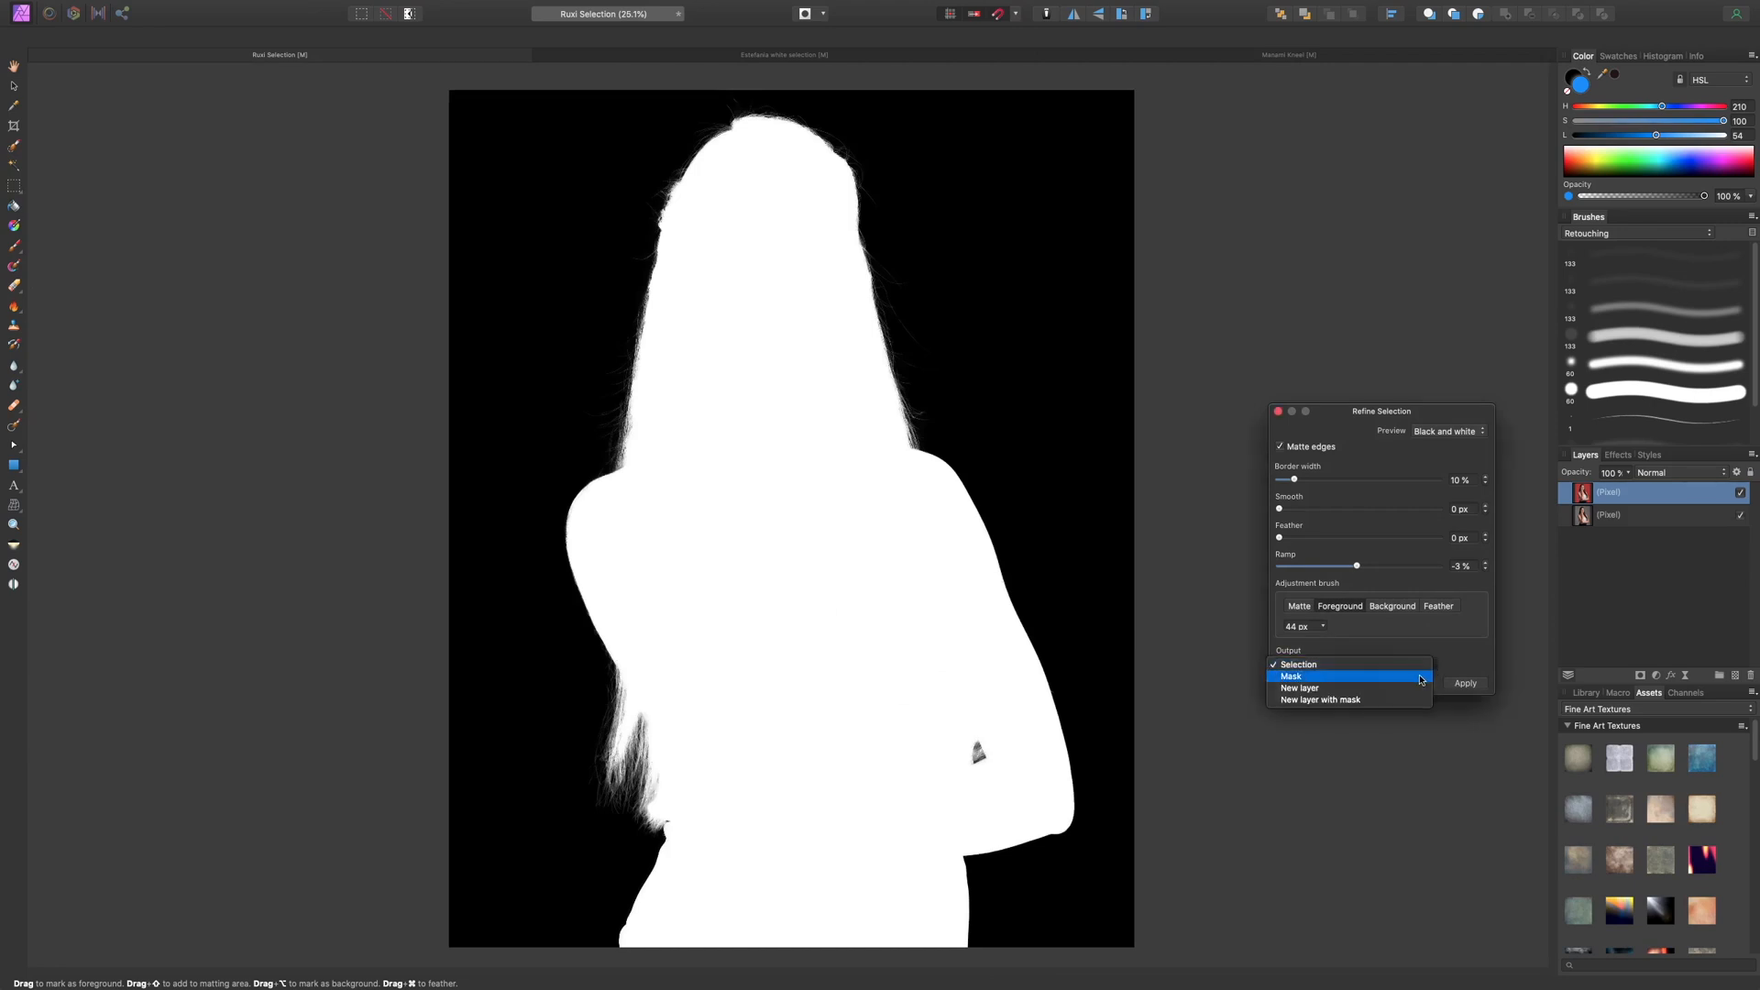
pyautogui.click(1421, 678)
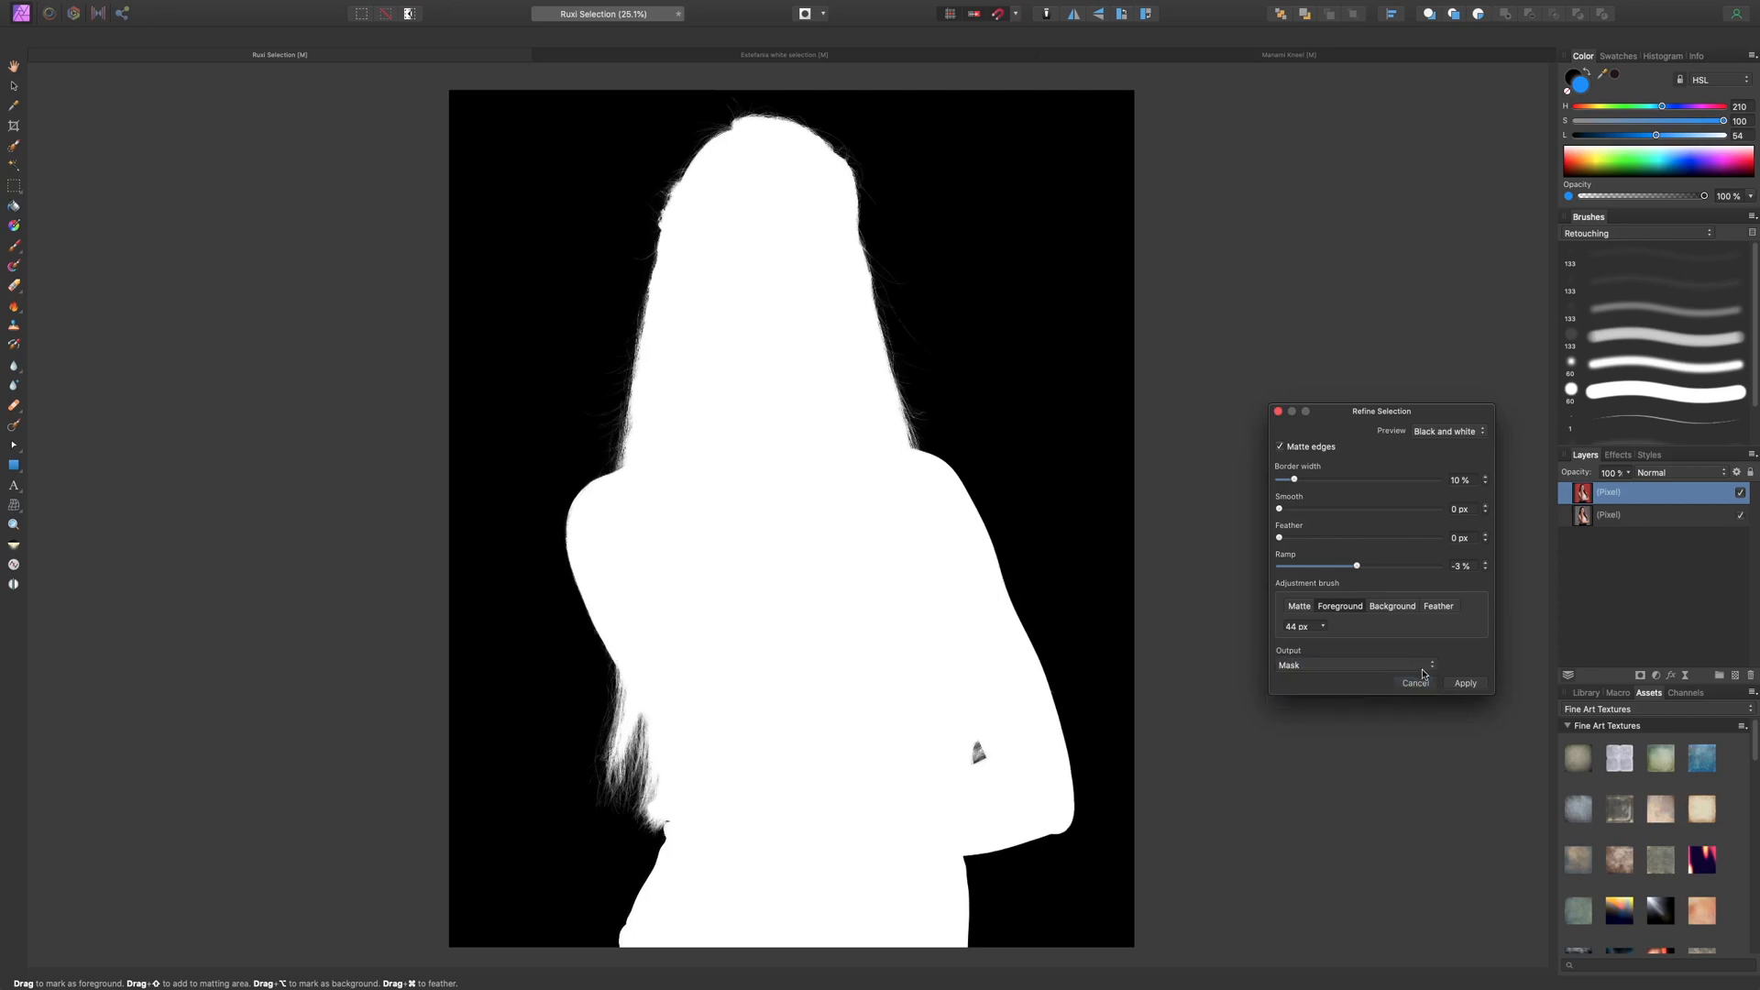
pyautogui.click(1426, 671)
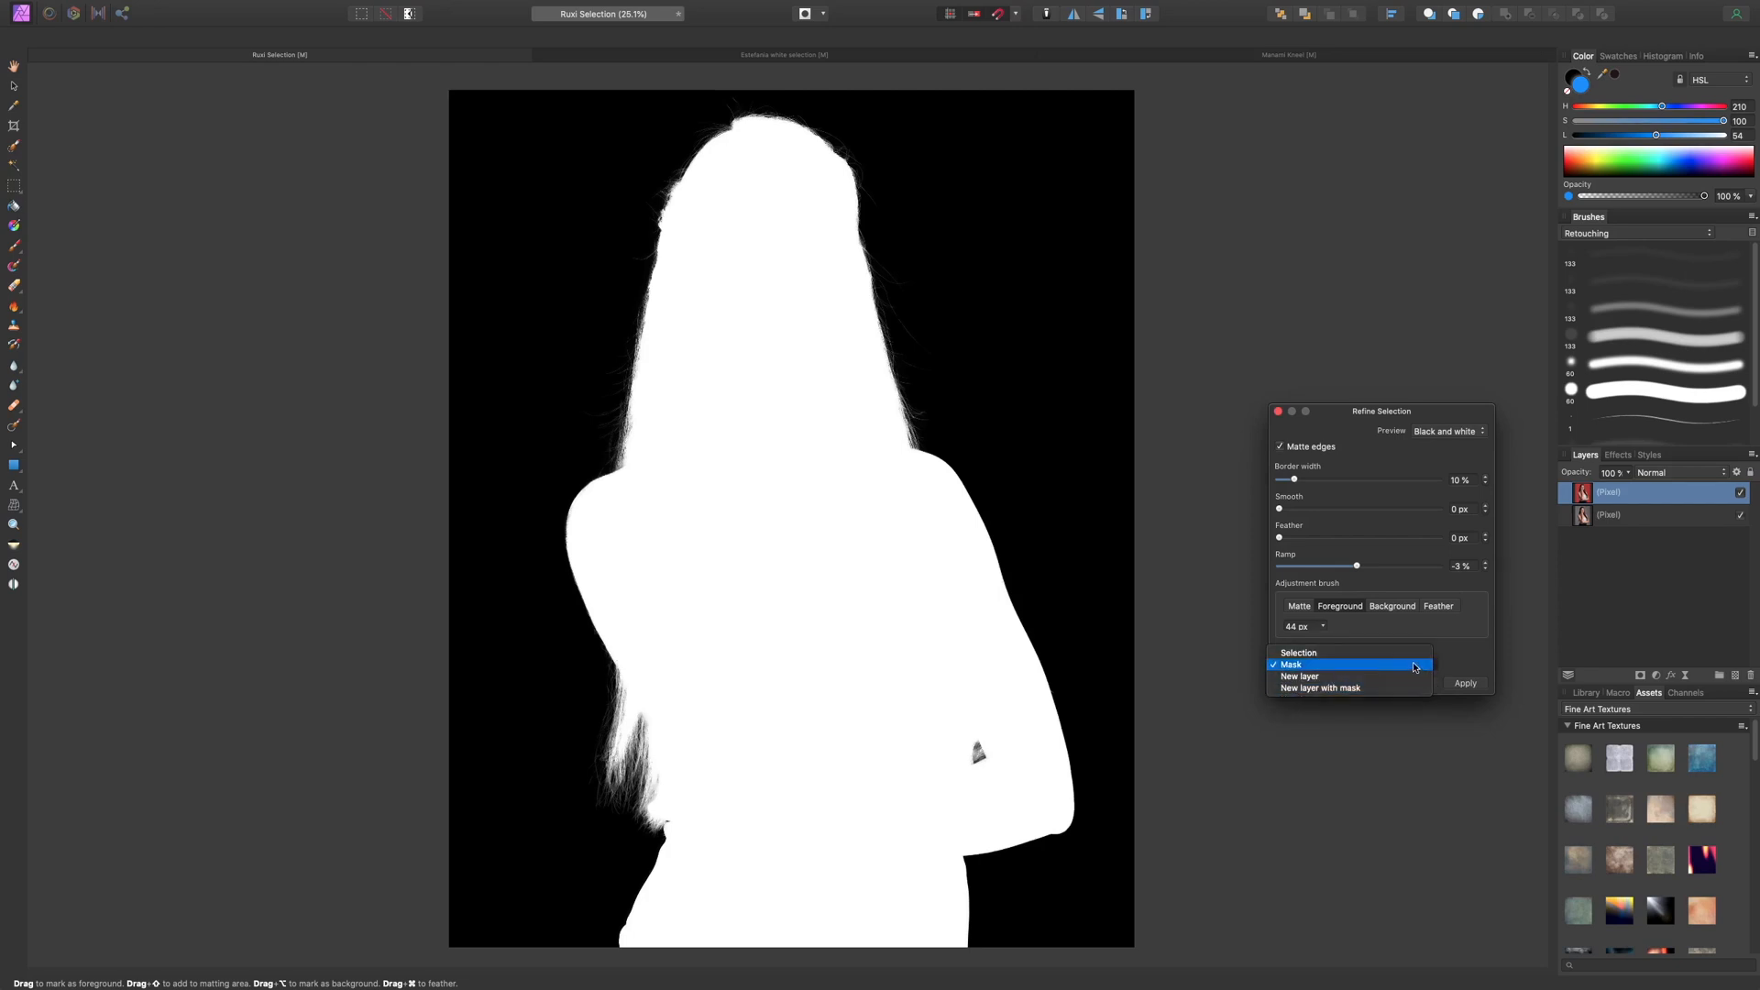
pyautogui.click(1416, 667)
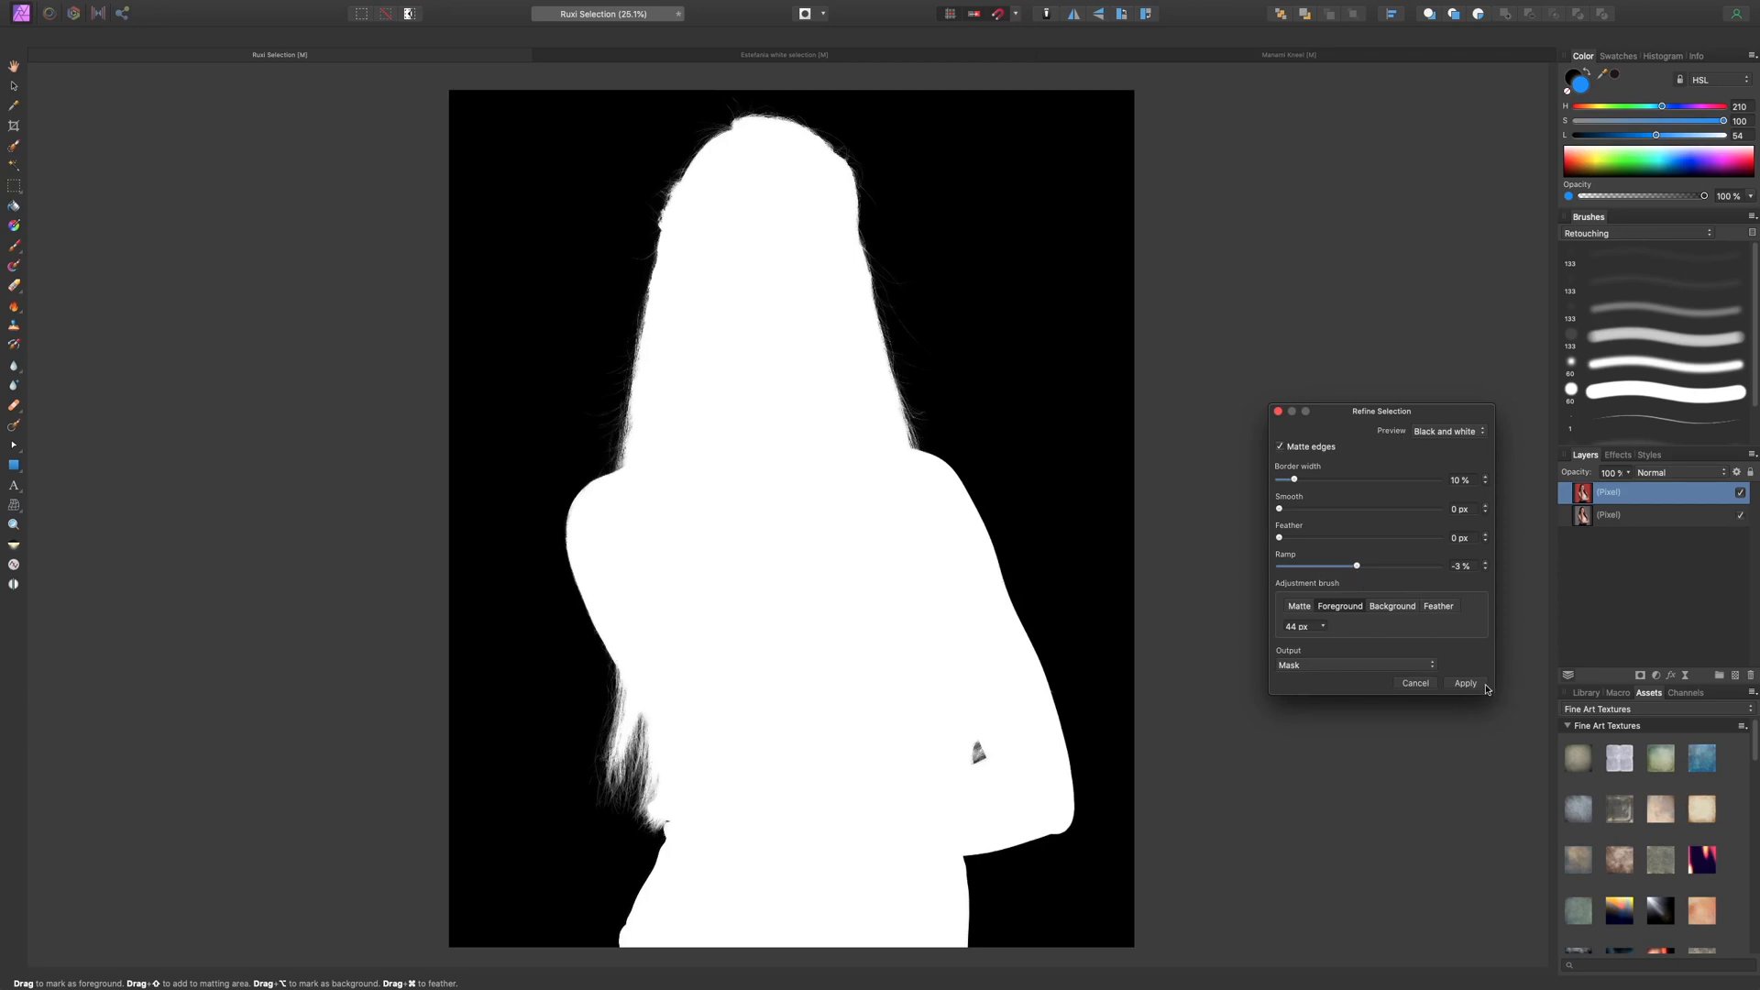
pyautogui.click(1481, 684)
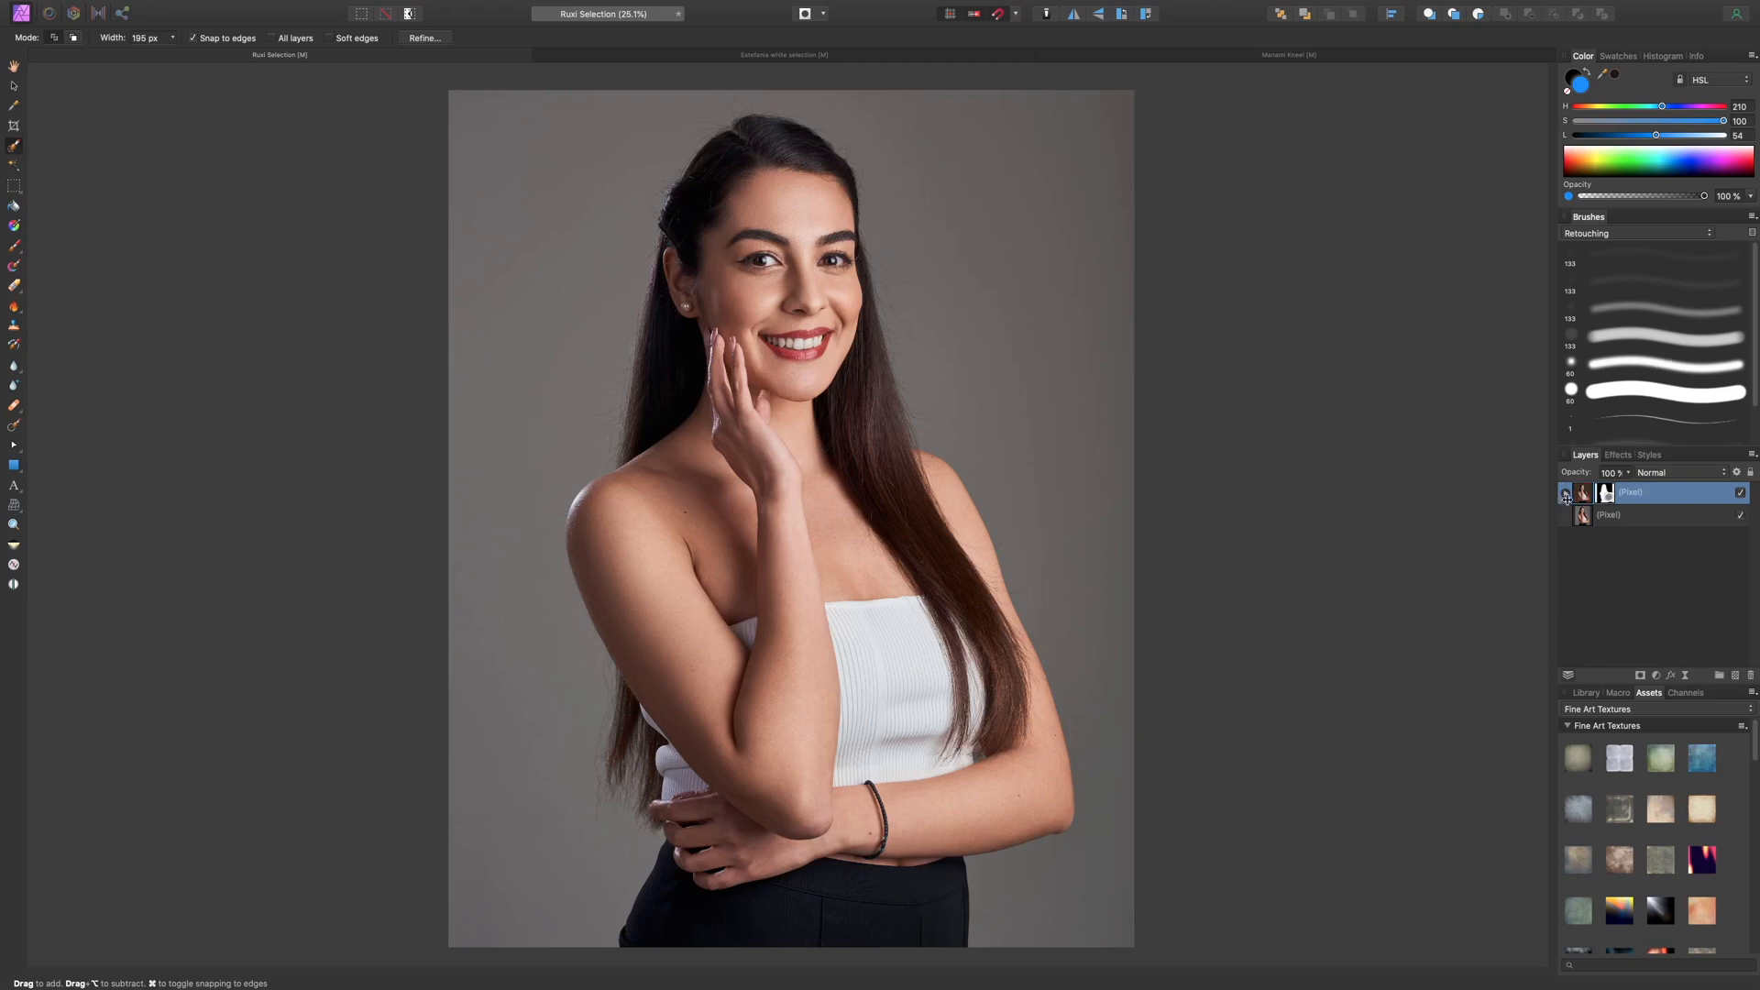
# - Expand the upper pixel layer and view its mask on its own, returning to the normal image
pyautogui.click(1566, 494)
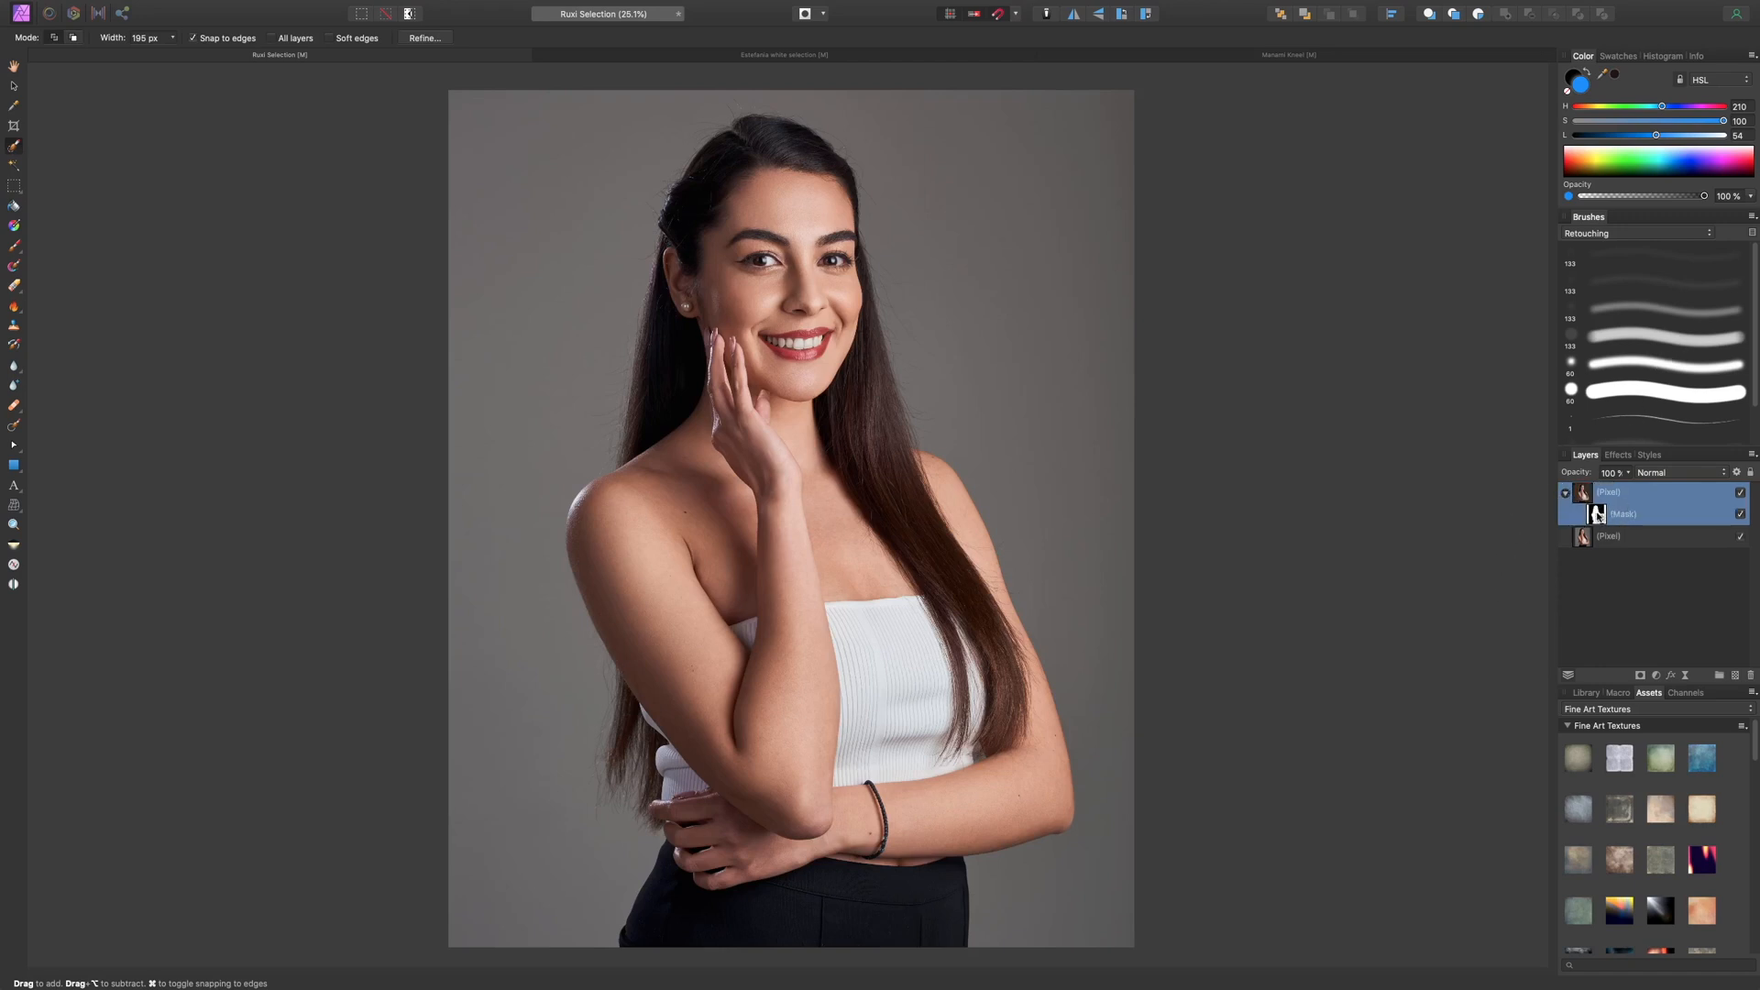
pyautogui.keyDown('alt'); pyautogui.click(1596, 515); pyautogui.keyUp('alt')
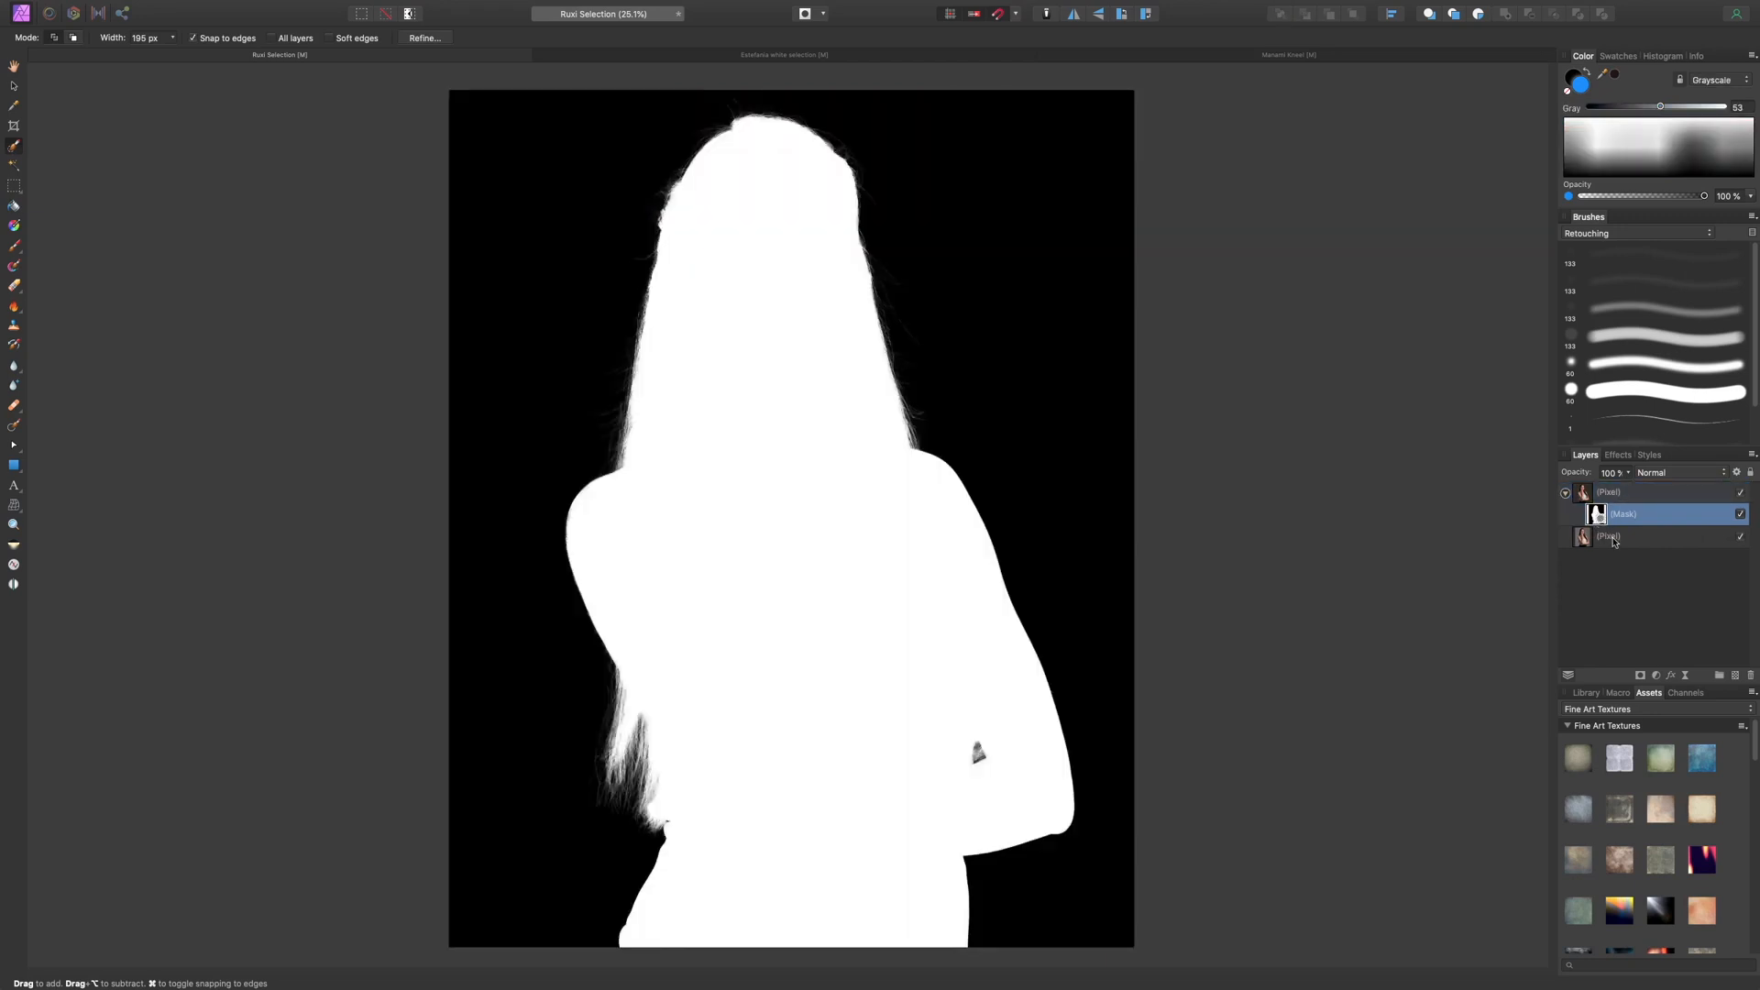
pyautogui.keyDown('alt'); pyautogui.click(1621, 510); pyautogui.keyUp('alt')
pyautogui.click(1621, 495)
# - Add a fill layer directly above the lower pixel layer and set its hue to 146 for a green background
pyautogui.click(1615, 537)
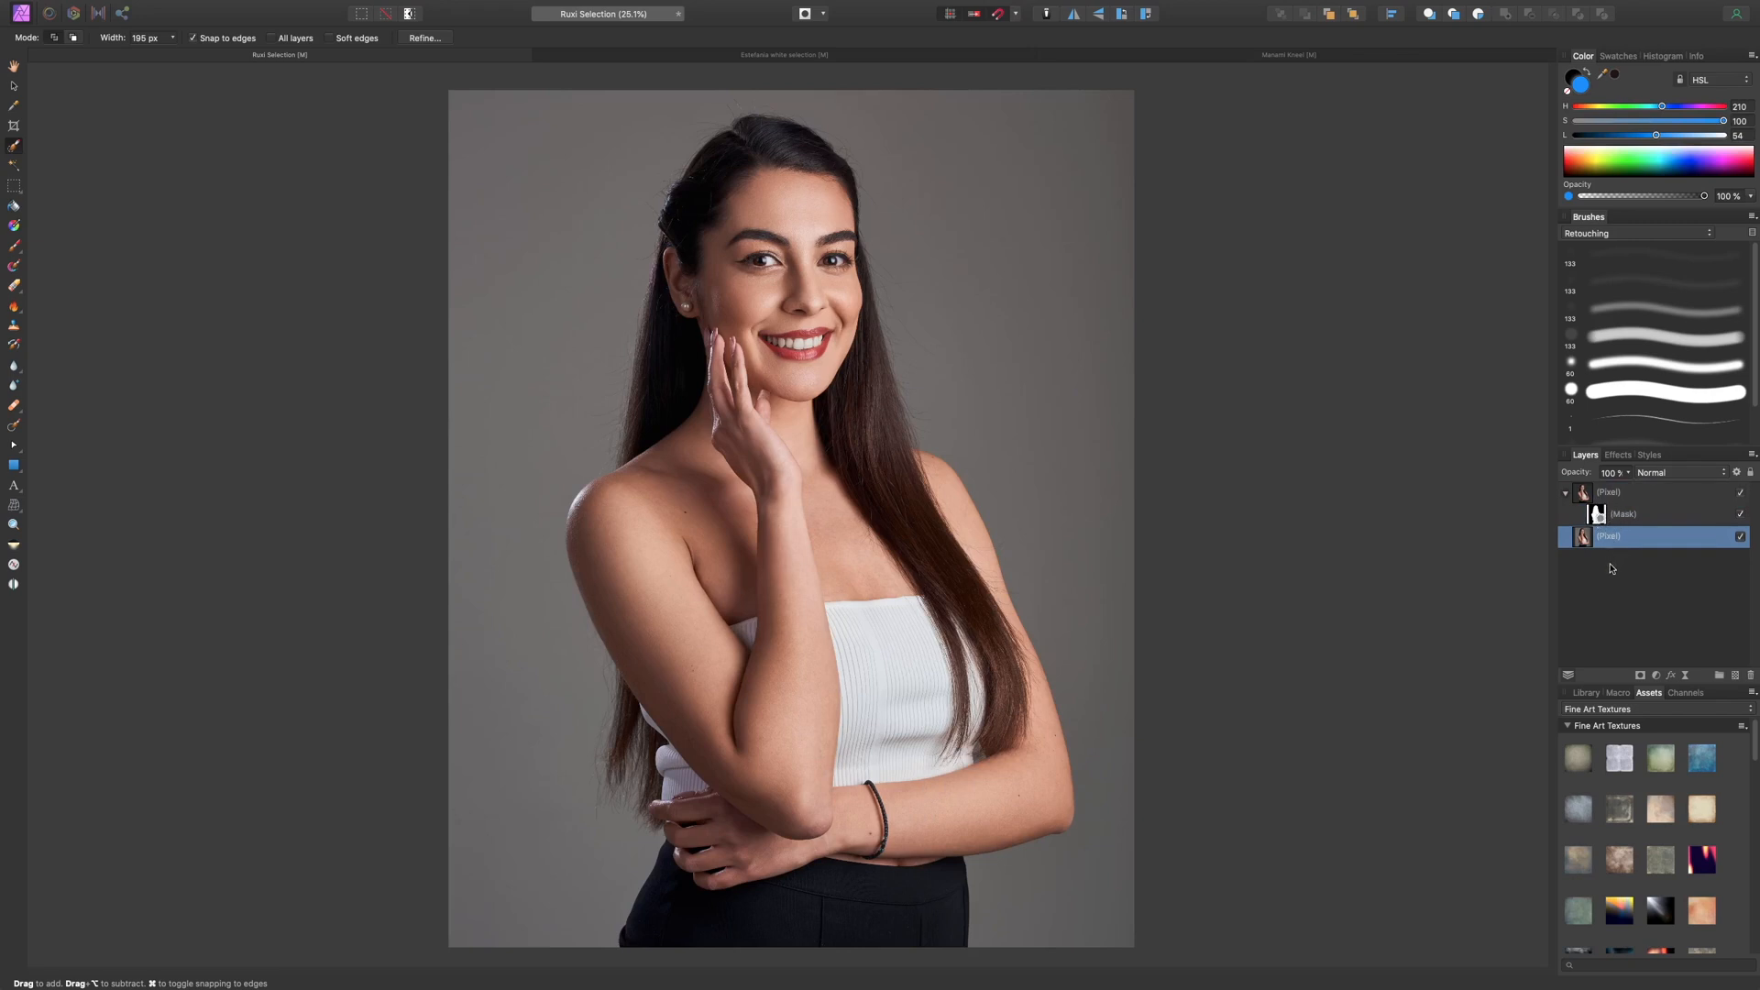
pyautogui.click(275, 7)
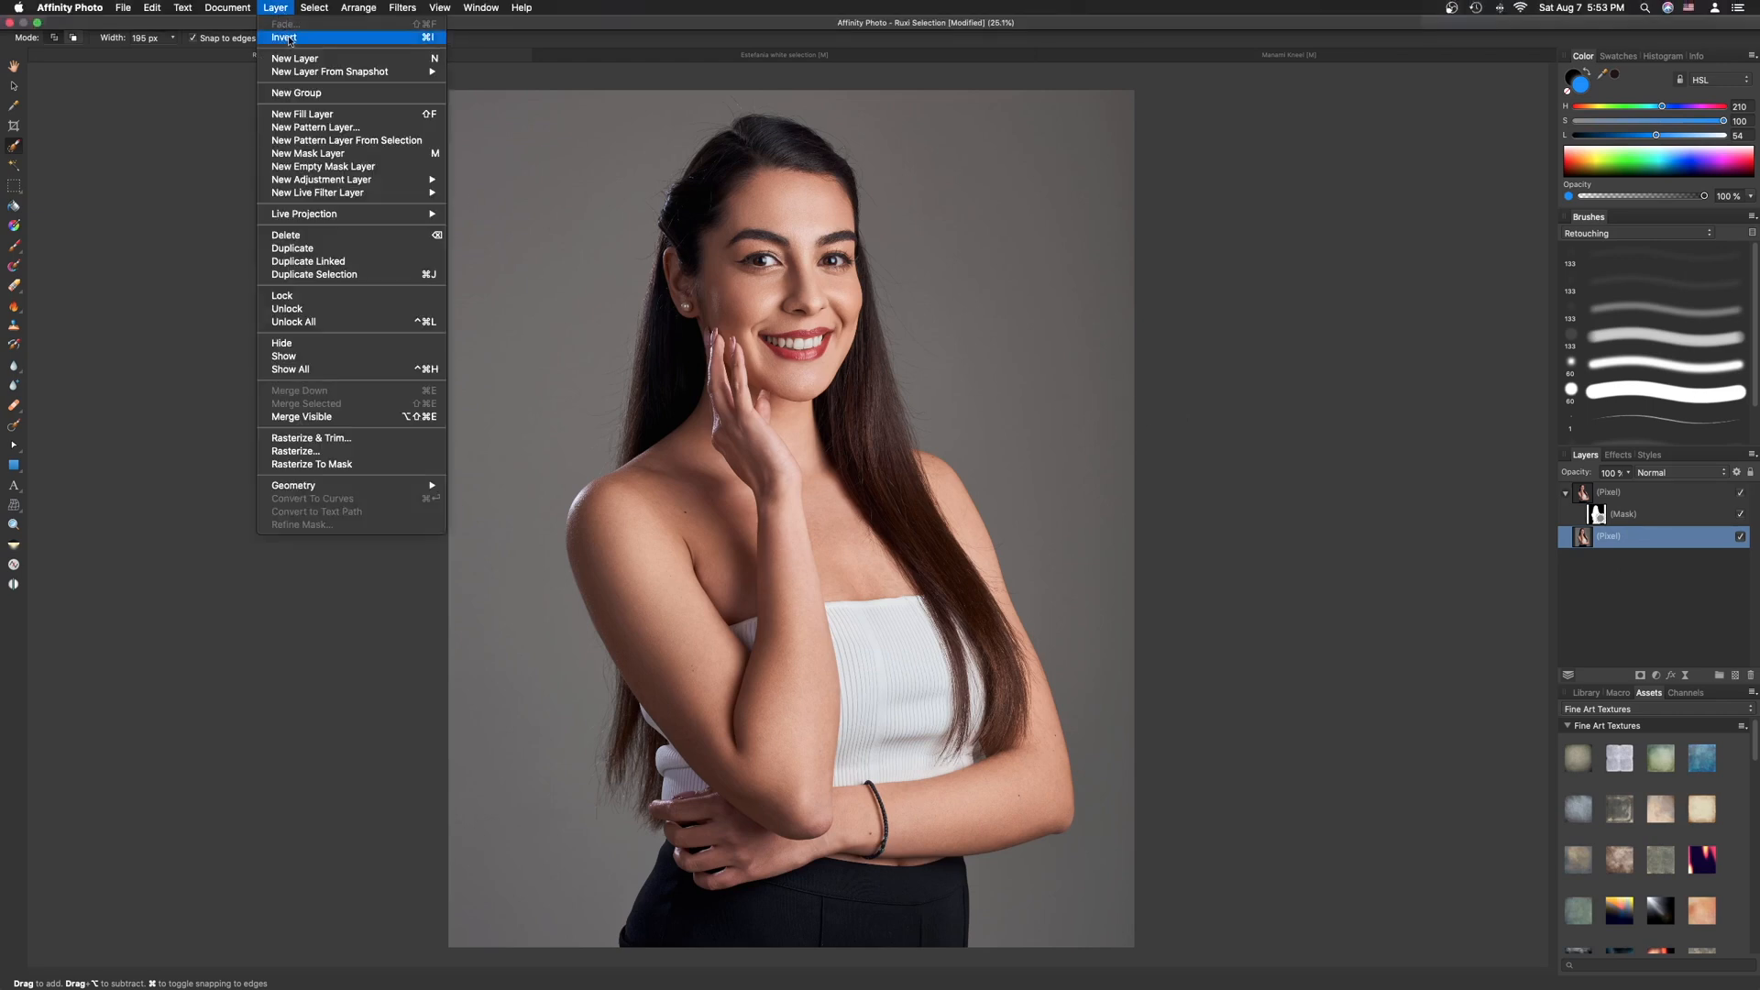
pyautogui.click(351, 118)
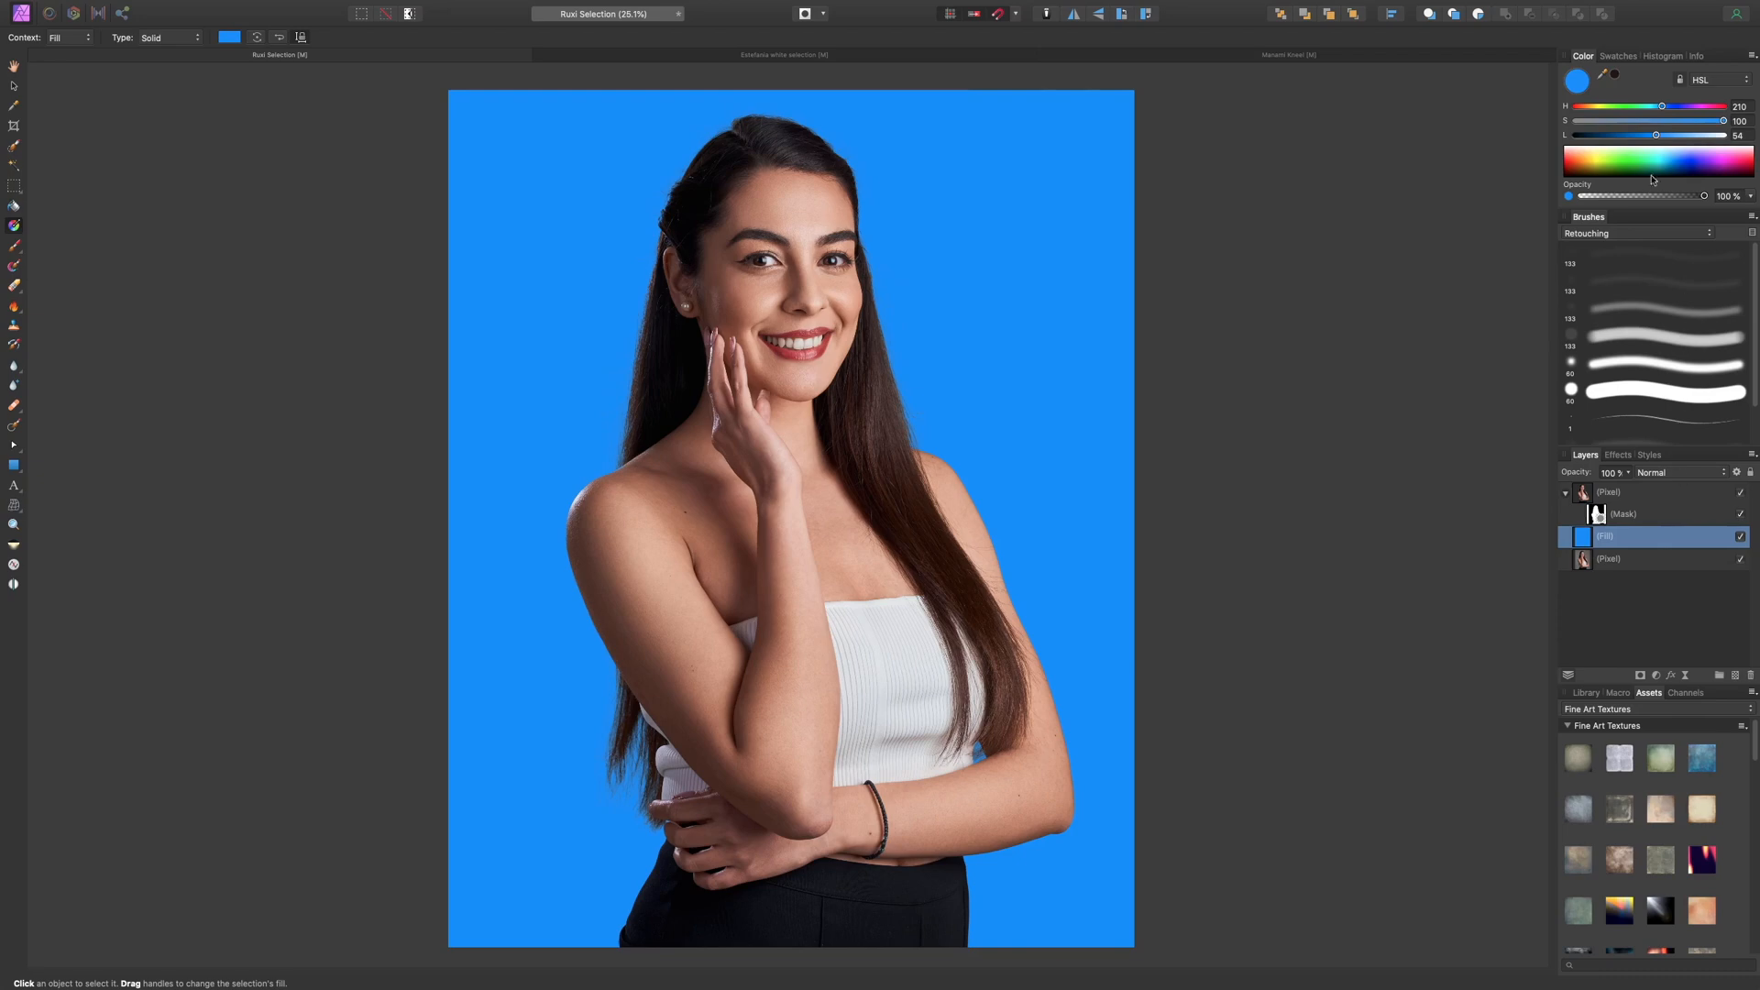
pyautogui.moveTo(1662, 107)
pyautogui.mouseDown()
pyautogui.moveTo(1601, 108)
pyautogui.moveTo(1637, 107)
pyautogui.mouseUp()
# - Examine the hair edges on both sides and around the elbow against the green fill, ending on the whole portrait
pyautogui.scroll(5, 762, 408)
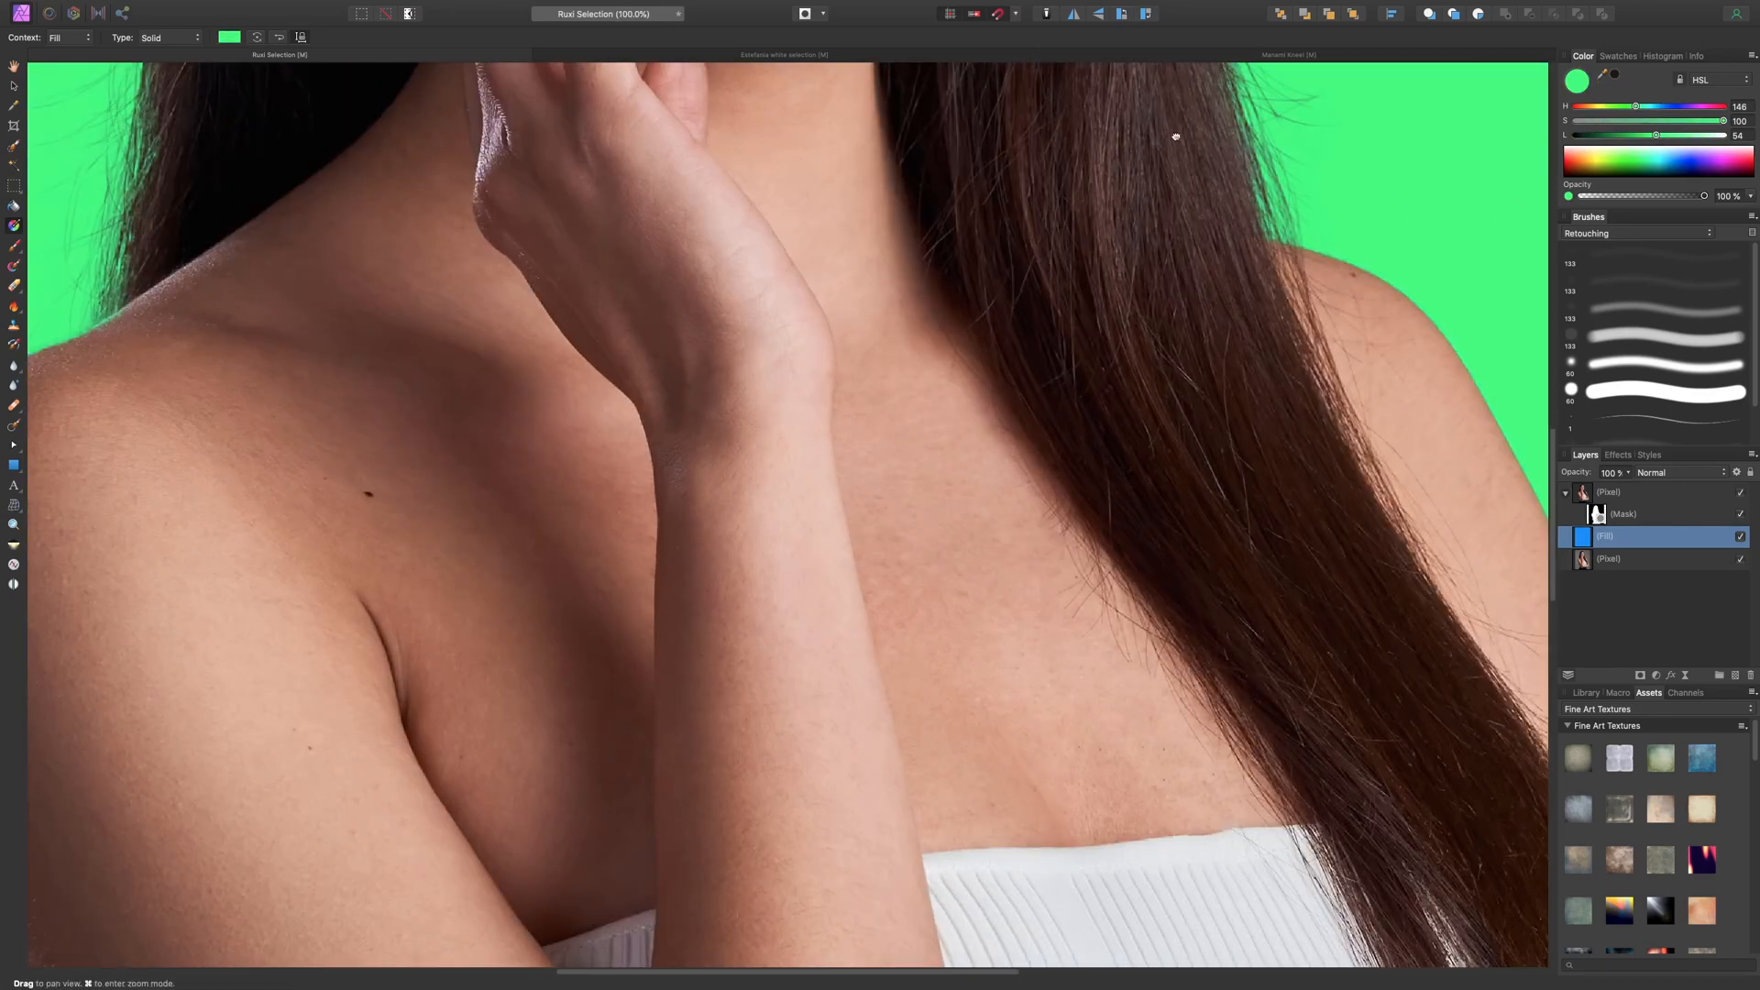
pyautogui.moveTo(1045, 261); pyautogui.dragTo(1484, 394)
pyautogui.press('super+plus')
pyautogui.moveTo(814, 315); pyautogui.dragTo(1072, 181)
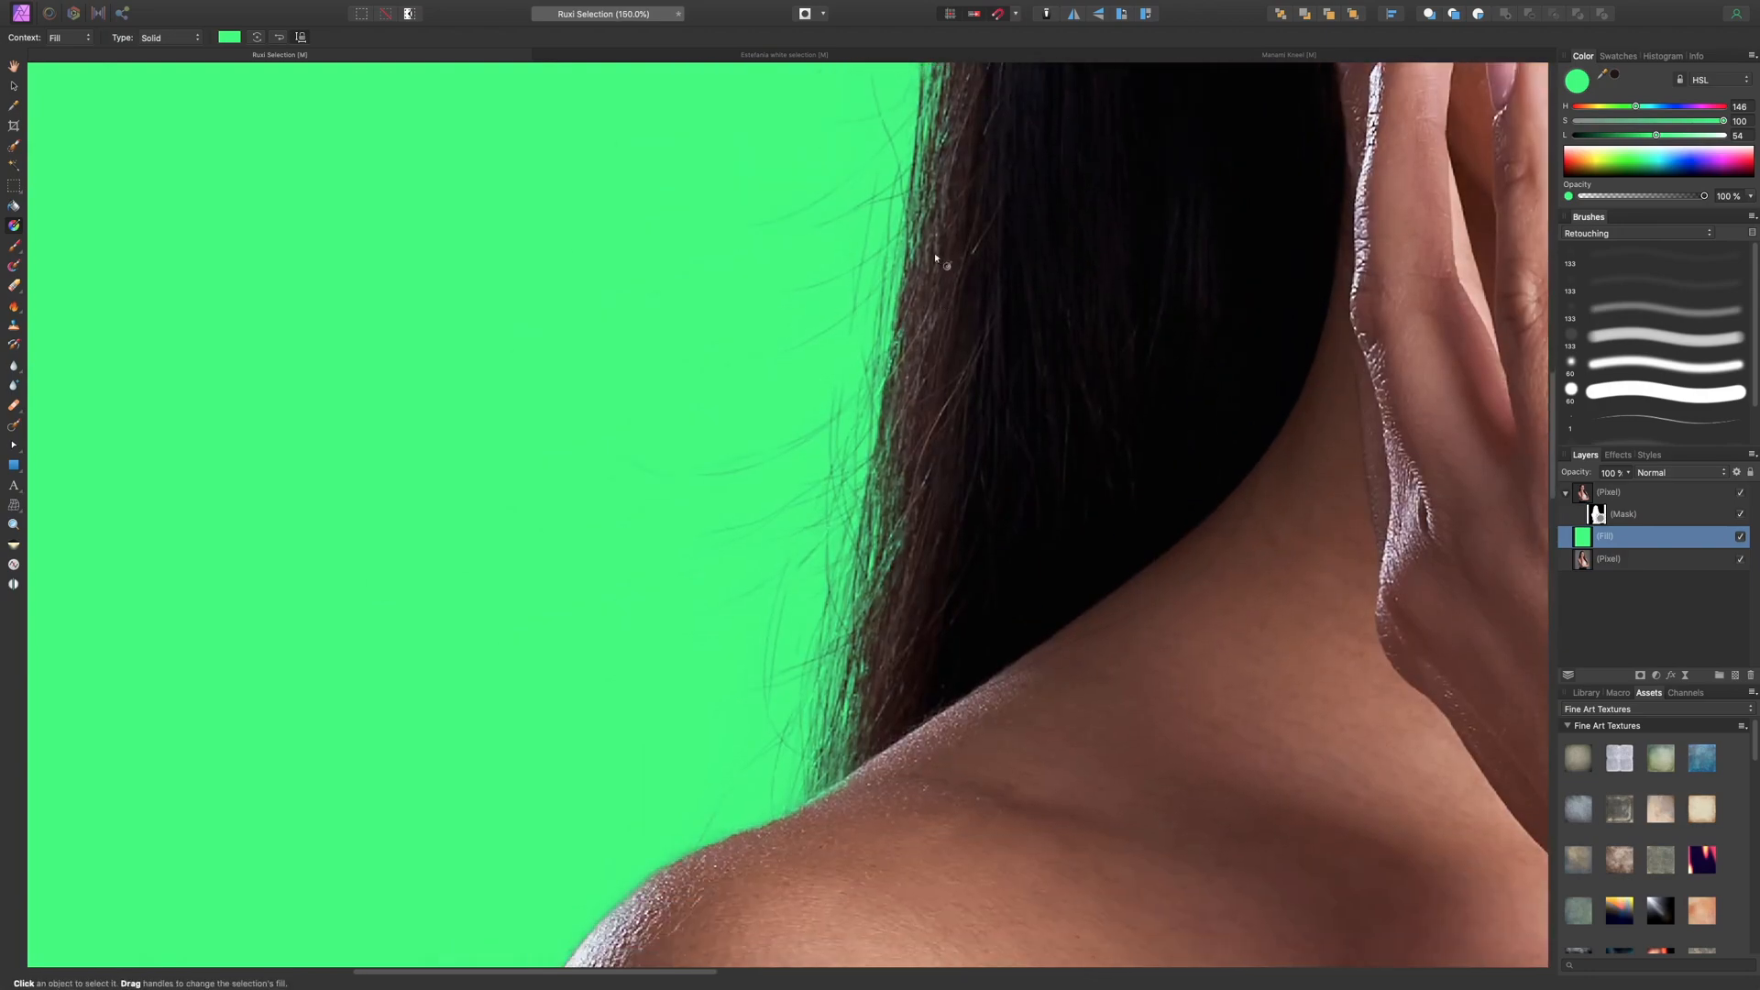
pyautogui.moveTo(954, 235)
pyautogui.mouseDown()
pyautogui.moveTo(877, 460)
pyautogui.moveTo(938, 420)
pyautogui.moveTo(868, 444)
pyautogui.moveTo(1092, 388)
pyautogui.moveTo(920, 290)
pyautogui.moveTo(945, 169)
pyautogui.mouseUp()
pyautogui.scroll(-10, 949, 174)
pyautogui.press('super+minus')
pyautogui.press('super+minus')
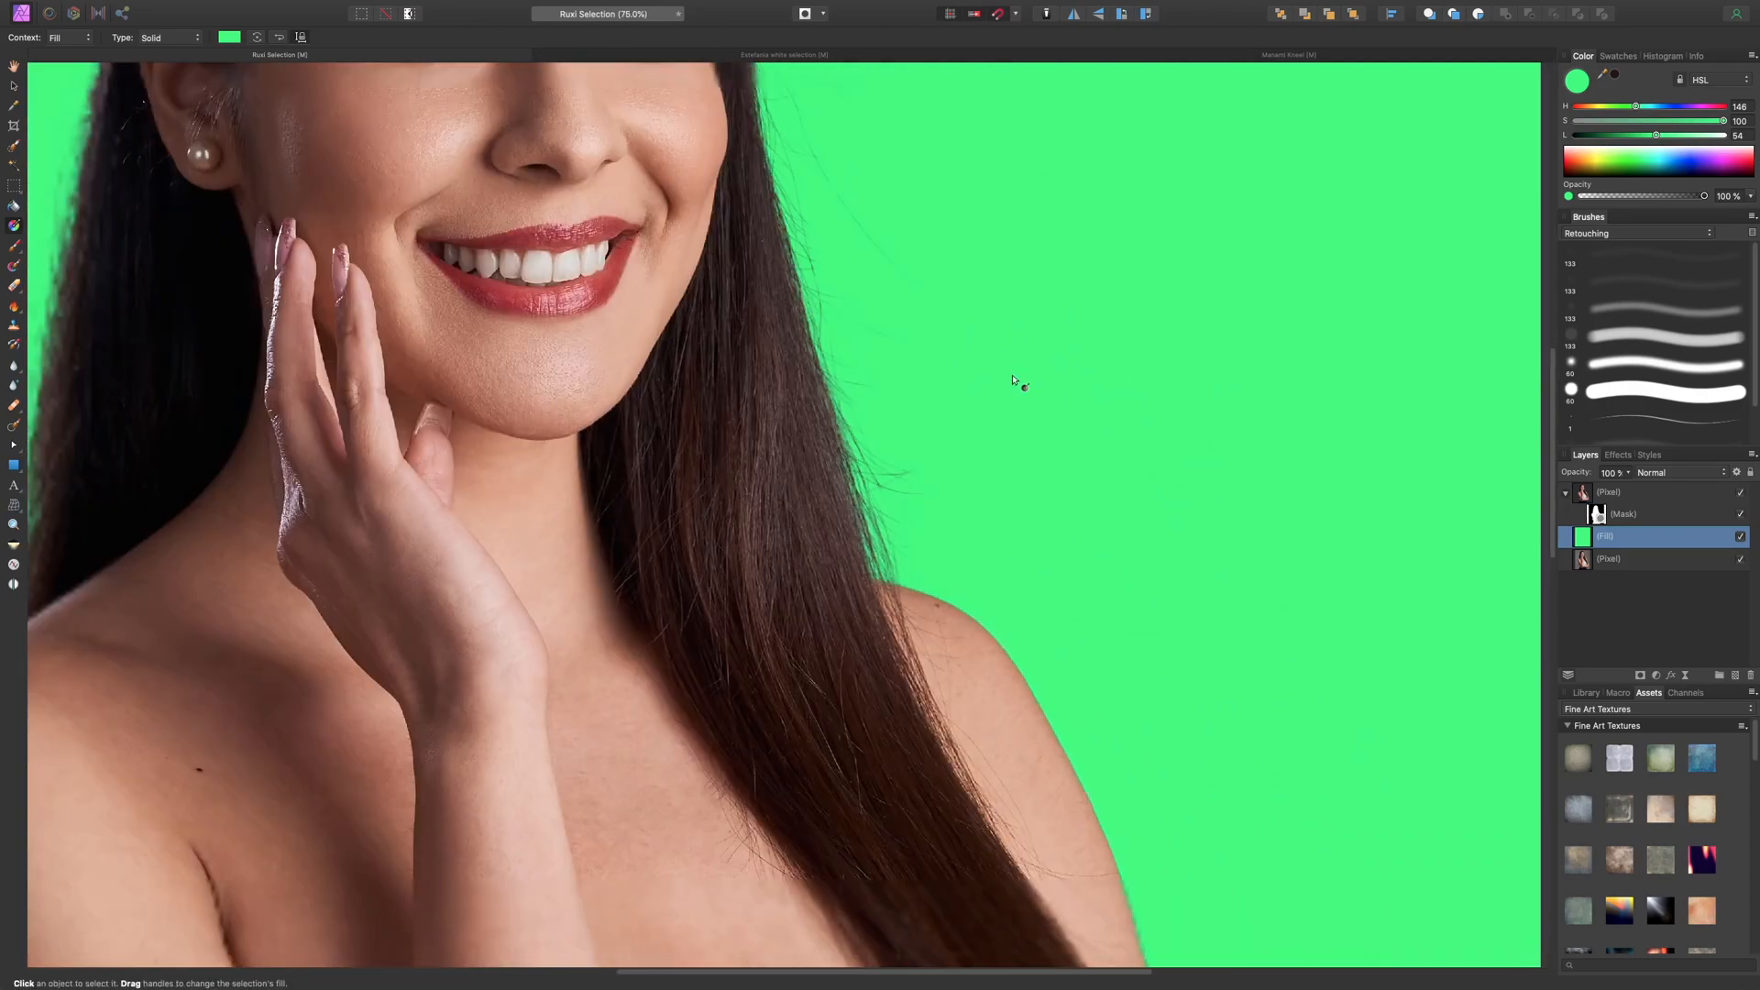
pyautogui.scroll(-5, 990, 275)
pyautogui.scroll(-10, 956, 76)
pyautogui.hscroll(-2, 956, 76)
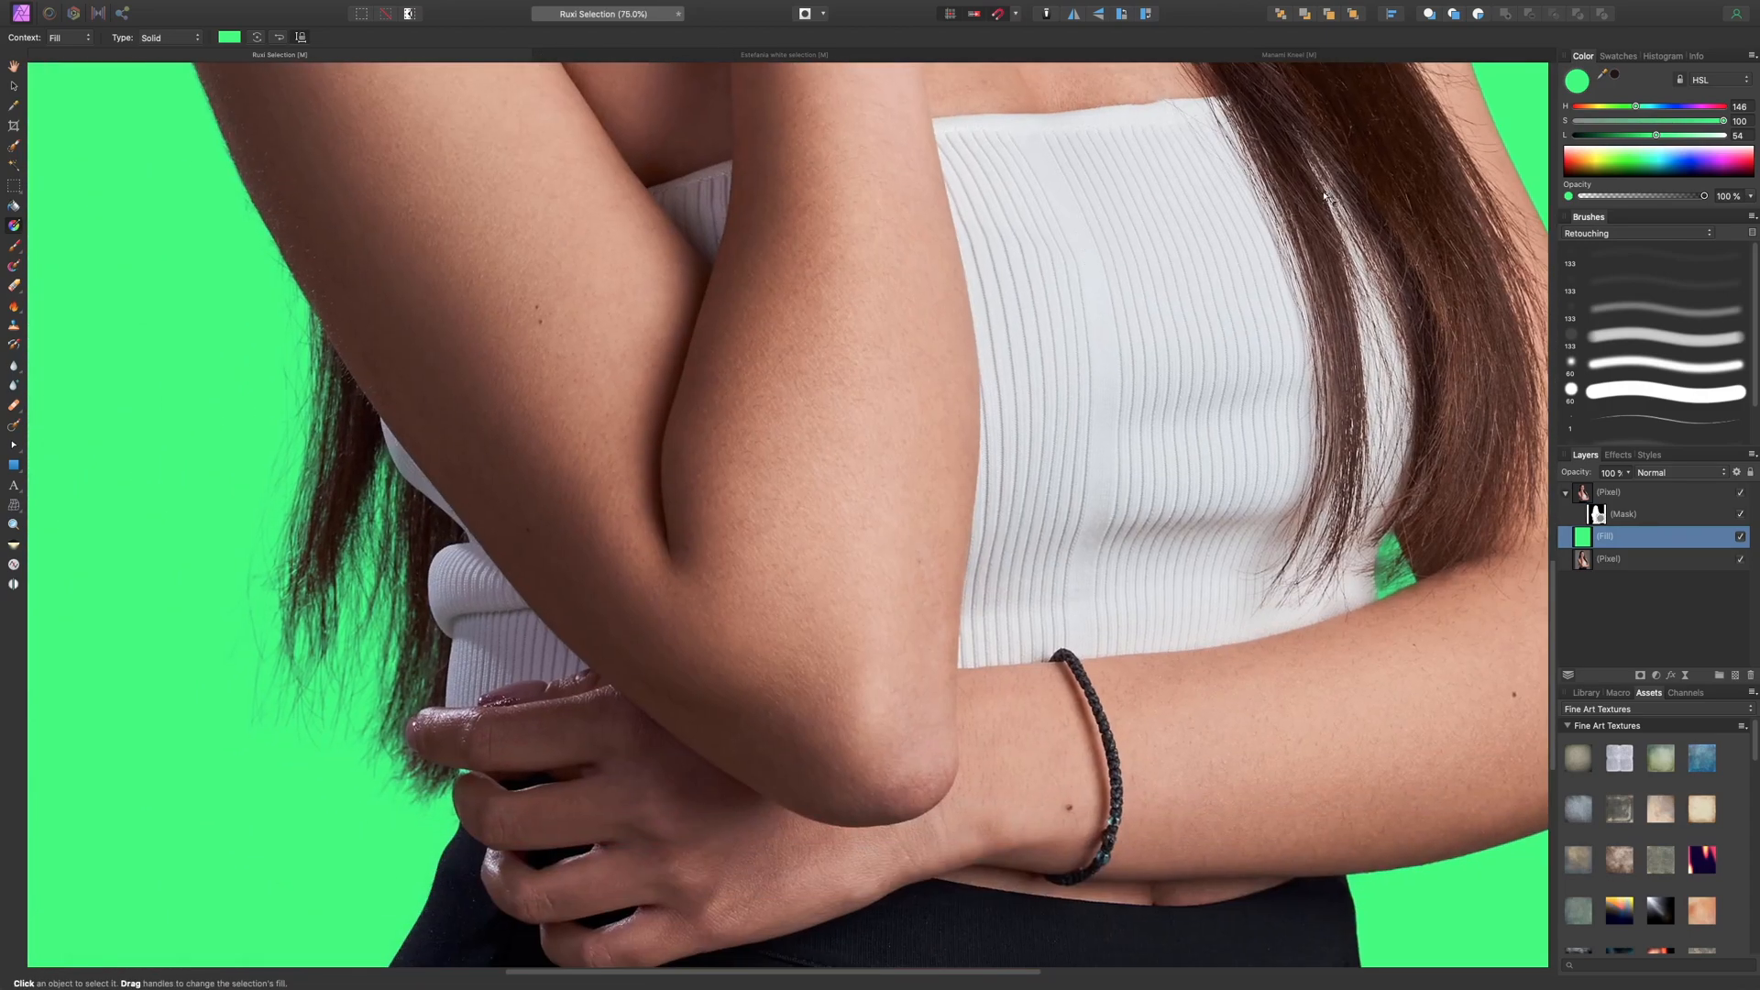
pyautogui.press('super+0')
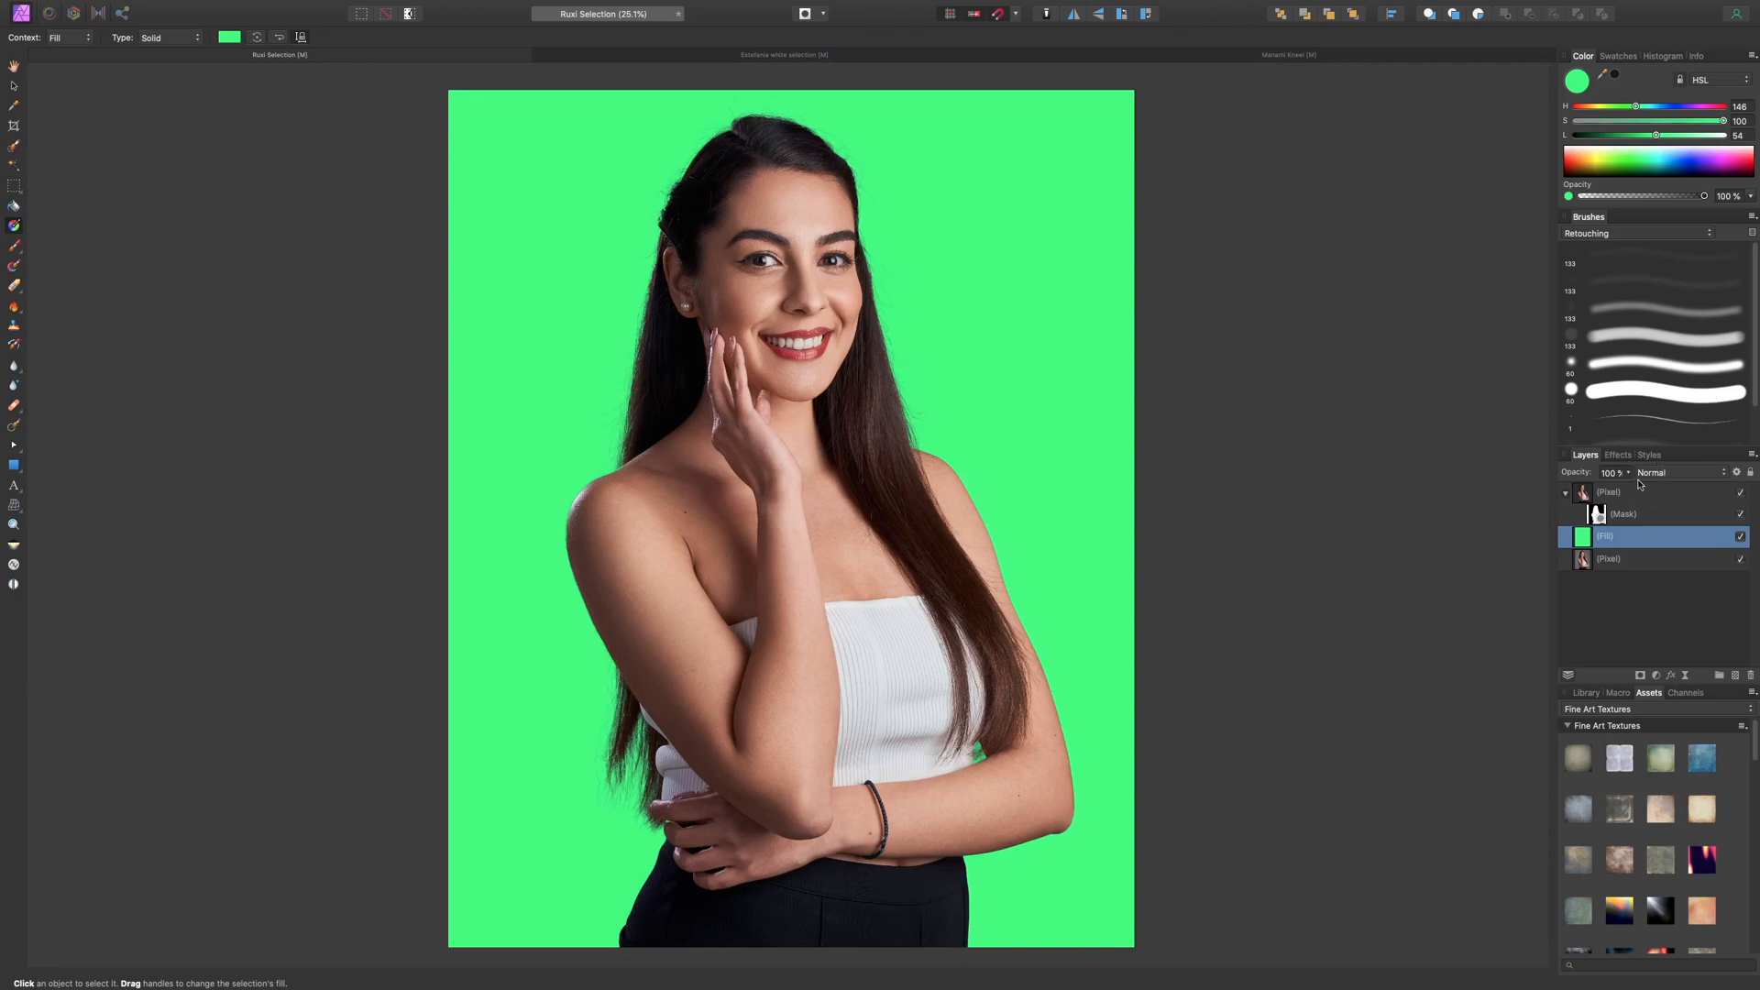
# - Set the fill layer's blend mode to Soft Light and change its hue to 329 for a pink background
pyautogui.click(1693, 473)
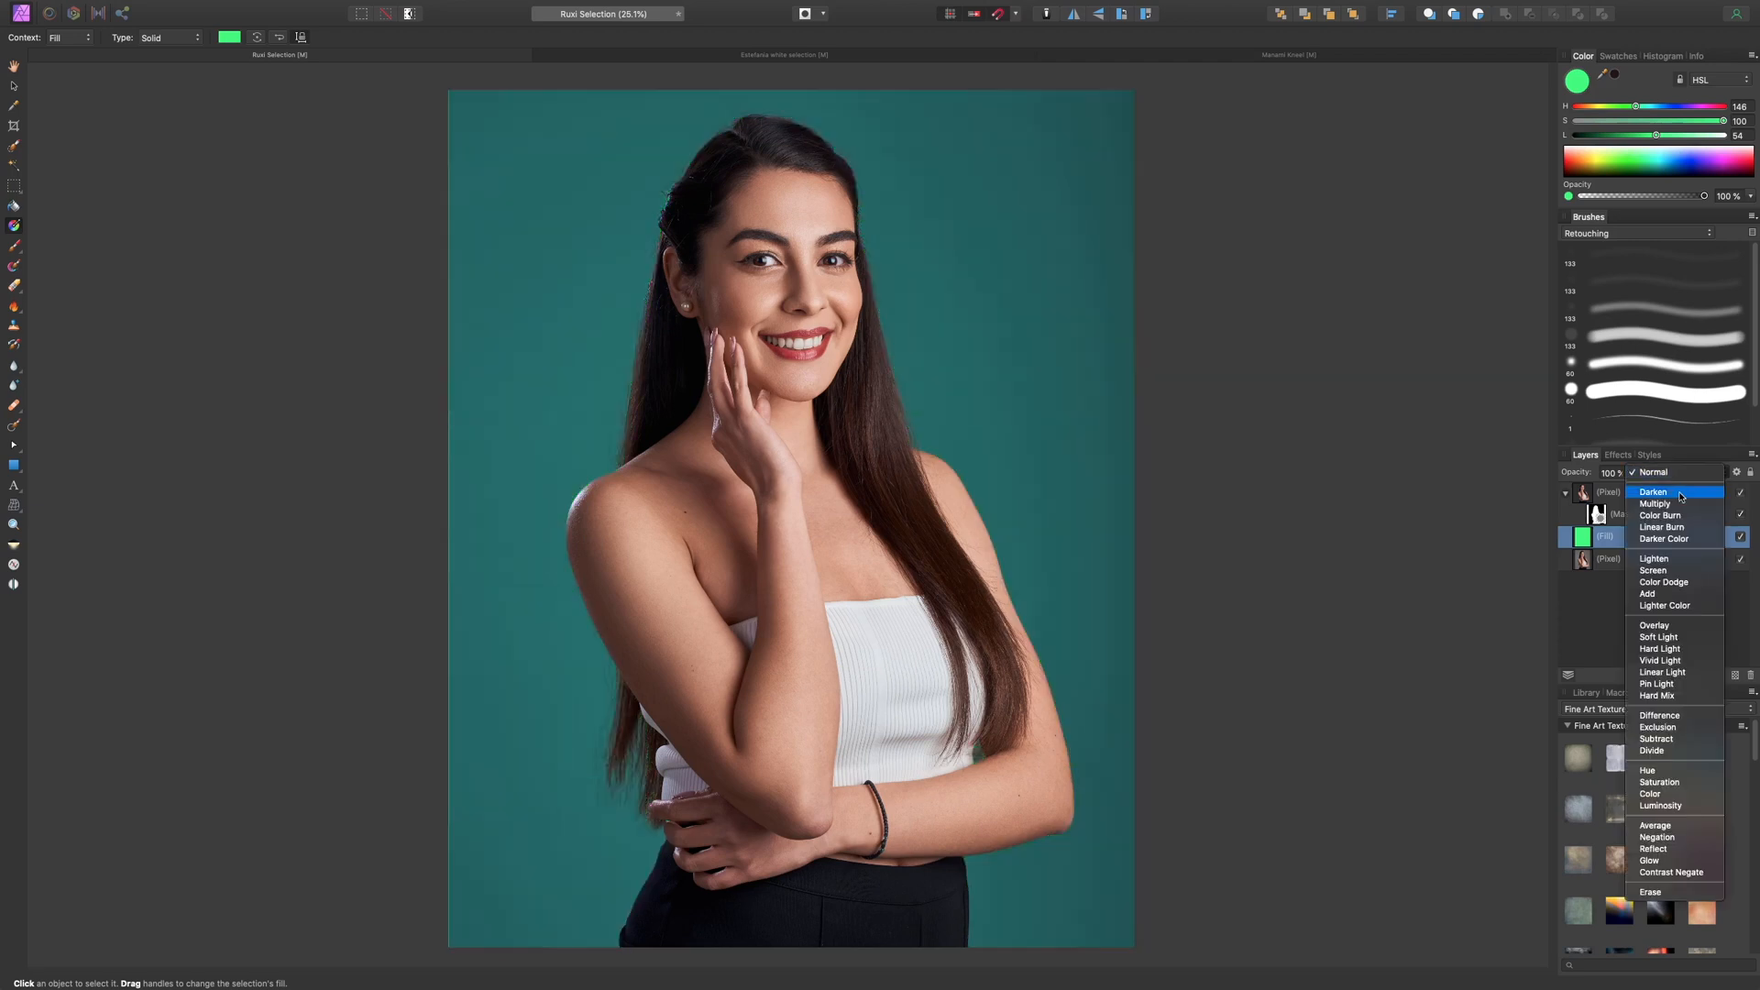
pyautogui.click(1676, 639)
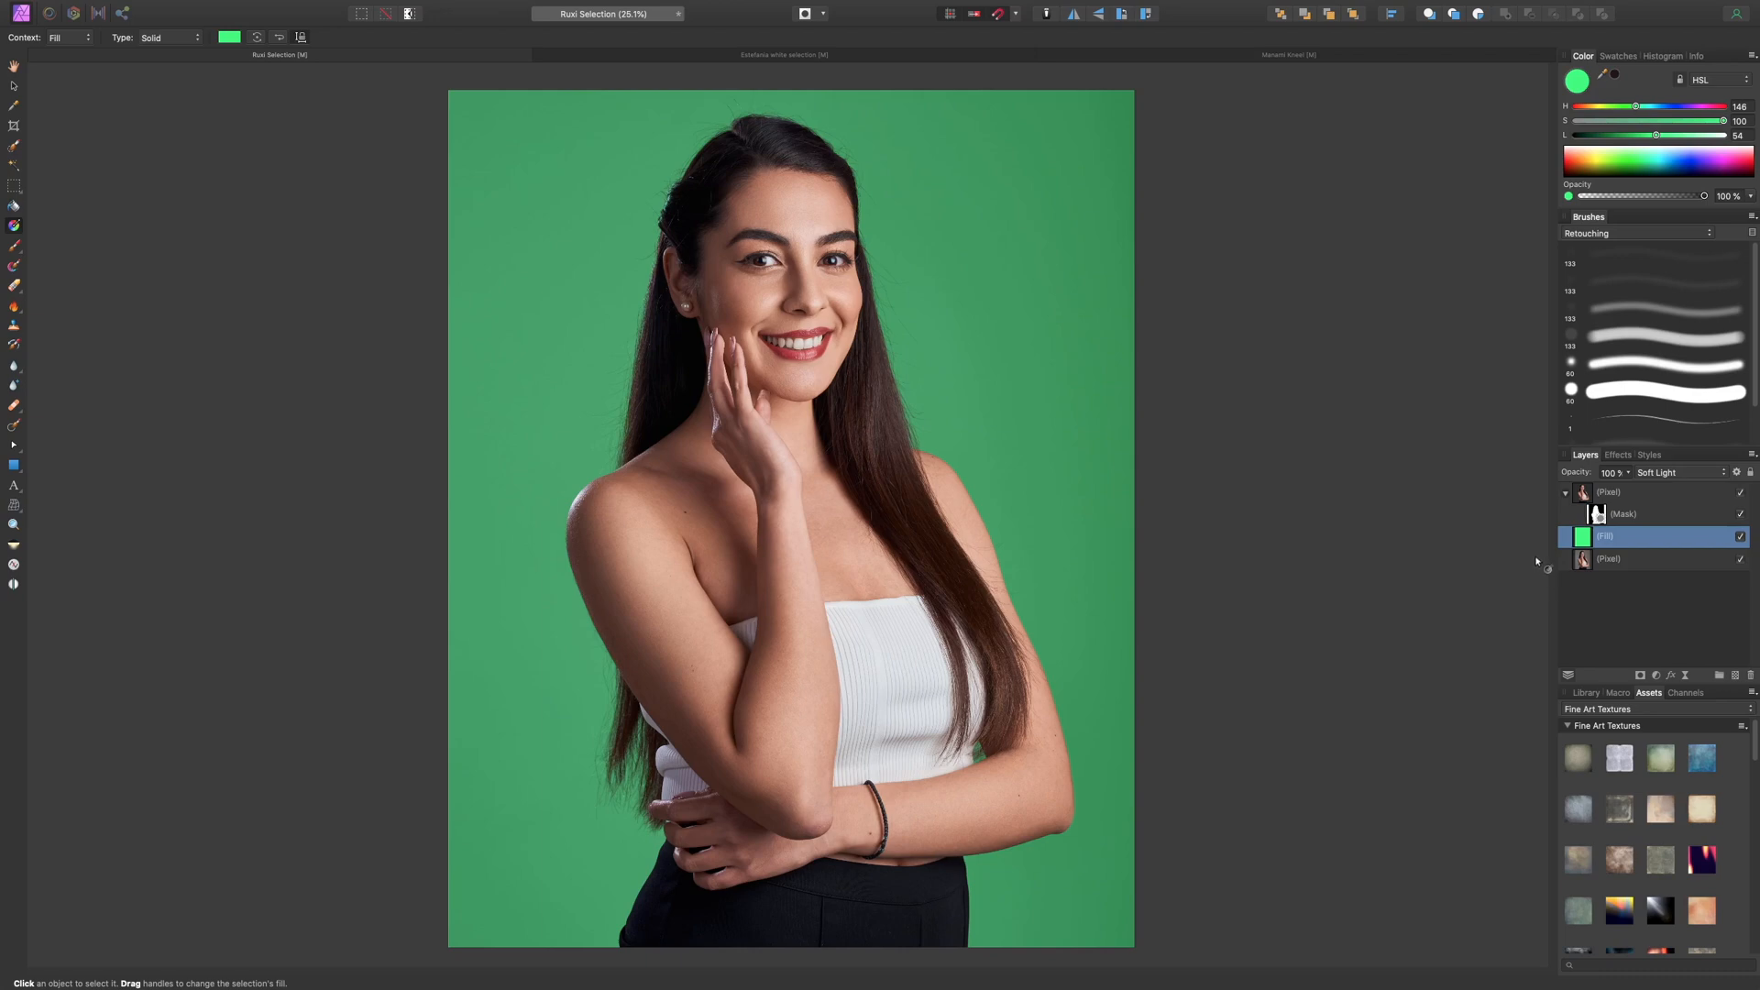
pyautogui.scroll(8, 1538, 561)
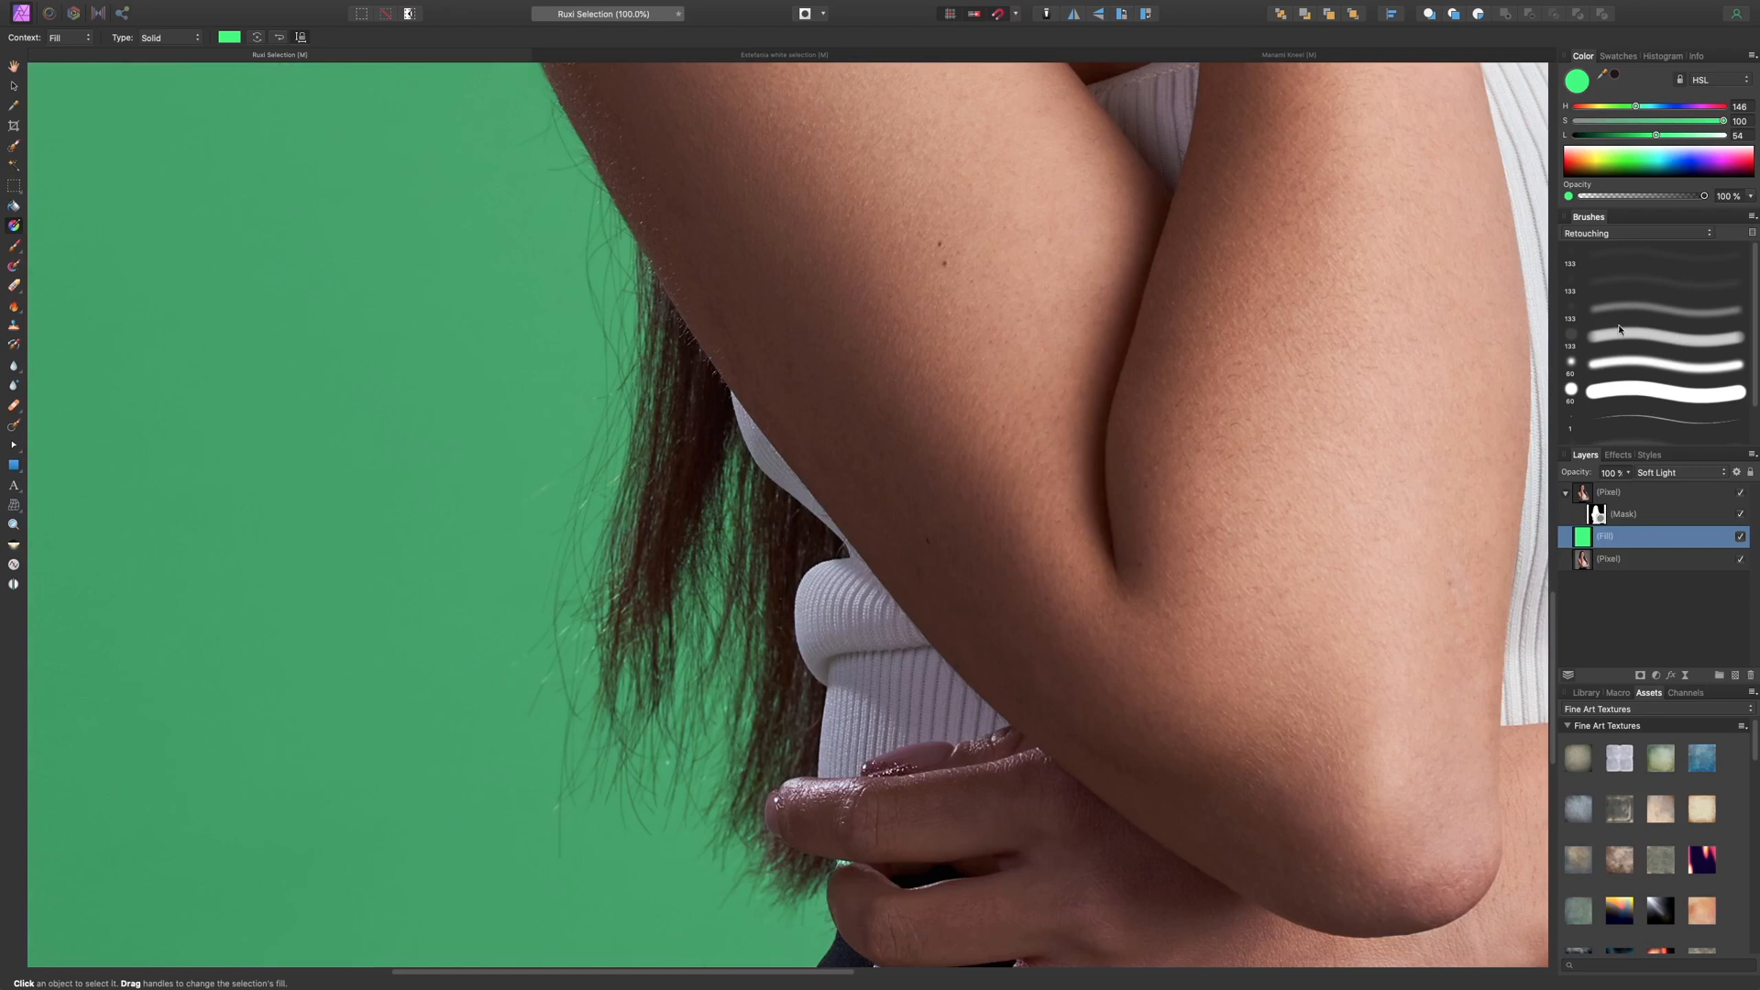
pyautogui.moveTo(1659, 110); pyautogui.dragTo(1703, 135)
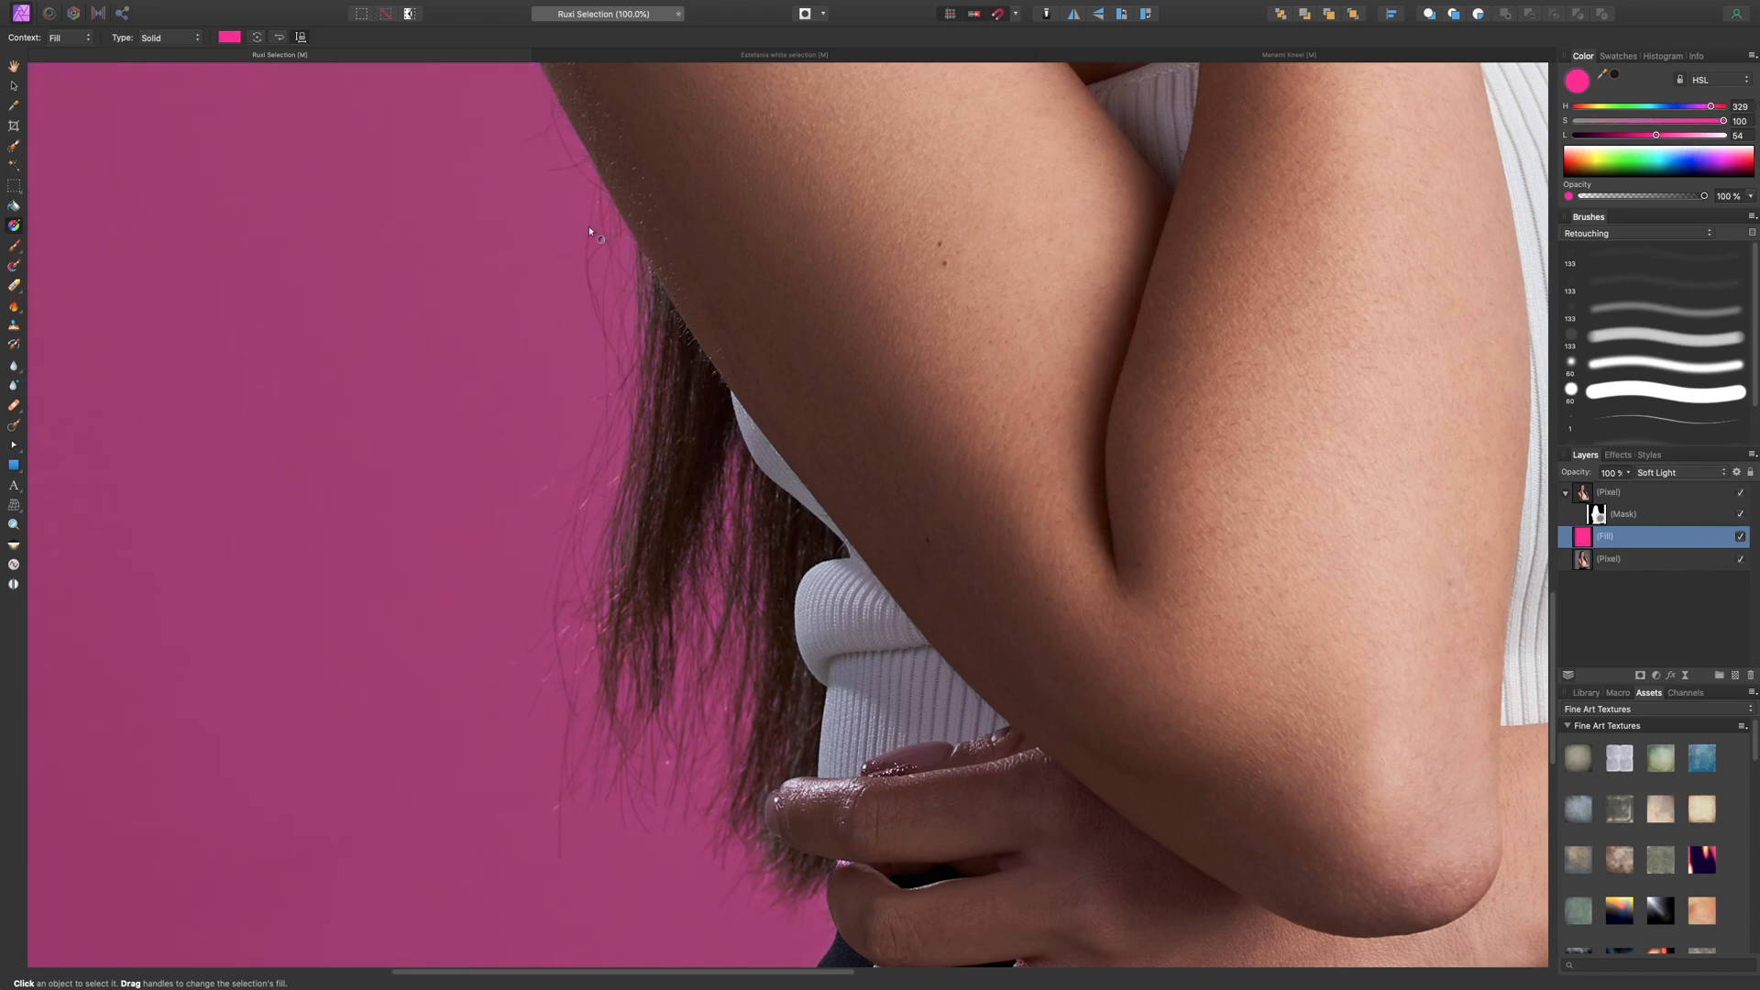
# - Hide the lower pixel layer, examine the hair edges against the flat pink fill, and show the layer again
pyautogui.click(1741, 559)
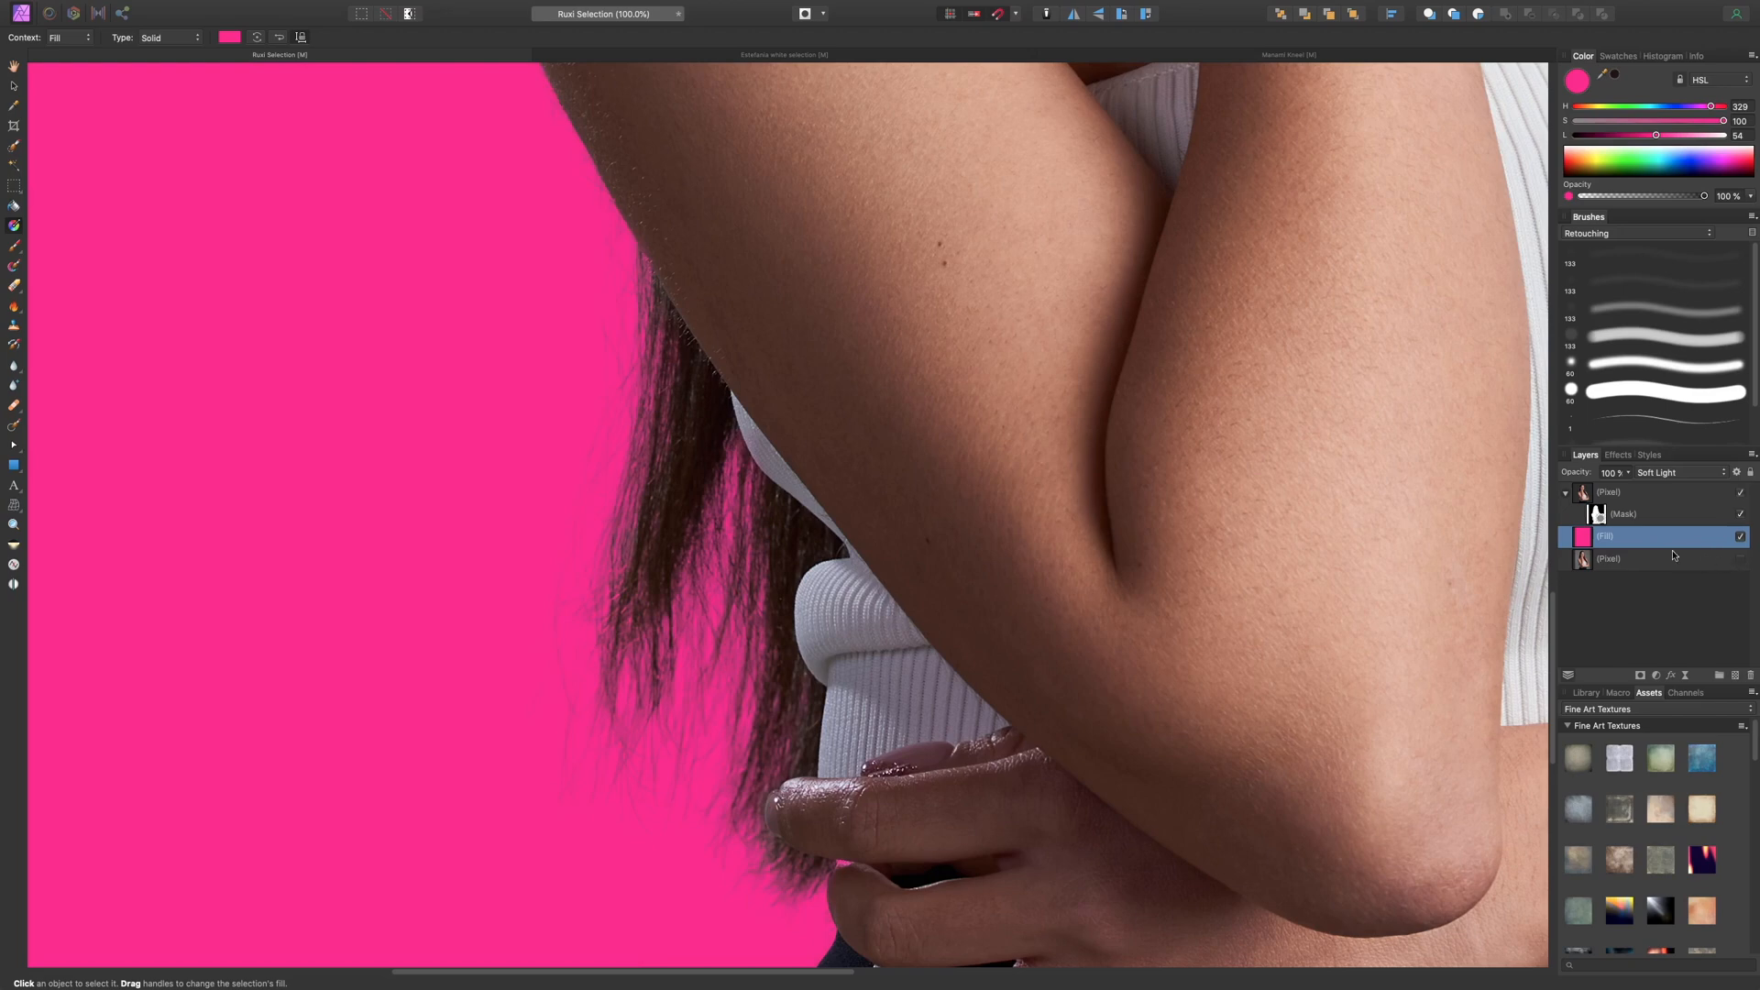
pyautogui.press('super+plus')
pyautogui.press('super+0')
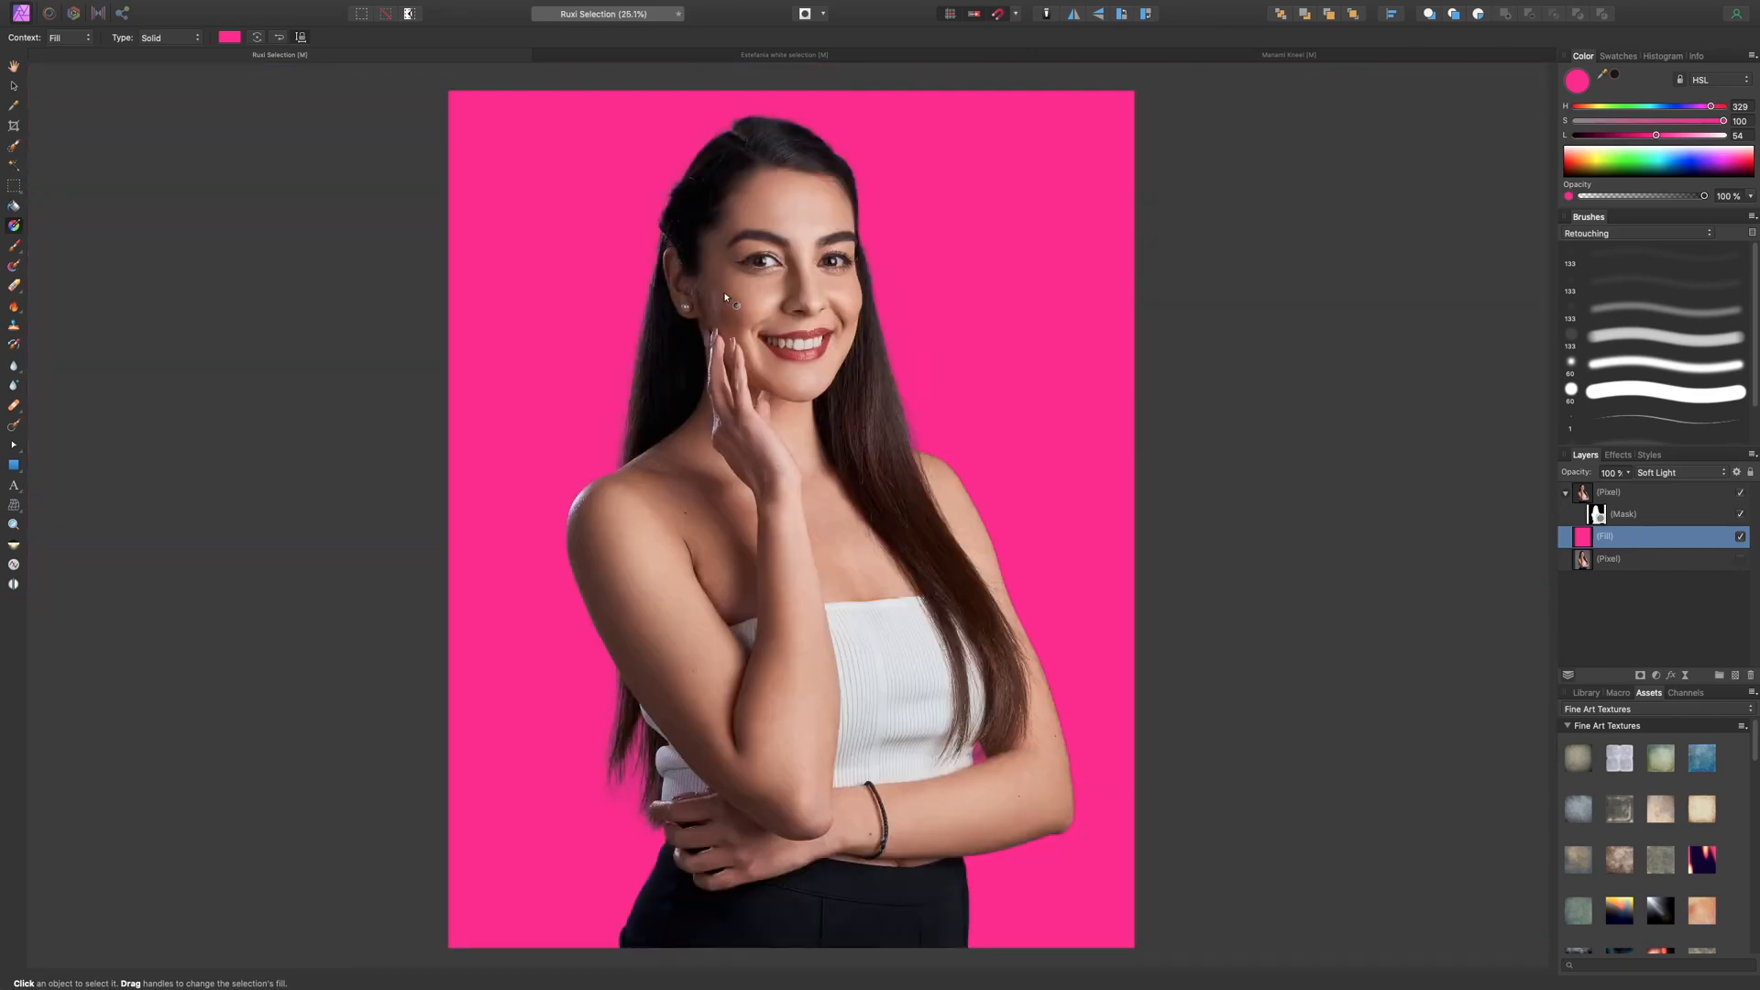
pyautogui.press('super+1')
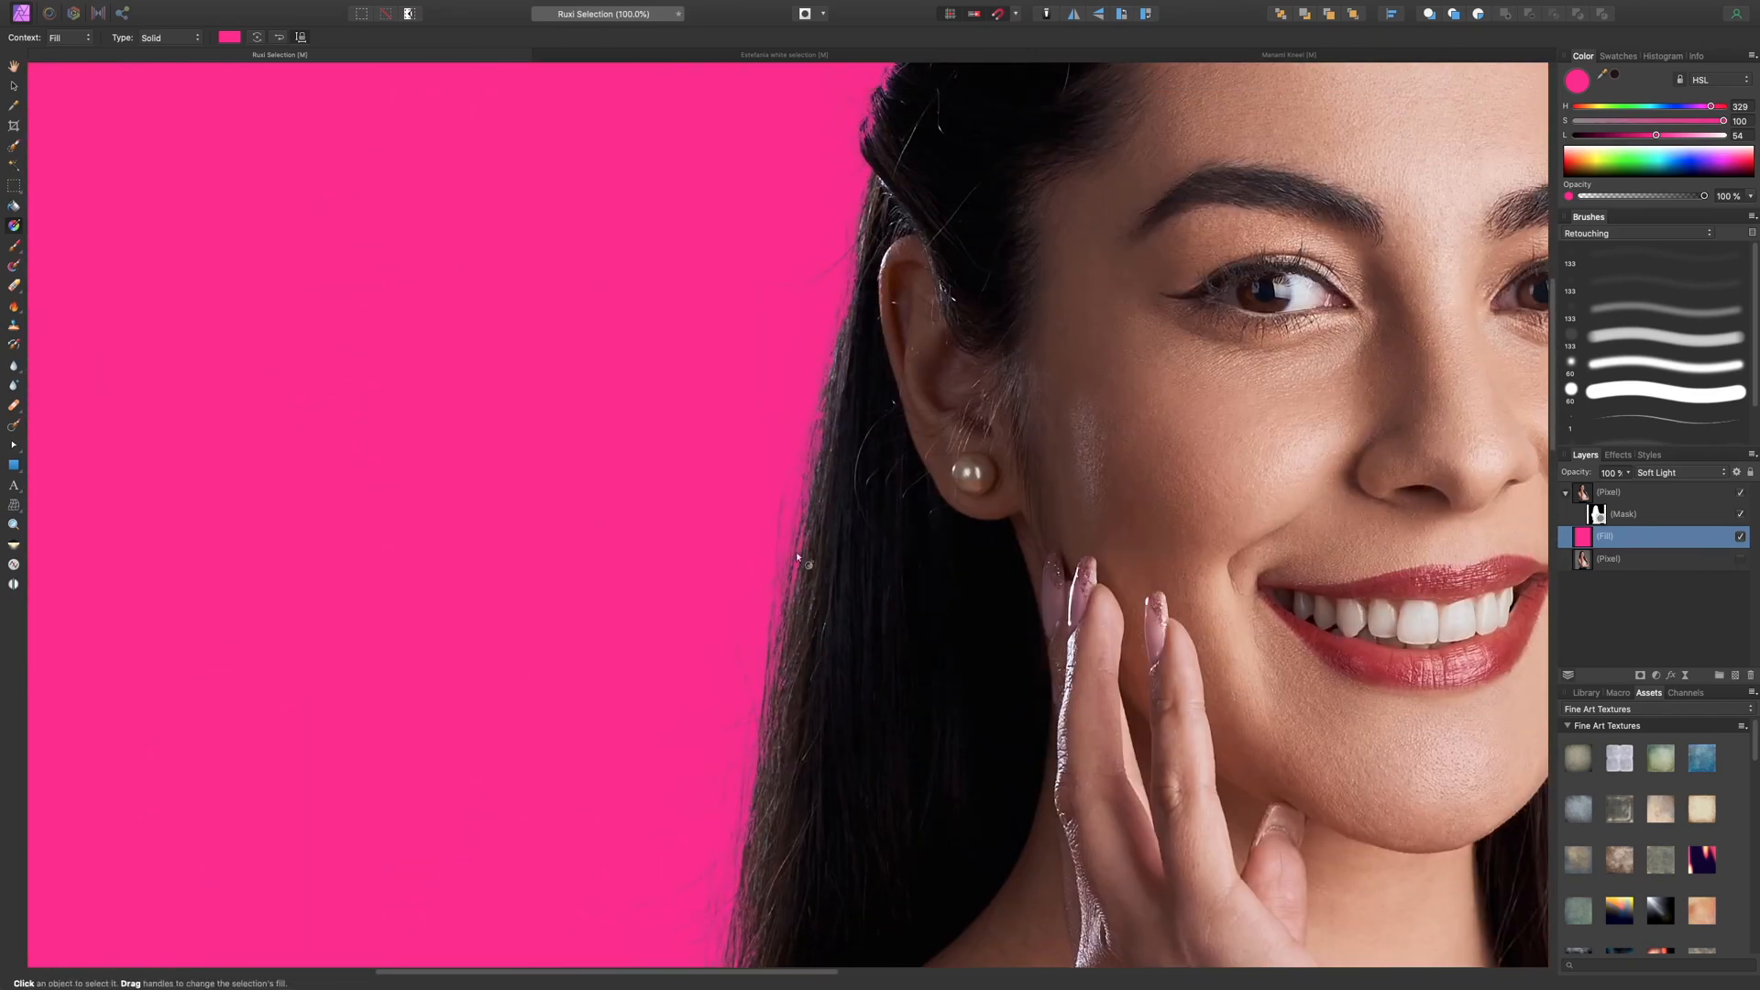
pyautogui.scroll(5, 795, 552)
pyautogui.scroll(5, 911, 373)
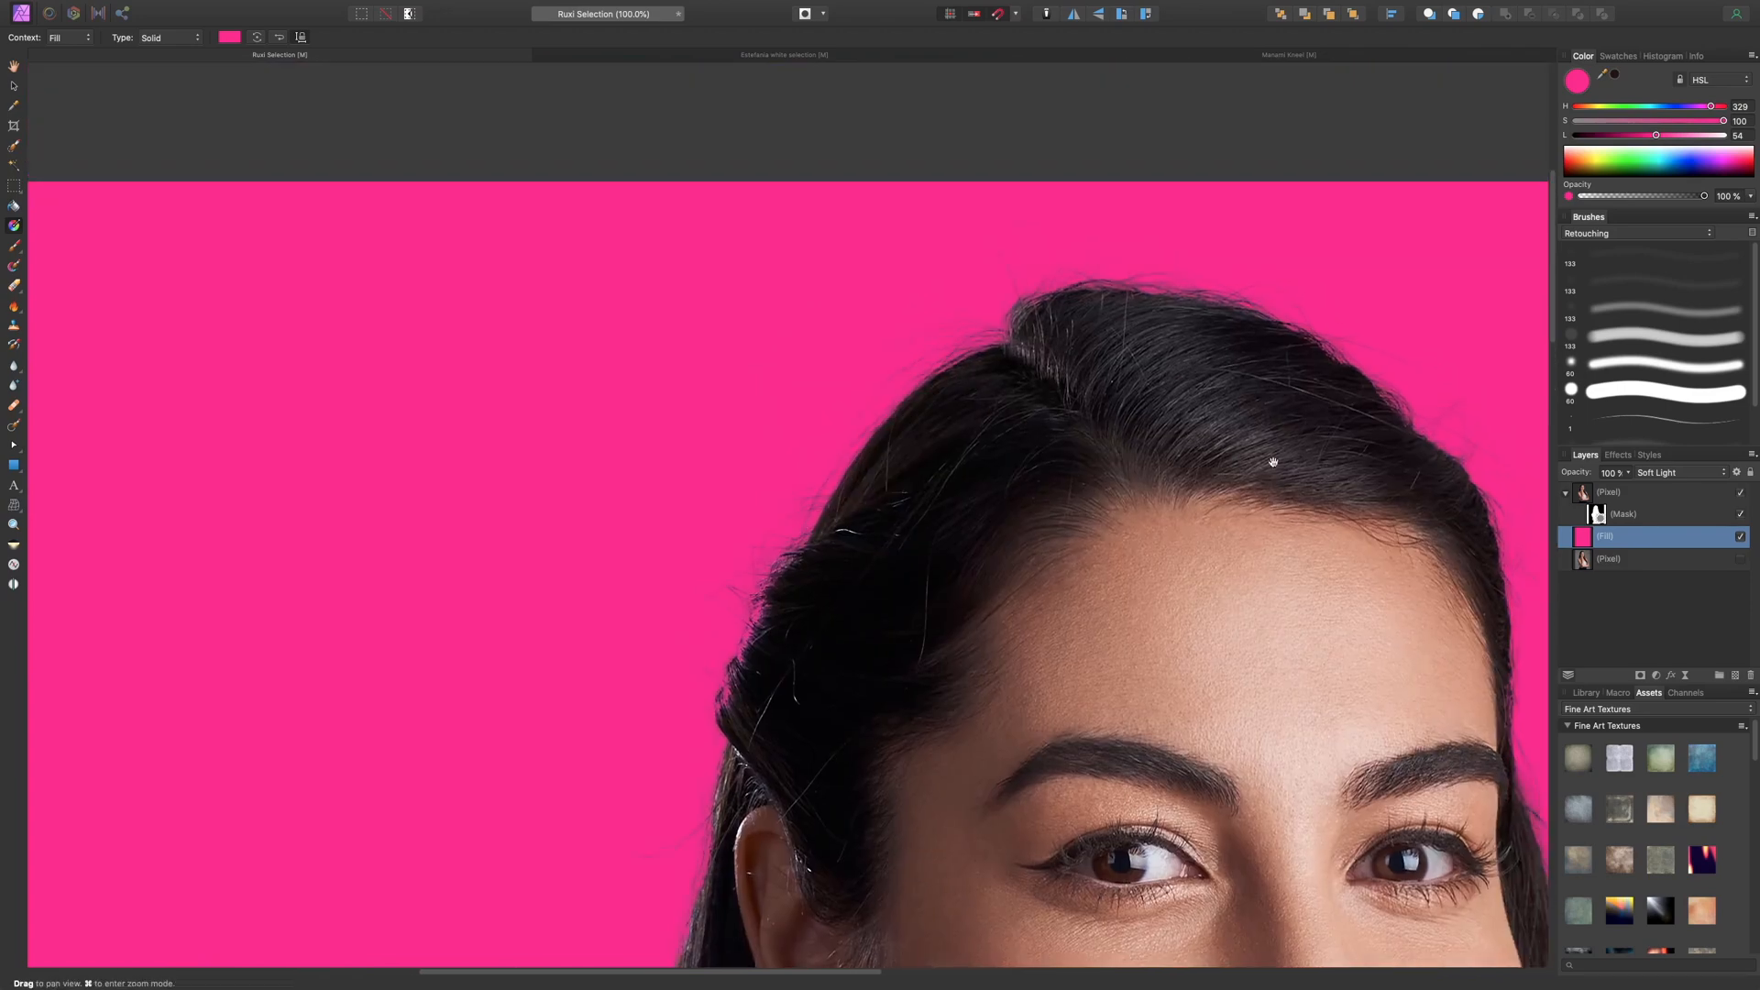
pyautogui.scroll(-10, 1274, 462)
pyautogui.hscroll(5, 1273, 463)
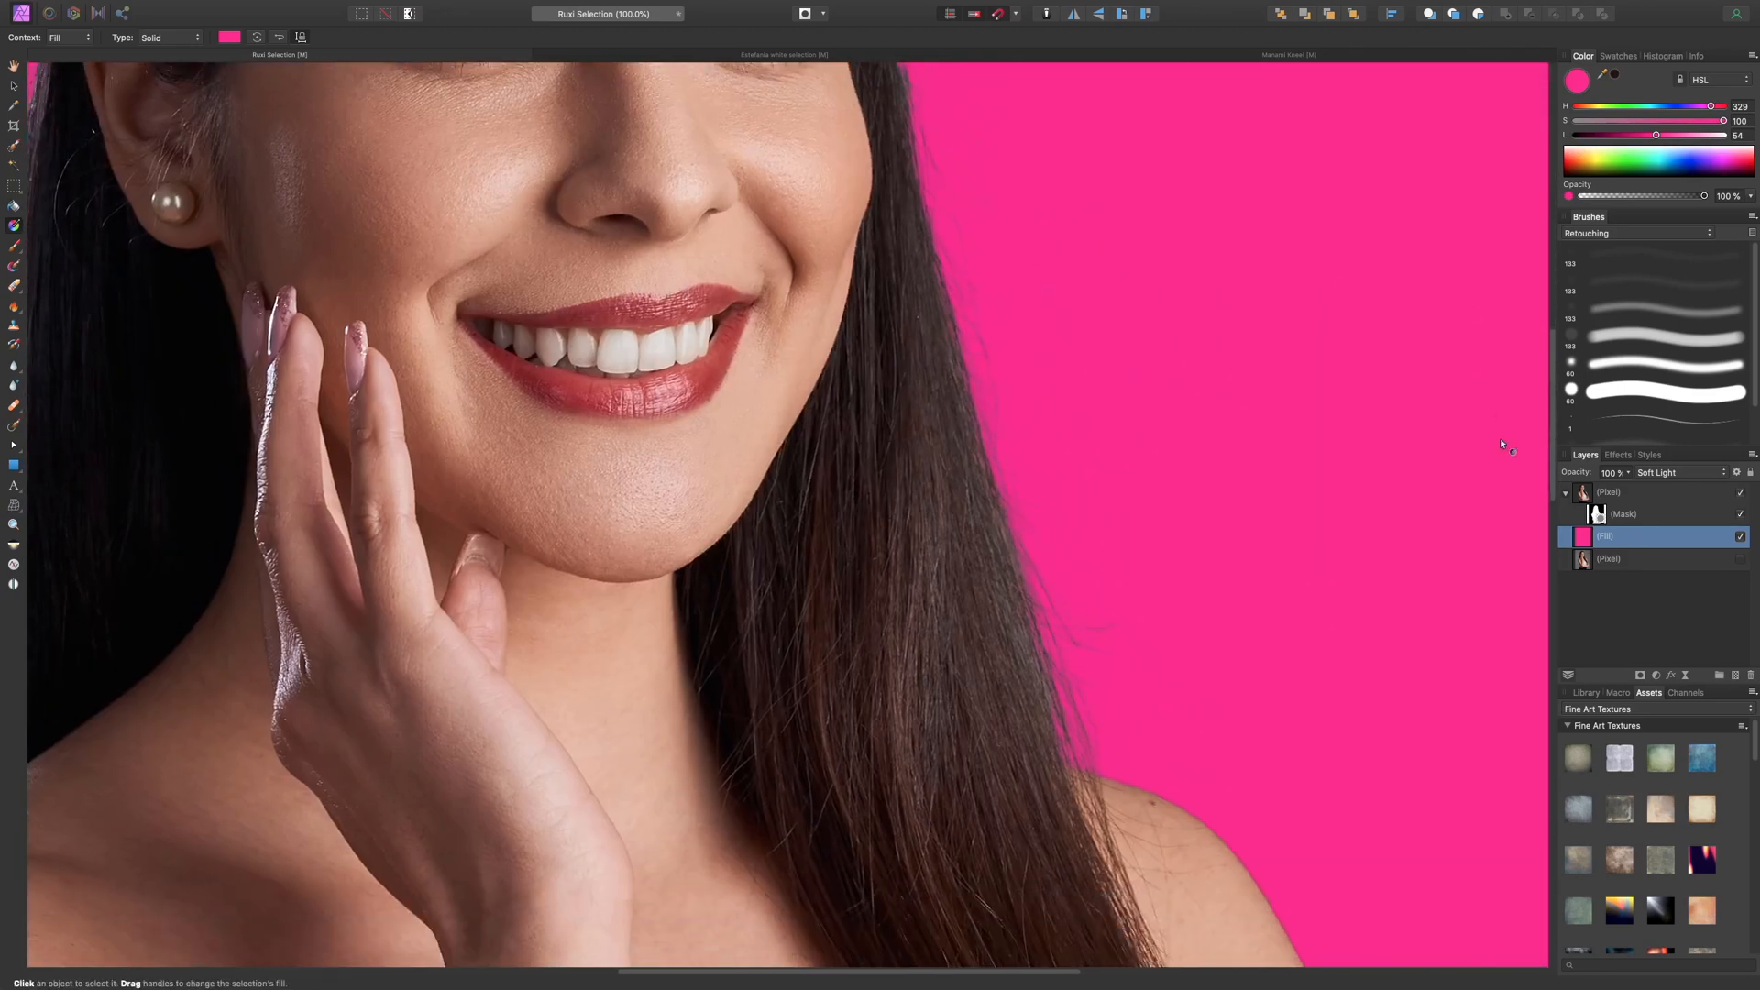
pyautogui.click(1742, 561)
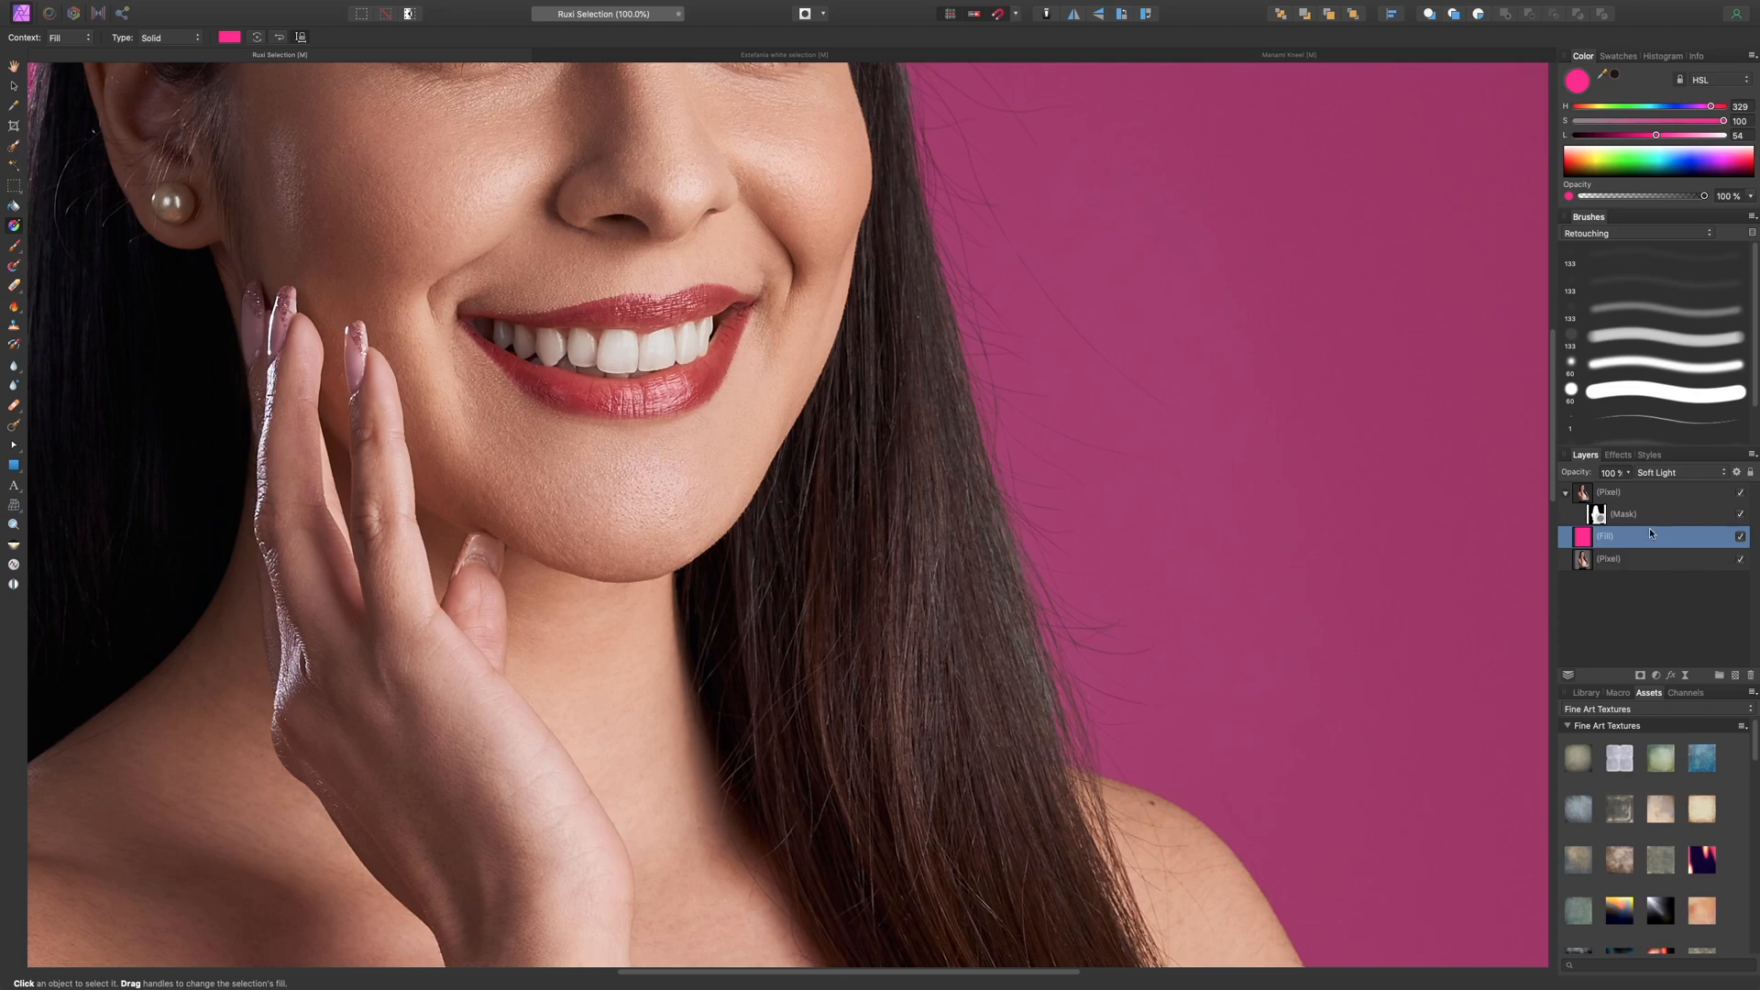
# - Change the fill layer's colour to blue with hue 204 and lightness 55
pyautogui.scroll(5, 1312, 432)
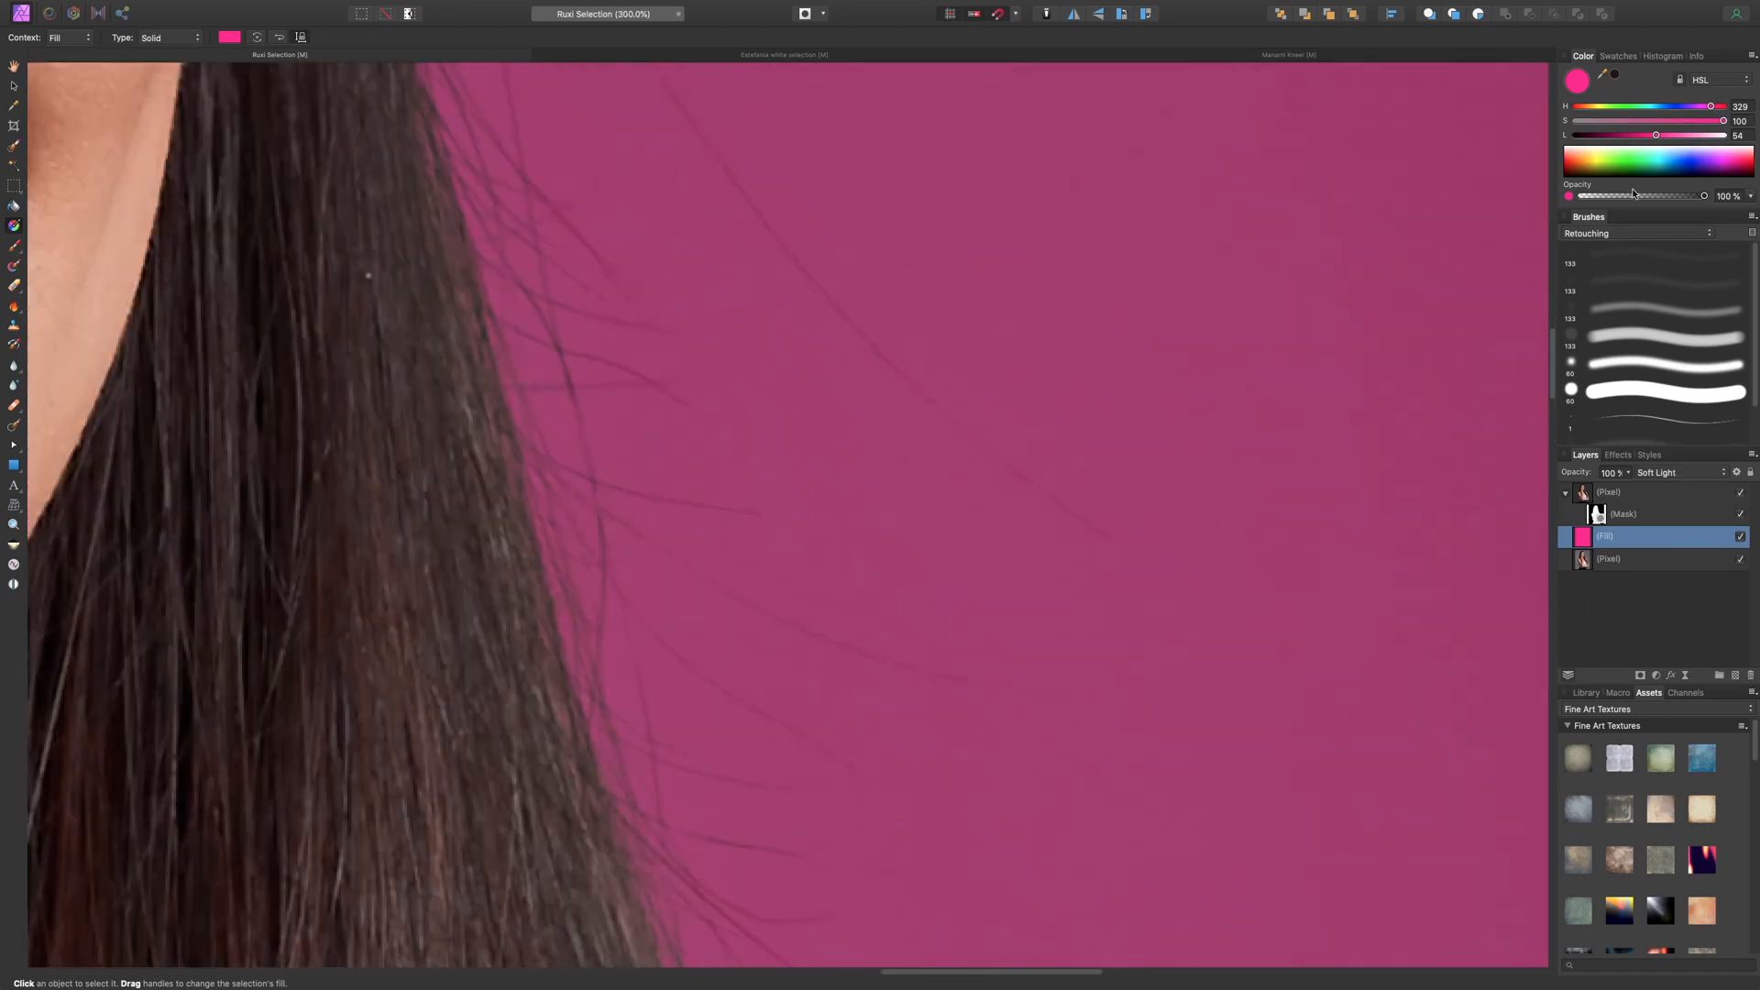
pyautogui.press('v')
pyautogui.moveTo(1682, 112)
pyautogui.mouseDown()
pyautogui.moveTo(1587, 108)
pyautogui.moveTo(1665, 127)
pyautogui.mouseUp()
pyautogui.press('super+0')
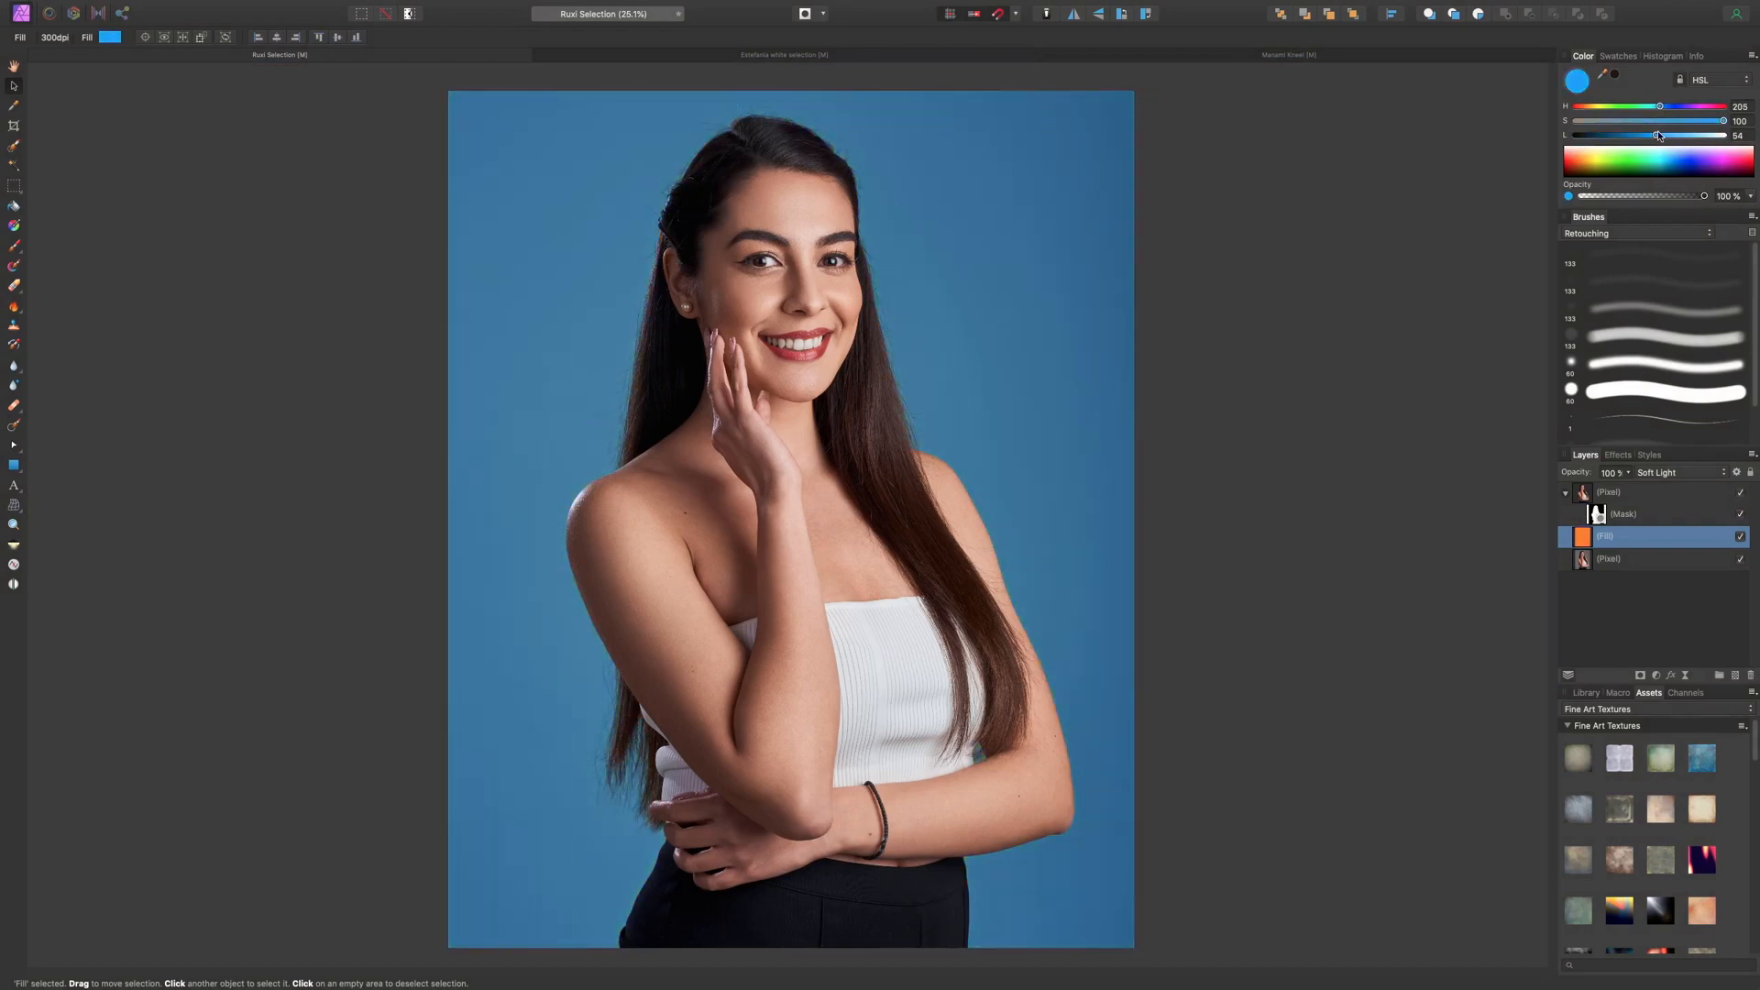
pyautogui.click(1657, 137)
# - Check the hair edge beside the hand against the blue, and compare the portrait with the fill layer hidden and shown
pyautogui.press('super+equal')
pyautogui.press('super+equal')
pyautogui.moveTo(1239, 216); pyautogui.dragTo(1419, 382)
pyautogui.press('super+equal')
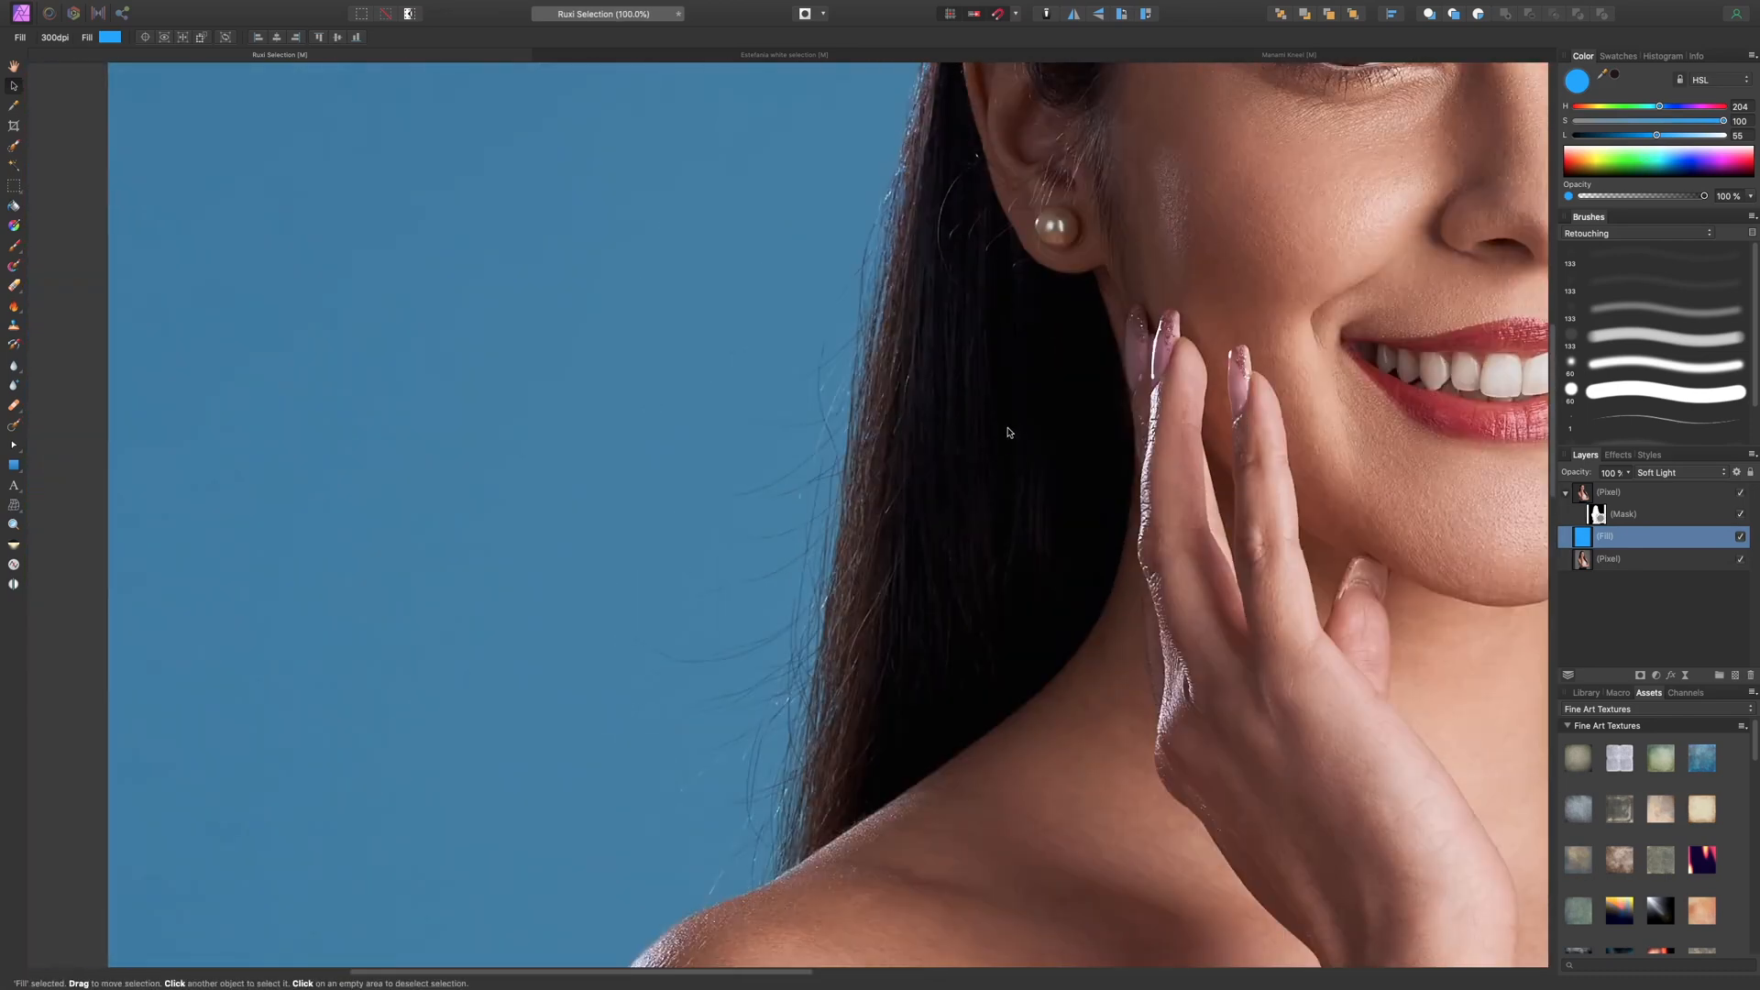
pyautogui.press('super+0')
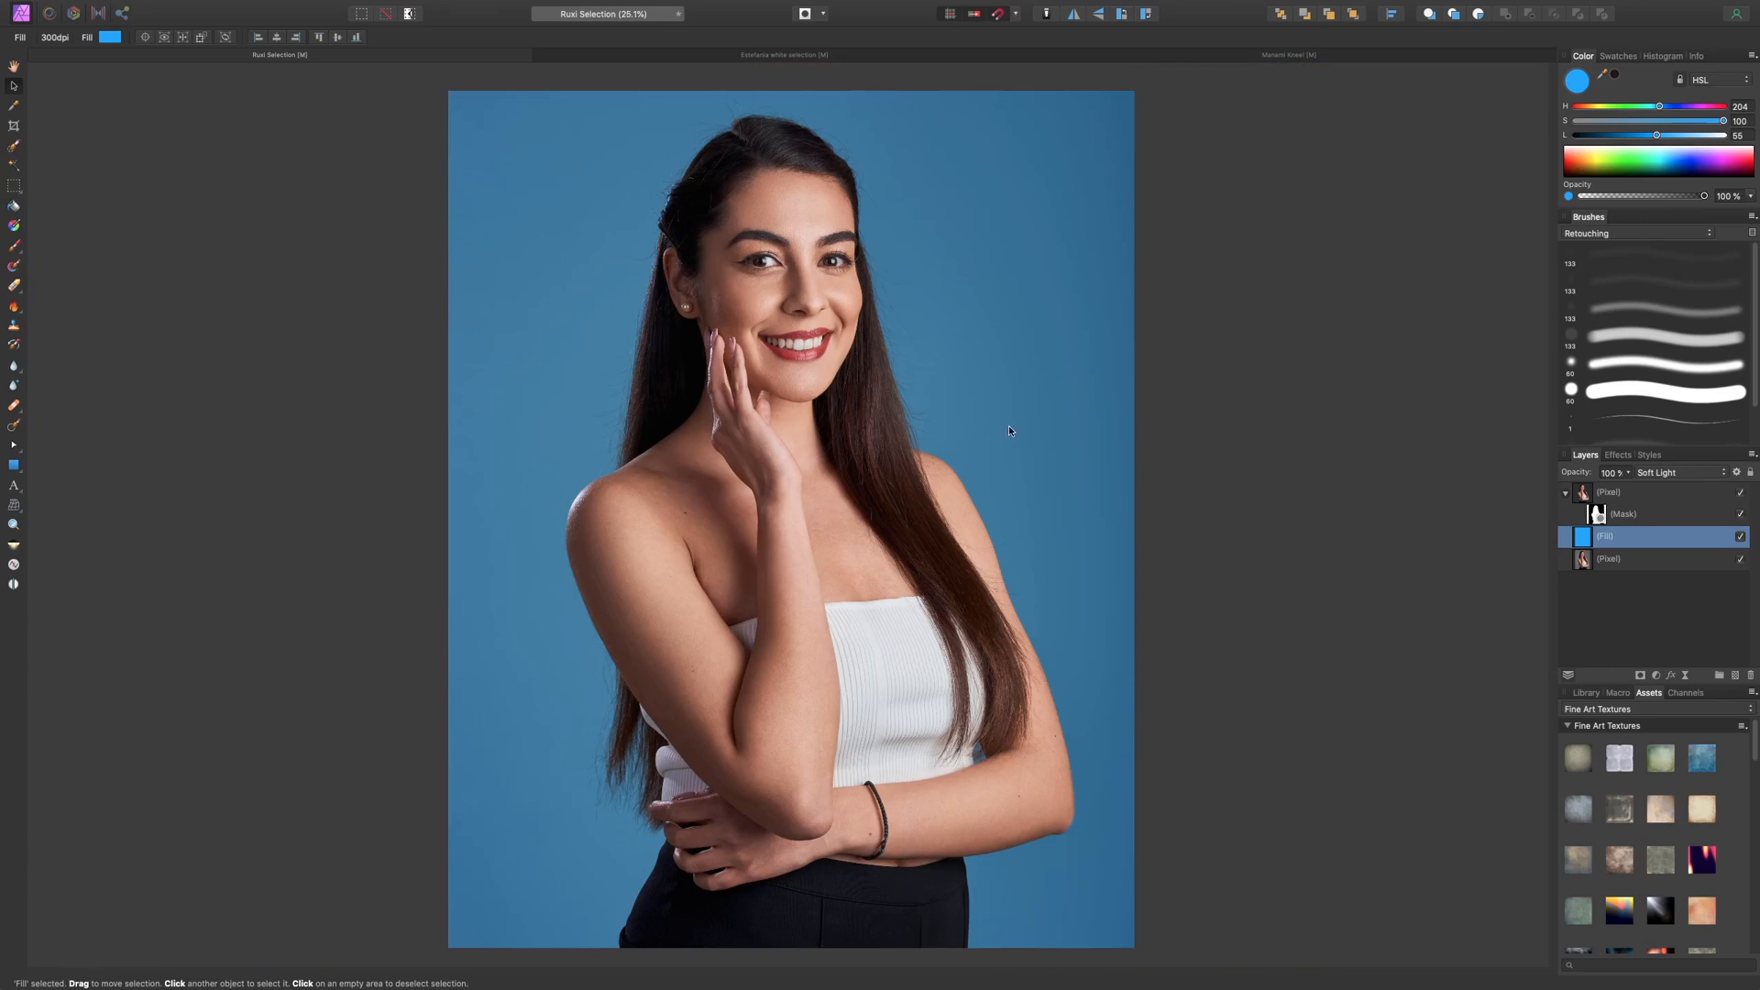
pyautogui.click(1741, 535)
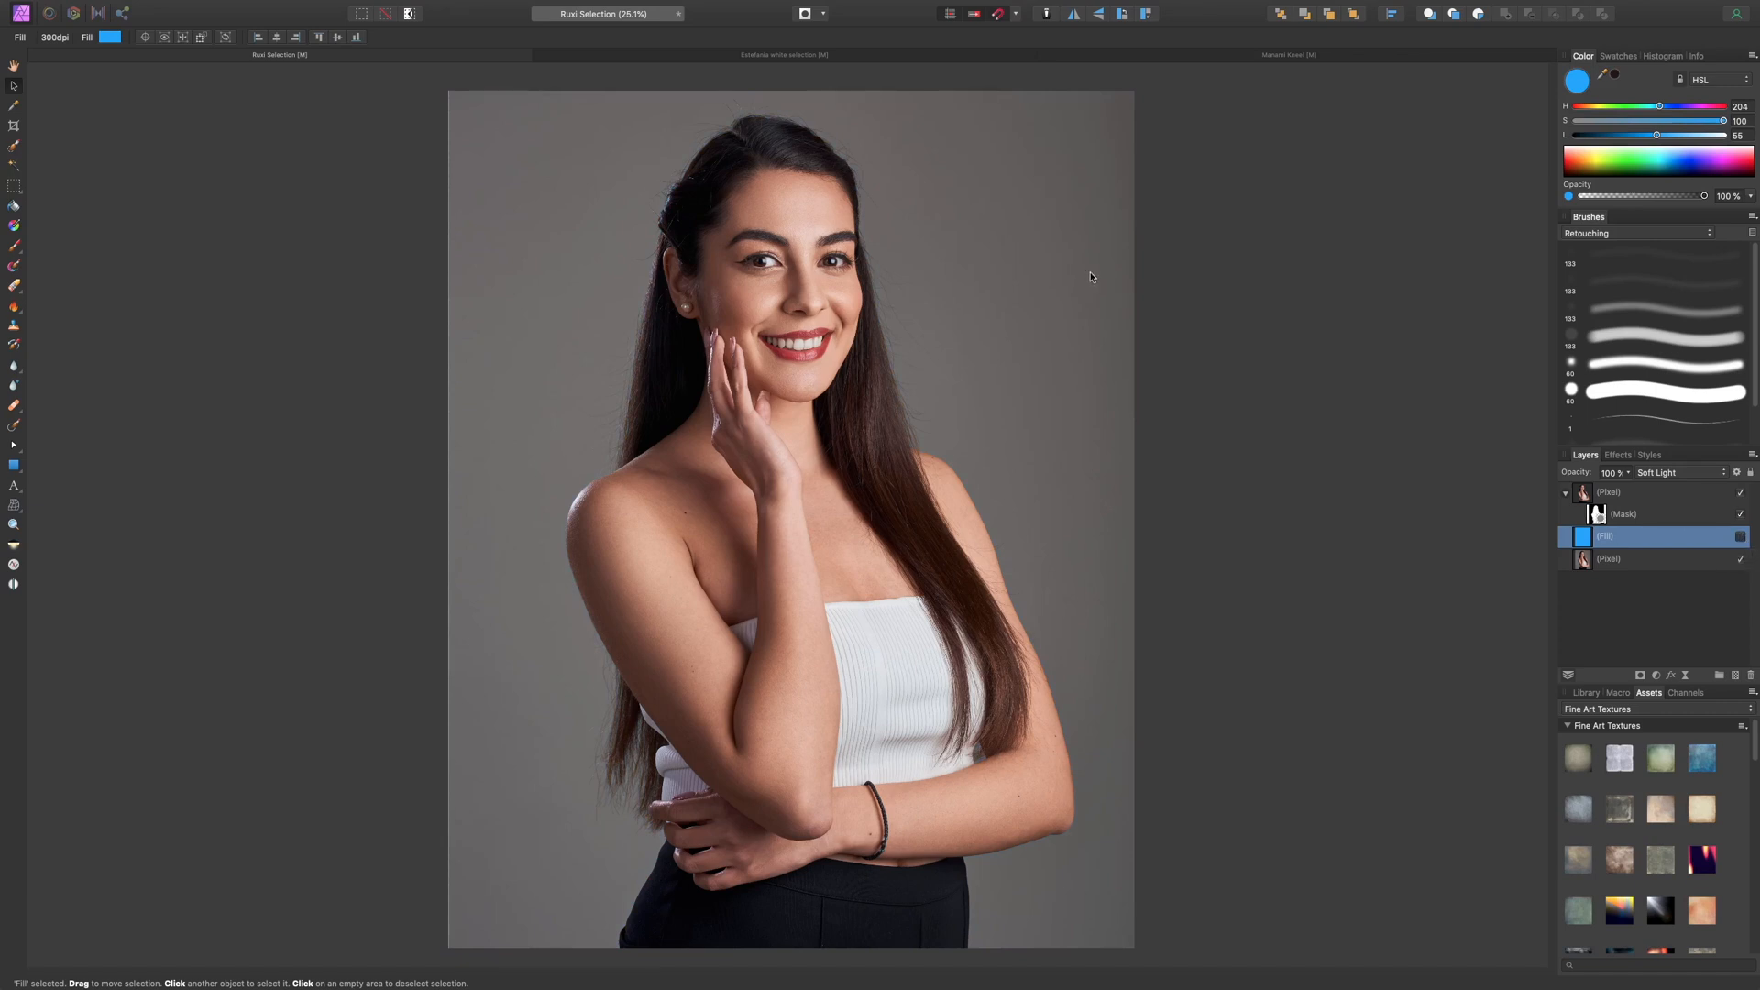
pyautogui.click(1740, 537)
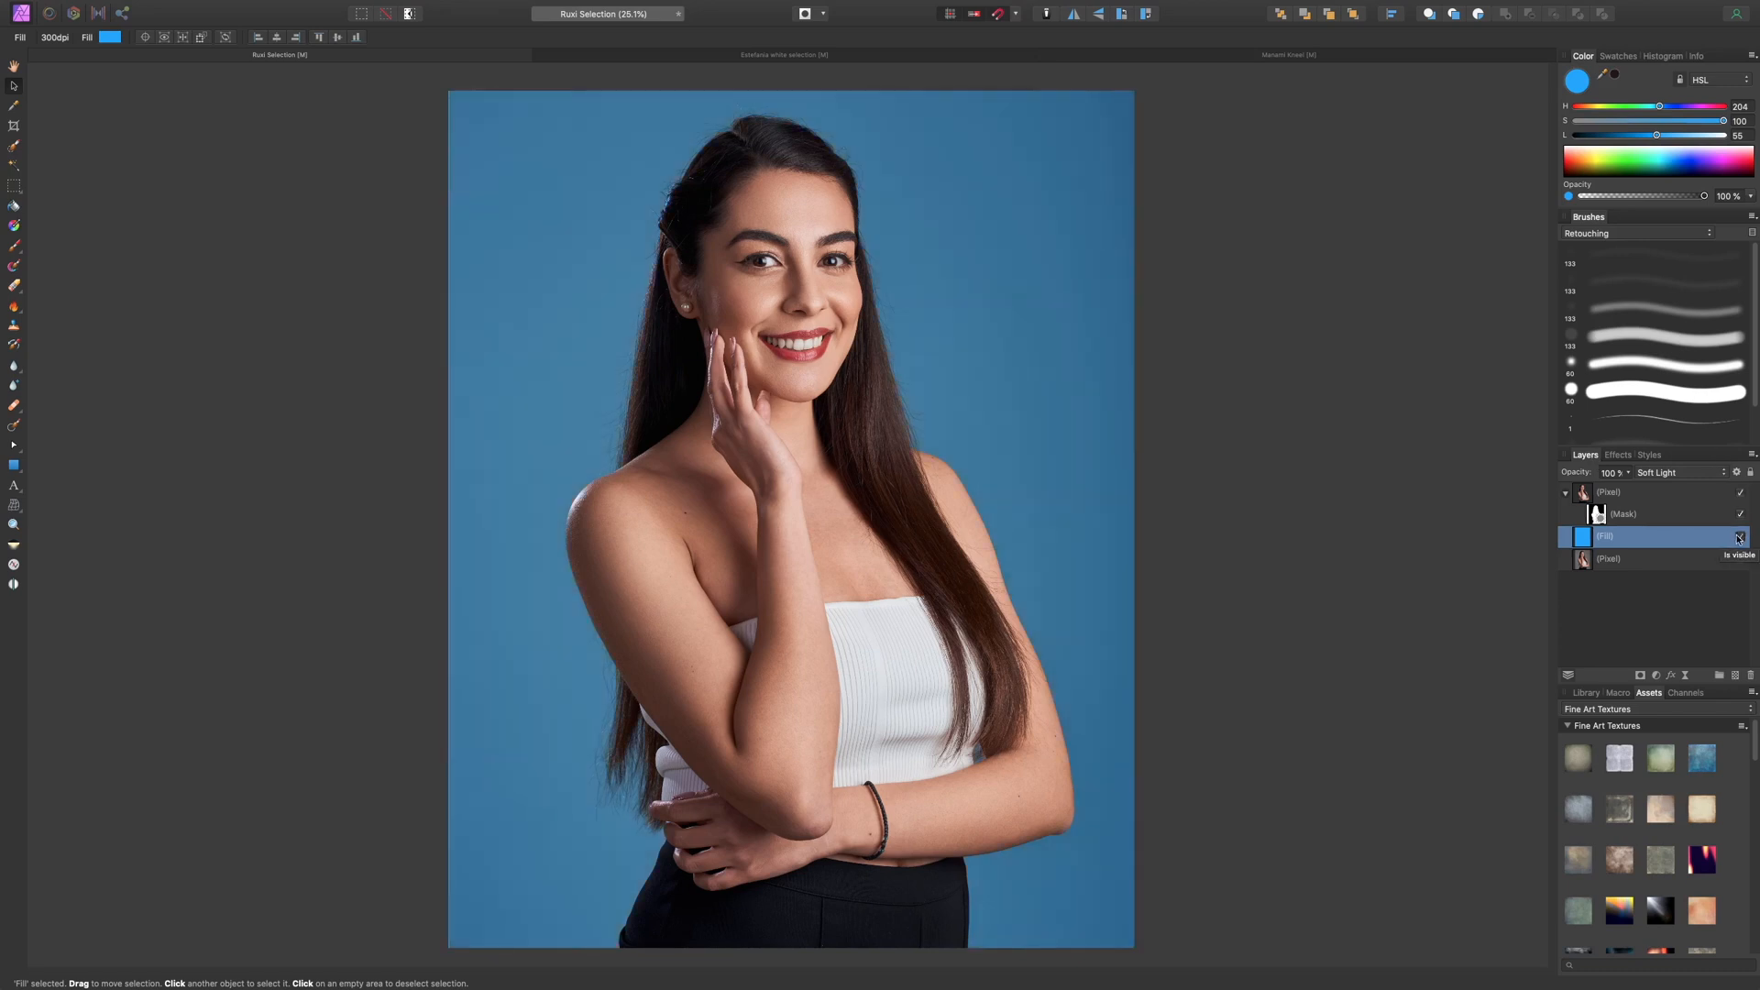
# - Try the Normal blend mode on the blue fill layer and switch it back to Soft Light
pyautogui.click(1680, 473)
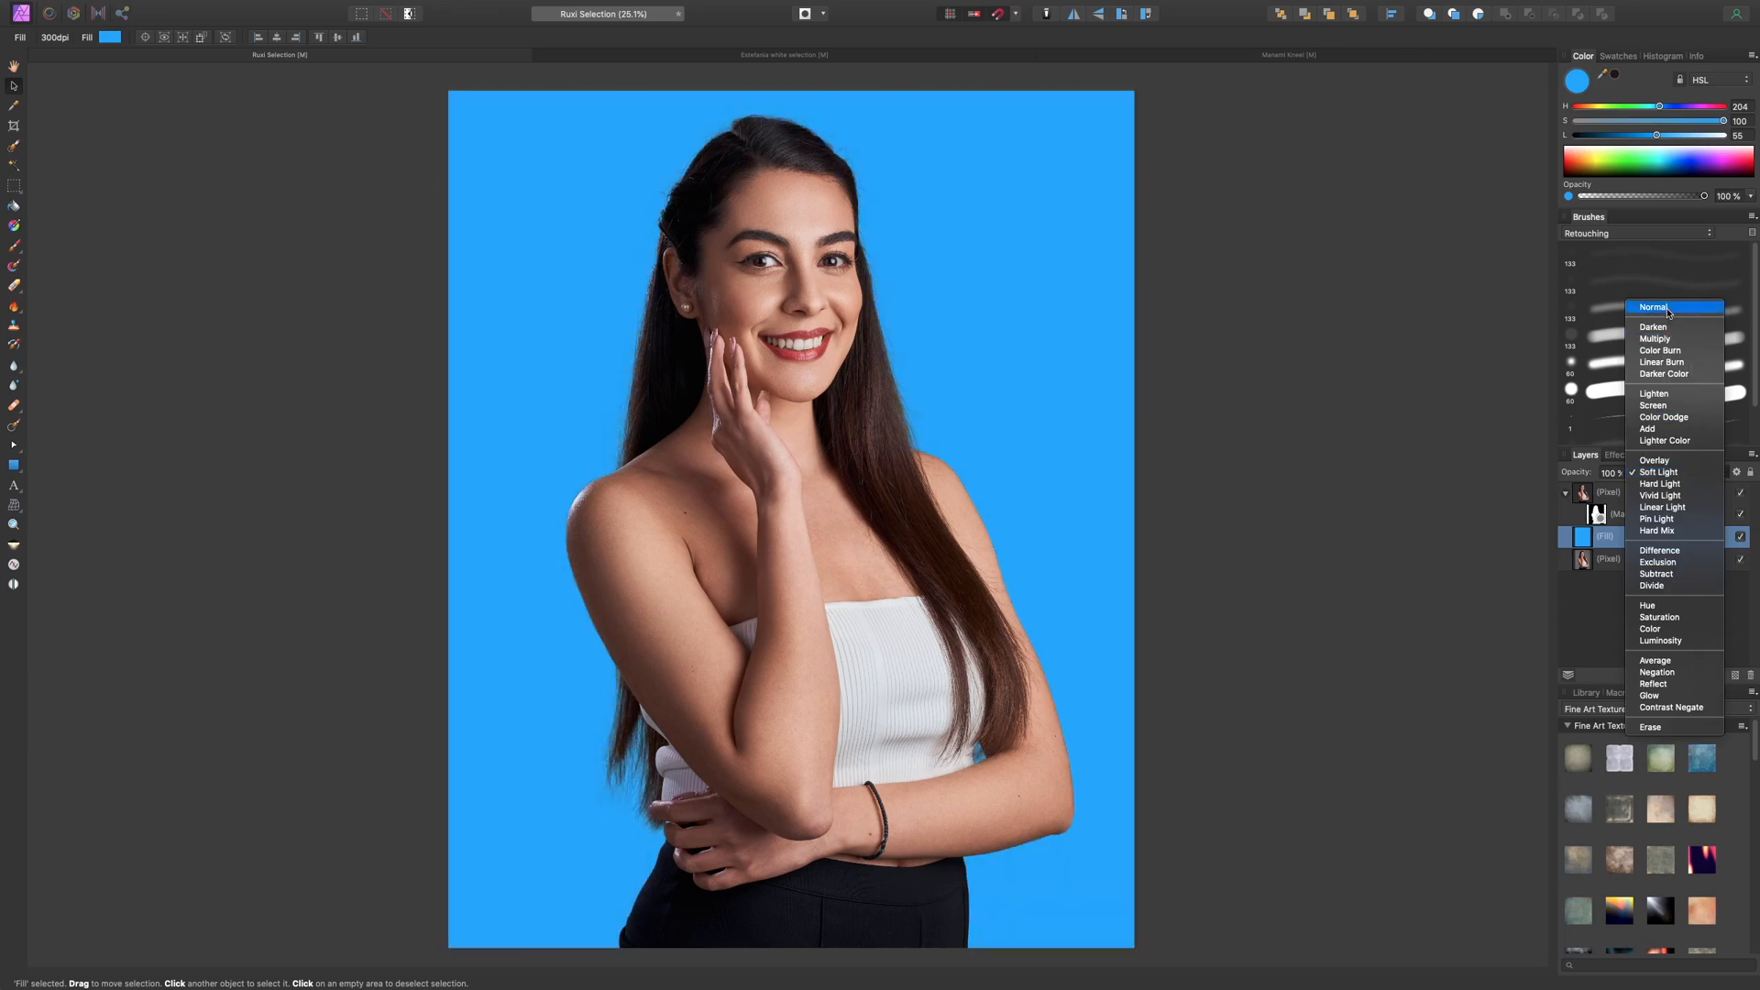
pyautogui.click(1668, 308)
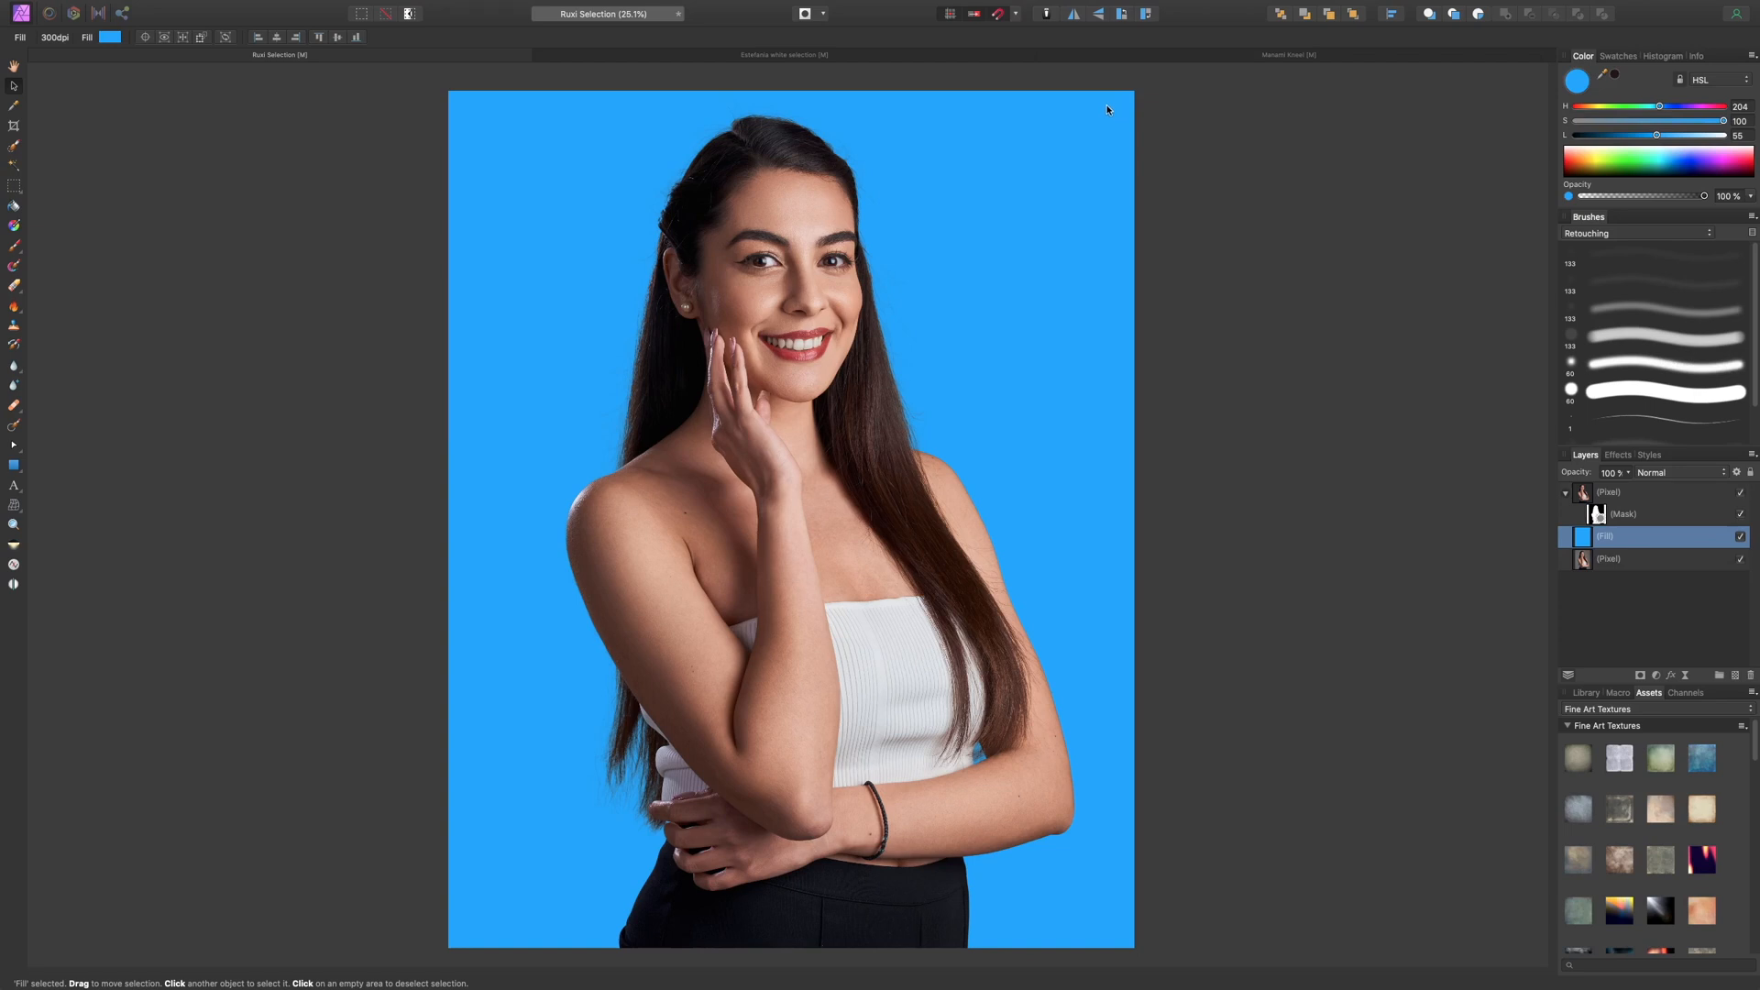
pyautogui.click(1705, 473)
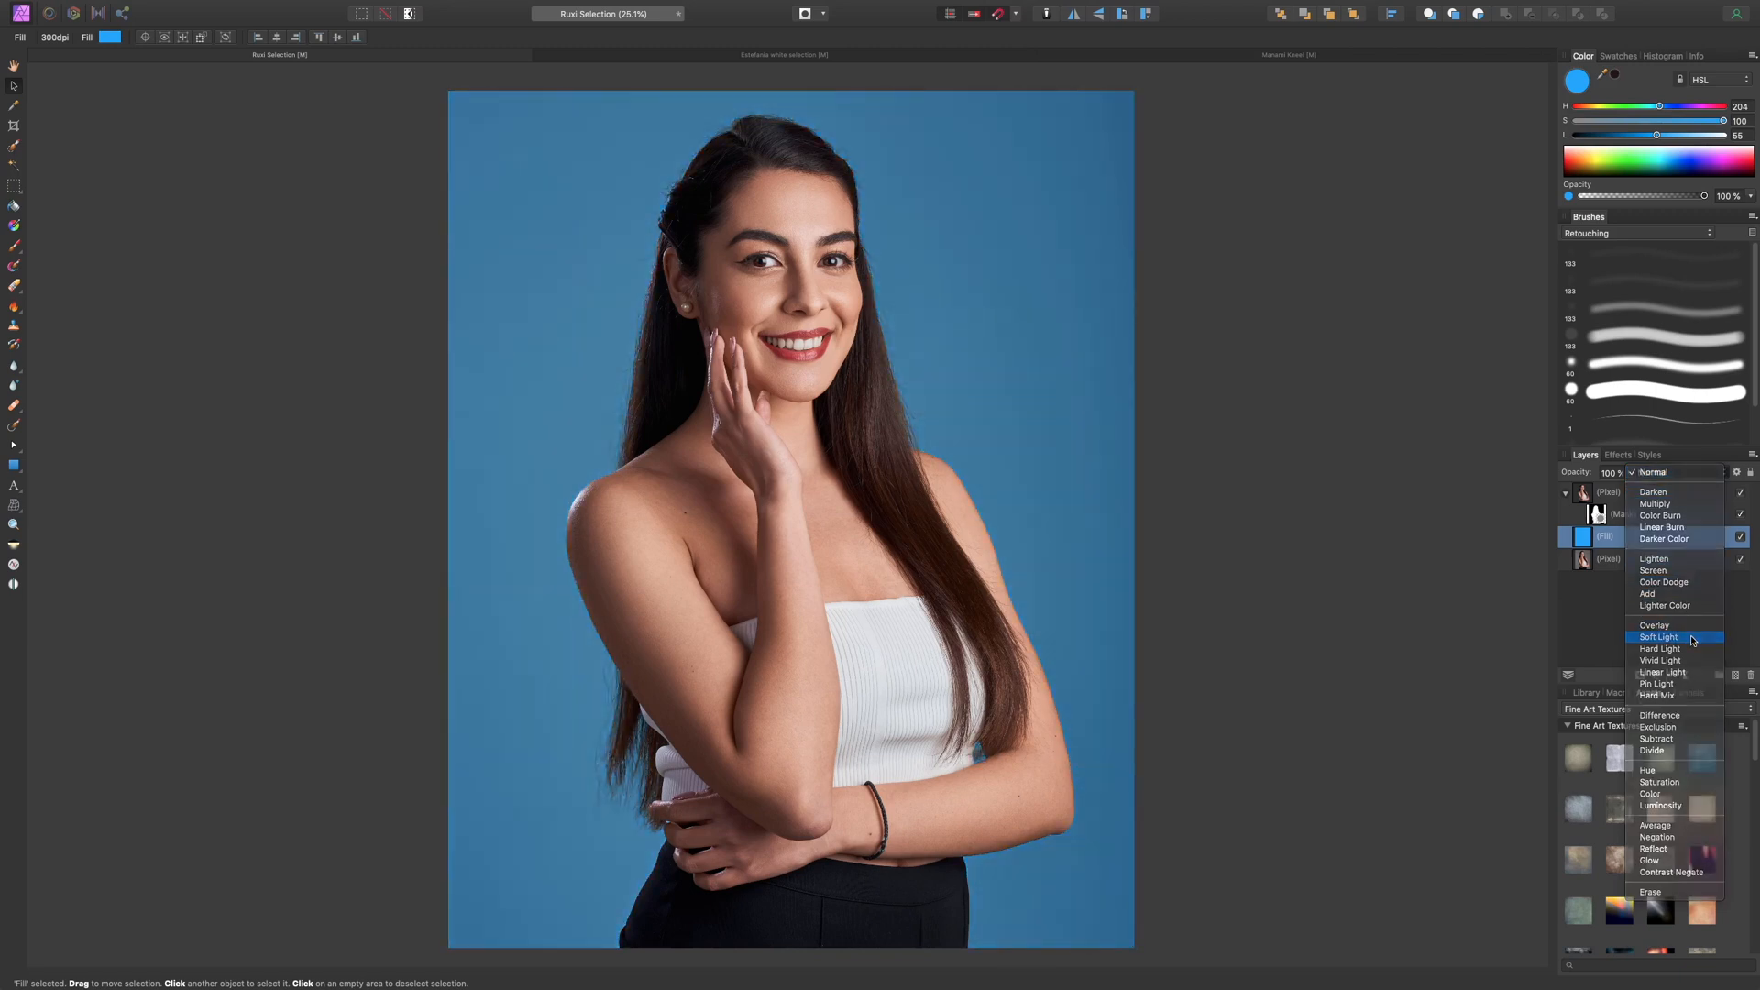
pyautogui.click(1692, 637)
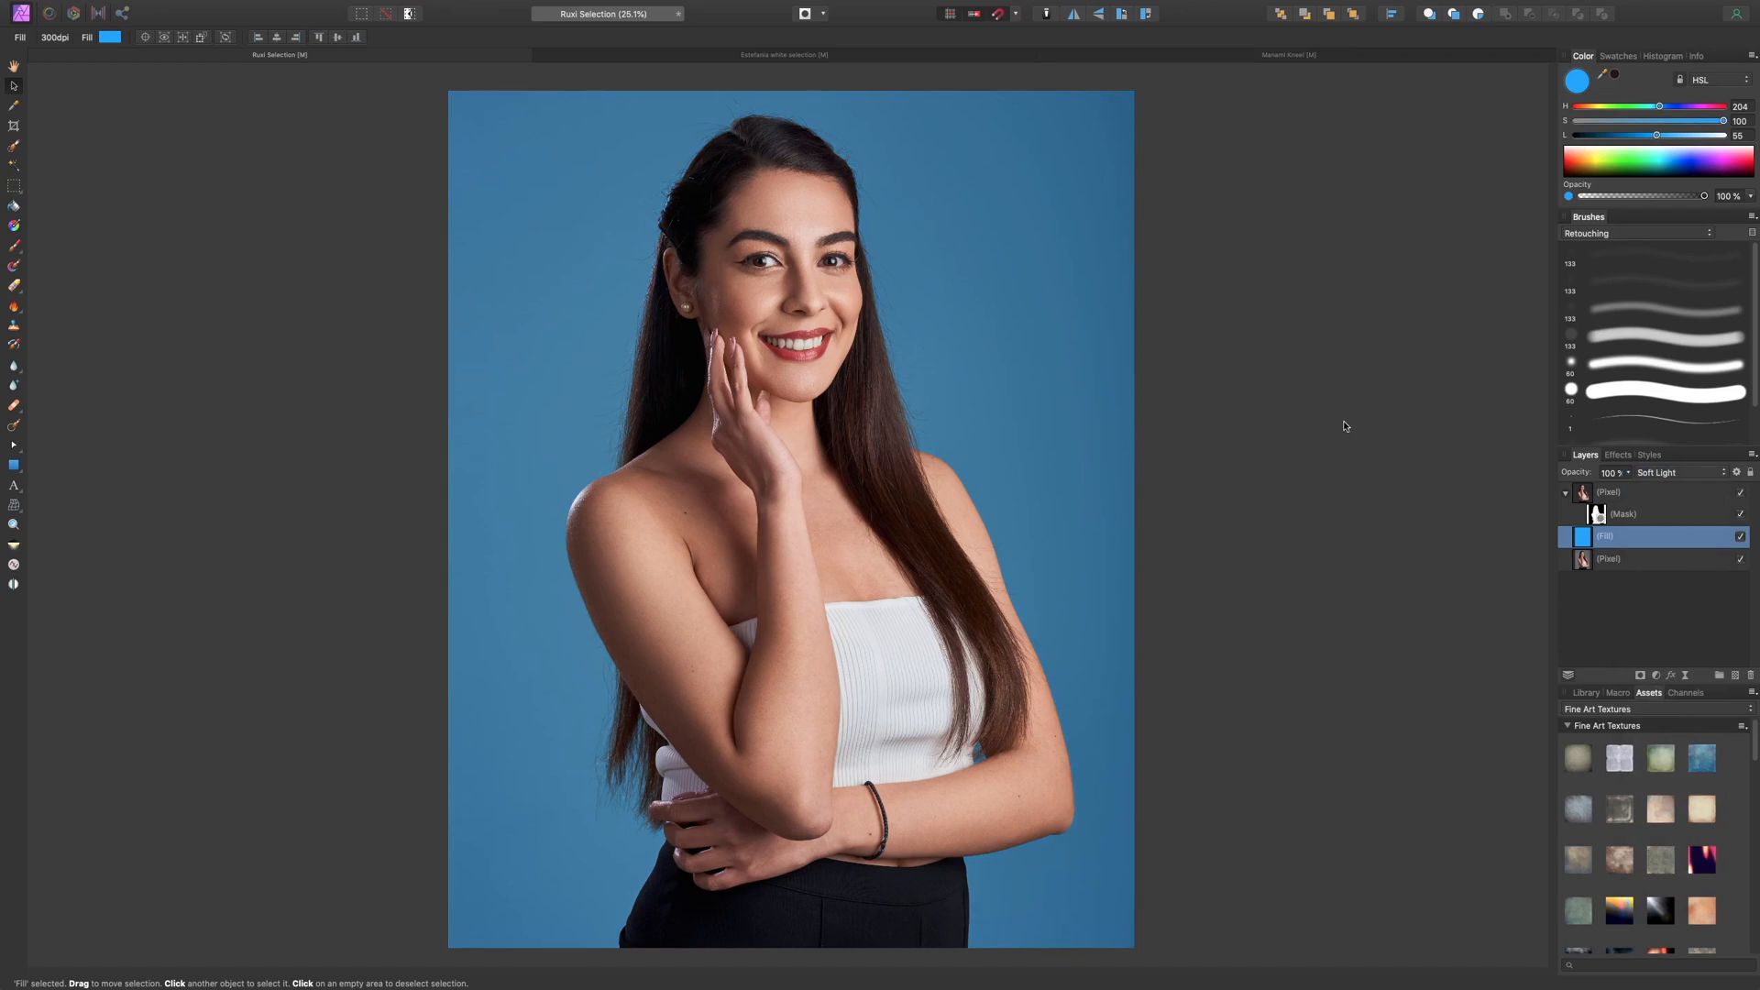
# - Switch to the document of the kneeling woman and make its blue fill layer visible
pyautogui.click(1337, 57)
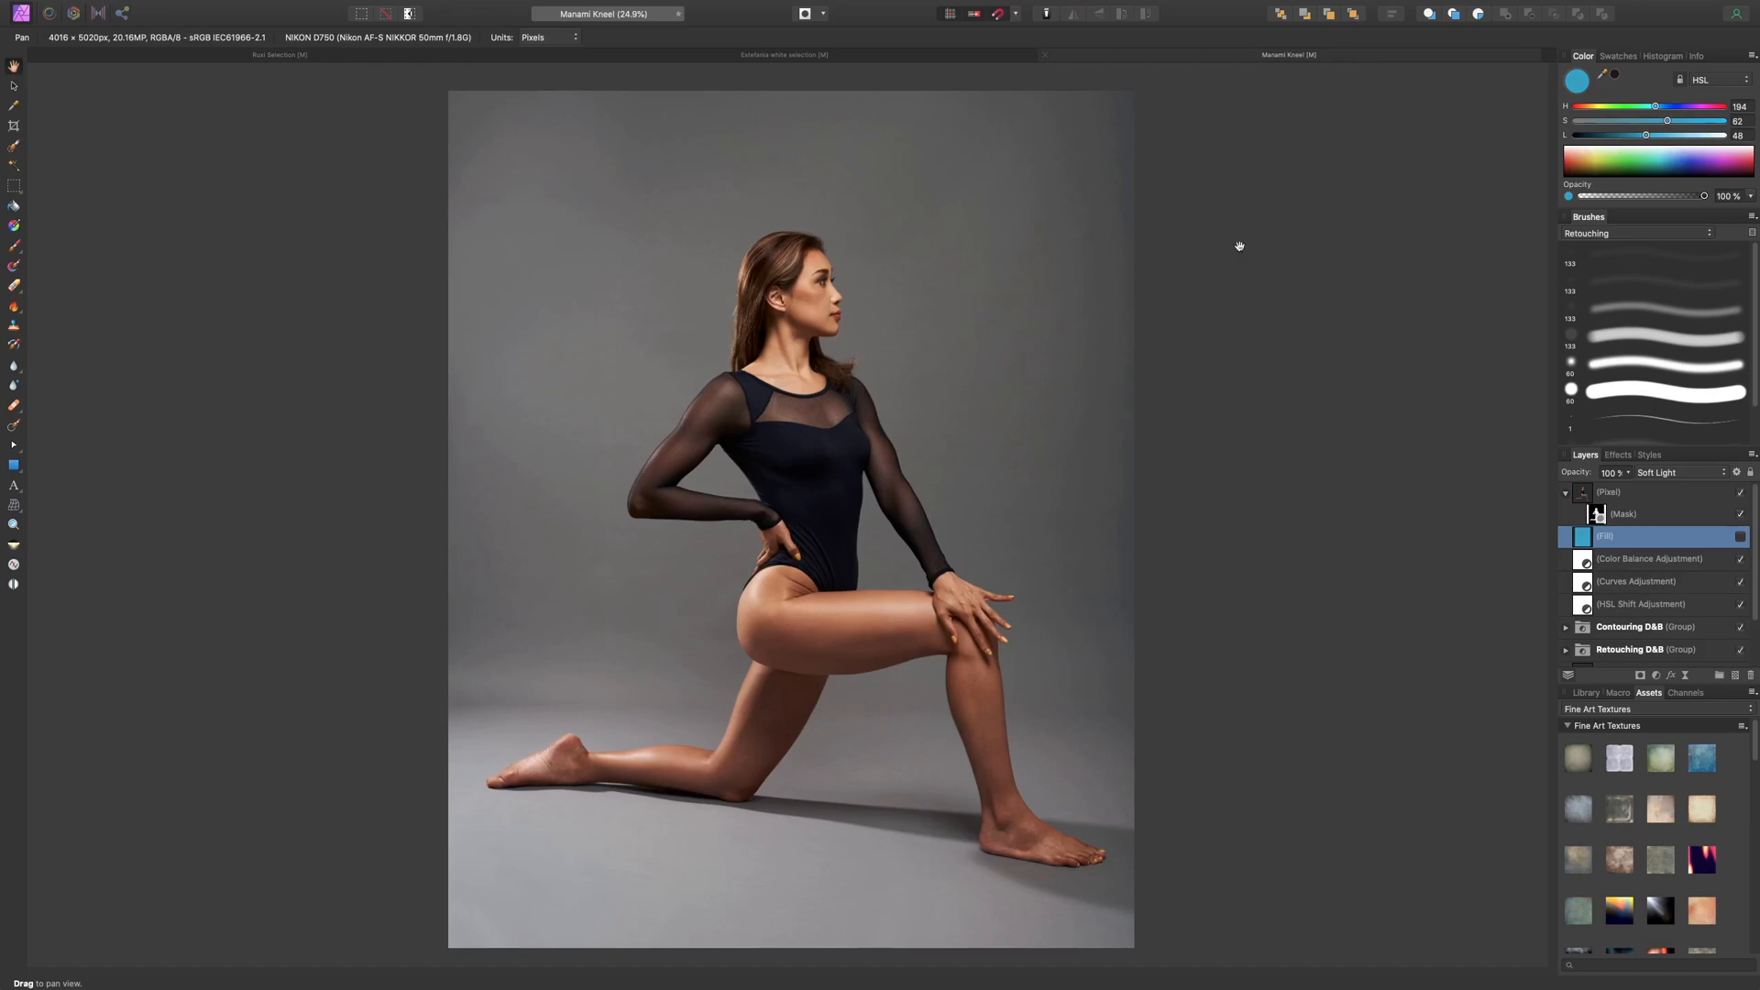
pyautogui.click(1741, 538)
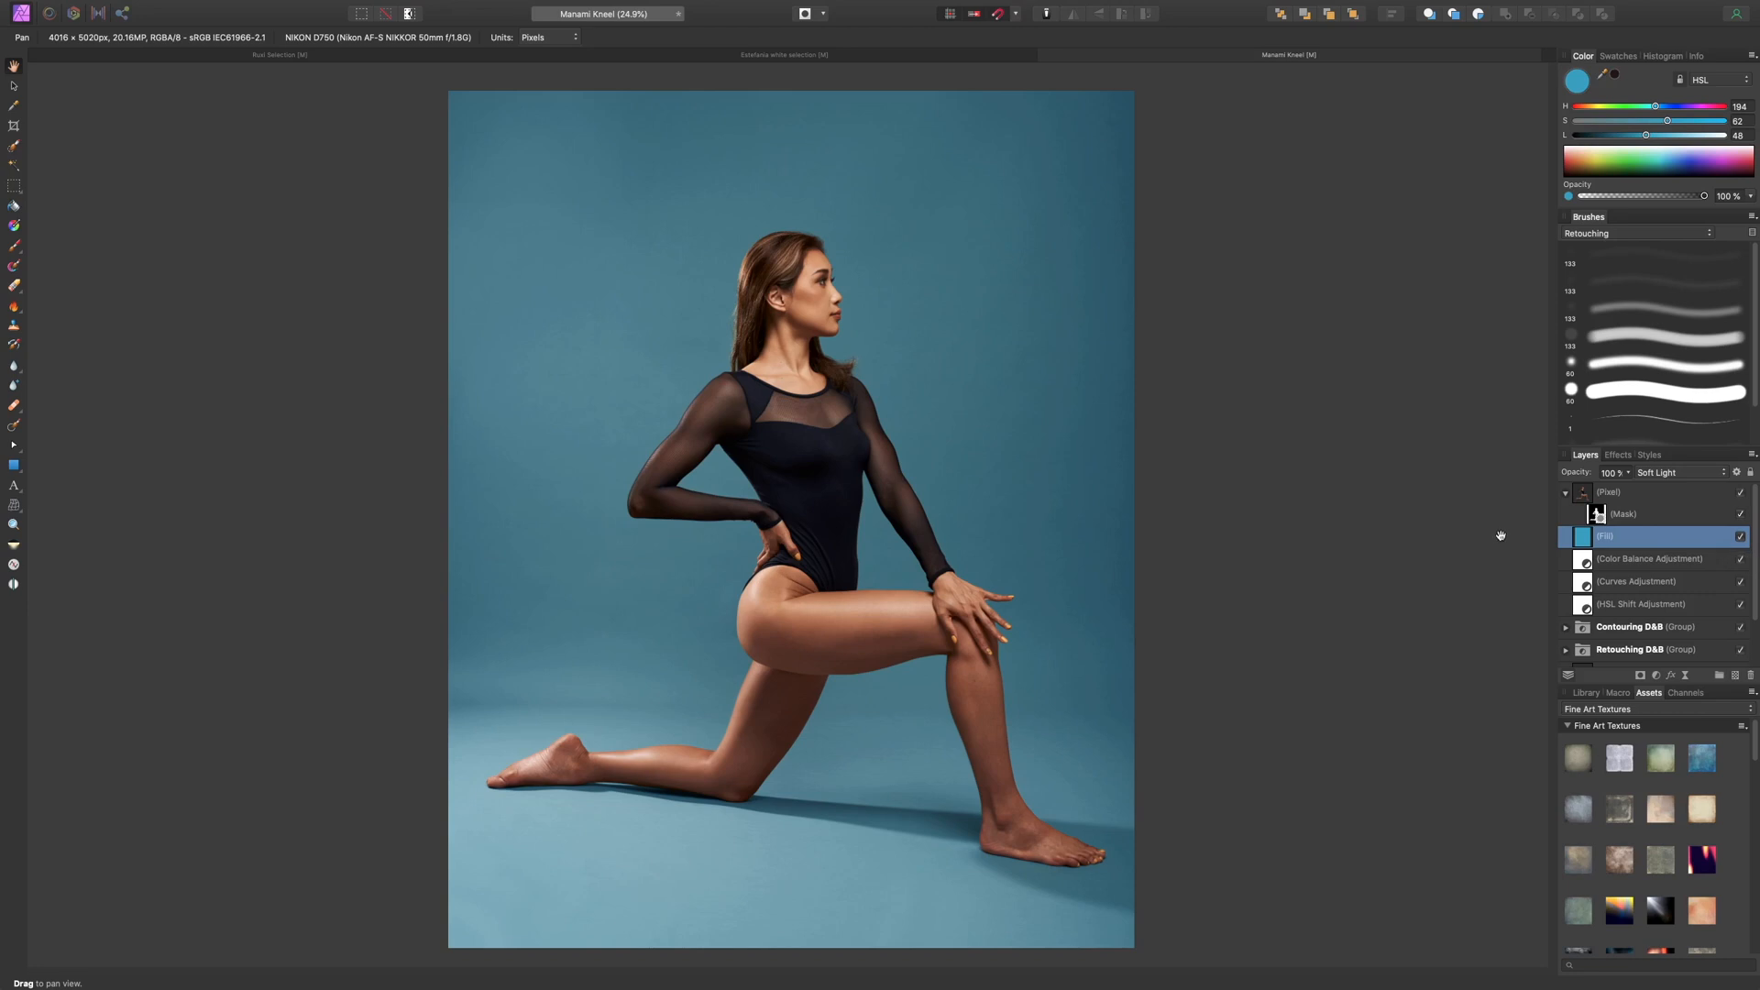
# - View the kneeling woman's layer mask on its own and return to her blue fill layer
pyautogui.keyDown('alt'); pyautogui.click(1597, 515); pyautogui.keyUp('alt')
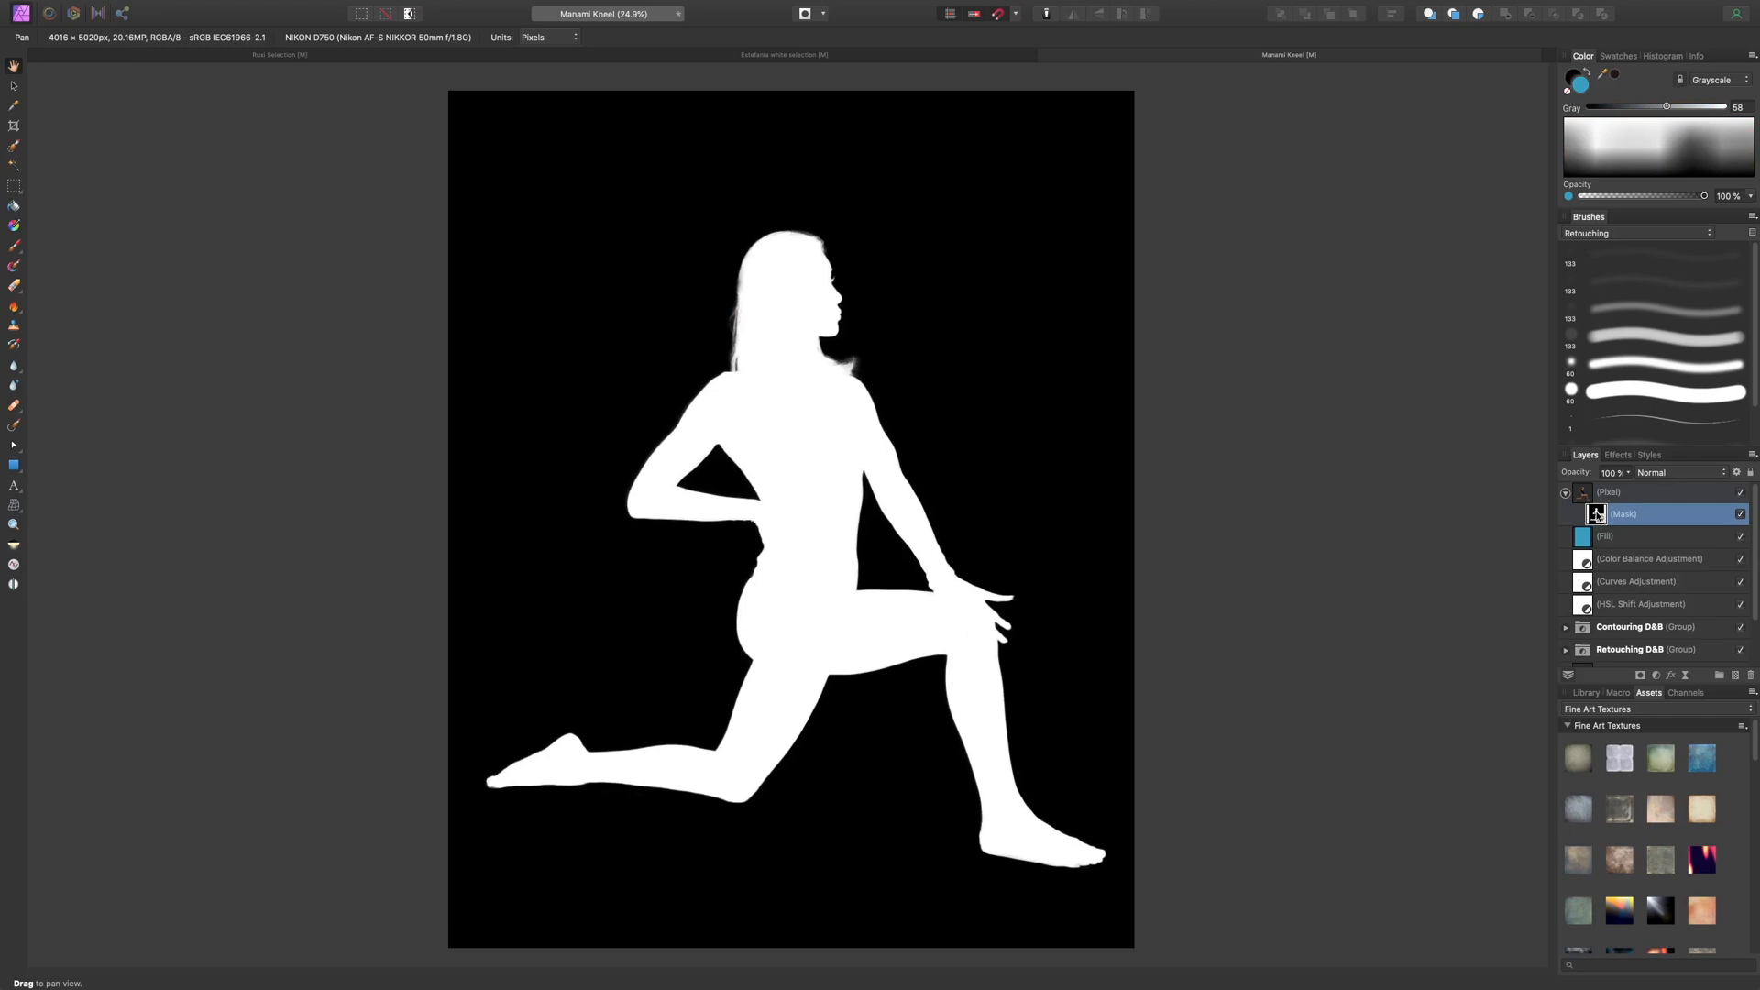
pyautogui.click(1681, 537)
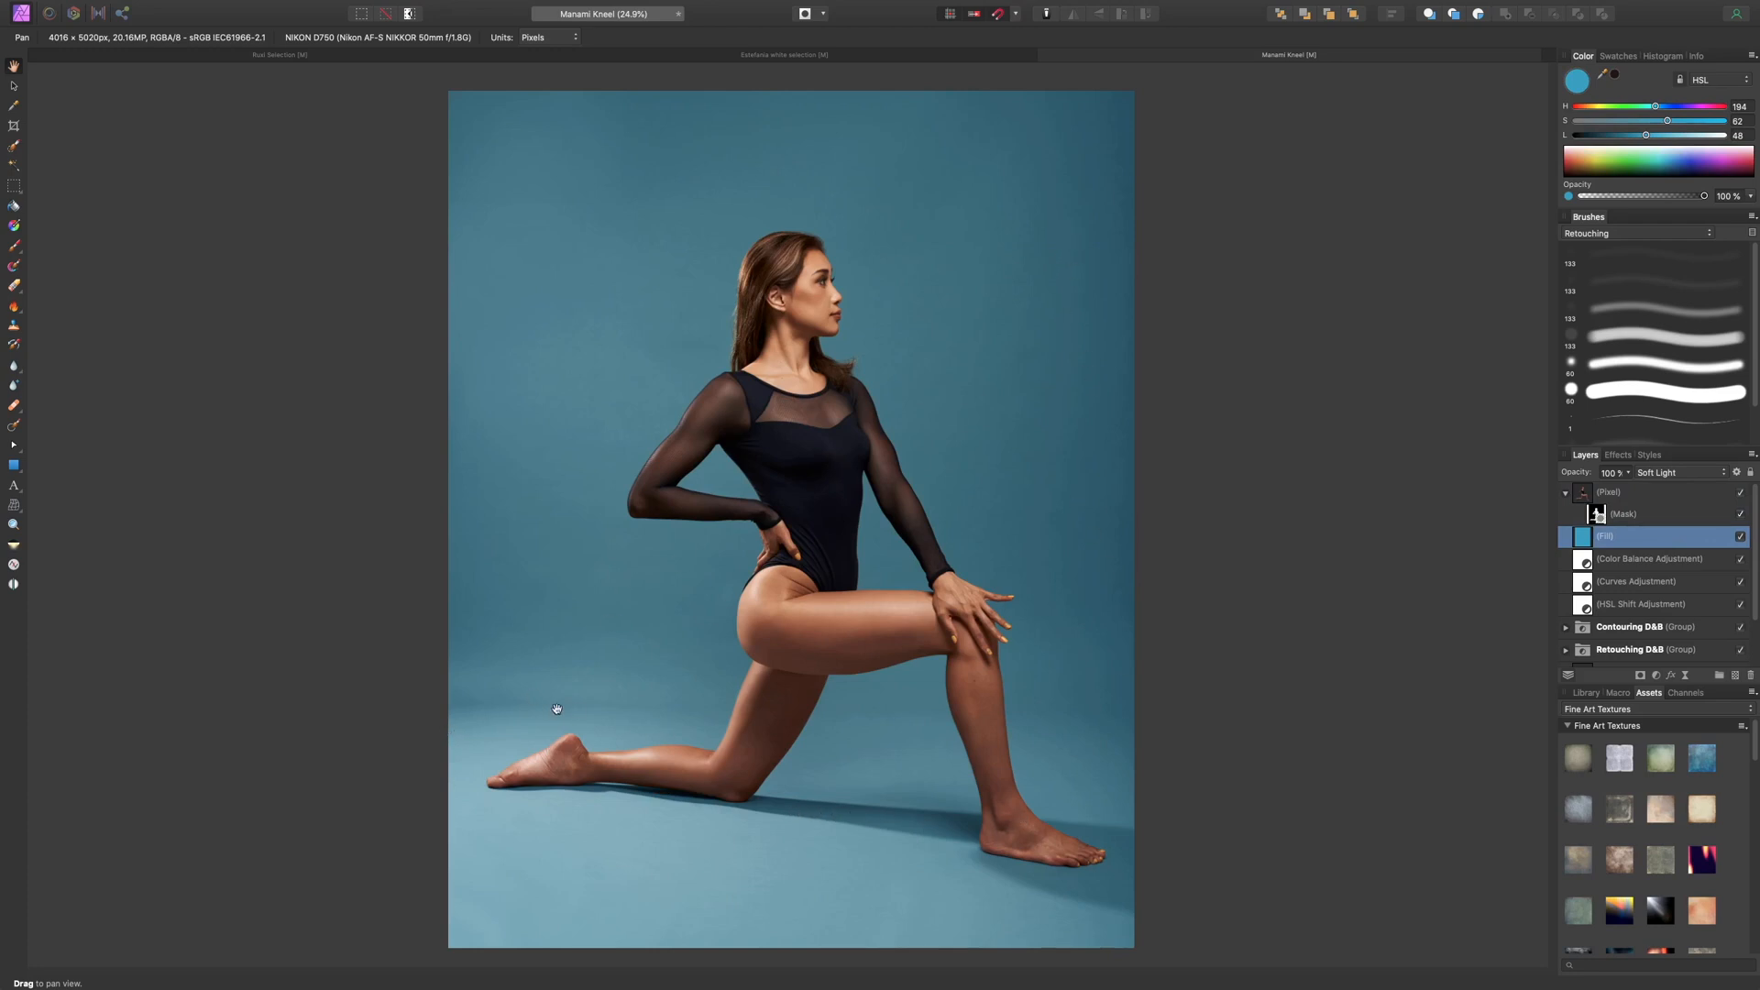
# - Keep Soft Light as the kneeling photo's fill blend mode and lower the fill layer's opacity
pyautogui.click(1681, 473)
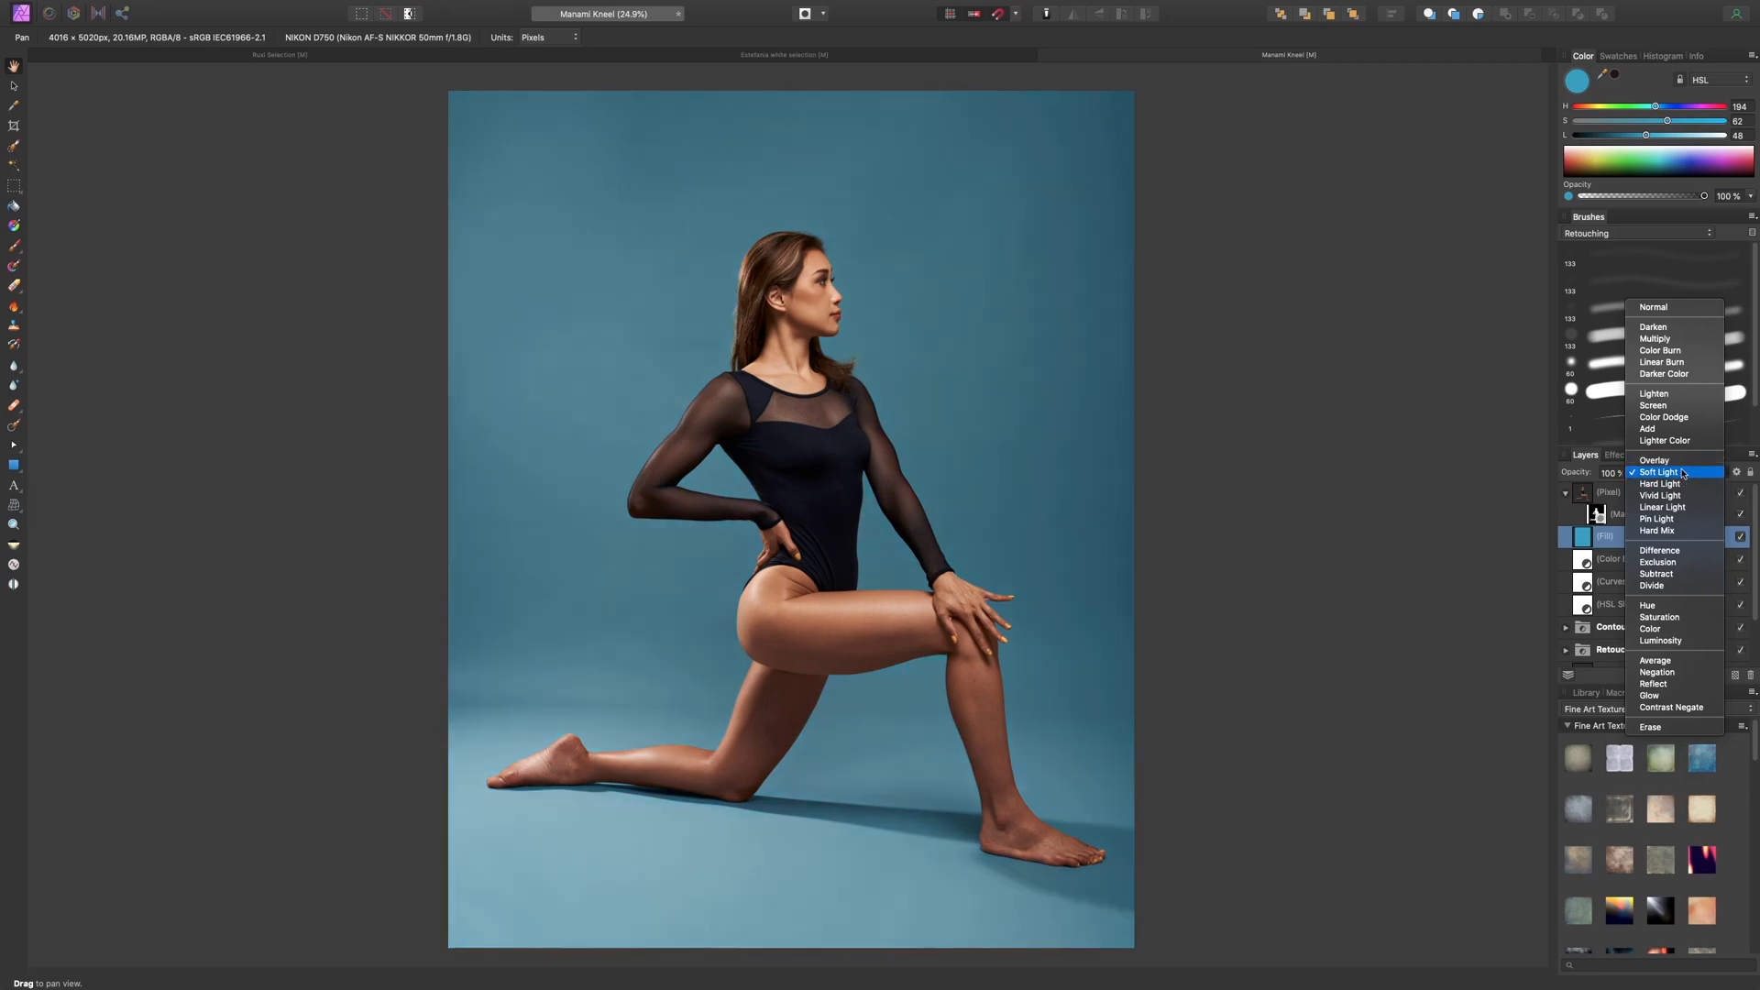
pyautogui.click(1682, 472)
pyautogui.click(1629, 472)
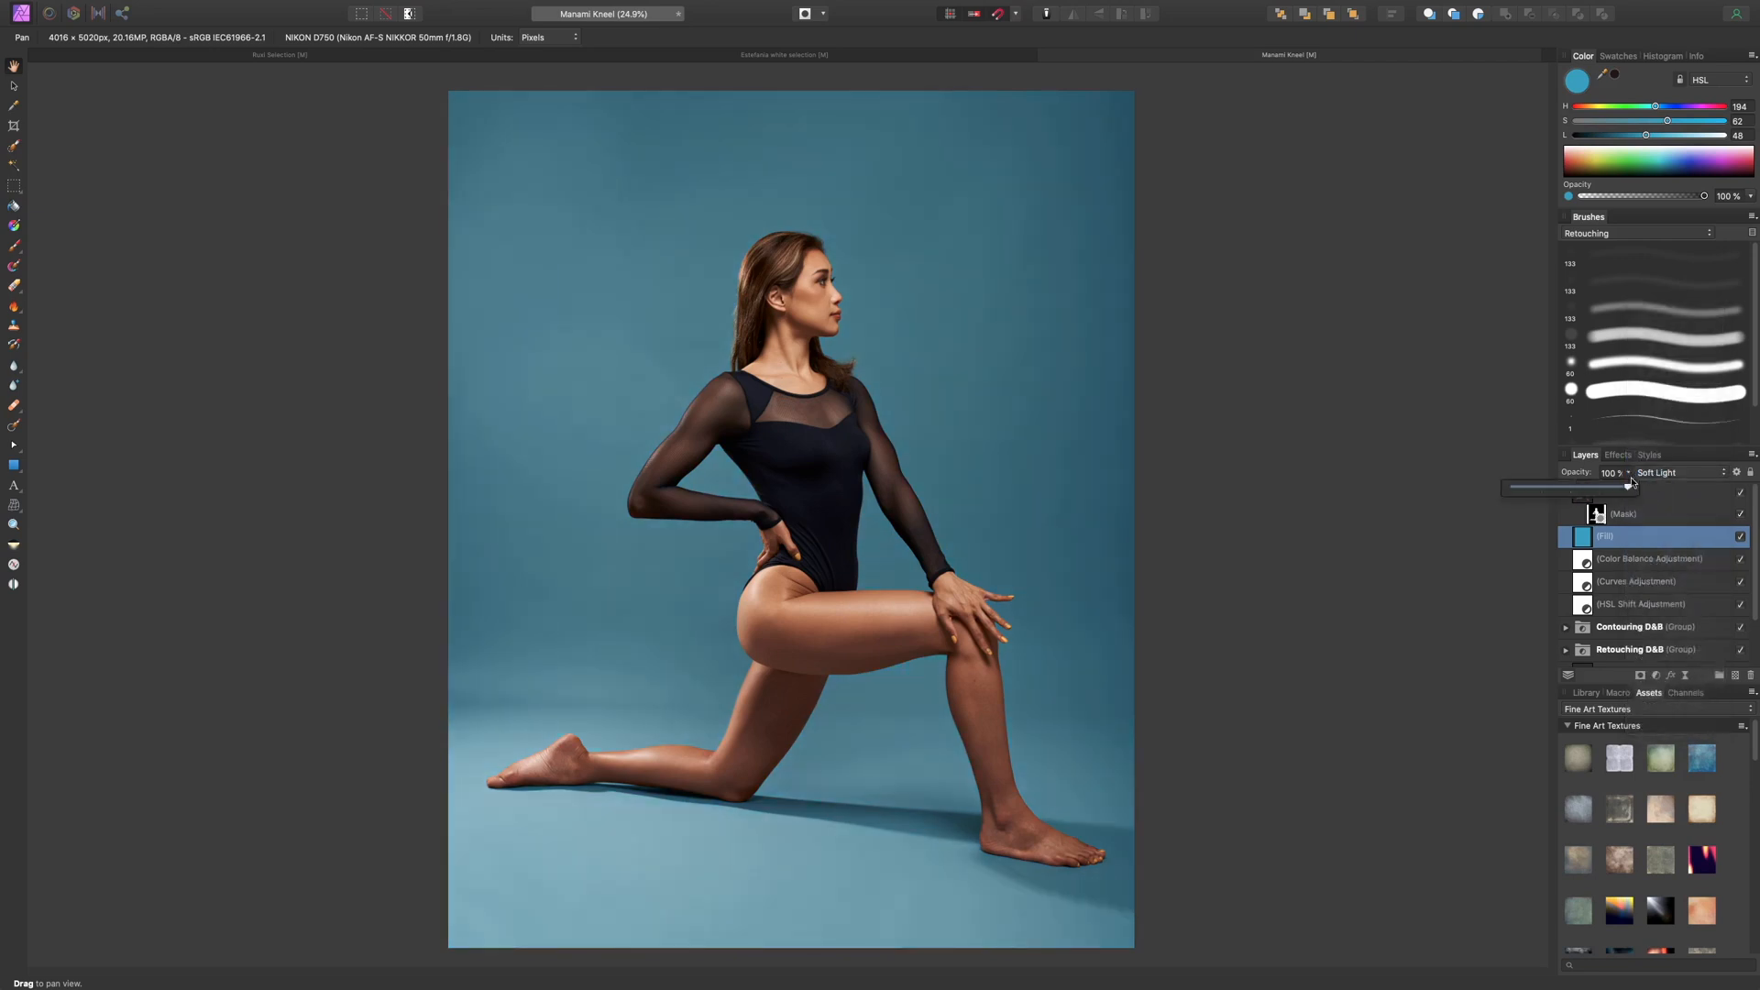
pyautogui.moveTo(1634, 489); pyautogui.dragTo(1593, 495)
# - Switch to the smiling woman's document, try fill hue 42, and replace it with the stored skin tone at saturation 50 and lightness 71
pyautogui.hotkey('ctrl', 'Tab')
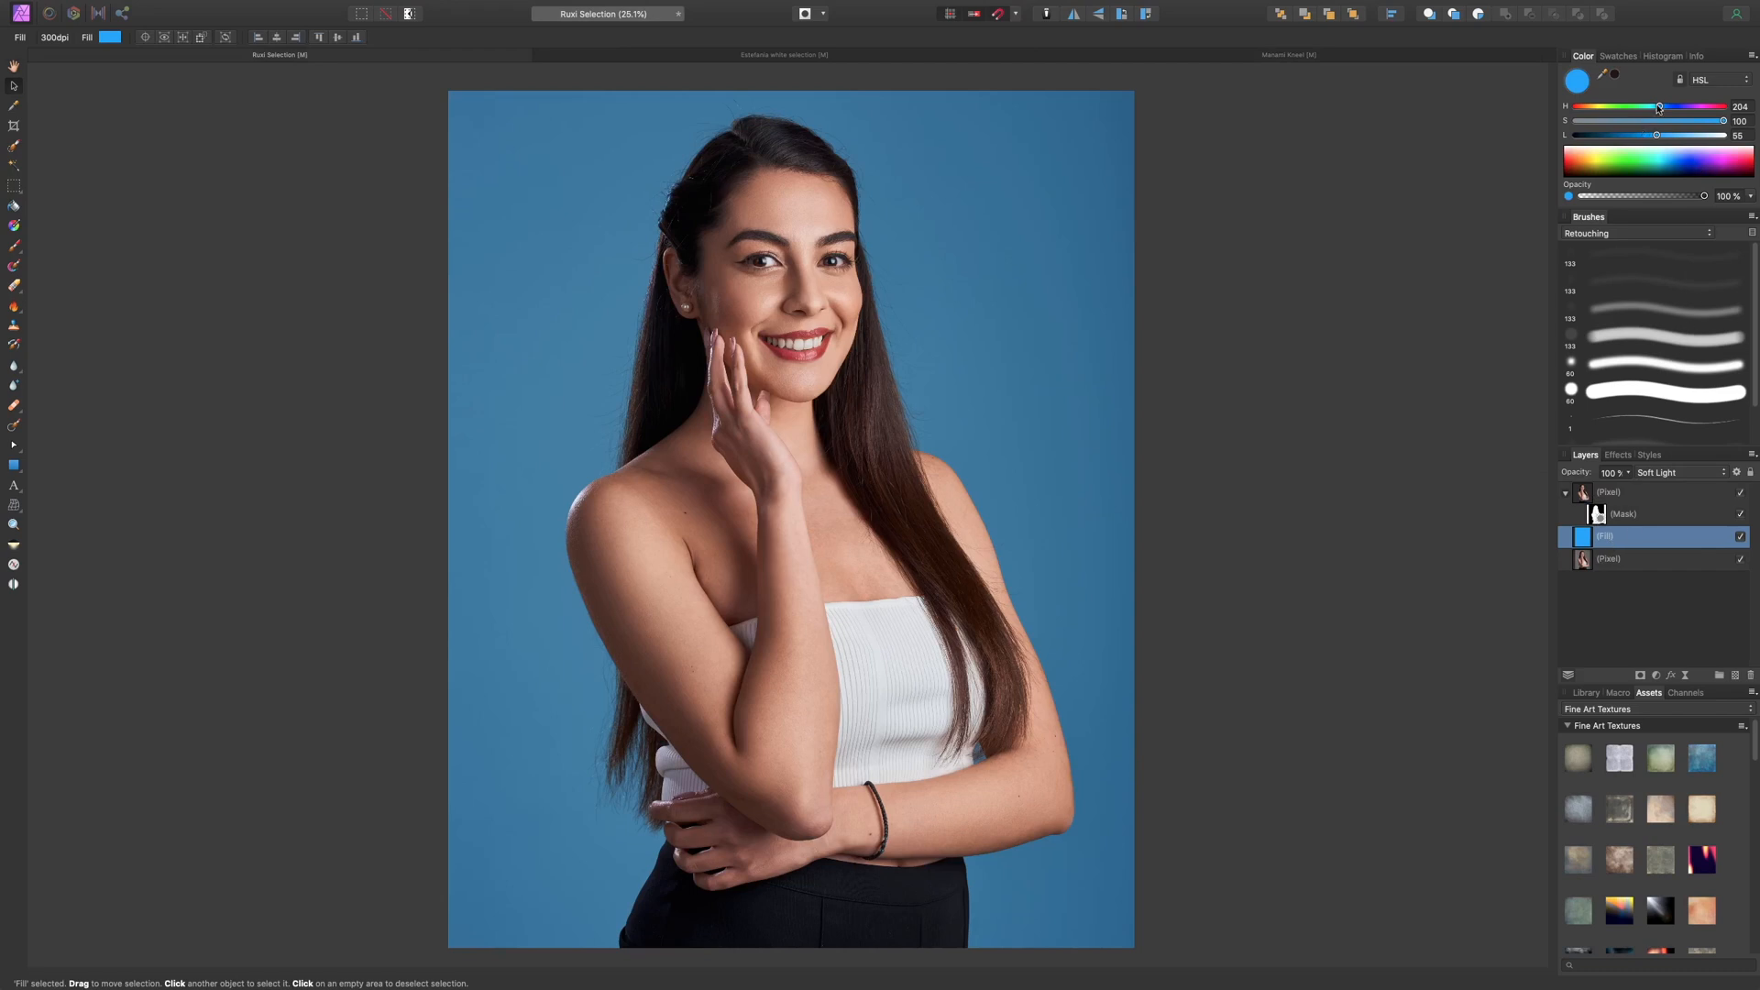
pyautogui.moveTo(1659, 107); pyautogui.dragTo(842, 527)
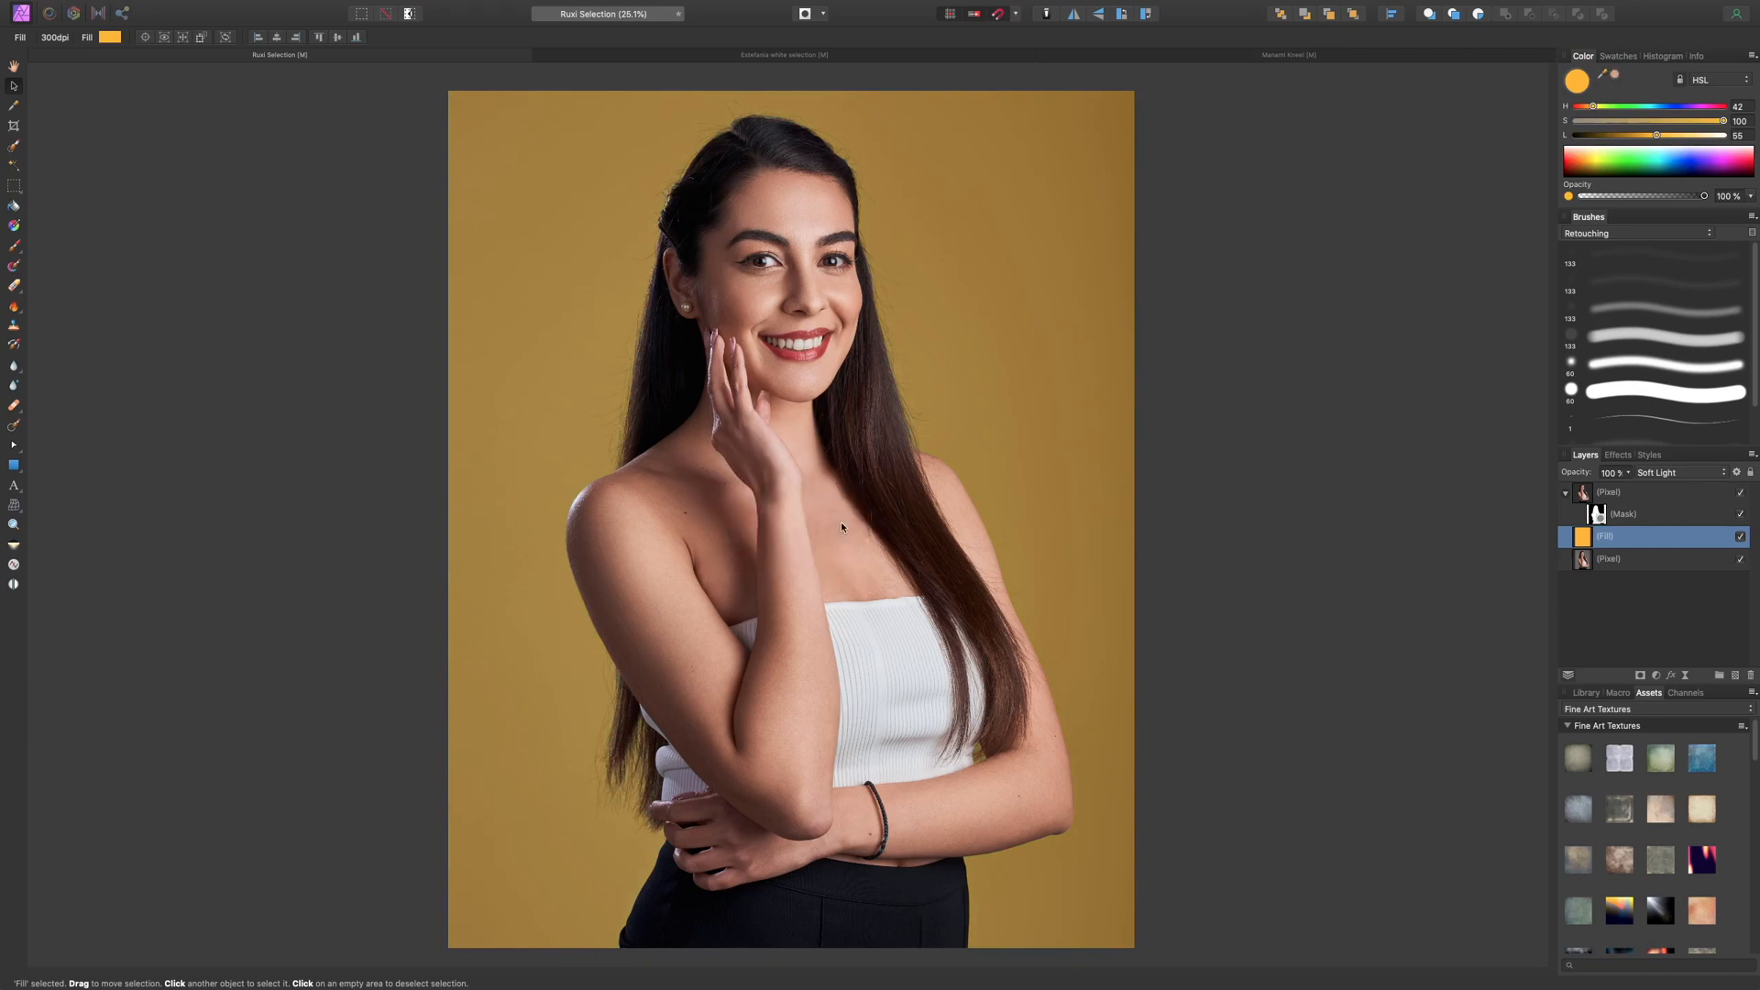
pyautogui.click(1616, 76)
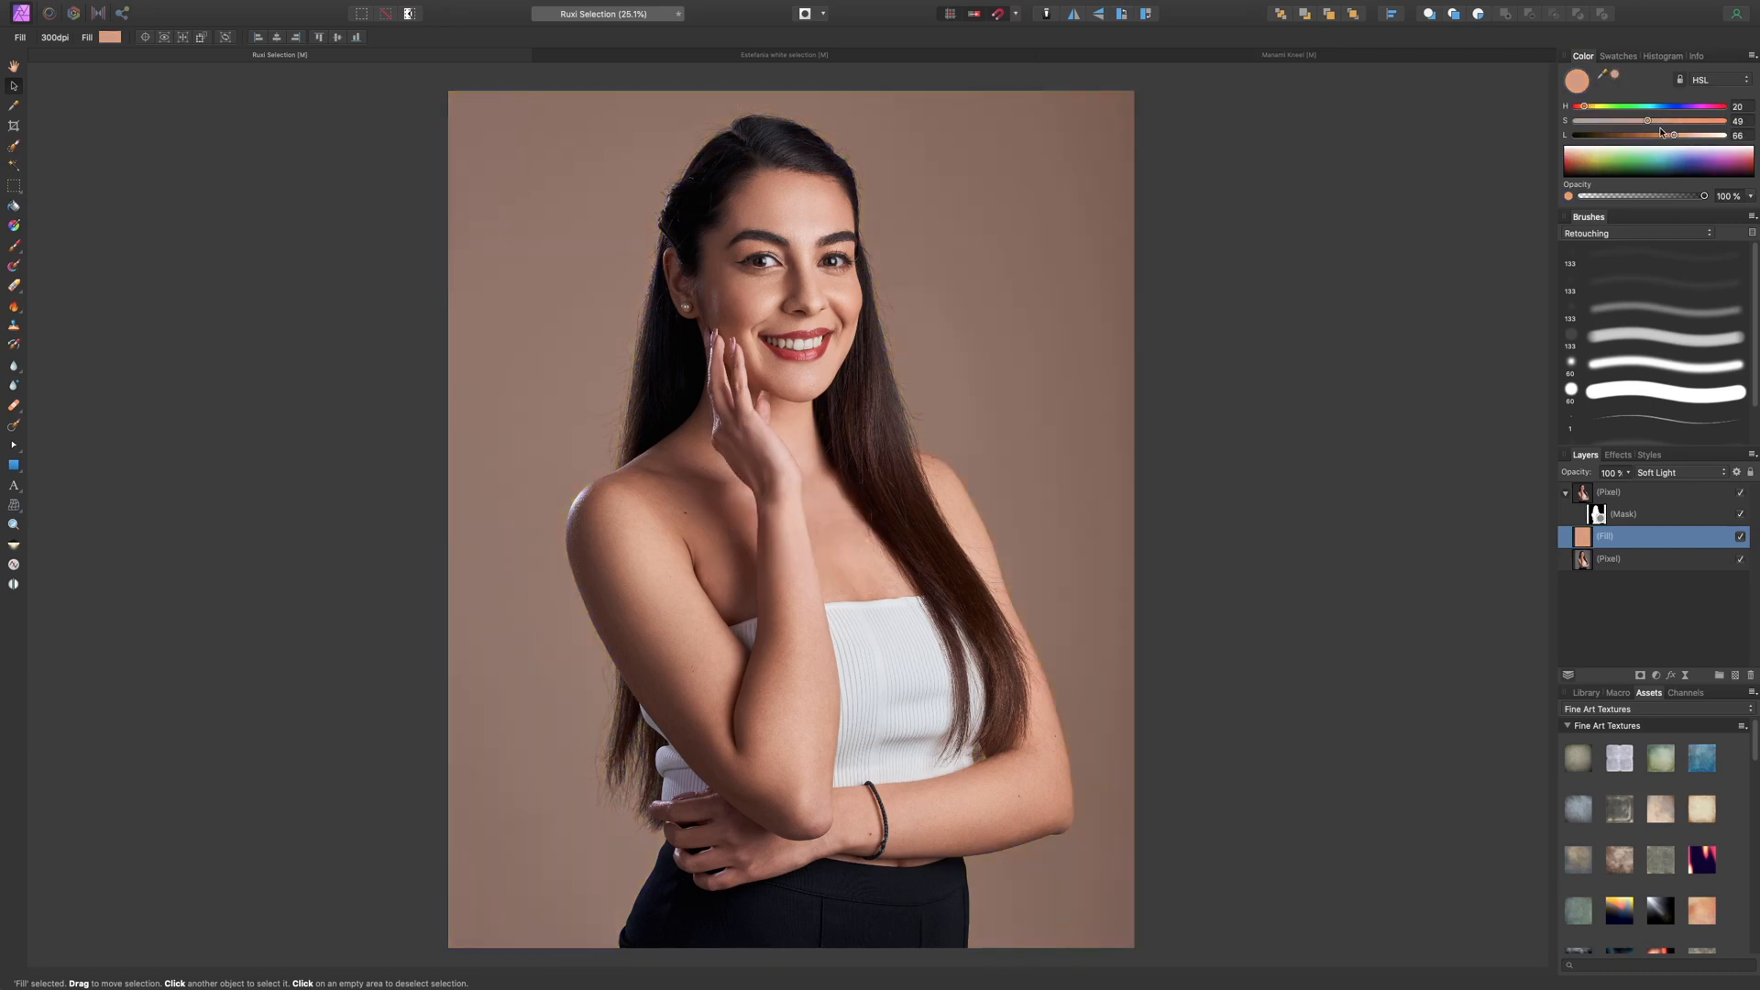
pyautogui.moveTo(1649, 121)
pyautogui.mouseDown()
pyautogui.moveTo(1680, 136)
pyautogui.moveTo(1654, 123)
pyautogui.mouseUp()
# - Lower the skin-tone fill layer's opacity to 60% and compare the portrait with the fill hidden and shown
pyautogui.click(1628, 473)
pyautogui.moveTo(1633, 488); pyautogui.dragTo(1583, 493)
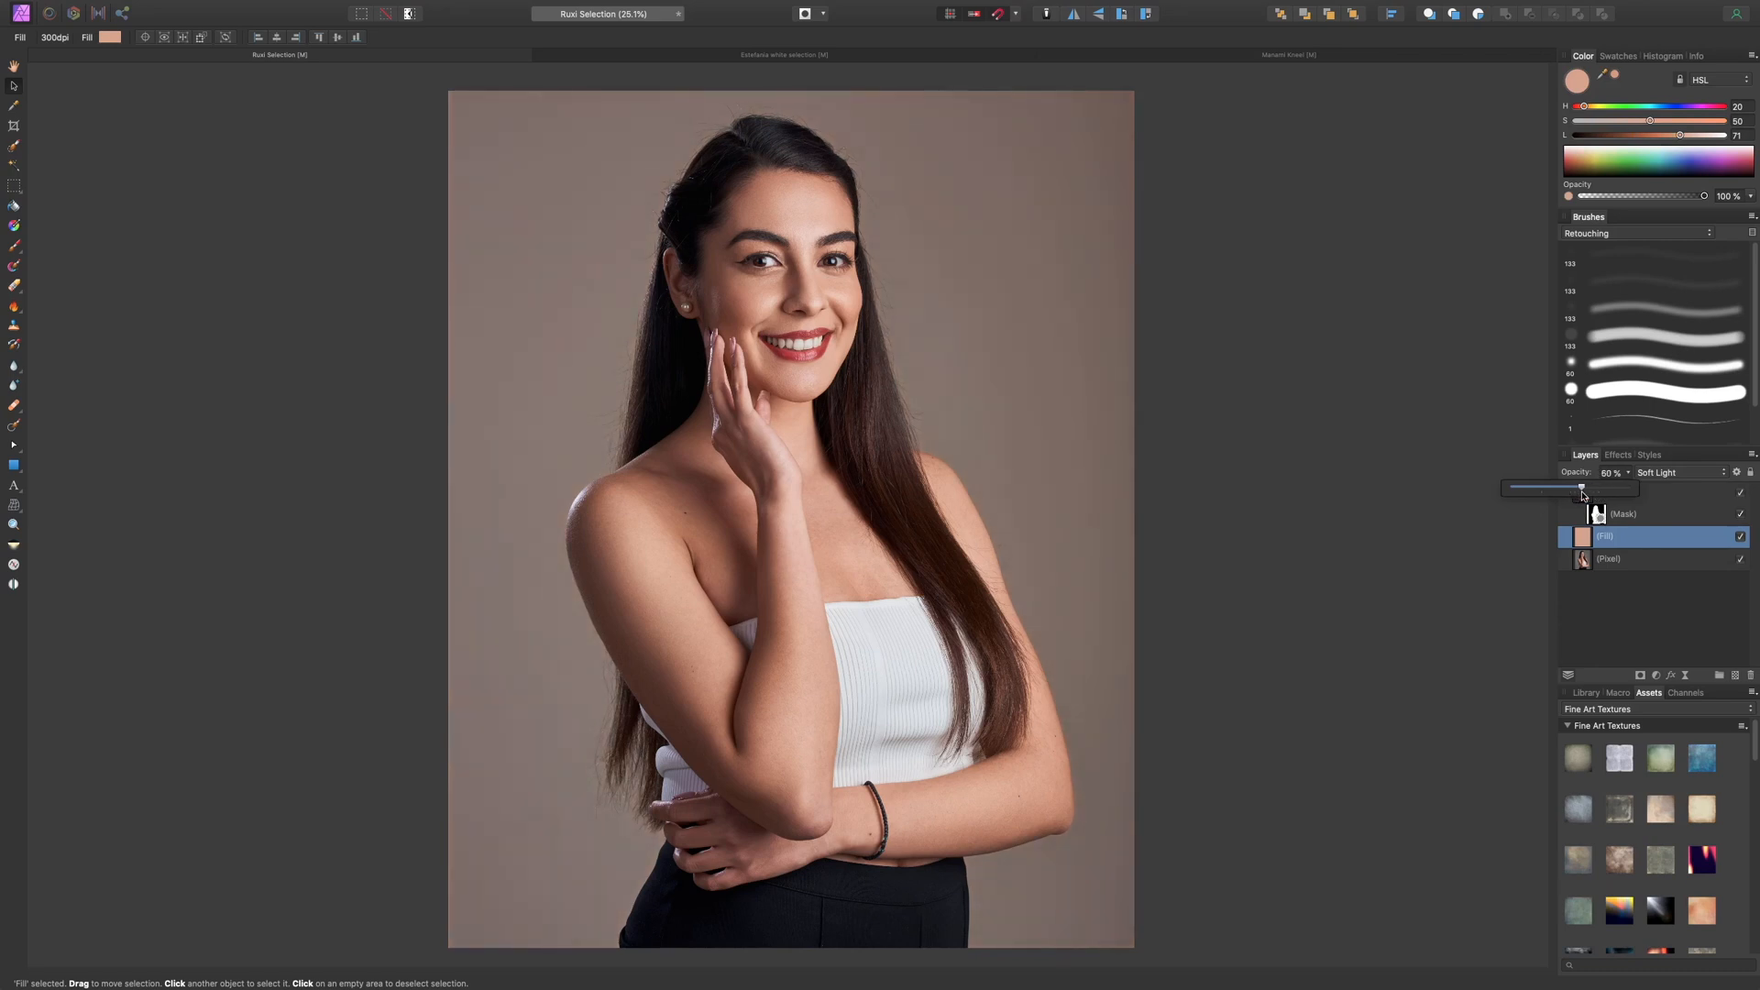
pyautogui.click(1741, 538)
pyautogui.click(1741, 538)
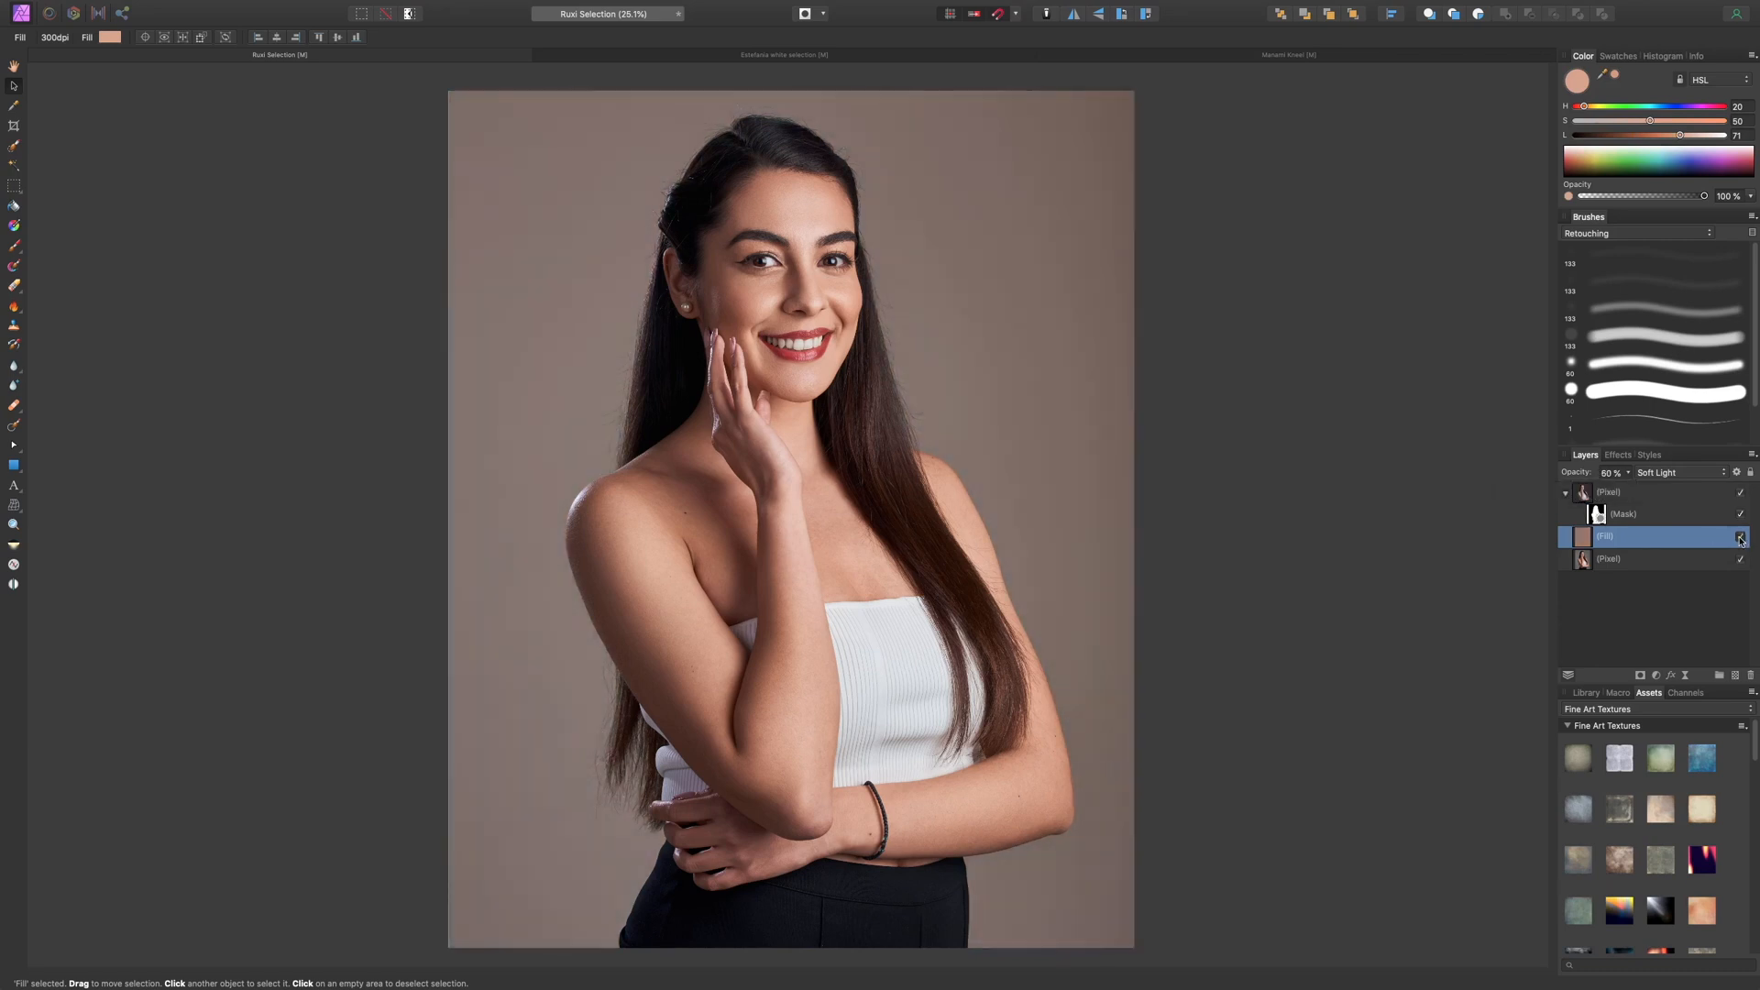
pyautogui.click(1741, 538)
pyautogui.click(1741, 538)
pyautogui.moveTo(1584, 108)
pyautogui.mouseDown()
pyautogui.moveTo(1621, 107)
pyautogui.moveTo(1584, 109)
pyautogui.mouseUp()
# - Switch to the white-background portrait, view its layer mask on its own, and return to the fill layer
pyautogui.click(750, 56)
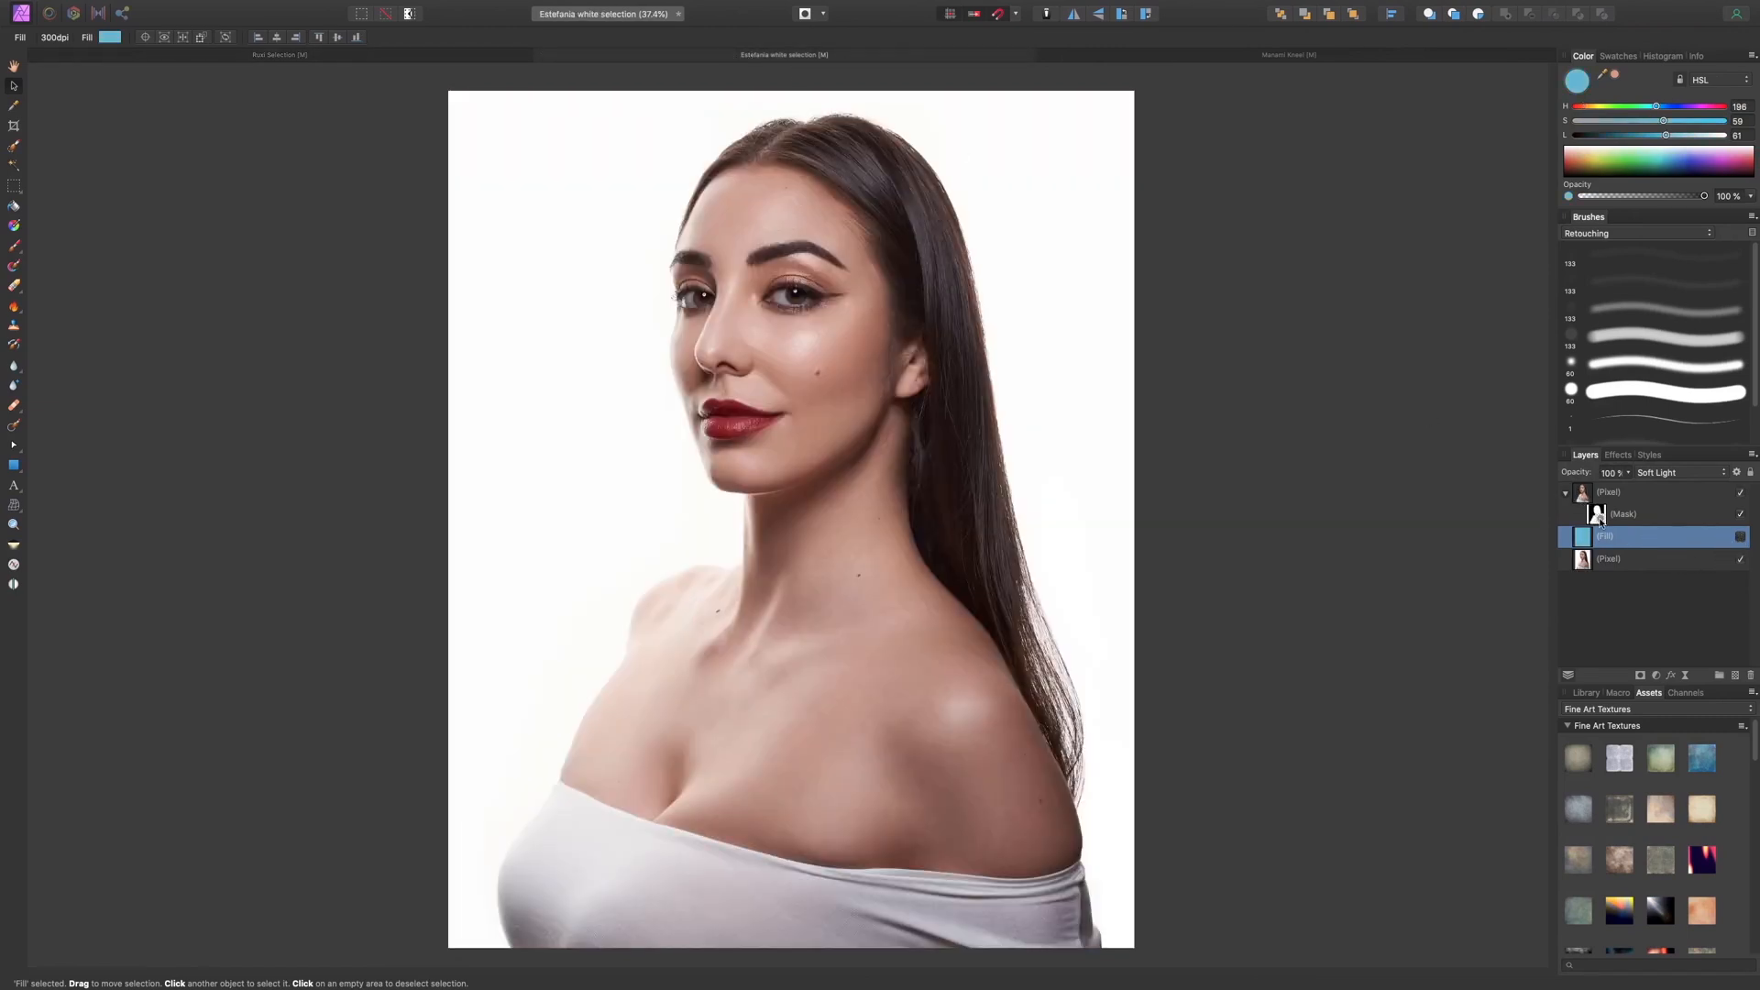
pyautogui.keyDown('alt'); pyautogui.click(1598, 517); pyautogui.keyUp('alt')
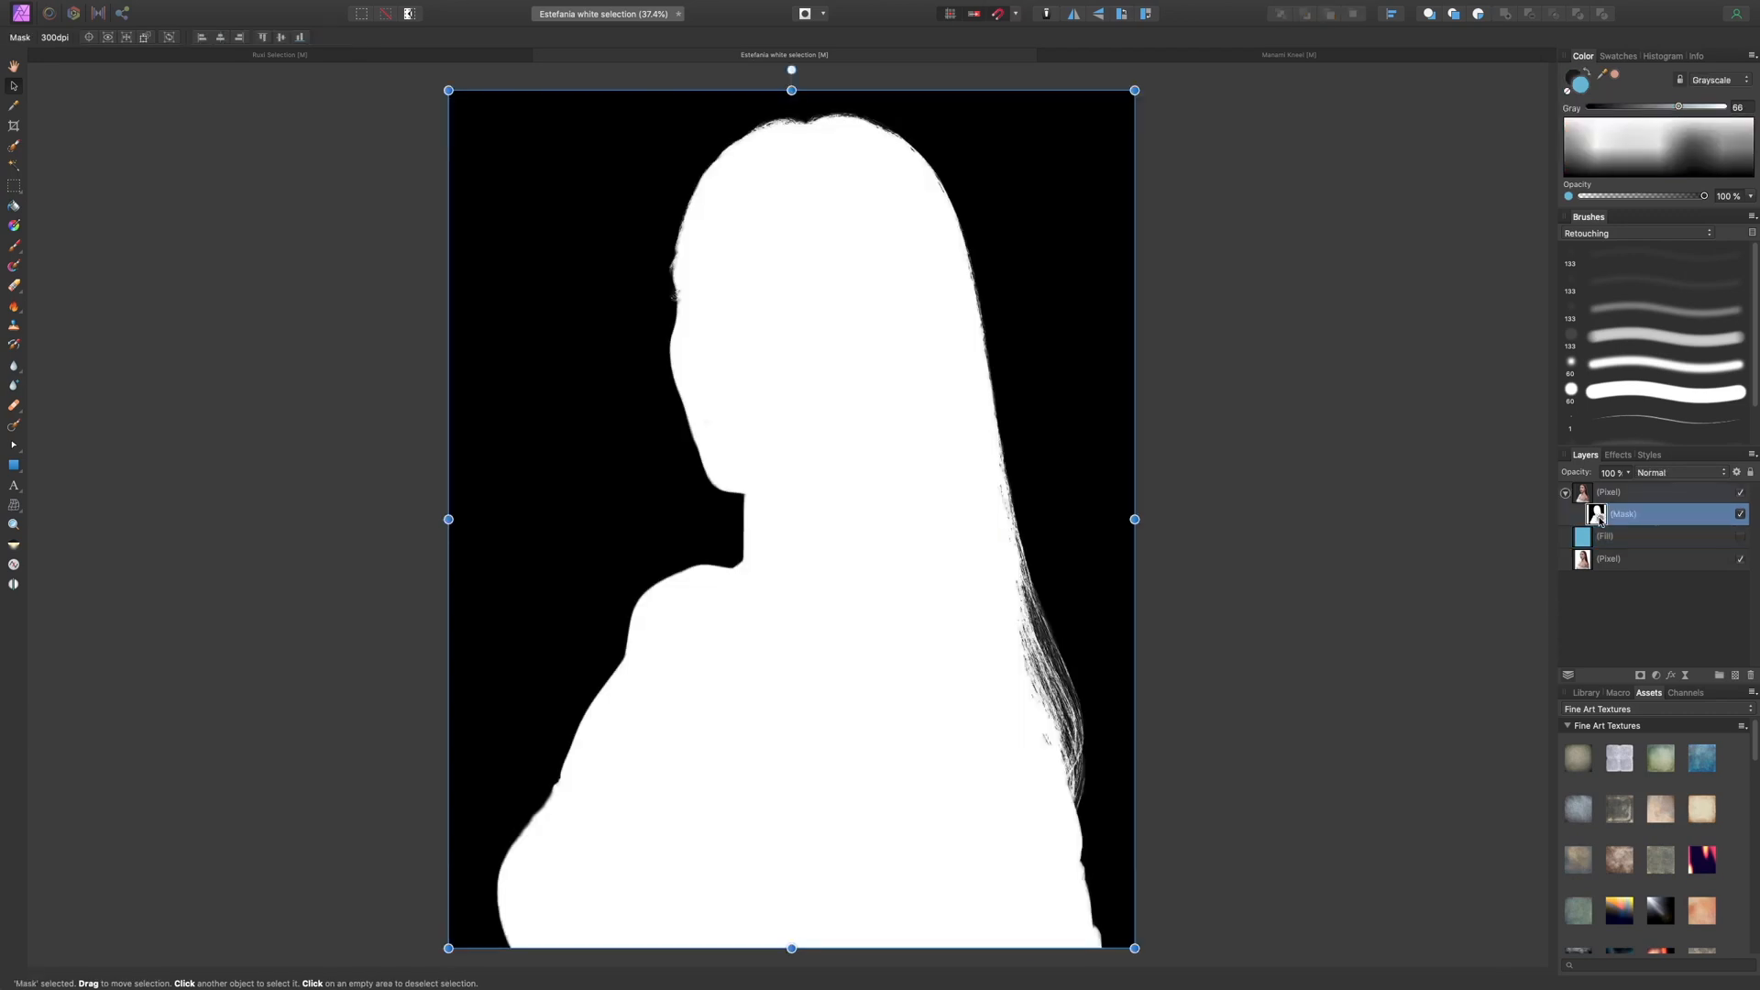
pyautogui.press('b')
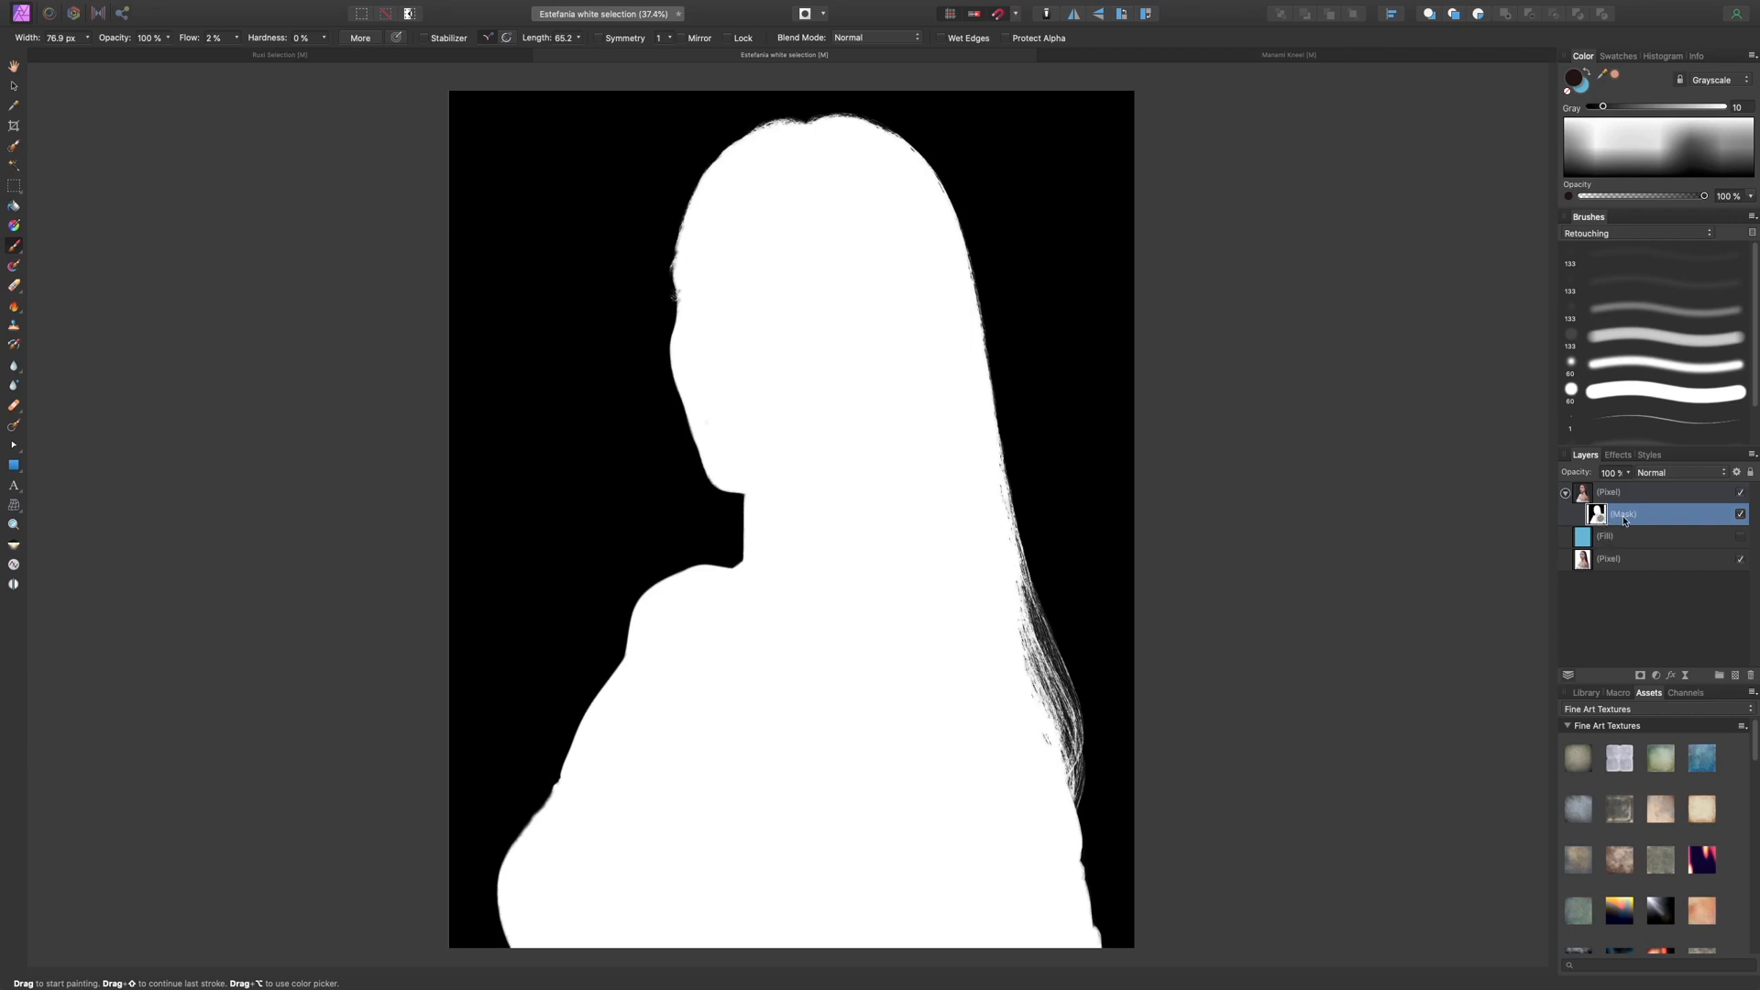
pyautogui.click(1628, 538)
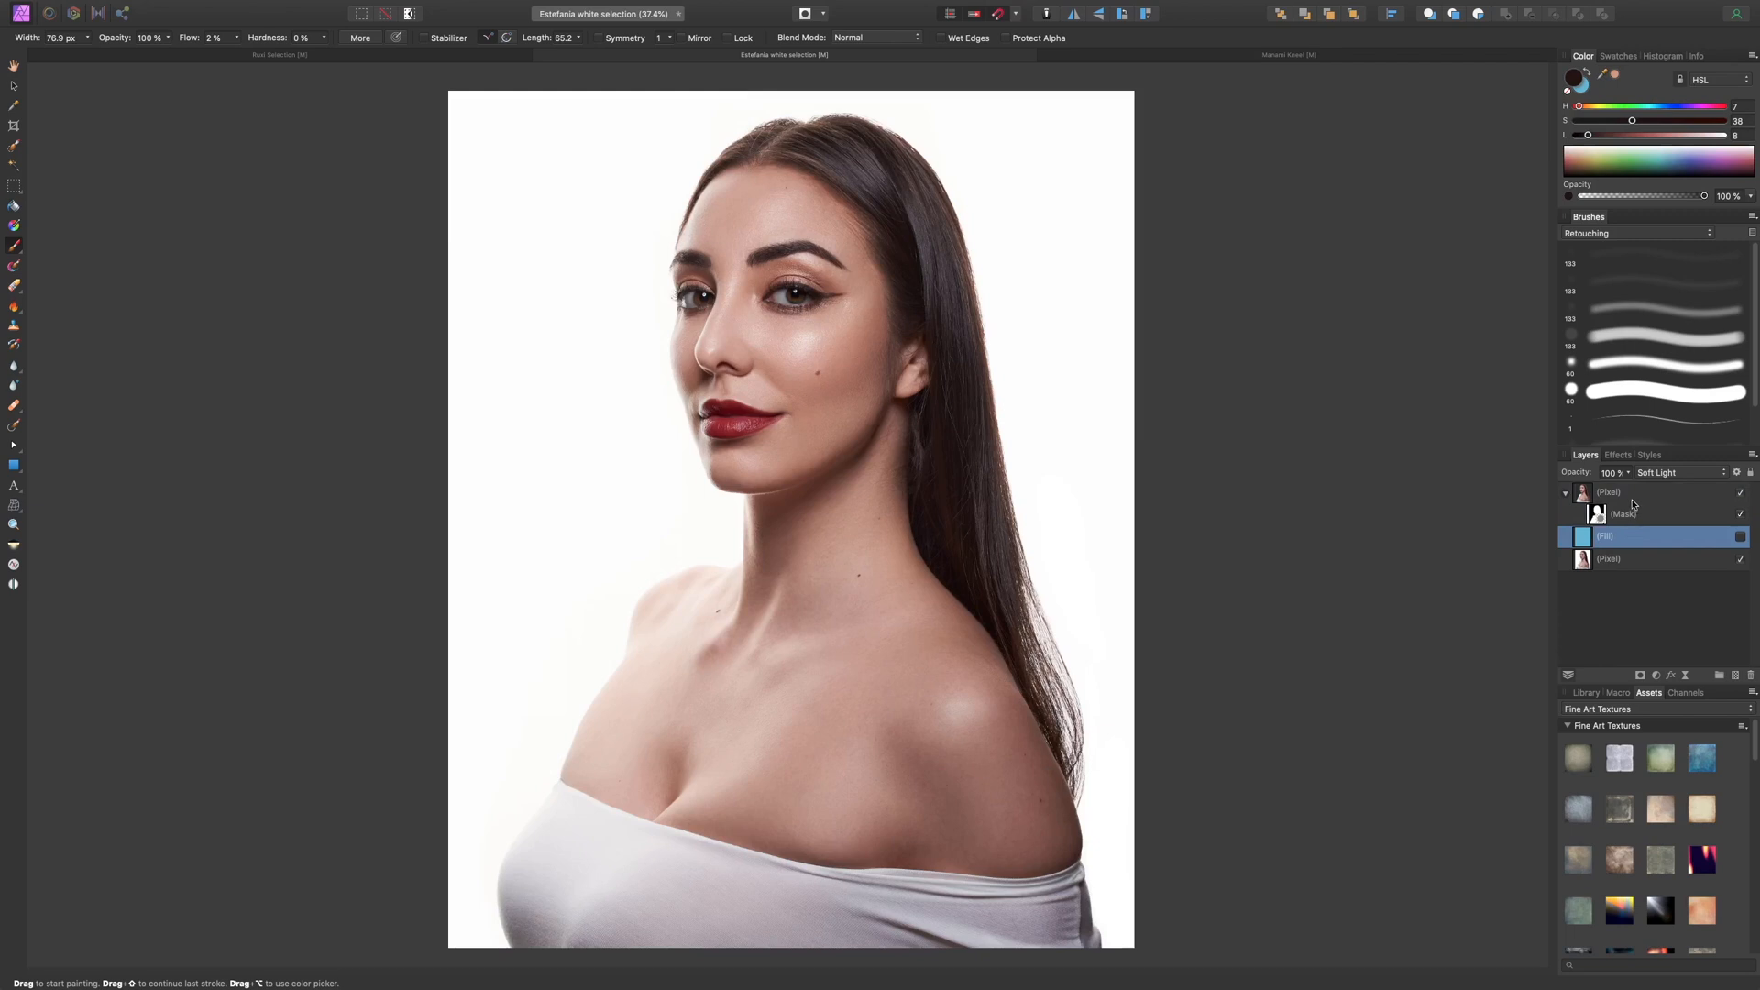
# - Make the blue Soft Light fill visible on the white-background portrait and check the hair edge beside the shoulder
pyautogui.click(1740, 537)
pyautogui.press('super+1')
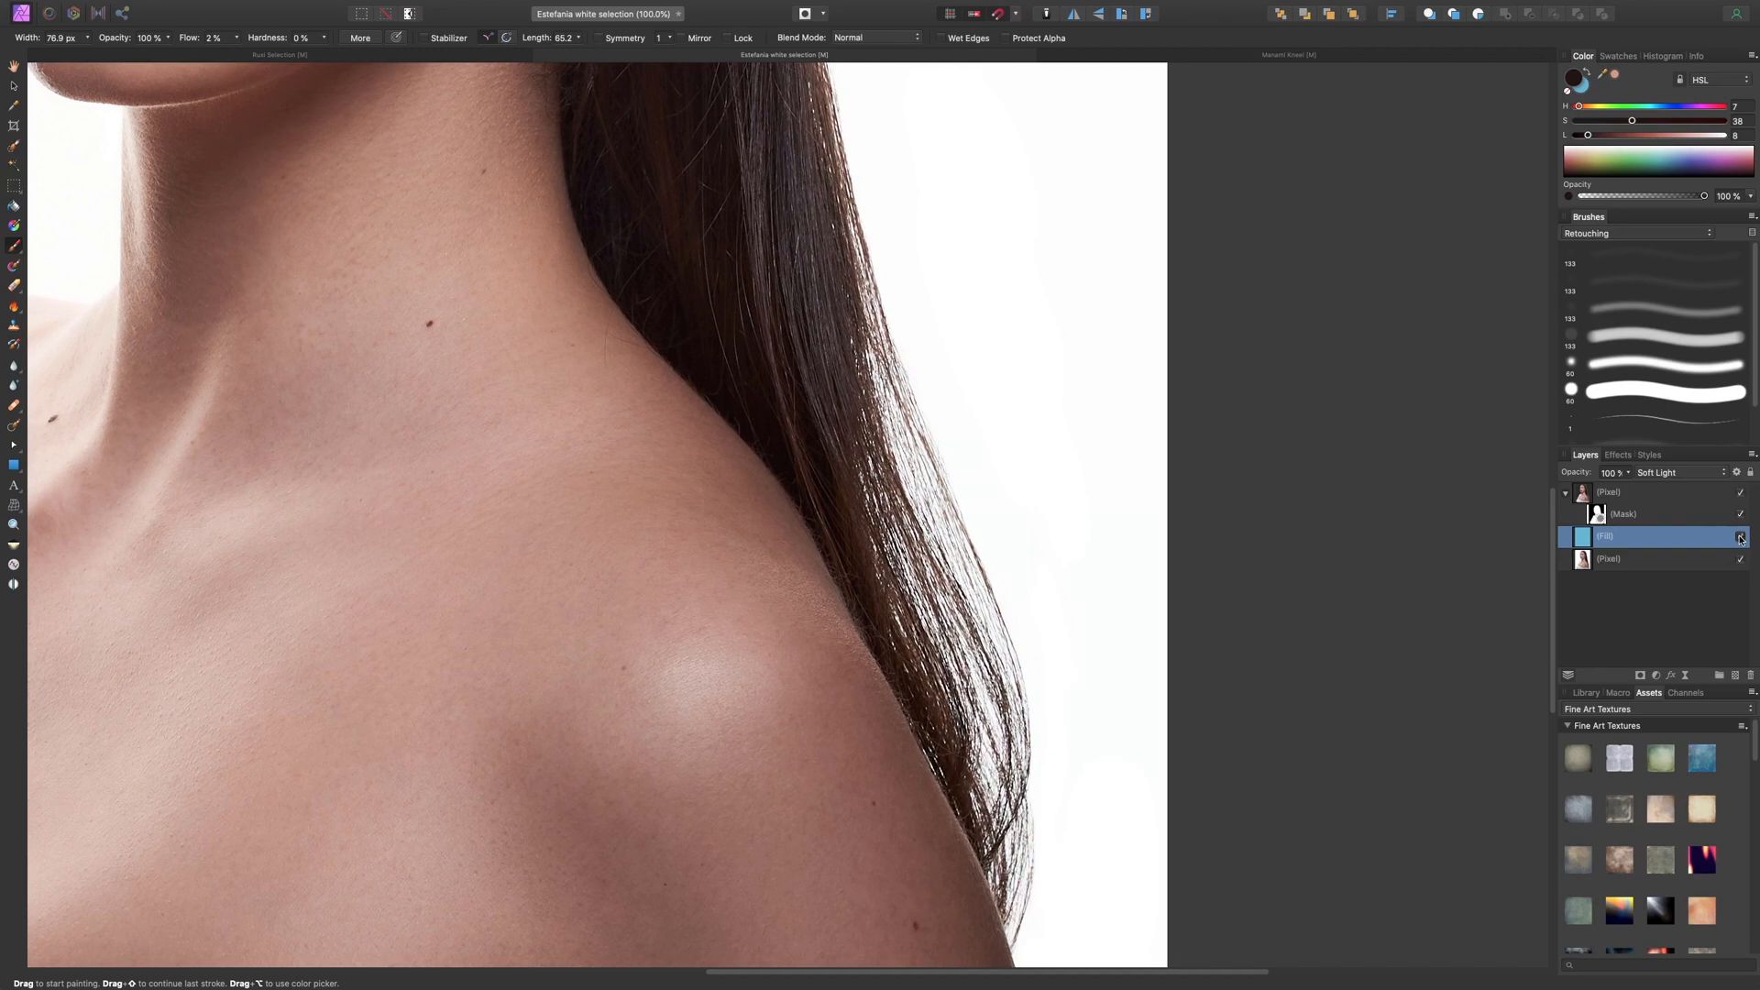
pyautogui.press('super+0')
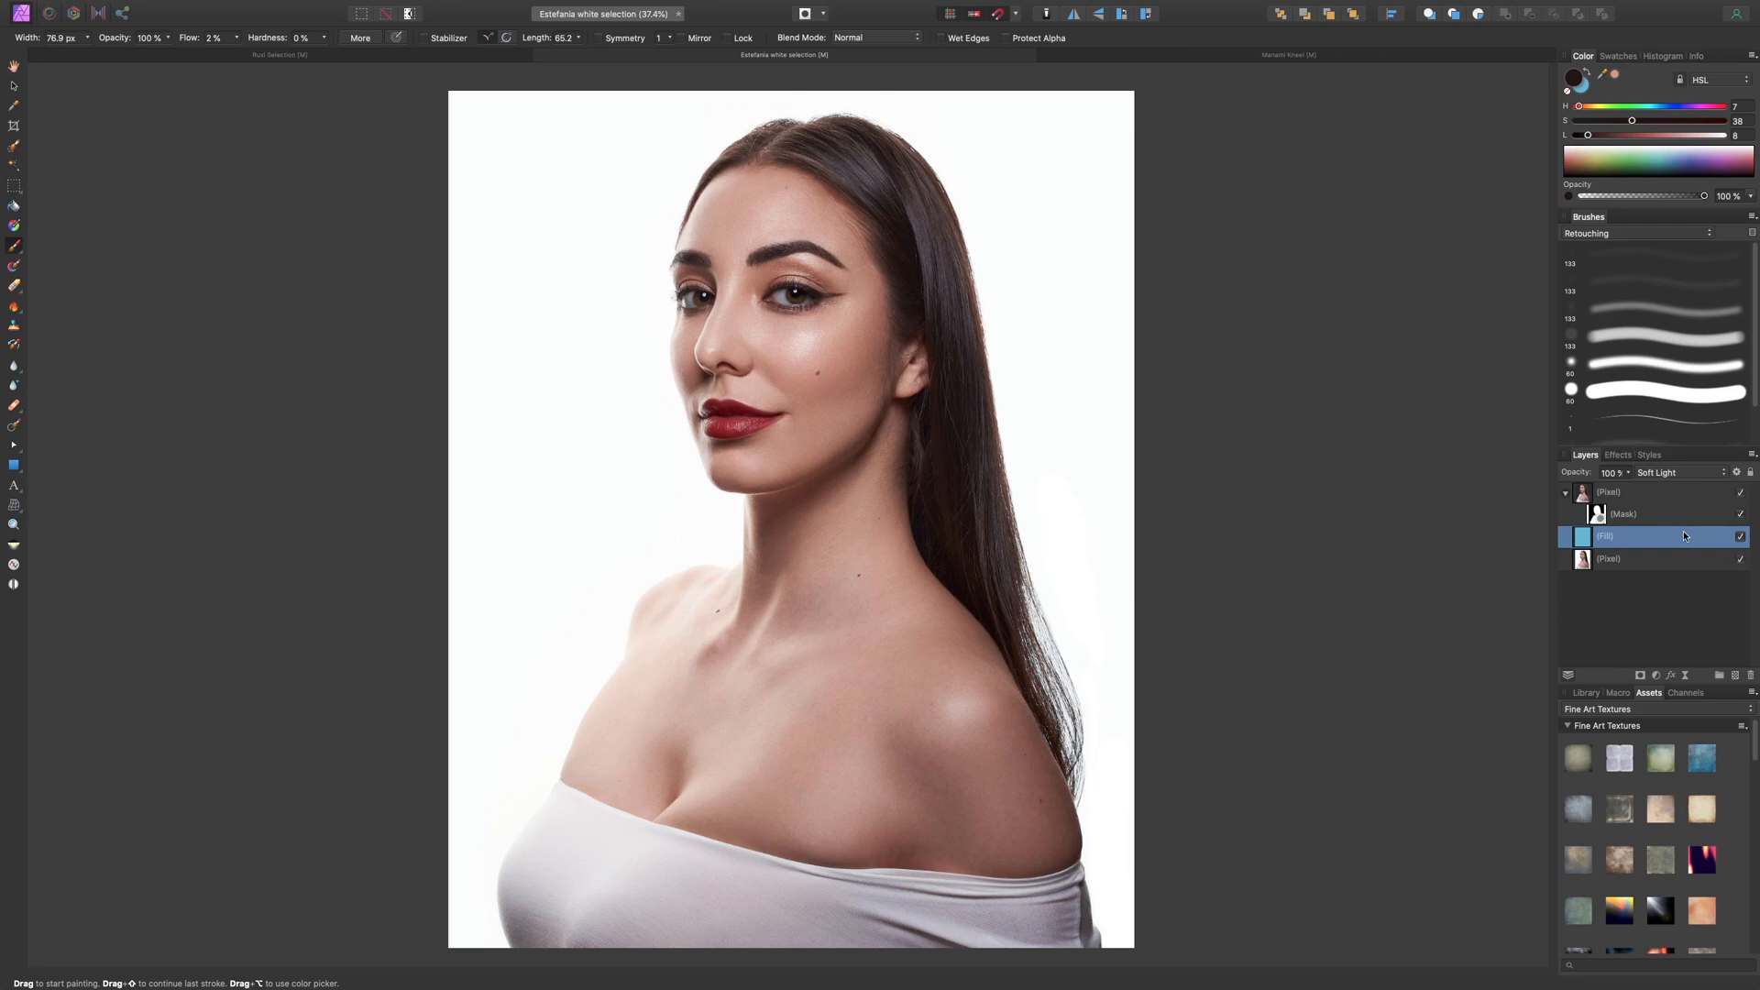
# - Change the fill layer's blend mode to Linear Burn and its colour to purple with hue 273
pyautogui.click(1701, 478)
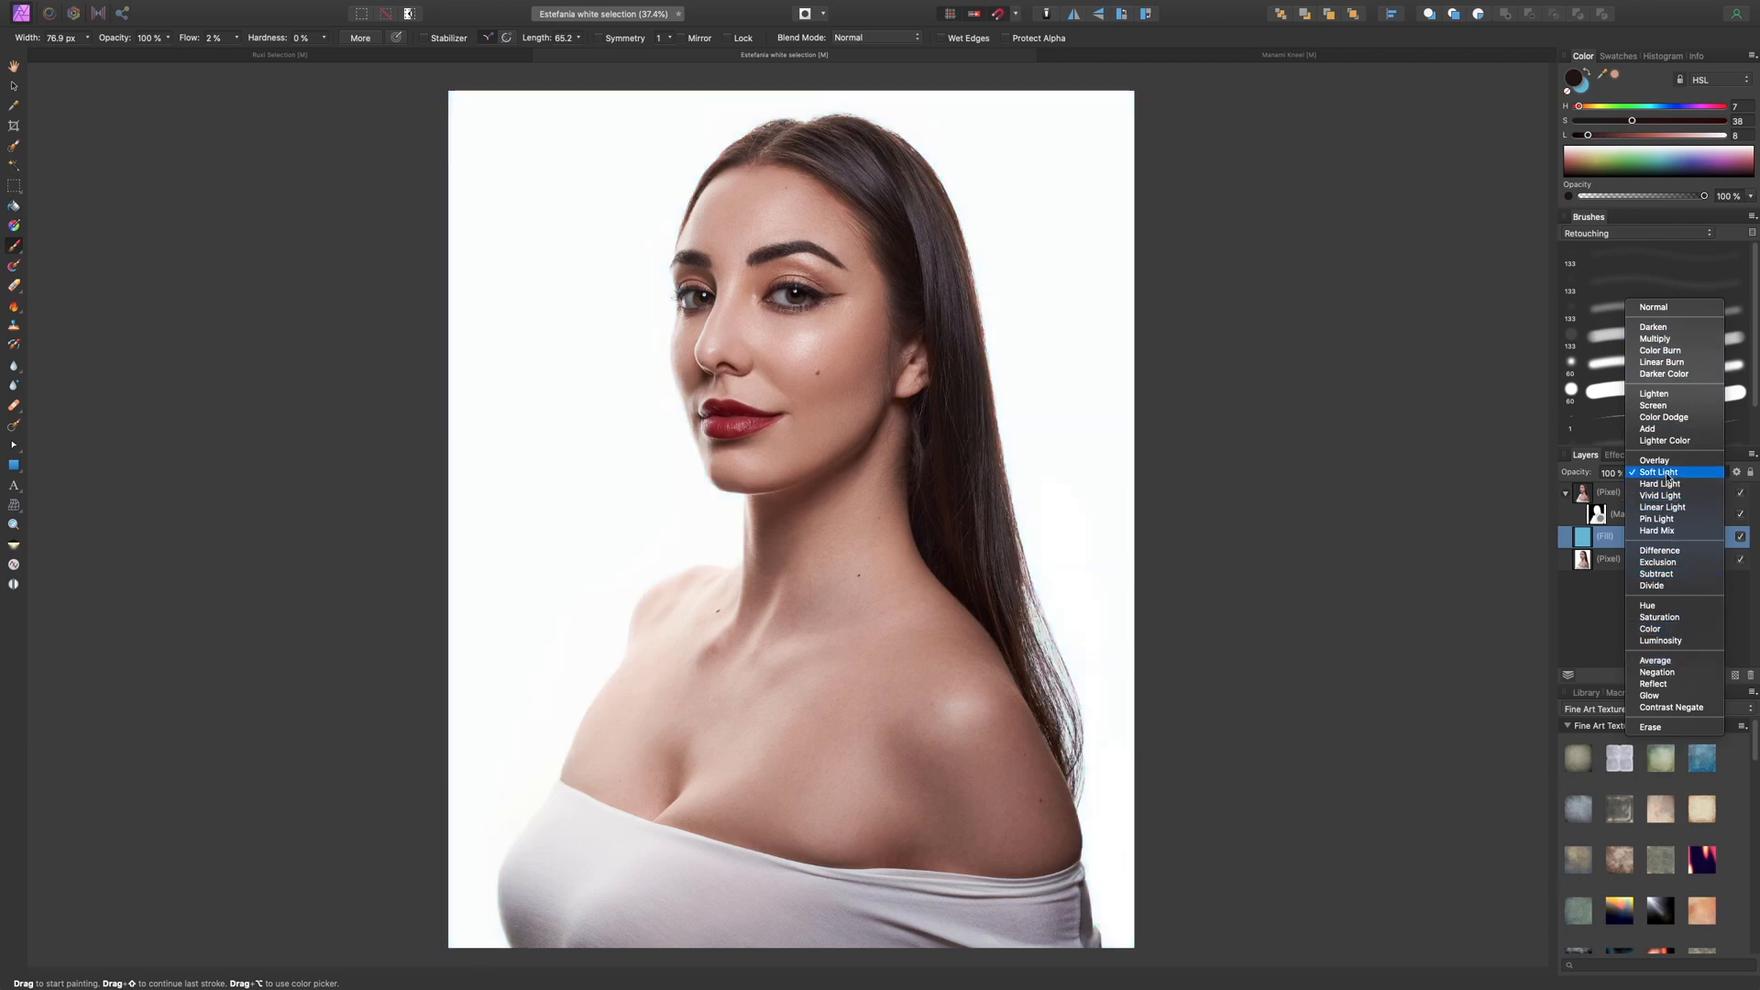
pyautogui.click(1662, 363)
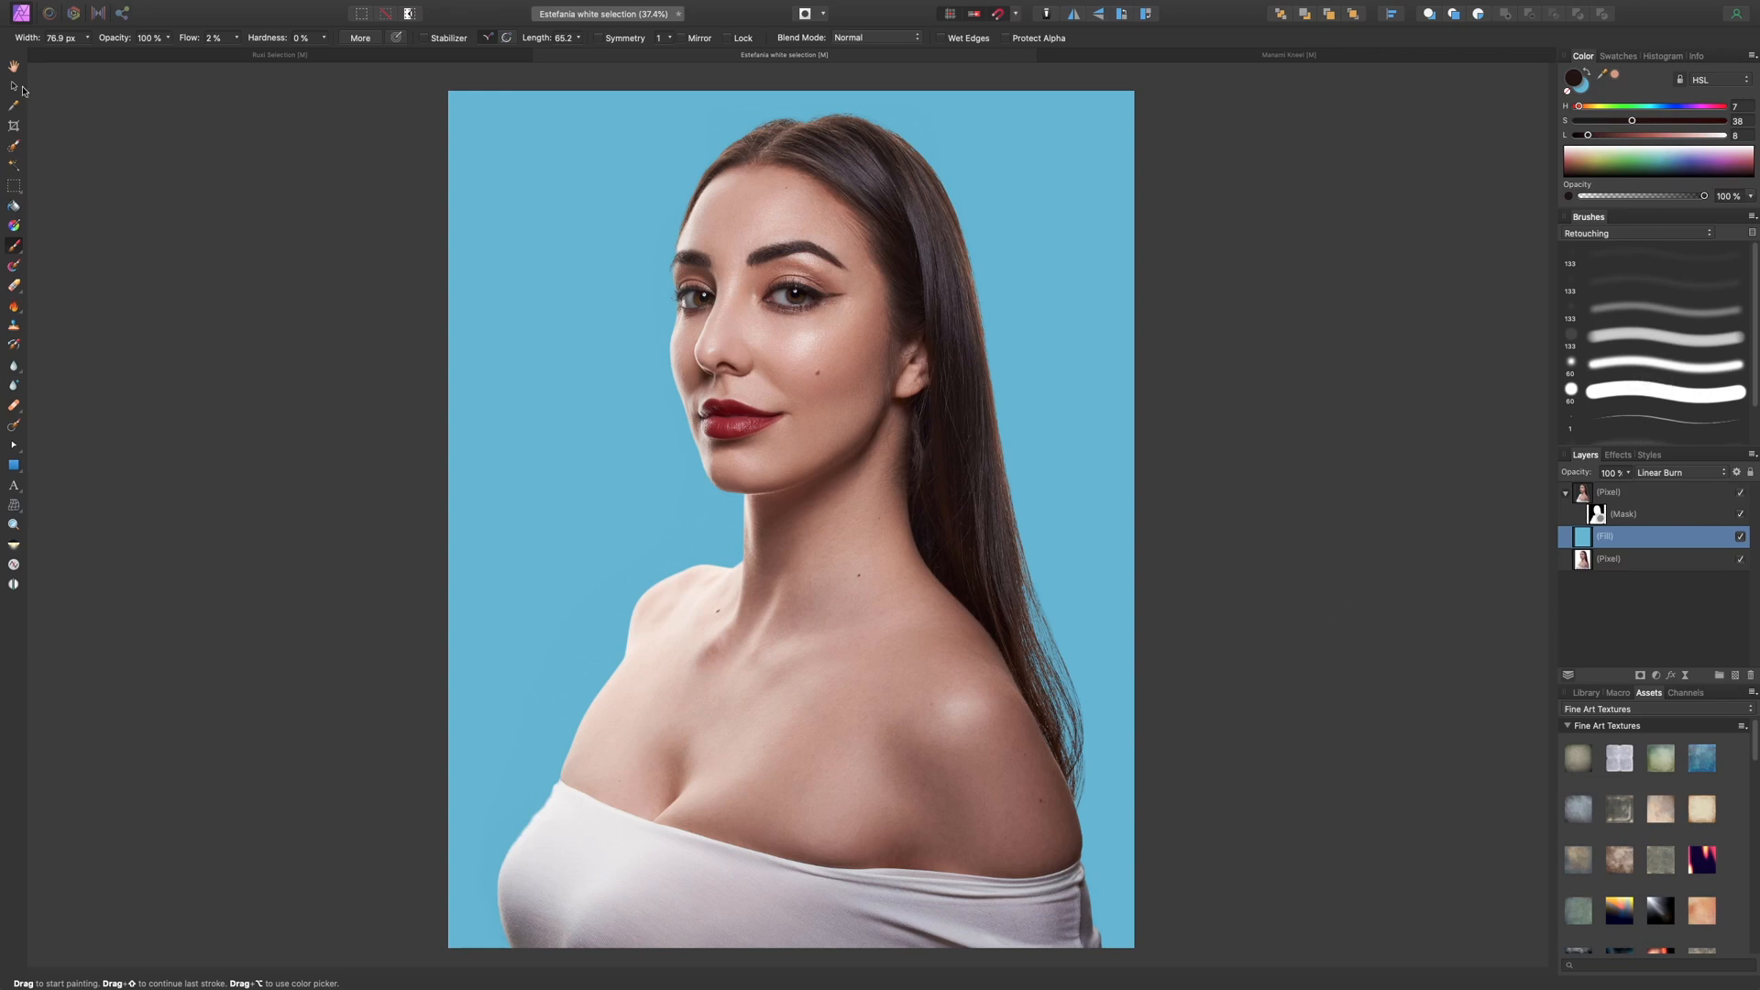
pyautogui.press('v')
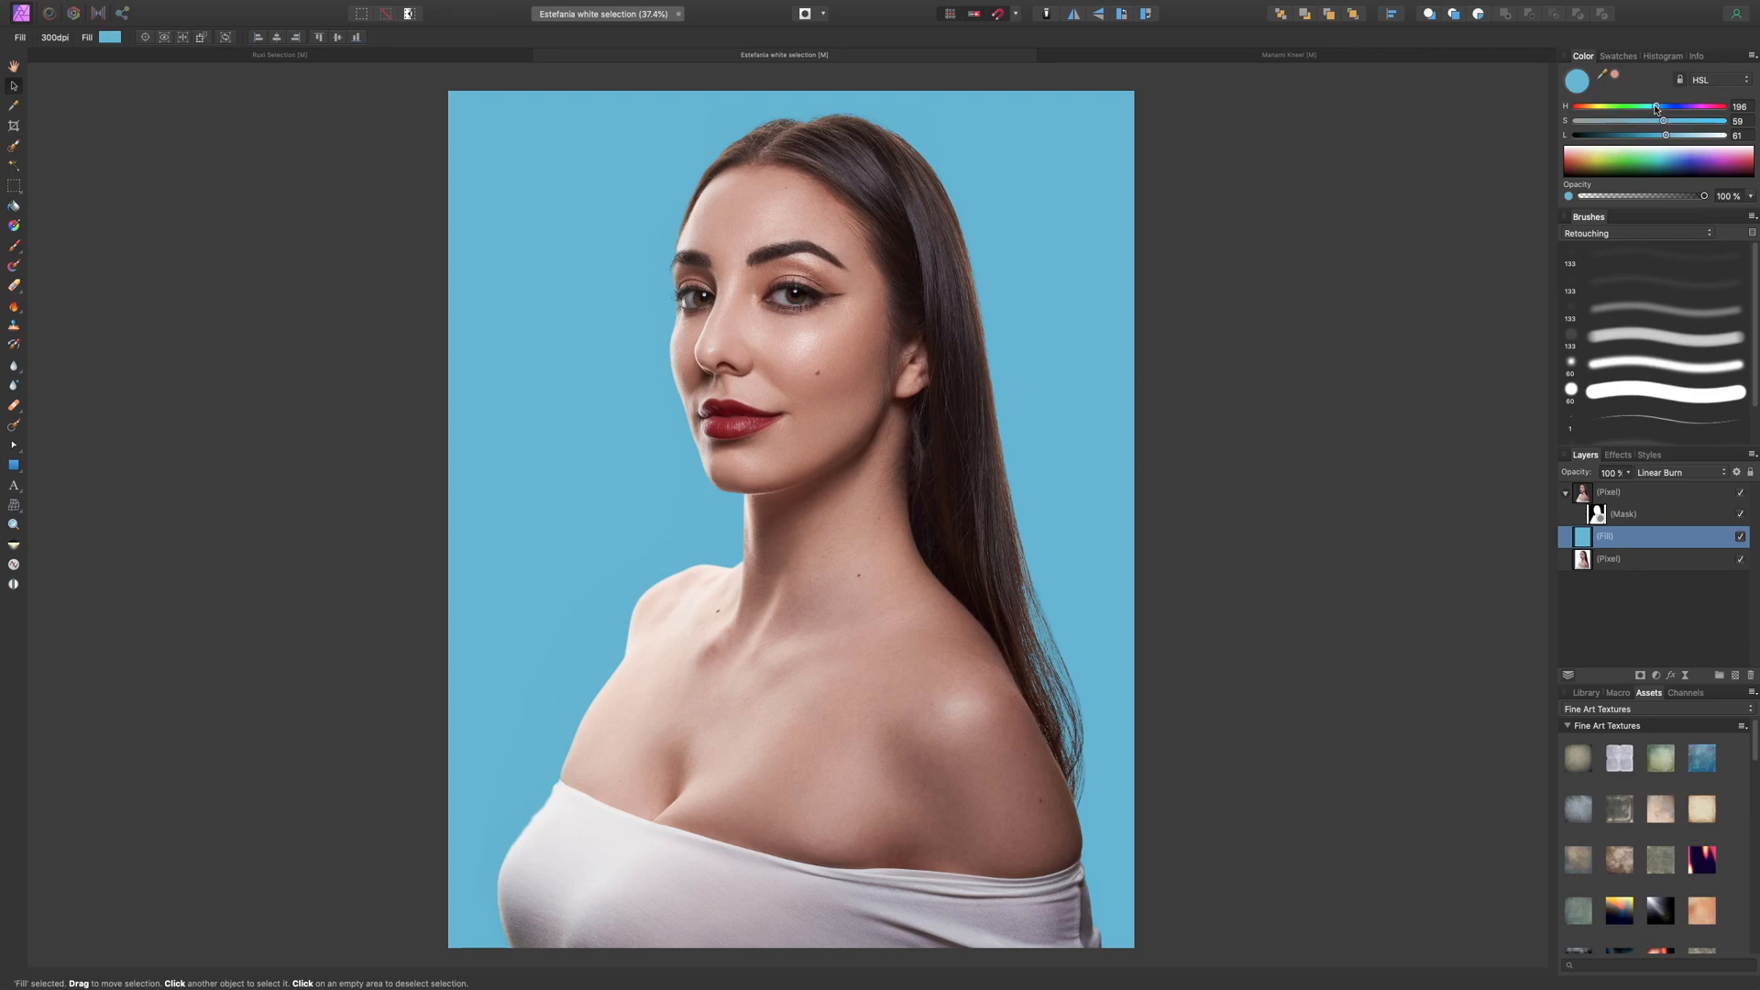
pyautogui.moveTo(1657, 107)
pyautogui.mouseDown()
pyautogui.moveTo(1583, 108)
pyautogui.moveTo(1688, 117)
pyautogui.mouseUp()
# - Examine the fine hair strands beside the shoulder with the purple fill shown and hidden, and show the fill again
pyautogui.scroll(10, 1170, 415)
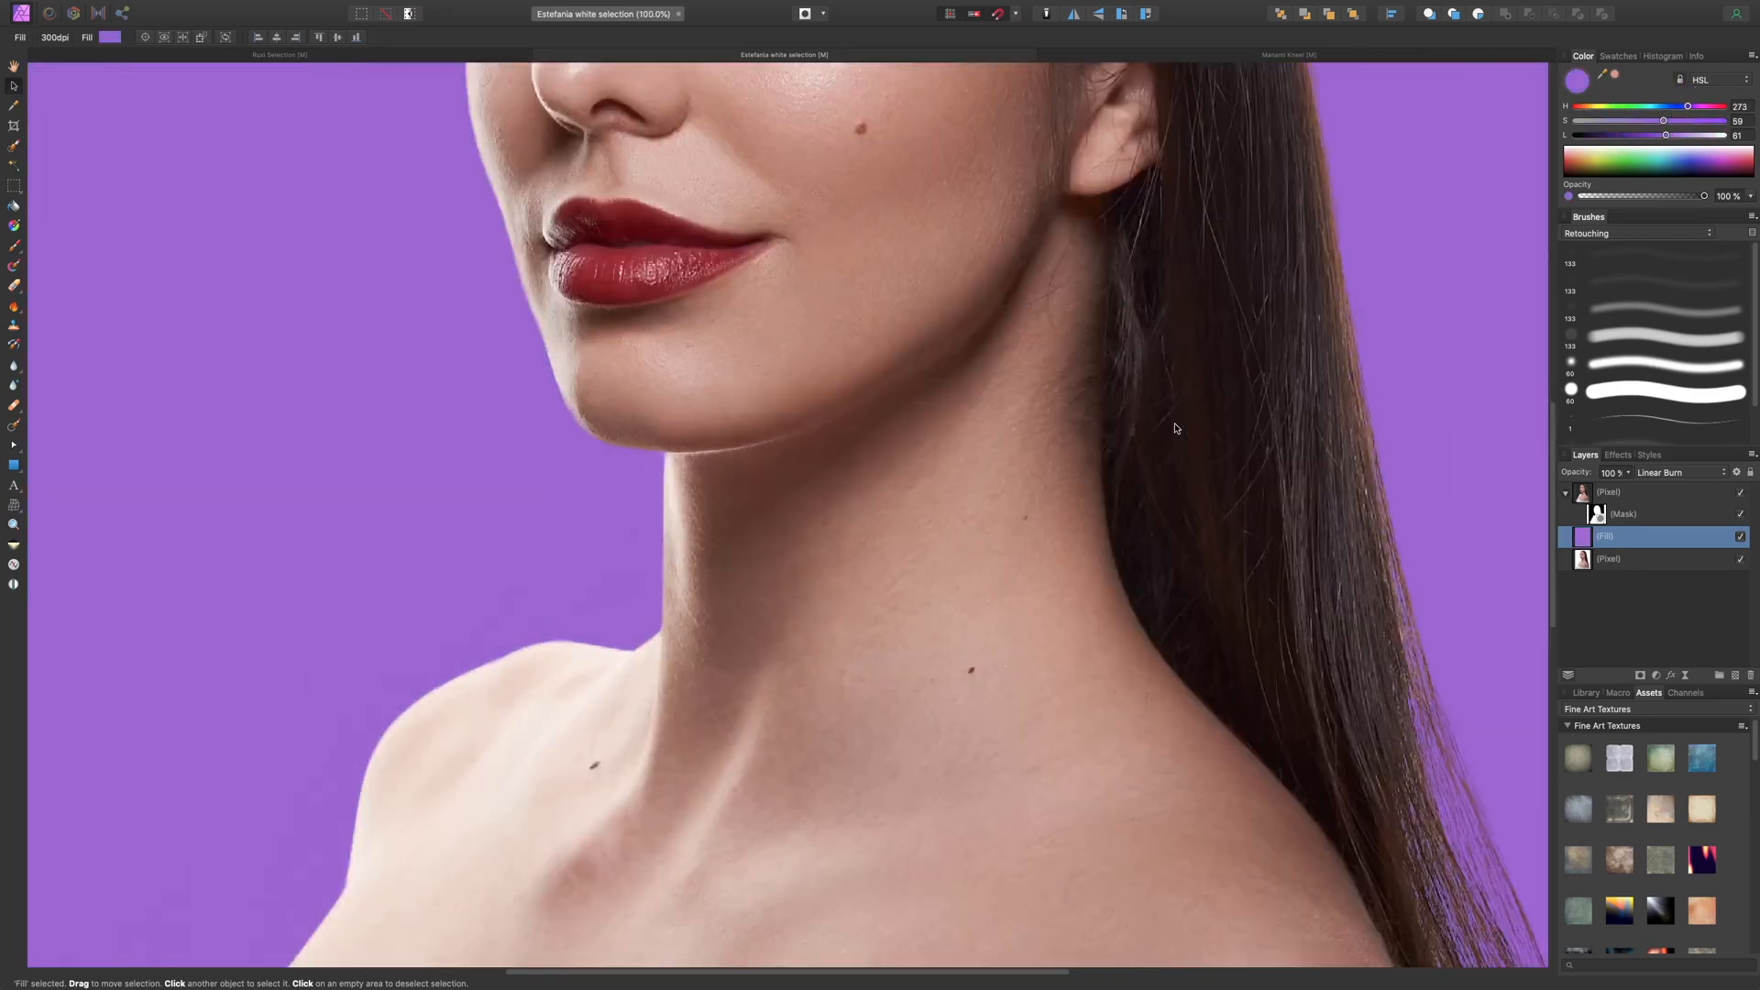
pyautogui.scroll(3, 1153, 414)
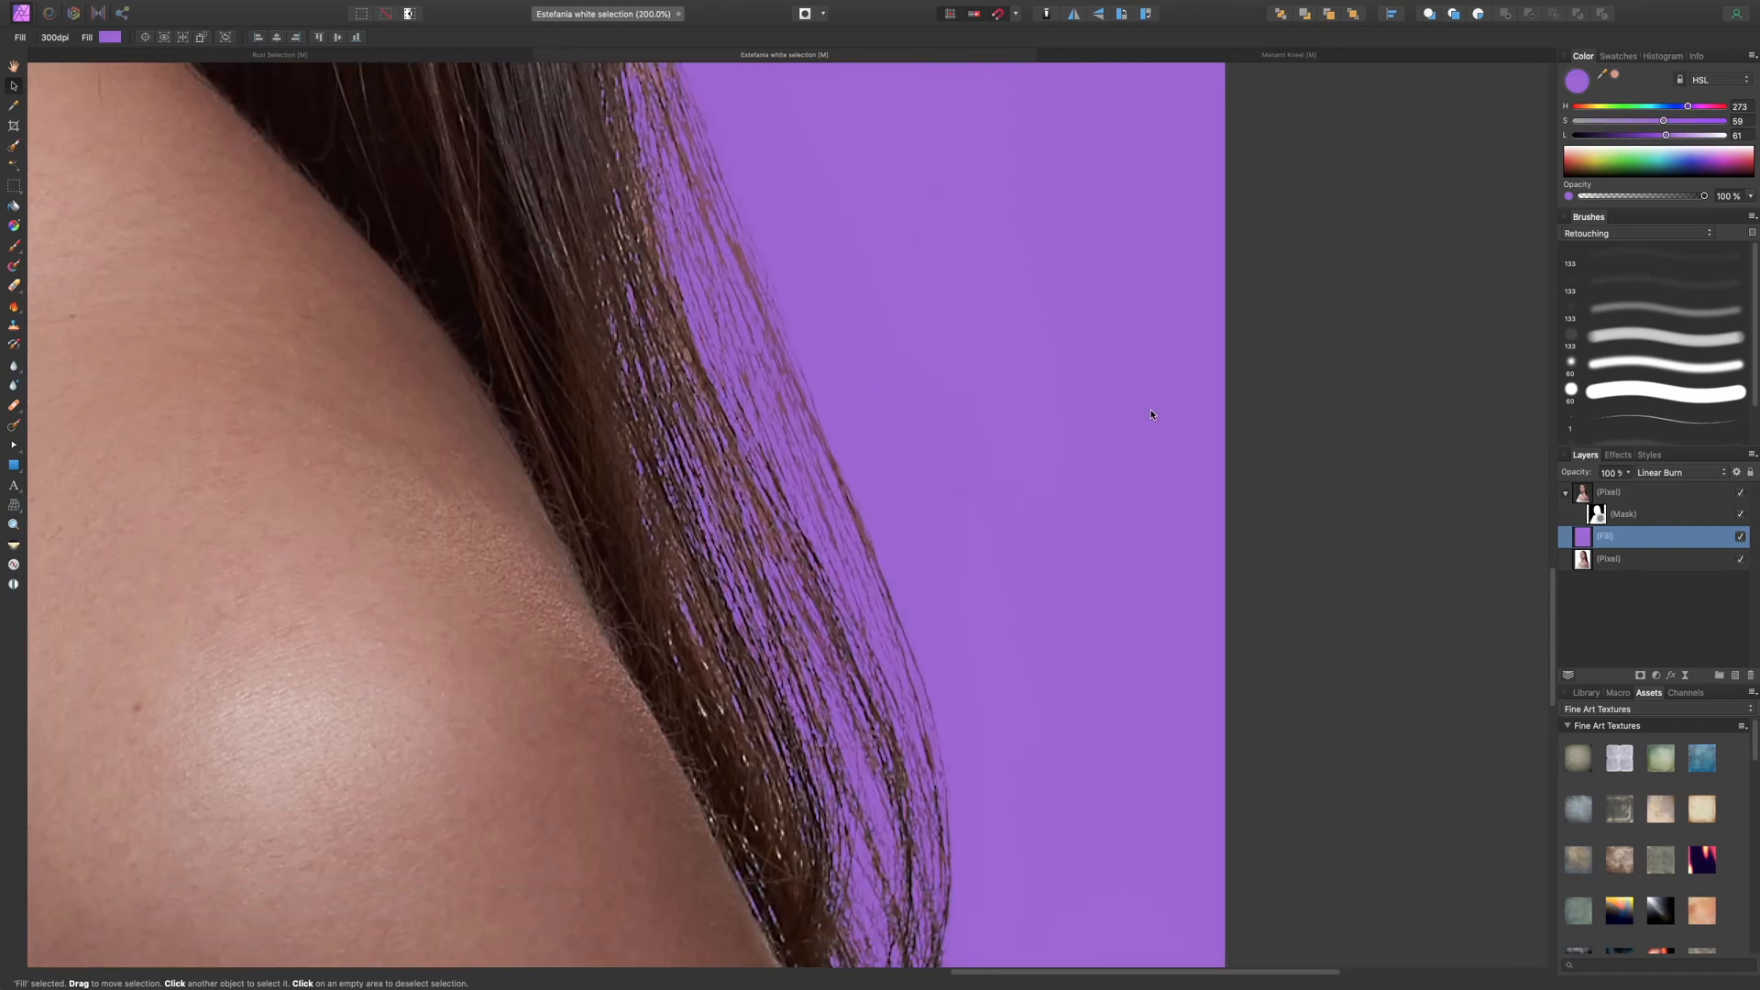
pyautogui.scroll(-2, 1153, 413)
pyautogui.scroll(-2, 1152, 414)
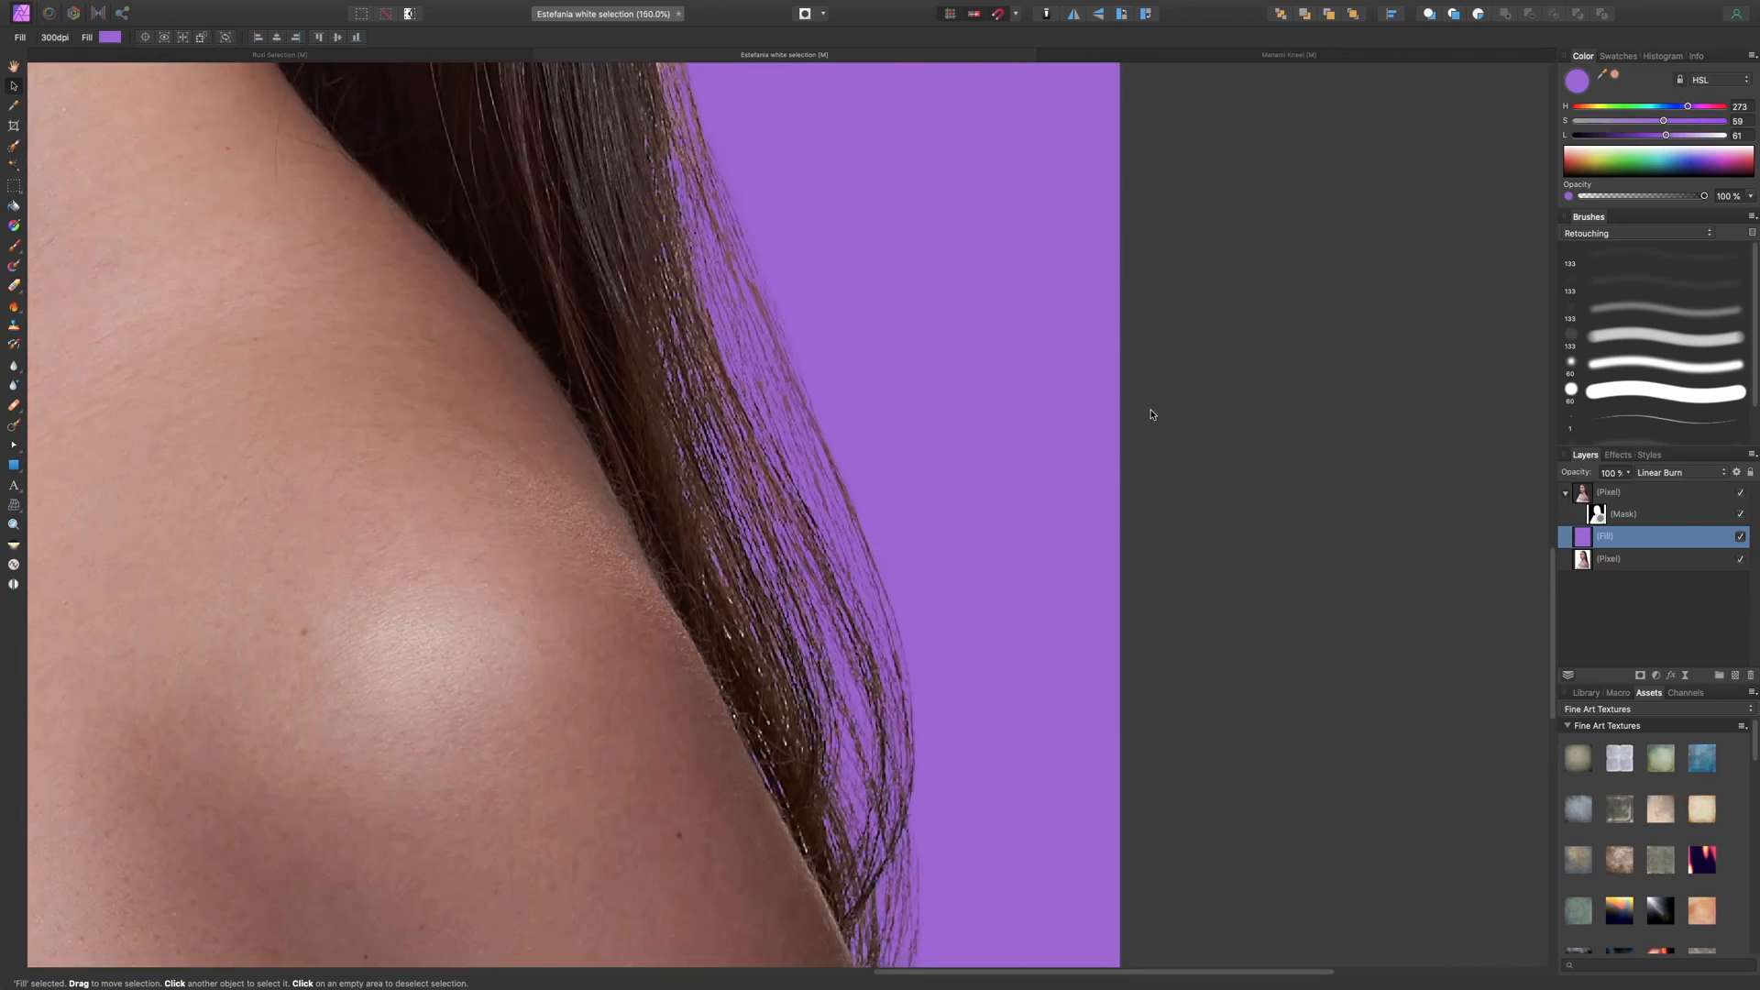
pyautogui.click(1740, 536)
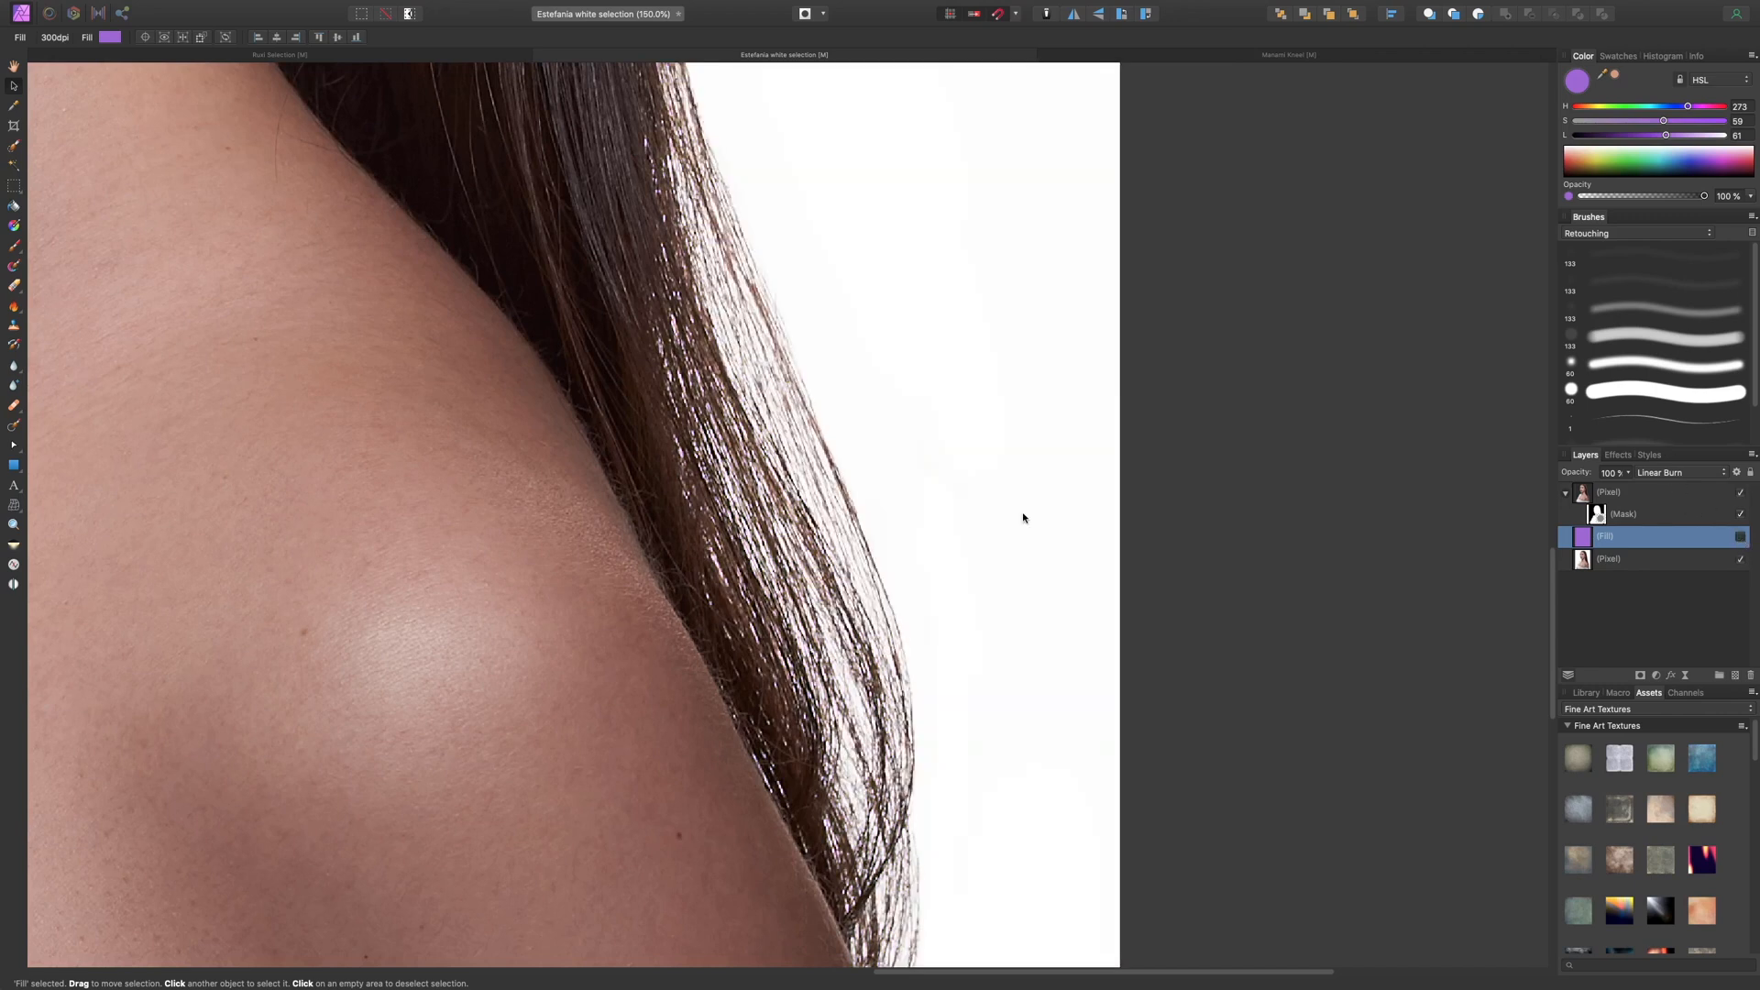
pyautogui.press('super+0')
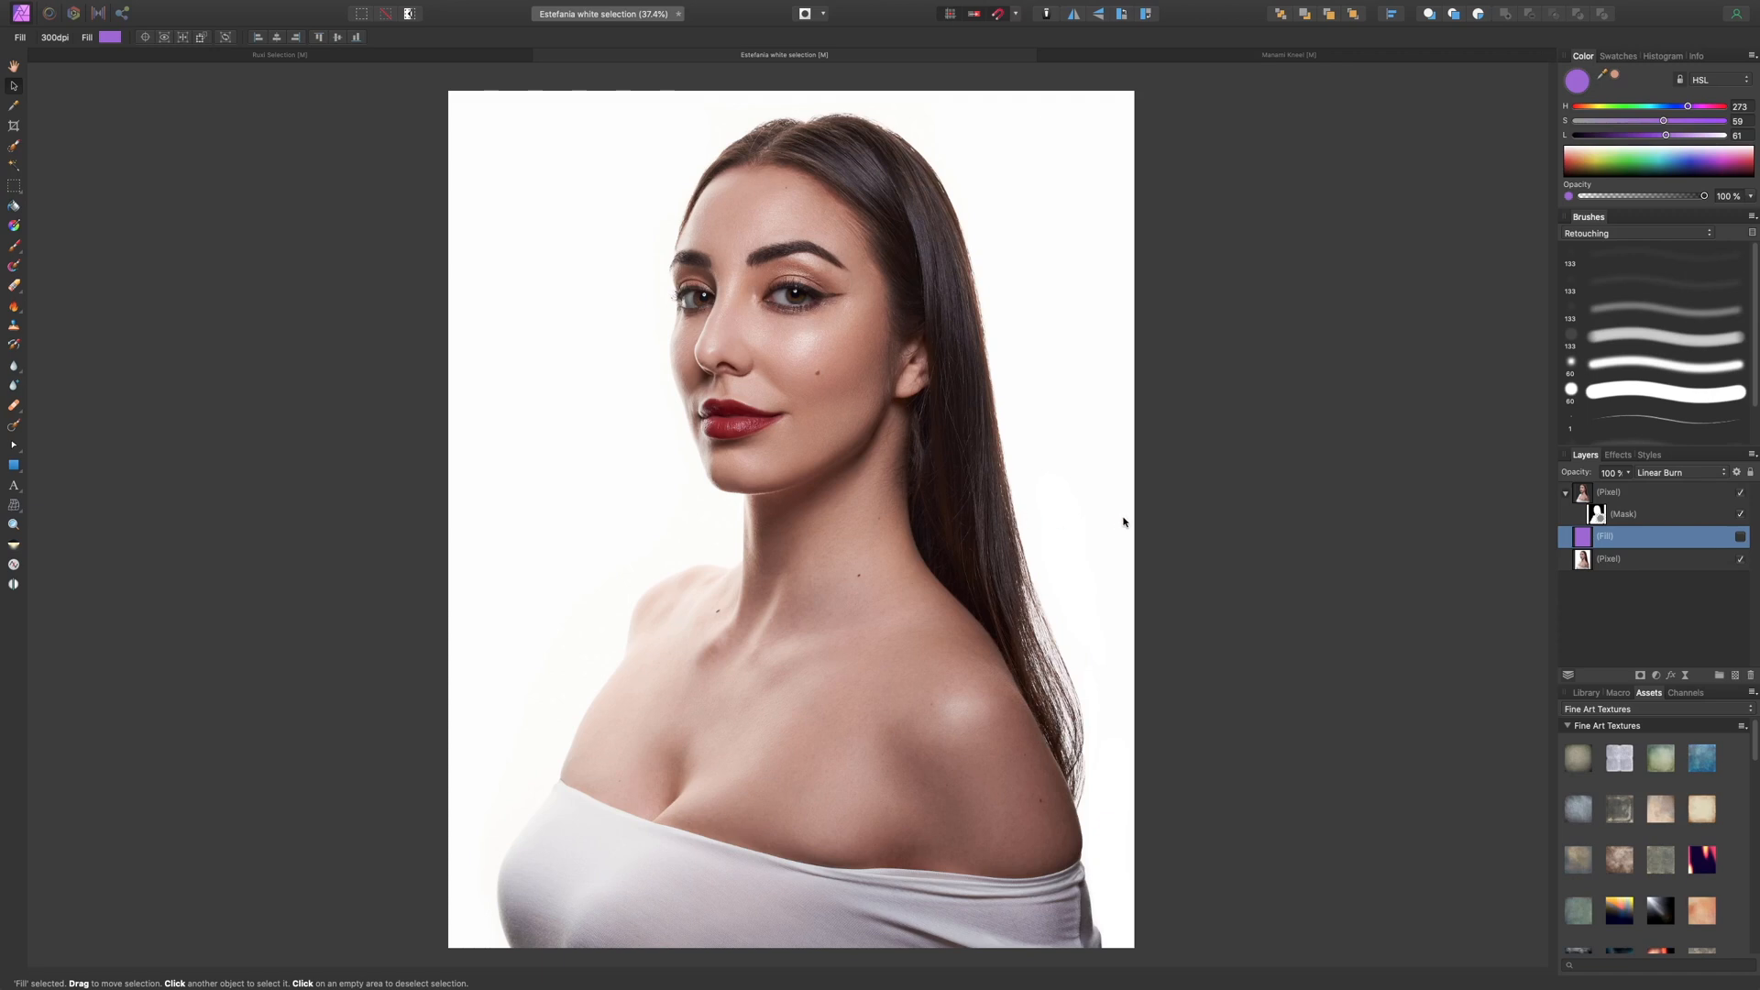
pyautogui.scroll(6, 1124, 521)
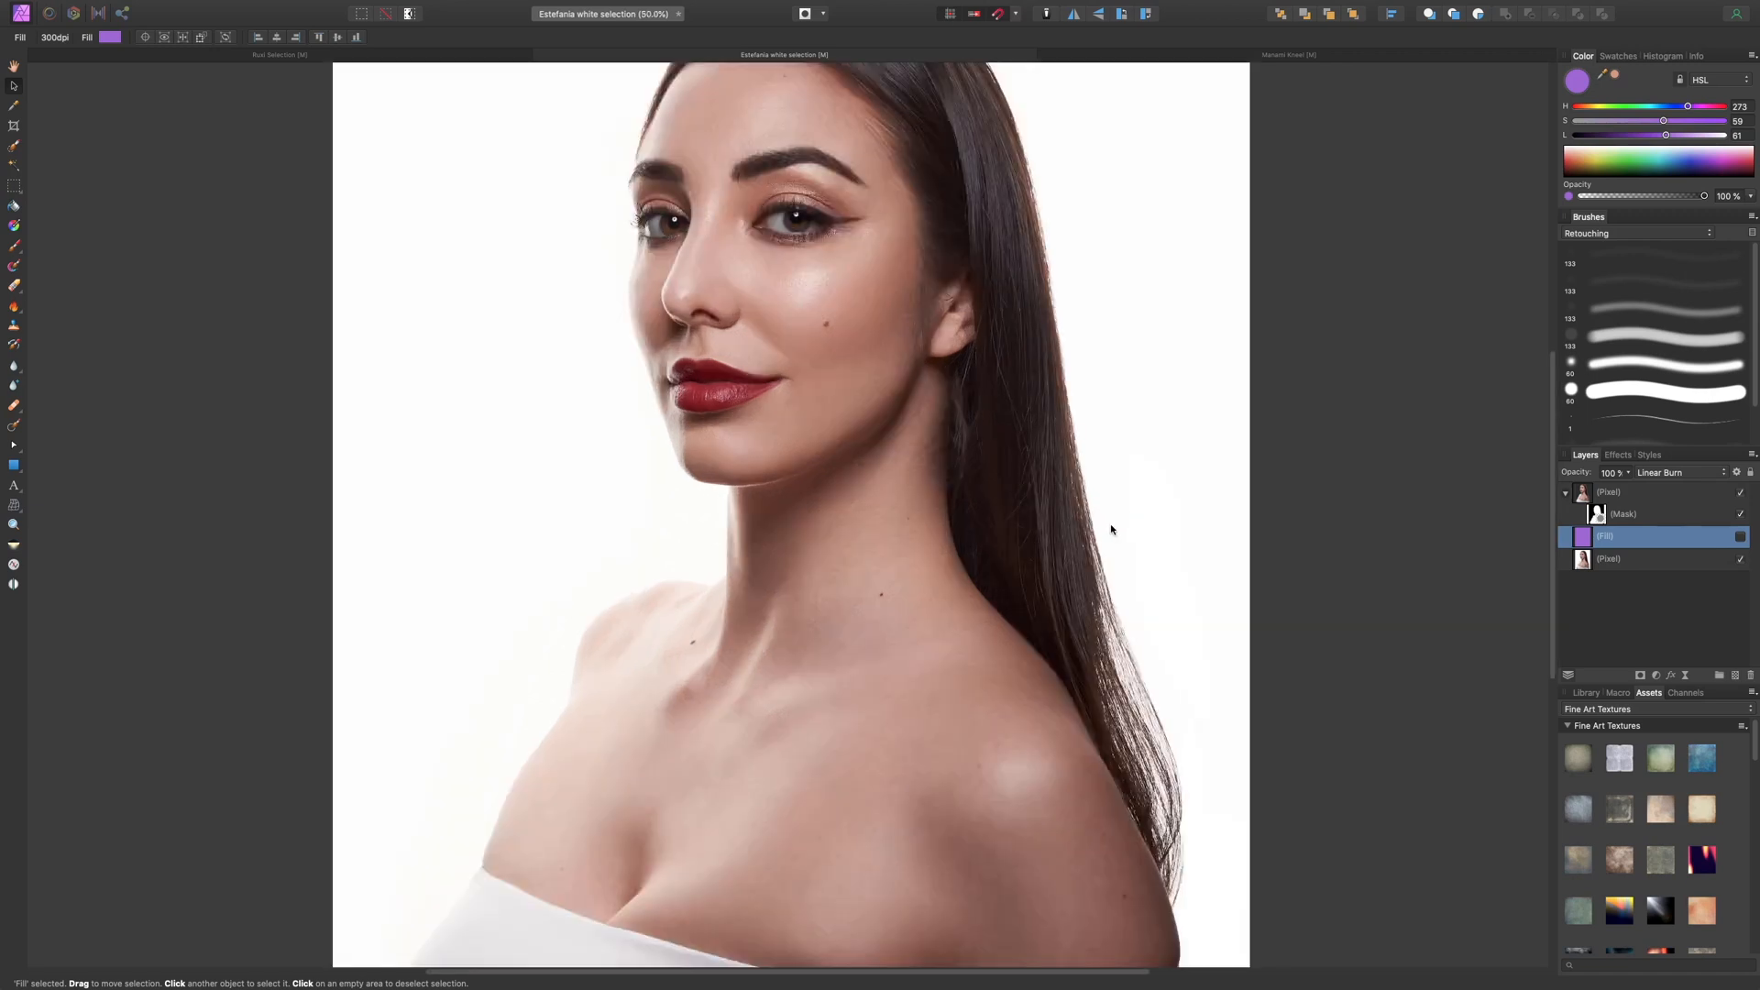
pyautogui.hscroll(5, 1102, 529)
pyautogui.scroll(-2, 1102, 529)
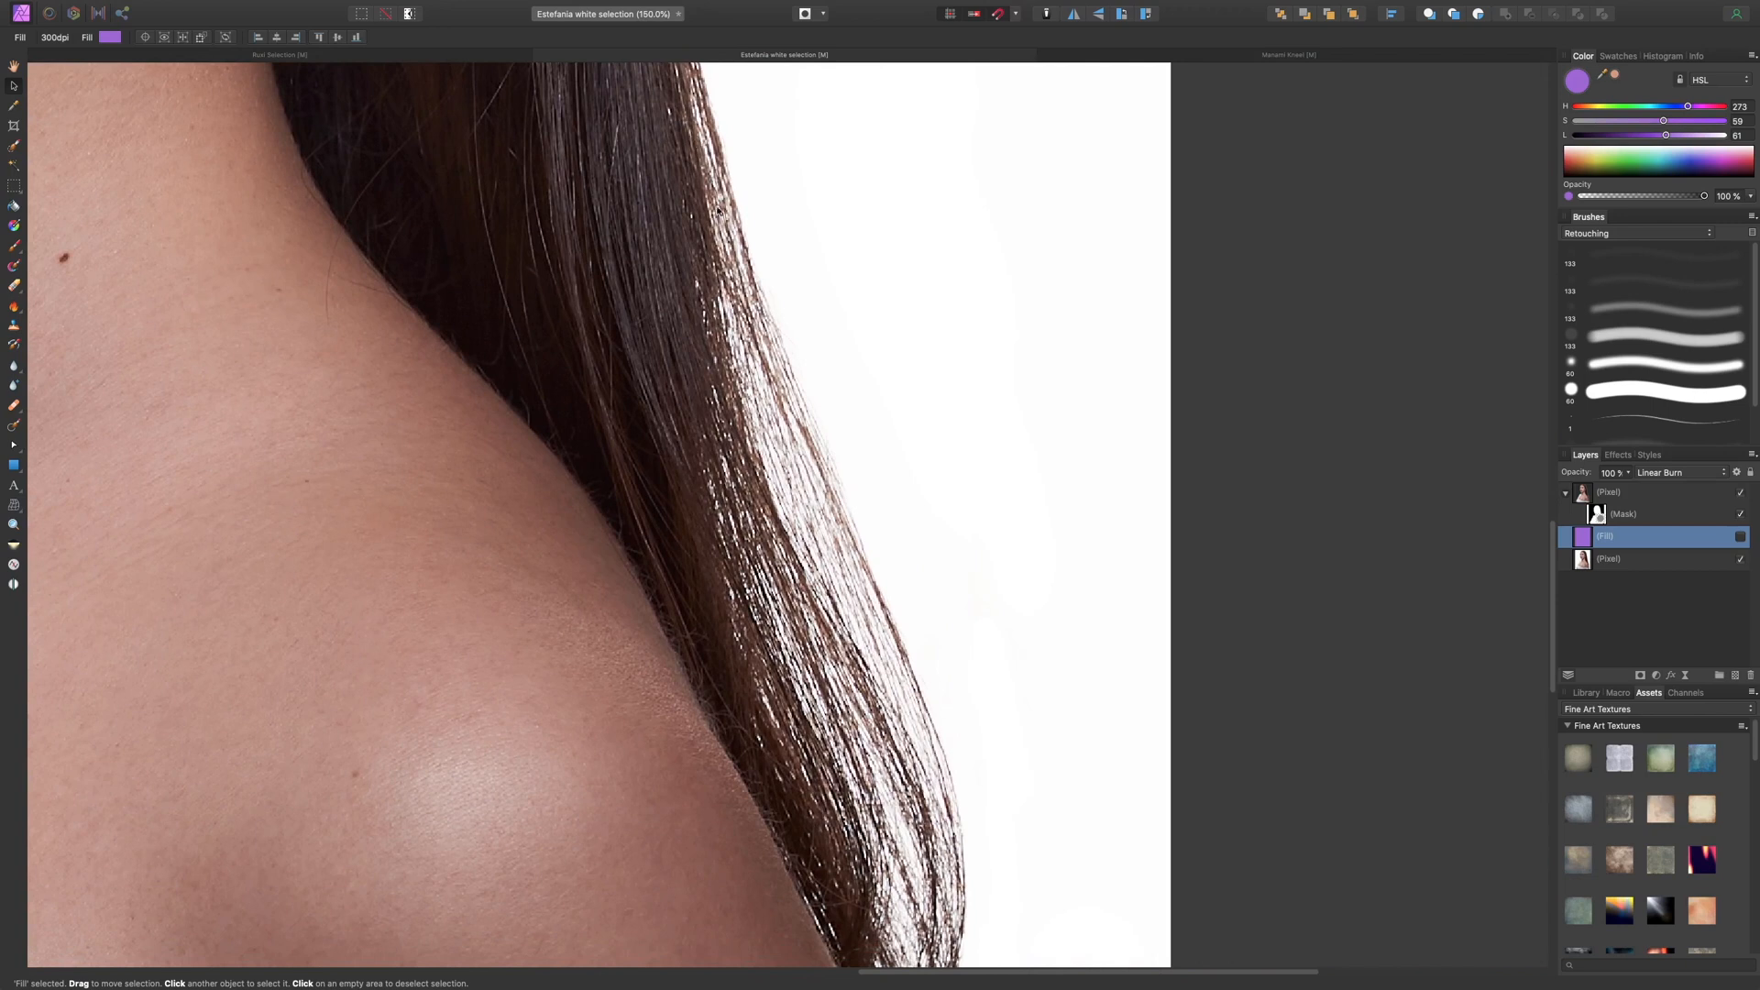
pyautogui.hotkey('ctrl', '0')
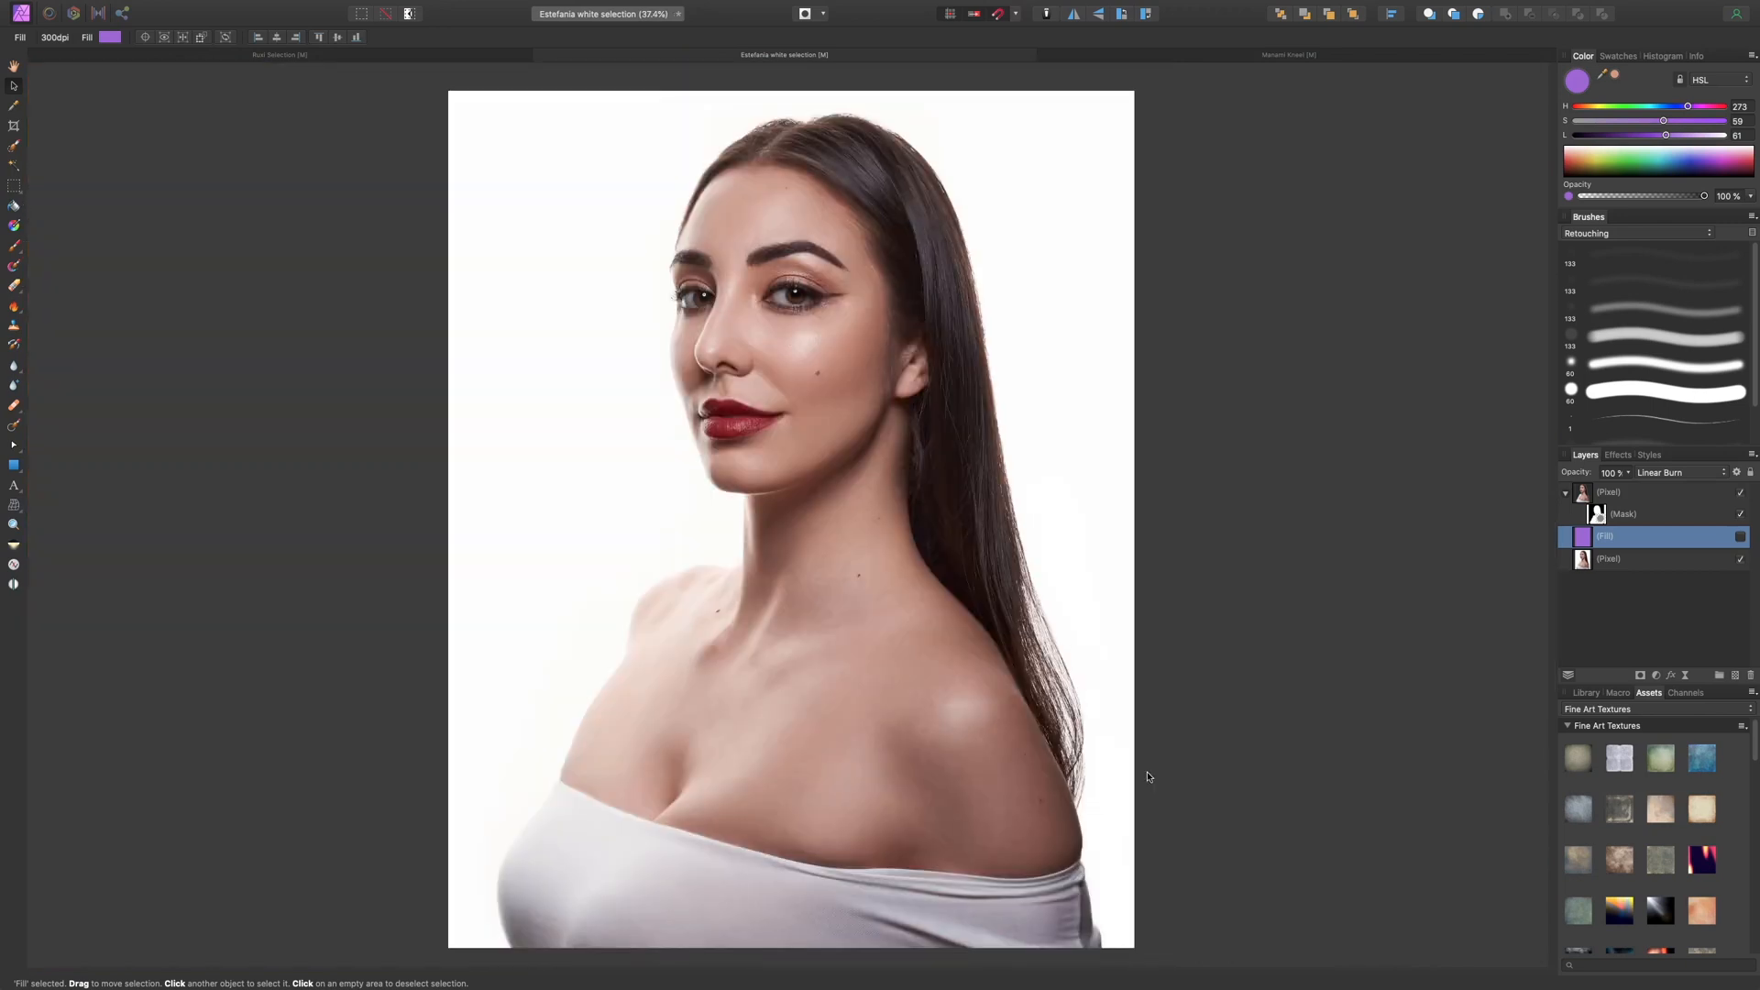
pyautogui.click(1741, 537)
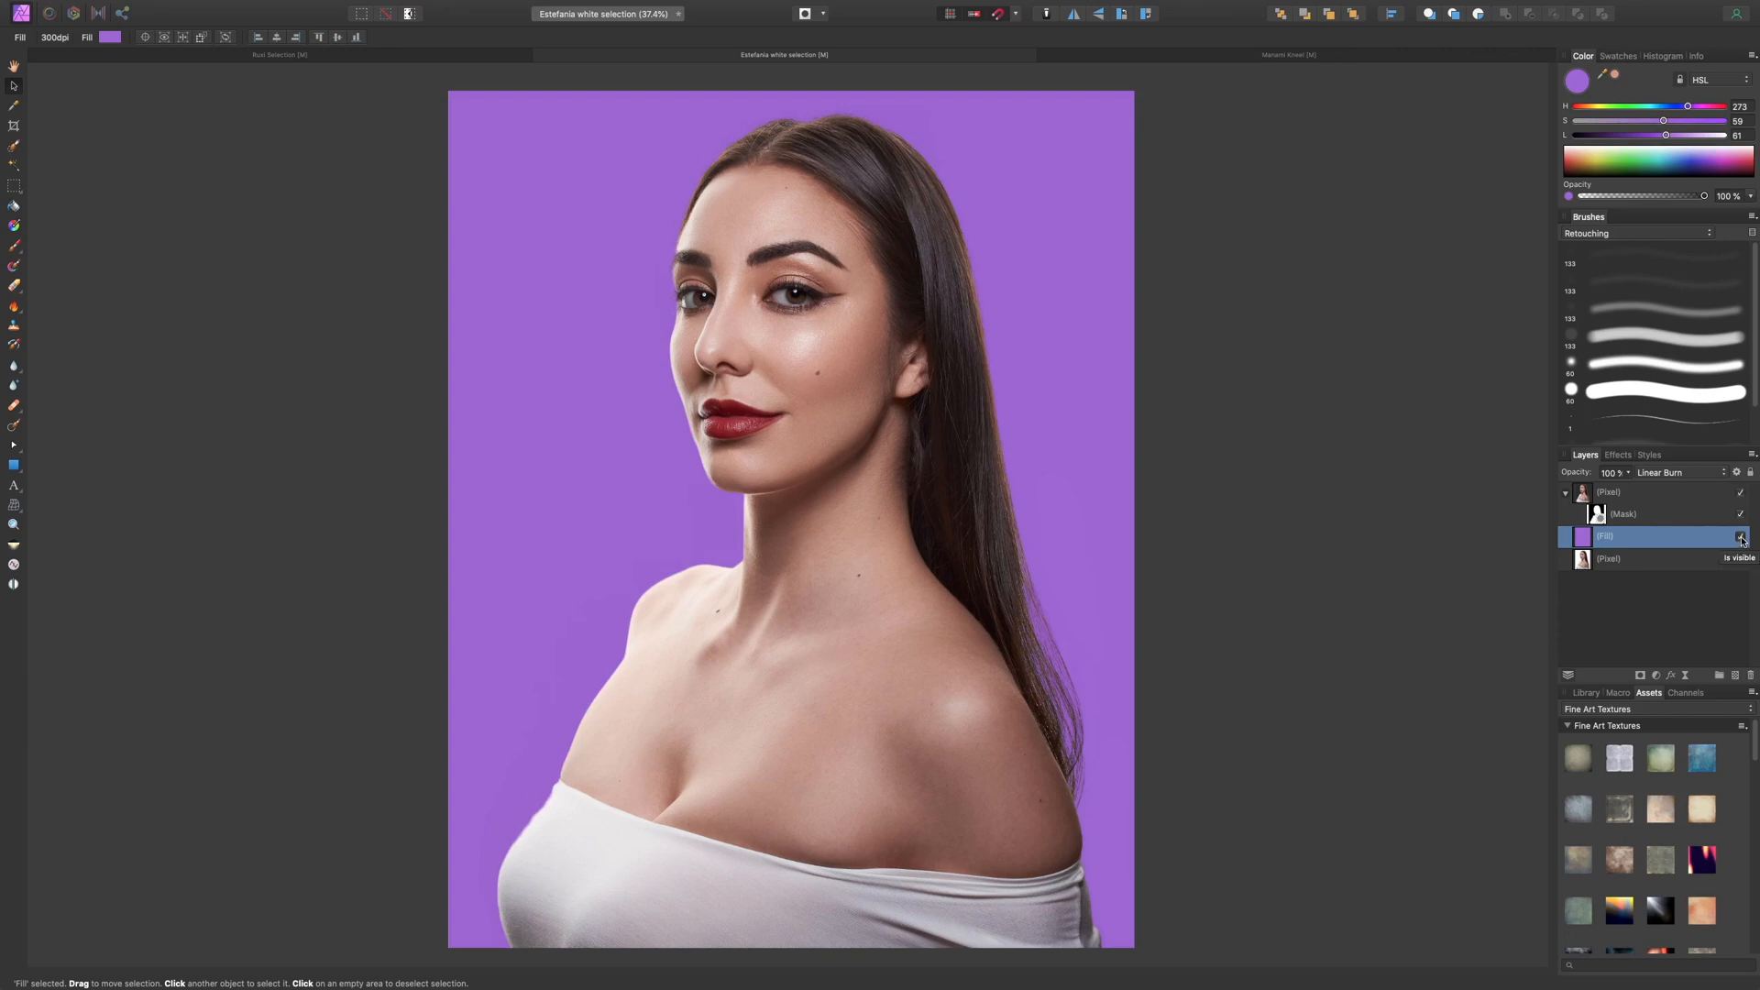
# - Set the fill layer's blend mode to Subtract and its colour to hue 7, saturation 84 and lightness 30
pyautogui.click(1703, 473)
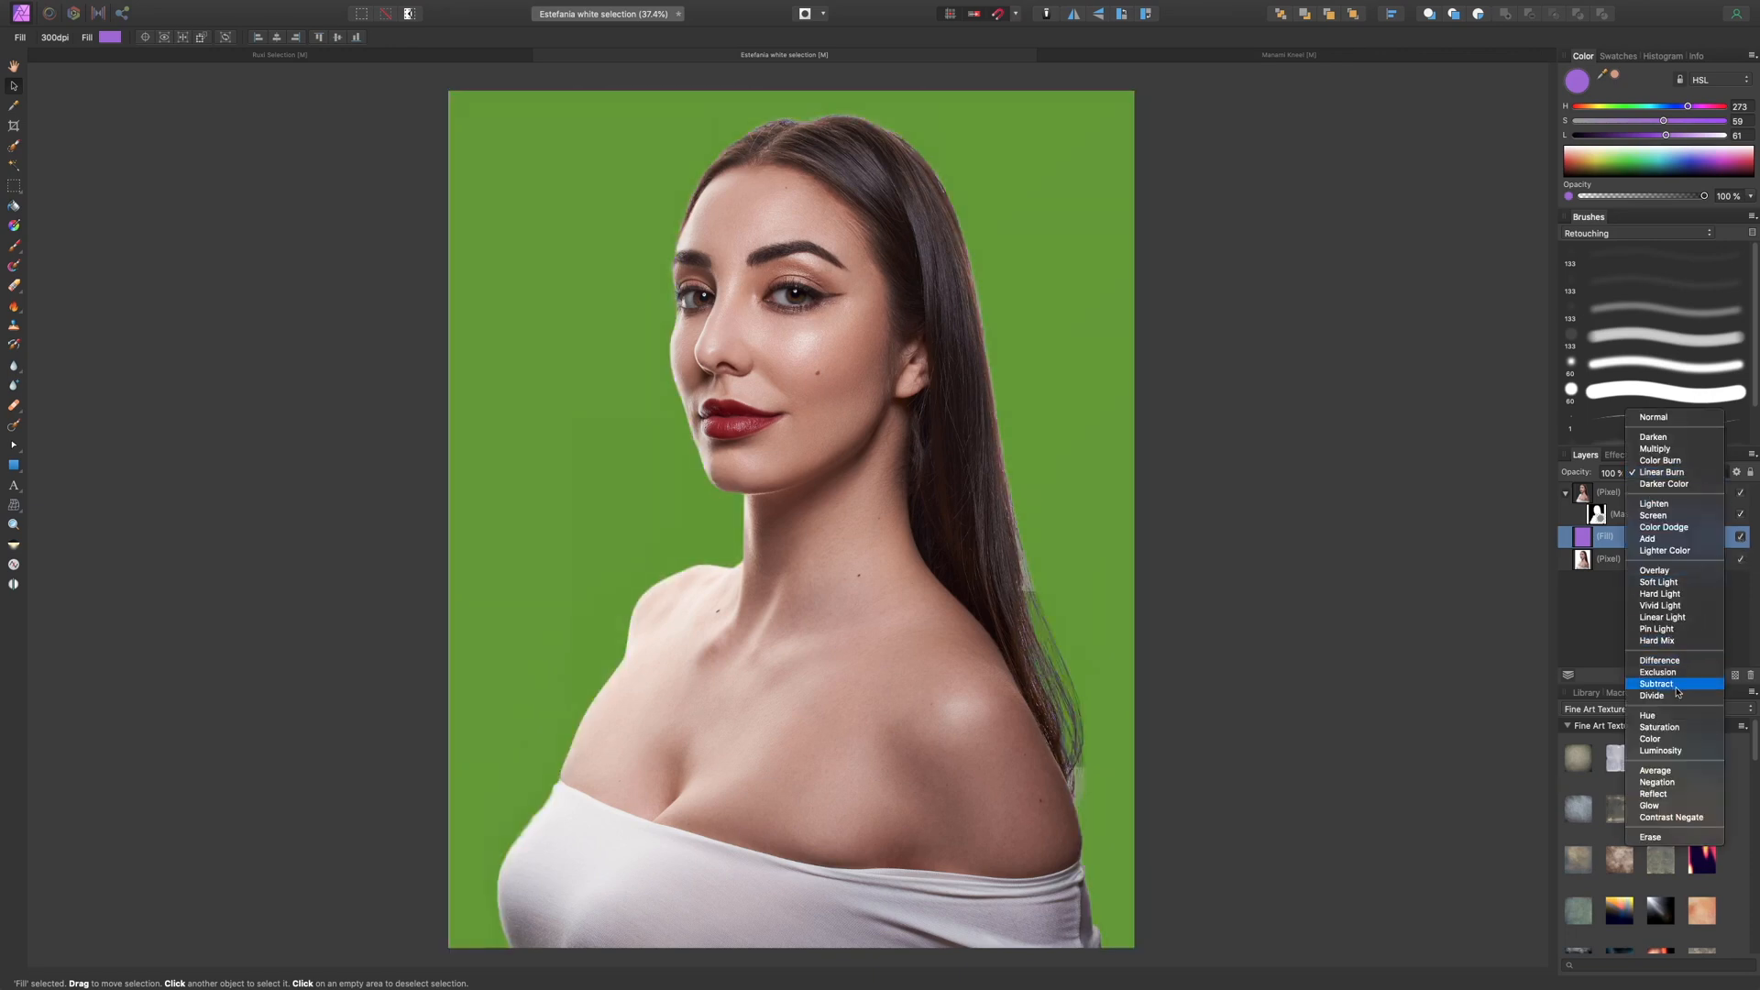
pyautogui.click(1679, 691)
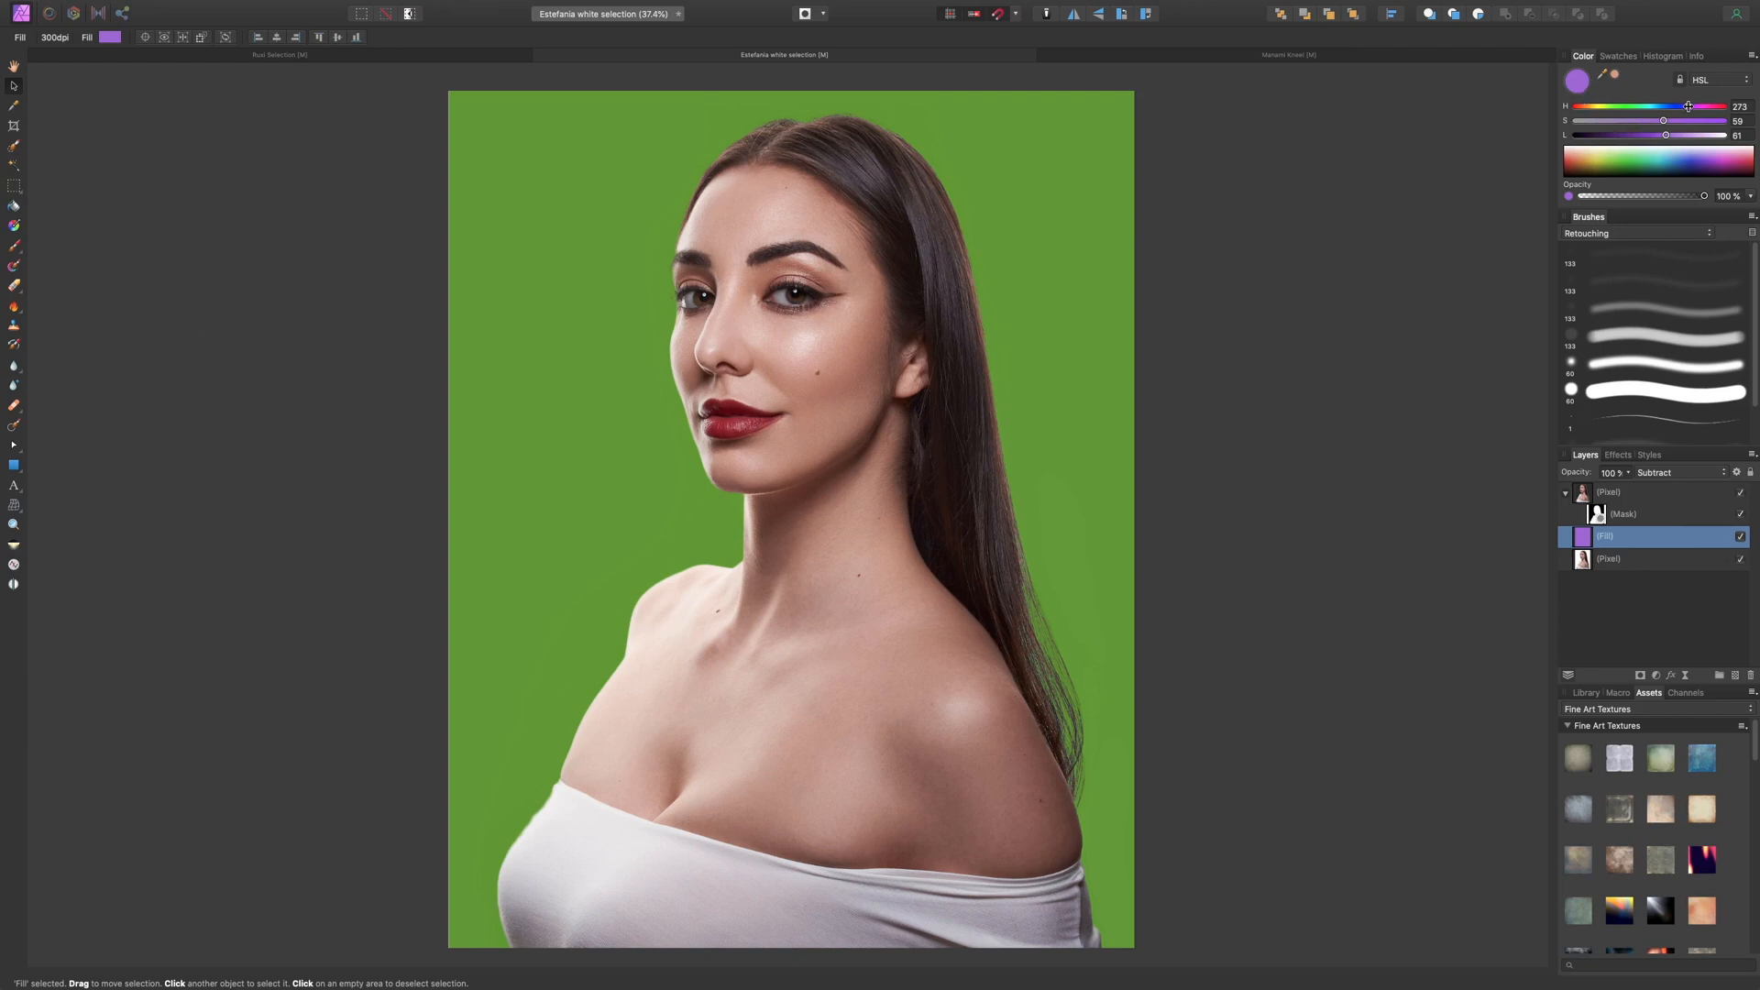
pyautogui.moveTo(1687, 106)
pyautogui.mouseDown()
pyautogui.moveTo(1574, 110)
pyautogui.moveTo(1667, 132)
pyautogui.moveTo(1629, 143)
pyautogui.moveTo(1718, 150)
pyautogui.moveTo(1609, 157)
pyautogui.moveTo(1701, 121)
pyautogui.mouseUp()
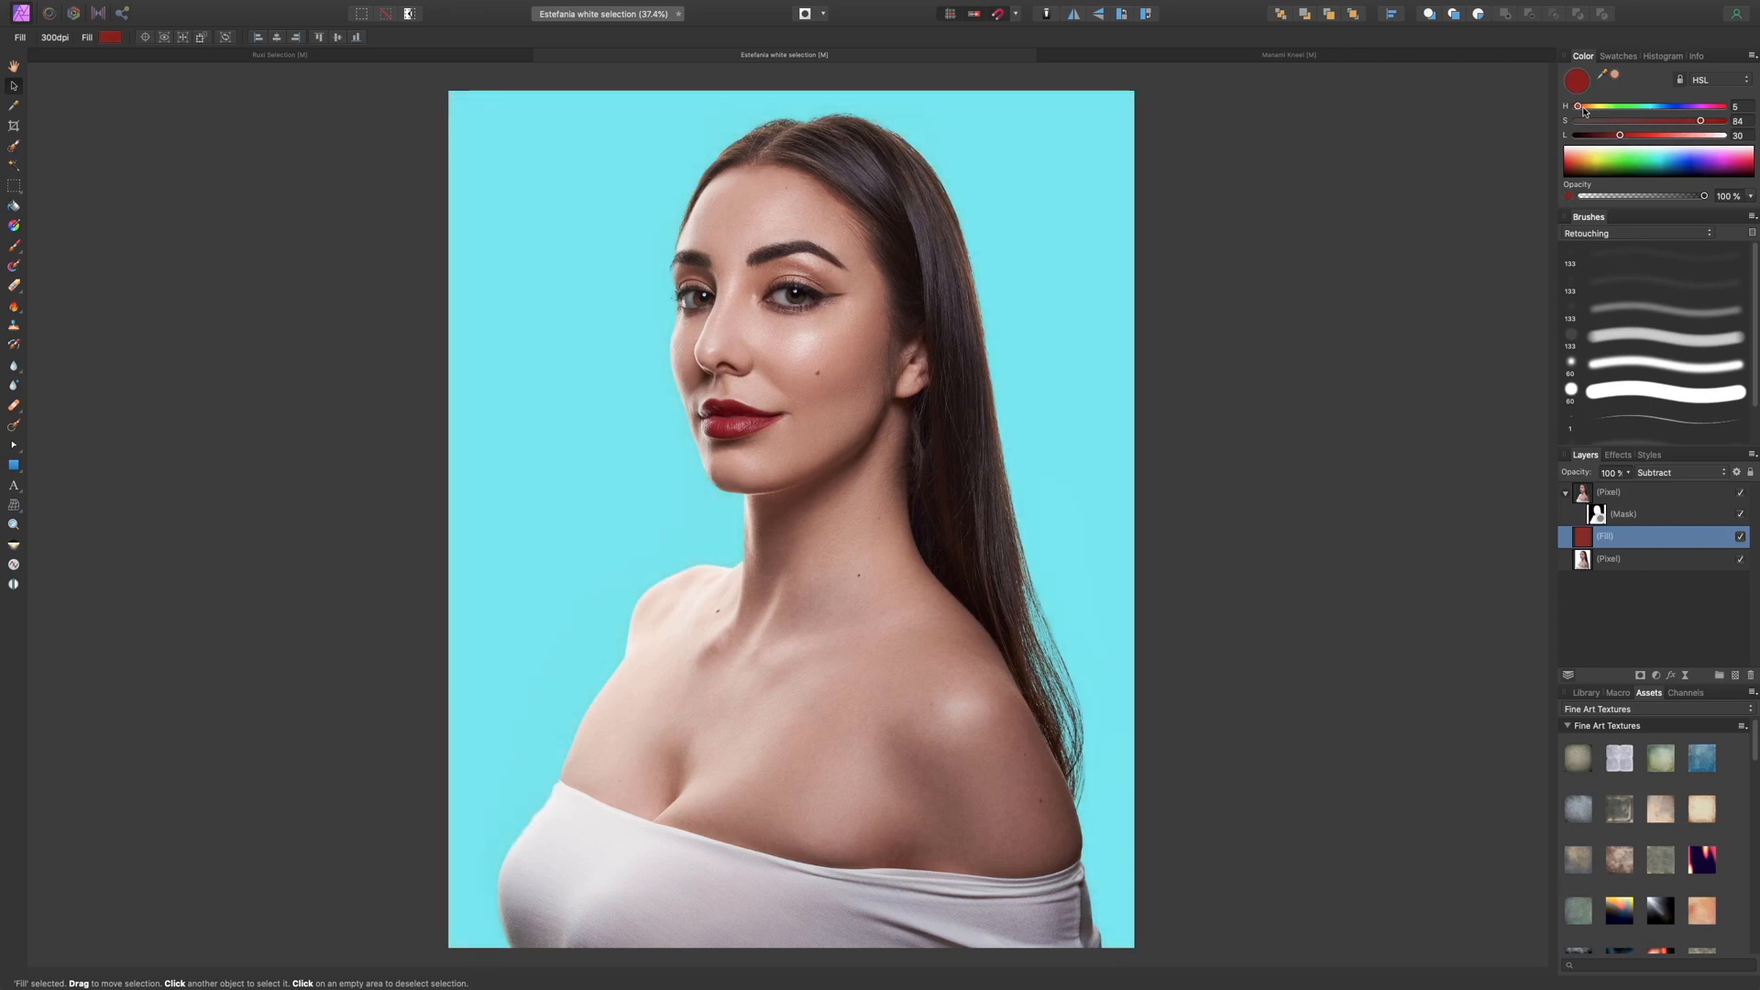
pyautogui.moveTo(1578, 107); pyautogui.dragTo(1580, 111)
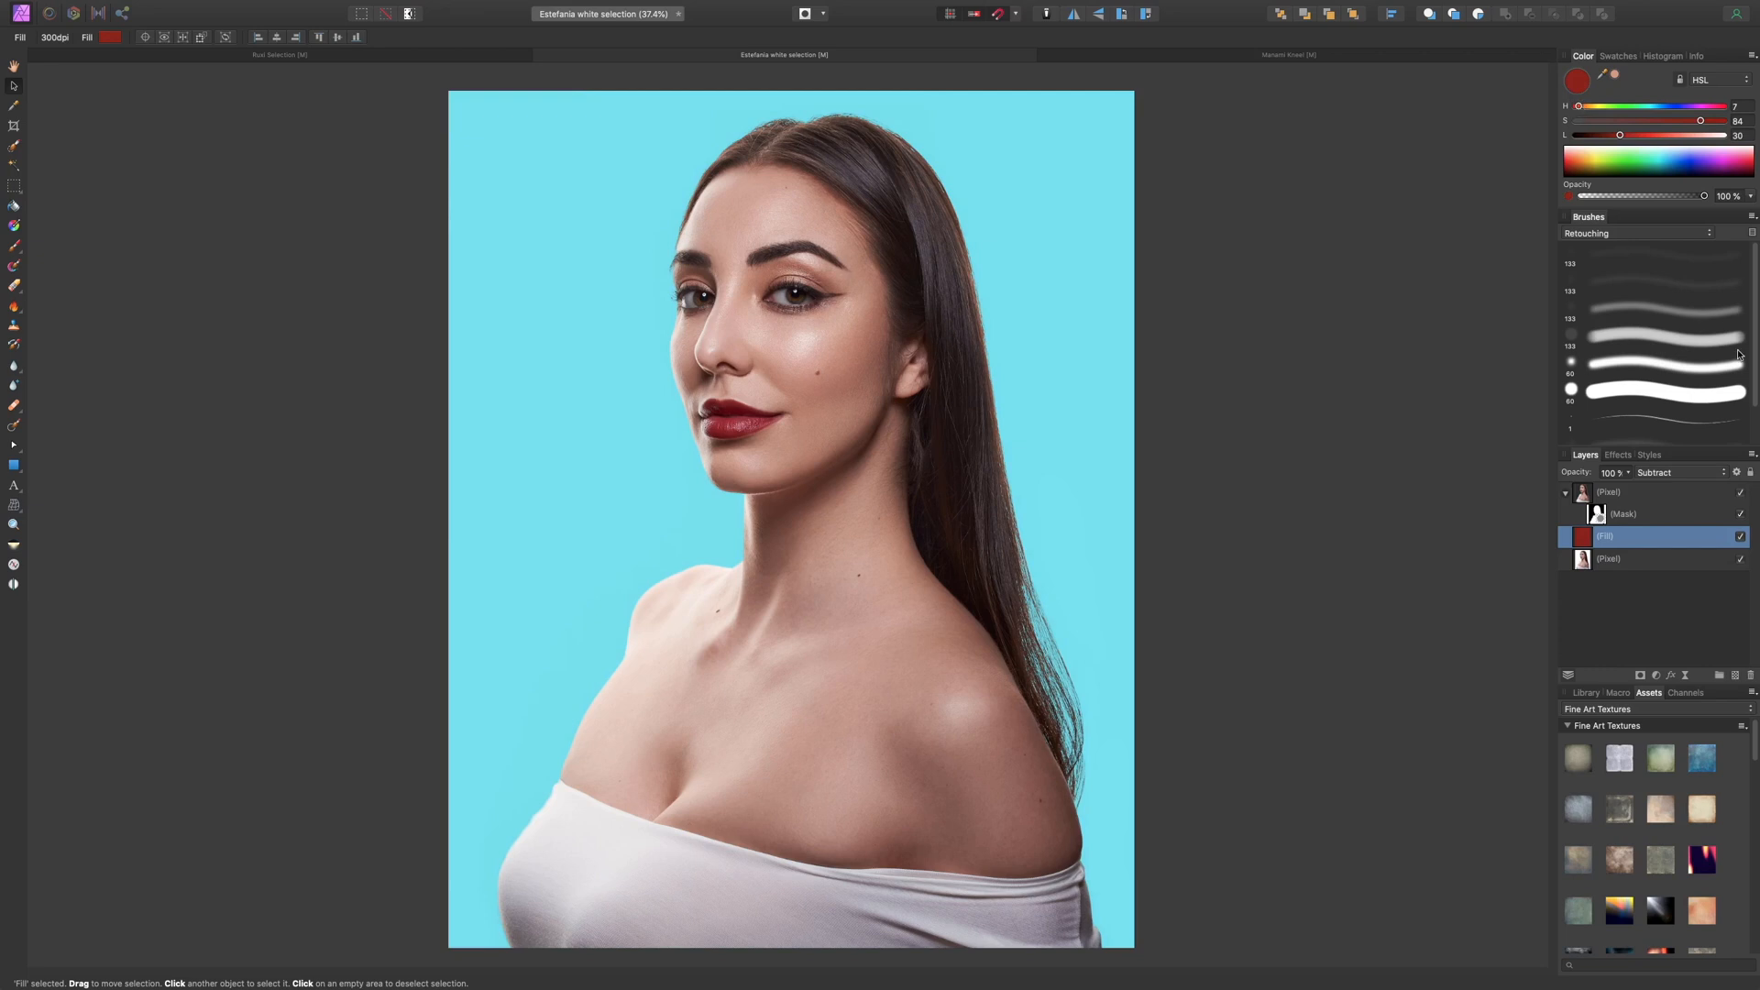
# - Hide the fill layer and examine the original white background along the edge of the woman's face
pyautogui.click(1740, 536)
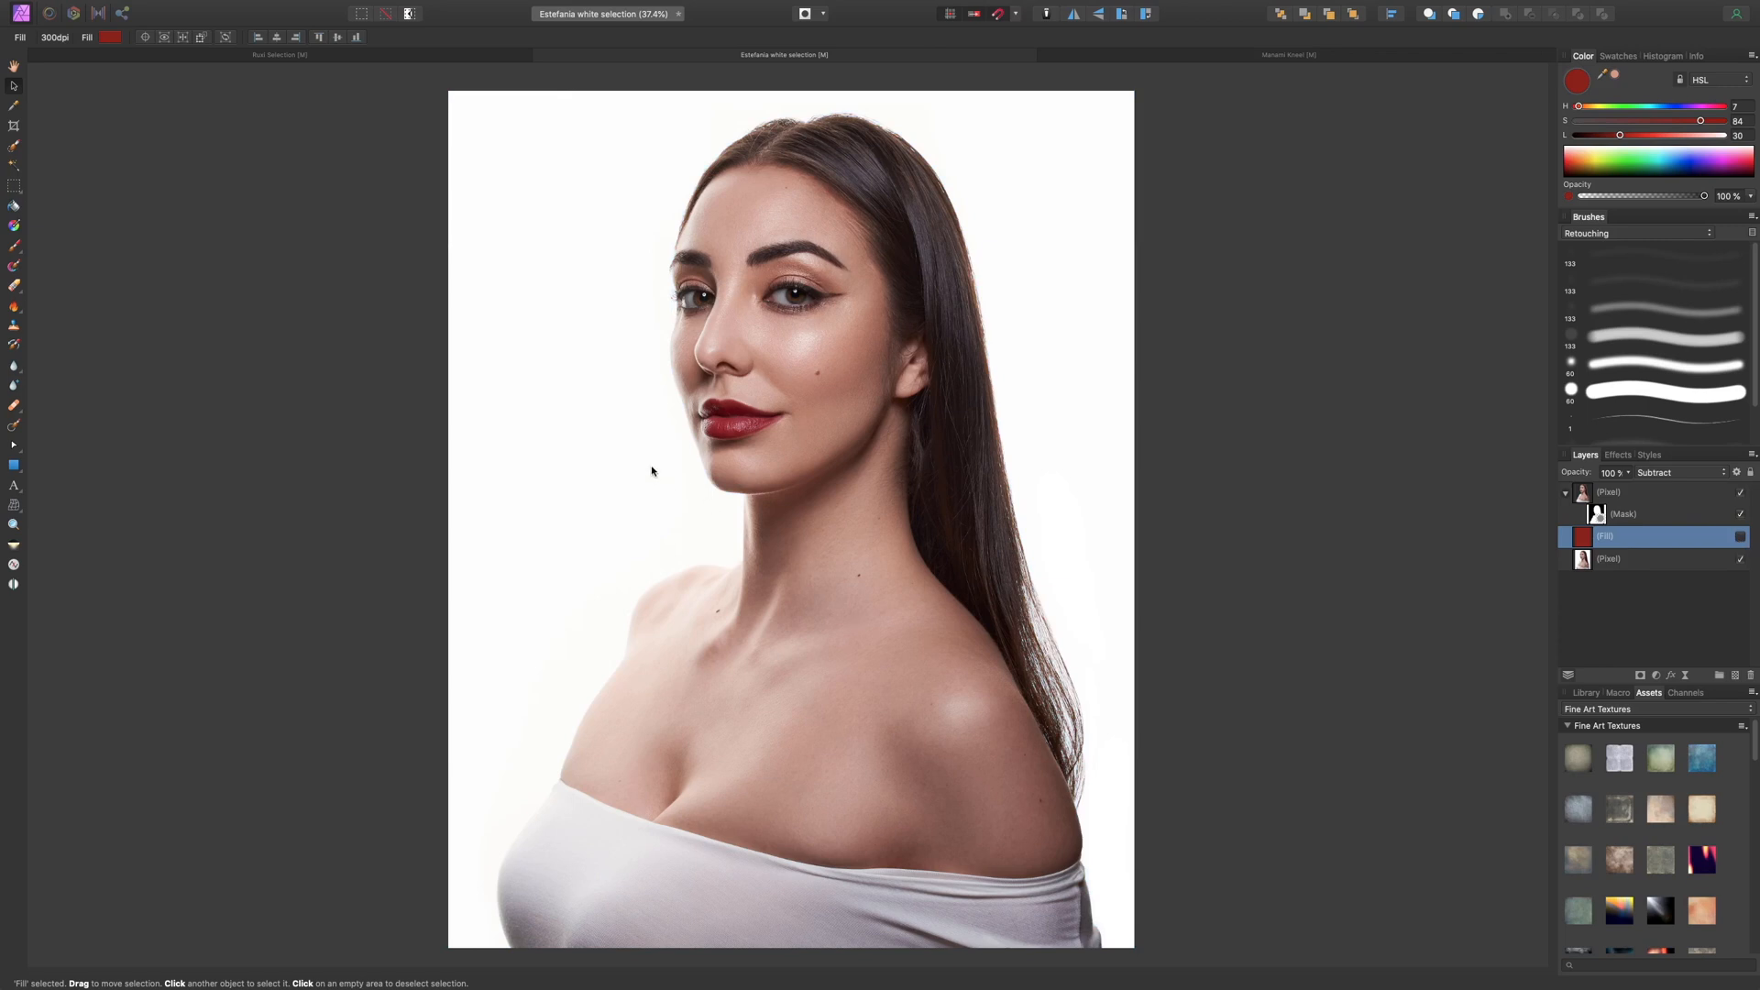
pyautogui.press('super+plus')
pyautogui.press('super+plus')
pyautogui.press('super+plus')
pyautogui.press('super+plus')
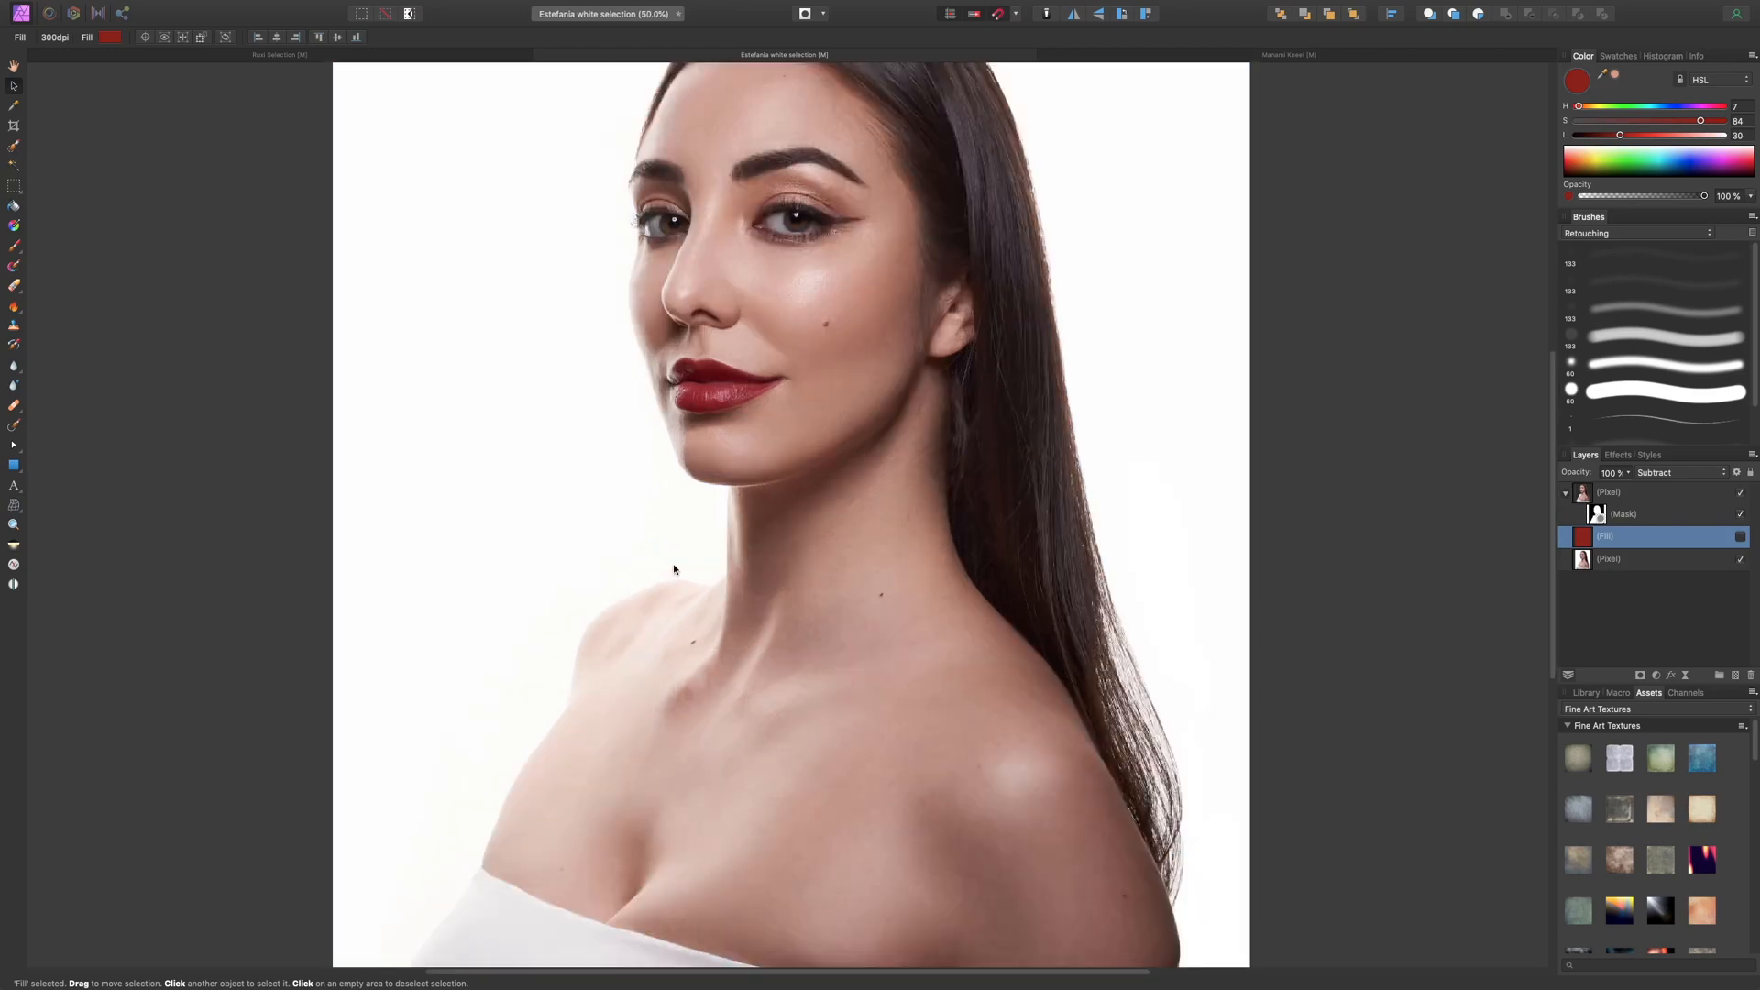
pyautogui.scroll(7, 668, 569)
pyautogui.hscroll(-4, 665, 560)
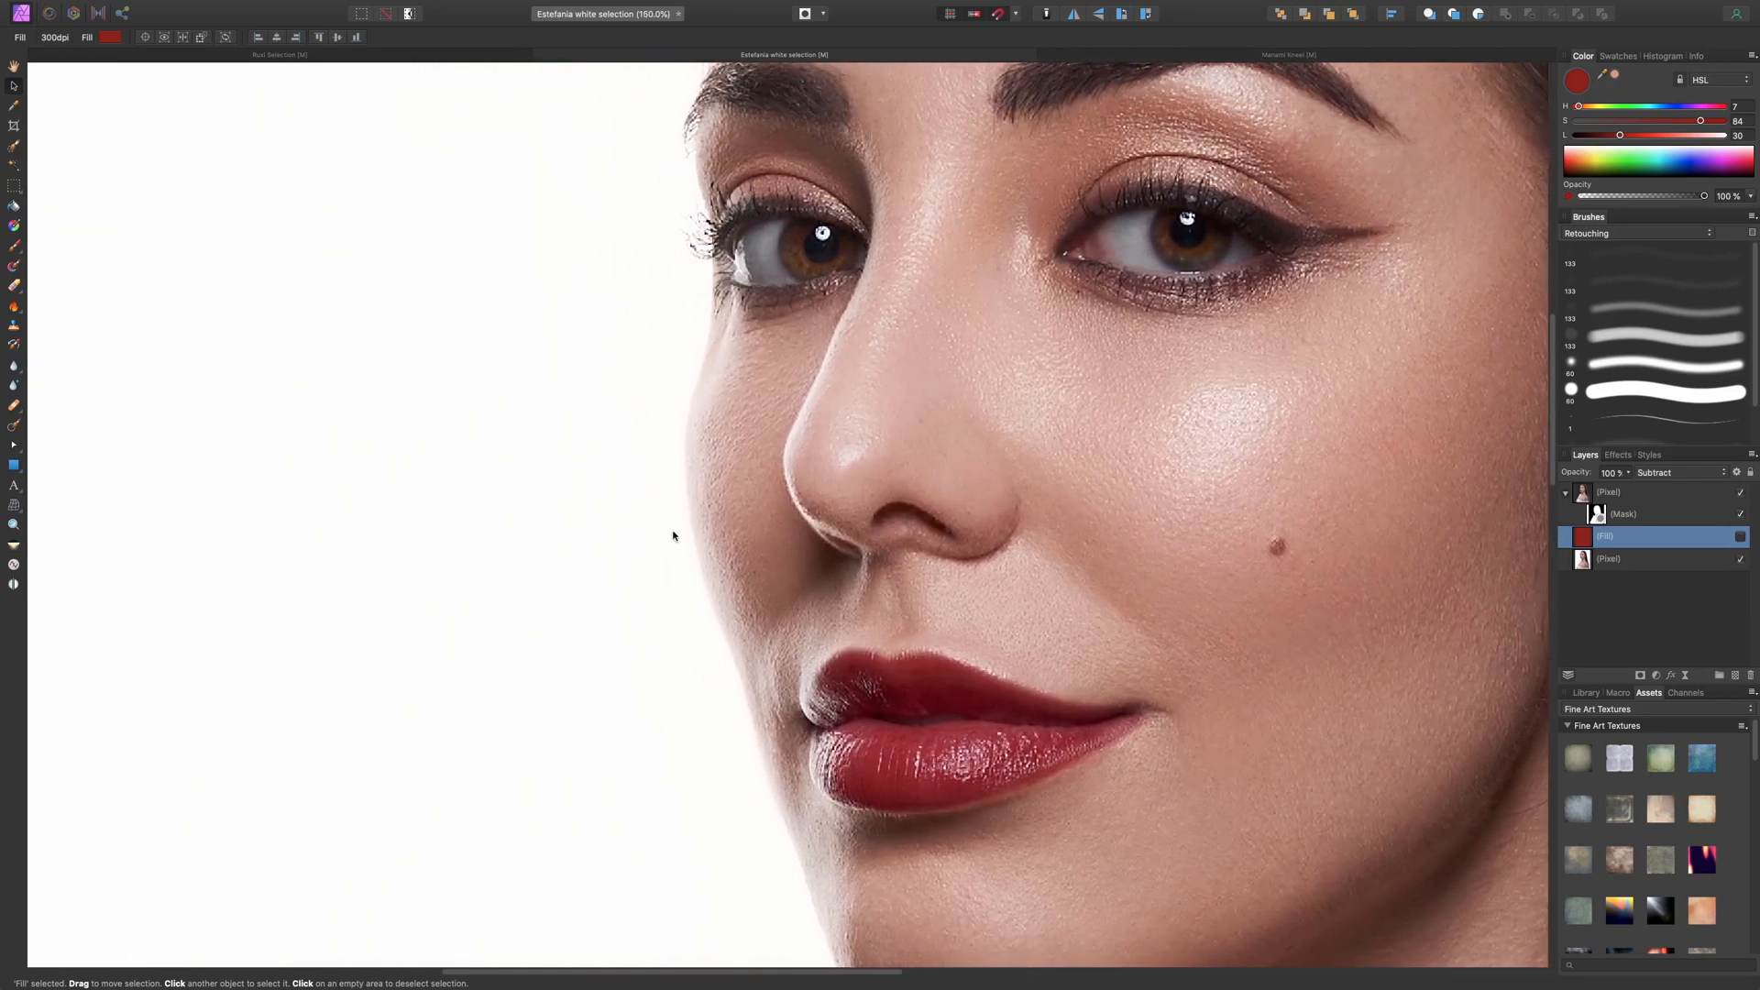
pyautogui.scroll(-10, 676, 535)
pyautogui.press('super+0')
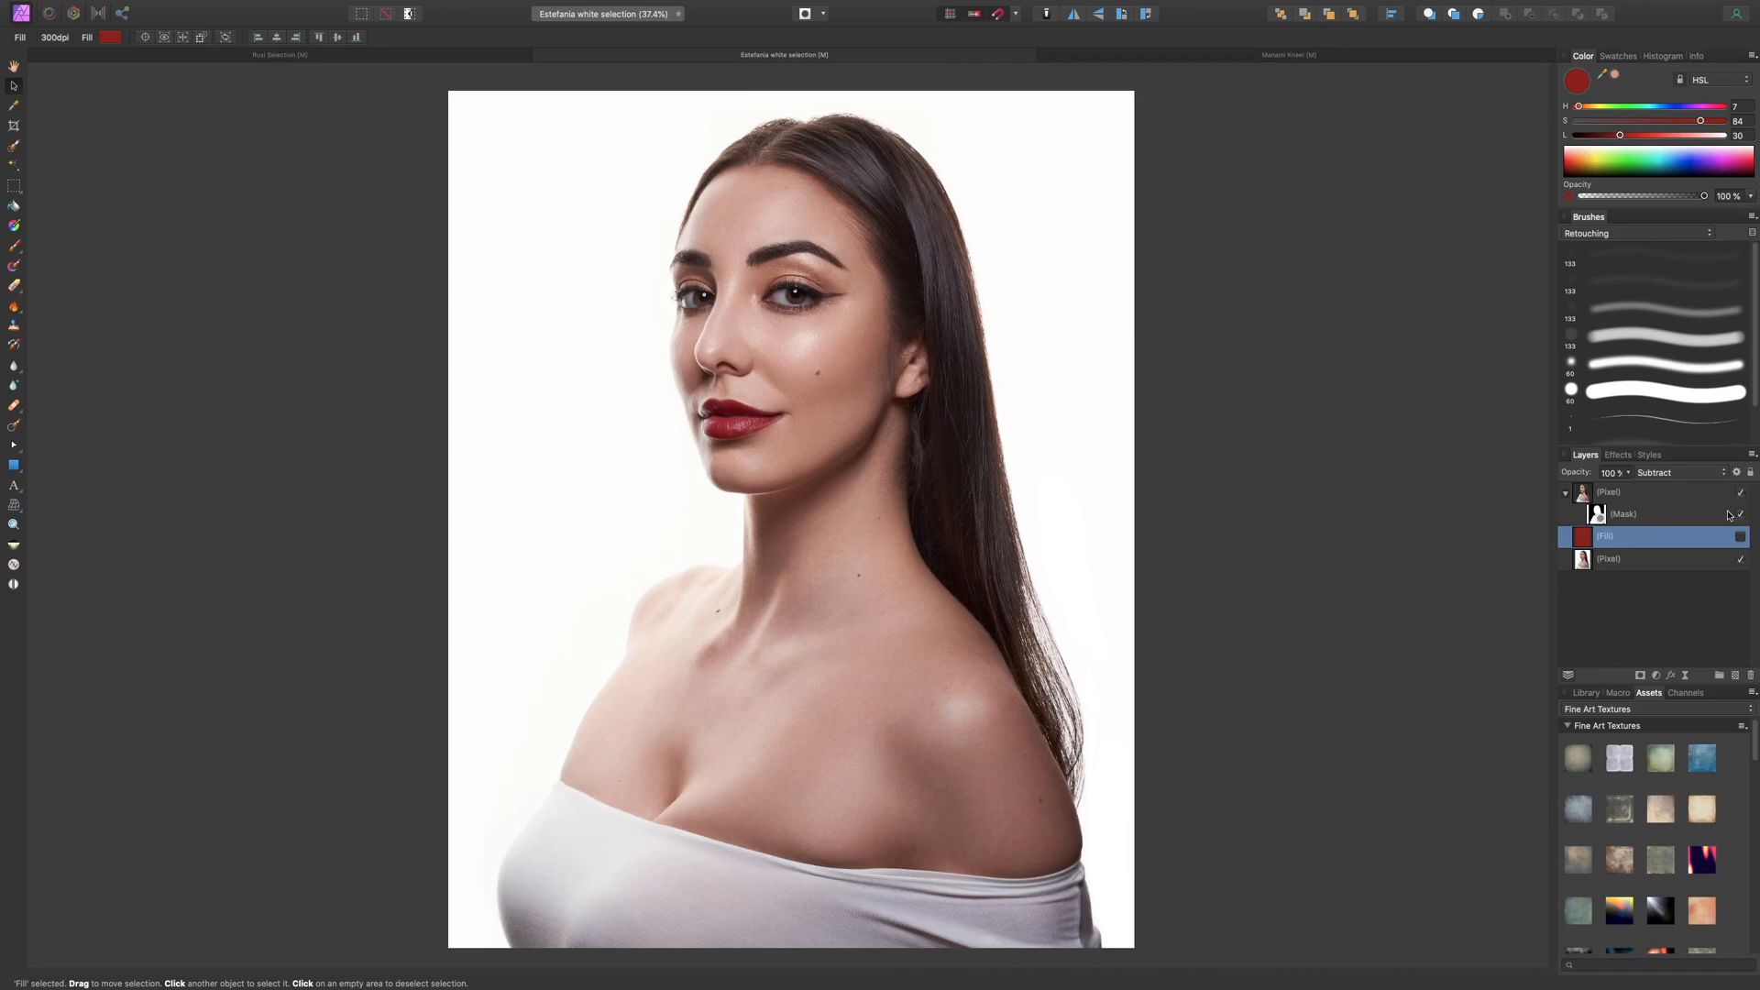
# - Show the fill layer again, select the masked portrait layer's highlights by Tonal Range and copy them to a new layer
pyautogui.click(1741, 538)
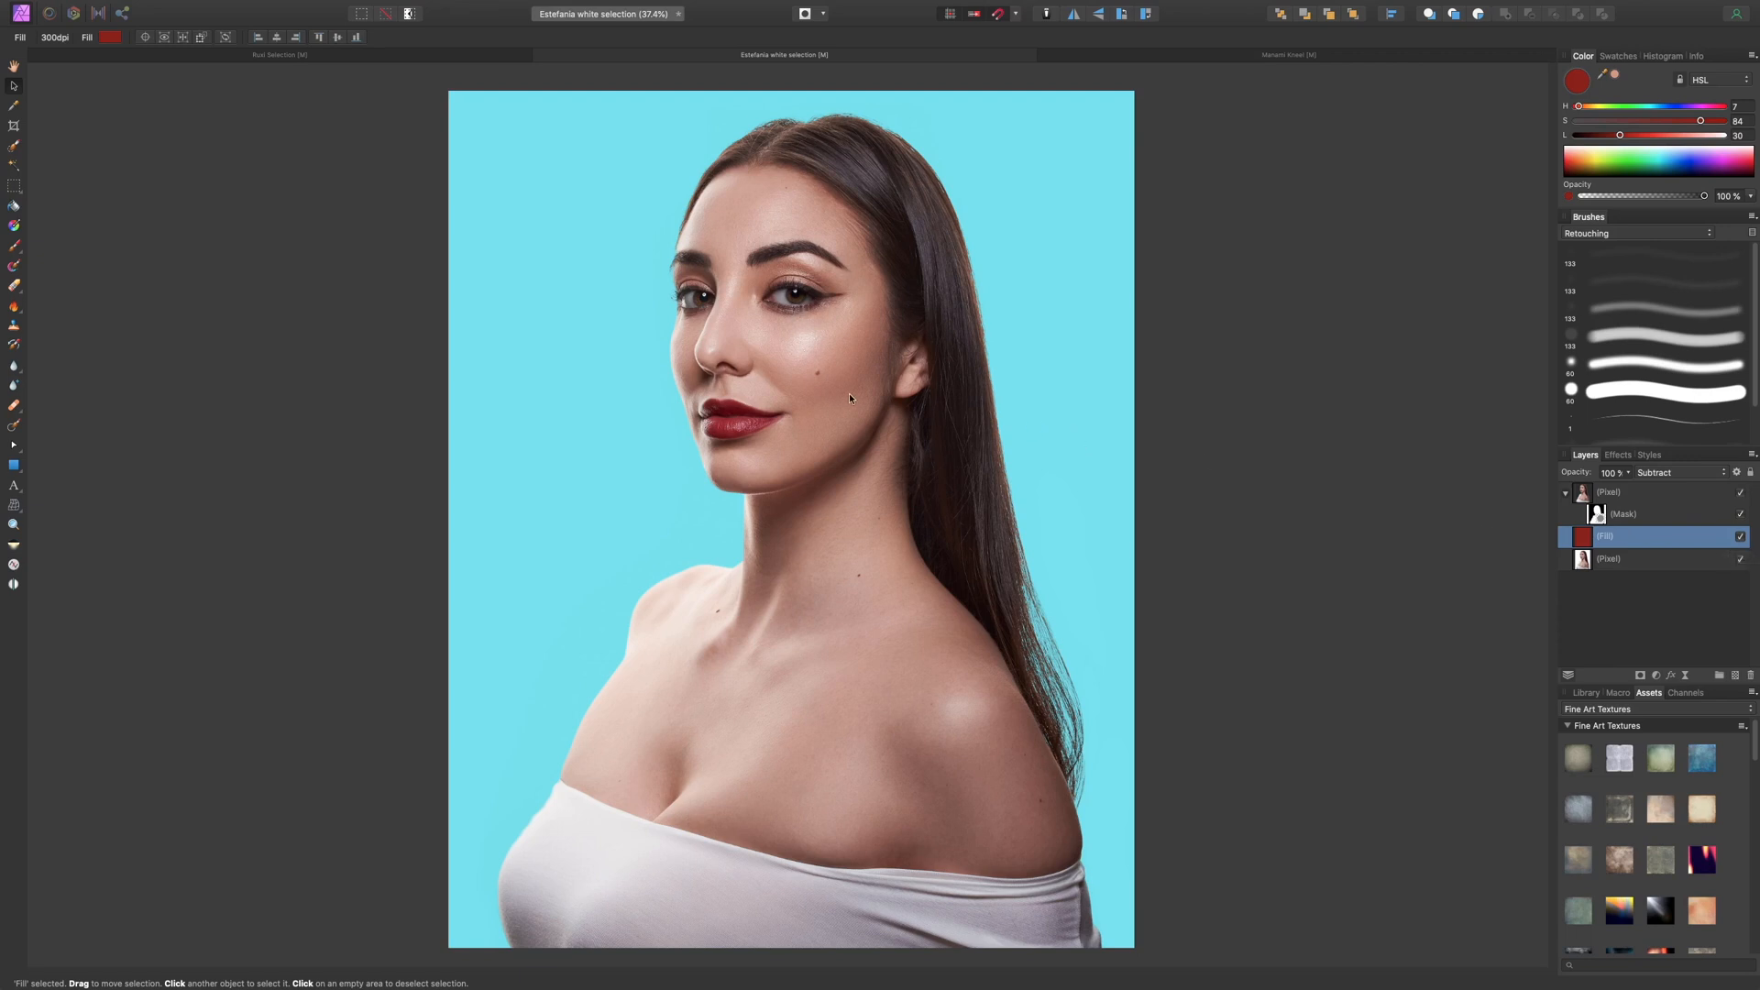
pyautogui.click(1566, 492)
pyautogui.click(1640, 496)
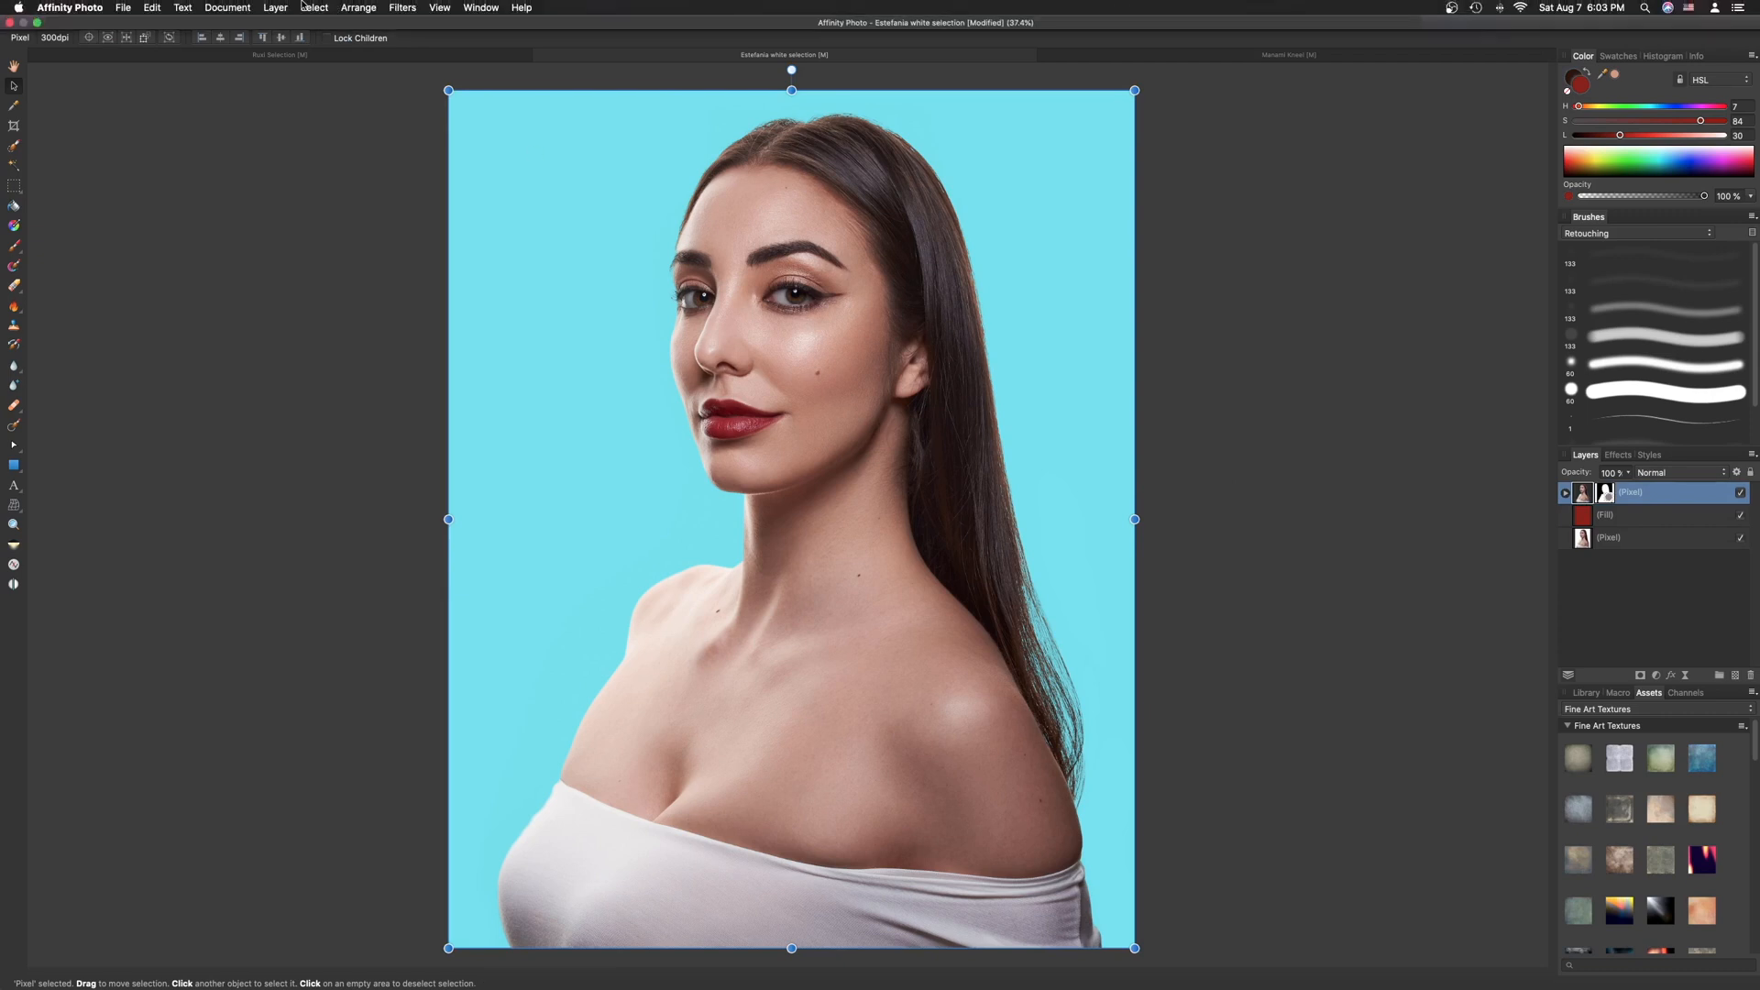
pyautogui.click(305, 7)
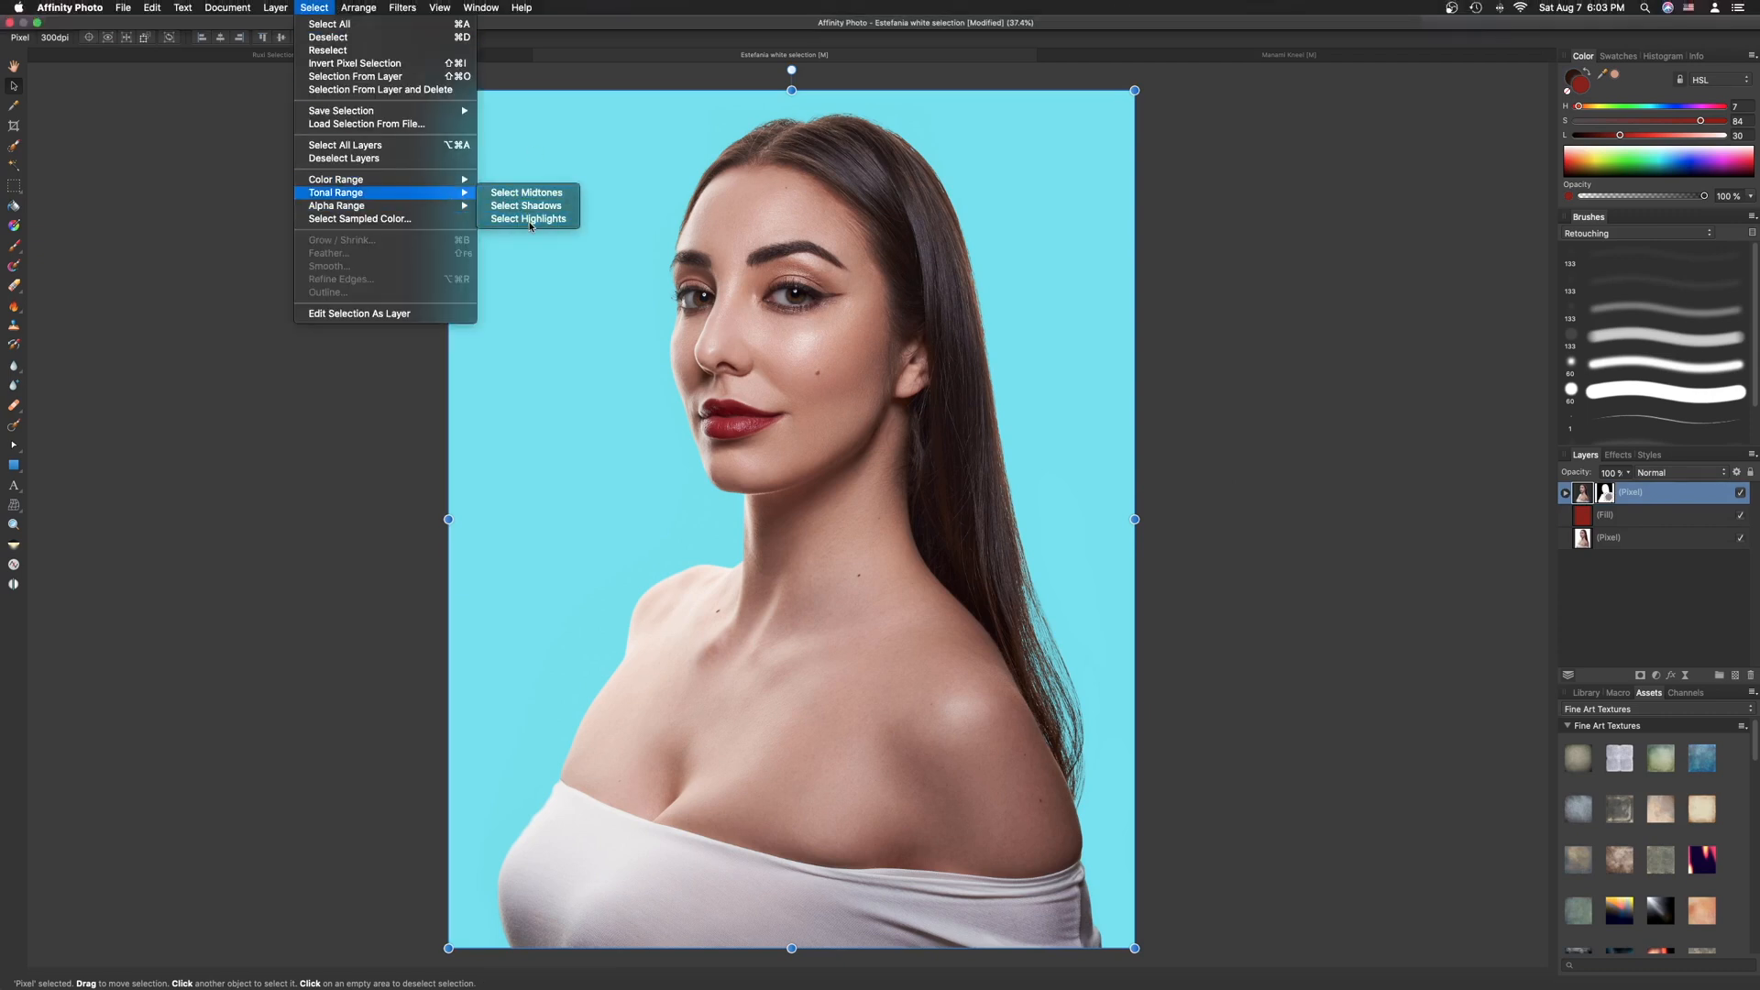
pyautogui.click(790, 284)
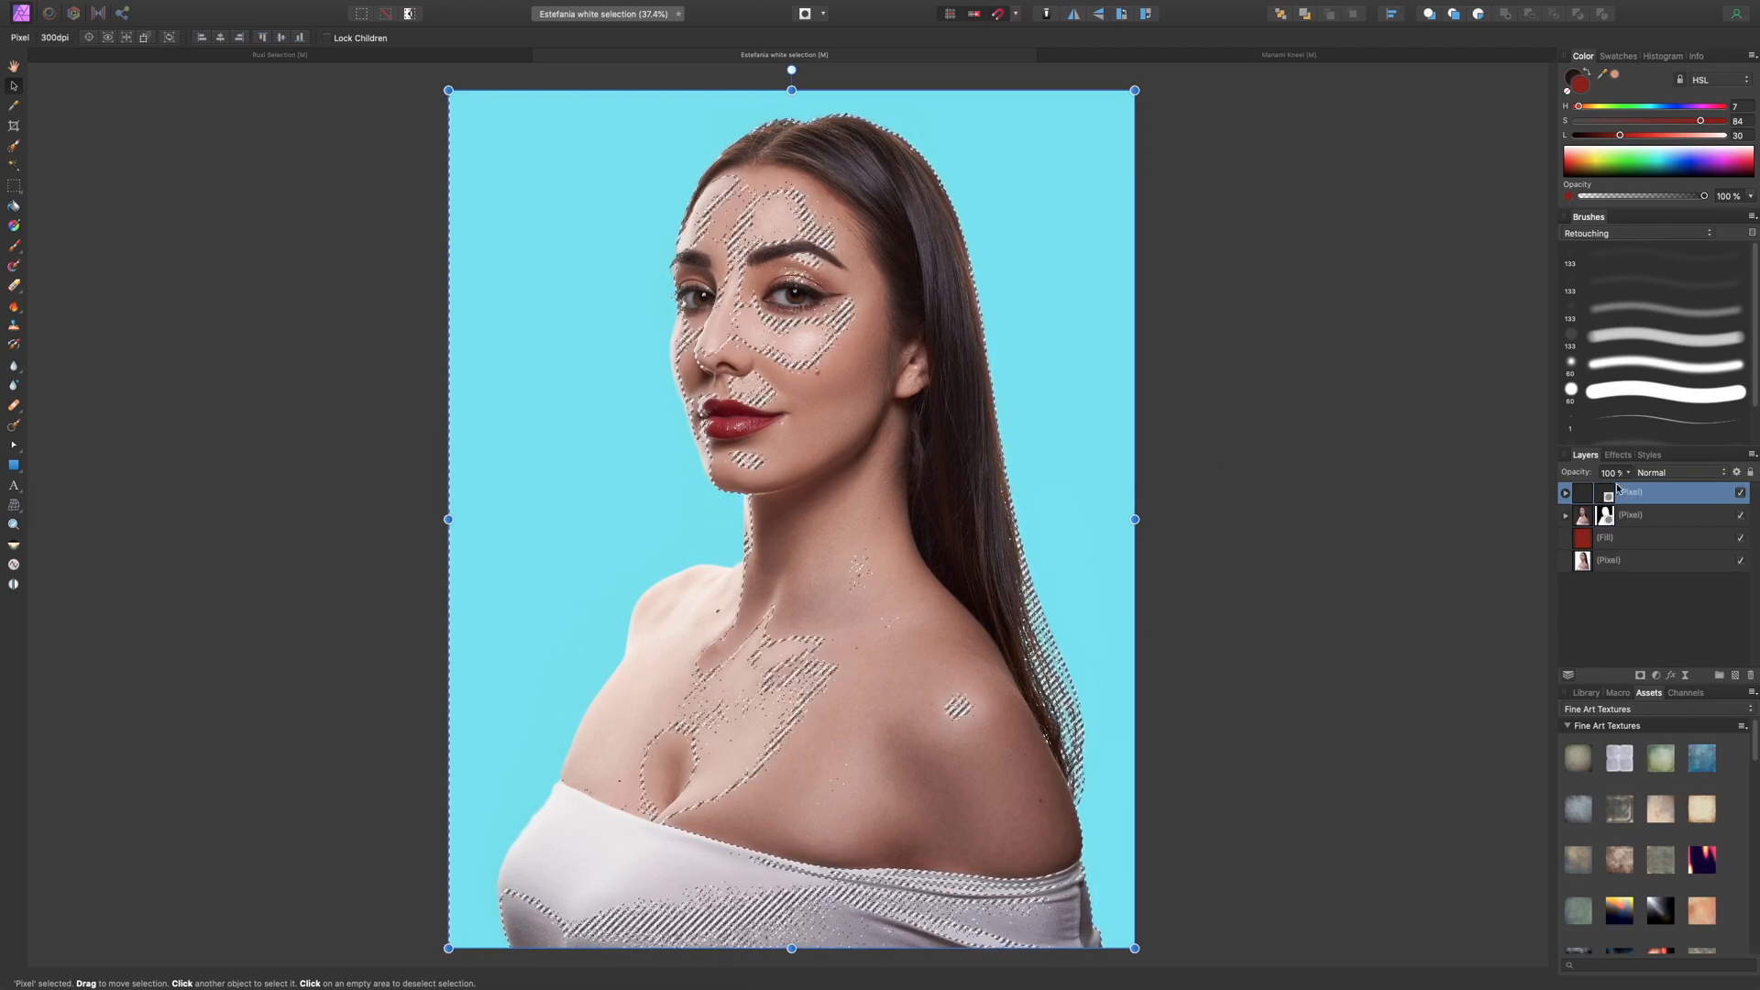
pyautogui.press('super+shift+n')
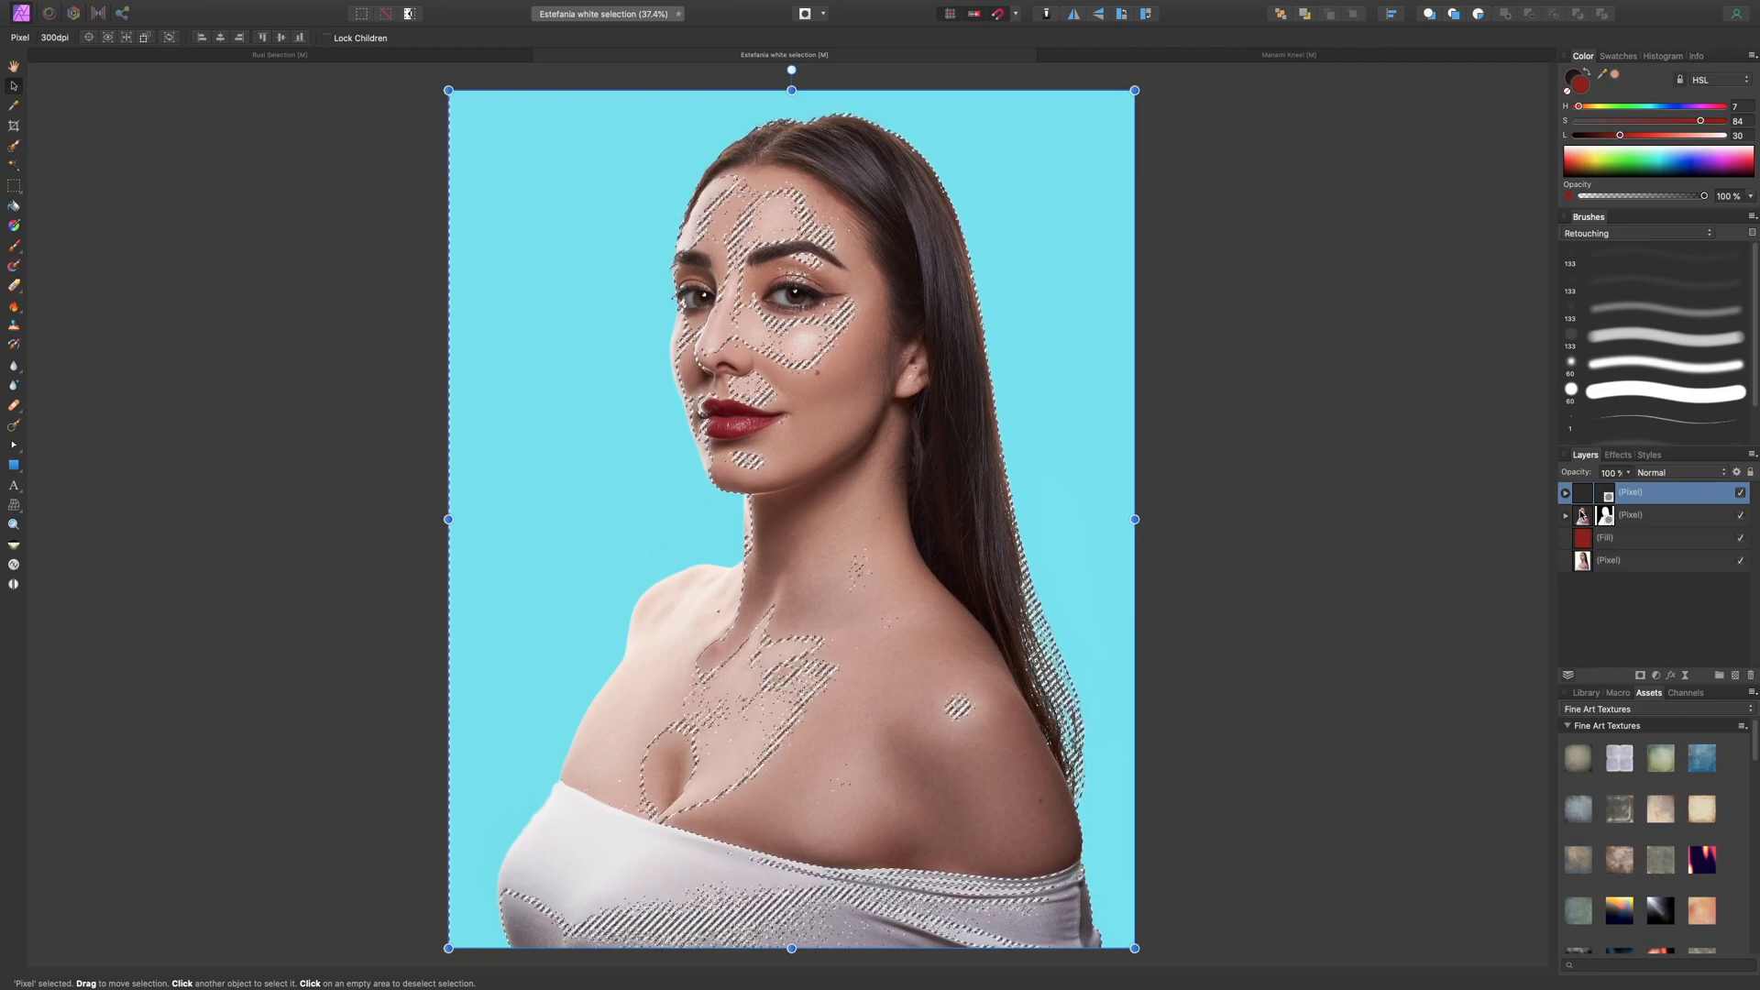
# - Deselect, expand the copied highlights layer and examine it in isolation before returning to the full composite
pyautogui.click(1566, 493)
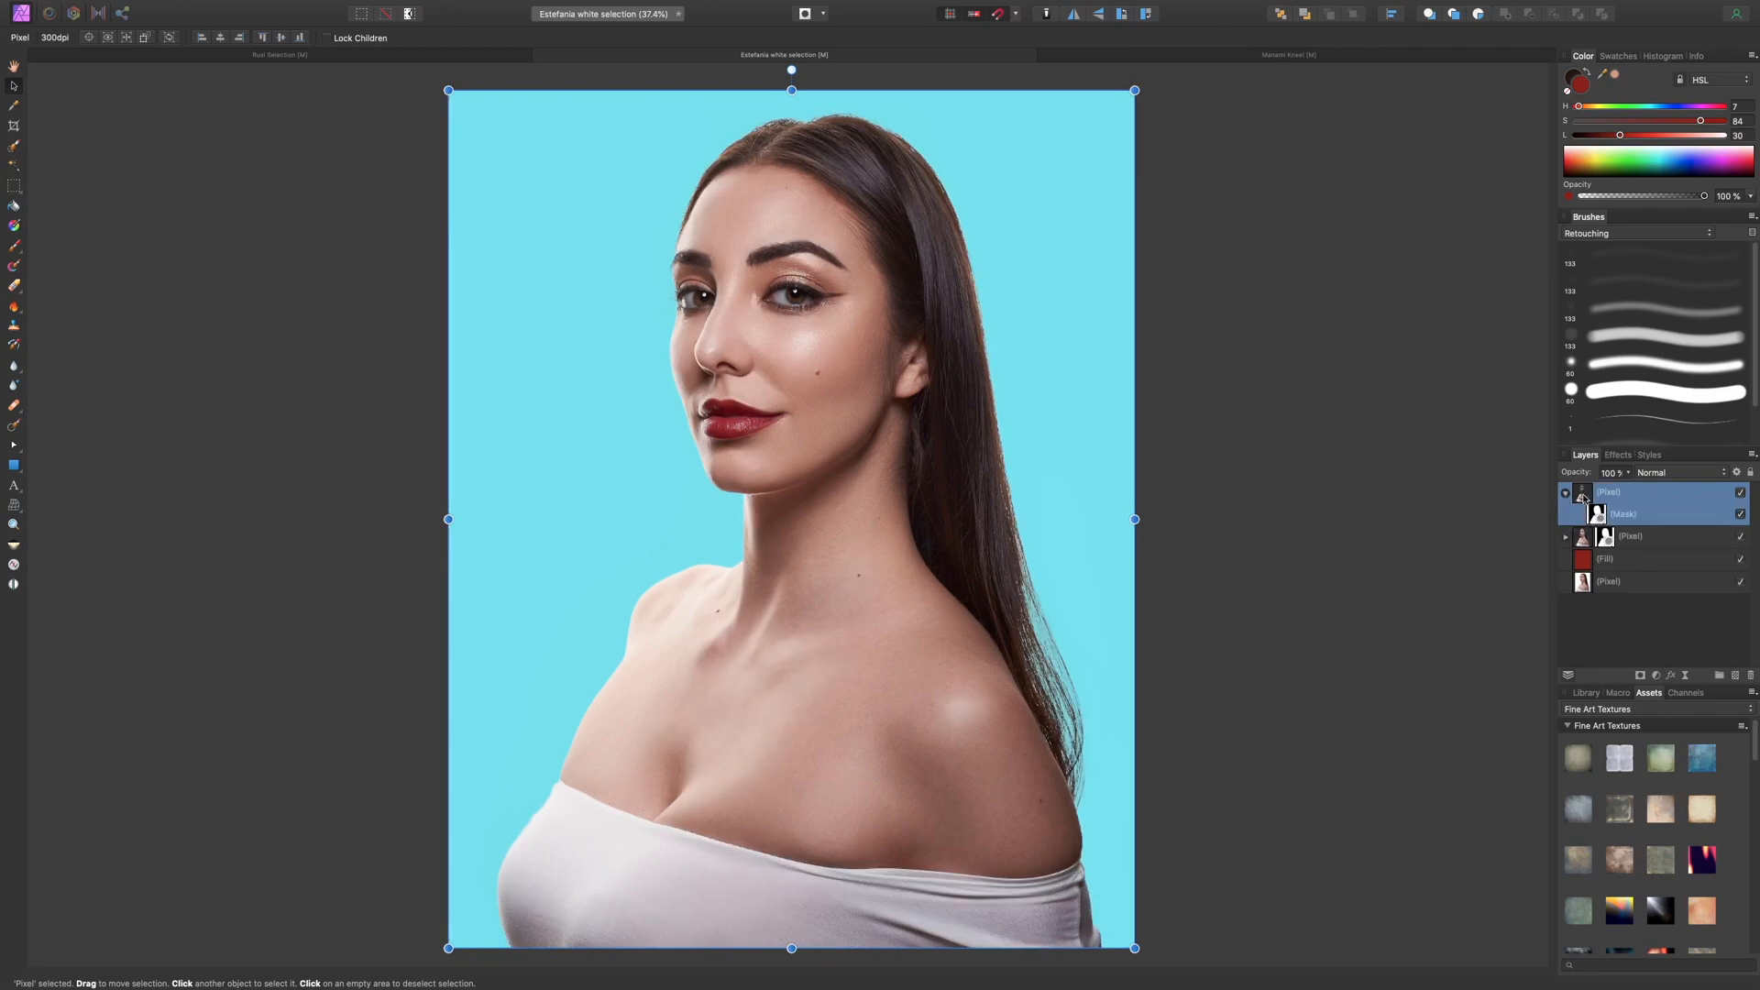
pyautogui.keyDown('alt'); pyautogui.click(1584, 498); pyautogui.keyUp('alt')
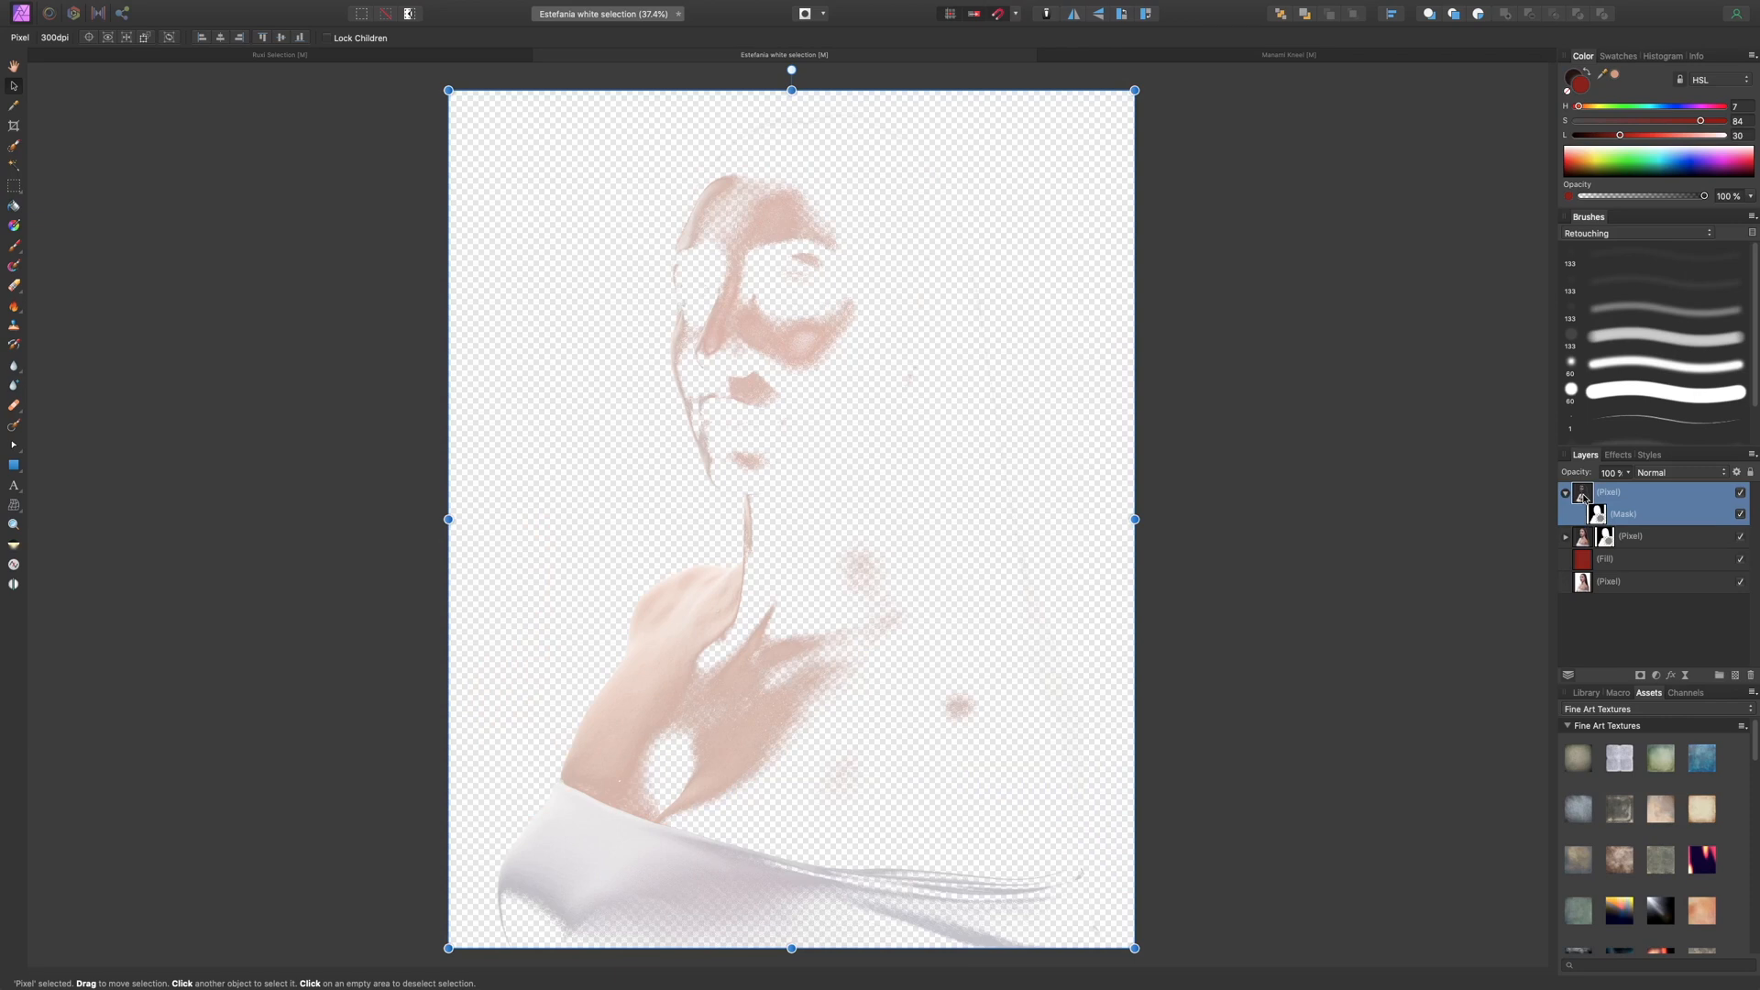
pyautogui.keyDown('alt'); pyautogui.click(1588, 501); pyautogui.keyUp('alt')
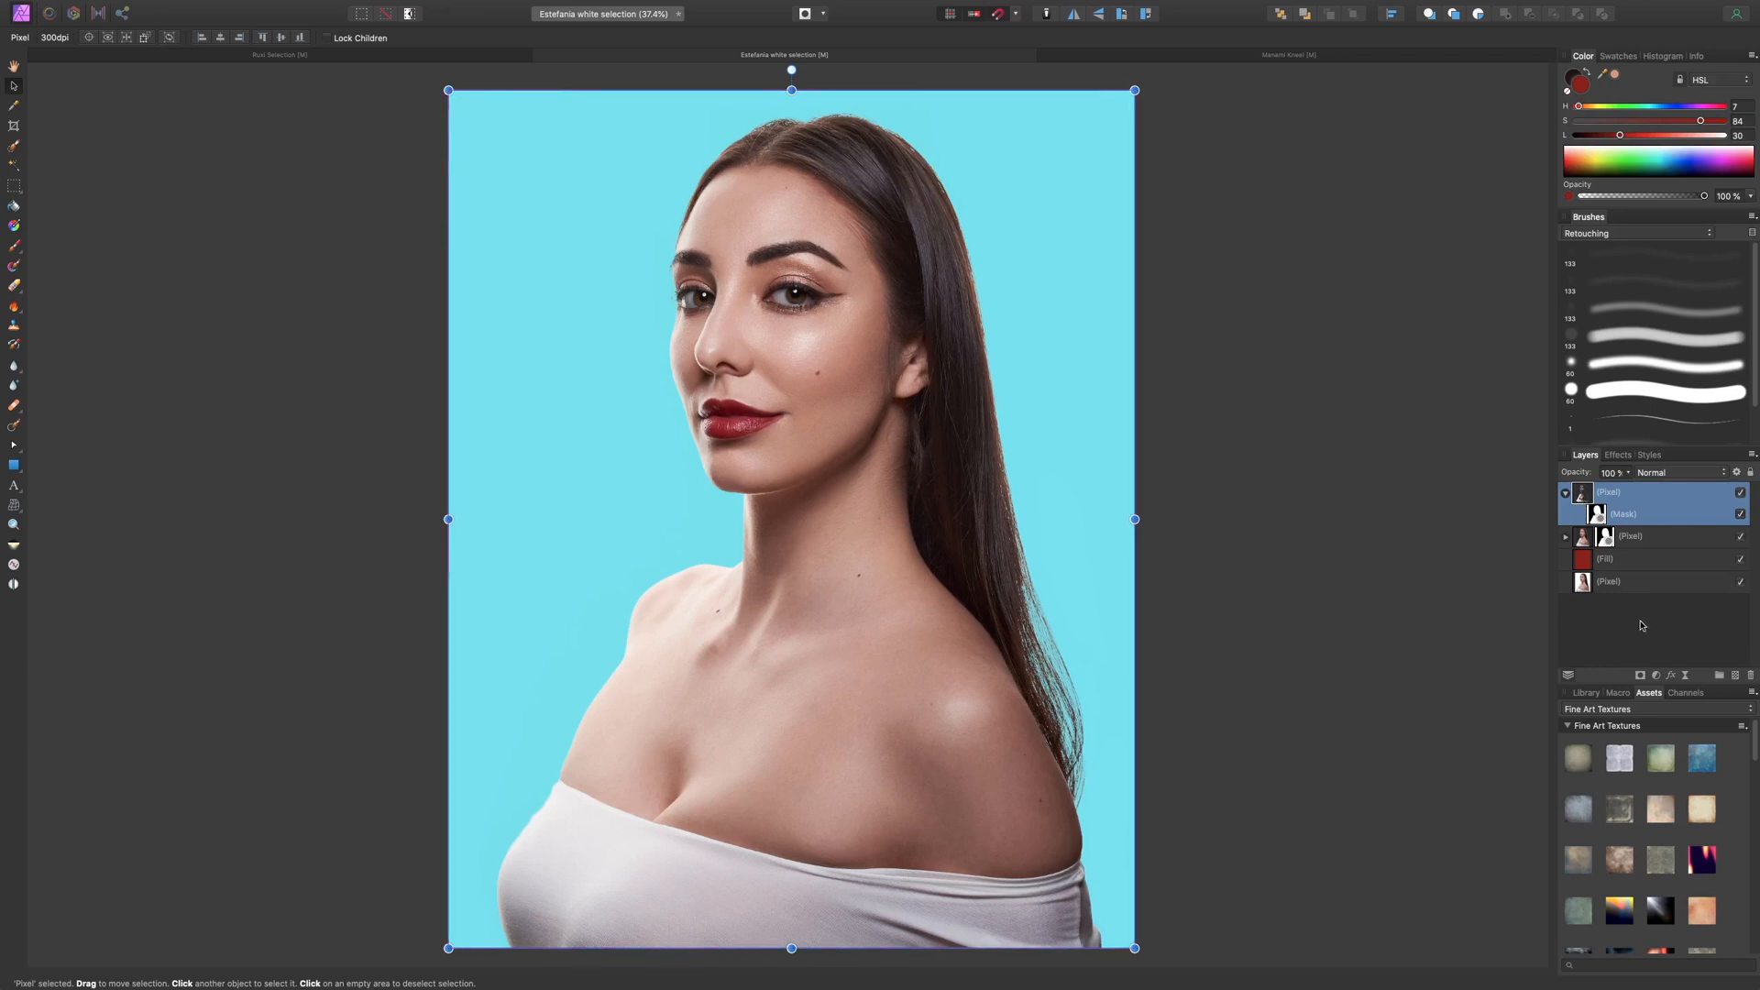
# - Add a Recolor adjustment nested inside the highlights layer, with hue 191° and saturation 68%
pyautogui.click(1655, 675)
pyautogui.click(1652, 722)
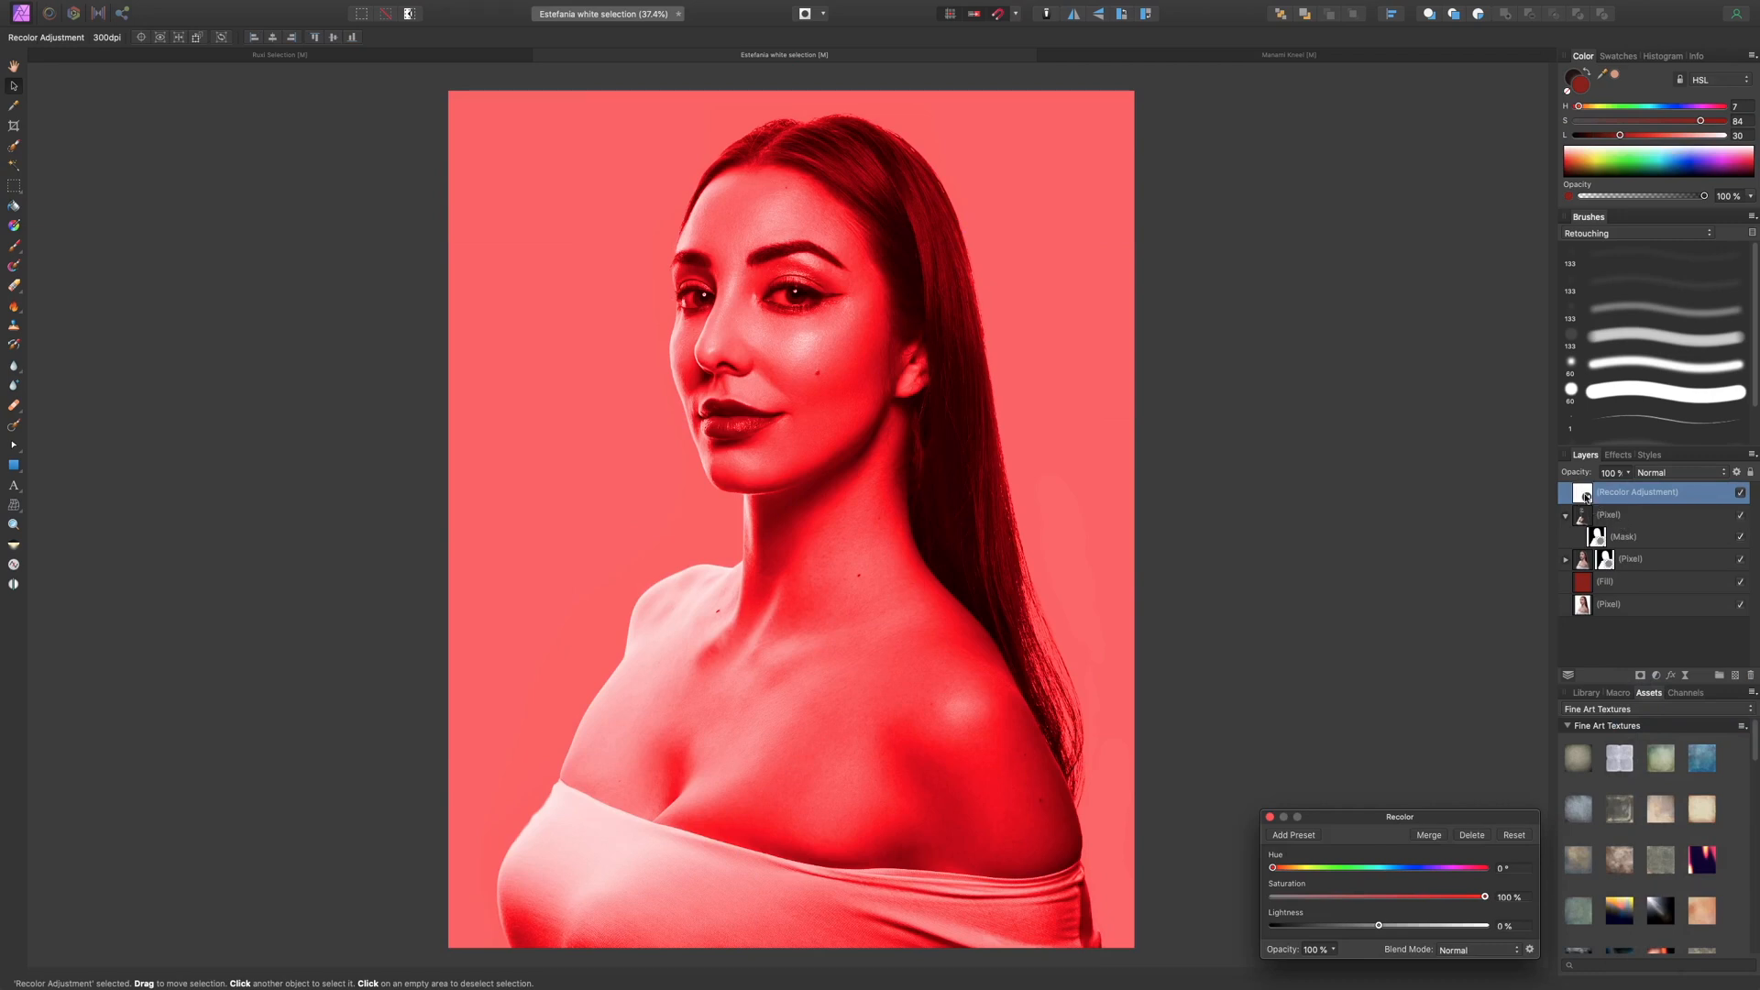
pyautogui.moveTo(1586, 495); pyautogui.dragTo(1595, 521)
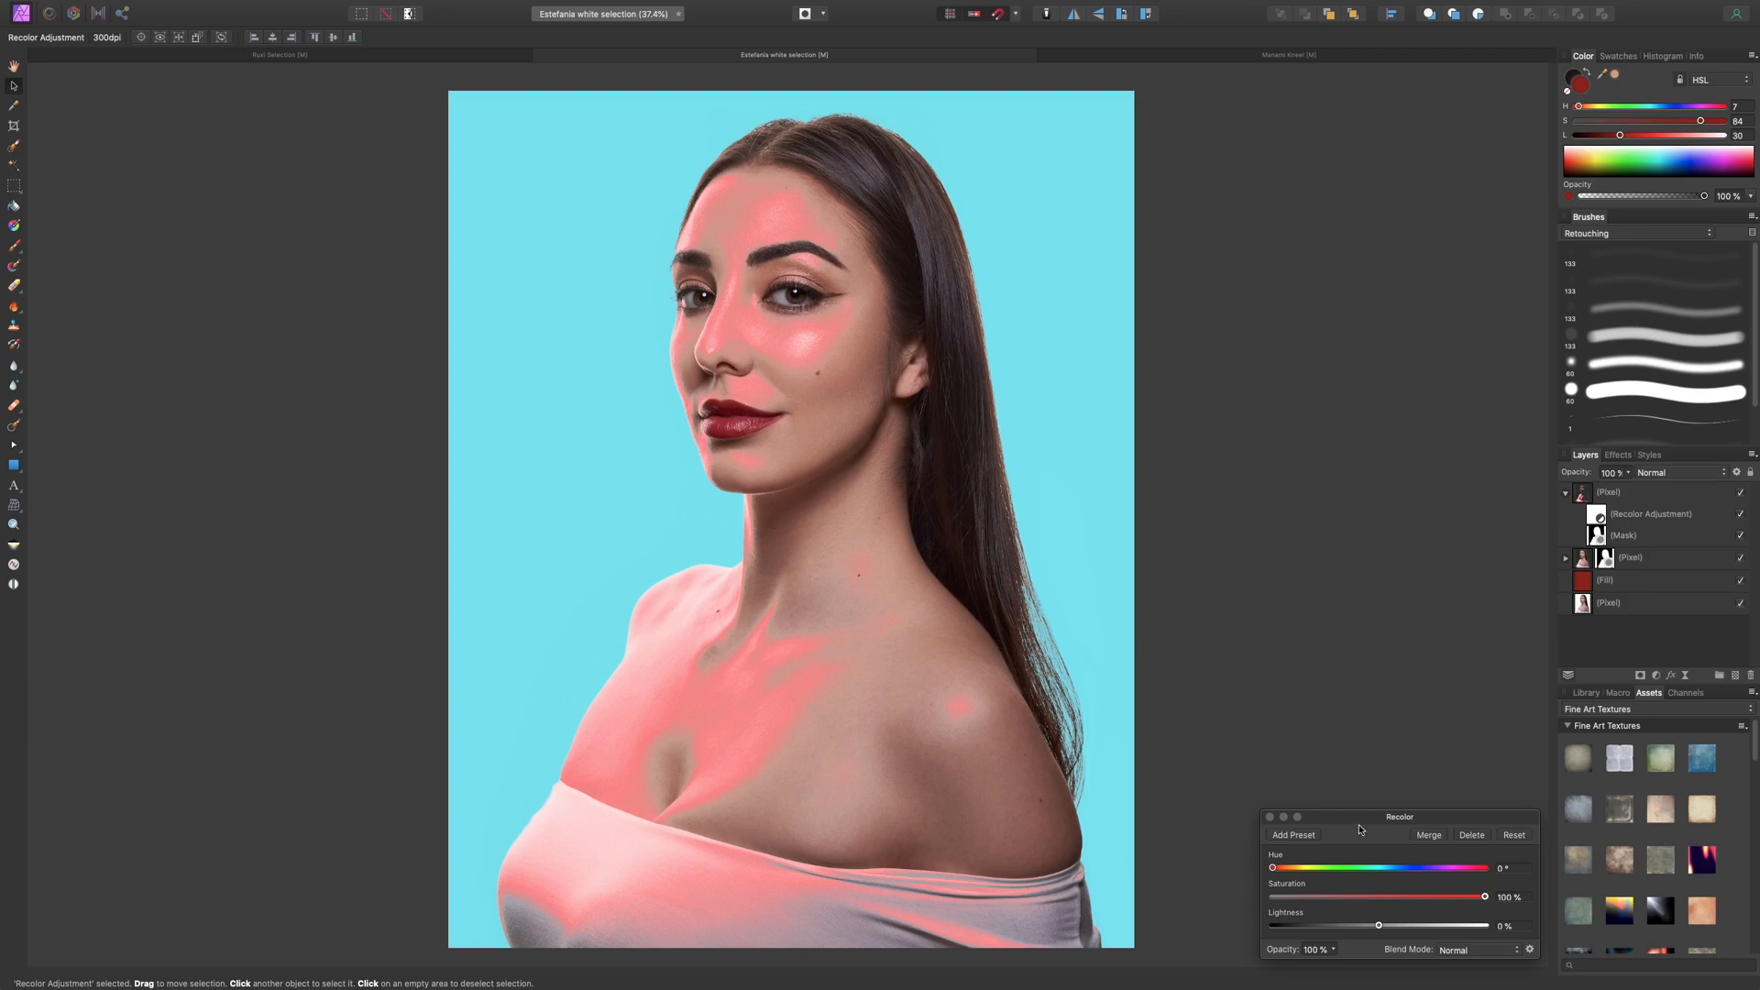
pyautogui.moveTo(1274, 868); pyautogui.dragTo(1415, 917)
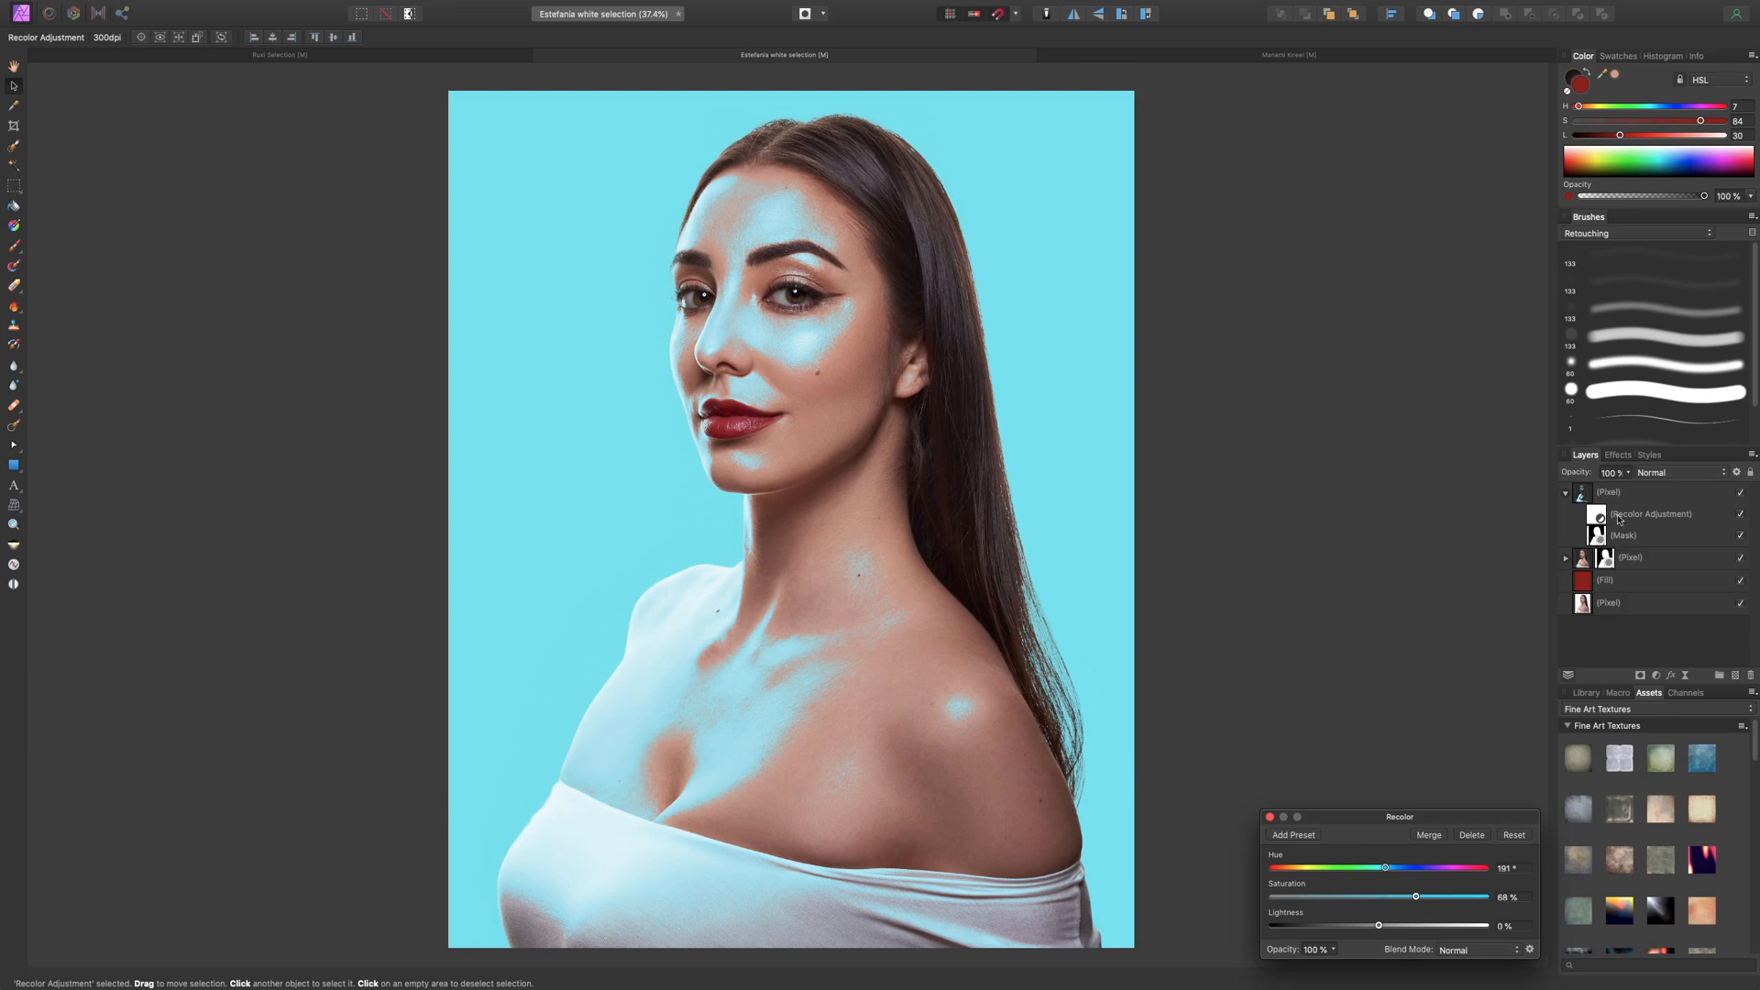
# - Lower the Recolor adjustment's opacity to 14%
pyautogui.click(1630, 474)
pyautogui.moveTo(1634, 486); pyautogui.dragTo(1532, 504)
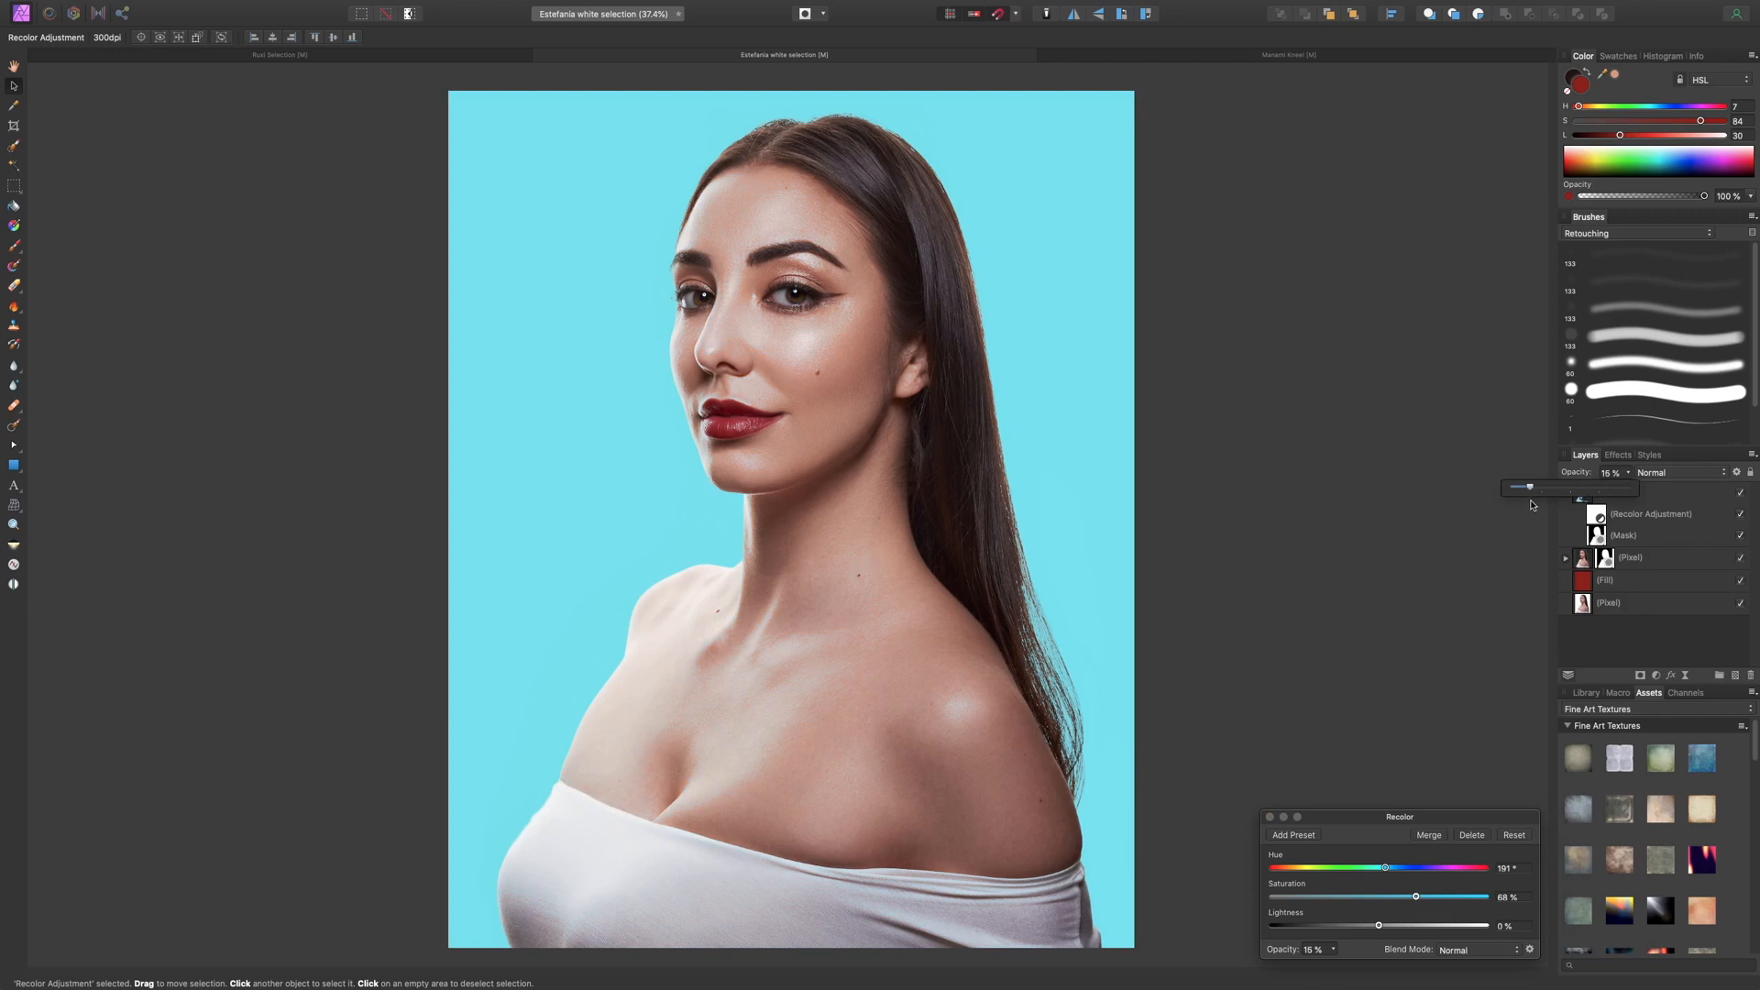
pyautogui.click(1710, 500)
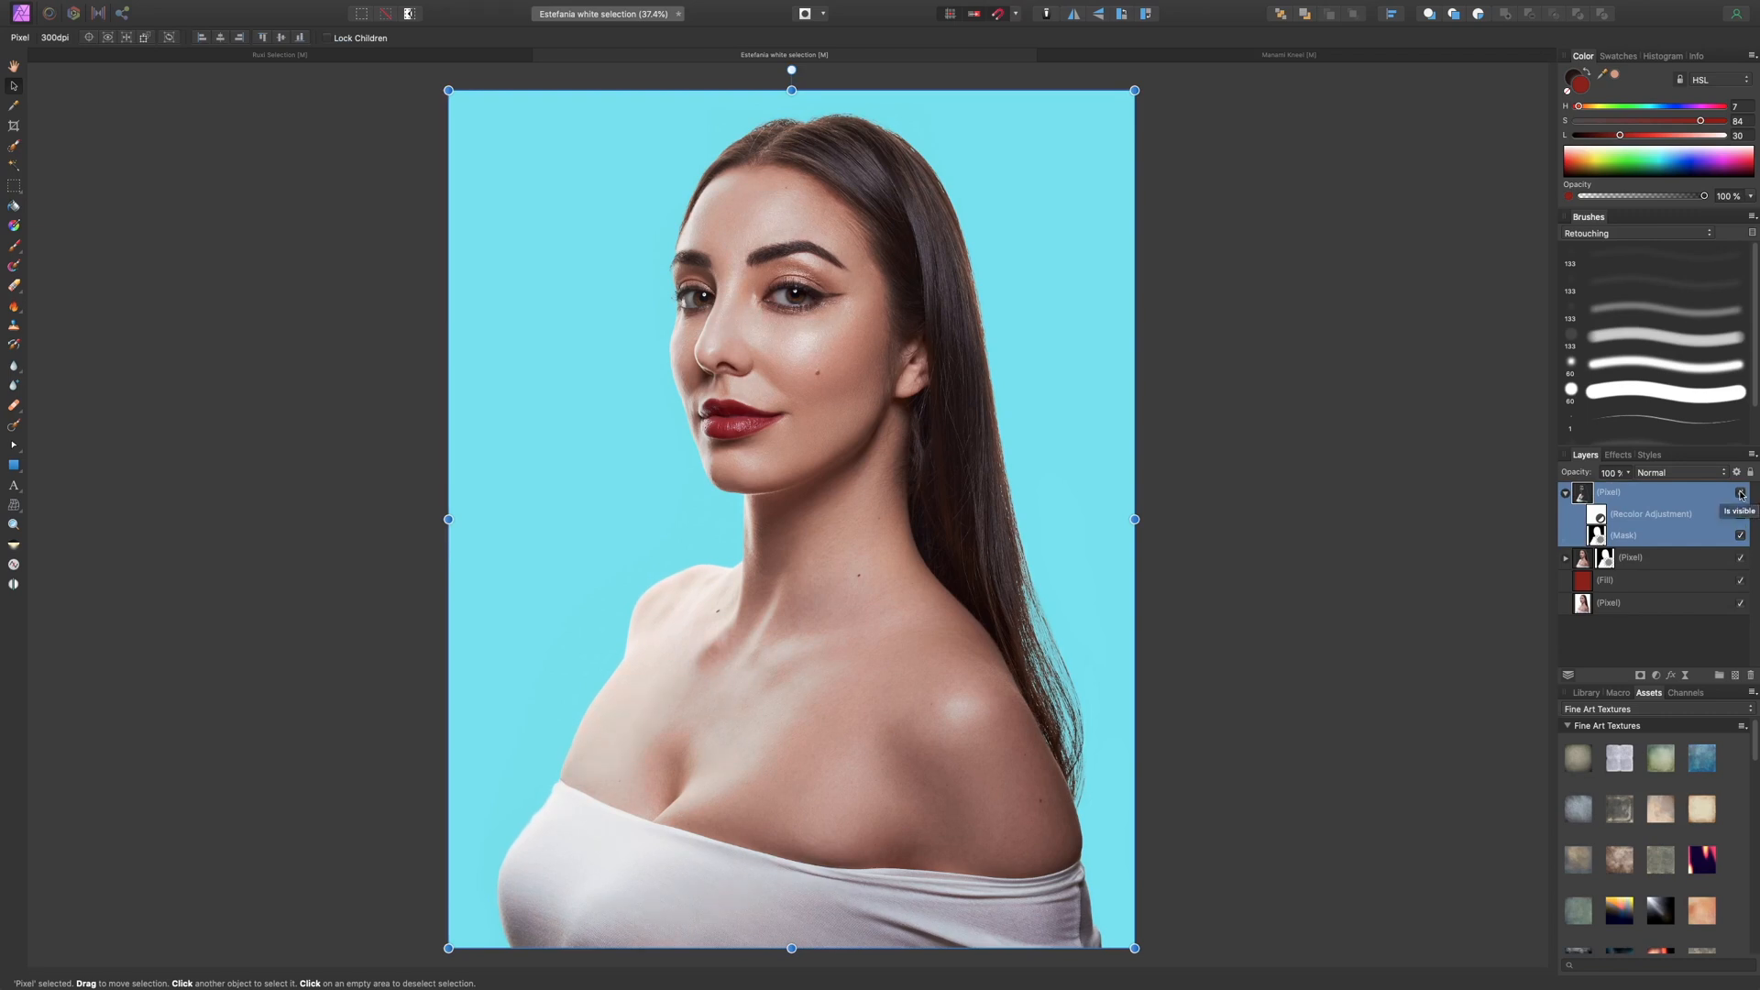
pyautogui.click(1628, 473)
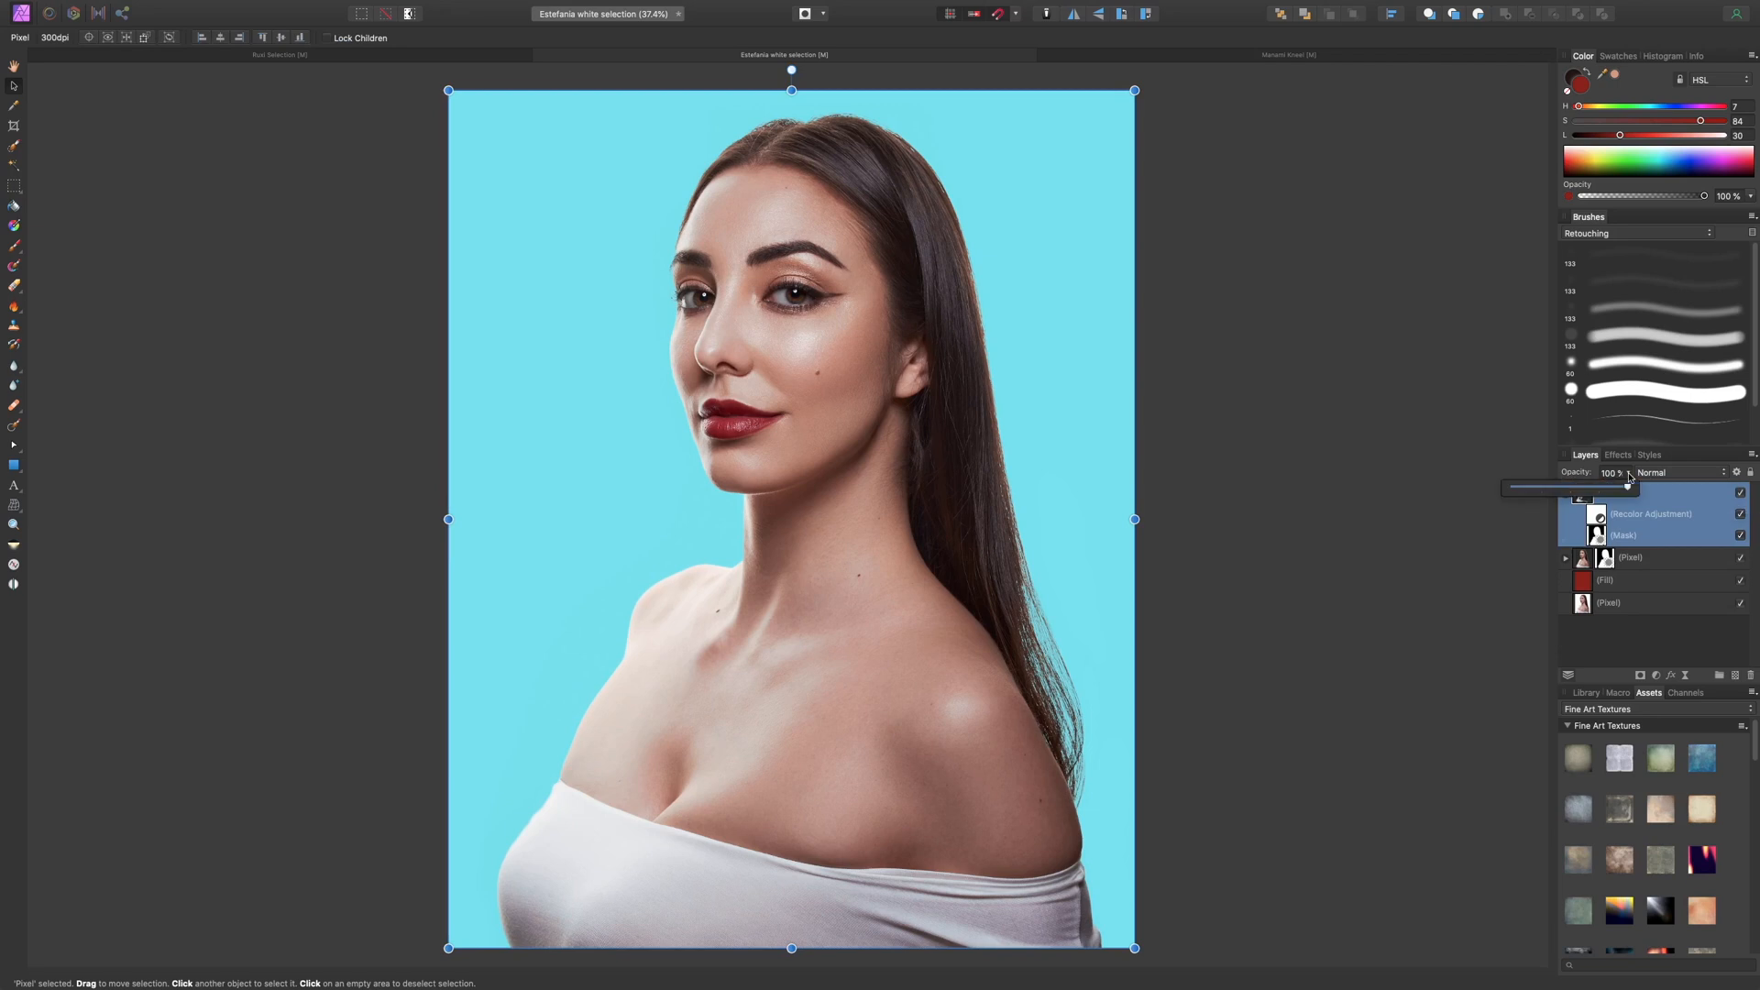
pyautogui.doubleClick(1618, 493)
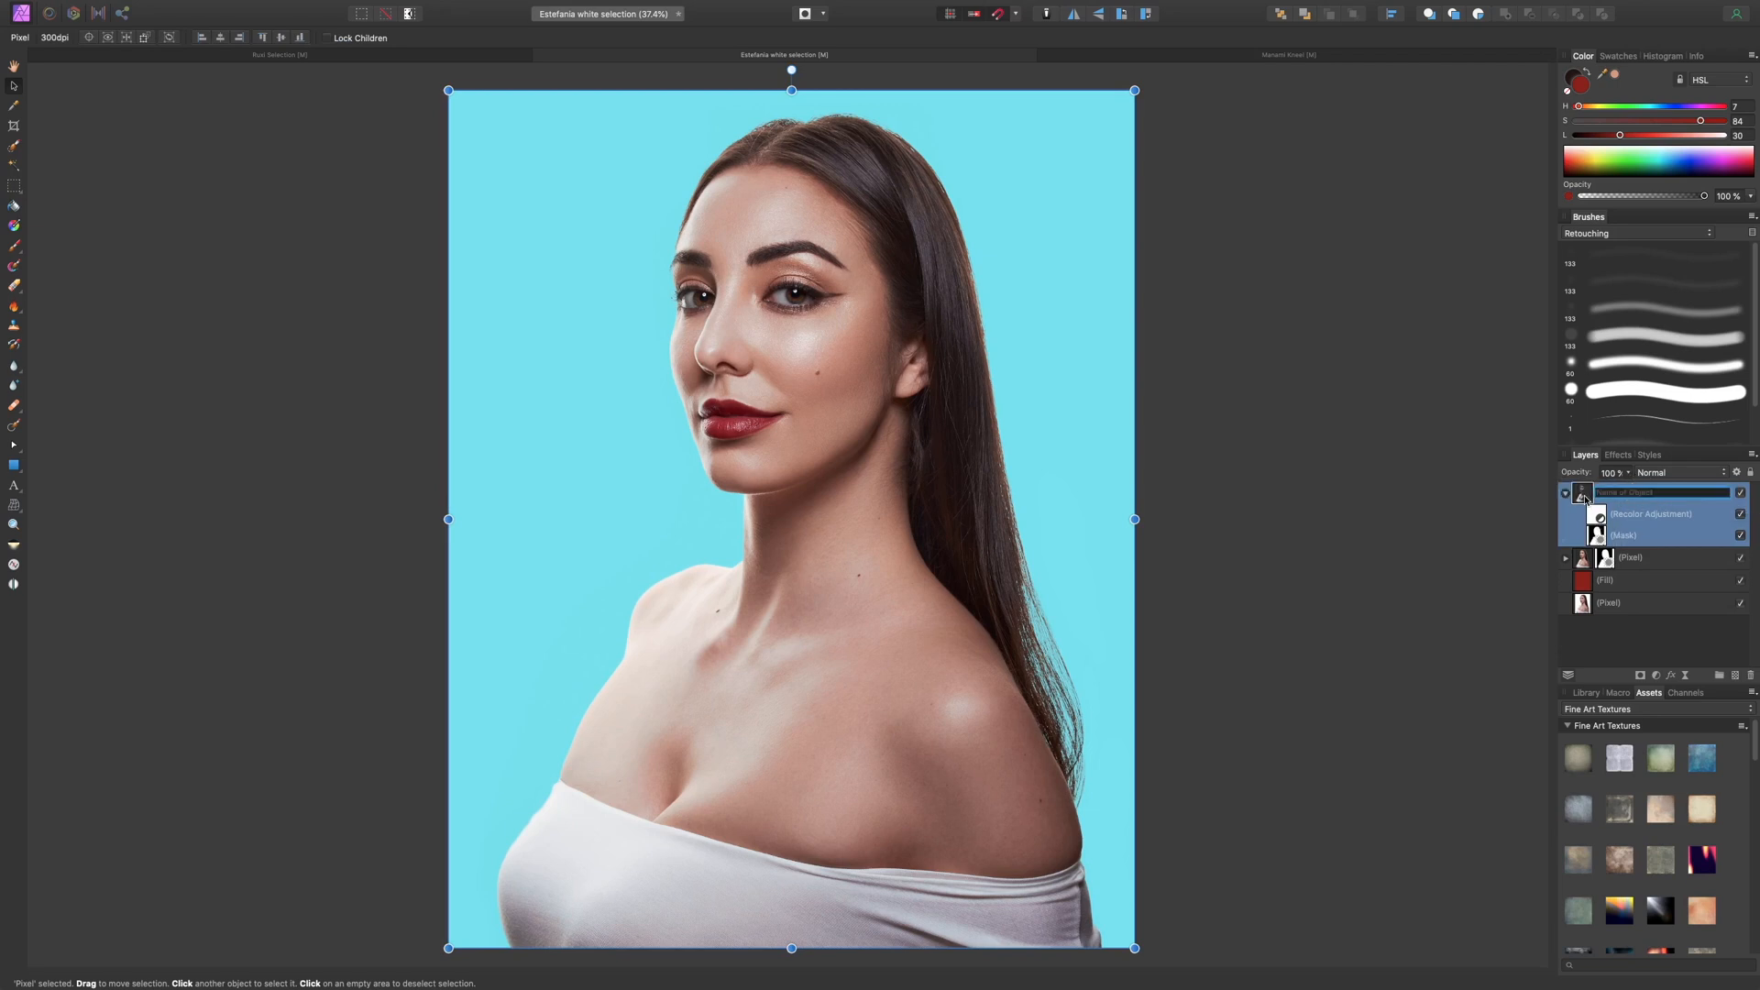
pyautogui.click(1596, 516)
pyautogui.click(1629, 473)
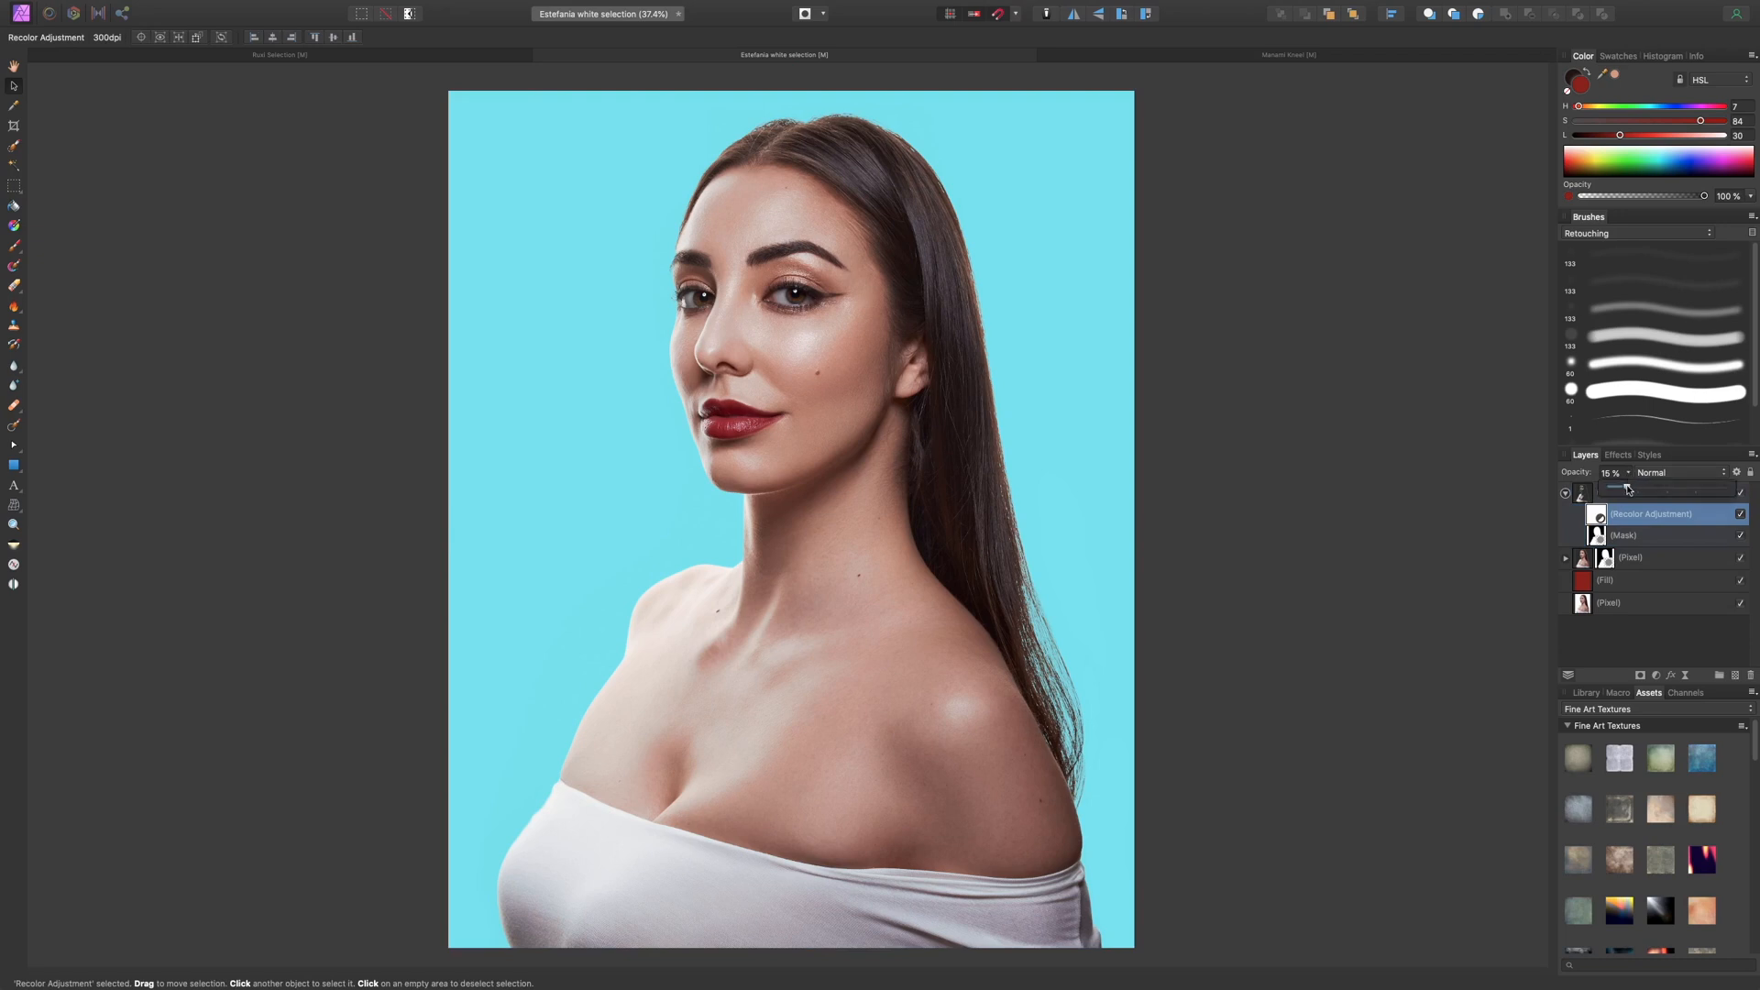
pyautogui.moveTo(1629, 489); pyautogui.dragTo(1630, 499)
pyautogui.moveTo(1626, 500); pyautogui.dragTo(1627, 501)
# - Compare the portrait with the recoloured highlights layer hidden and shown
pyautogui.click(1683, 517)
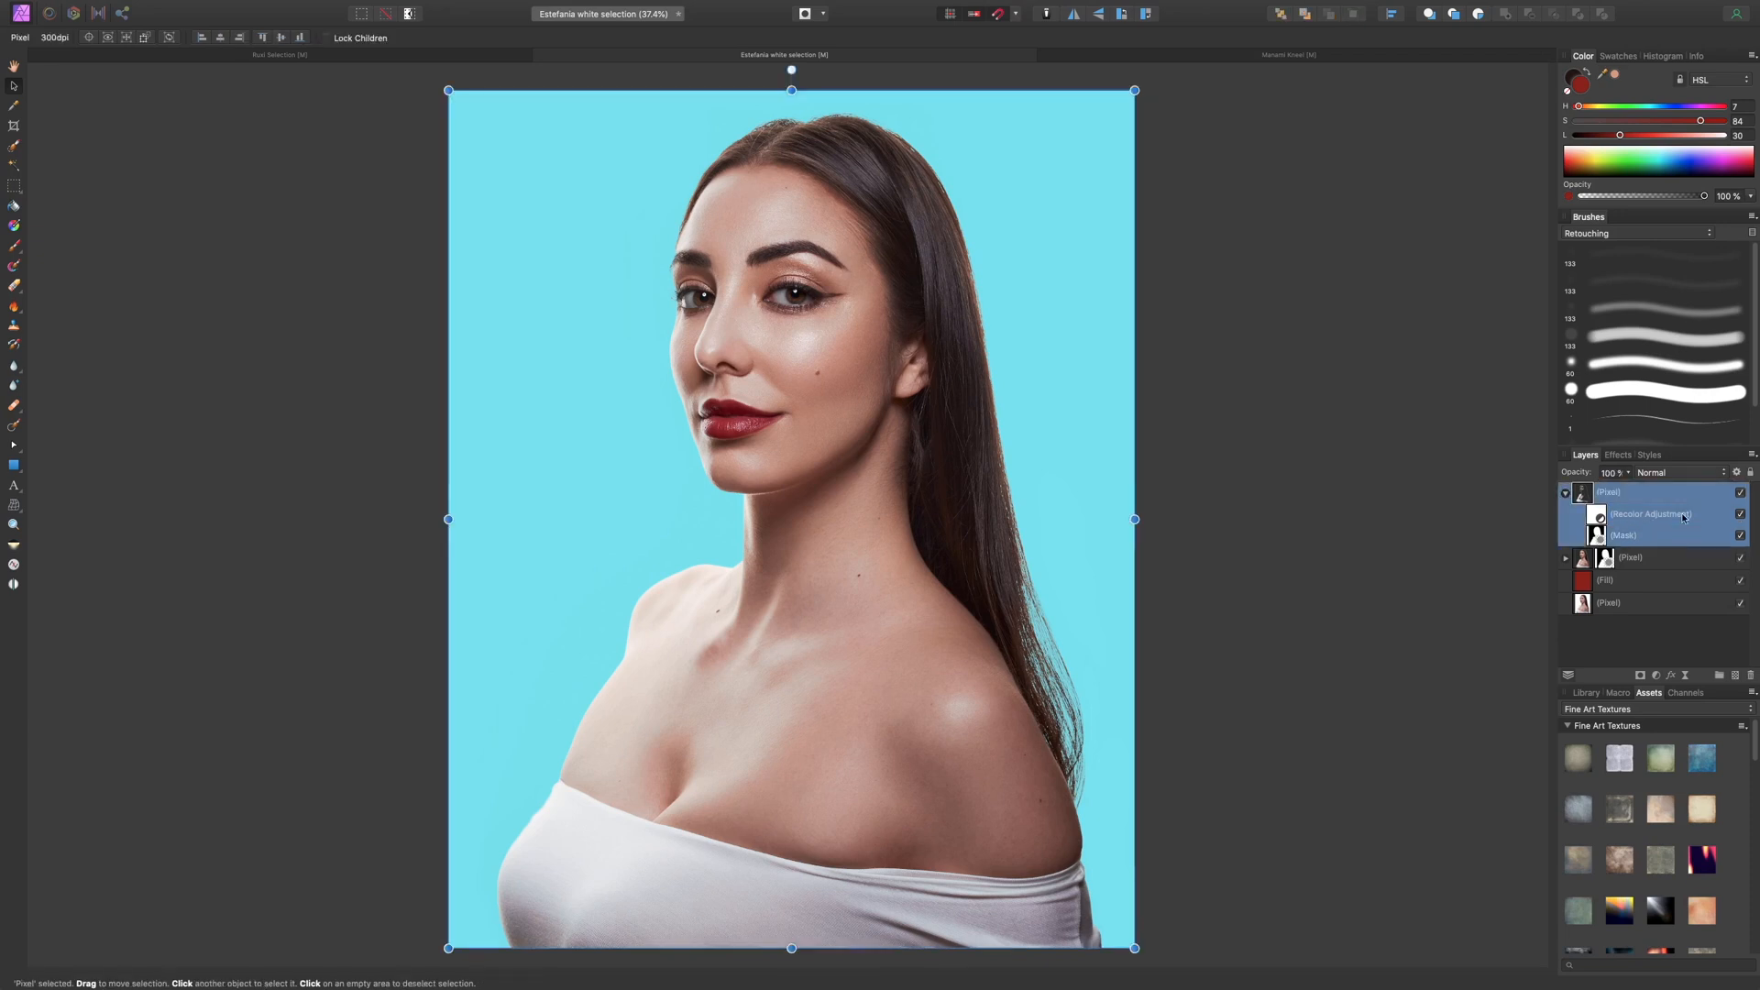
pyautogui.click(1741, 493)
pyautogui.click(1742, 493)
pyautogui.click(1741, 493)
pyautogui.click(1741, 493)
# - Set the Subtract fill layer's hue to 134 for a pink background
pyautogui.click(1667, 581)
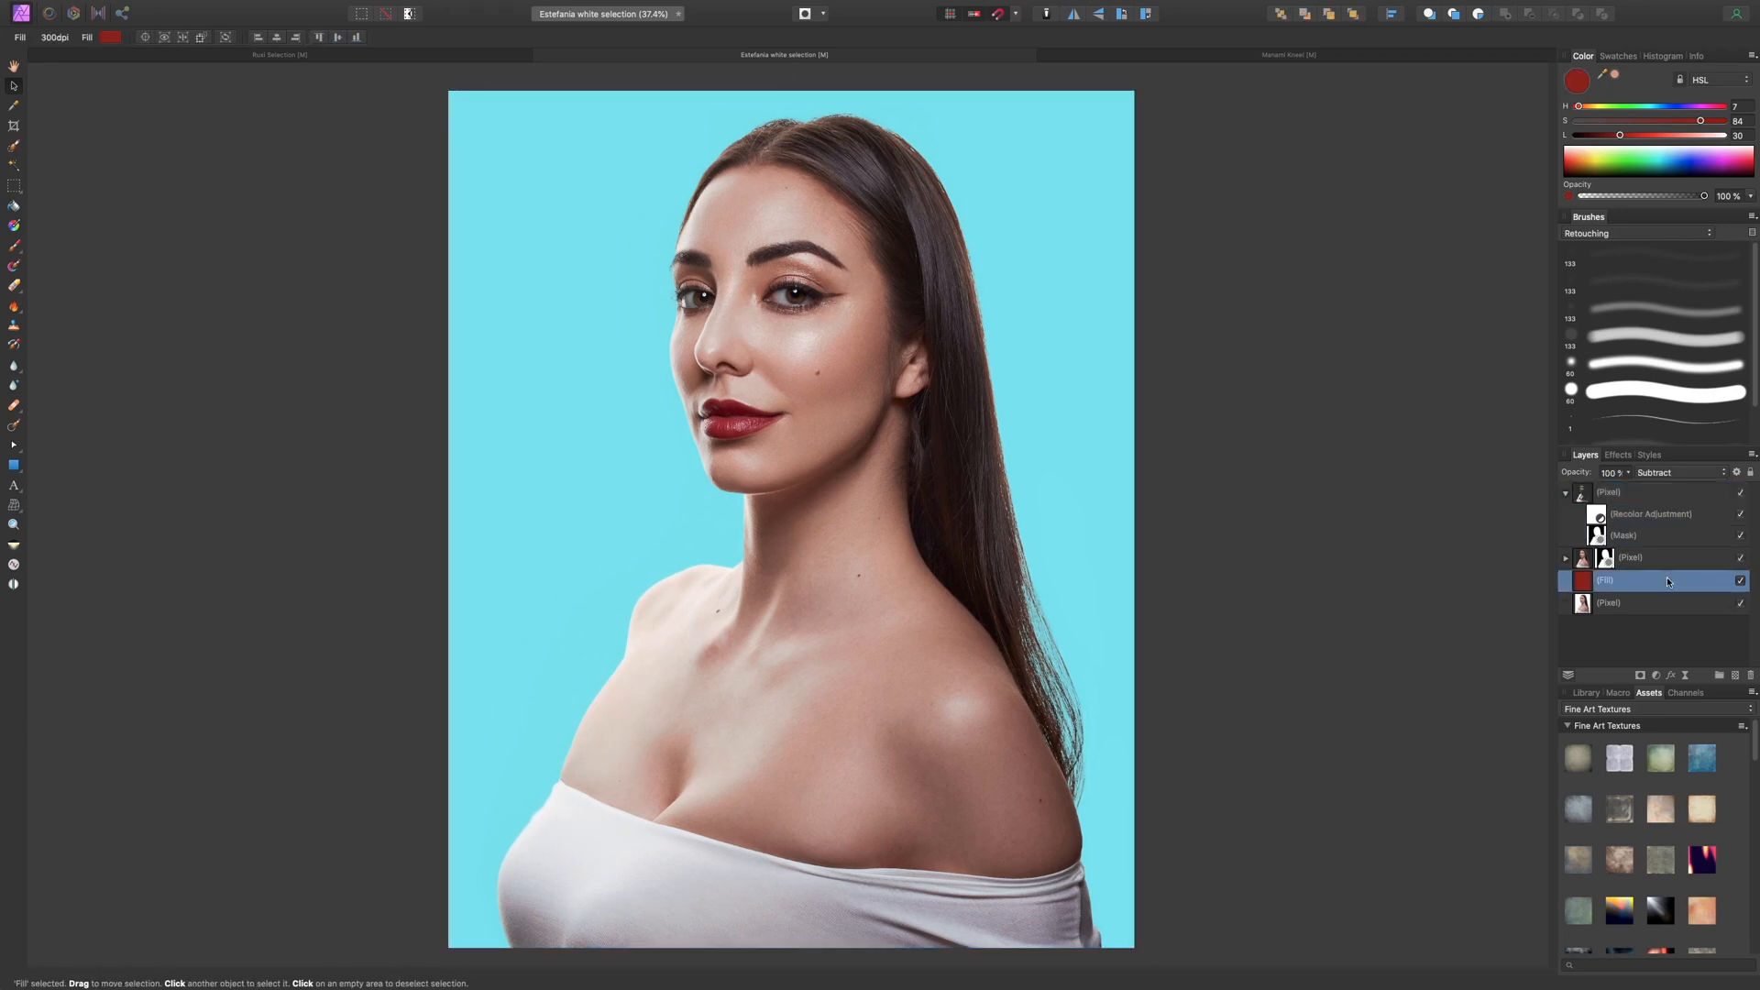
pyautogui.moveTo(1580, 109); pyautogui.dragTo(1631, 116)
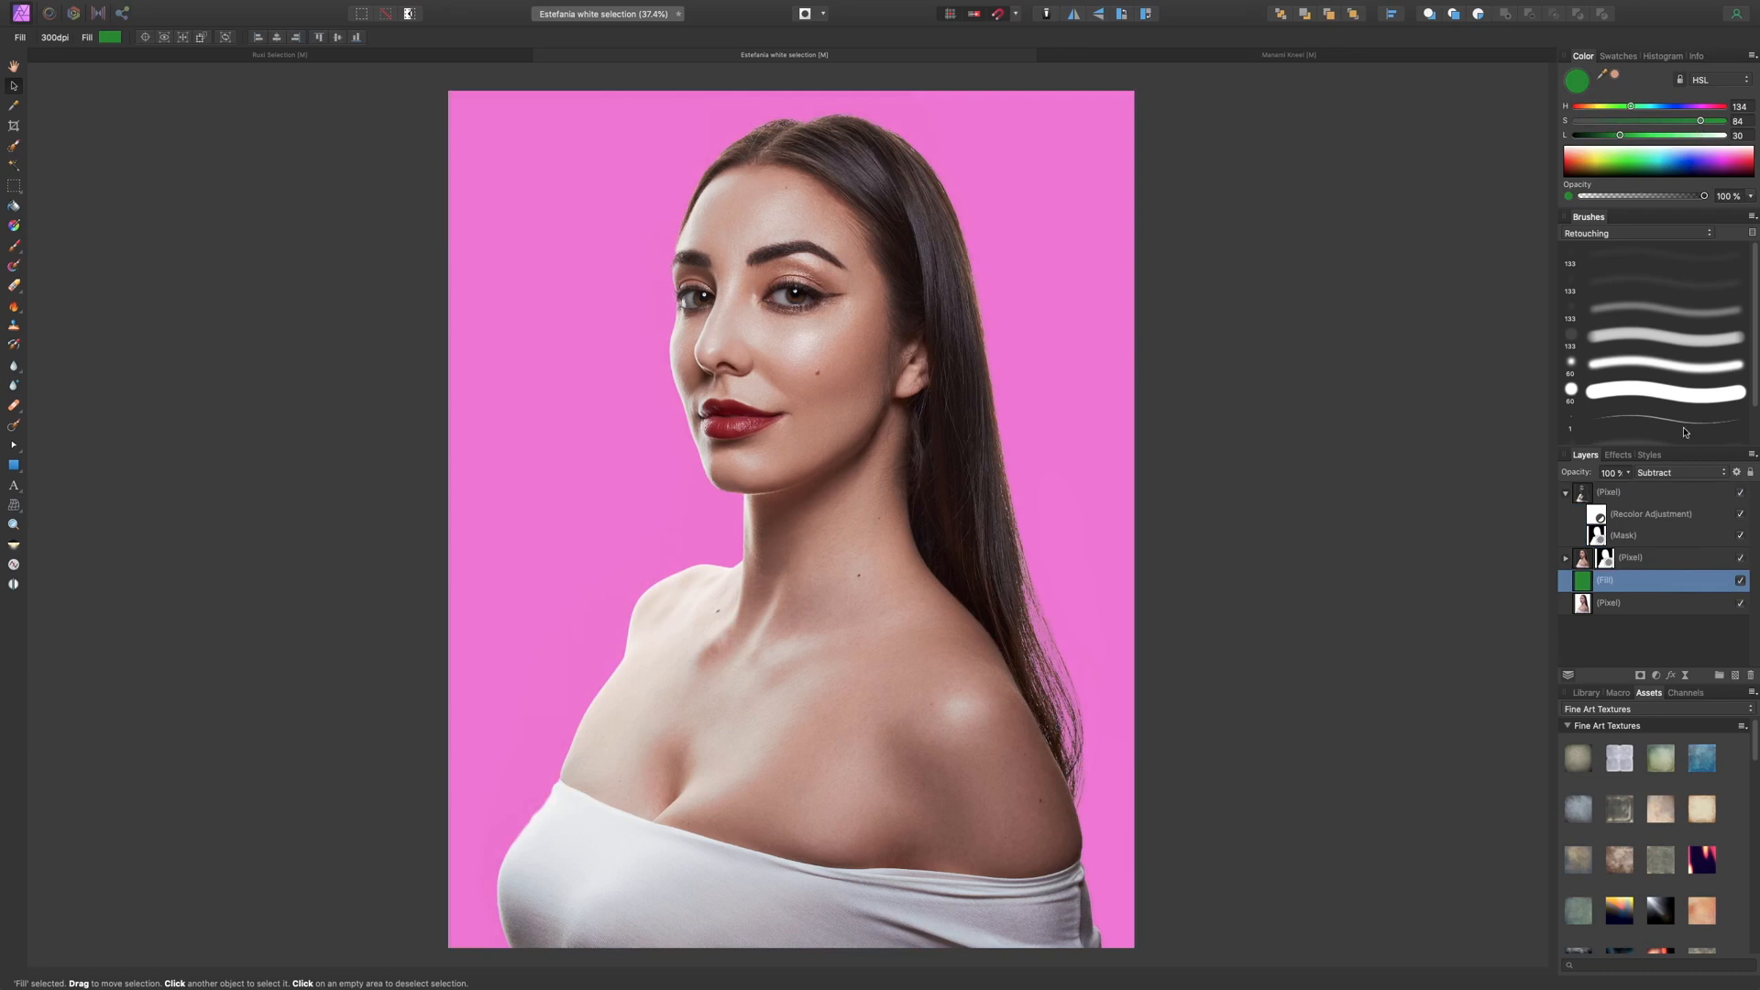
# - Match the Recolor adjustment to the pink background with hue 304.1° and saturation 100%, and set its opacity to 12%
pyautogui.click(1611, 513)
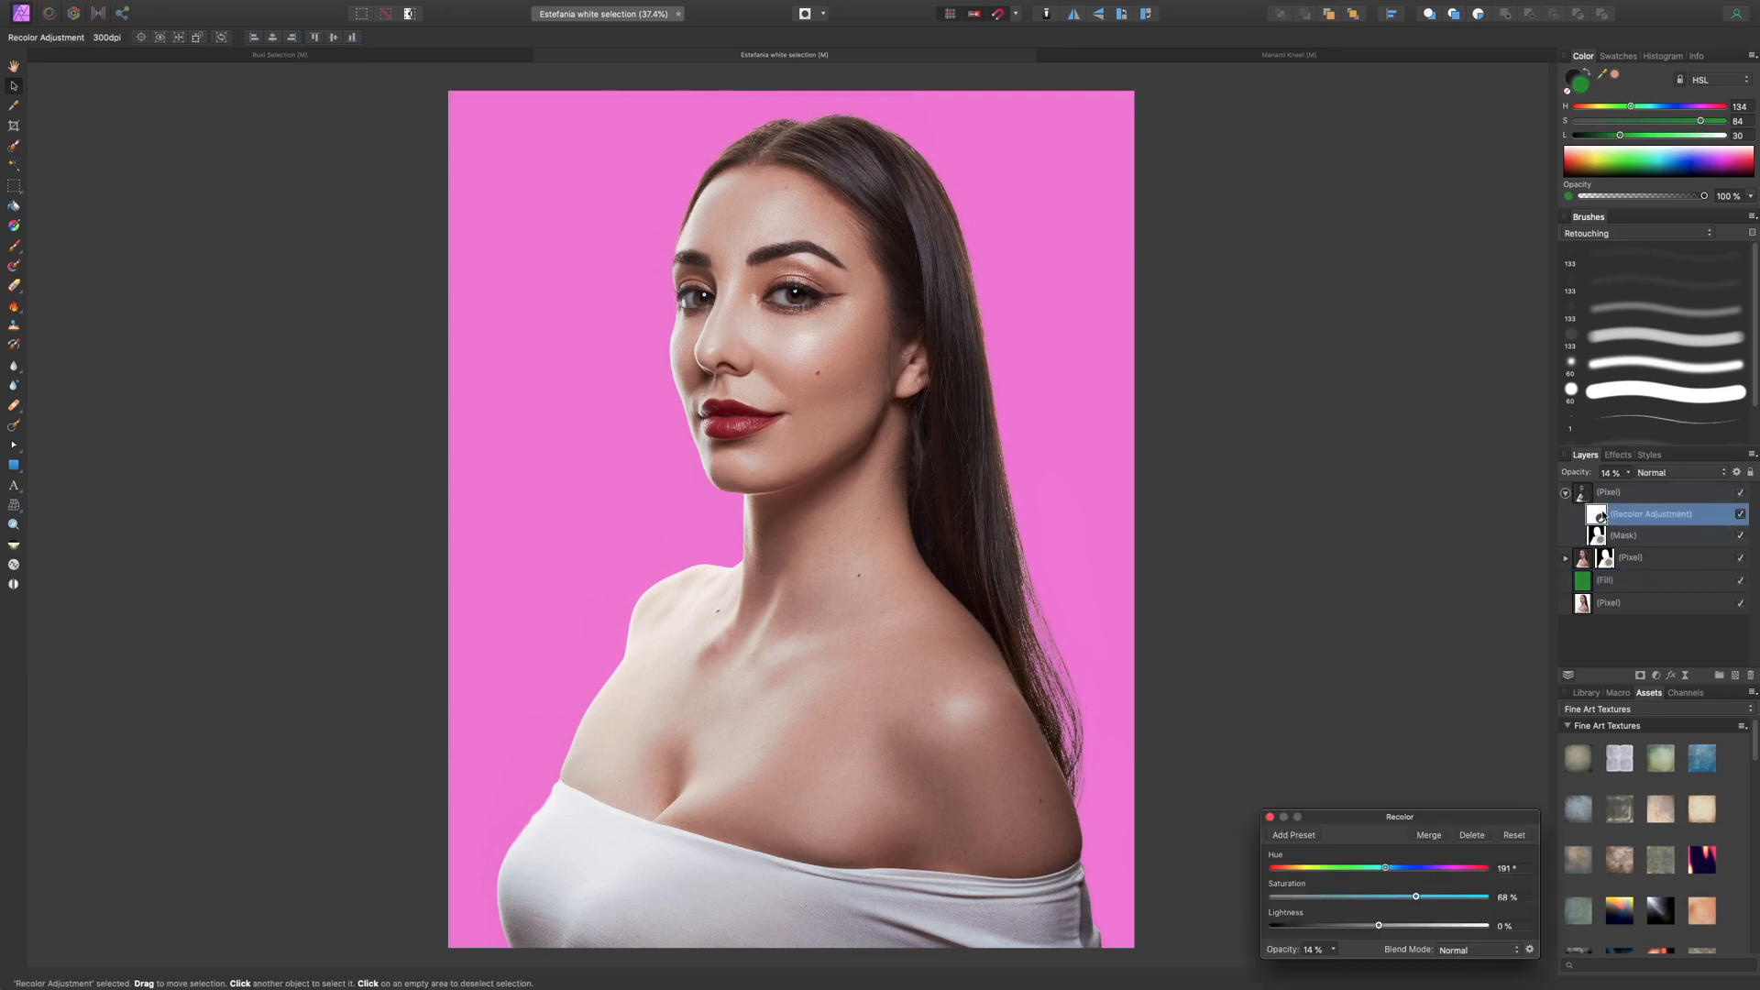
pyautogui.doubleClick(1600, 516)
pyautogui.moveTo(1416, 896); pyautogui.dragTo(1506, 904)
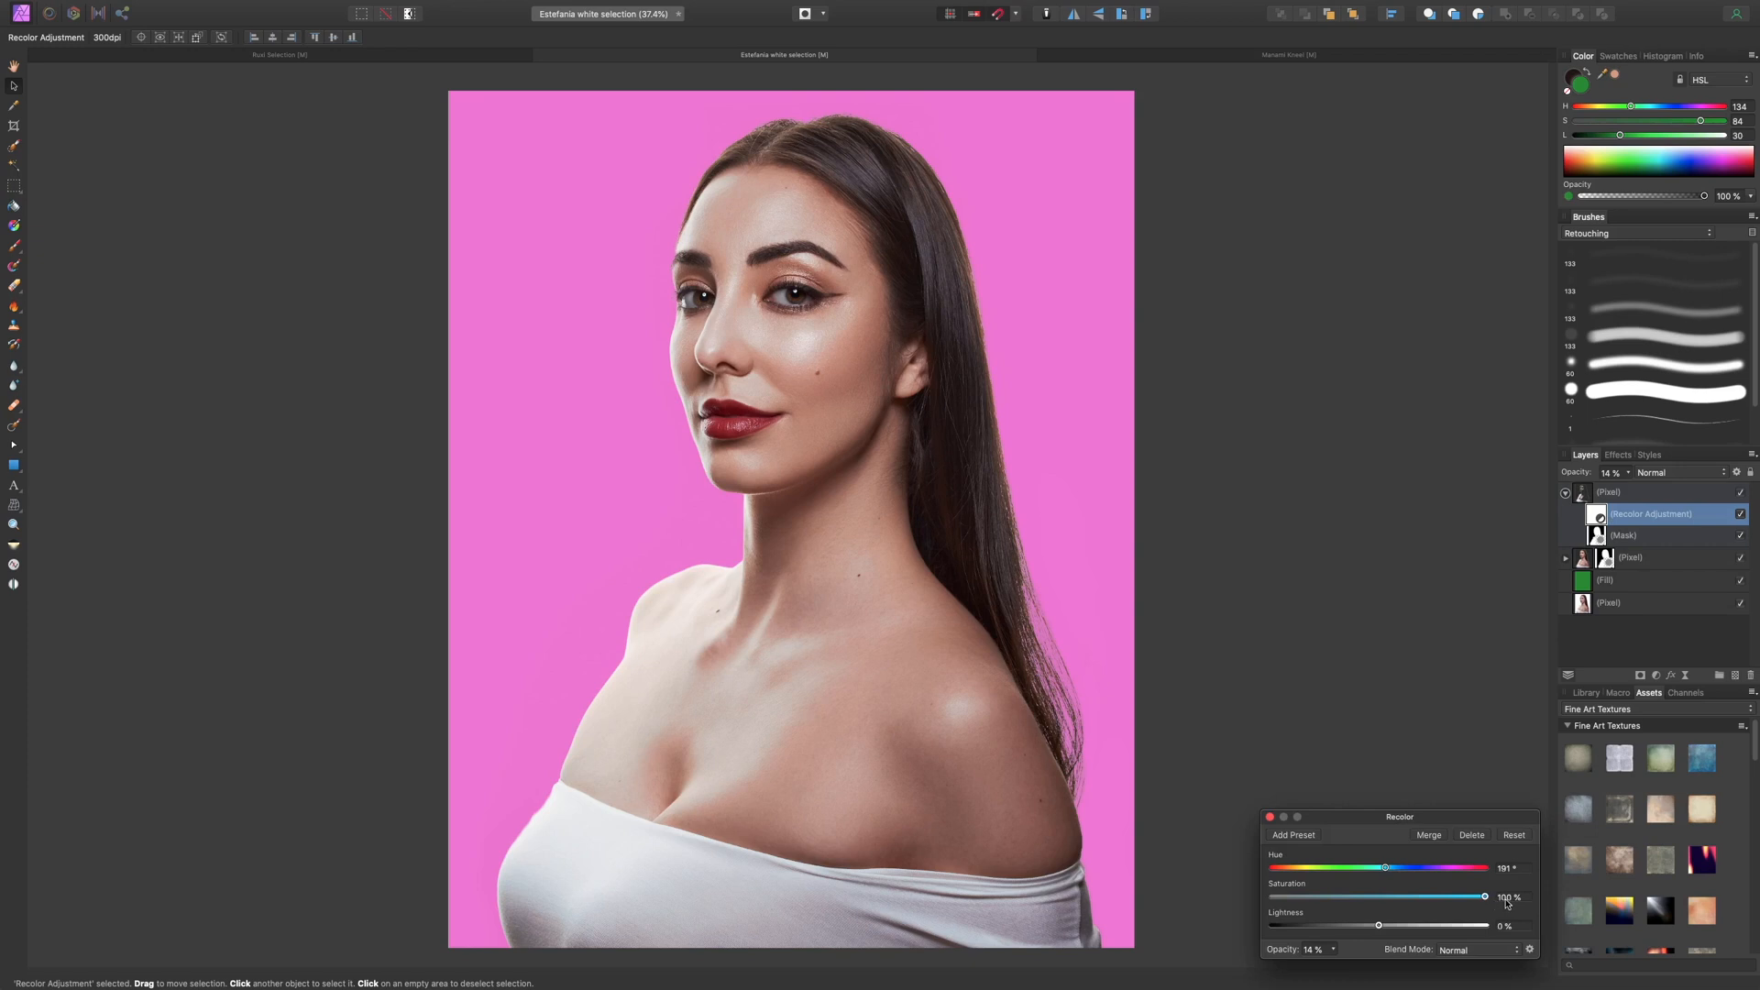
pyautogui.click(1629, 473)
pyautogui.moveTo(1631, 488); pyautogui.dragTo(1757, 496)
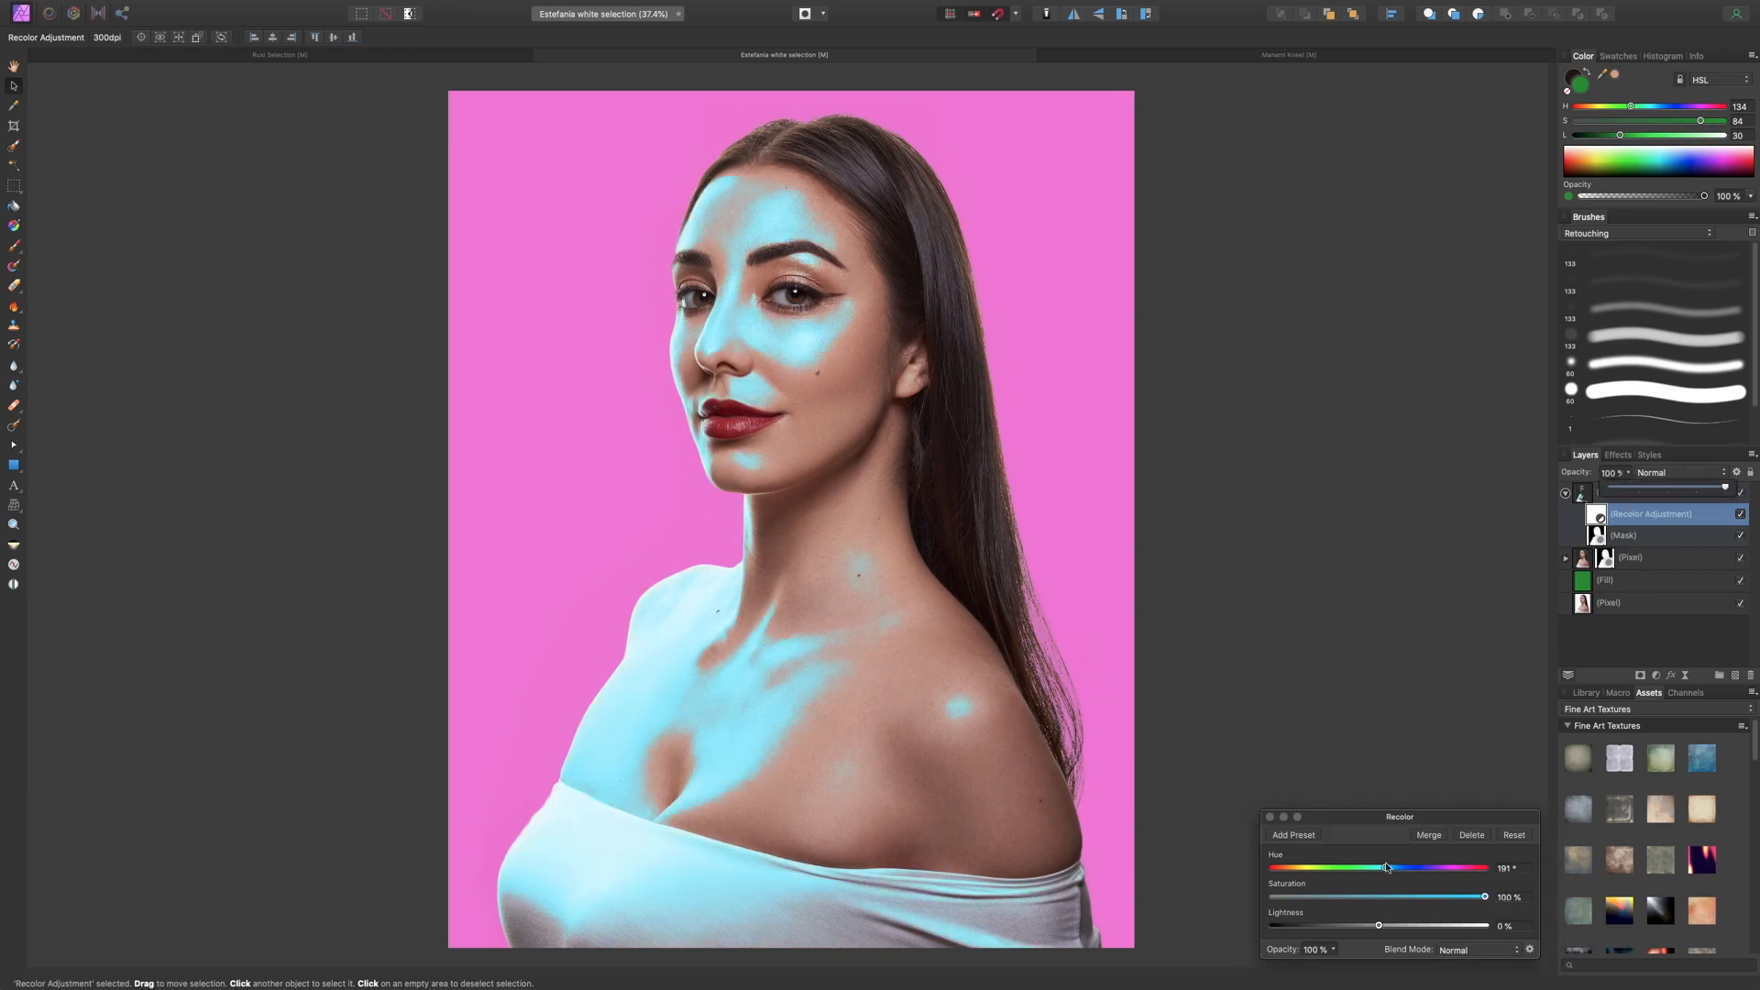
pyautogui.moveTo(1386, 868); pyautogui.dragTo(1453, 879)
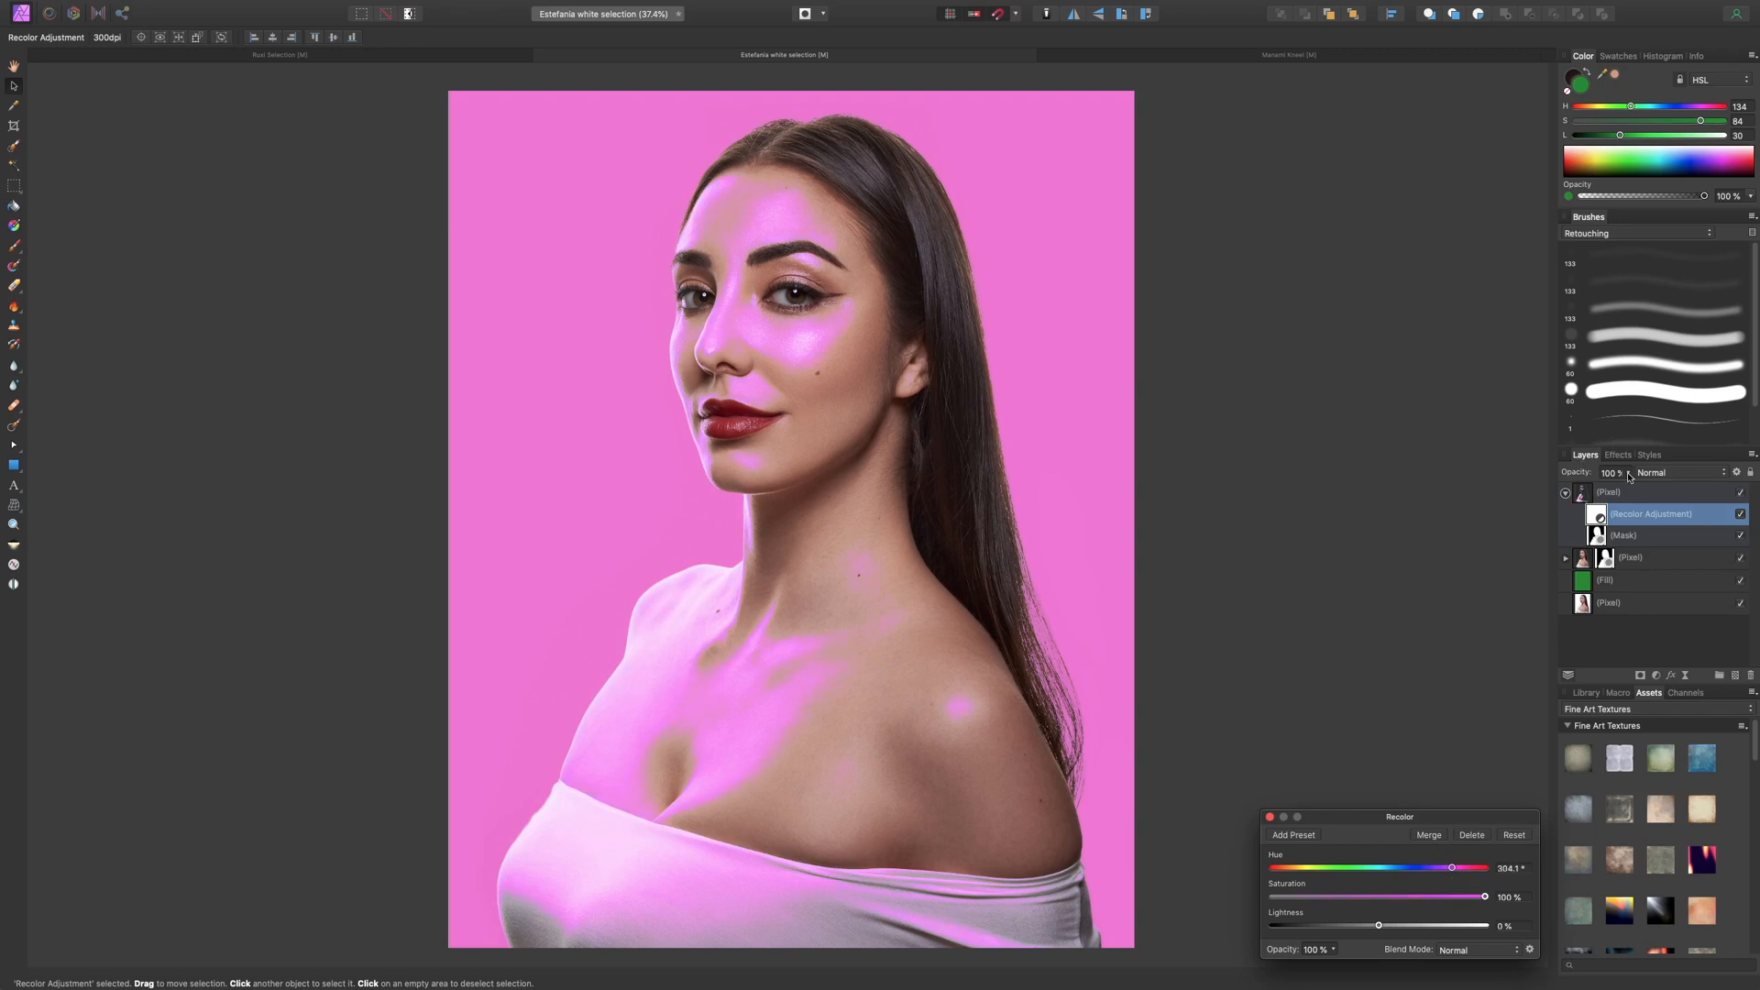
pyautogui.click(1629, 474)
pyautogui.moveTo(1631, 500); pyautogui.dragTo(1530, 499)
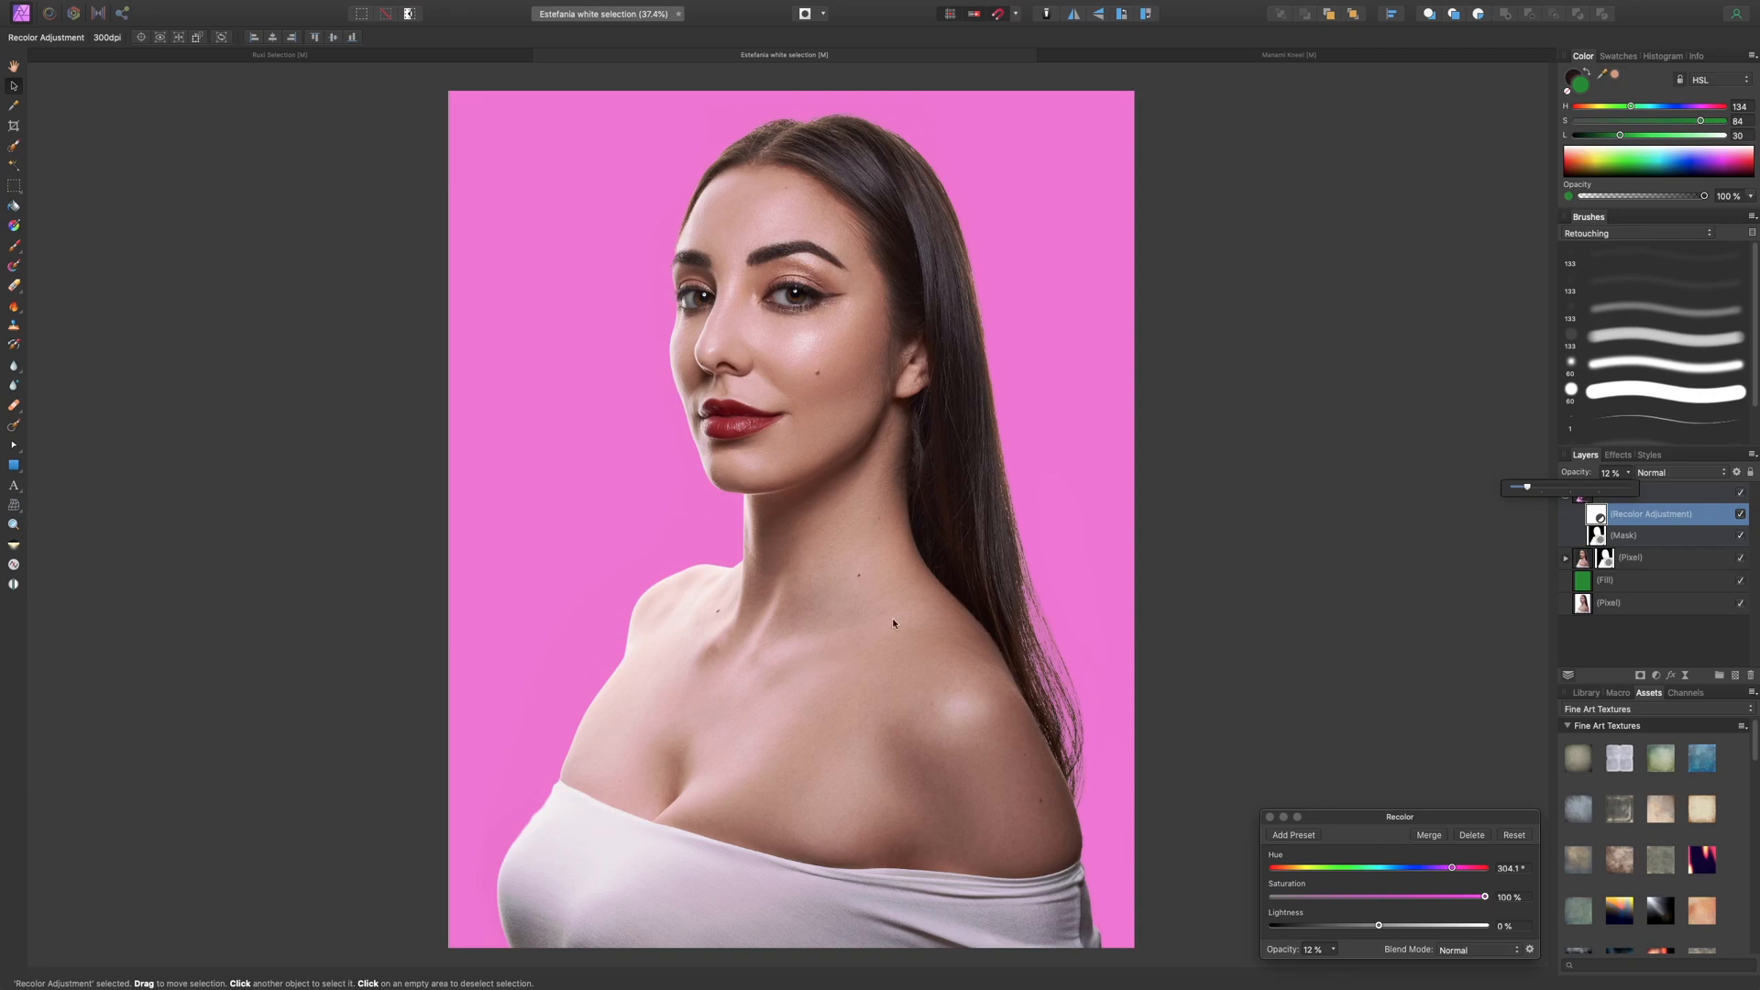
# - Examine the neck and chest with the Recolor adjustment hidden and shown, and set its opacity to 14%
pyautogui.scroll(-2, 983, 636)
pyautogui.scroll(5, 983, 637)
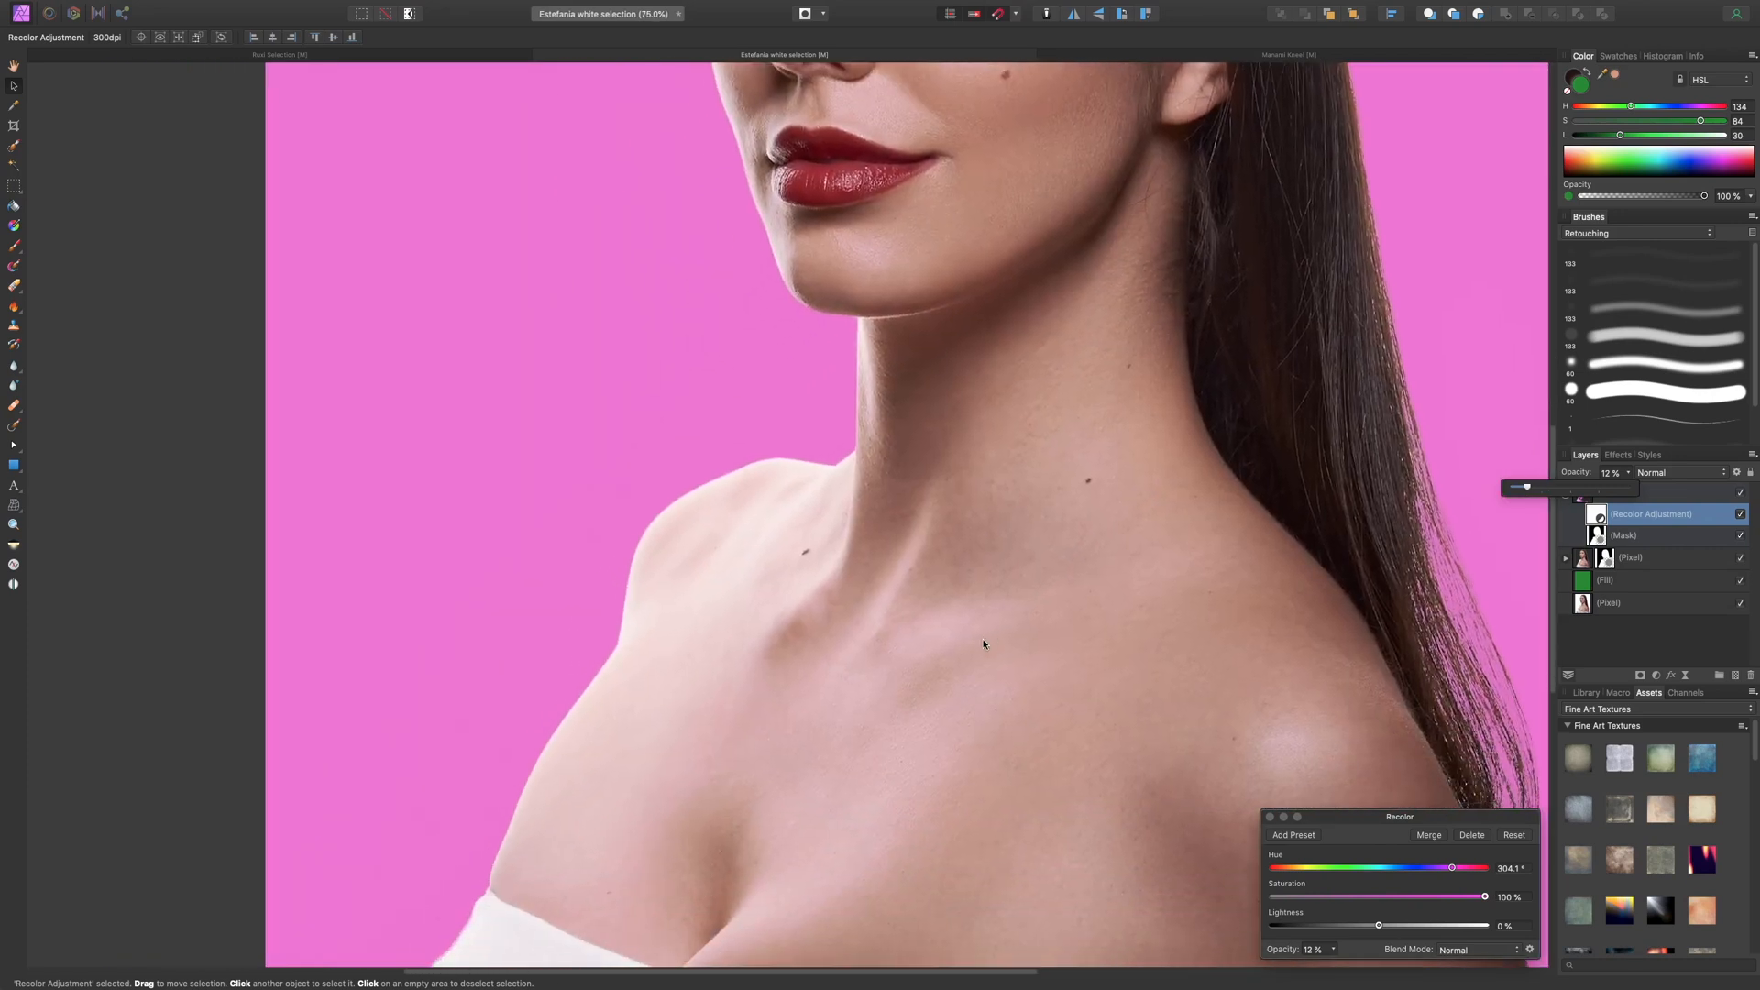
pyautogui.click(1741, 514)
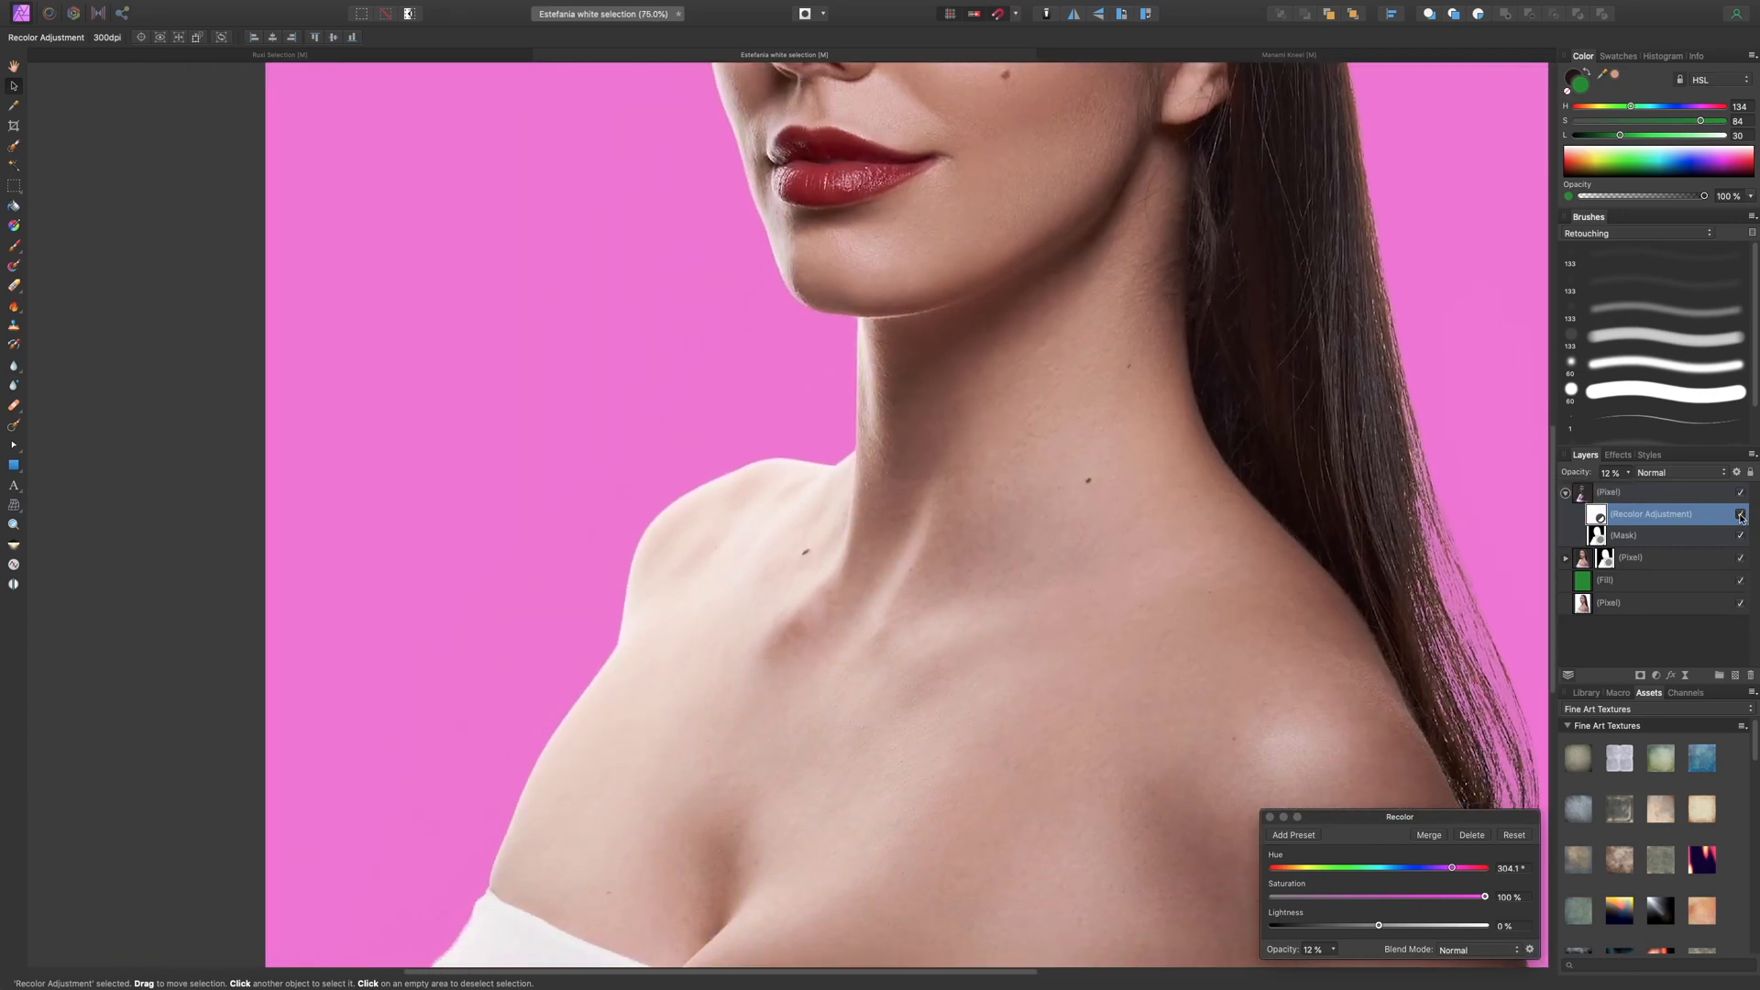
pyautogui.click(1741, 515)
pyautogui.click(1741, 515)
pyautogui.click(1741, 514)
pyautogui.press('super+0')
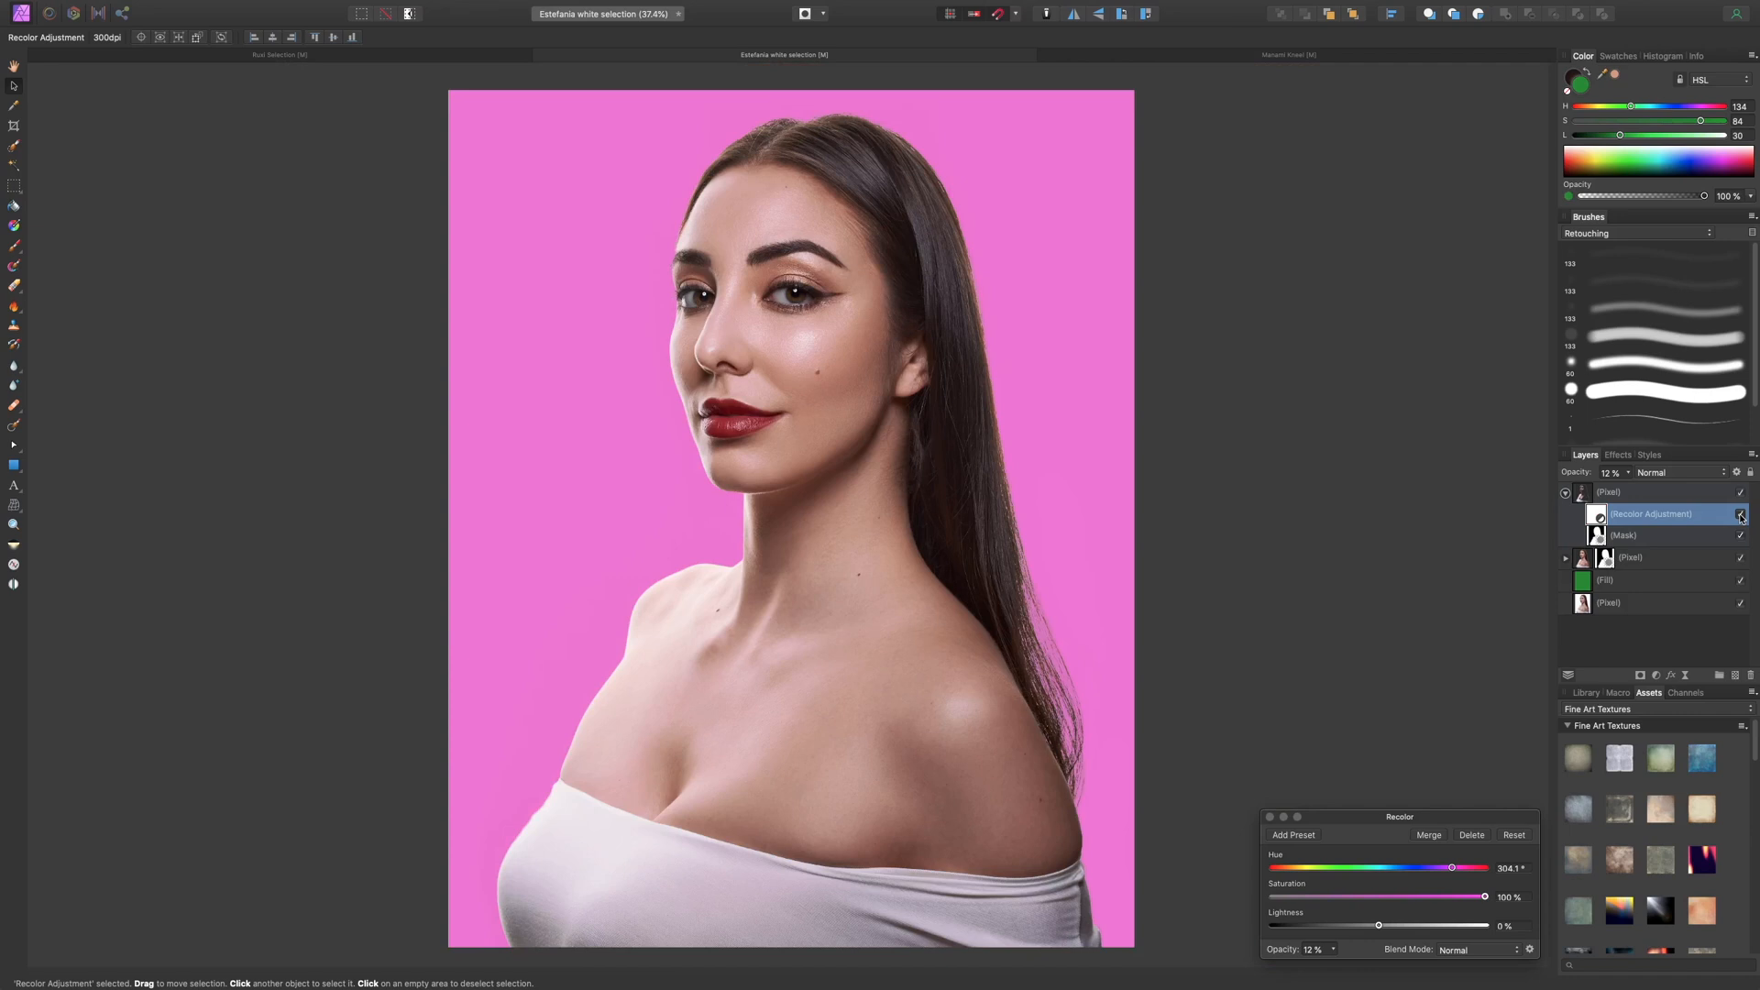
pyautogui.click(1629, 474)
pyautogui.moveTo(1630, 489); pyautogui.dragTo(1633, 492)
# - Review the open portraits and change the hue of the Soft Light fill layer behind the kneeling woman
pyautogui.click(421, 60)
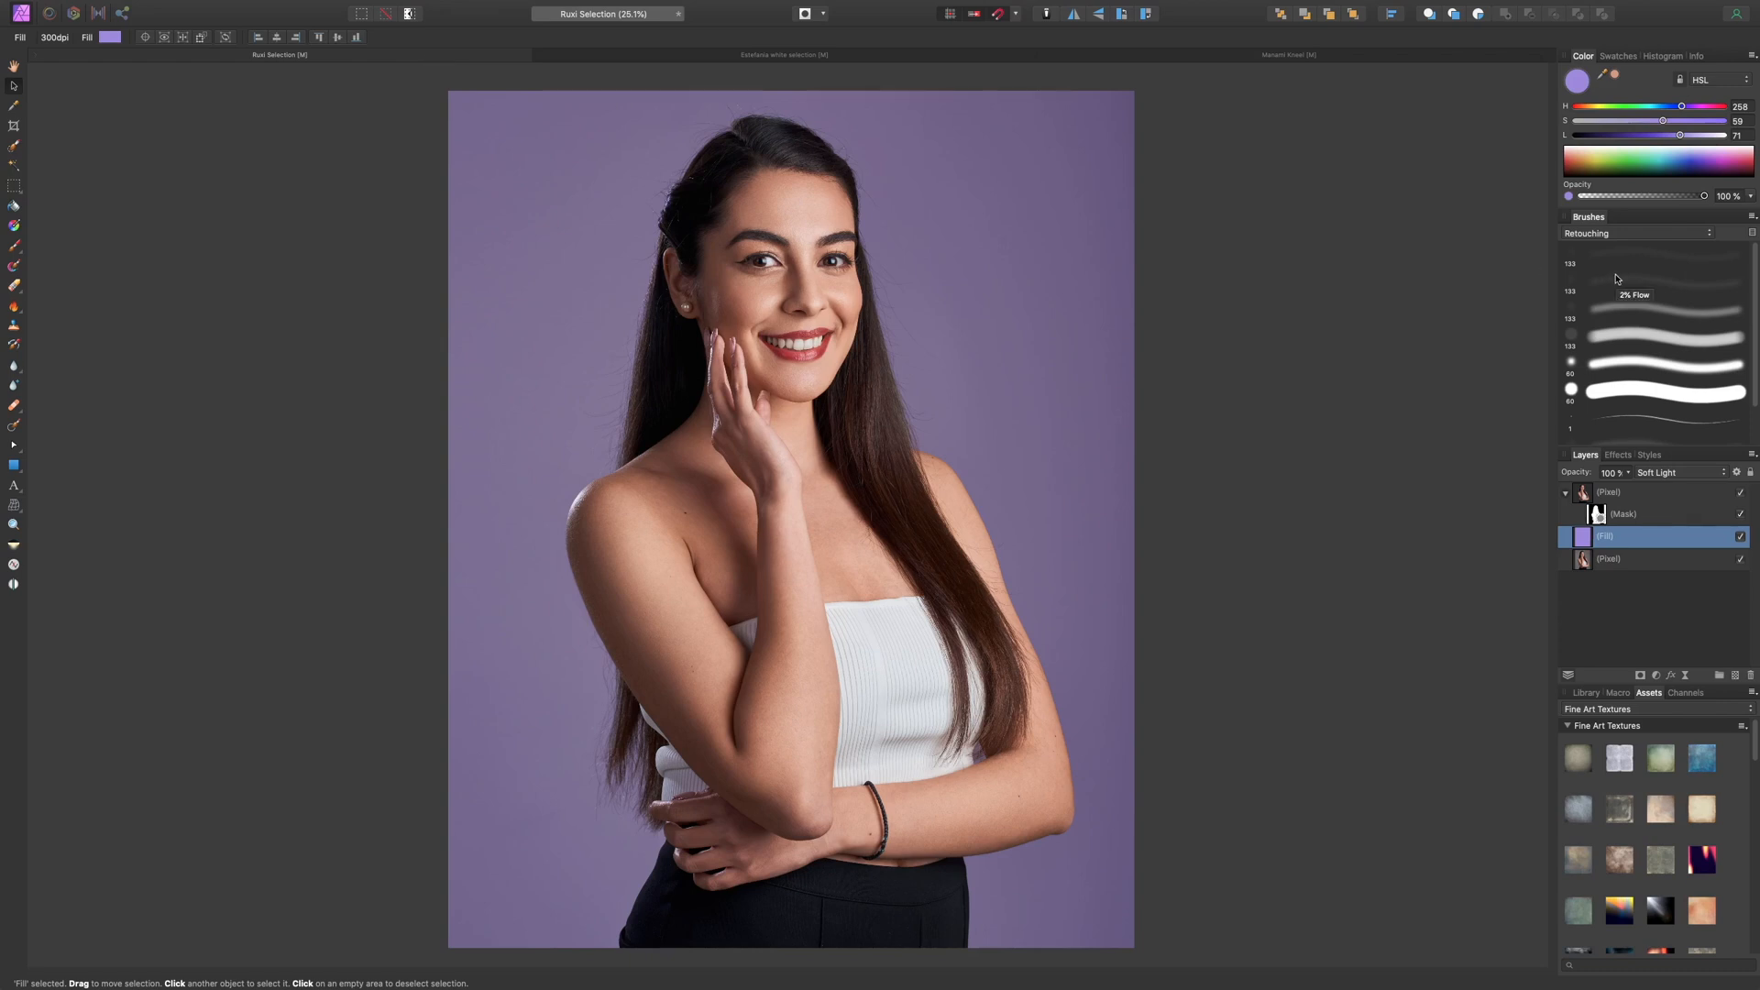
pyautogui.click(877, 58)
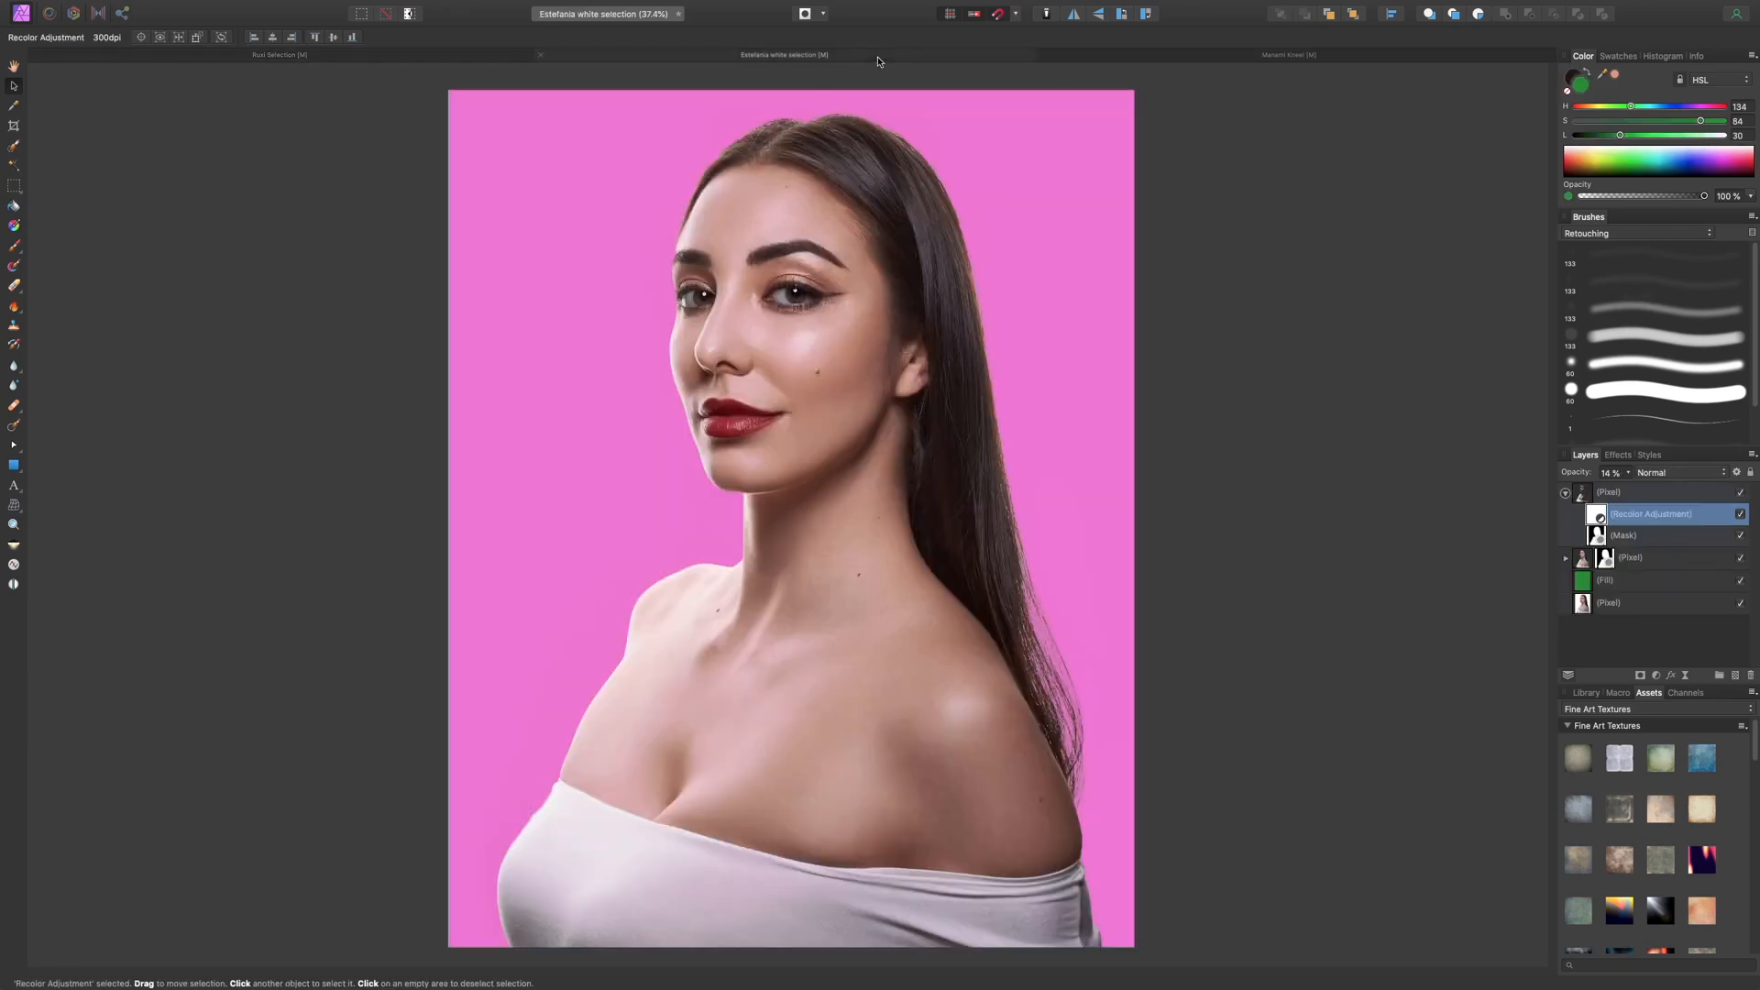
pyautogui.click(1396, 57)
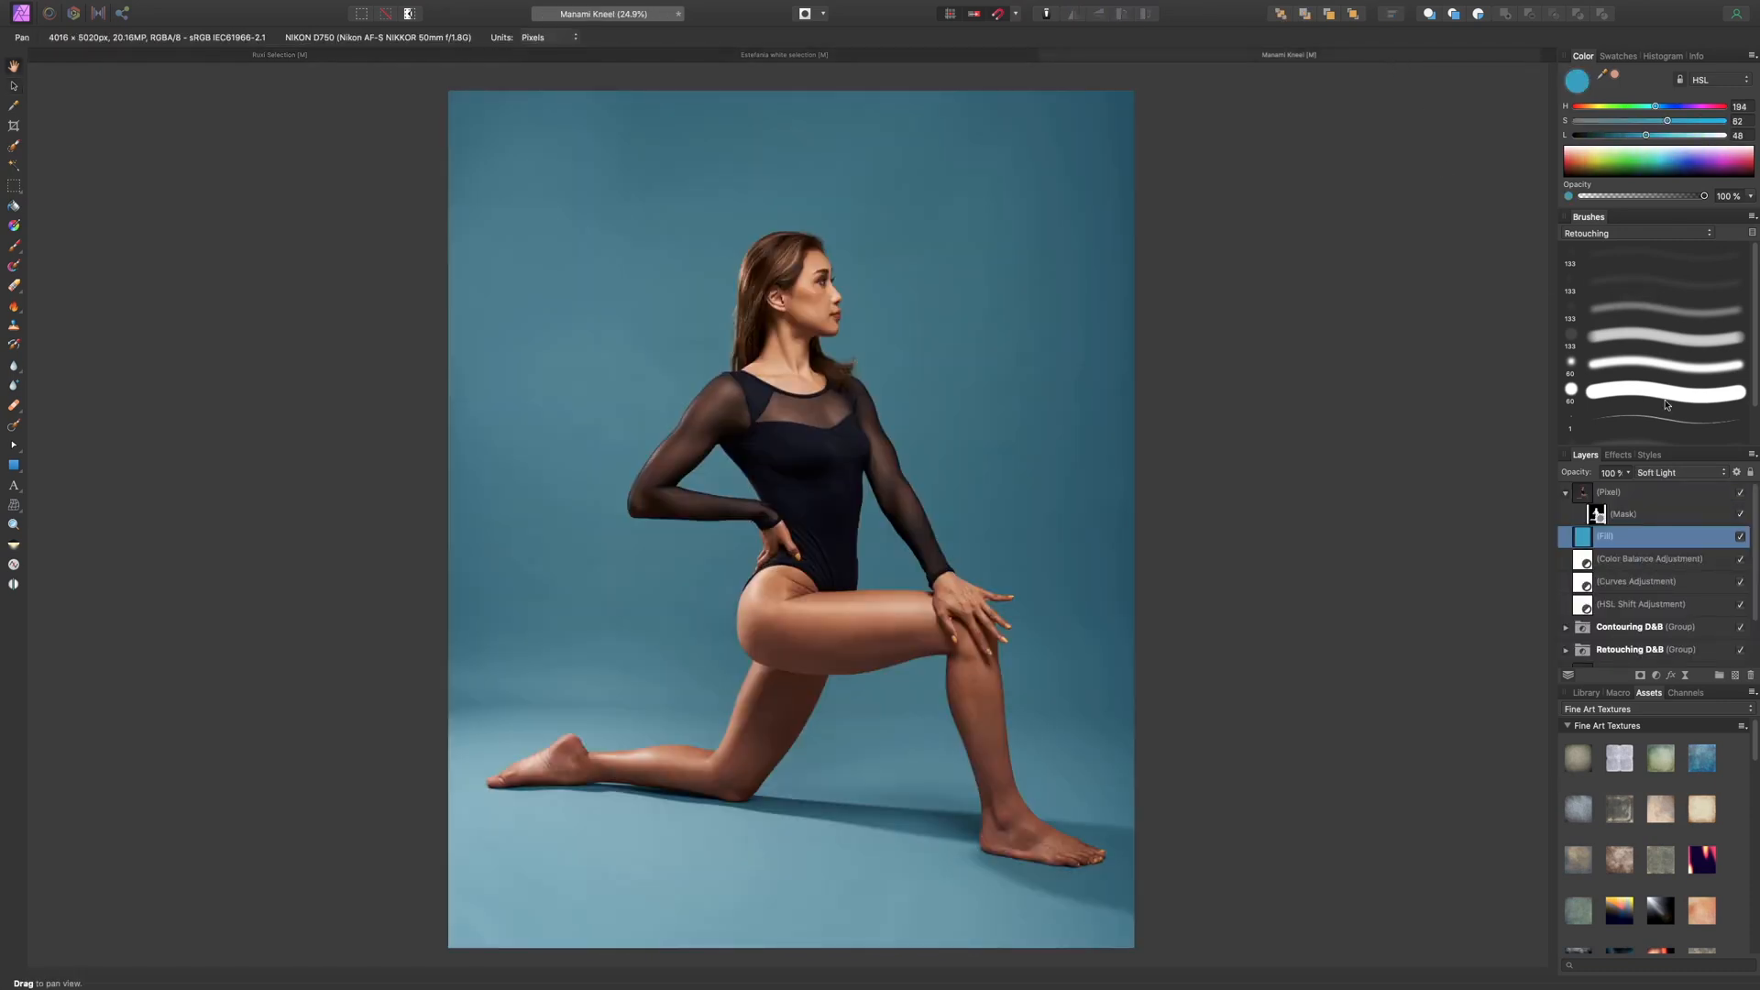
pyautogui.moveTo(1657, 109); pyautogui.dragTo(1614, 106)
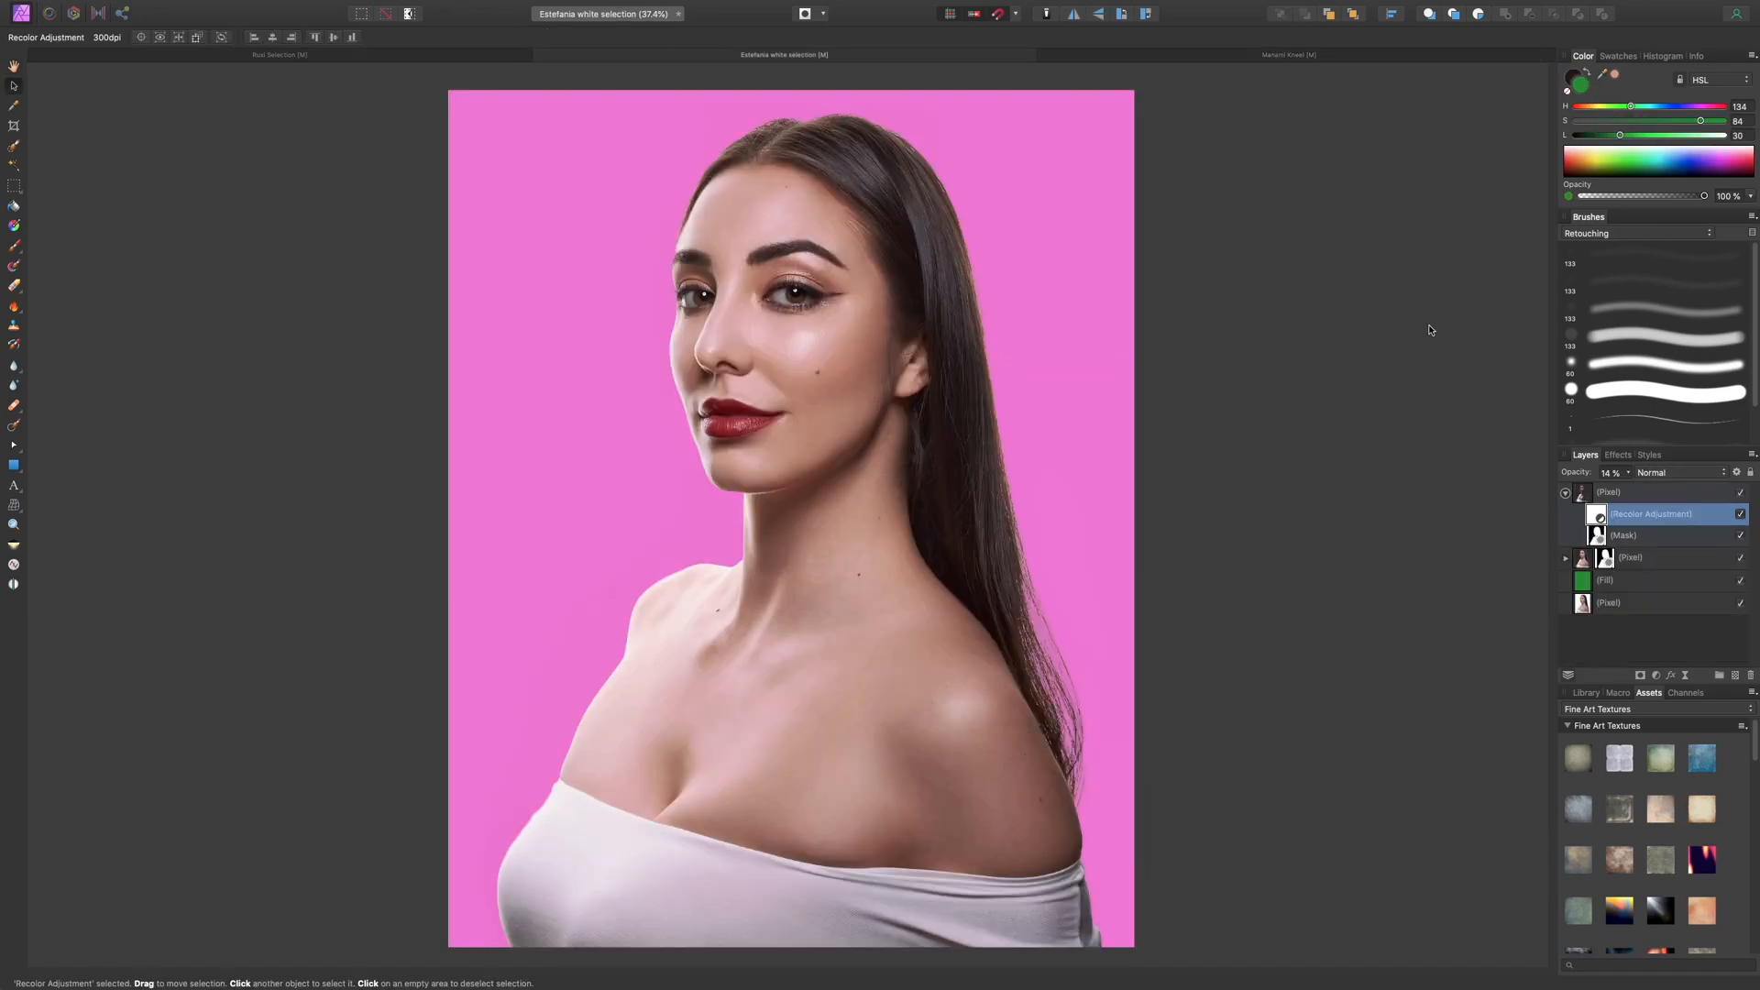
# - Compare the purple-background portrait with the pink-background portrait by switching between their documents
pyautogui.click(418, 57)
pyautogui.click(663, 57)
pyautogui.click(465, 58)
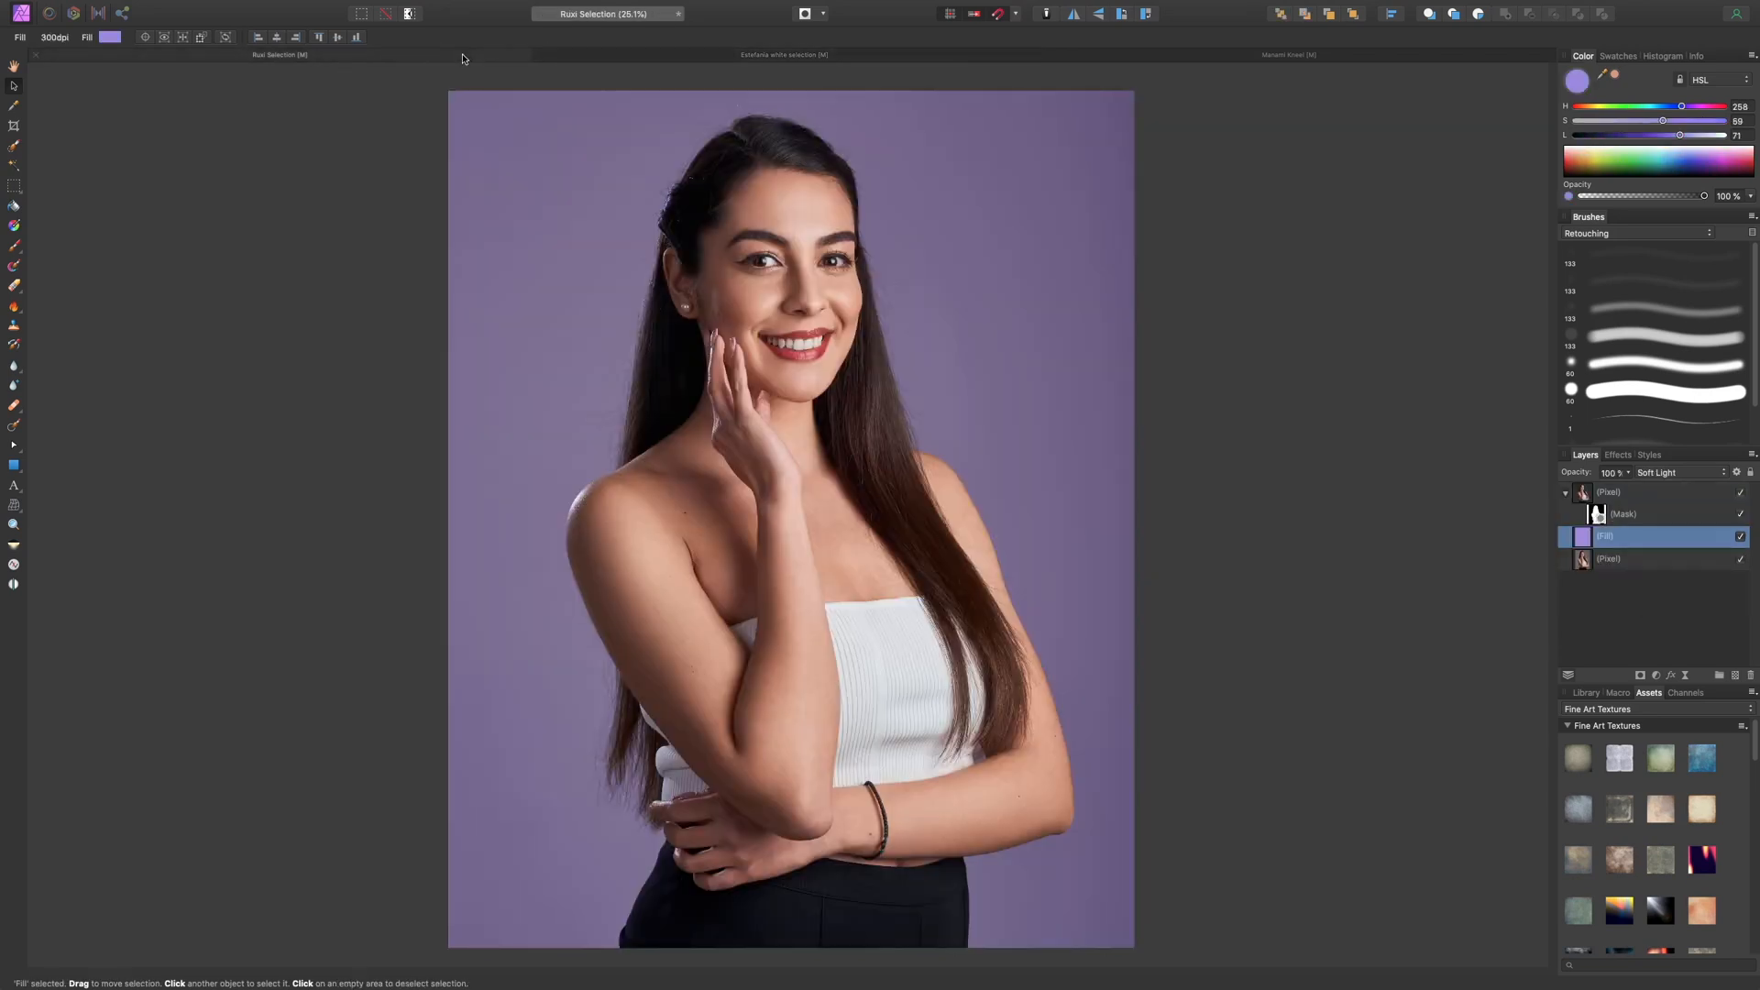